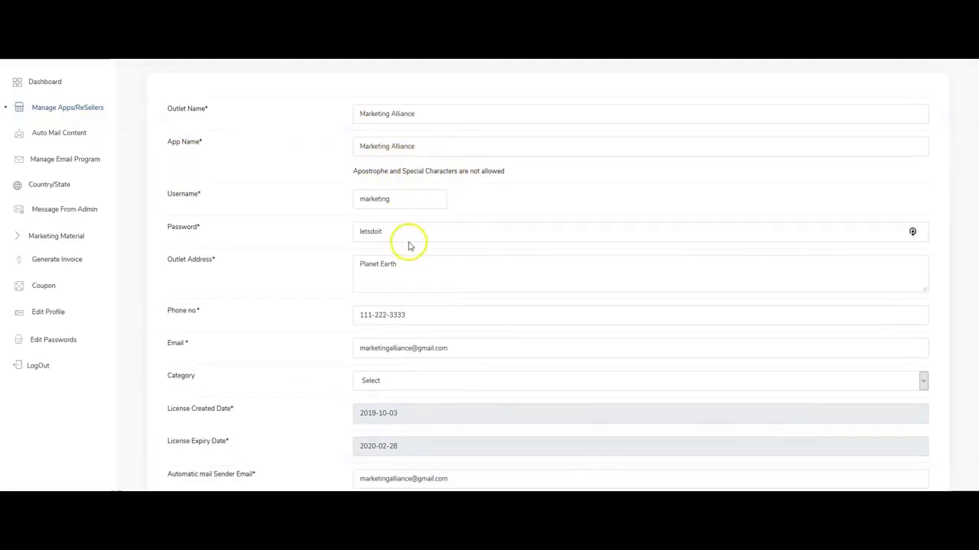
# Submit the Marketing Alliance app with category Coach / Trainer and return to Manage Apps/ReSellers.
pyautogui.scroll(-2, 409, 247)
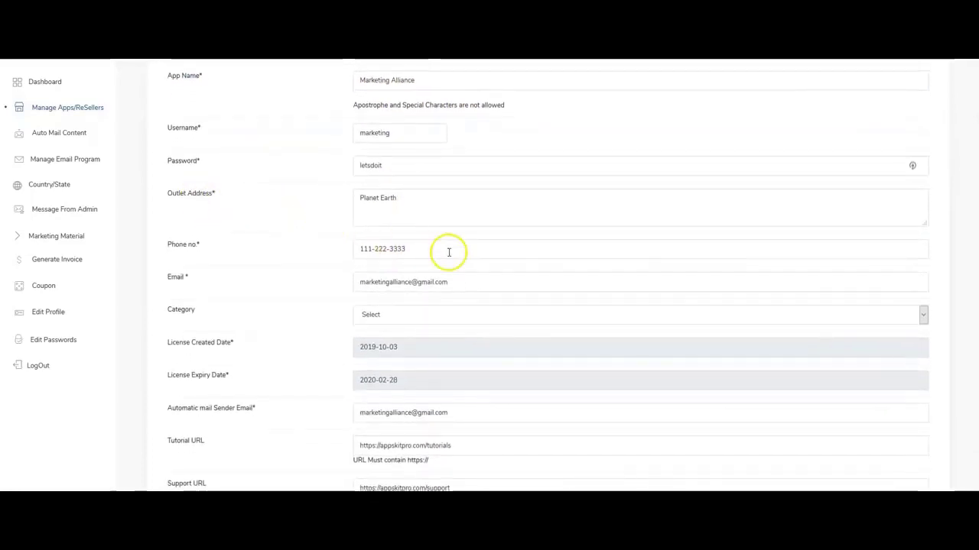
pyautogui.scroll(-2, 449, 253)
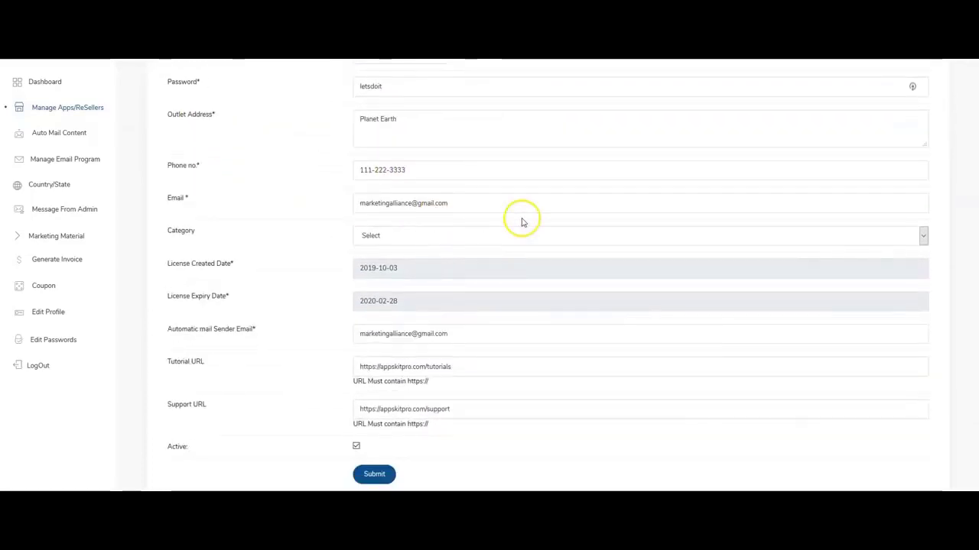
pyautogui.scroll(-1, 390, 228)
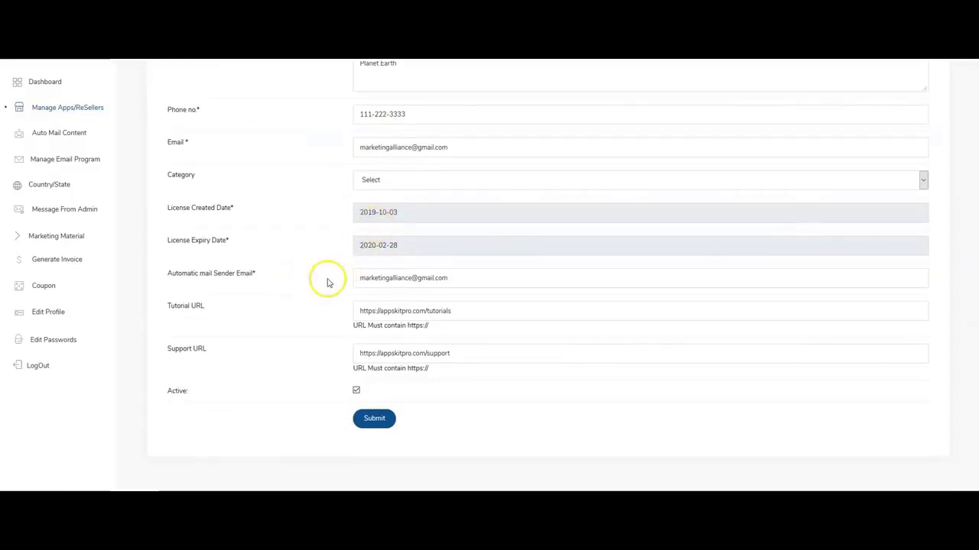
pyautogui.click(405, 180)
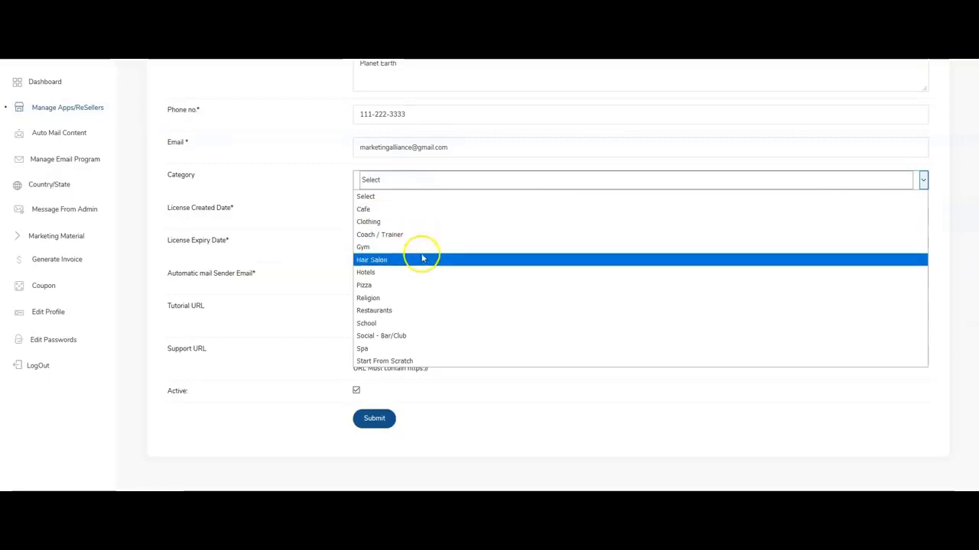
pyautogui.click(392, 235)
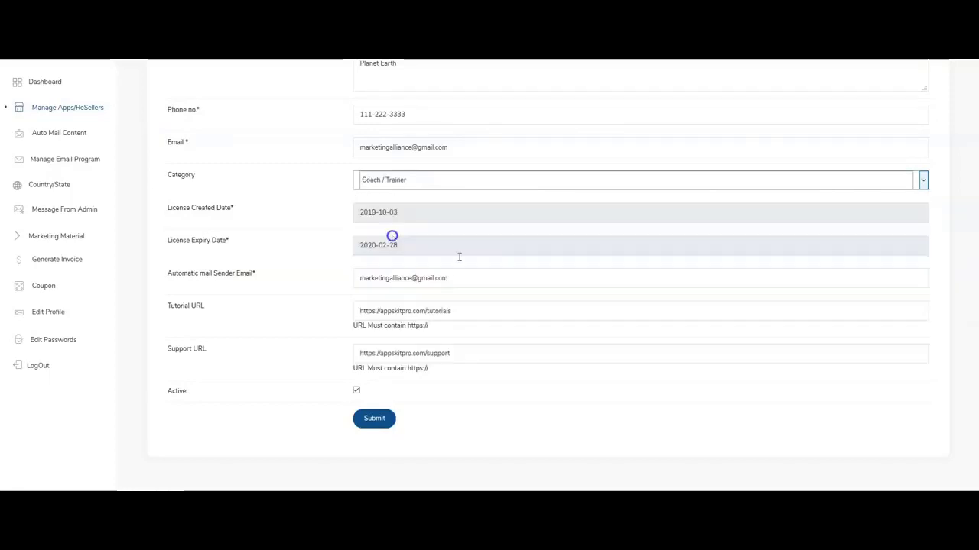
pyautogui.click(375, 418)
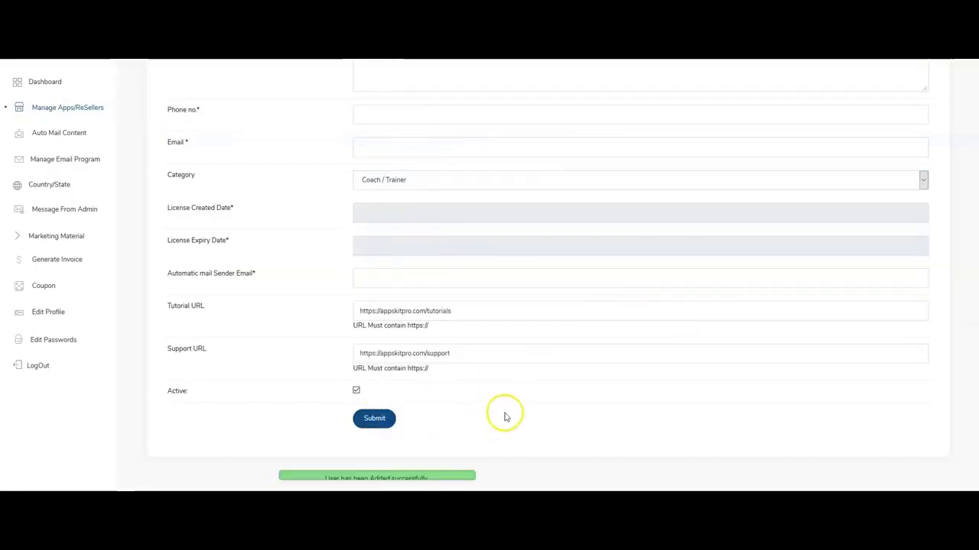
pyautogui.click(78, 107)
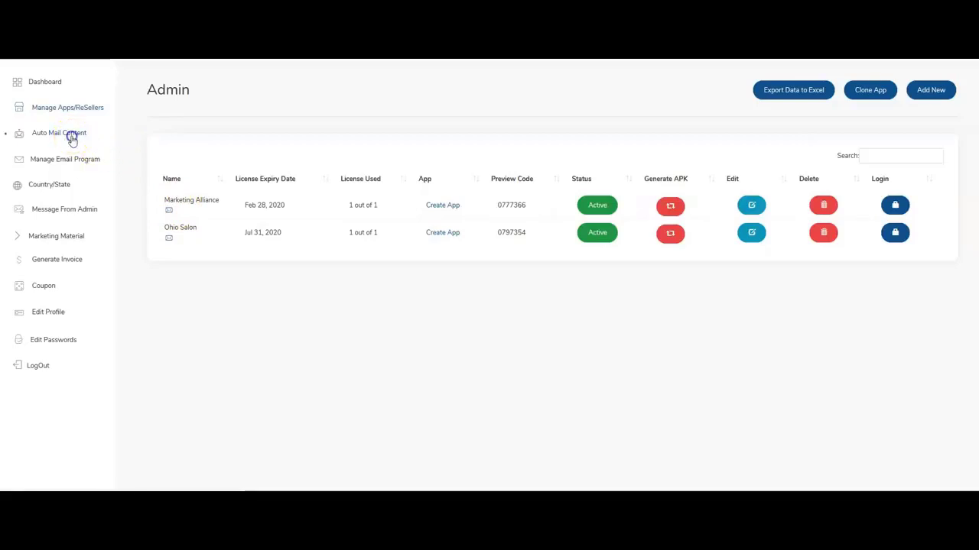
pyautogui.click(70, 136)
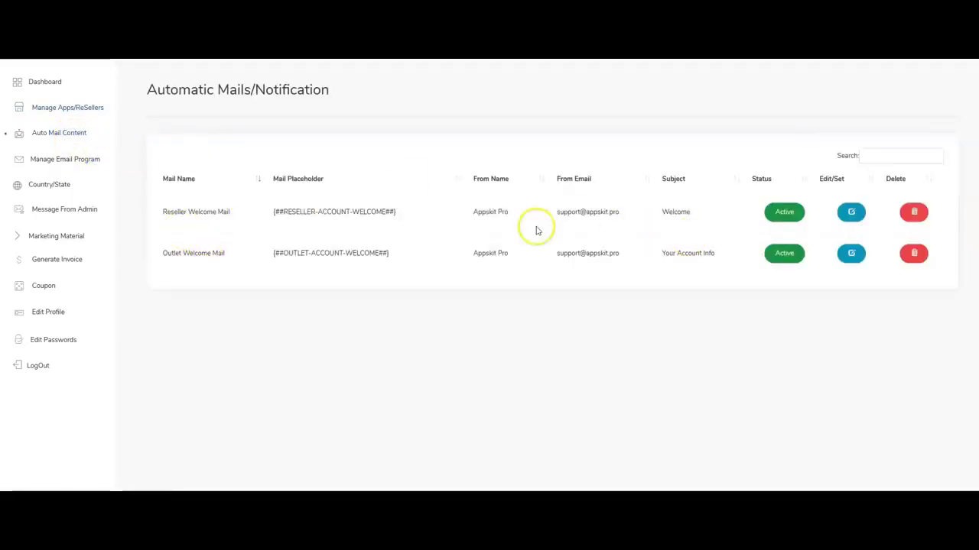
pyautogui.click(850, 261)
pyautogui.scroll(-1, 485, 310)
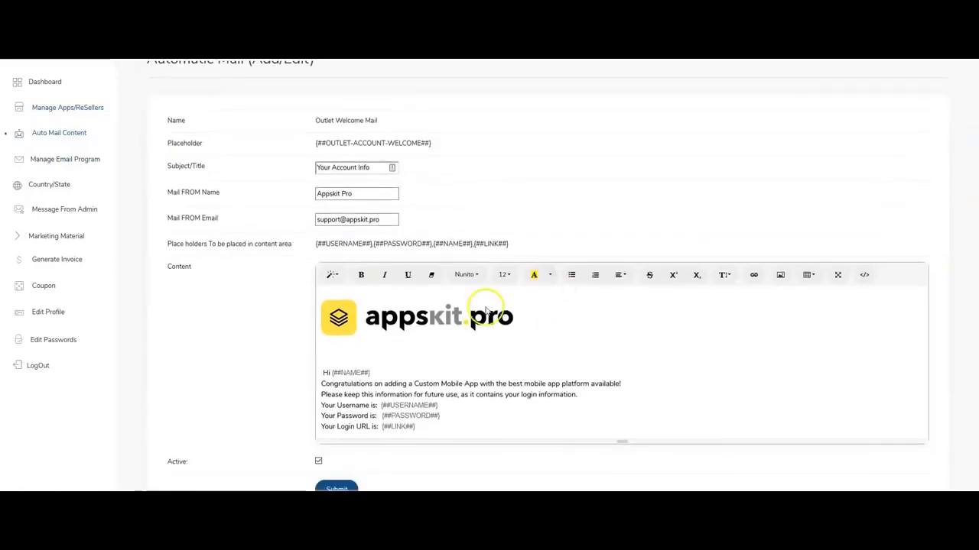
pyautogui.scroll(-1, 485, 310)
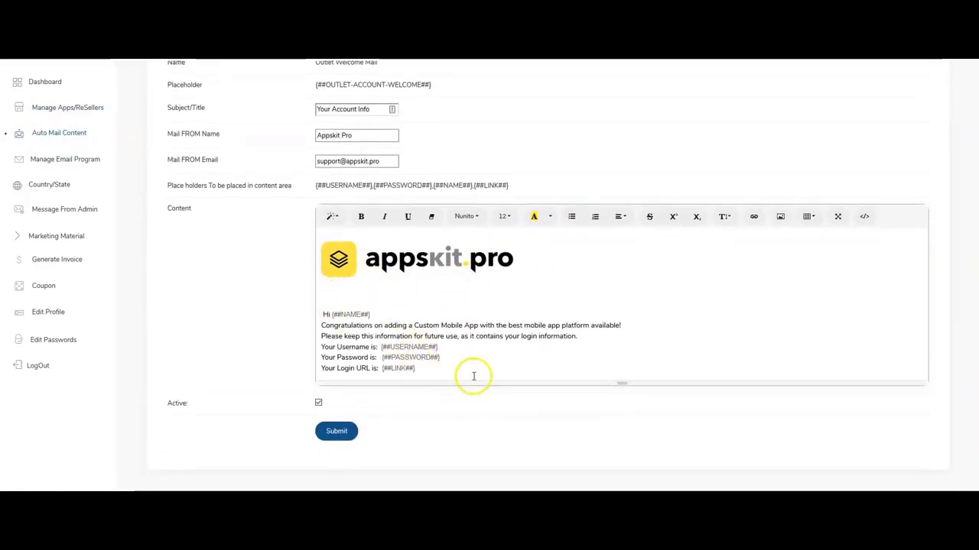
pyautogui.moveTo(473, 377); pyautogui.dragTo(333, 306)
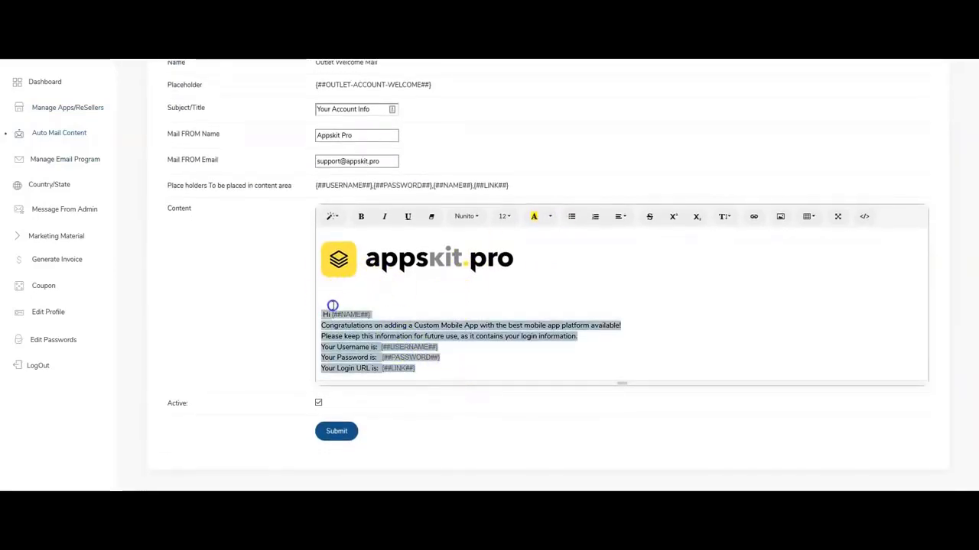
pyautogui.click(77, 110)
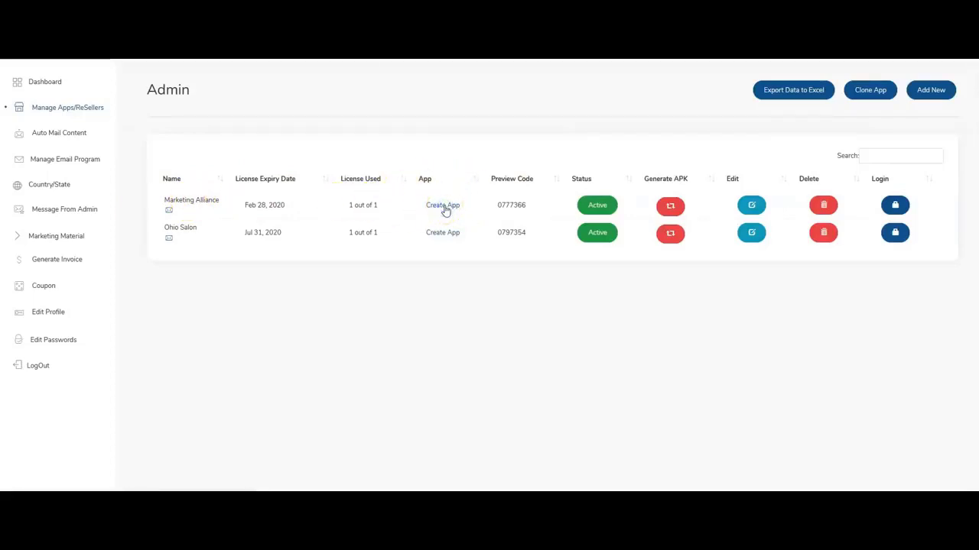
# Go to the Build App features and save Reward Level as switched off.
pyautogui.click(443, 206)
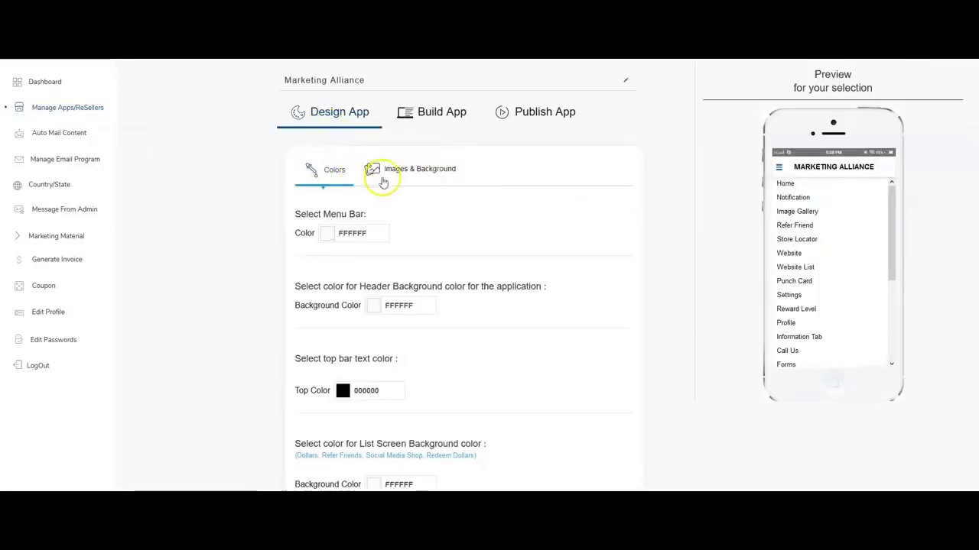
pyautogui.click(425, 171)
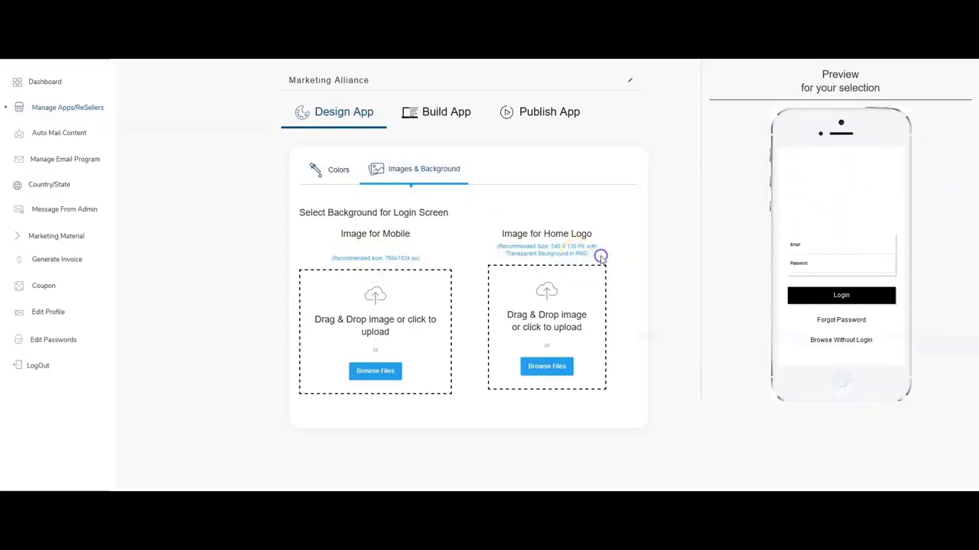
pyautogui.click(425, 117)
pyautogui.scroll(-3, 404, 192)
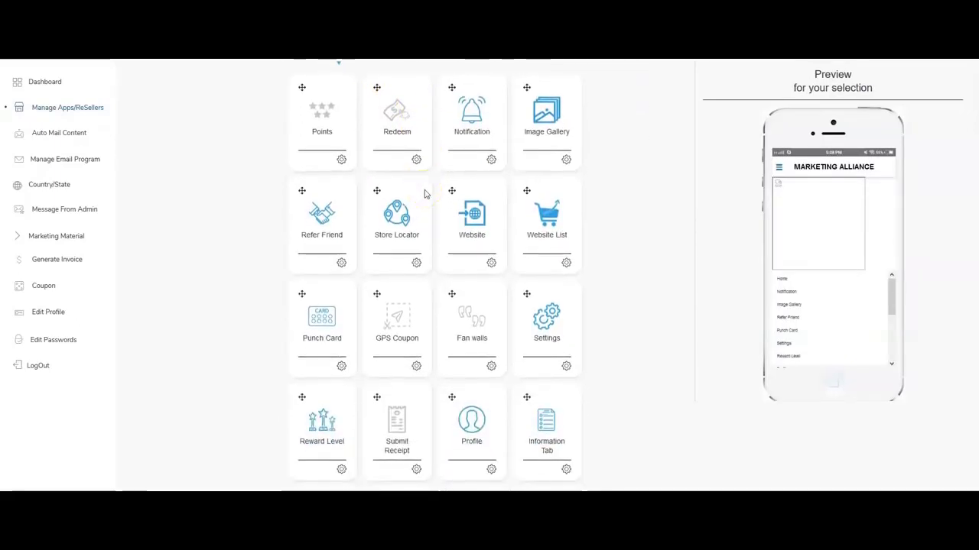
pyautogui.scroll(-2, 428, 182)
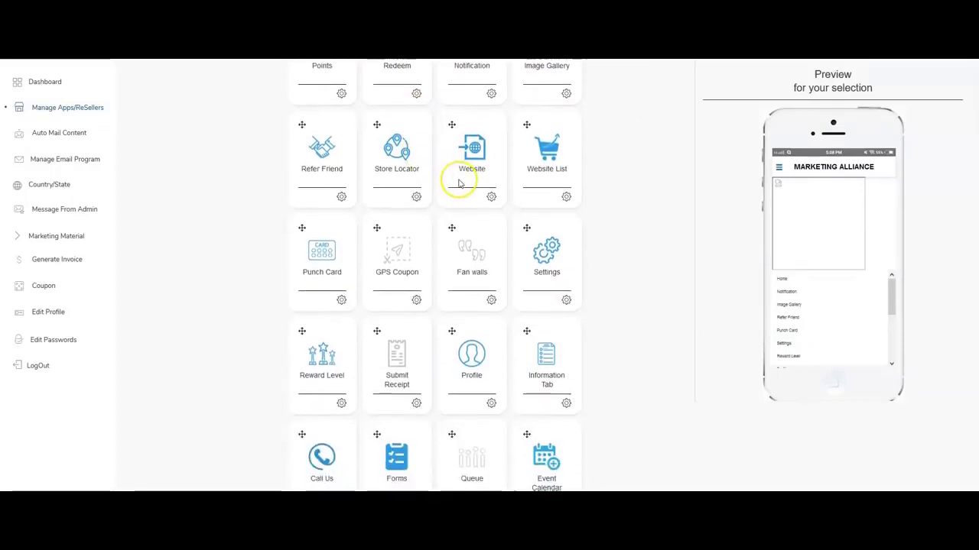
pyautogui.scroll(-4, 437, 207)
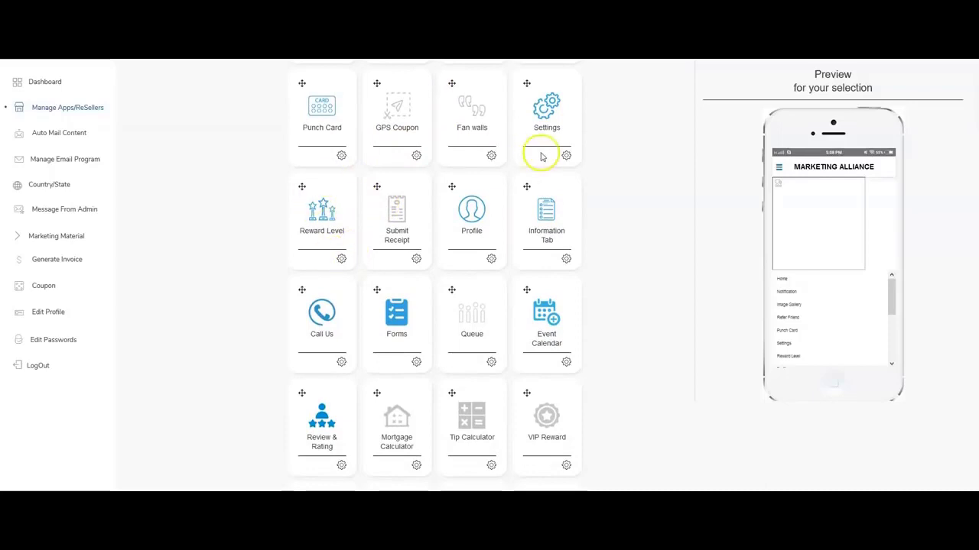
pyautogui.scroll(-4, 558, 234)
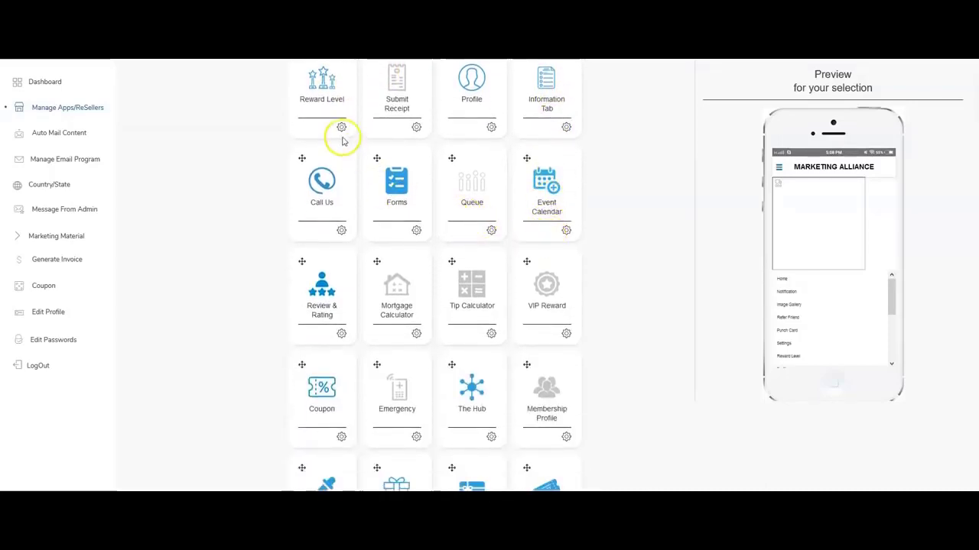
pyautogui.click(343, 130)
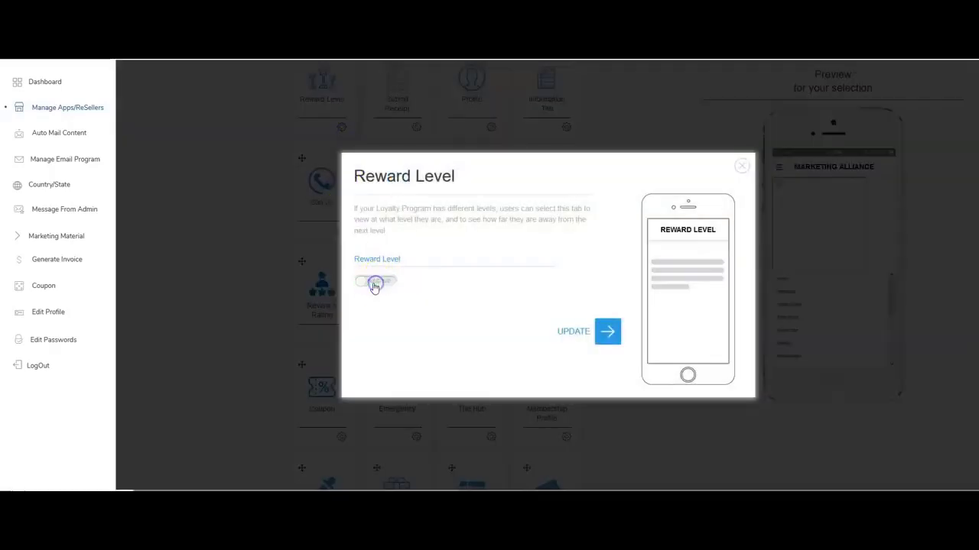
pyautogui.click(570, 331)
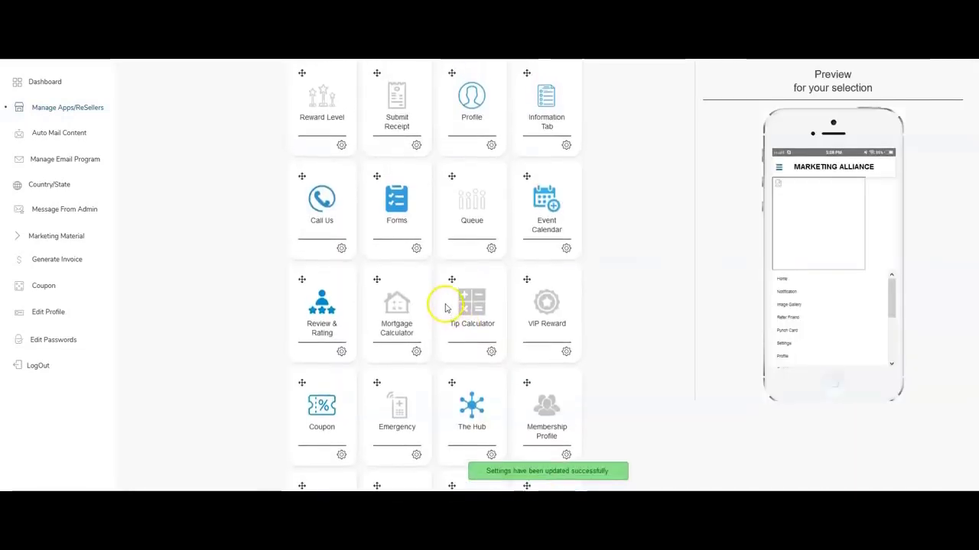
# Switch the Yellow Page feature on and save it with UPDATE.
pyautogui.scroll(1, 286, 131)
pyautogui.scroll(-5, 322, 151)
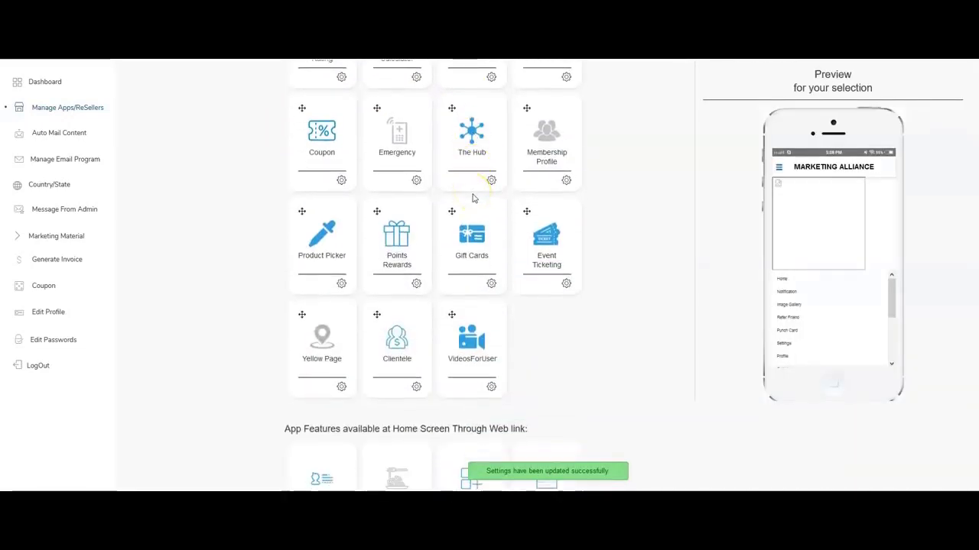
pyautogui.scroll(3, 332, 139)
pyautogui.scroll(-3, 375, 192)
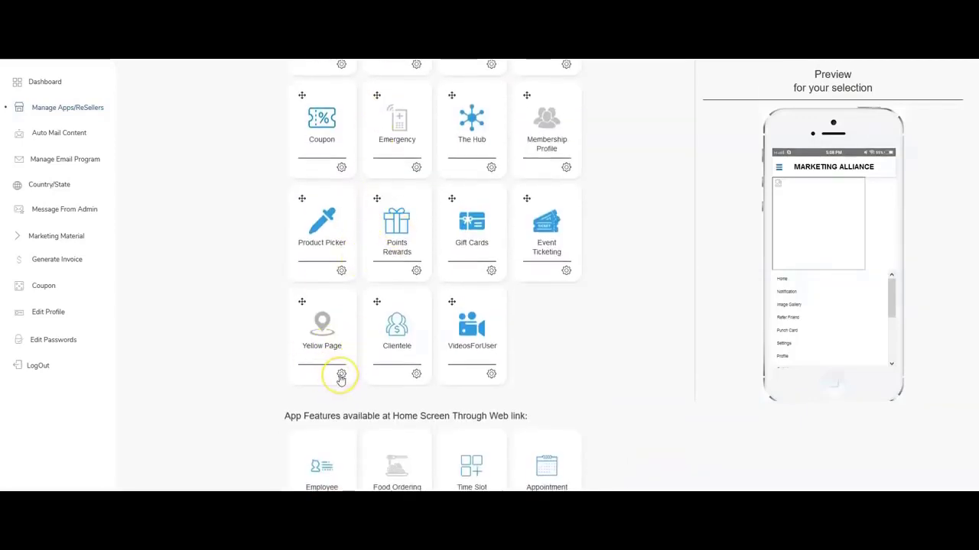
pyautogui.scroll(-3, 342, 376)
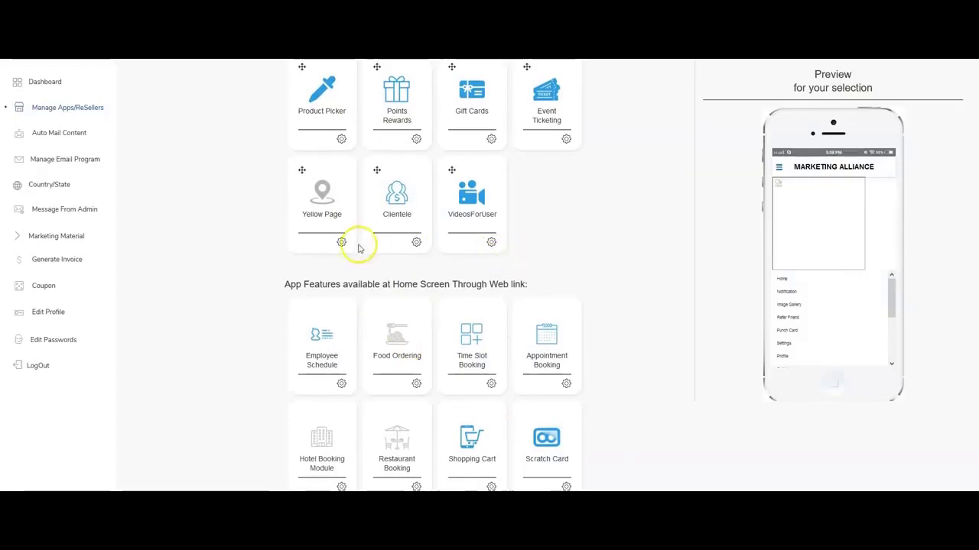
pyautogui.click(345, 243)
pyautogui.click(374, 237)
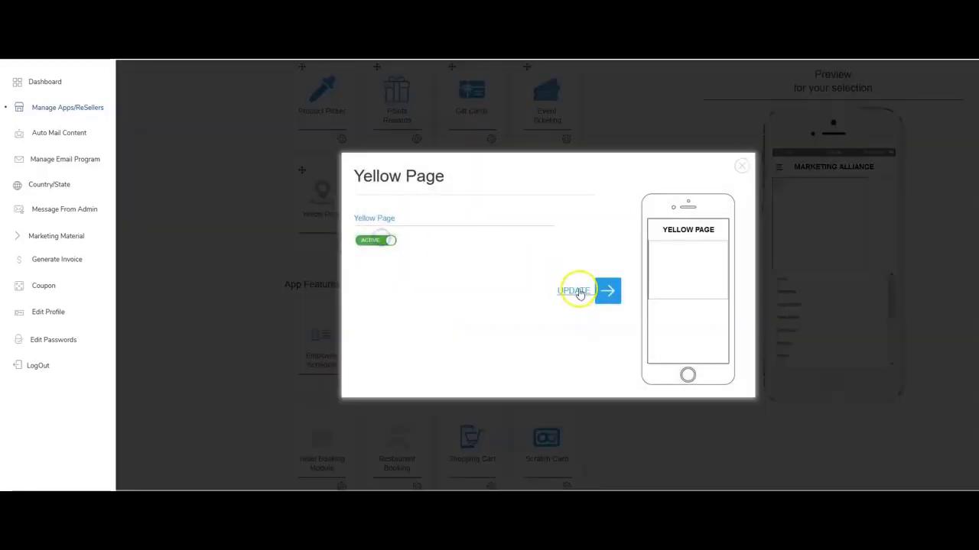
pyautogui.click(577, 289)
pyautogui.scroll(-3, 634, 237)
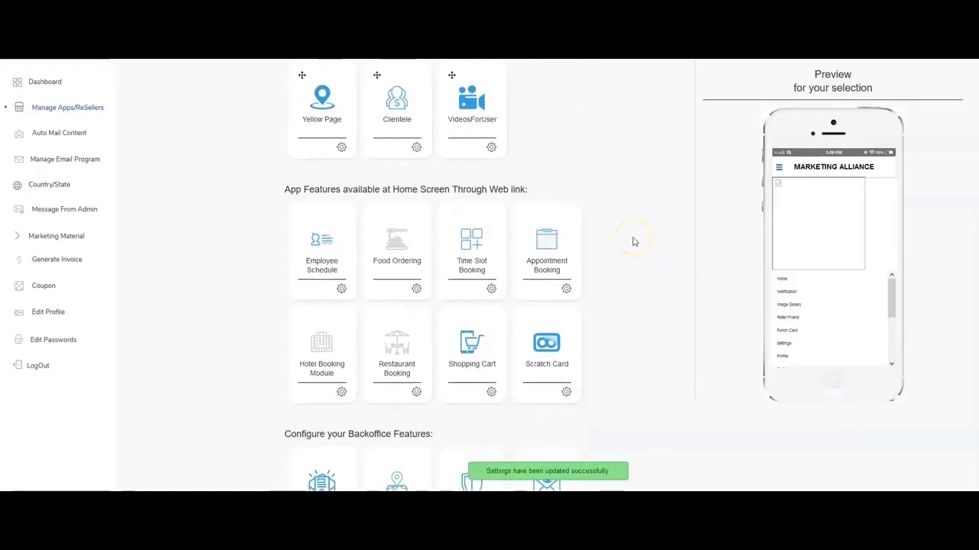
pyautogui.scroll(10, 623, 266)
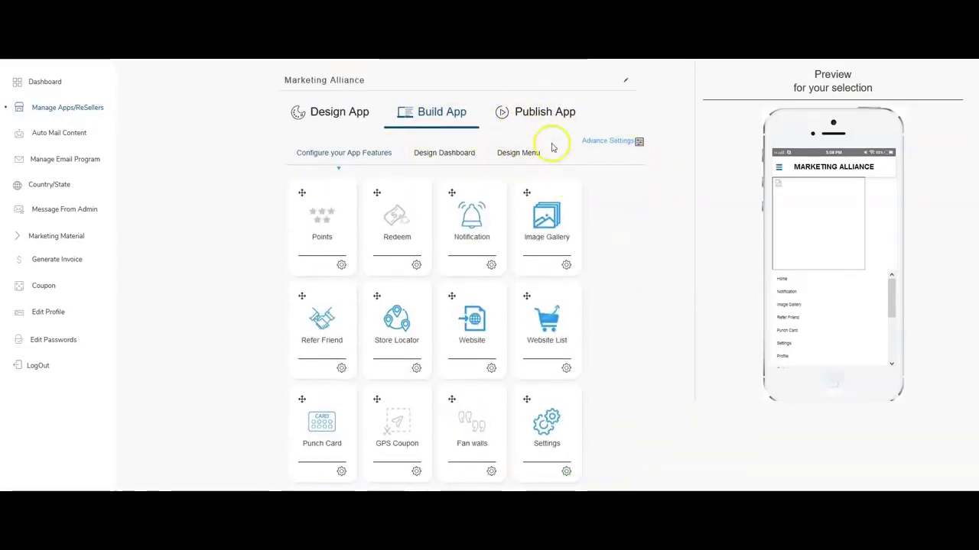
# Show the Design Menu settings and switch to the Marketing Alliance image folder.
pyautogui.click(509, 153)
pyautogui.scroll(-3, 421, 205)
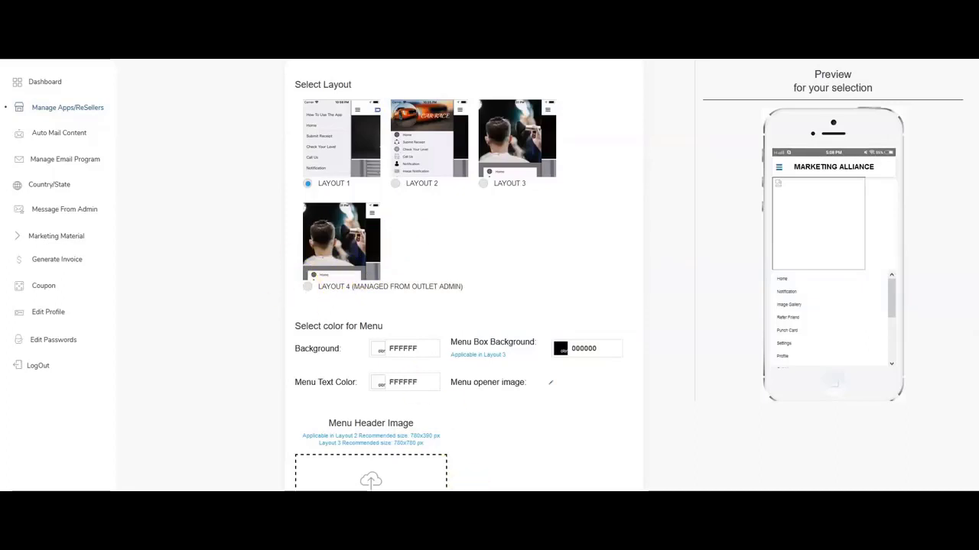
pyautogui.hotkey('alt', 'Tab')
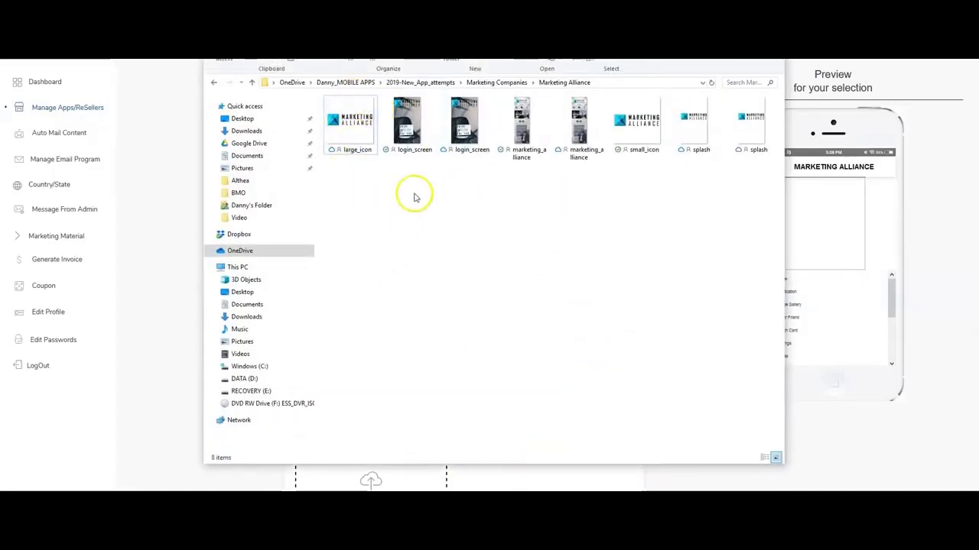
# Pick the splash image from the Marketing Alliance folder for upload.
pyautogui.click(411, 109)
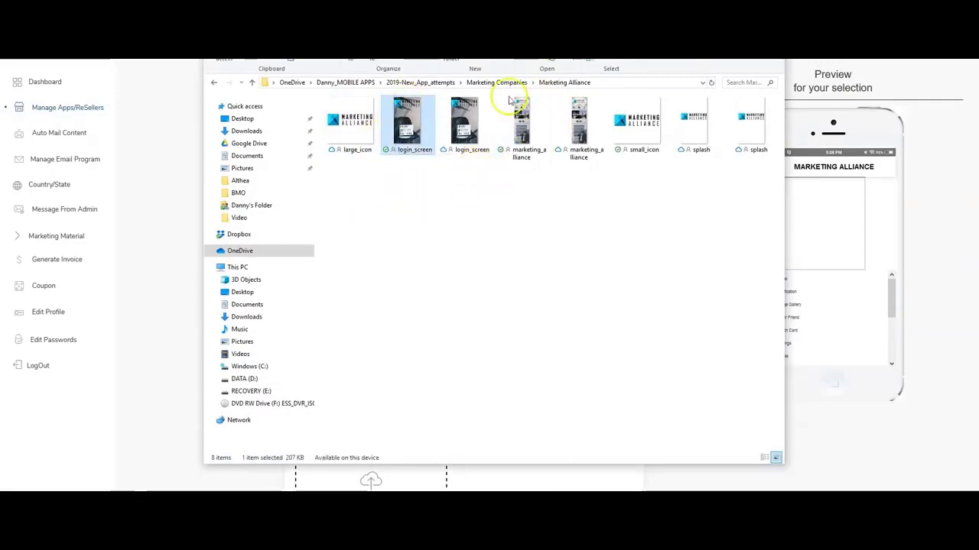
pyautogui.click(649, 107)
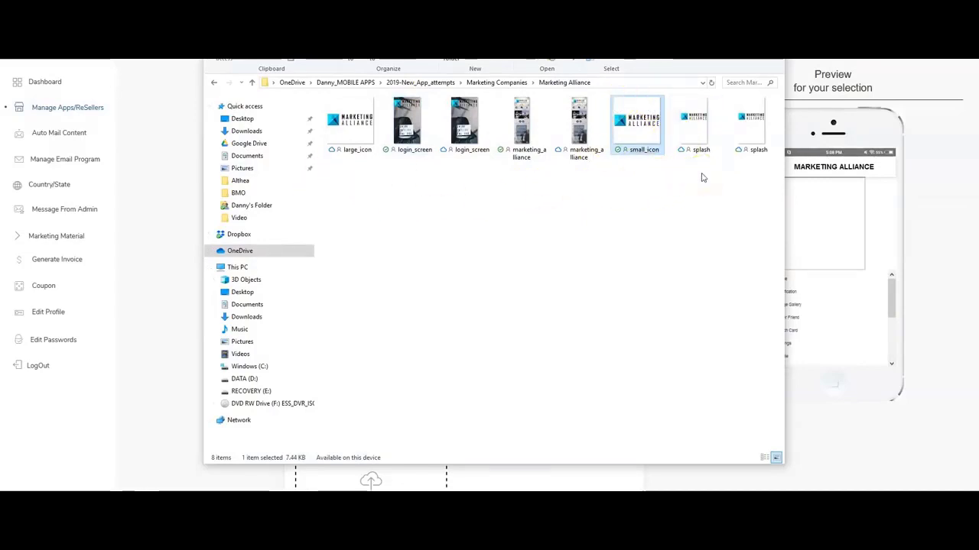
pyautogui.doubleClick(694, 115)
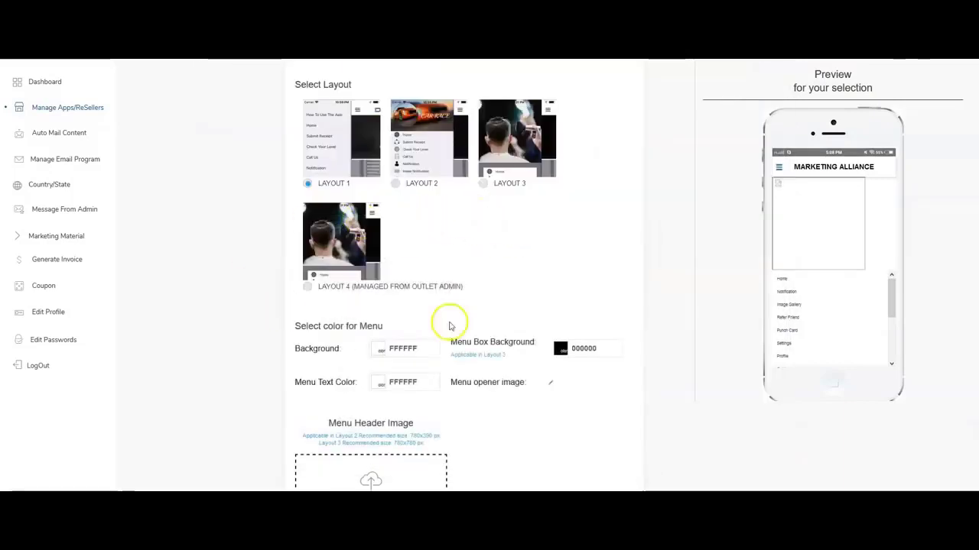
# Look over the Play Store fields in the Publish App settings.
pyautogui.scroll(3, 373, 244)
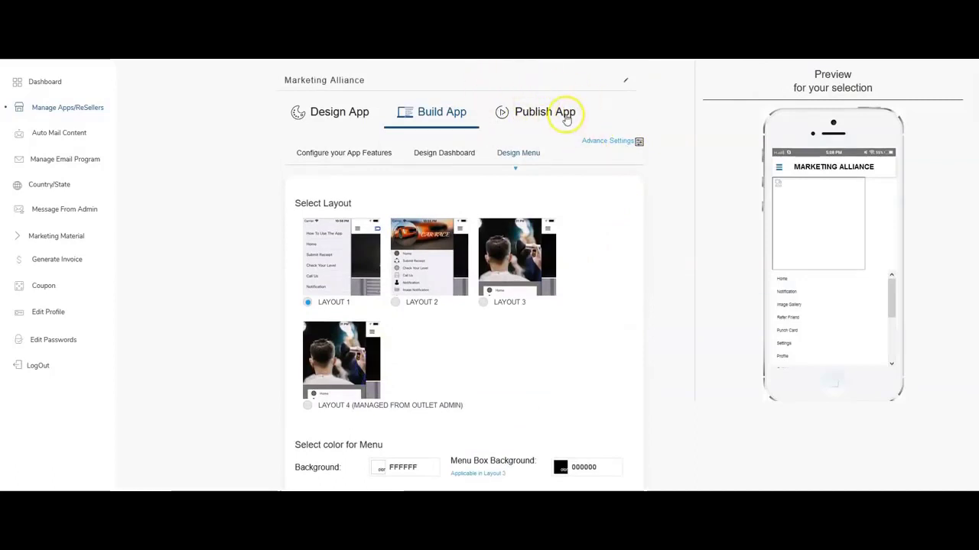
pyautogui.click(566, 117)
pyautogui.scroll(-5, 436, 222)
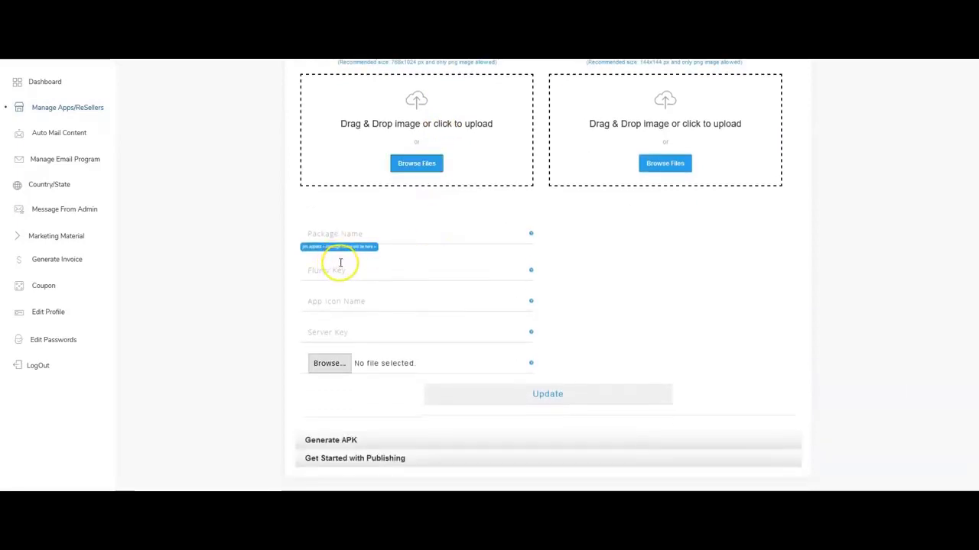
pyautogui.scroll(4, 359, 245)
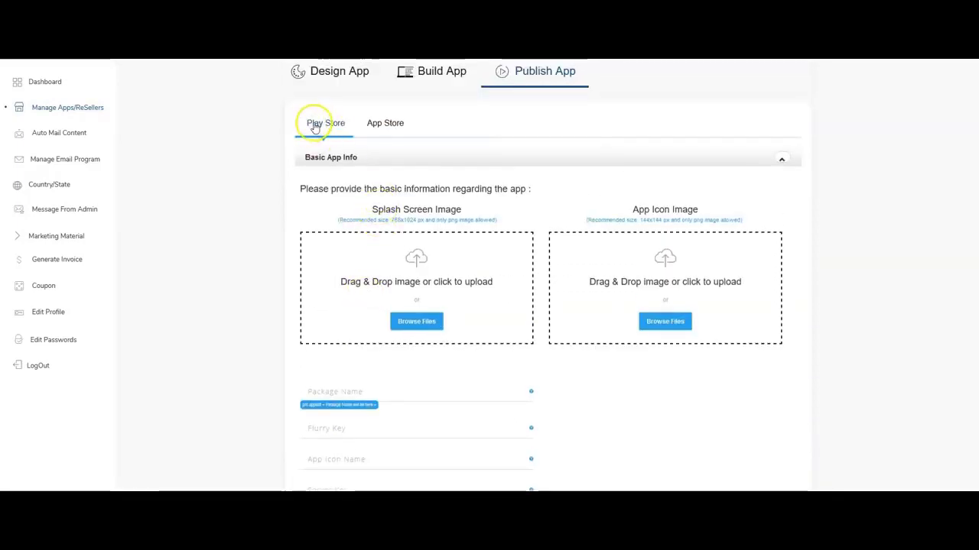
pyautogui.scroll(-3, 408, 236)
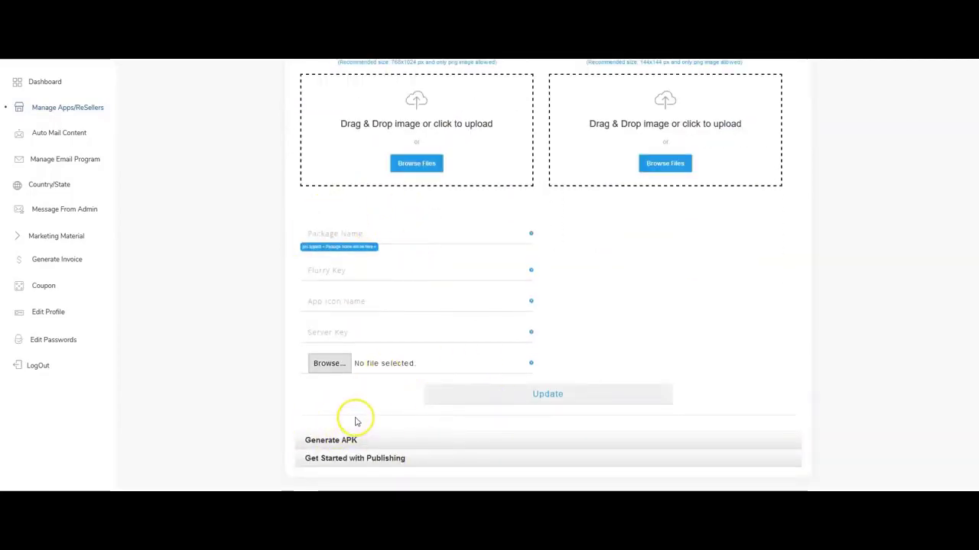
pyautogui.scroll(4, 356, 417)
# Review the App Store publishing fields, then go back to Manage Apps/ReSellers.
pyautogui.click(384, 164)
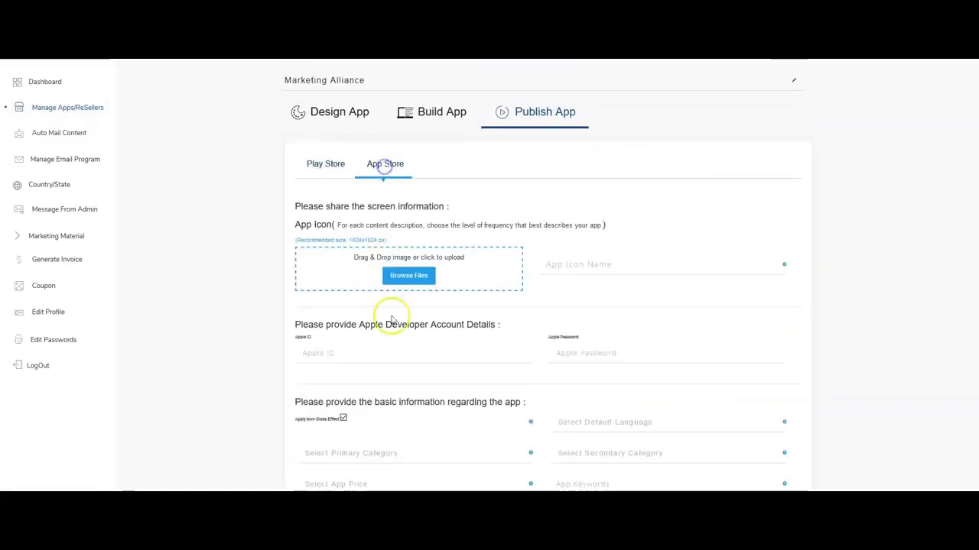
pyautogui.scroll(-3, 391, 320)
pyautogui.scroll(-2, 513, 188)
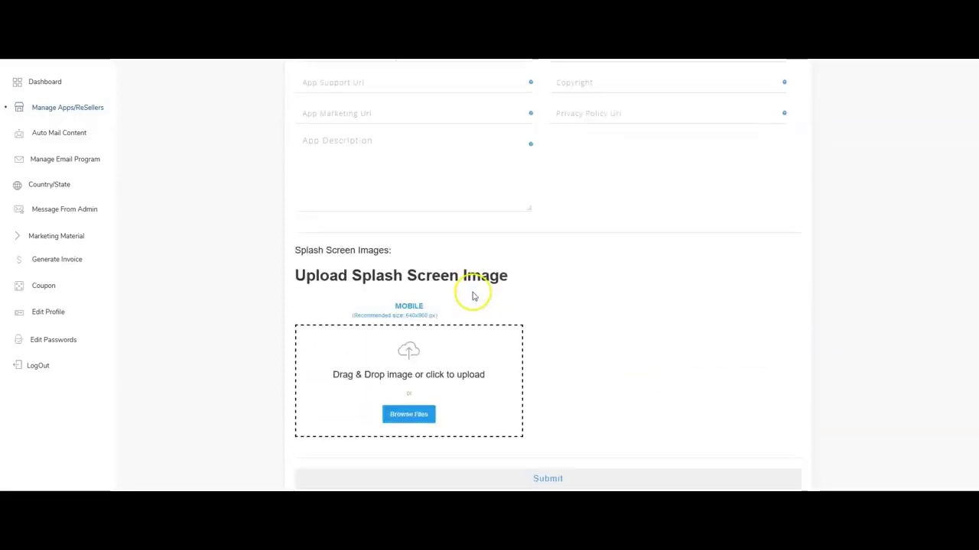
pyautogui.scroll(-1, 520, 360)
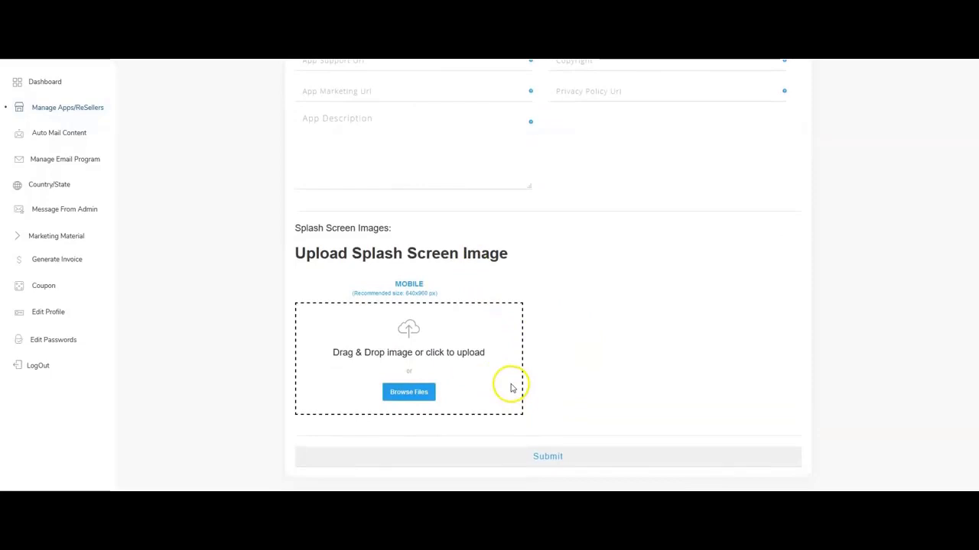
pyautogui.scroll(6, 265, 267)
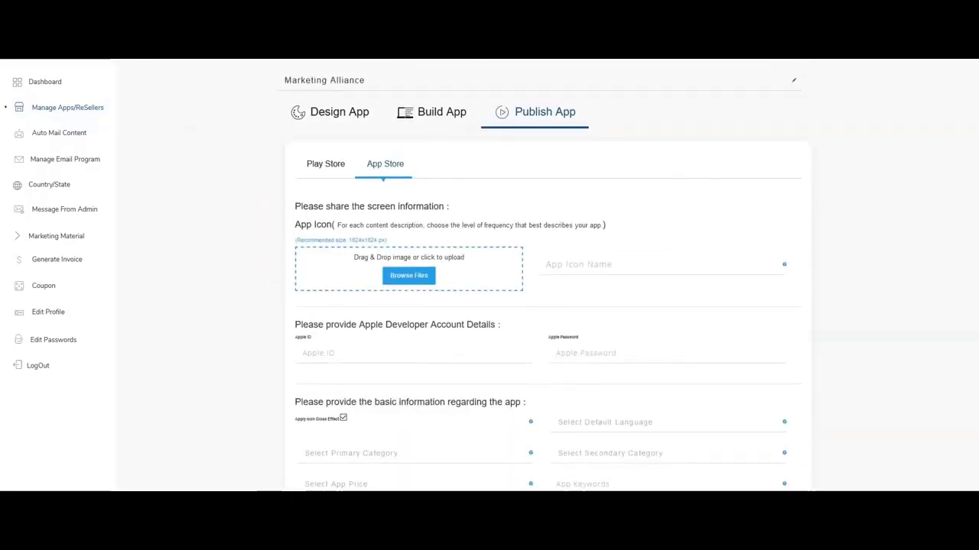
pyautogui.click(46, 111)
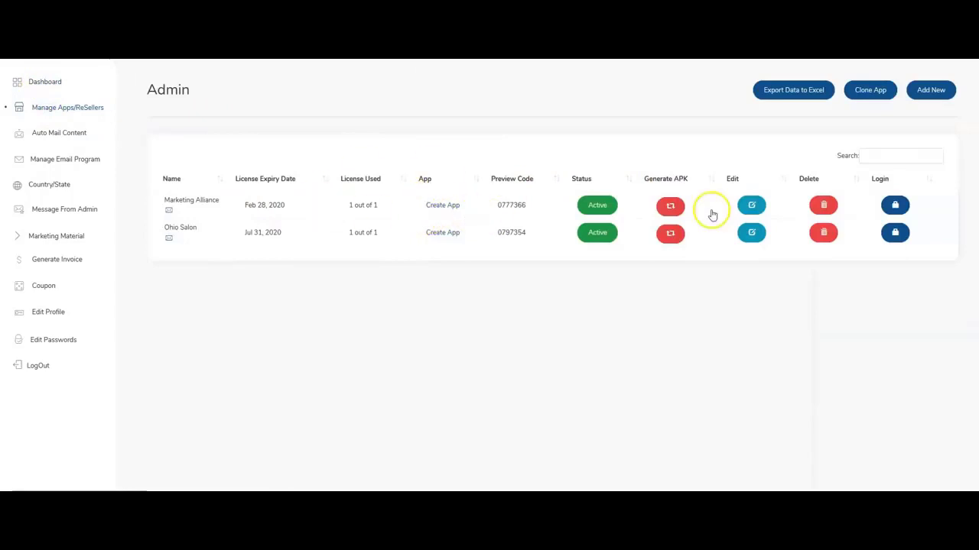
# Log into Marketing Alliance's admin panel, view the Dashboard and expand Settings.
pyautogui.click(894, 205)
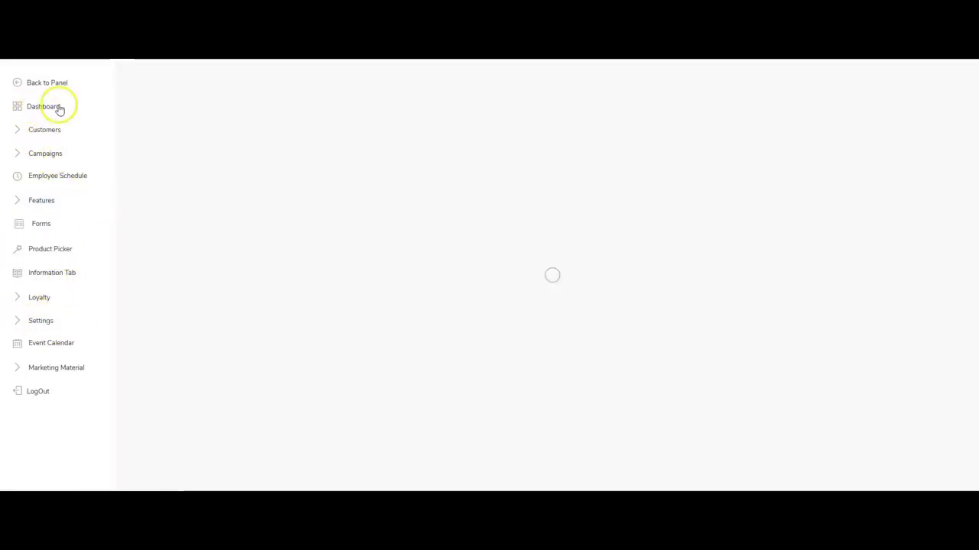
pyautogui.click(34, 105)
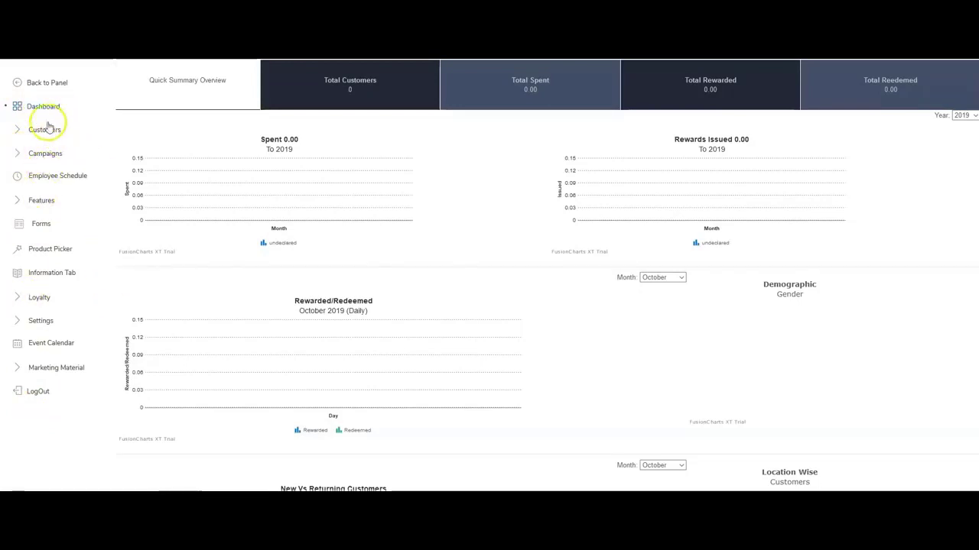
pyautogui.click(36, 322)
pyautogui.scroll(-1, 35, 306)
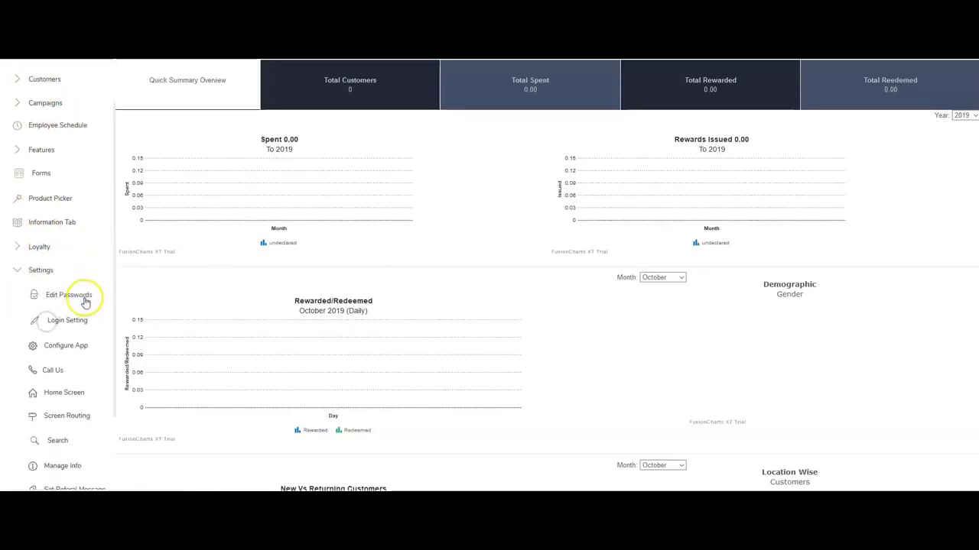
# Delete the existing Home entry with the Cell City image from Home Screen settings.
pyautogui.click(52, 396)
pyautogui.scroll(-3, 411, 241)
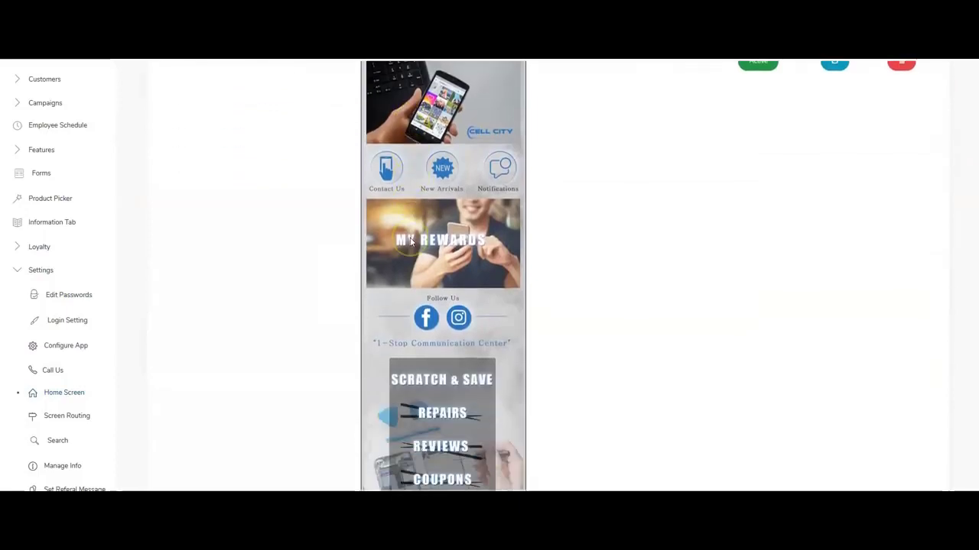
pyautogui.scroll(-1, 412, 241)
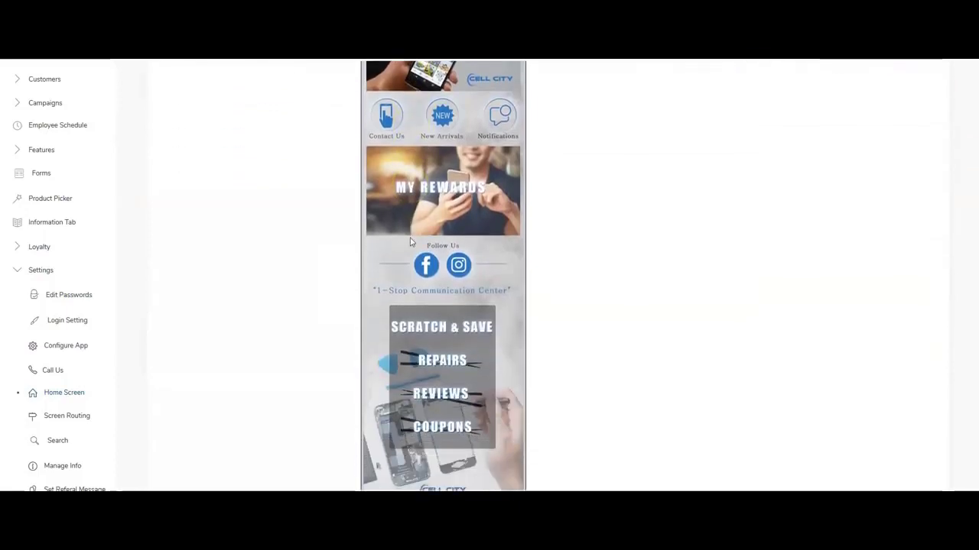
pyautogui.scroll(4, 440, 269)
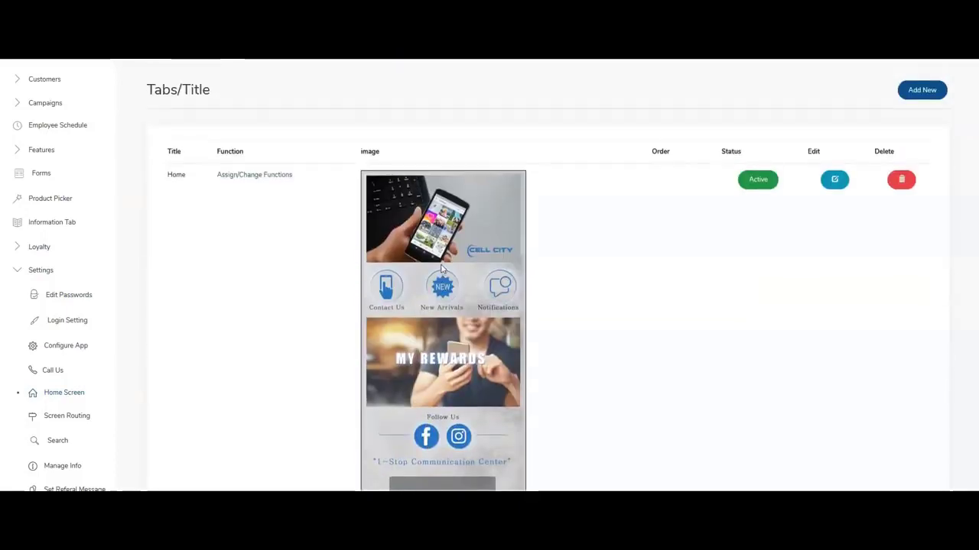
pyautogui.scroll(-5, 440, 269)
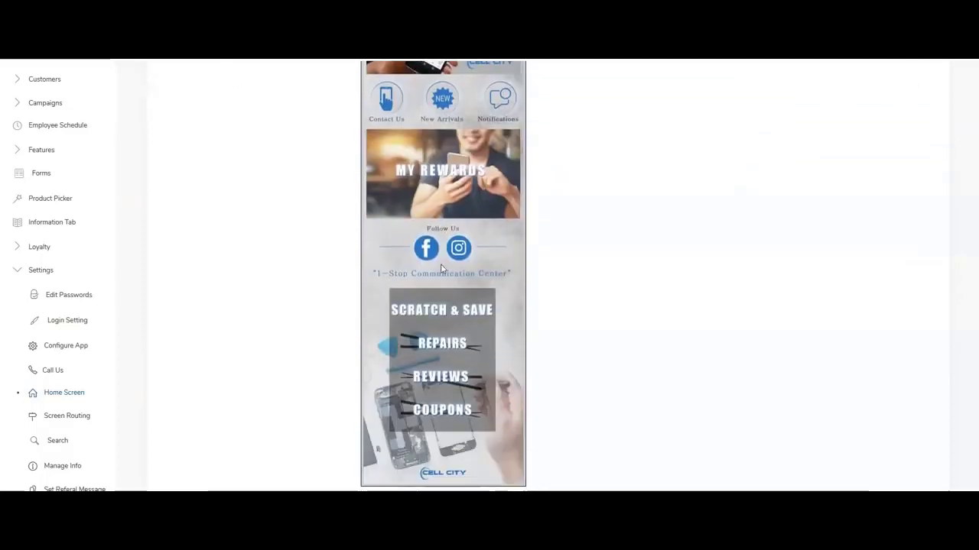
pyautogui.scroll(-1, 440, 269)
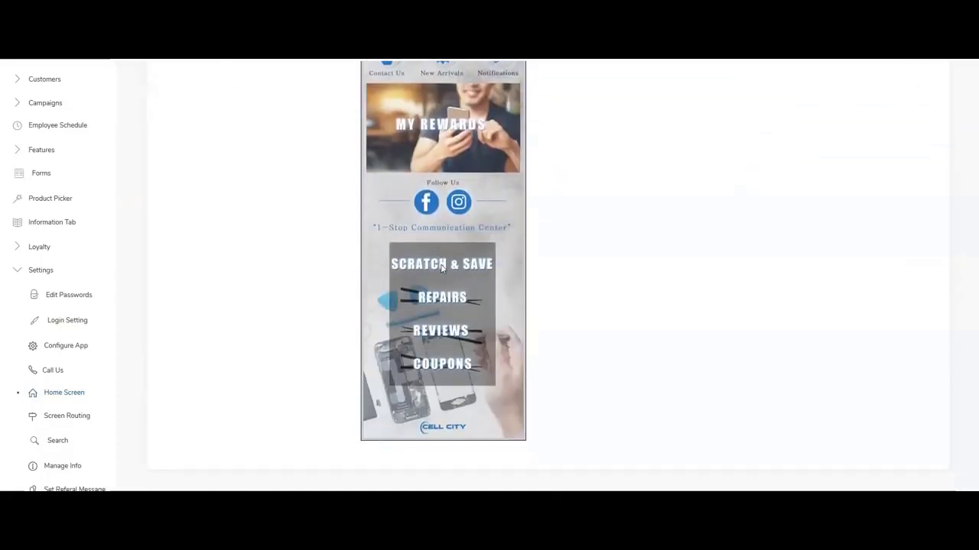
pyautogui.scroll(4, 461, 270)
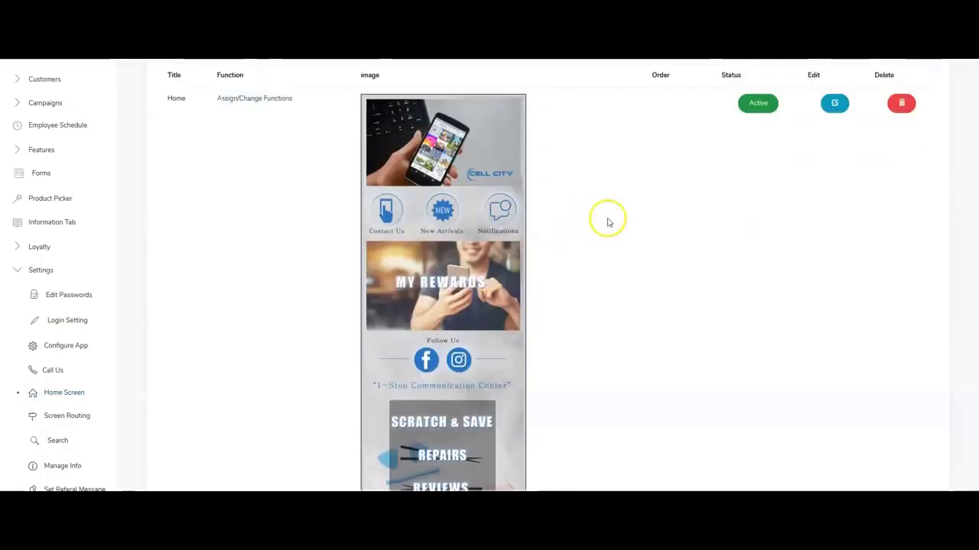
pyautogui.click(902, 105)
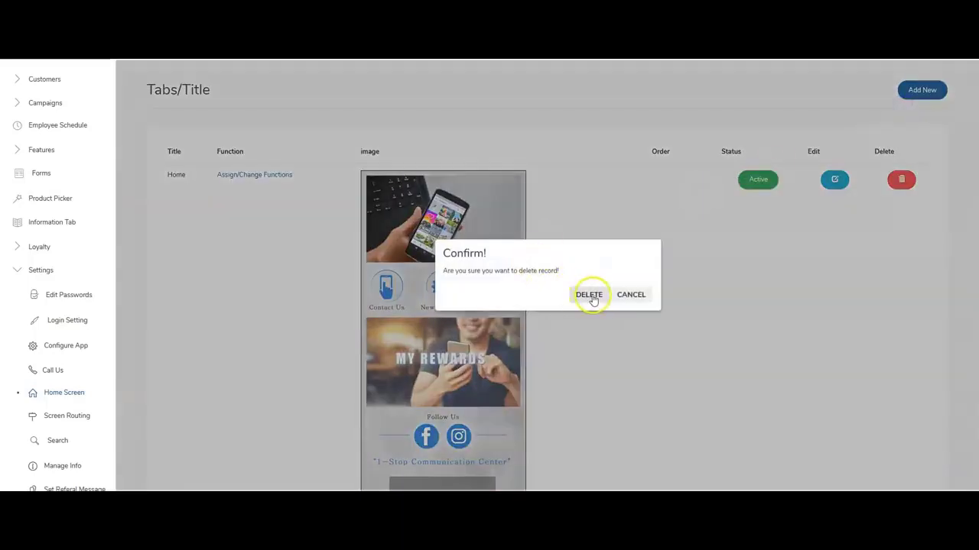
pyautogui.click(592, 295)
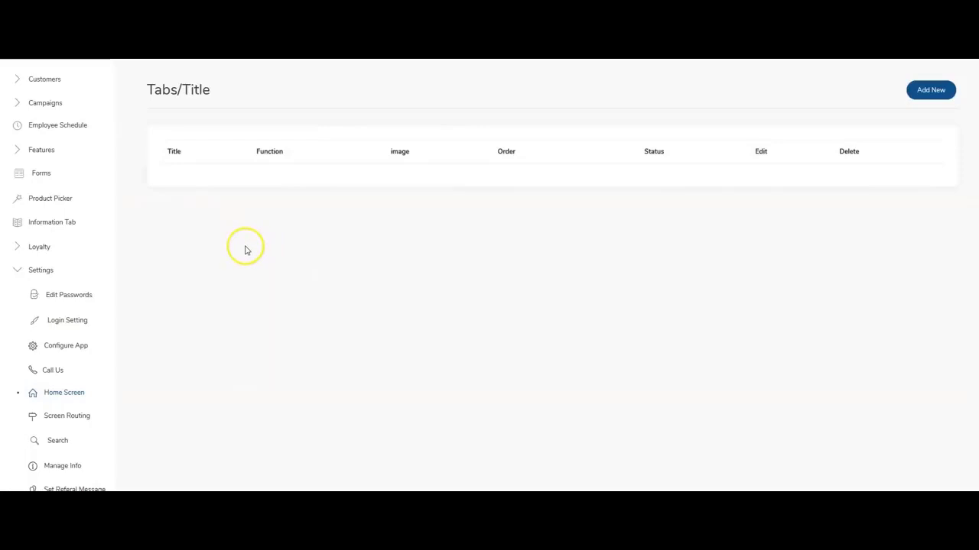
# Add a new home screen entry titled Home with image marketing_alliance.png.
pyautogui.click(931, 91)
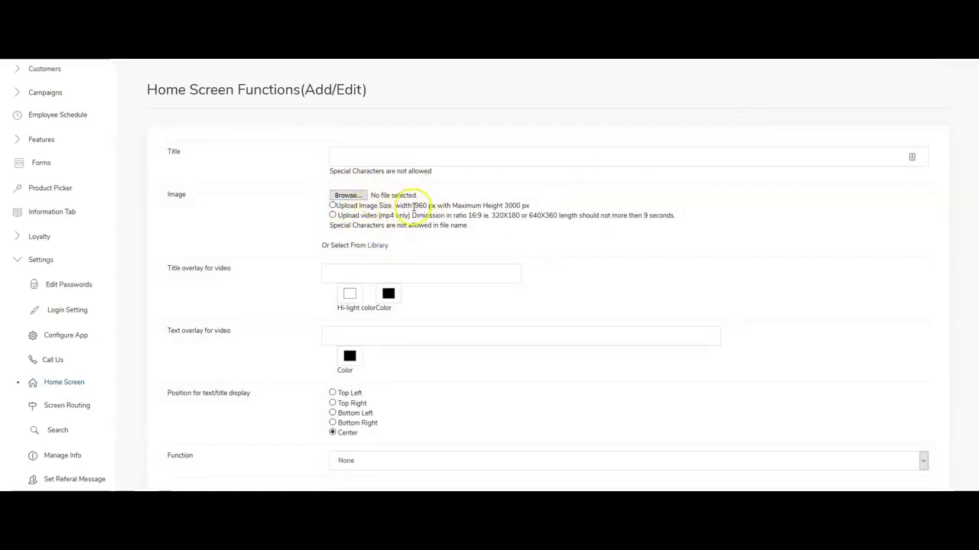
pyautogui.click(414, 204)
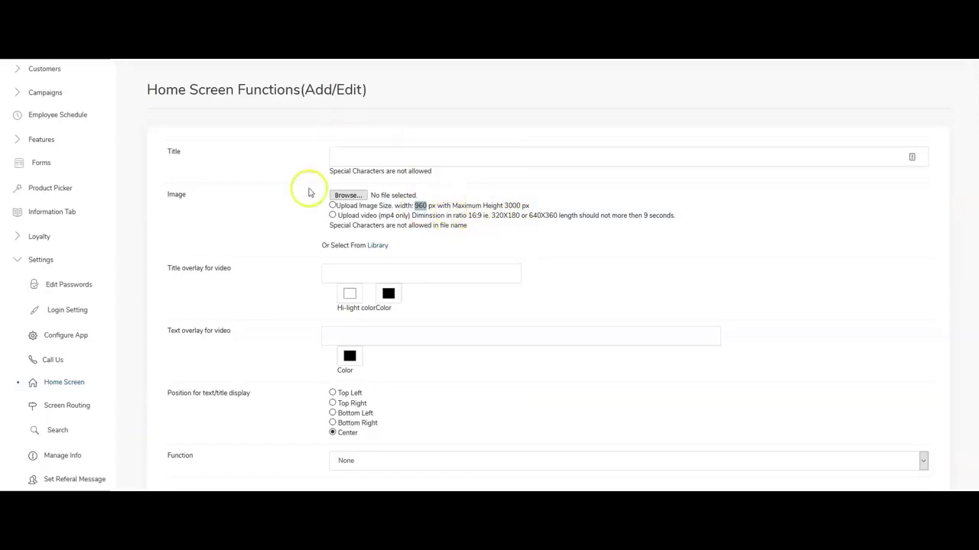
pyautogui.click(348, 196)
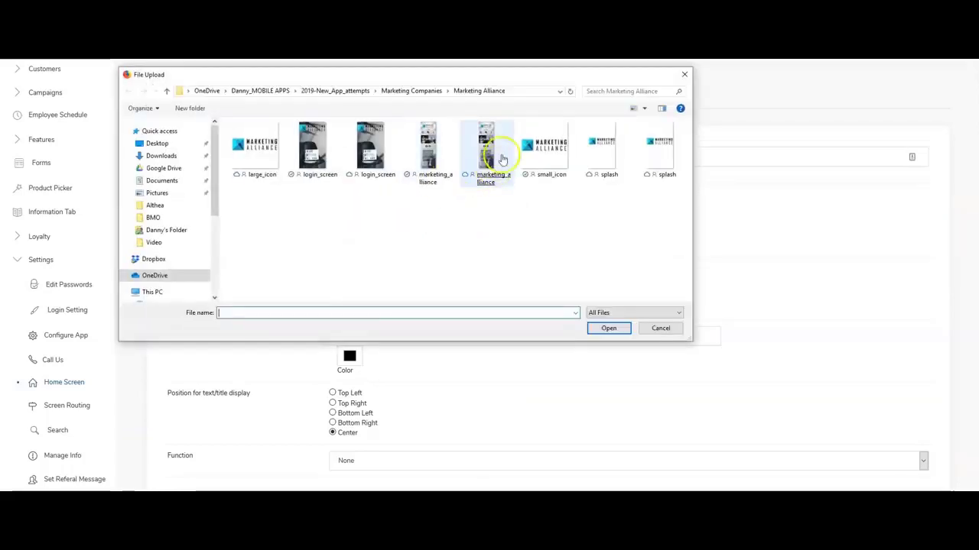
pyautogui.doubleClick(429, 152)
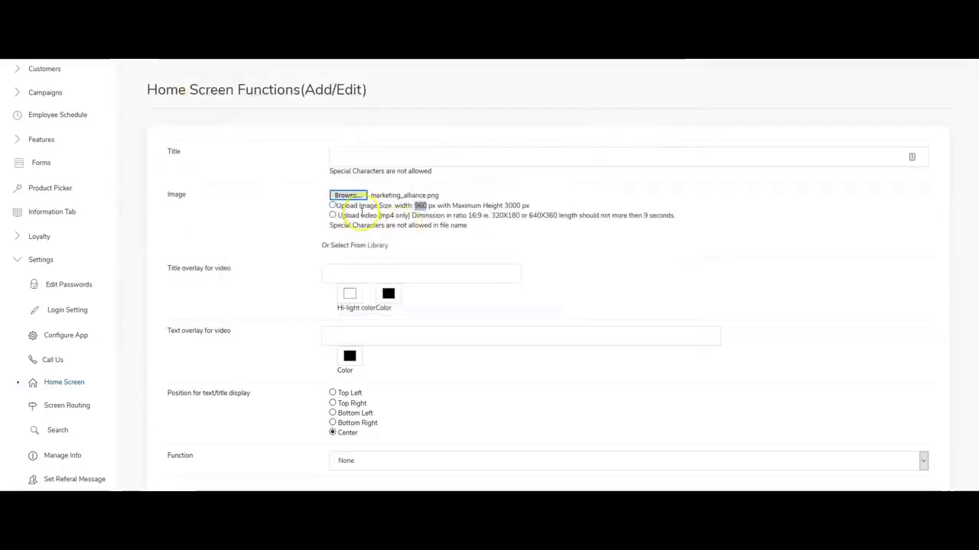
pyautogui.click(362, 145)
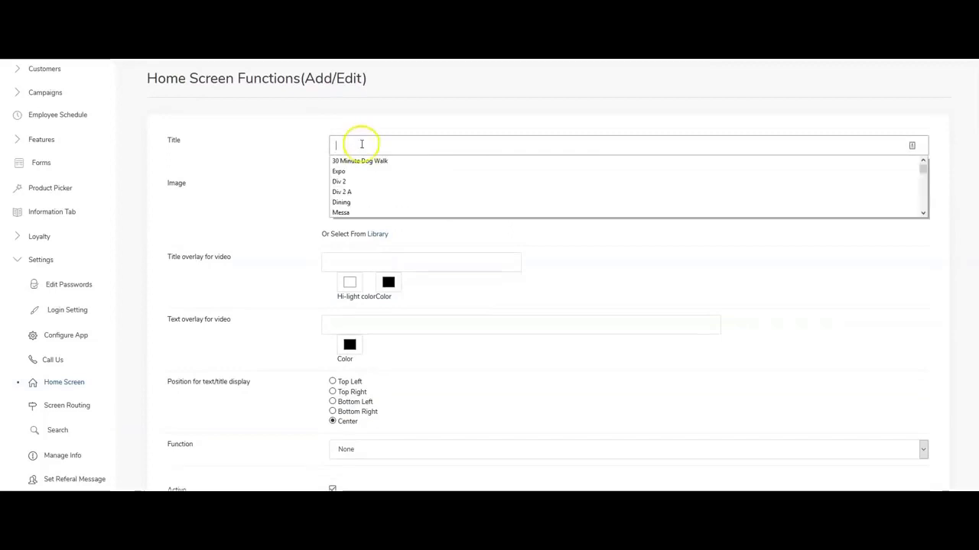
pyautogui.click(361, 143)
pyautogui.write('Home')
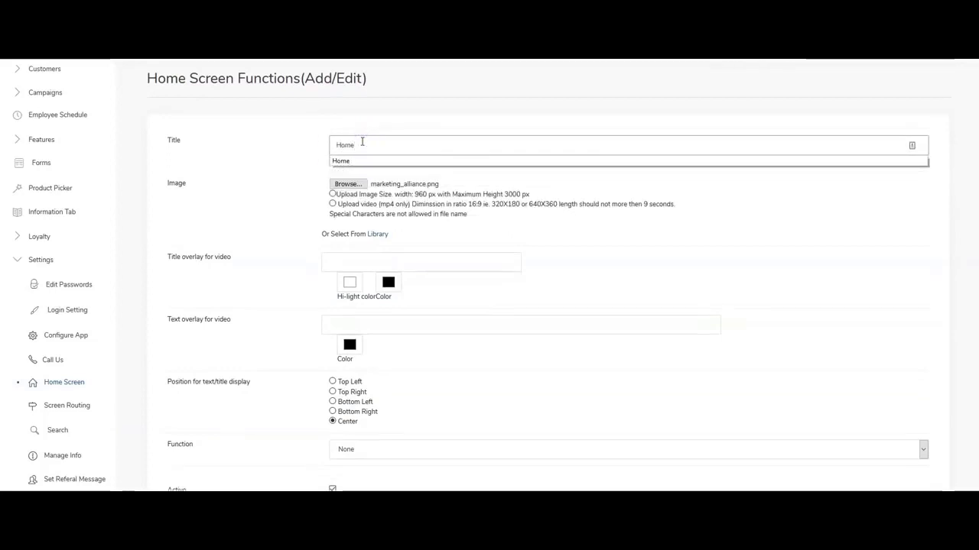
pyautogui.click(291, 149)
pyautogui.scroll(-2, 321, 219)
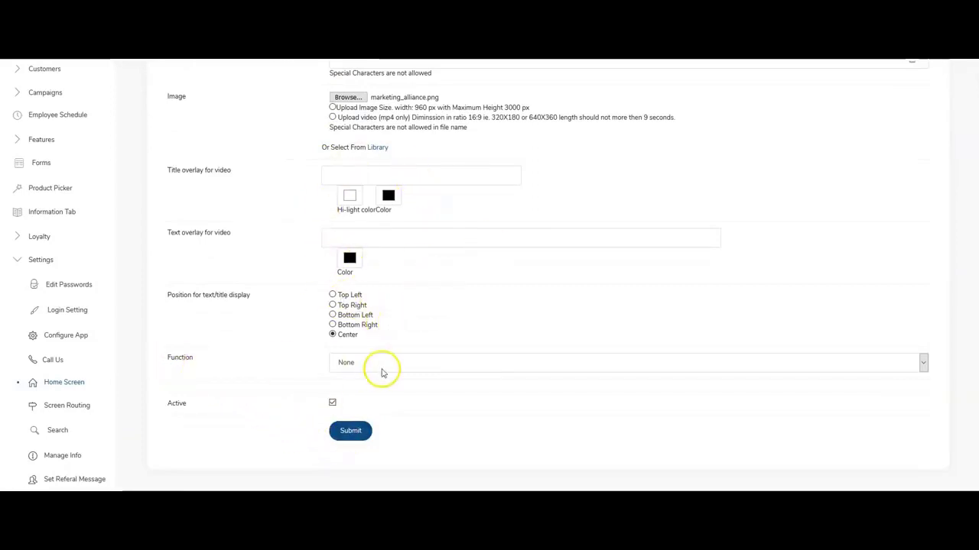
# Set the entry's function to Multi Function and submit it as Active.
pyautogui.click(356, 362)
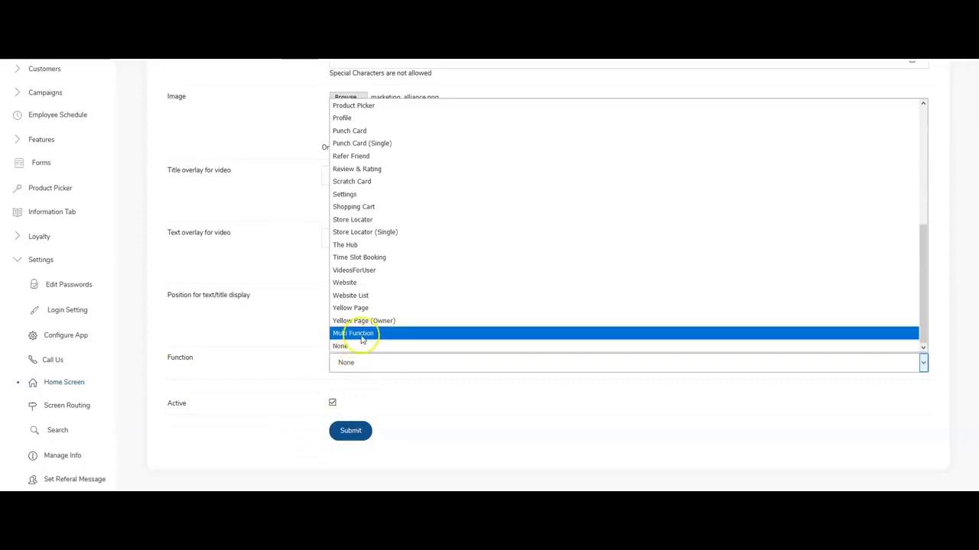
pyautogui.click(363, 334)
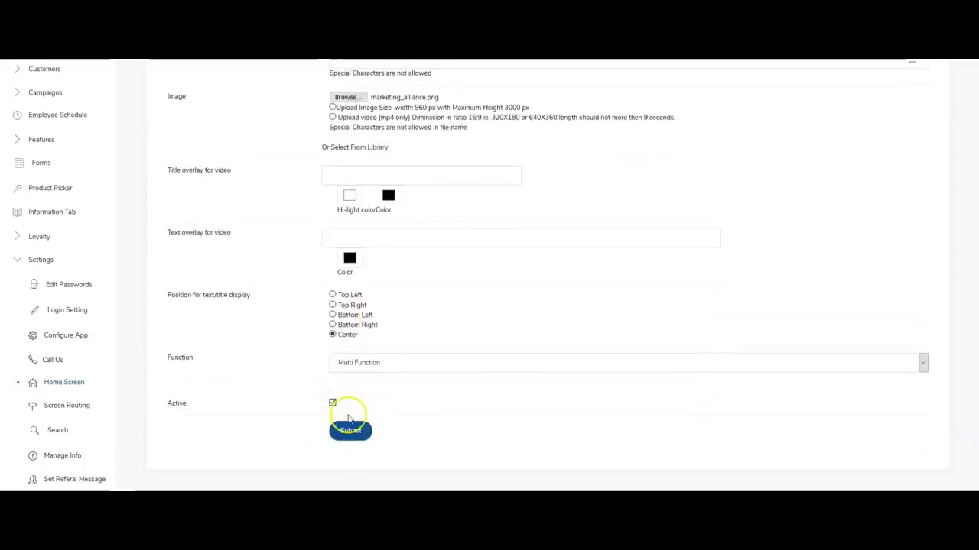
pyautogui.click(350, 432)
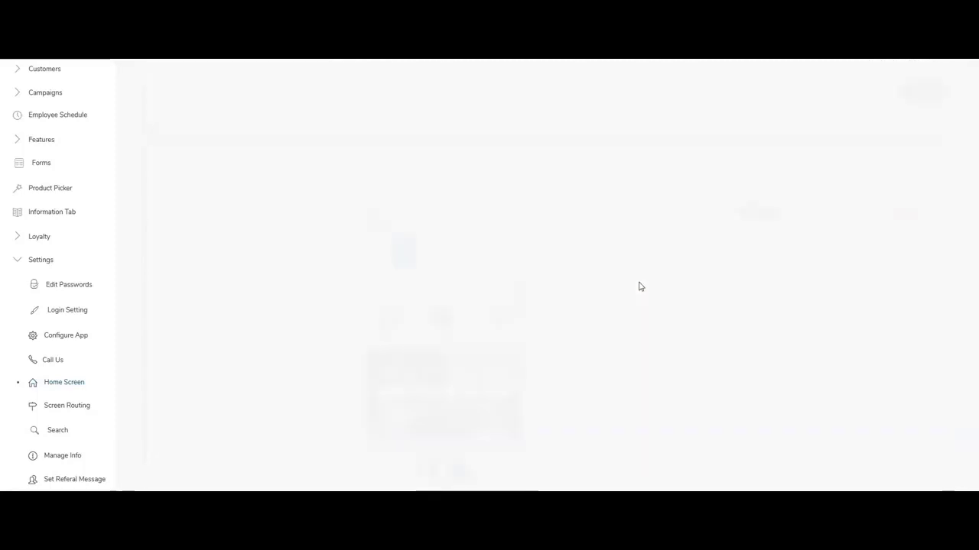
# Scroll through the Tabs/Title list and phone preview to check the new Active Home entry.
pyautogui.scroll(-3, 649, 236)
pyautogui.scroll(-3, 430, 268)
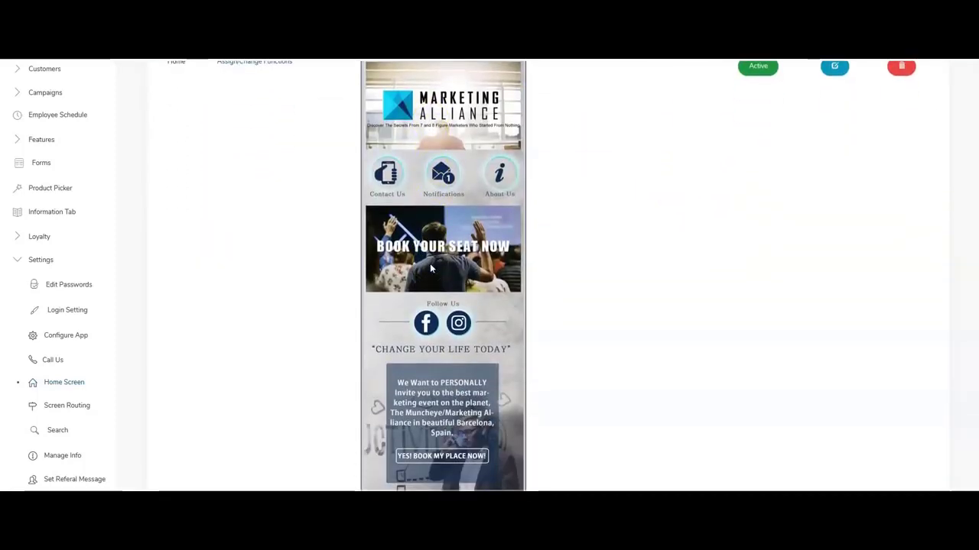
pyautogui.scroll(5, 431, 268)
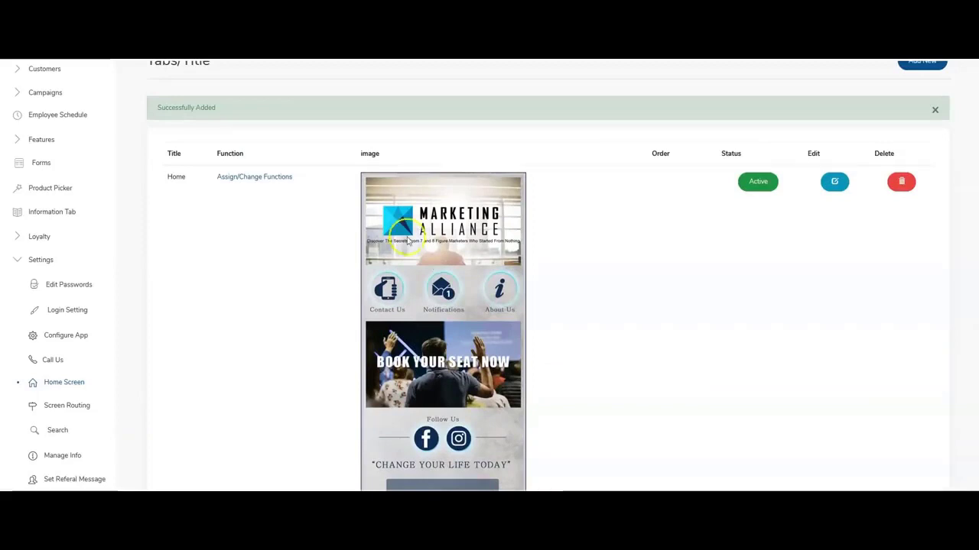
pyautogui.scroll(-1, 357, 192)
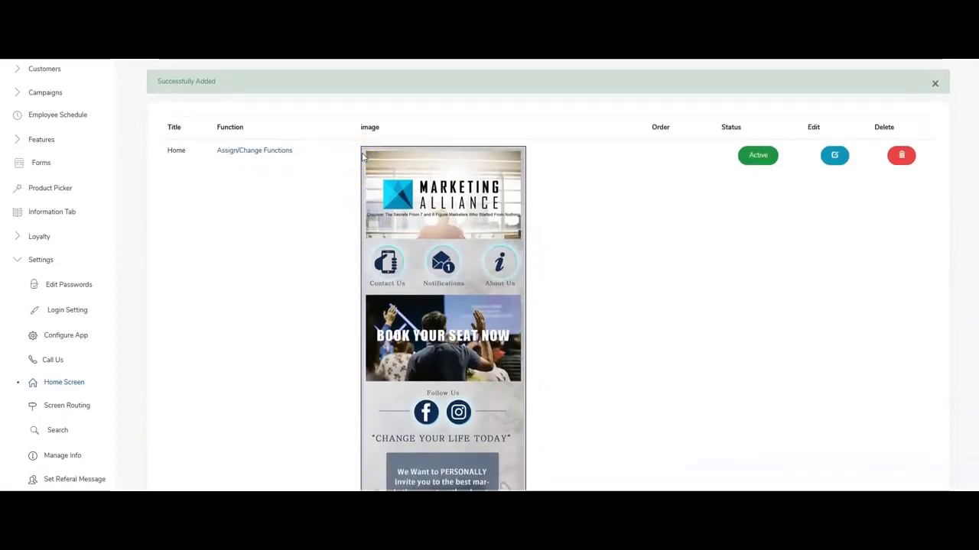
pyautogui.scroll(-1, 365, 157)
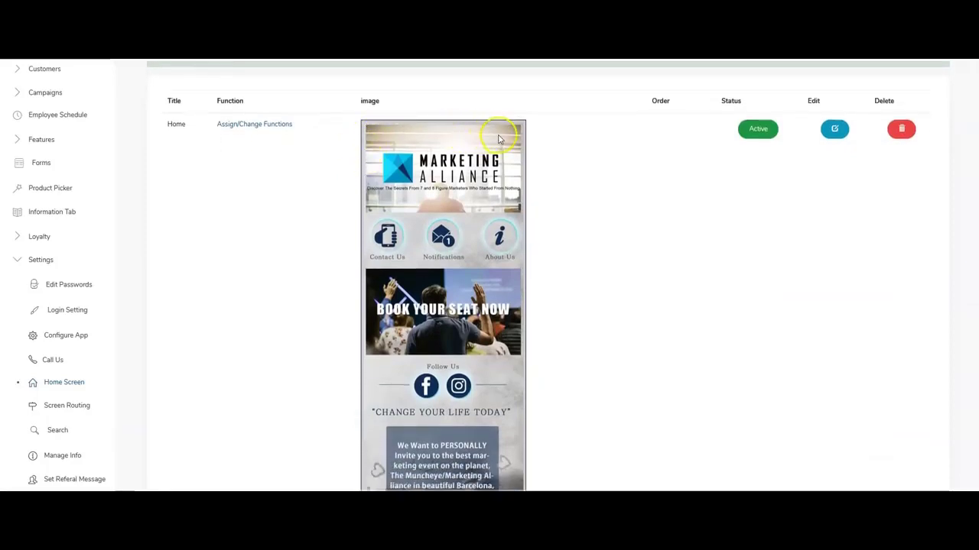
pyautogui.scroll(-2, 513, 164)
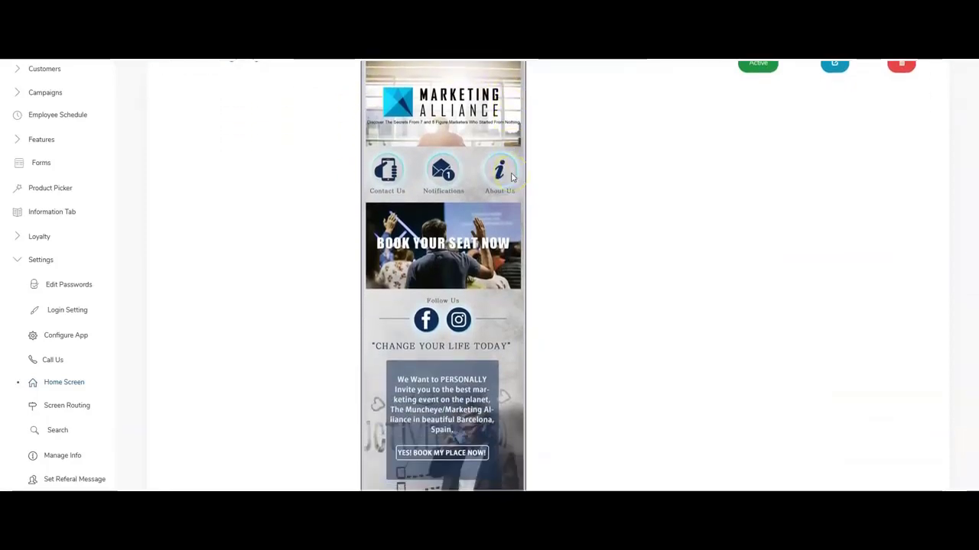
pyautogui.scroll(-3, 511, 175)
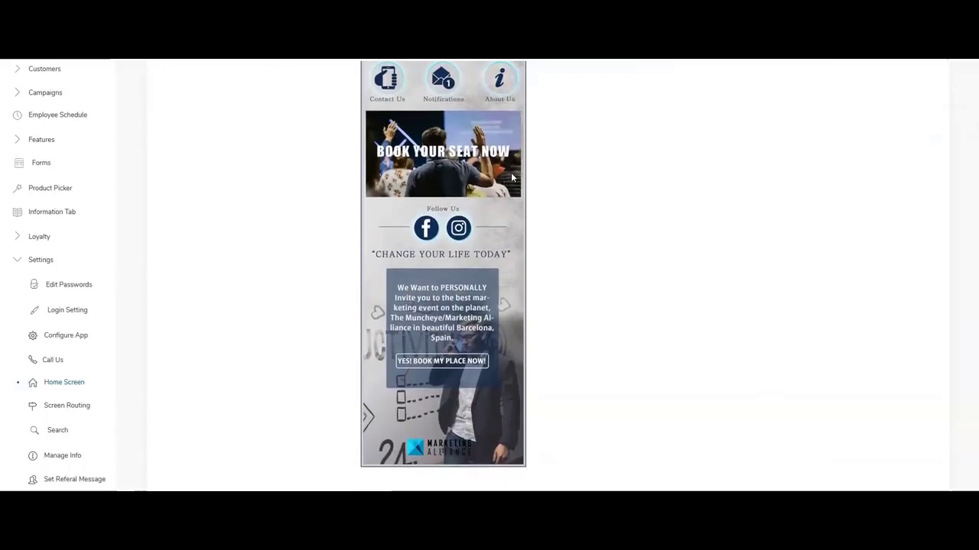
pyautogui.scroll(5, 511, 240)
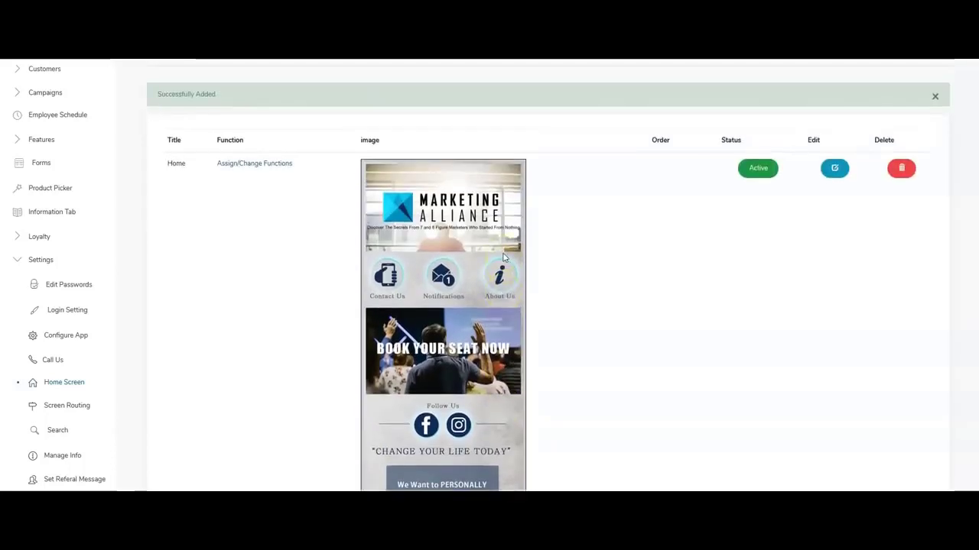
pyautogui.scroll(-2, 500, 254)
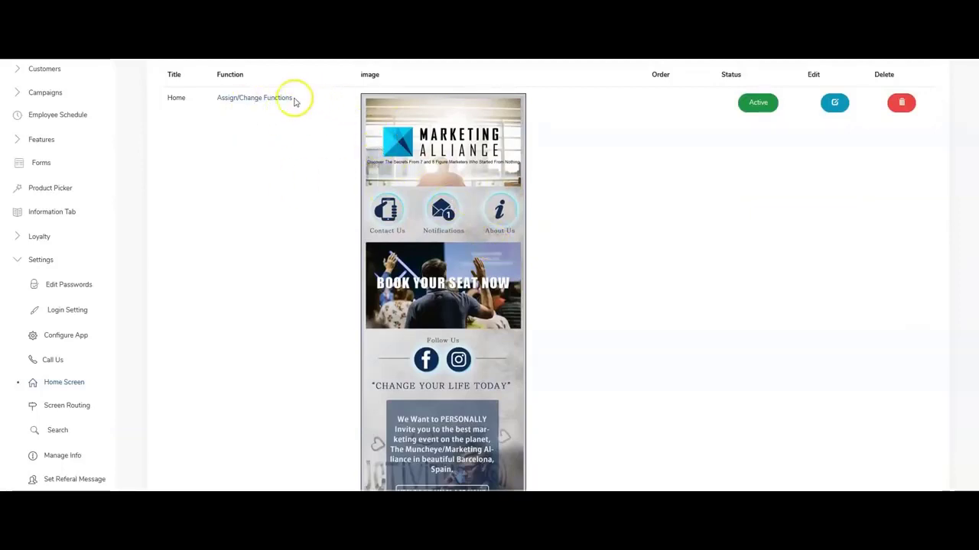
# Title the Contact Us tile 'Call Us' and assign it the Call Us function.
pyautogui.click(246, 100)
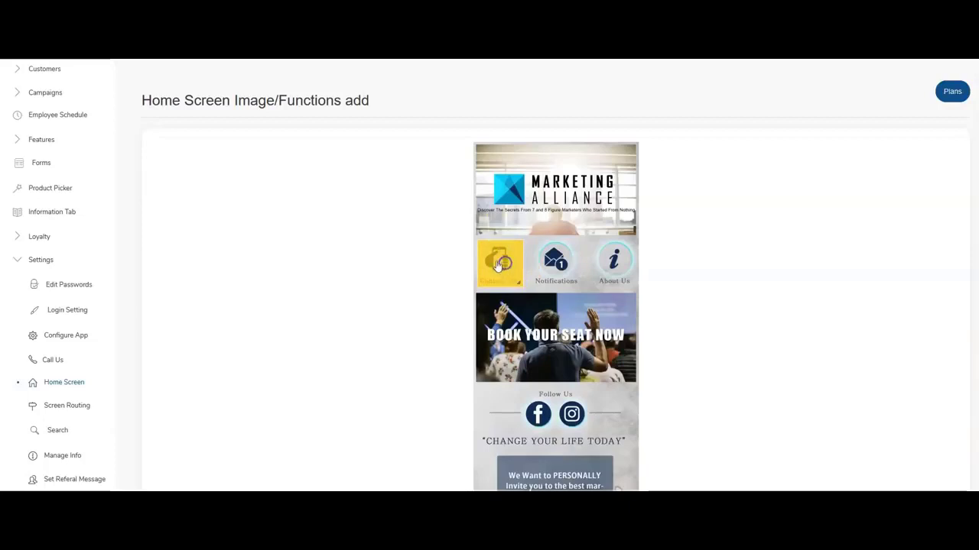
pyautogui.click(498, 264)
pyautogui.click(413, 221)
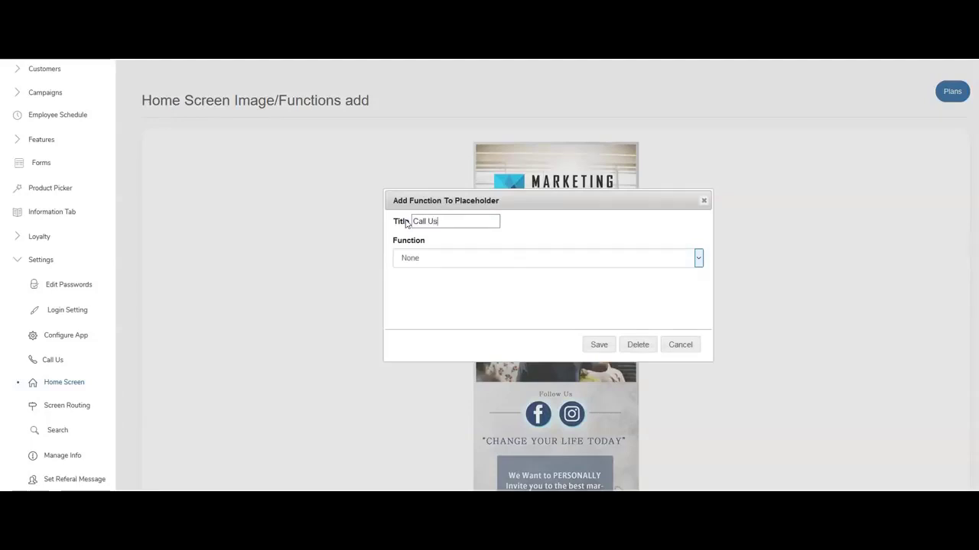
pyautogui.write('Call Us')
pyautogui.click(421, 258)
pyautogui.scroll(5, 459, 196)
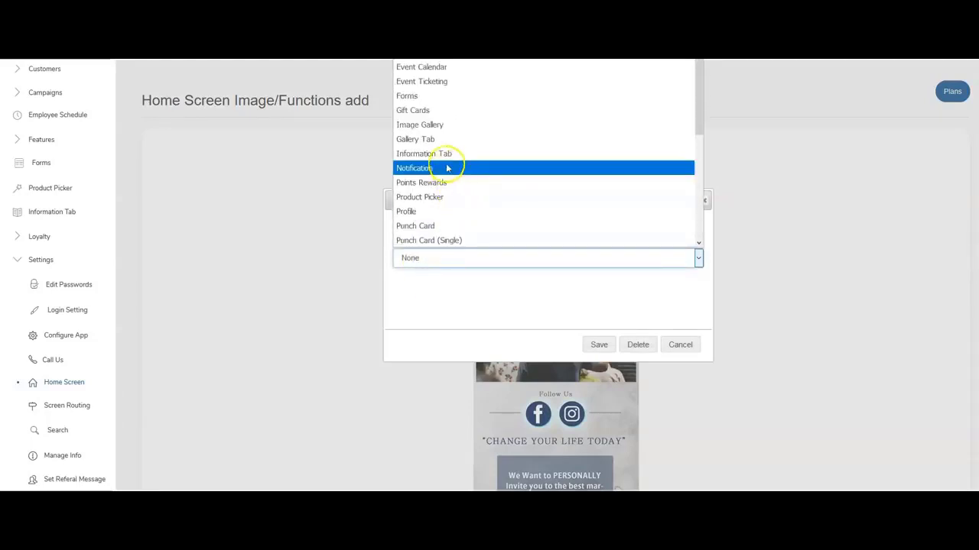
pyautogui.scroll(3, 426, 99)
pyautogui.click(417, 66)
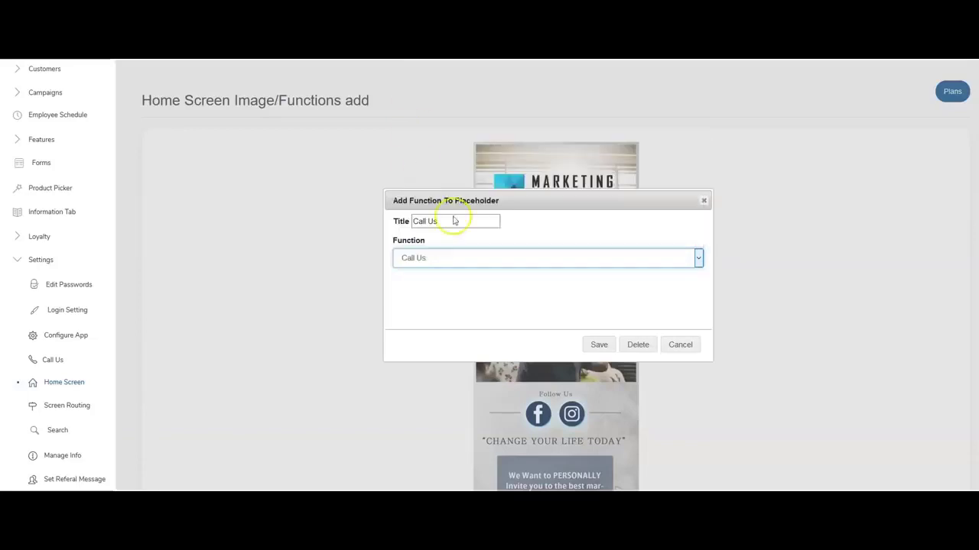
pyautogui.click(598, 345)
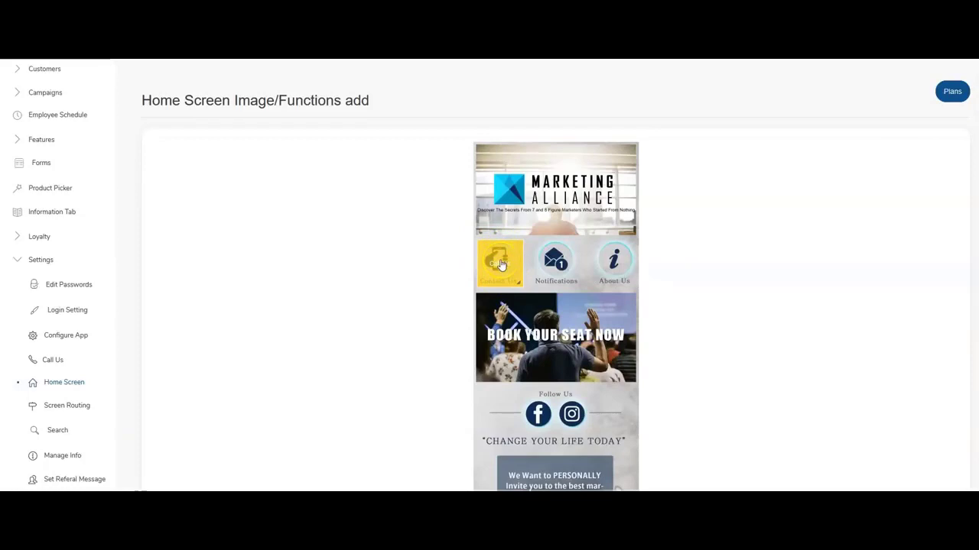
# Assign the Notification function to the Notifications tile and save it.
pyautogui.moveTo(543, 252); pyautogui.dragTo(571, 282)
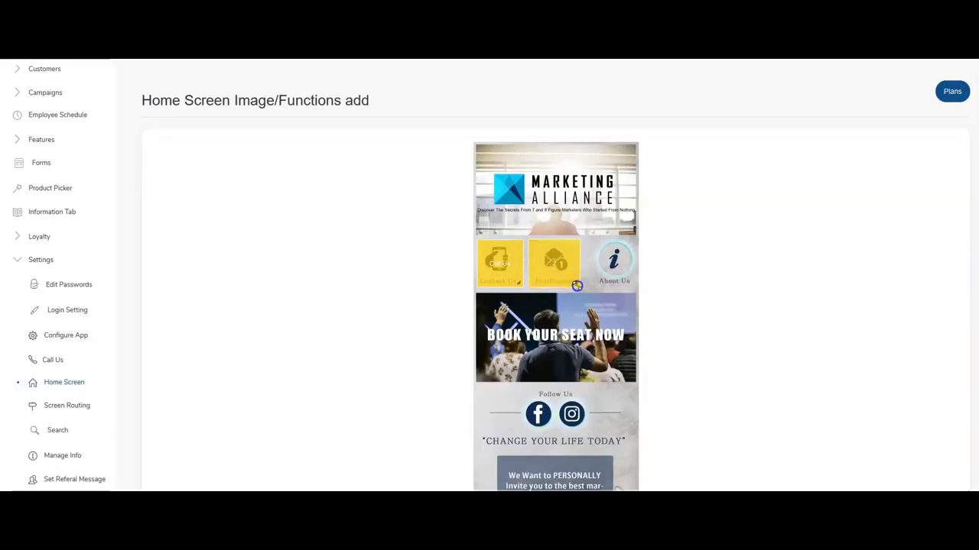
pyautogui.click(548, 265)
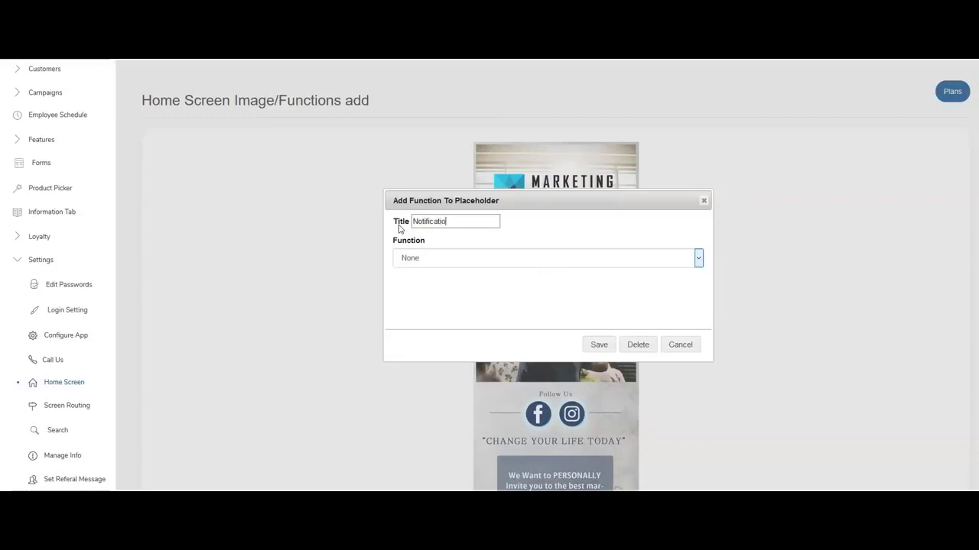
pyautogui.click(561, 258)
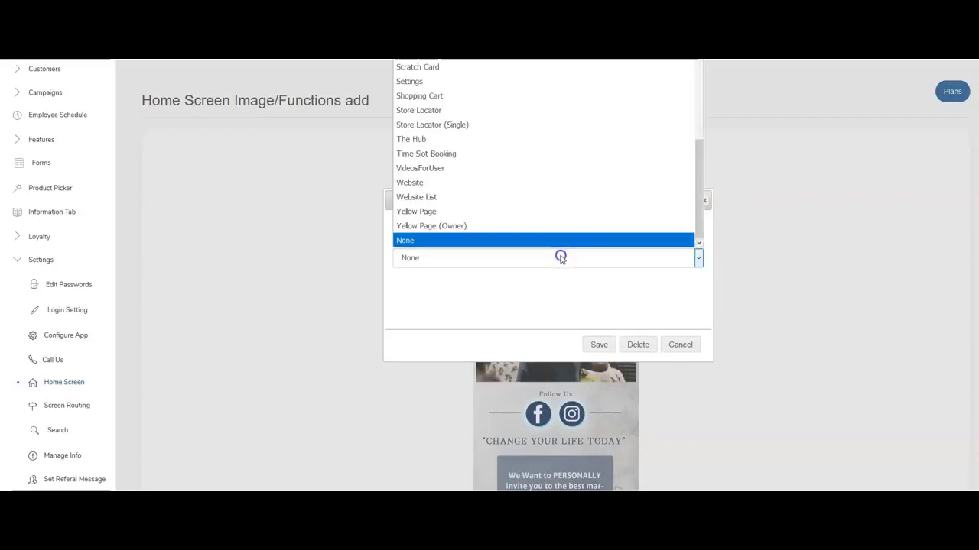
pyautogui.scroll(1, 474, 191)
pyautogui.scroll(3, 459, 155)
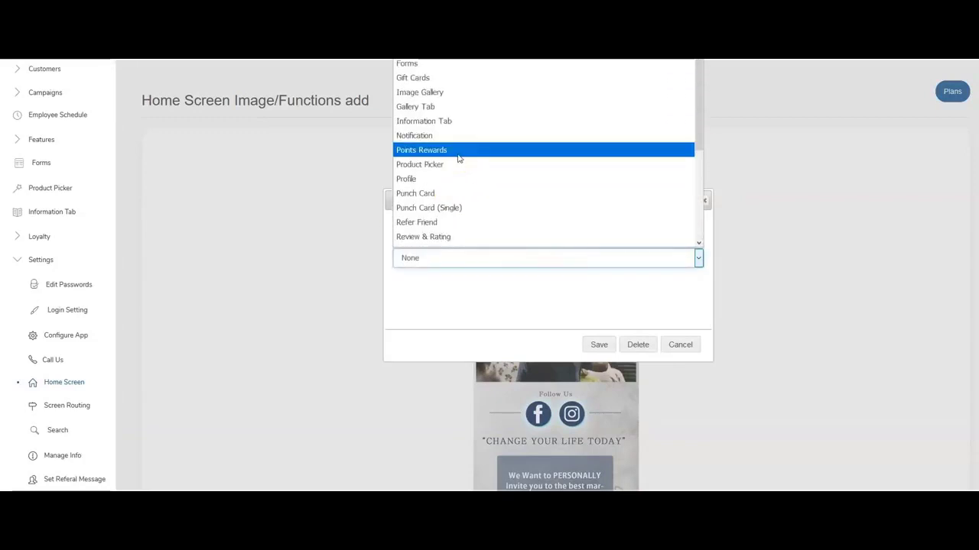
pyautogui.click(419, 137)
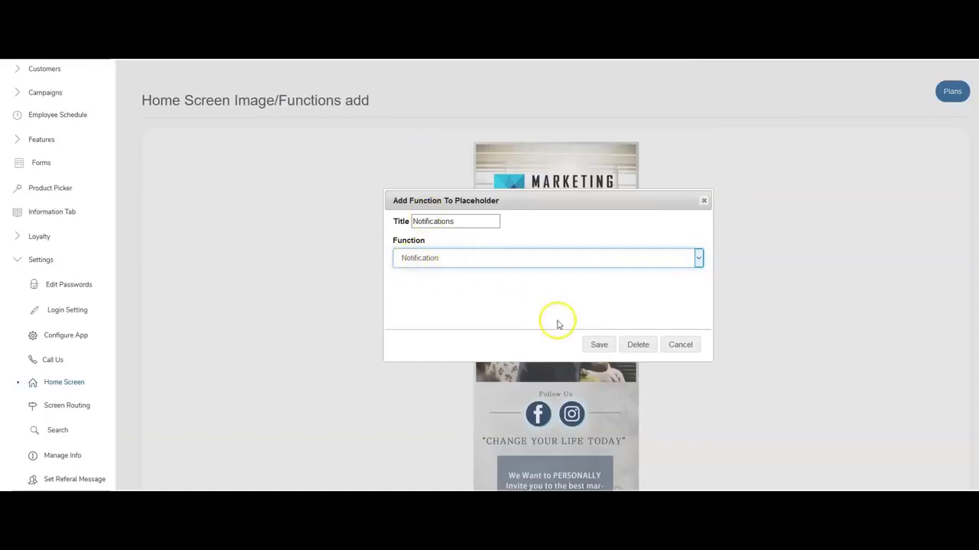
pyautogui.click(596, 345)
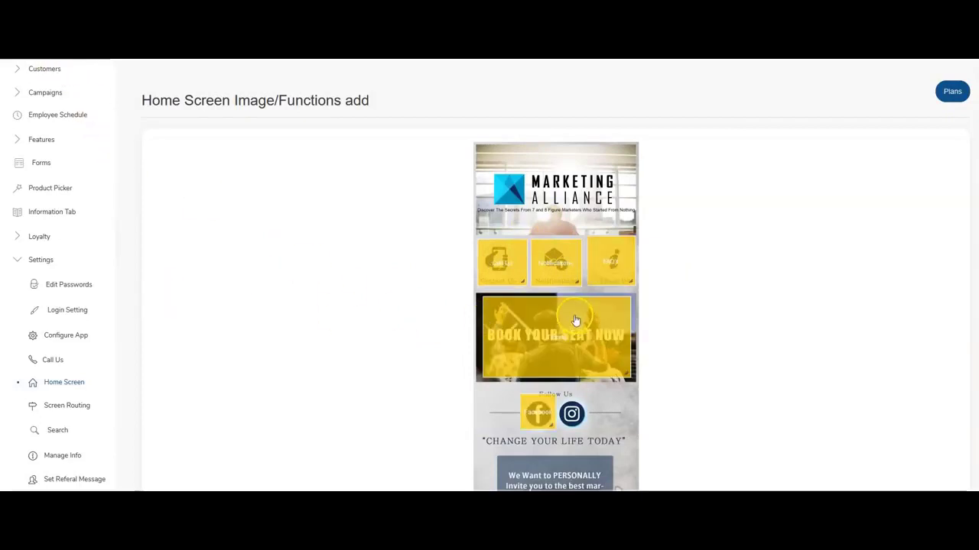
# Scroll through the function-linked tiles on the phone preview, then return to the Home Screen Tabs/Title list.
pyautogui.scroll(-1, 581, 306)
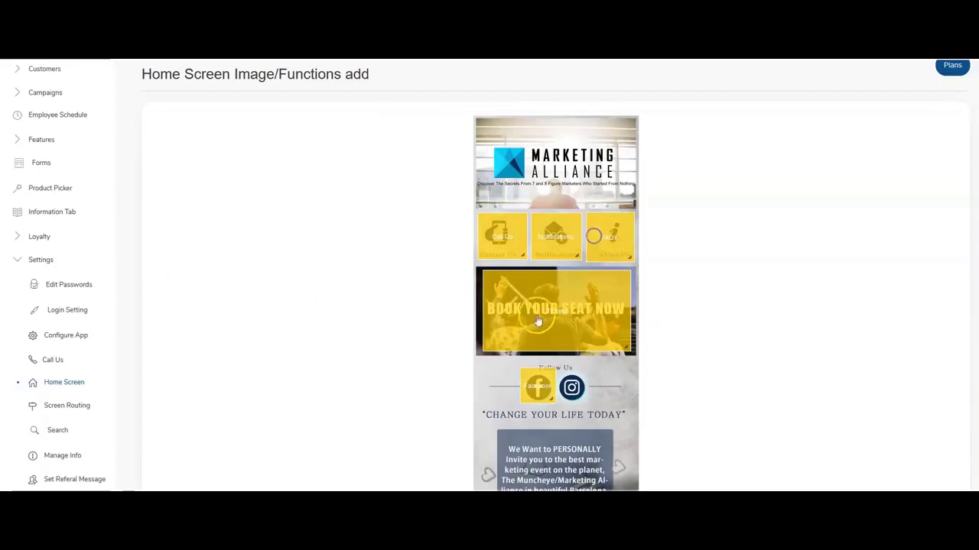
pyautogui.scroll(-2, 585, 260)
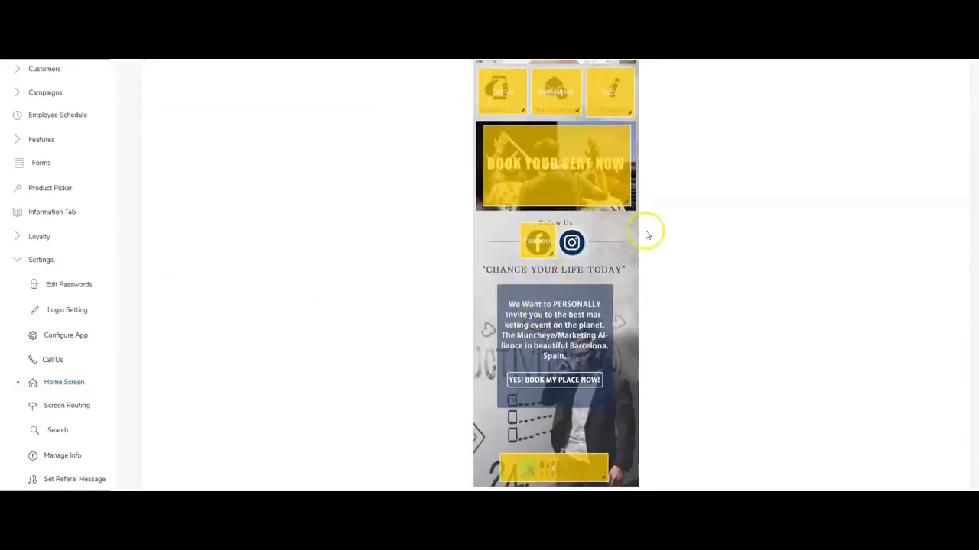
pyautogui.scroll(-1, 564, 287)
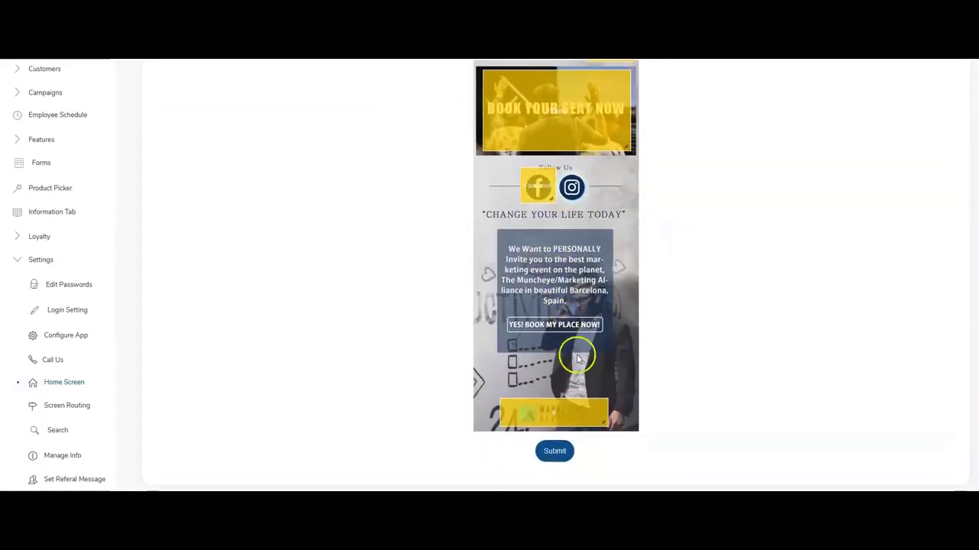
pyautogui.scroll(3, 574, 354)
pyautogui.scroll(1, 585, 335)
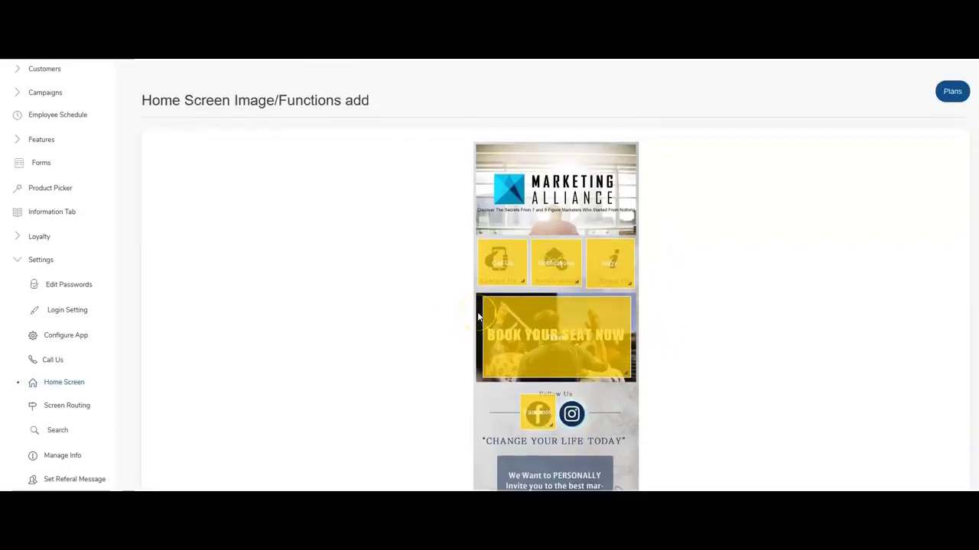
pyautogui.click(65, 384)
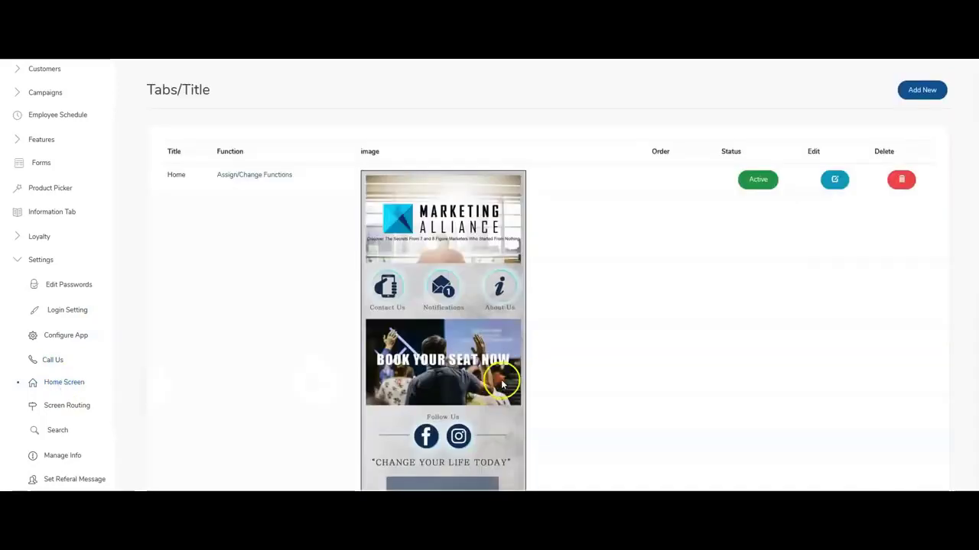
pyautogui.scroll(-3, 490, 380)
pyautogui.scroll(3, 490, 380)
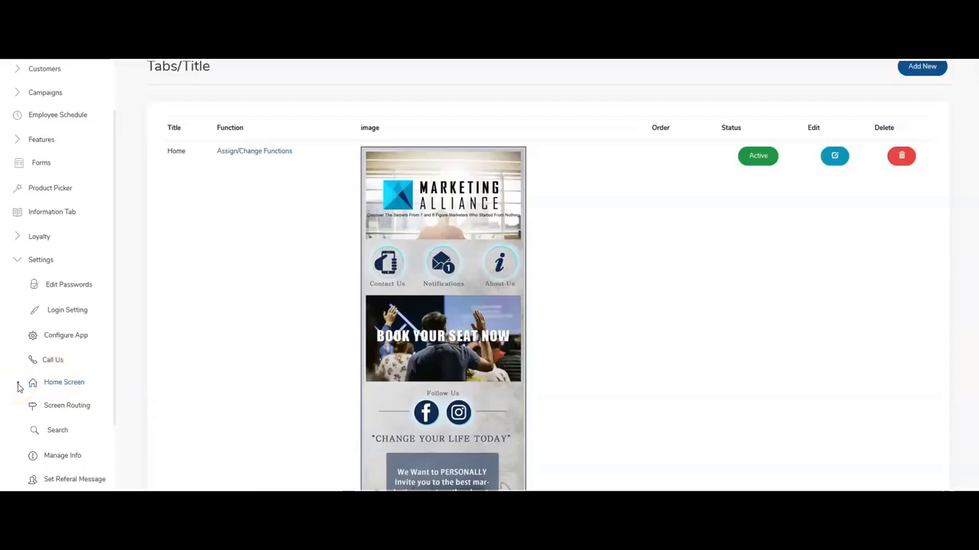
# Collapse Settings, expand Campaigns in the sidebar, and open the Auto Pilot list.
pyautogui.click(13, 262)
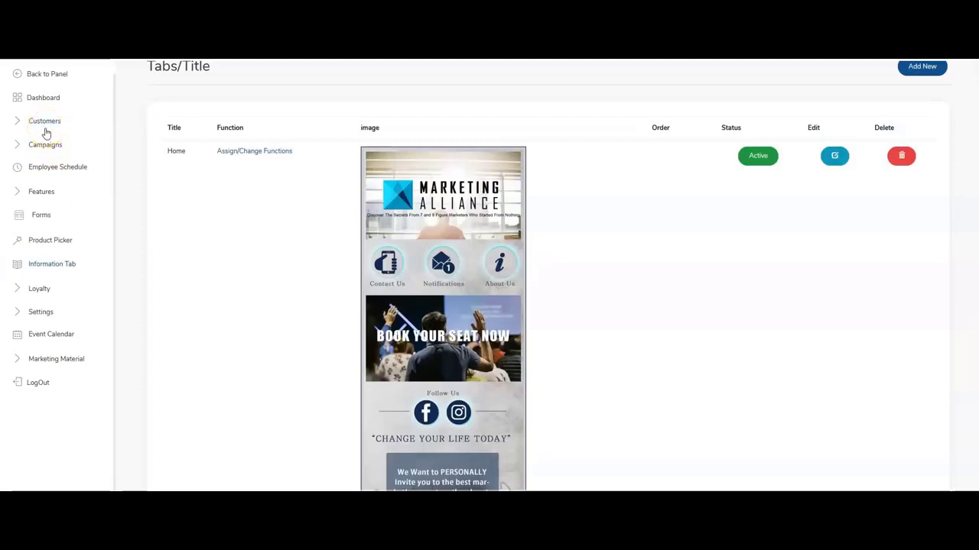
pyautogui.scroll(1, 46, 133)
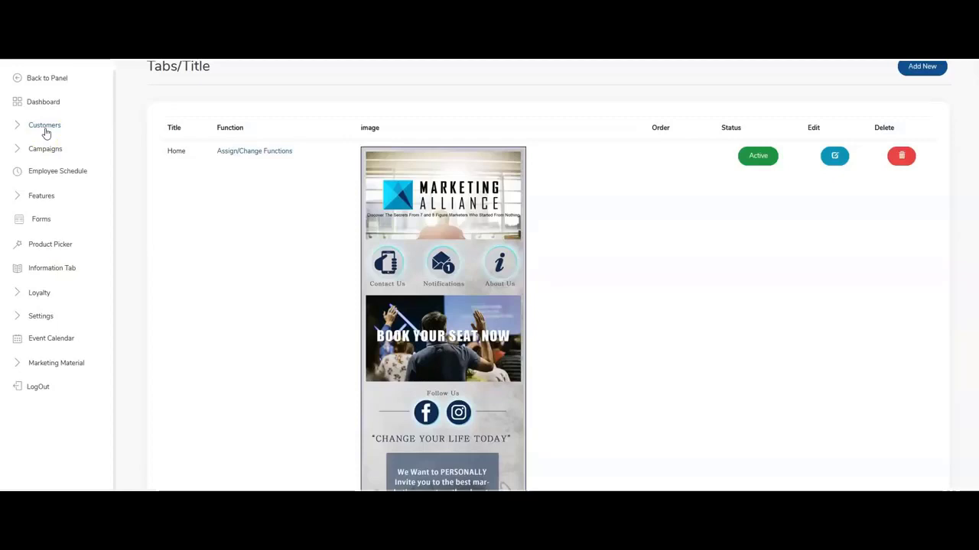
pyautogui.scroll(1, 46, 133)
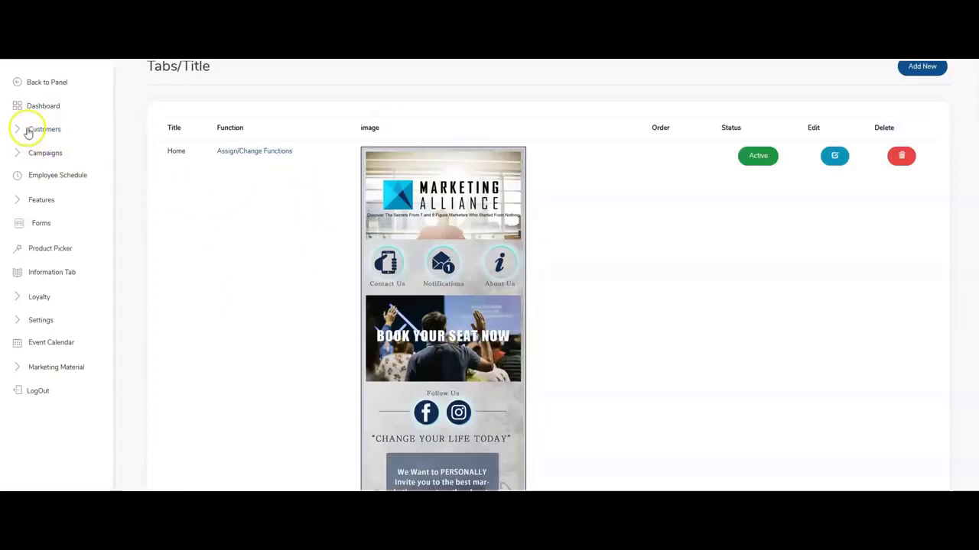
pyautogui.click(28, 131)
pyautogui.click(44, 128)
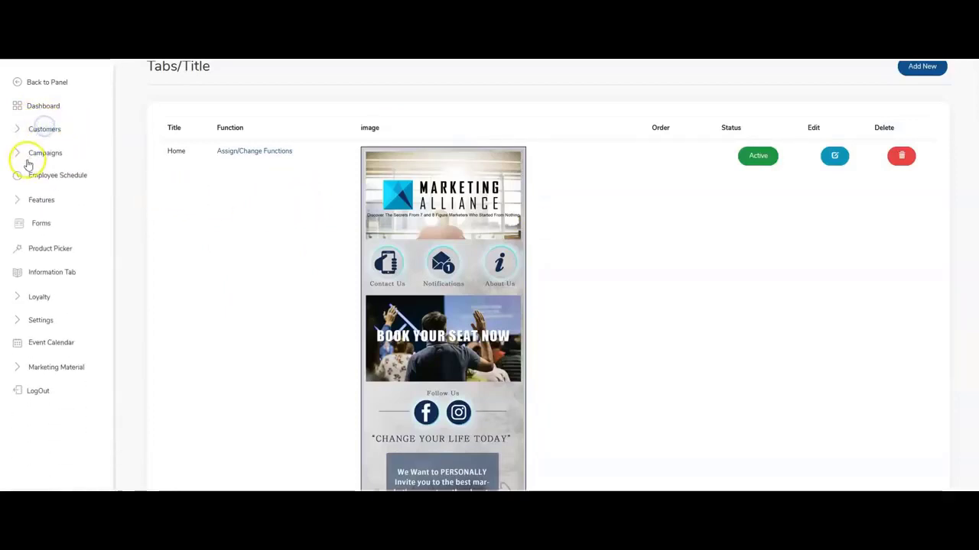
pyautogui.click(31, 155)
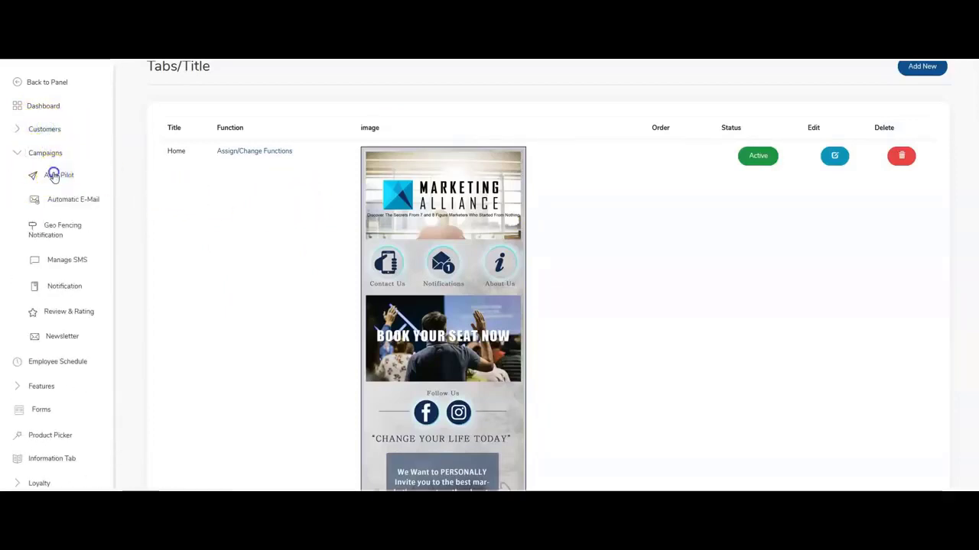
pyautogui.click(54, 175)
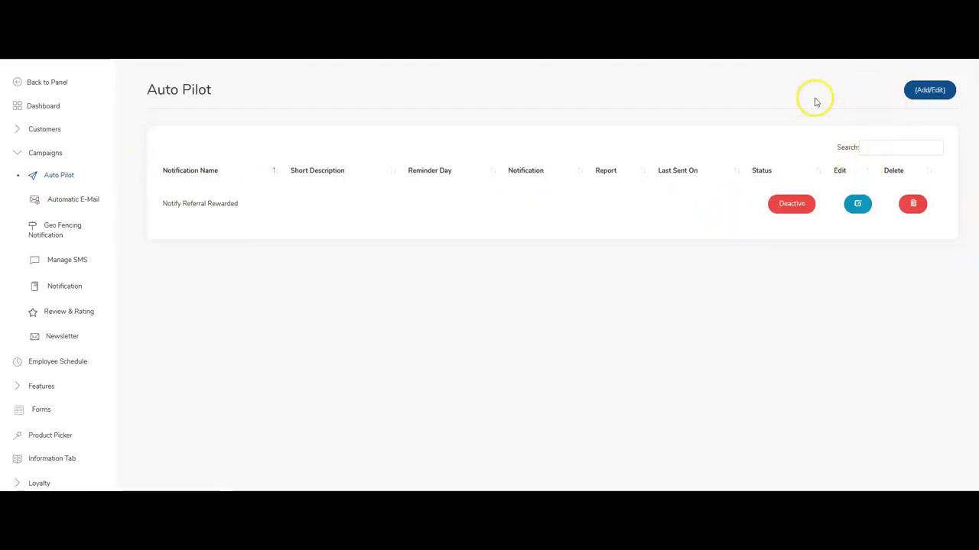
# Add a new Auto Pilot entry named 'Welcome to Marketing Central'.
pyautogui.click(929, 92)
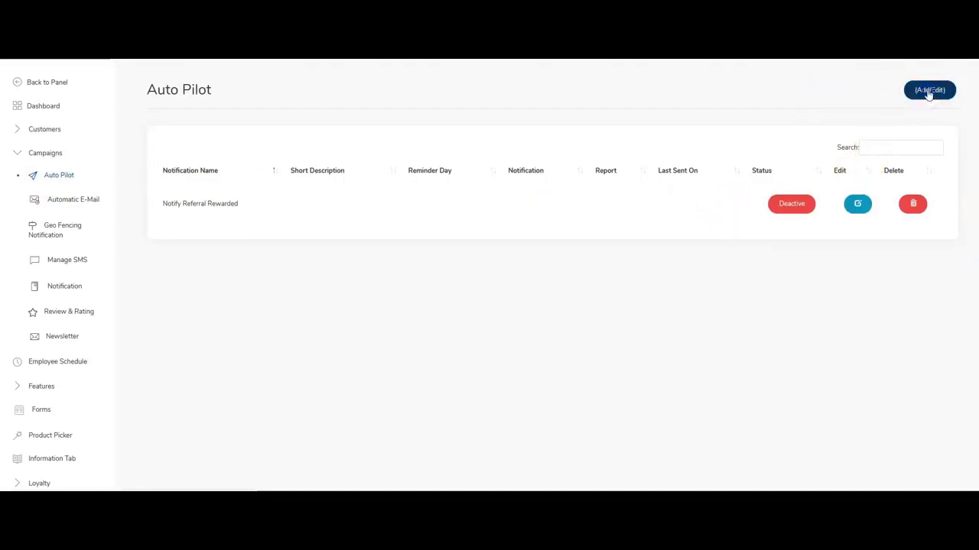
pyautogui.click(282, 155)
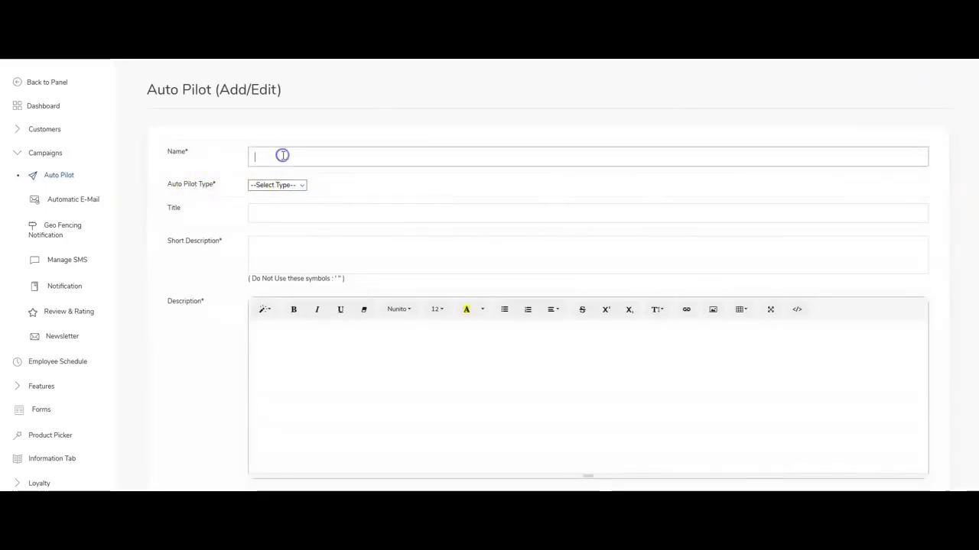
pyautogui.click(279, 156)
pyautogui.click(279, 157)
pyautogui.click(278, 156)
pyautogui.click(278, 157)
pyautogui.write('Welco')
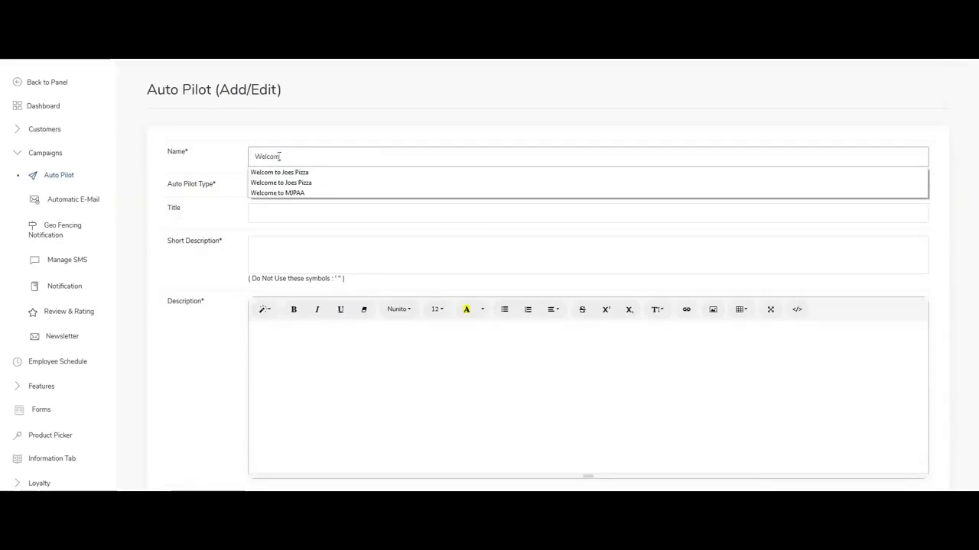
pyautogui.write('m')
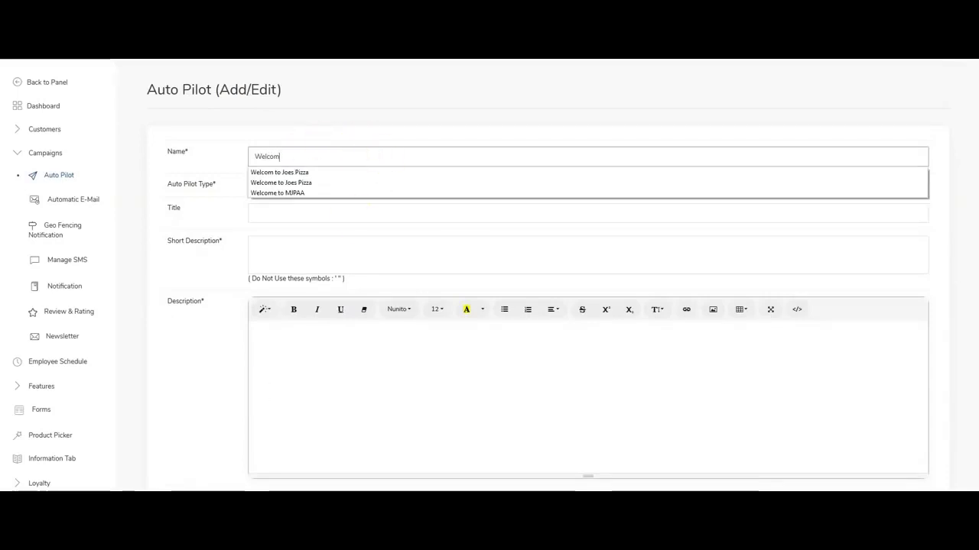
pyautogui.write('e to')
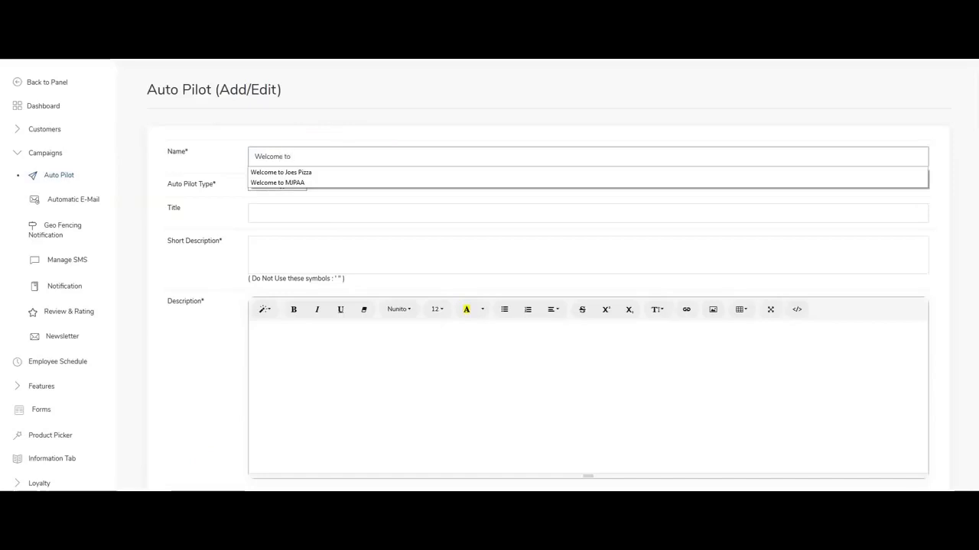
pyautogui.write(' Marketing Cent')
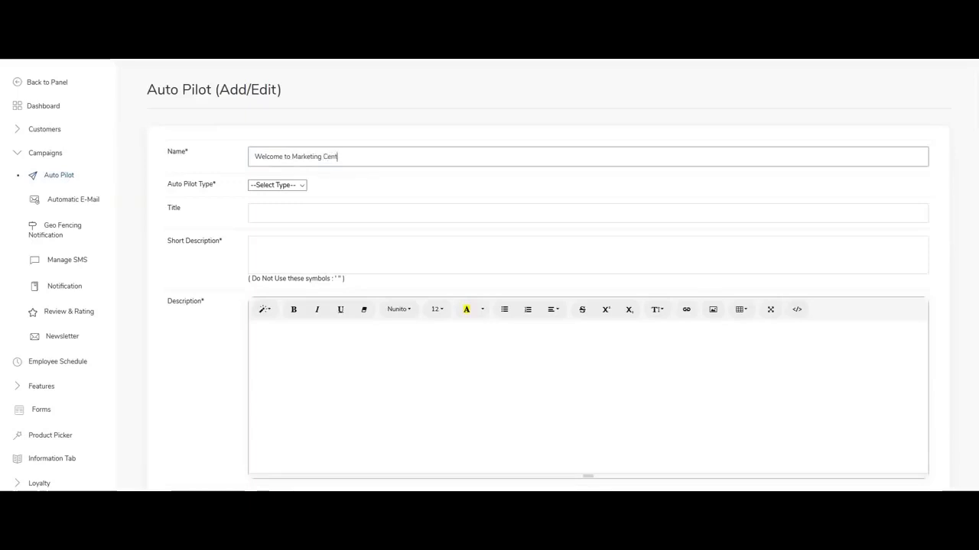
pyautogui.write('ral')
# Set the type to Sign Up and copy the name into the Title field.
pyautogui.click(277, 186)
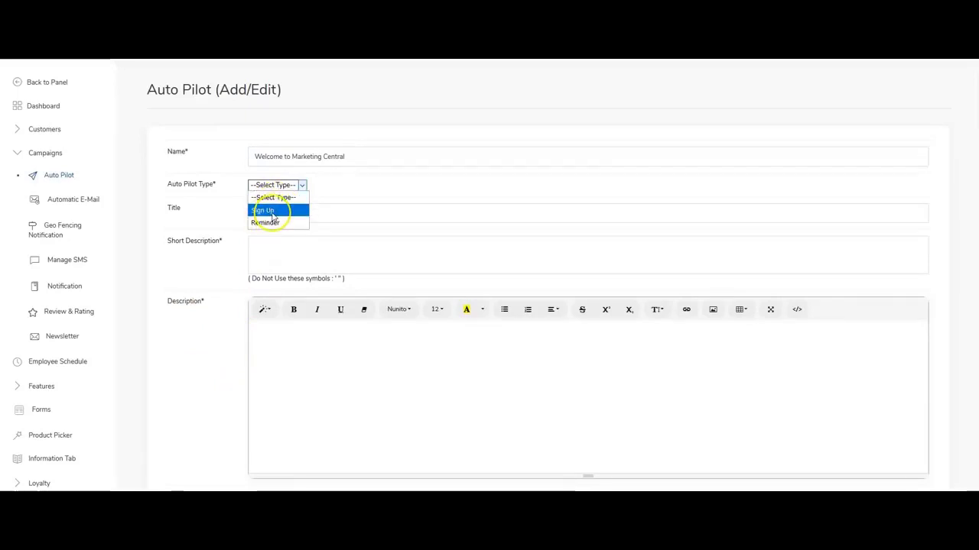
pyautogui.click(272, 216)
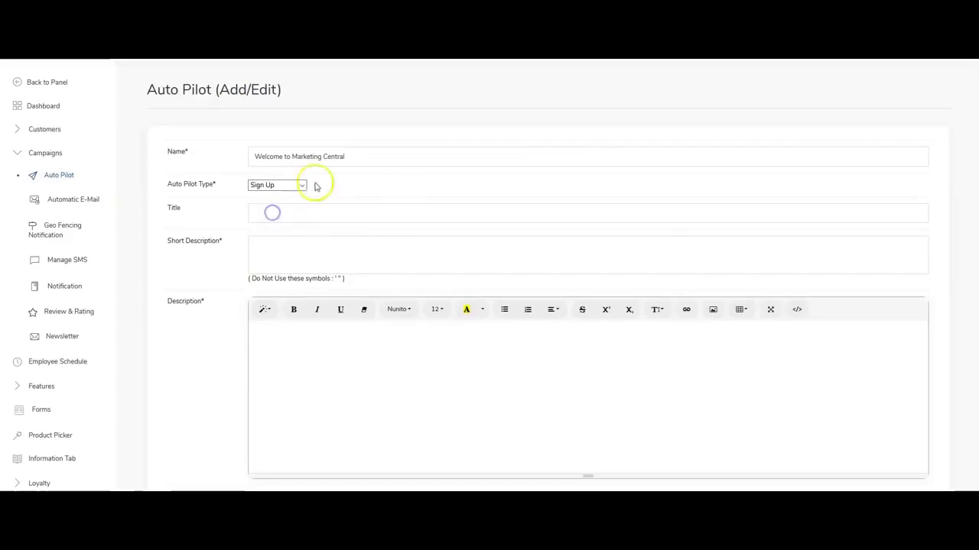
pyautogui.moveTo(364, 153); pyautogui.dragTo(183, 146)
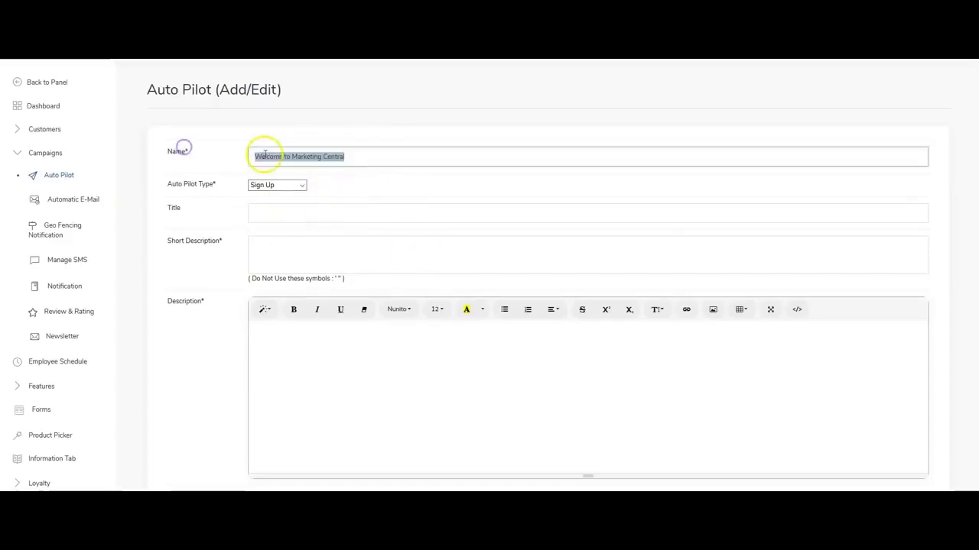
pyautogui.rightClick(262, 157)
pyautogui.click(306, 188)
pyautogui.rightClick(296, 210)
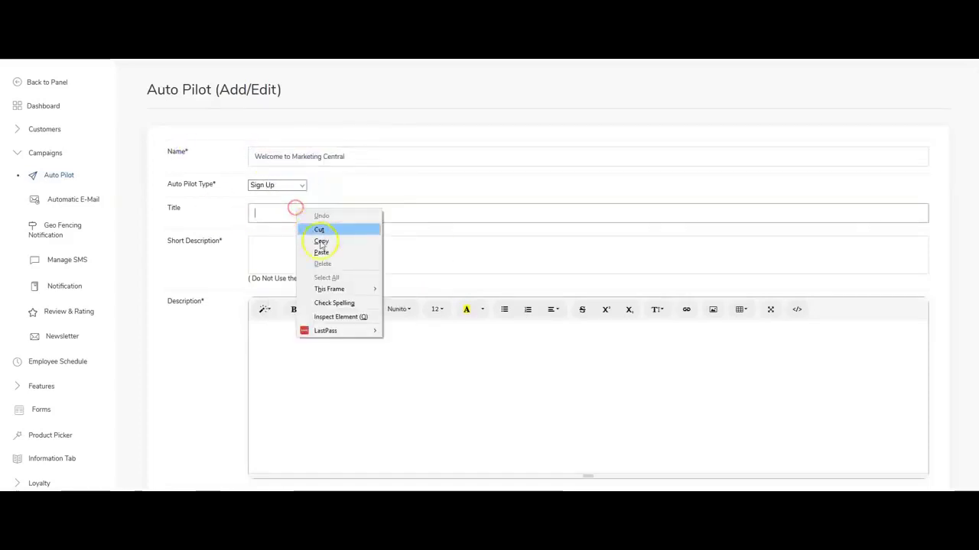
pyautogui.click(286, 253)
pyautogui.rightClick(286, 216)
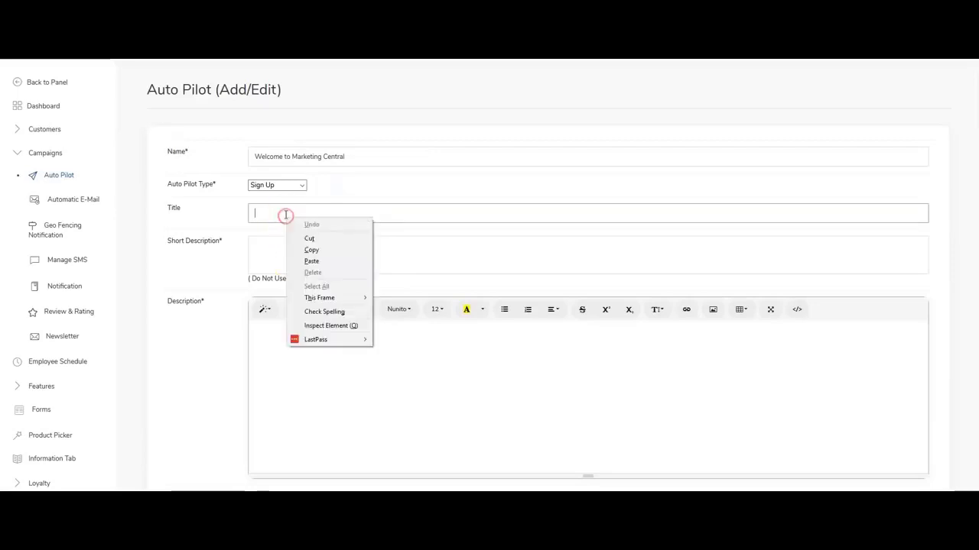
pyautogui.click(320, 258)
# Enter 'Marketing Alliance has gone Mobile!' as Short Description and copy it into Description.
pyautogui.click(295, 260)
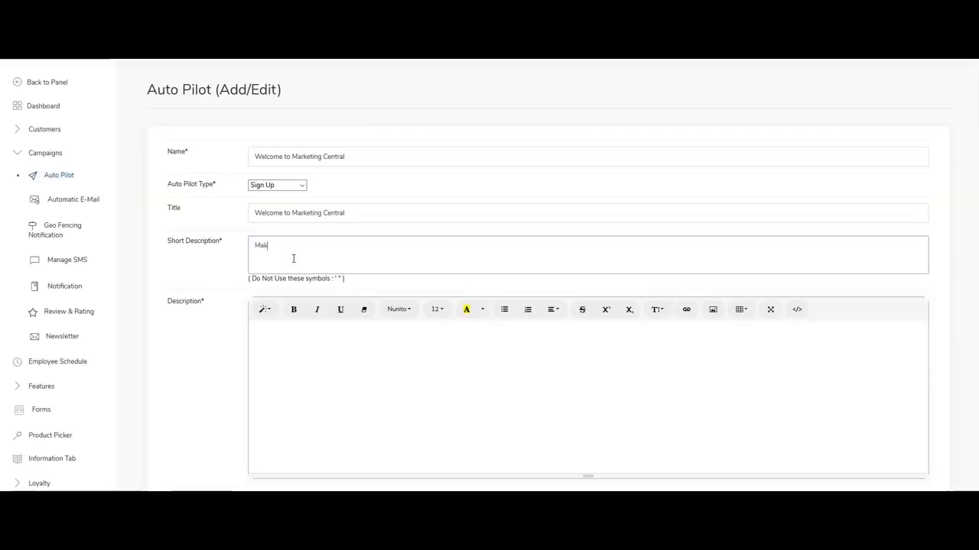
pyautogui.write('Marketing Alliance has gone Mobile!')
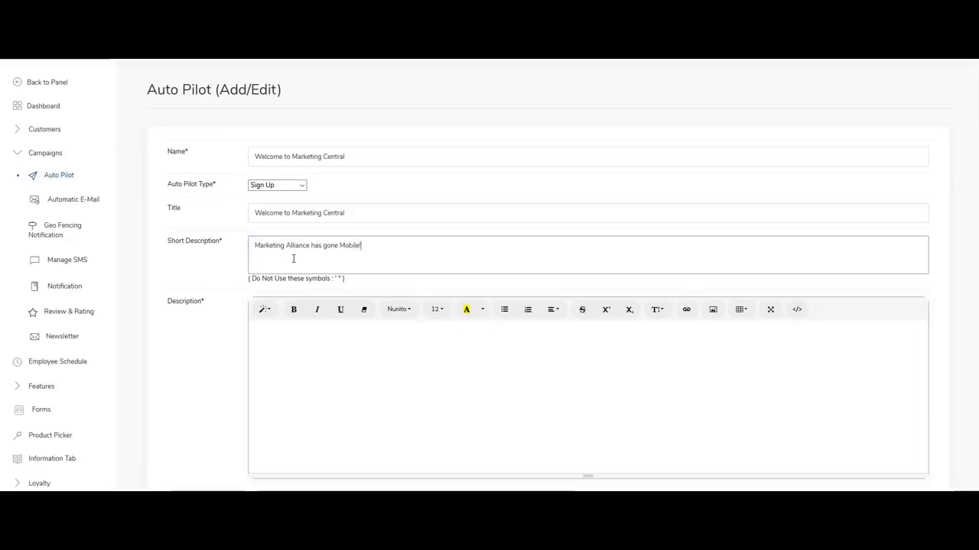
pyautogui.moveTo(398, 245); pyautogui.dragTo(205, 240)
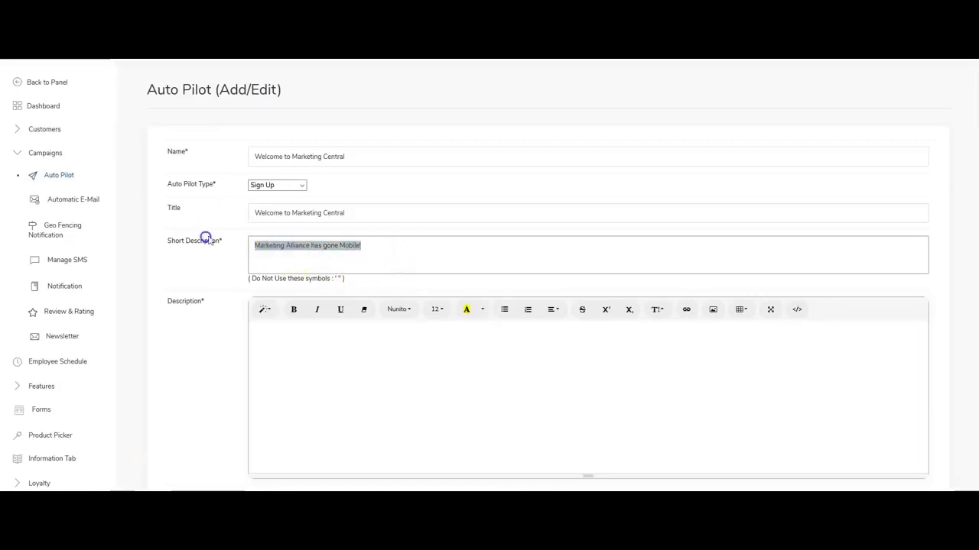
pyautogui.rightClick(284, 249)
pyautogui.click(317, 283)
pyautogui.click(305, 331)
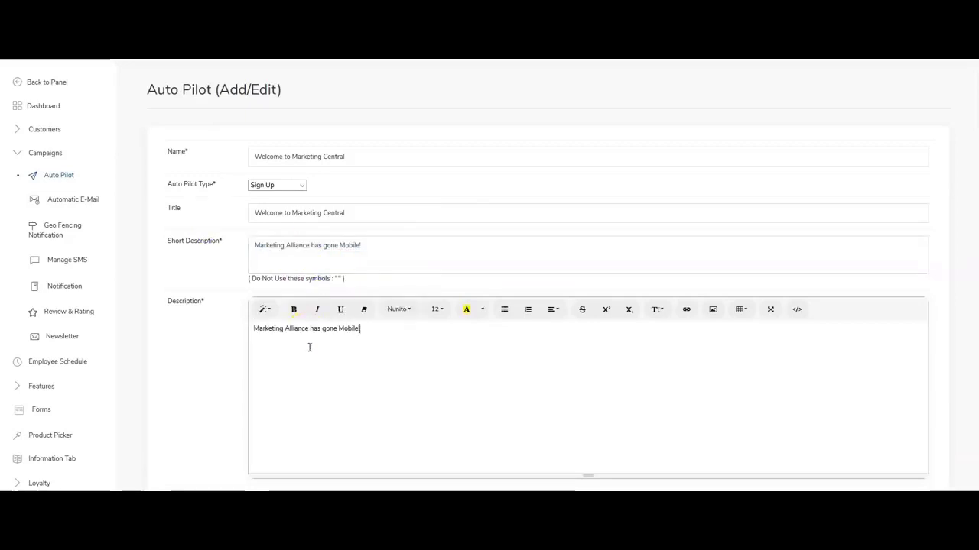
pyautogui.scroll(-2, 276, 336)
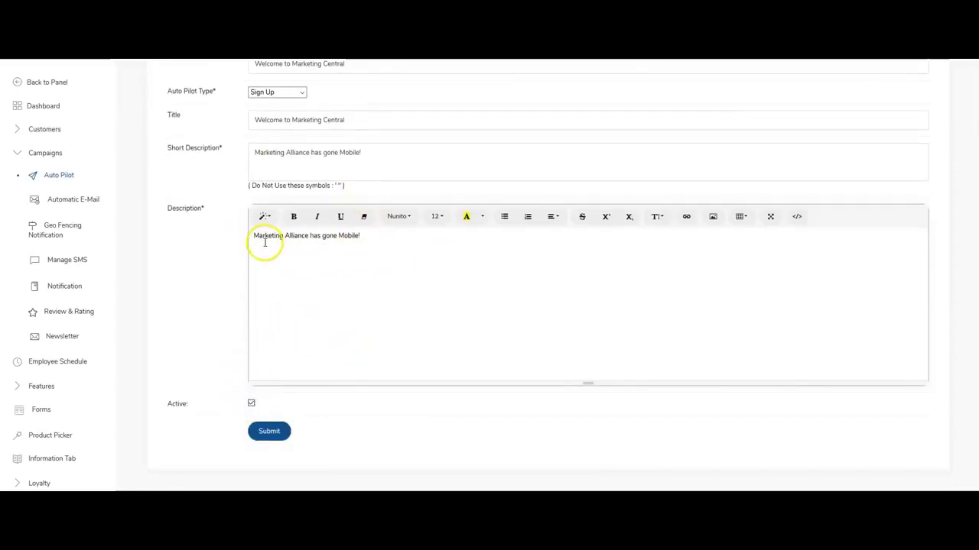
# Submit the Welcome to Marketing Central campaign, then open the Welcome Mail automatic e-mail for editing.
pyautogui.click(270, 432)
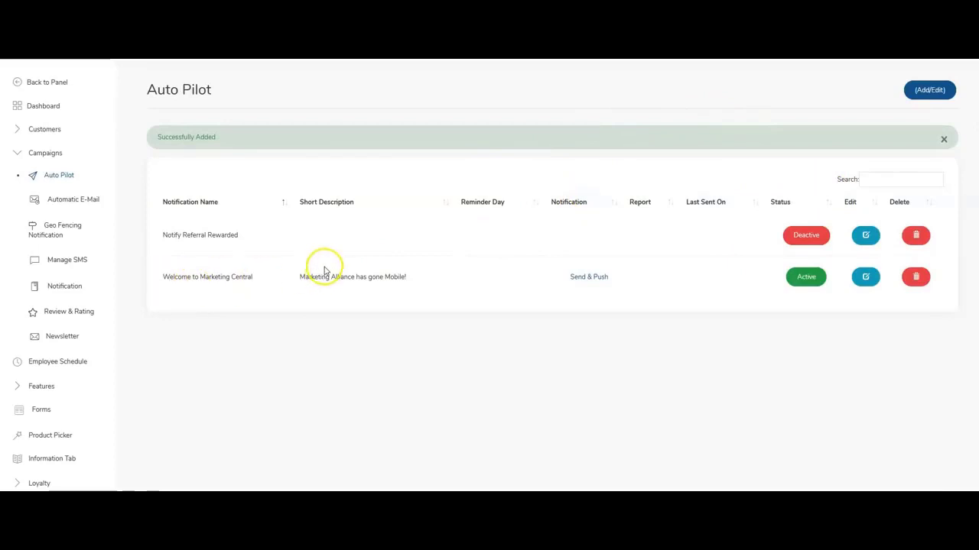
pyautogui.click(76, 201)
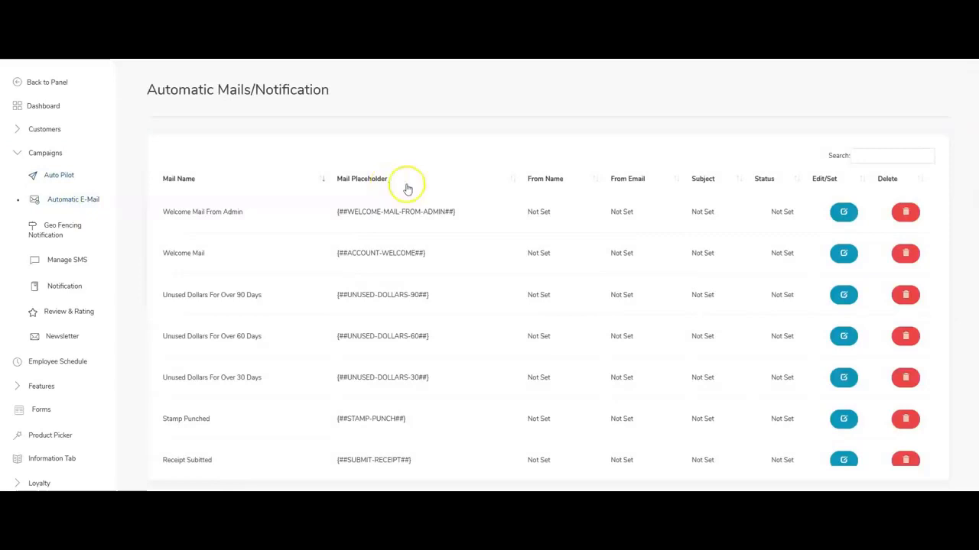
pyautogui.scroll(-3, 420, 192)
pyautogui.scroll(3, 430, 197)
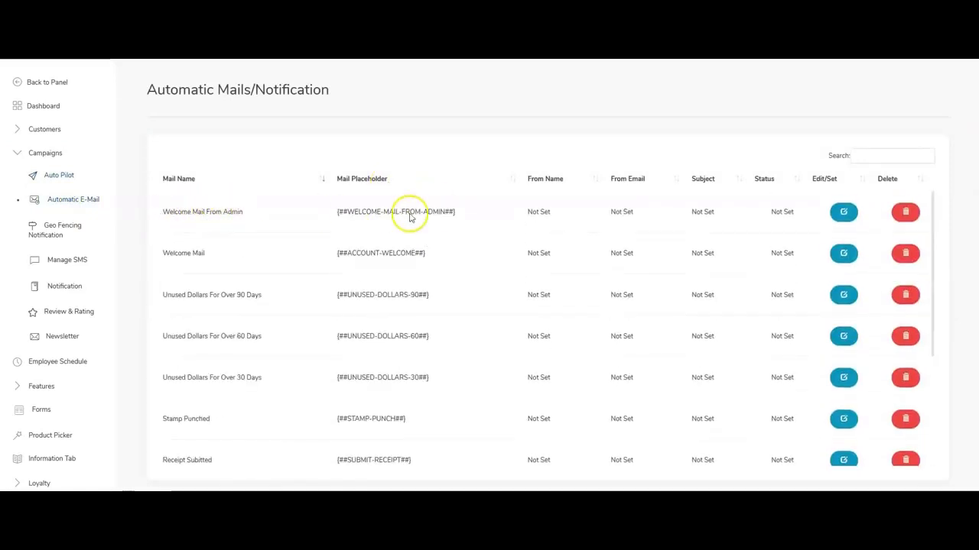
pyautogui.click(844, 255)
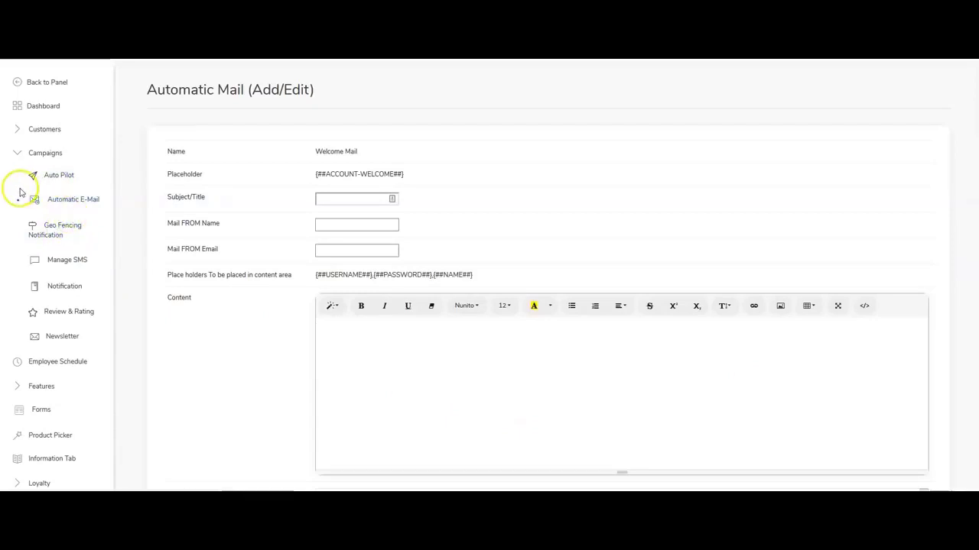
pyautogui.click(23, 155)
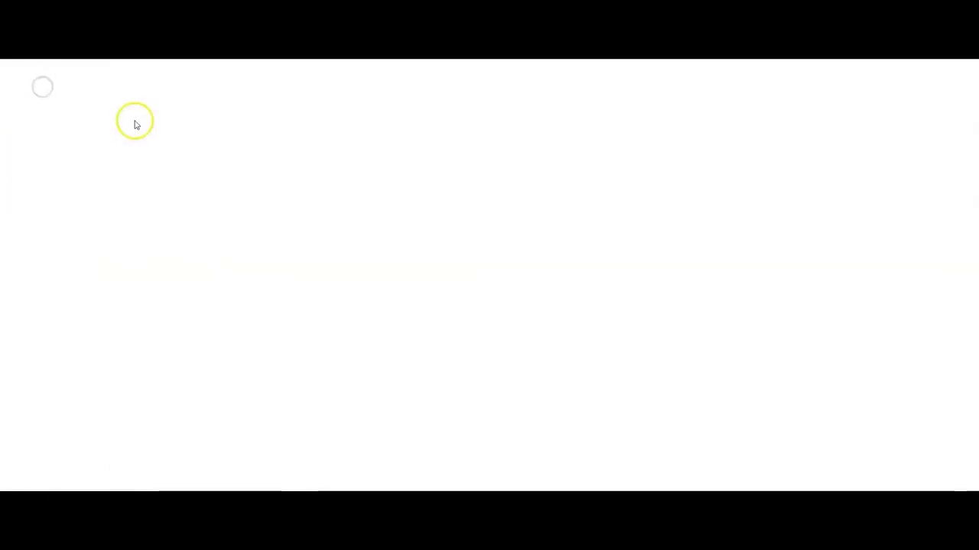
# In Marketing Alliance's Images & Background, upload a login_screen image for mobile, then delete the wrong one.
pyautogui.click(65, 107)
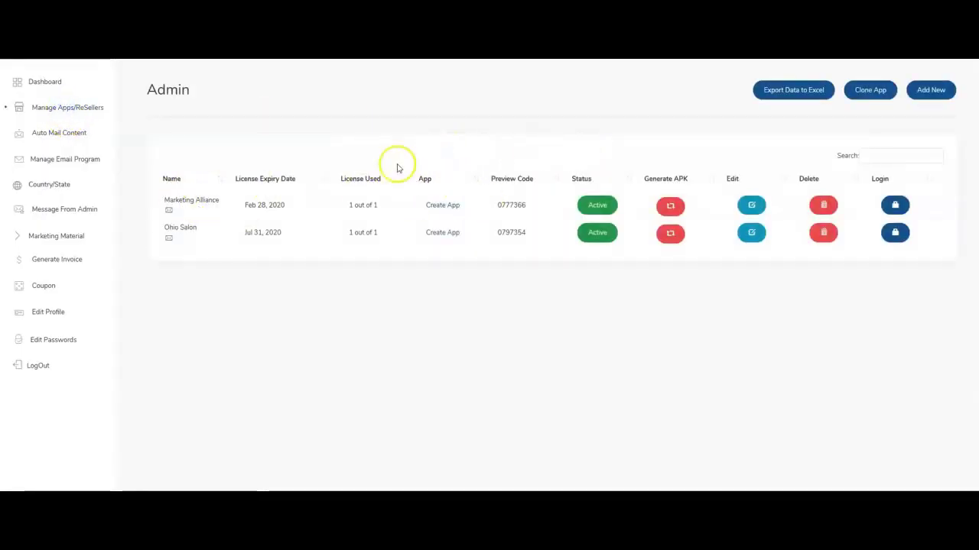
pyautogui.click(448, 205)
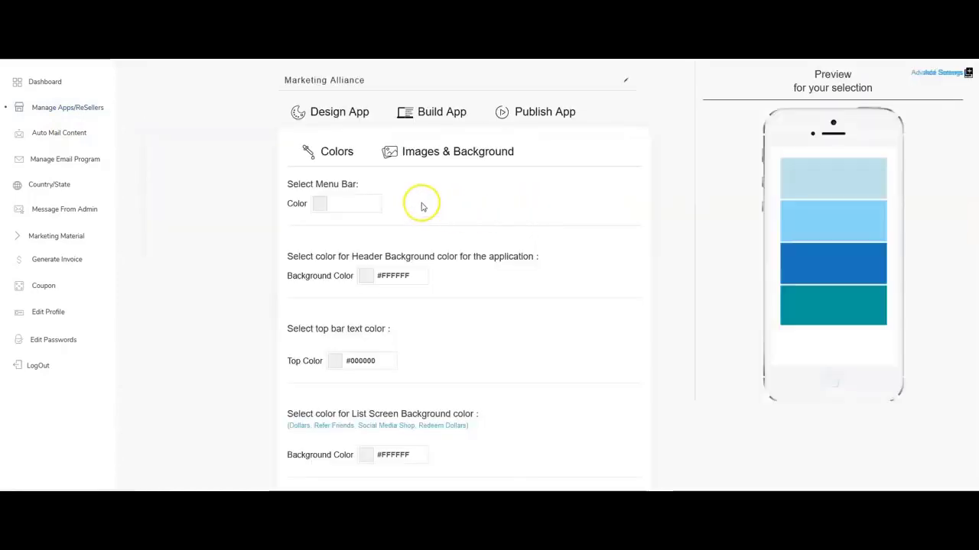
pyautogui.click(410, 167)
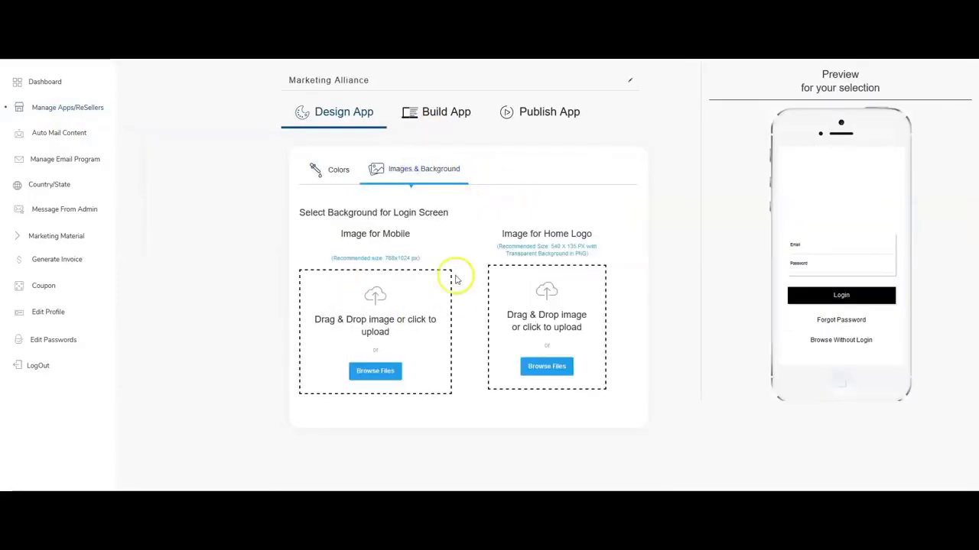
pyautogui.click(374, 371)
pyautogui.click(524, 304)
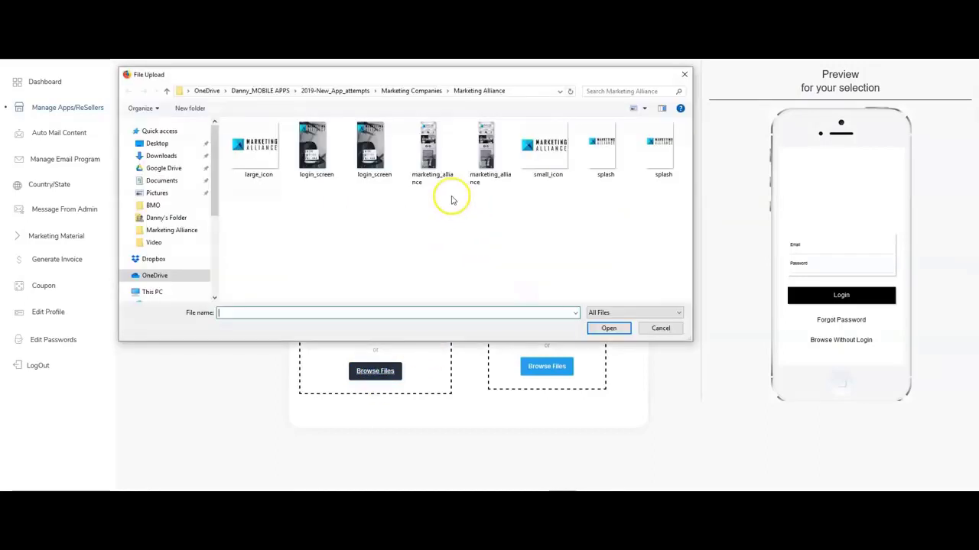
pyautogui.doubleClick(370, 169)
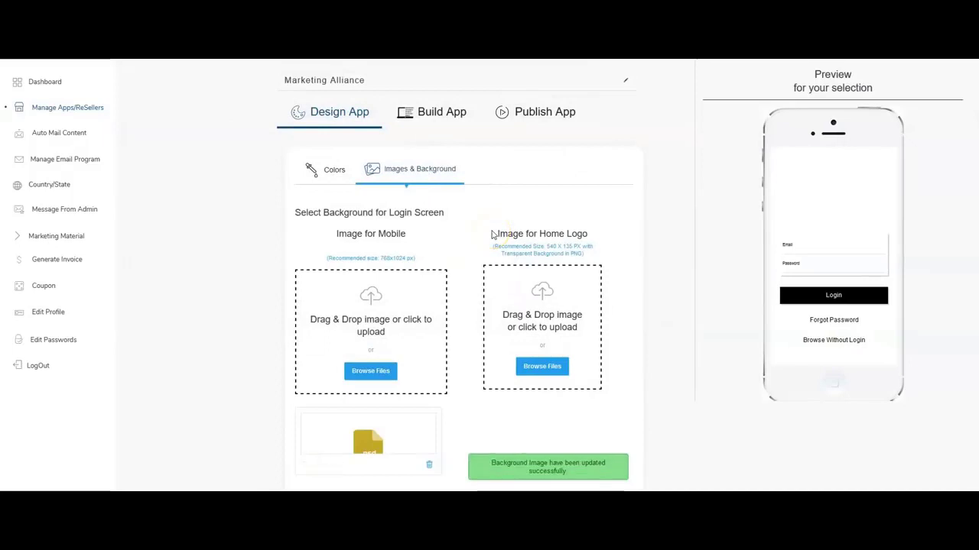
pyautogui.scroll(-1, 535, 252)
pyautogui.click(429, 430)
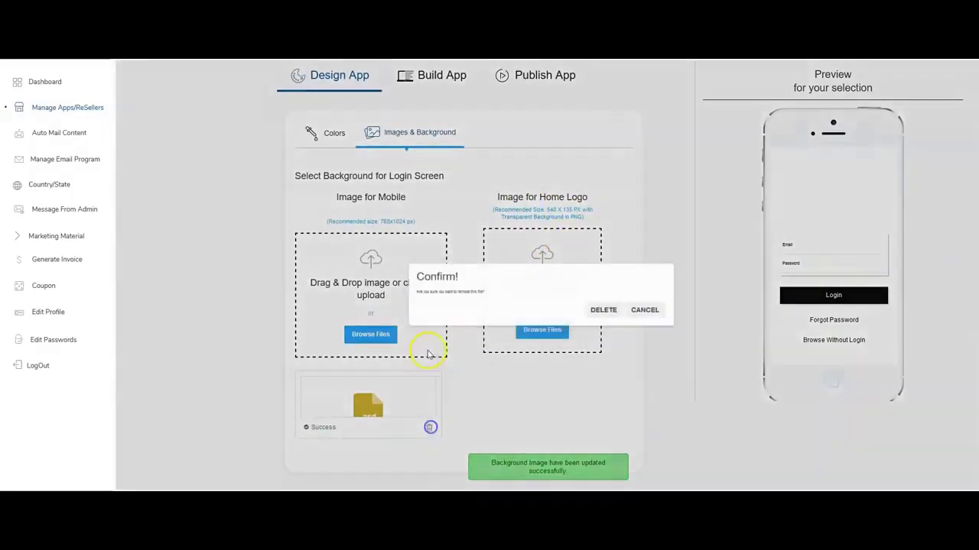
pyautogui.click(596, 303)
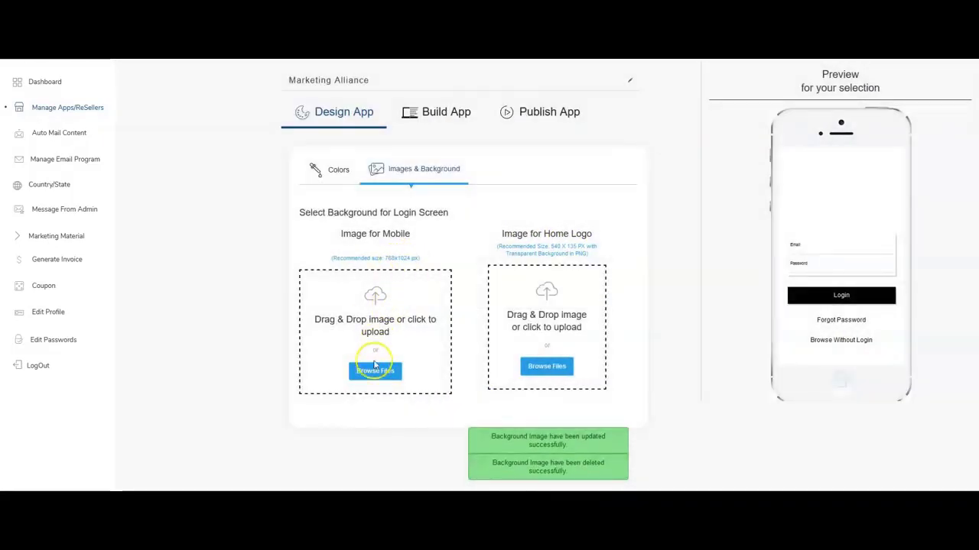
# Upload the first login_screen image as the mobile login background, then open Build App.
pyautogui.click(375, 371)
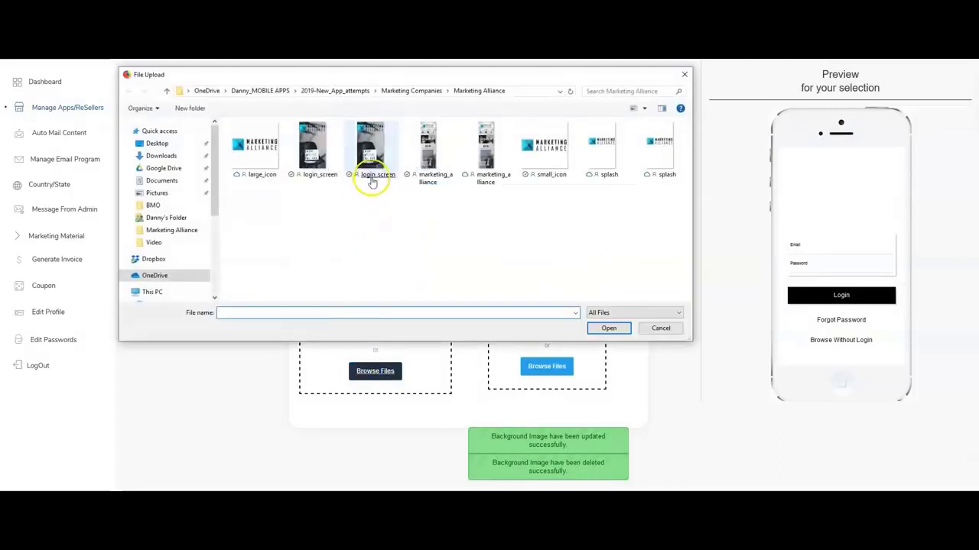
pyautogui.doubleClick(309, 176)
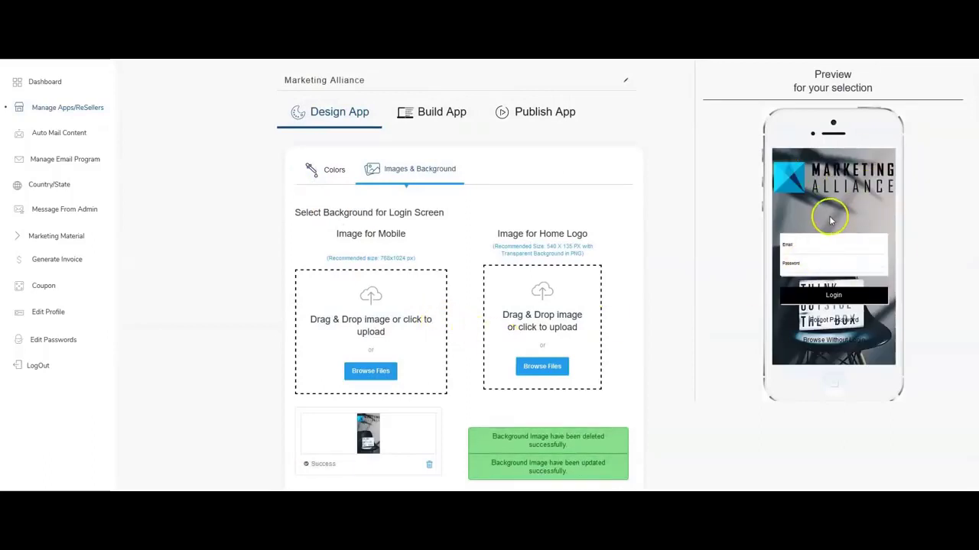
pyautogui.scroll(-1, 611, 222)
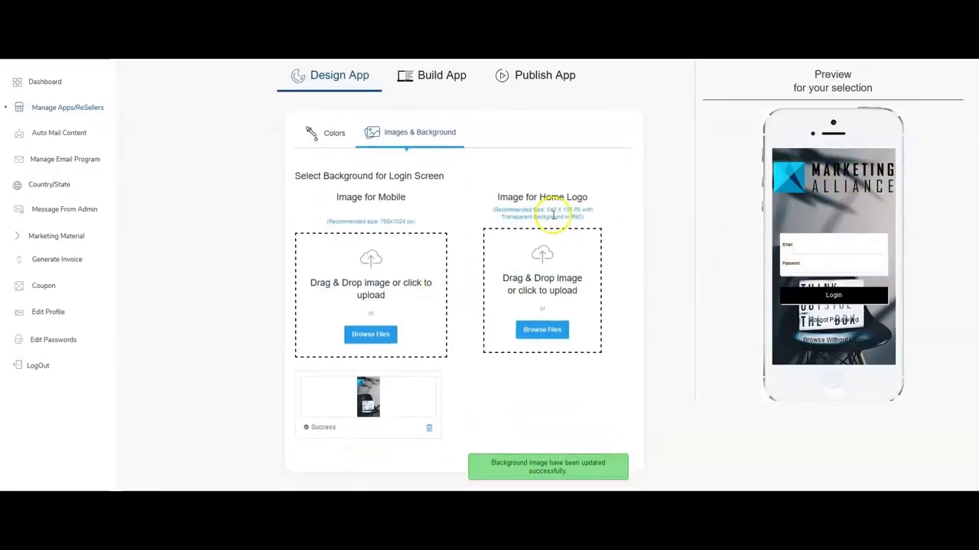
pyautogui.click(433, 77)
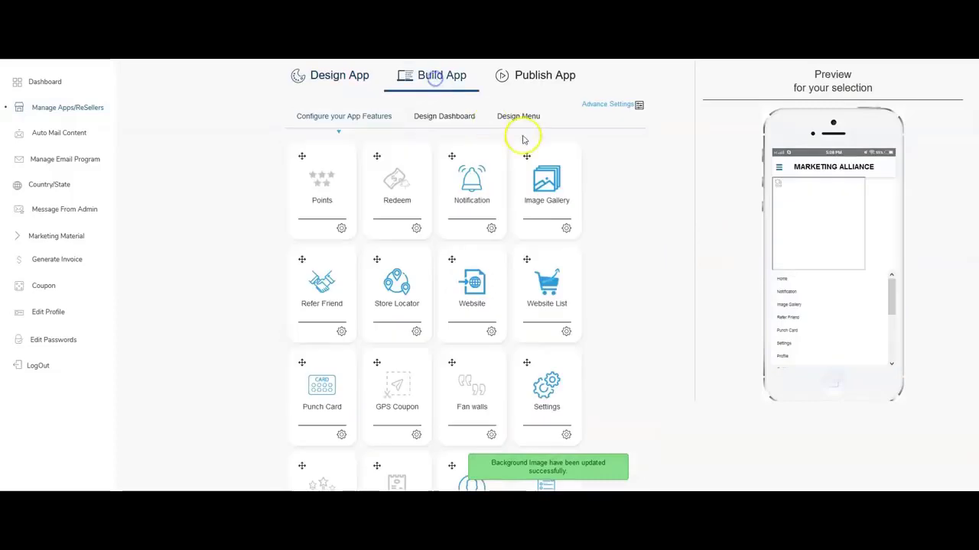
# Go to Publish App's Play Store info and upload splash as the Splash Screen Image.
pyautogui.scroll(-5, 541, 126)
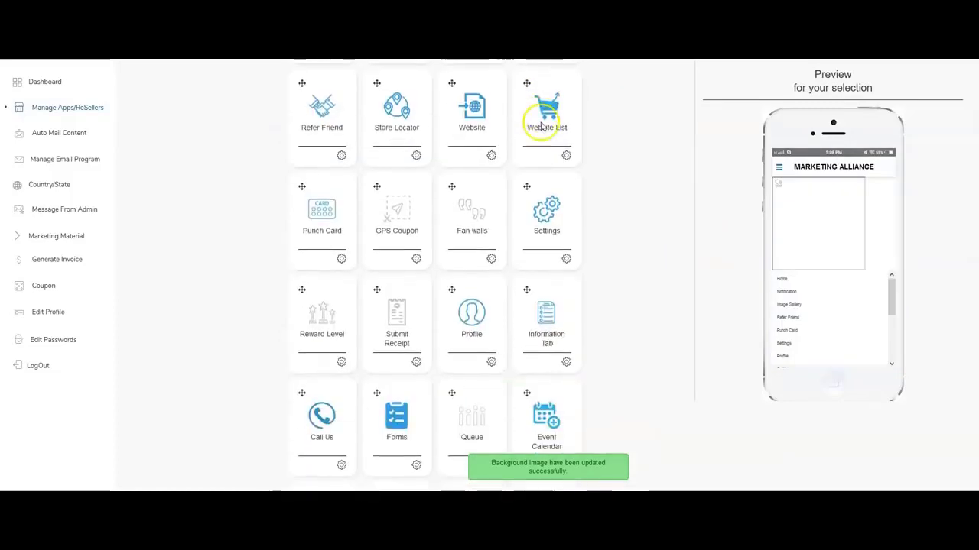
pyautogui.scroll(6, 541, 126)
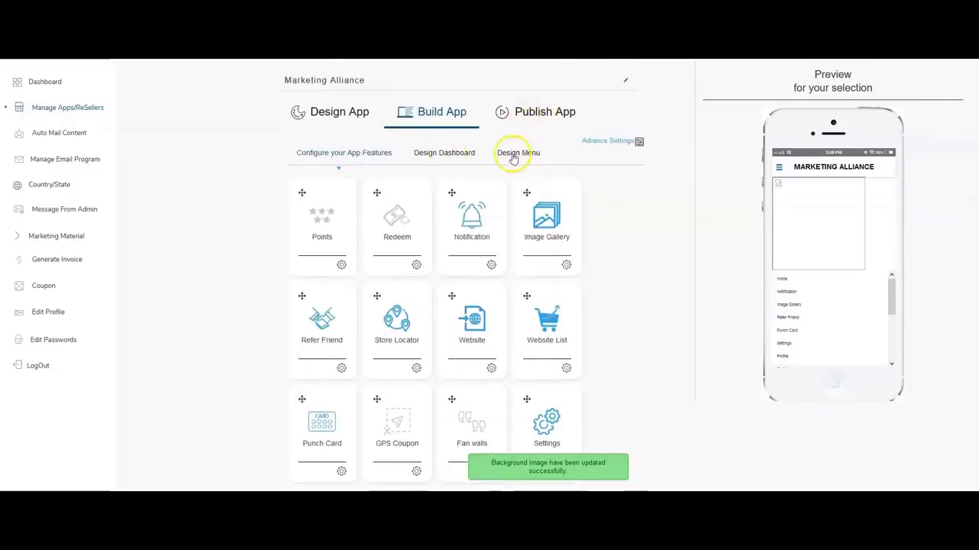
pyautogui.click(517, 152)
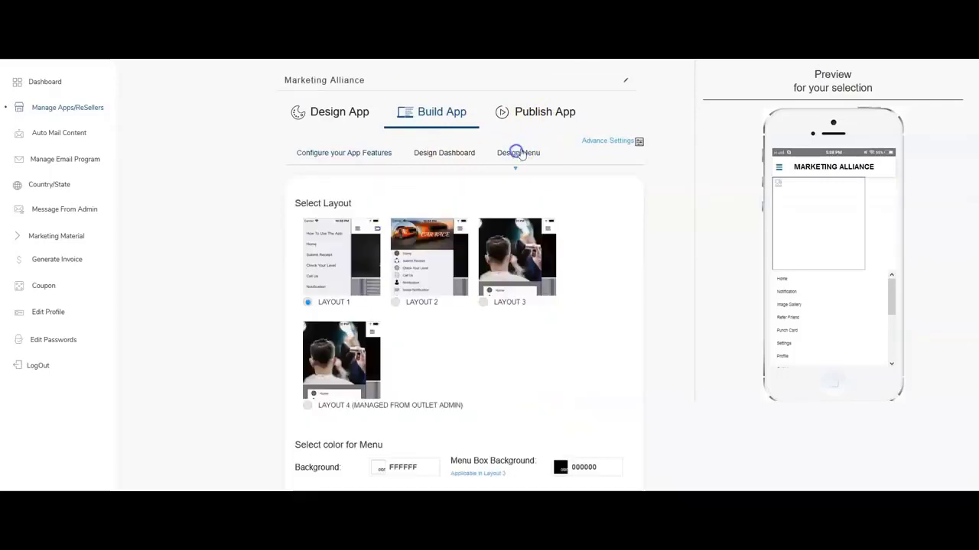
pyautogui.click(540, 119)
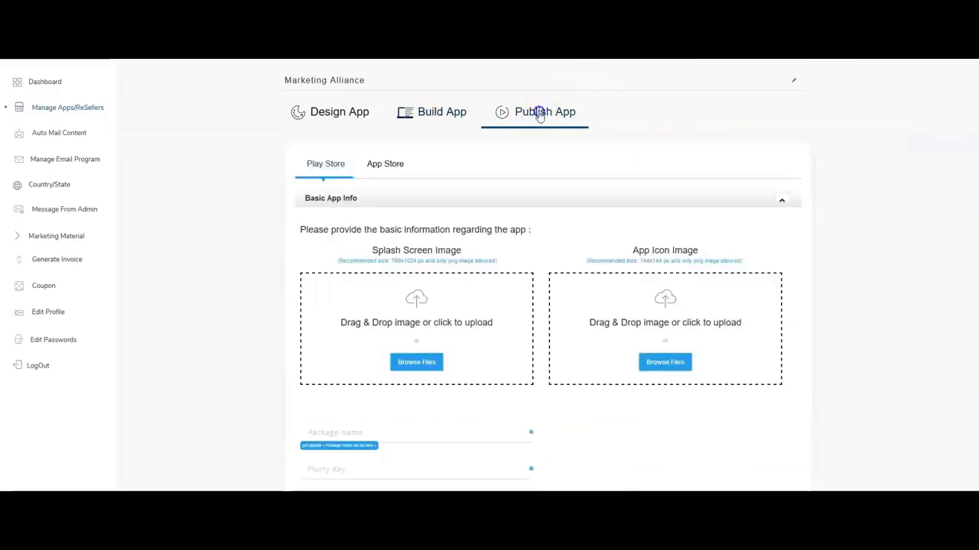
pyautogui.scroll(-1, 430, 135)
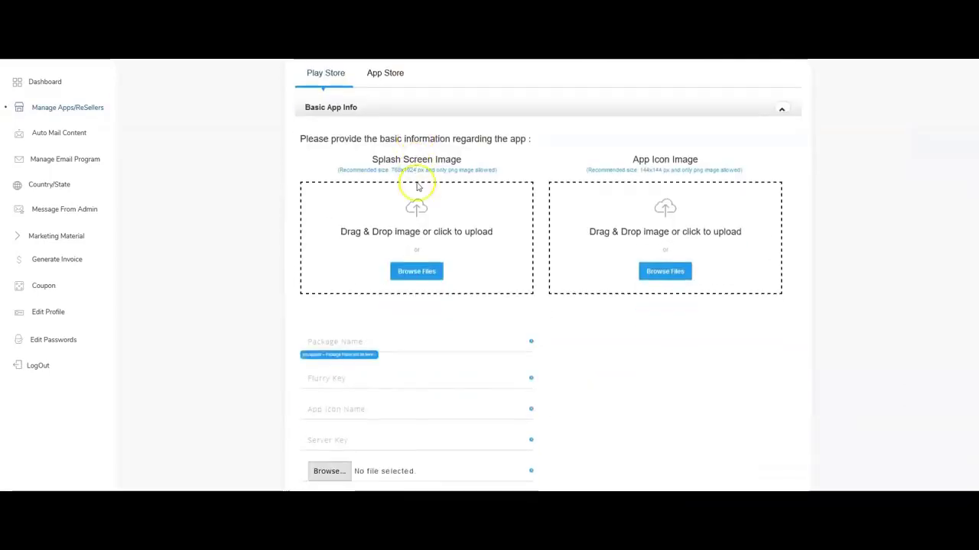
pyautogui.click(406, 282)
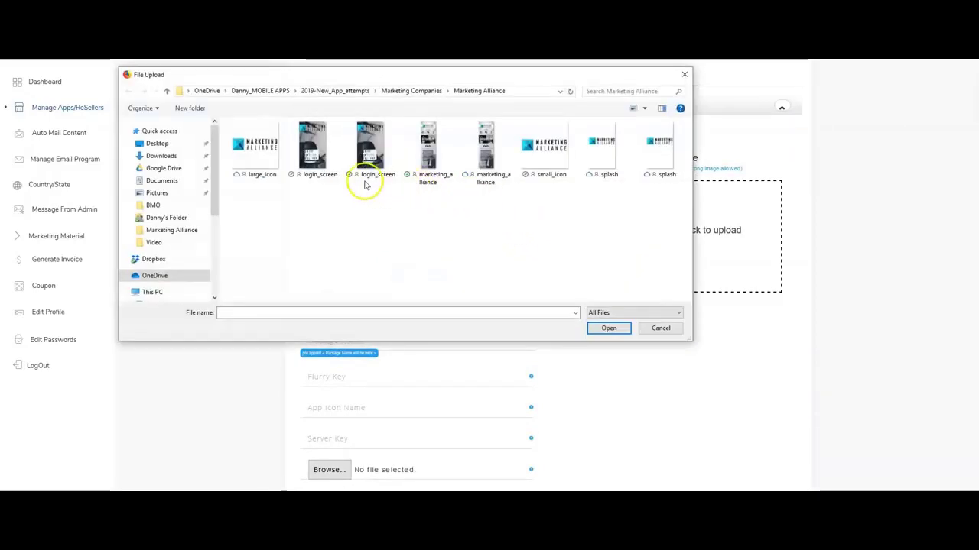
pyautogui.click(603, 157)
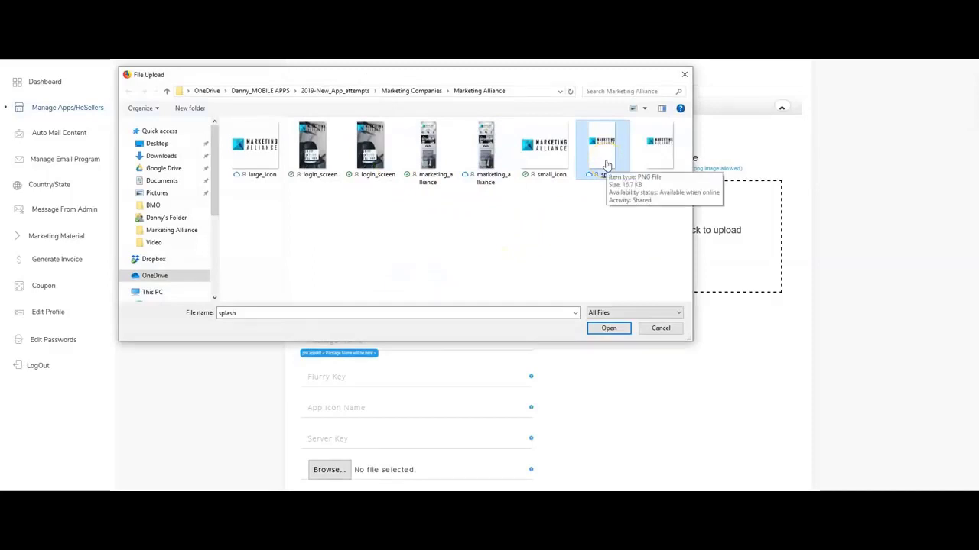
pyautogui.doubleClick(607, 164)
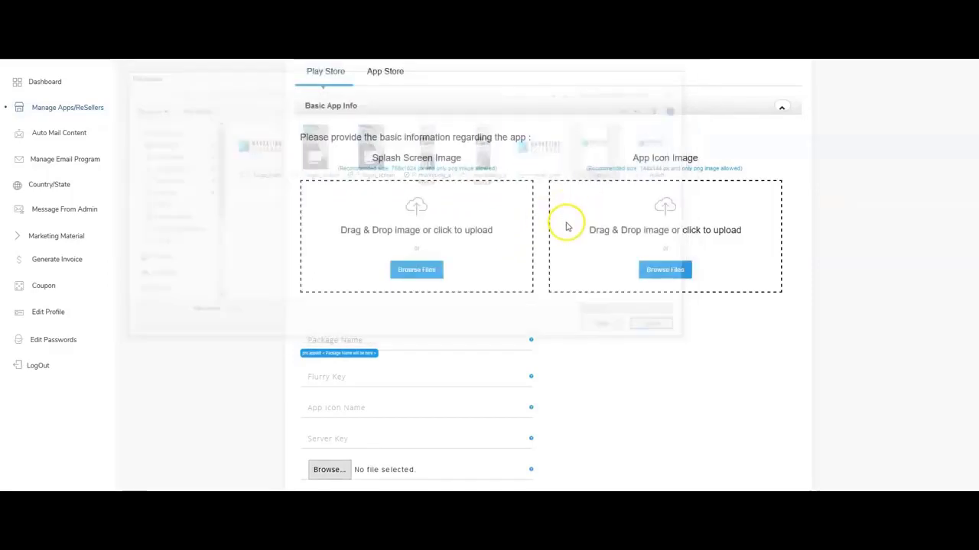
# Upload small_icon as the App Icon Image.
pyautogui.click(666, 271)
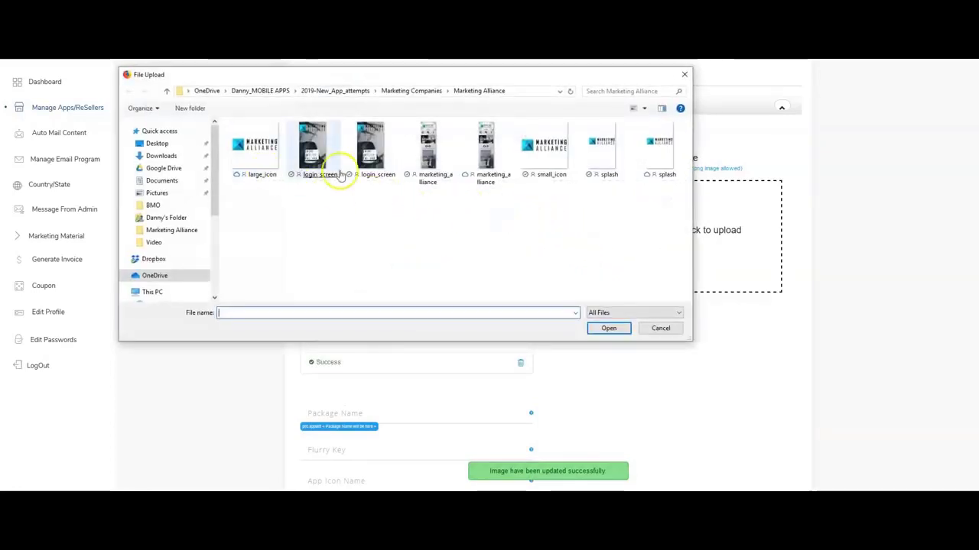
pyautogui.click(544, 165)
pyautogui.scroll(-2, 375, 313)
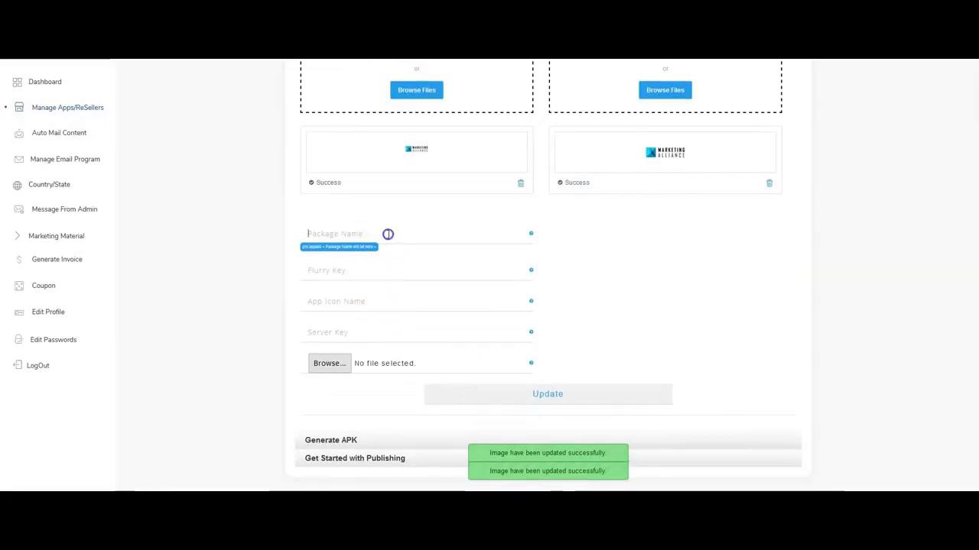
# Enter the Flurry key and paste the server key into the app details form.
pyautogui.write('marketingalliance')
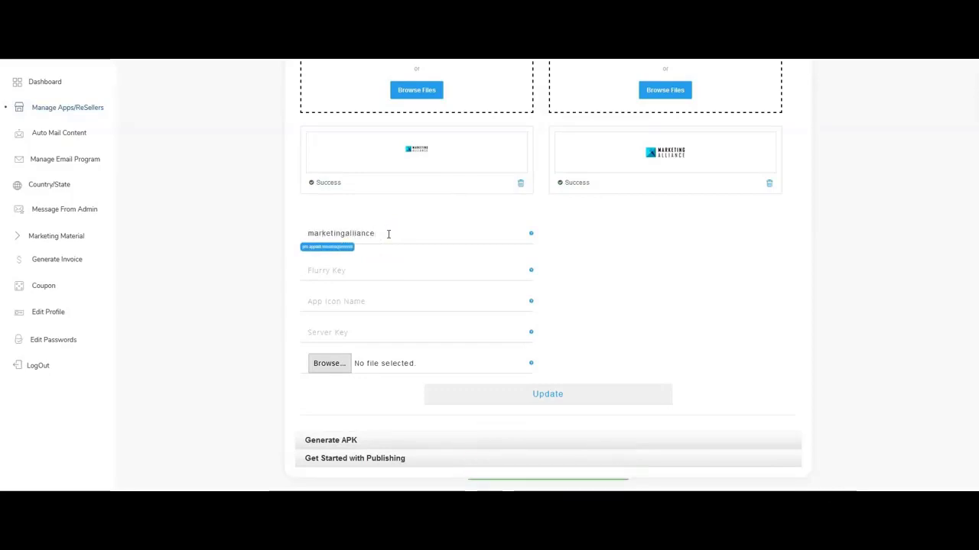
pyautogui.write('1234')
pyautogui.press('Tab')
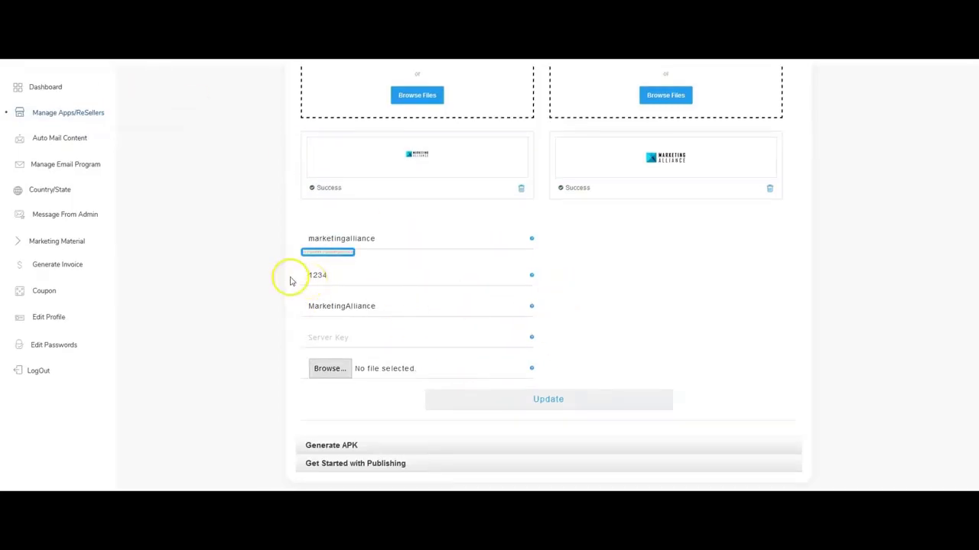
pyautogui.click(372, 332)
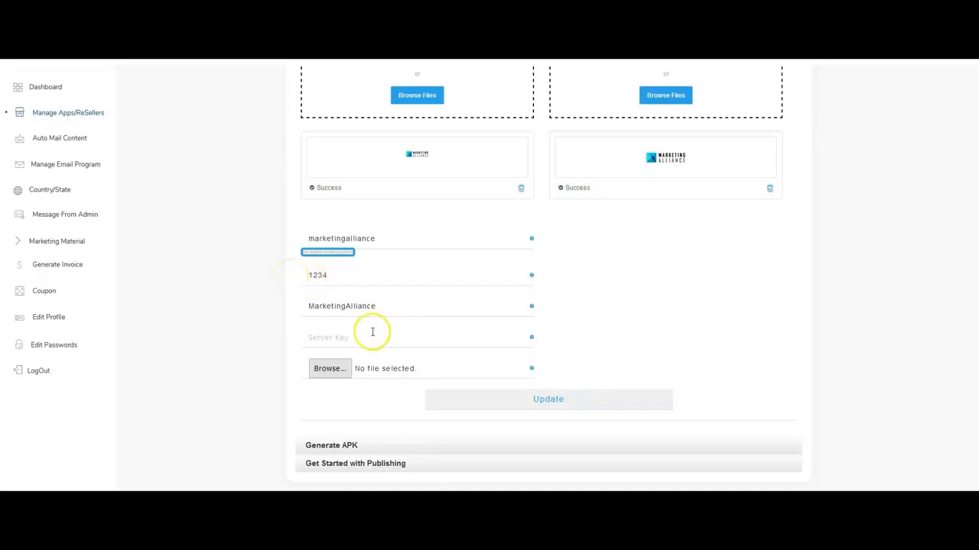
pyautogui.hotkey('ctrl', 'v')
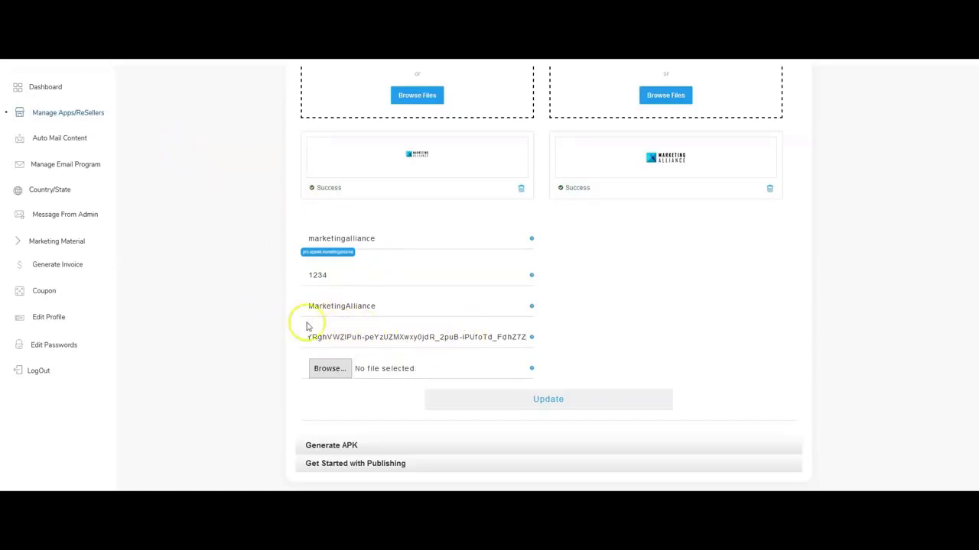
# Attach google-services.json and start Generate APK for Marketing Alliance in Manage Apps.
pyautogui.click(314, 369)
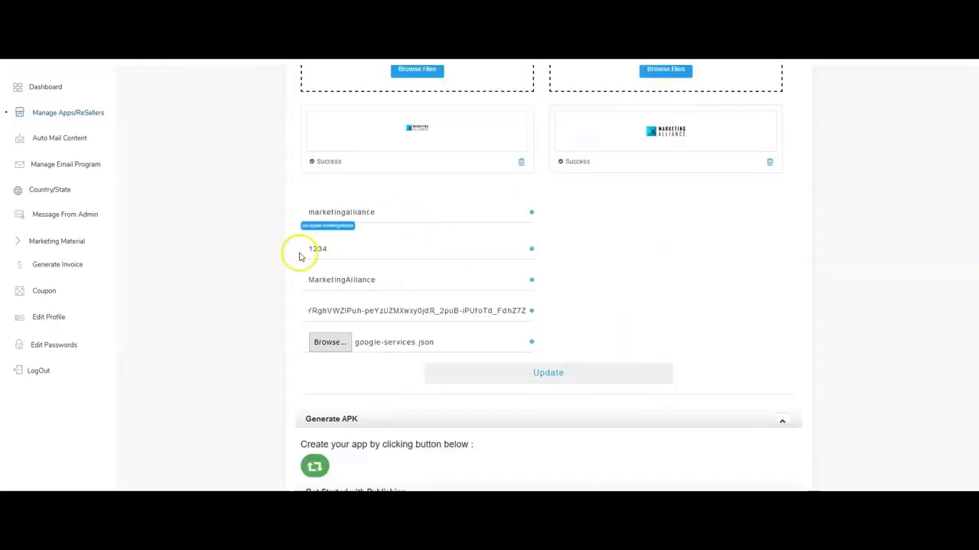
pyautogui.scroll(-1, 484, 389)
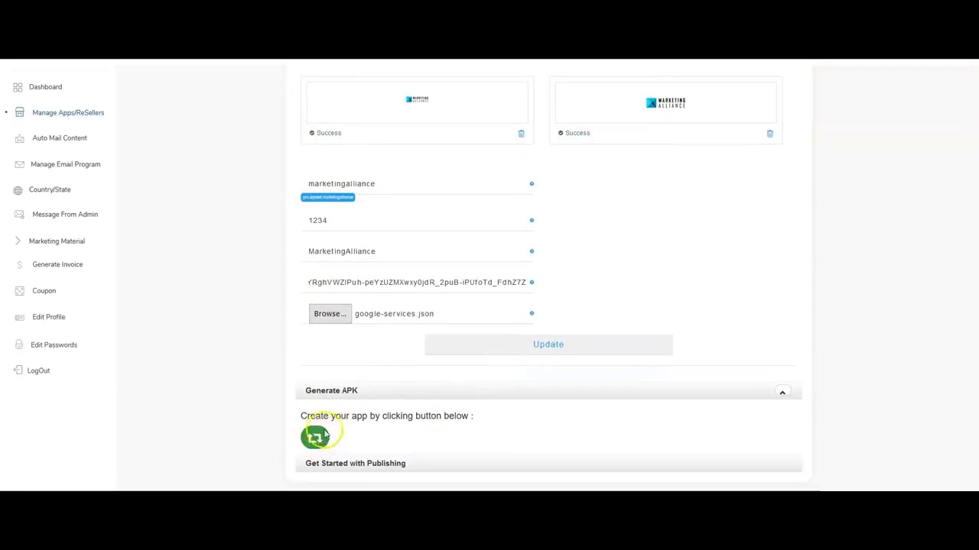
pyautogui.click(63, 119)
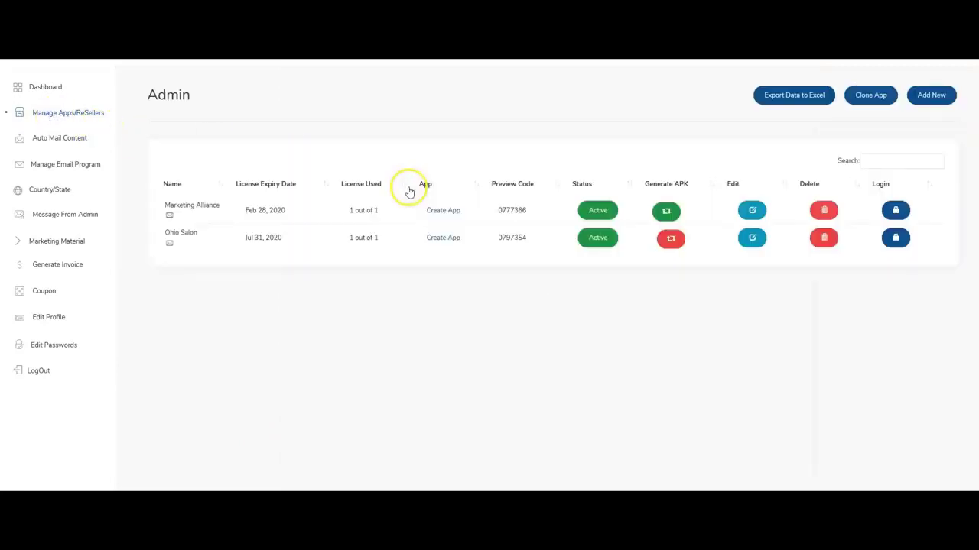
pyautogui.click(666, 213)
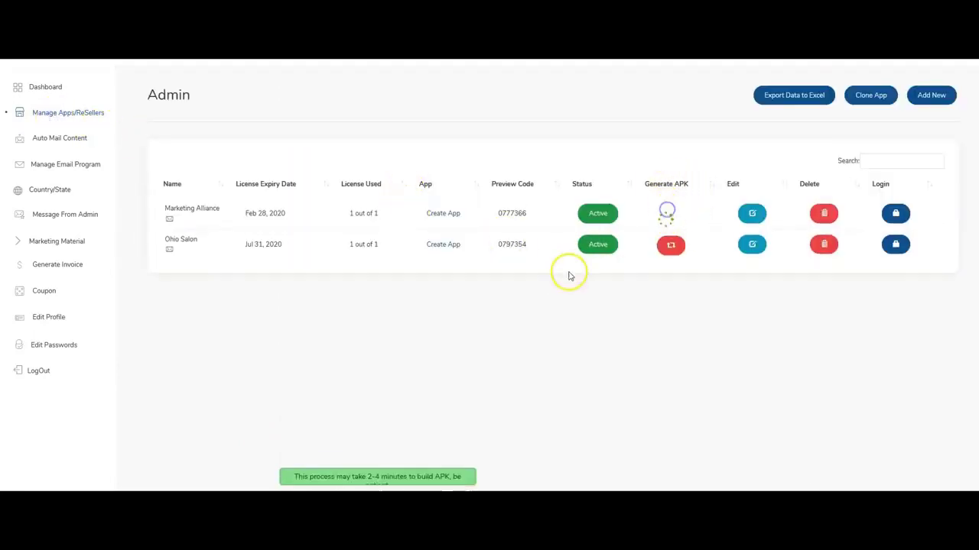
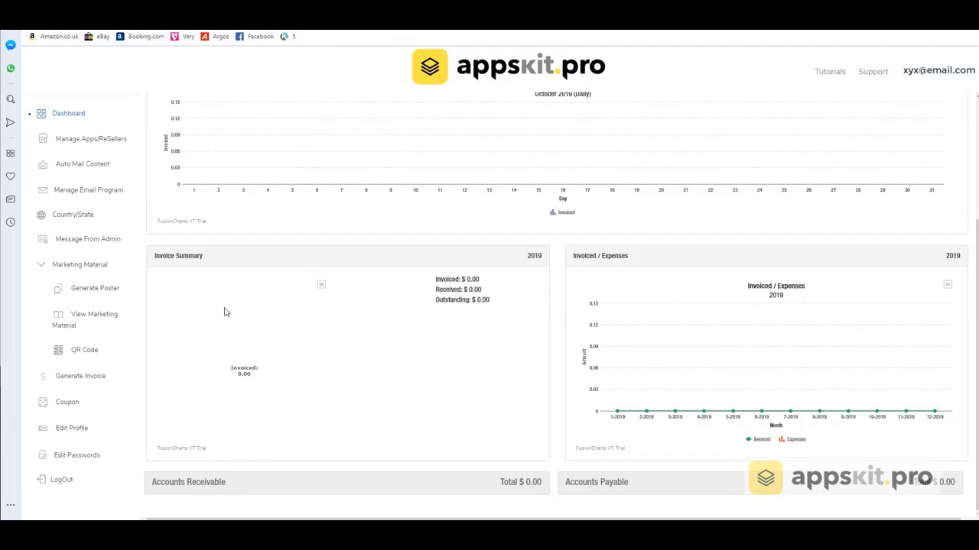
pyautogui.scroll(3, 224, 312)
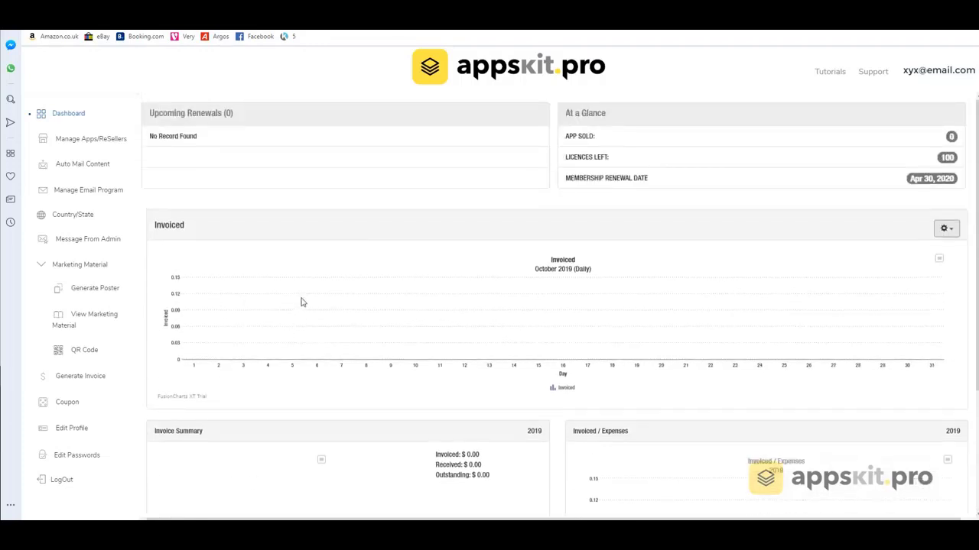
# Go through Manage Apps/ReSellers to the Auto Mail Content list of Not Set mail templates.
pyautogui.click(84, 145)
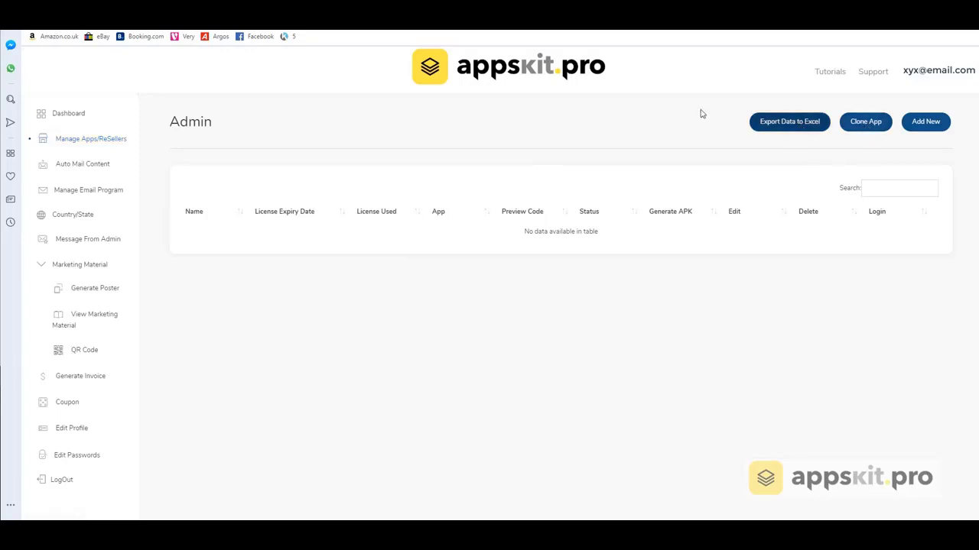
pyautogui.click(89, 166)
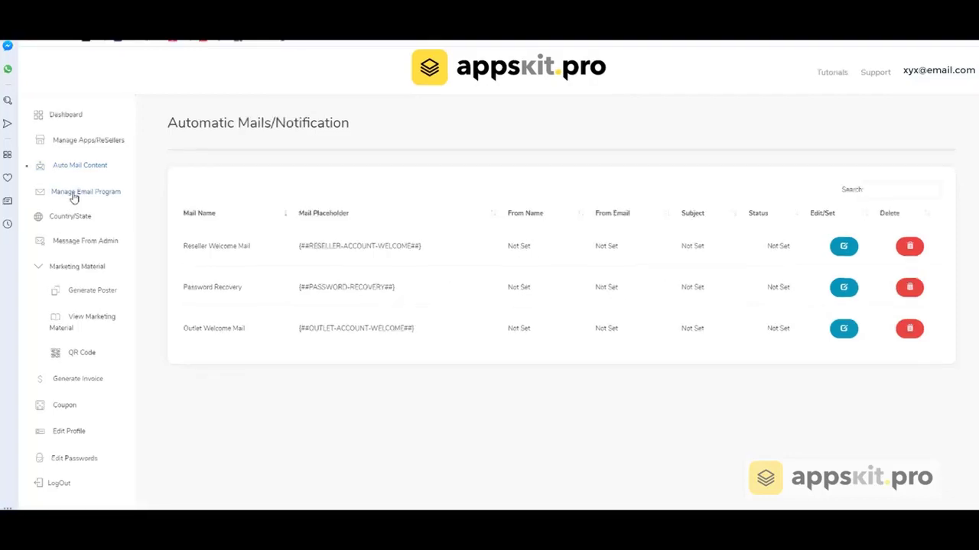
# View the email campaigns, then the Country/State list with ISO codes and Active/Deactive status.
pyautogui.click(75, 195)
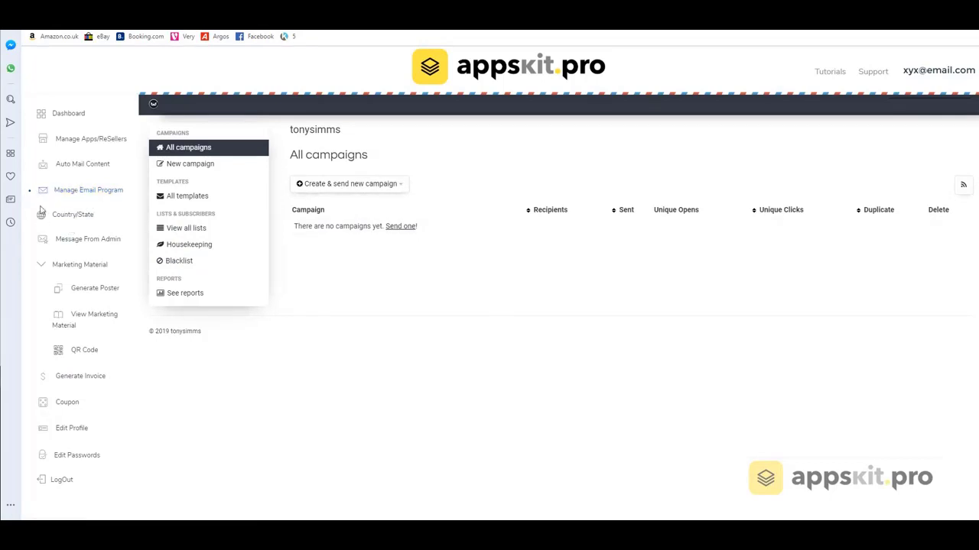
pyautogui.click(64, 219)
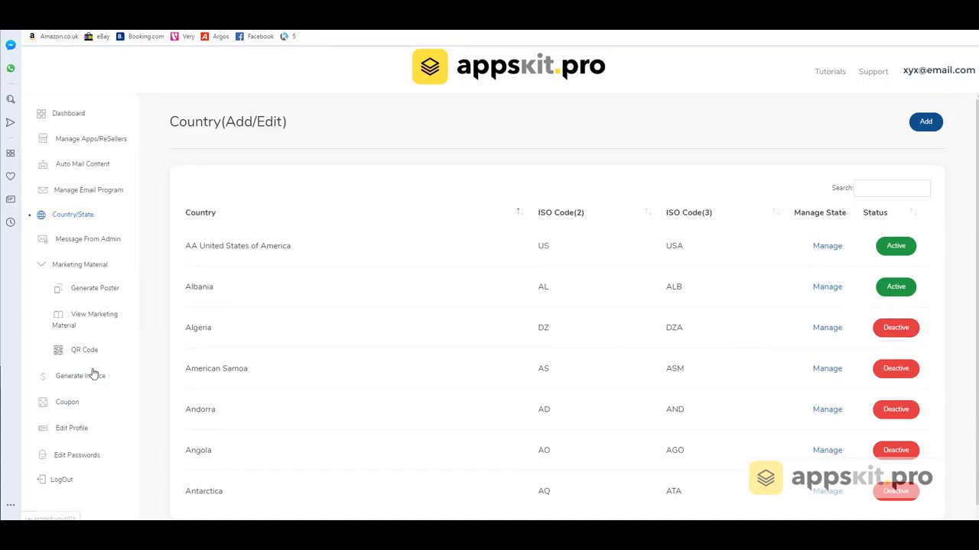
# Browse Message From Admin, Generate Poster, marketing flyers and QR Code, ending on the empty Invoice page.
pyautogui.click(63, 240)
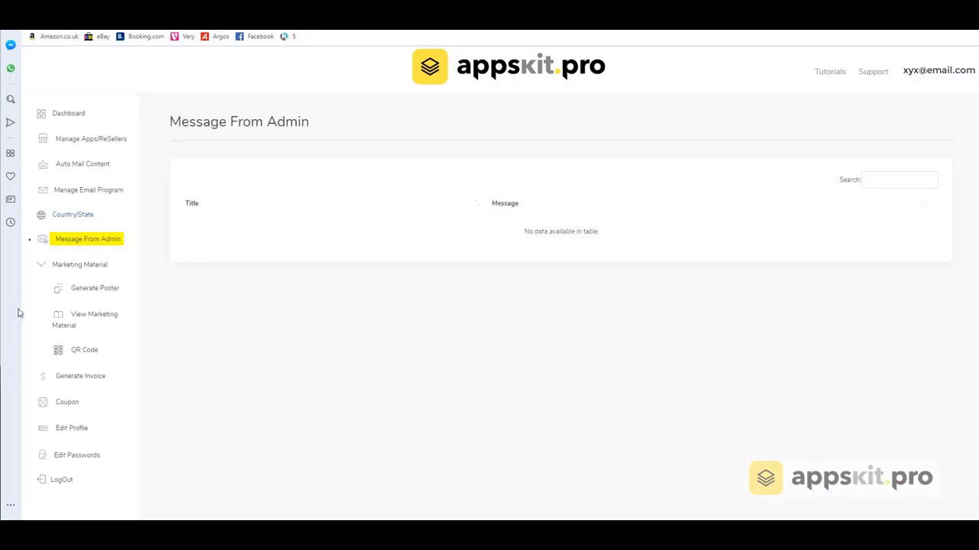
pyautogui.click(67, 268)
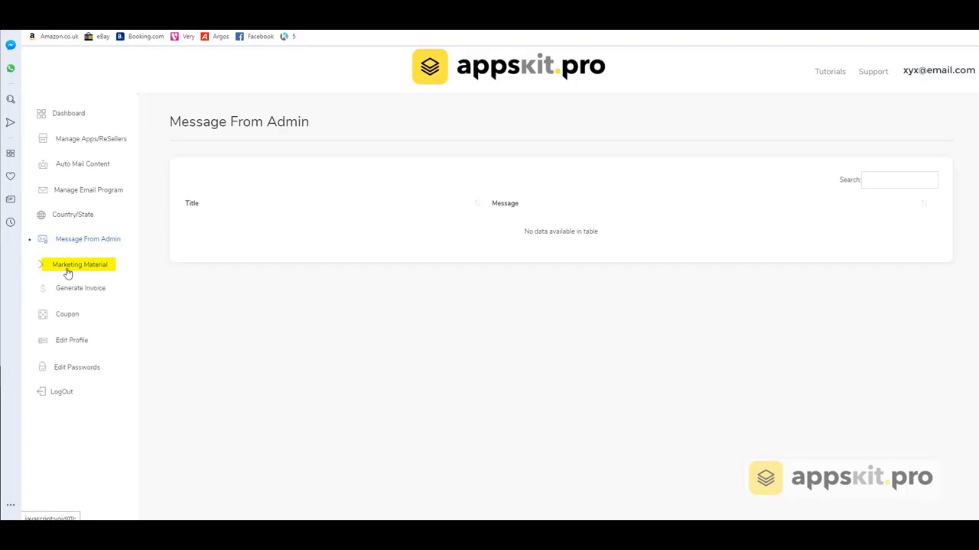
pyautogui.click(68, 269)
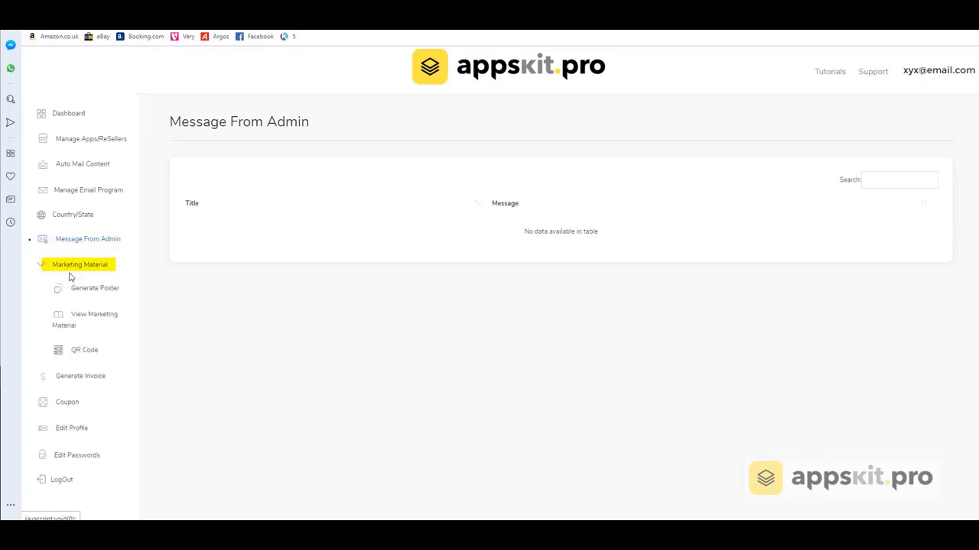
pyautogui.click(79, 292)
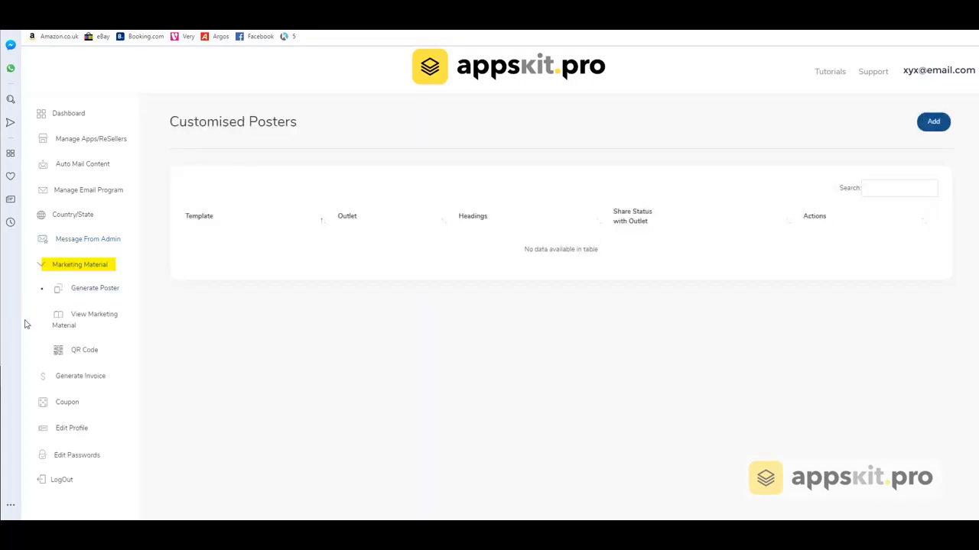
pyautogui.click(100, 319)
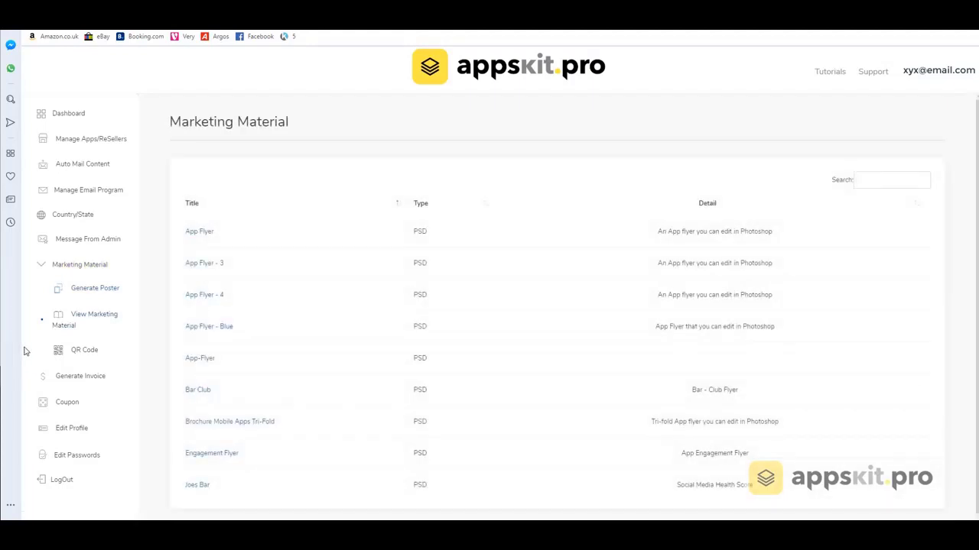
pyautogui.click(76, 351)
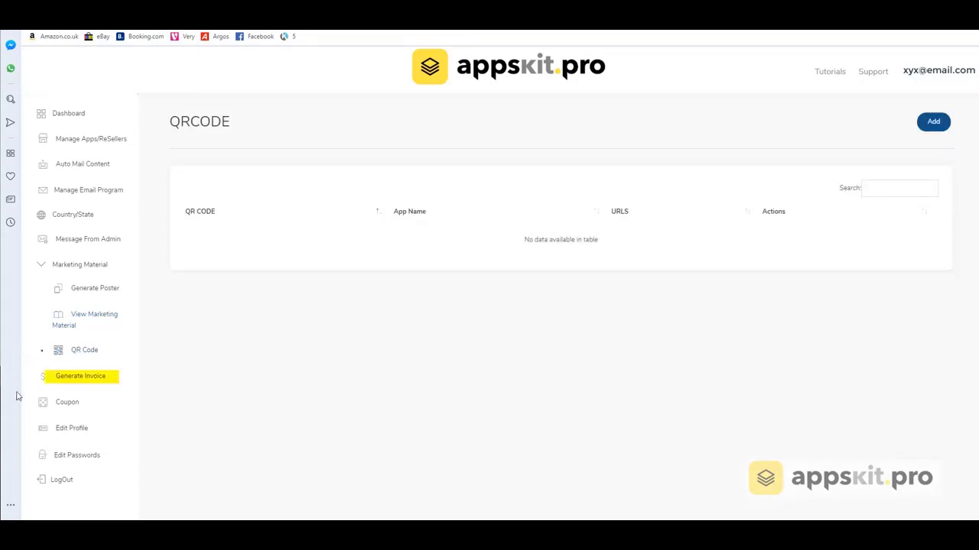
pyautogui.click(68, 377)
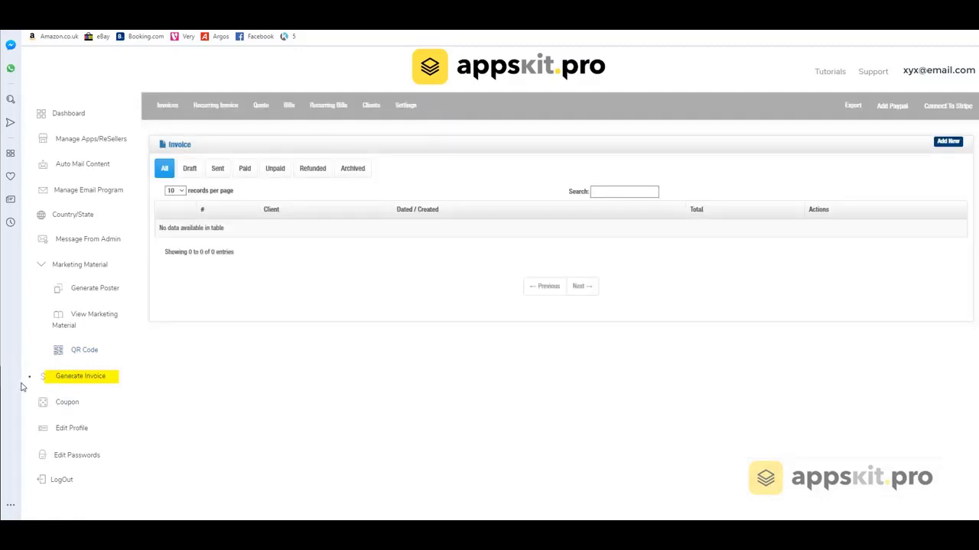
# Visit the Coupon page, then open Edit Profile to show the reseller's logo, email and phone.
pyautogui.click(66, 406)
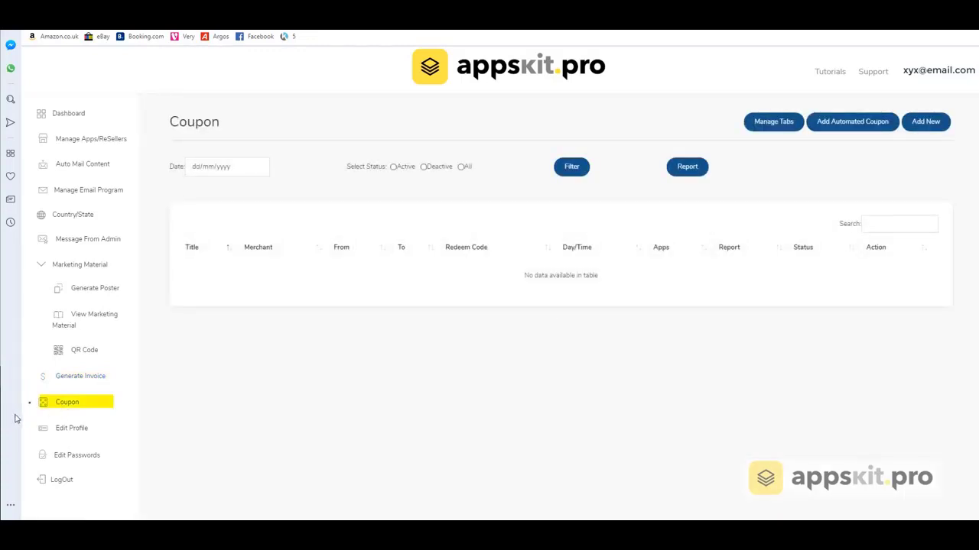
pyautogui.click(63, 432)
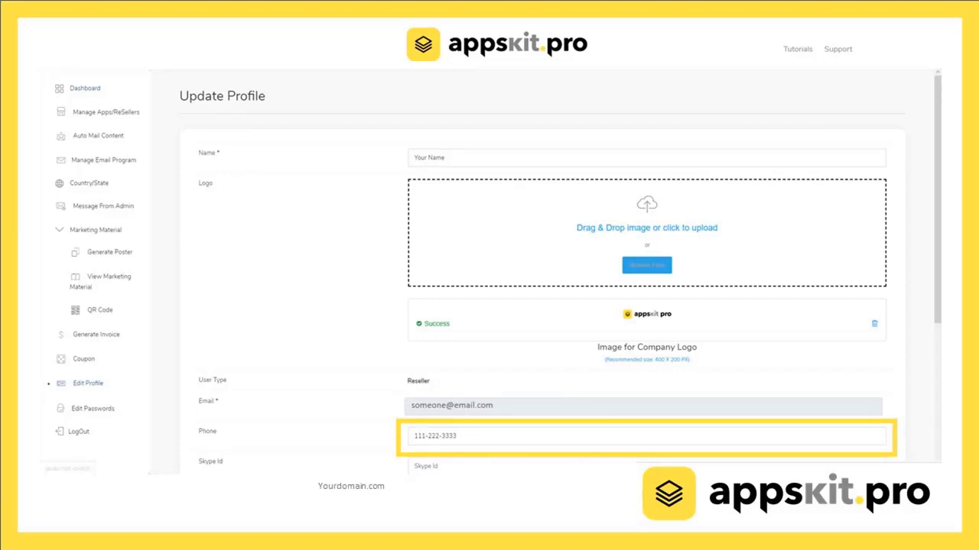
pyautogui.scroll(-3, 646, 306)
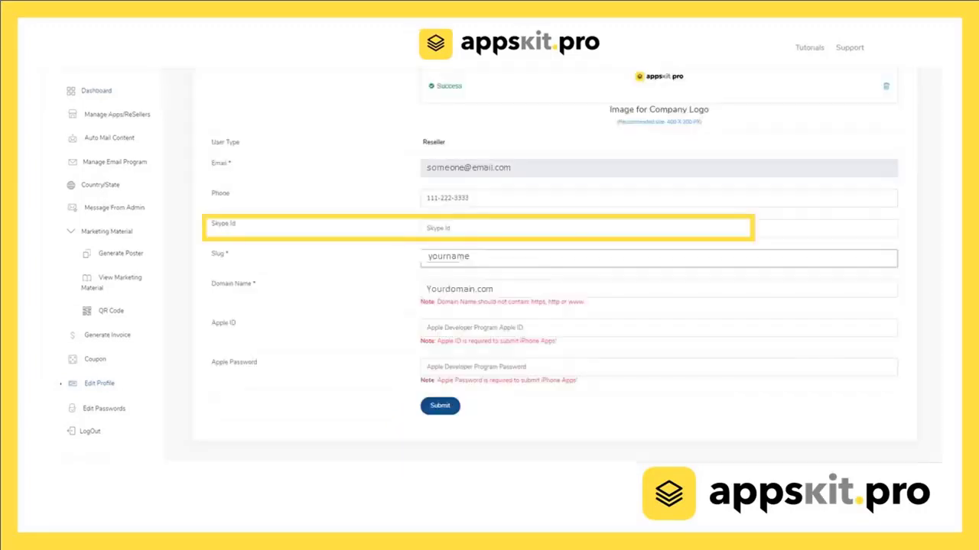
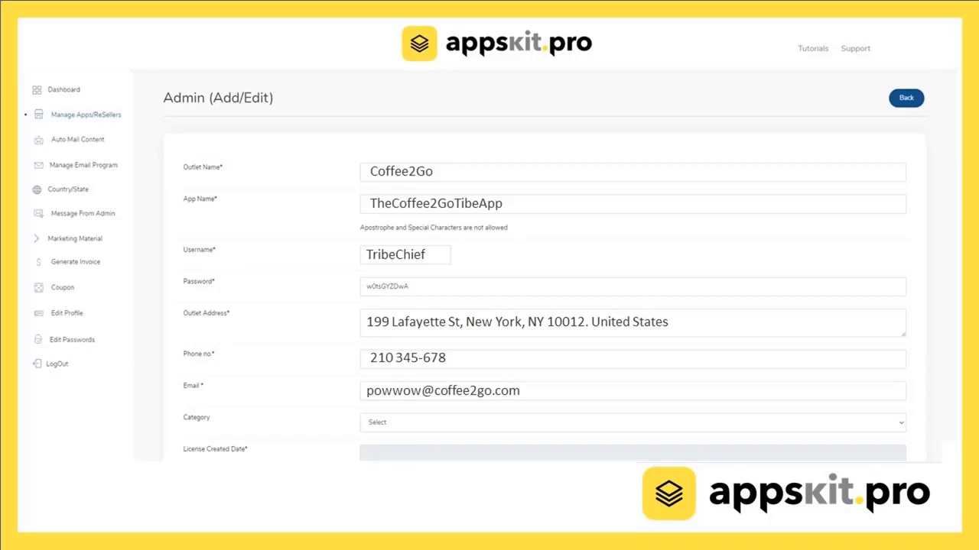
# Set the Coffee2Go app's Category to Cafe.
pyautogui.scroll(-3, 633, 306)
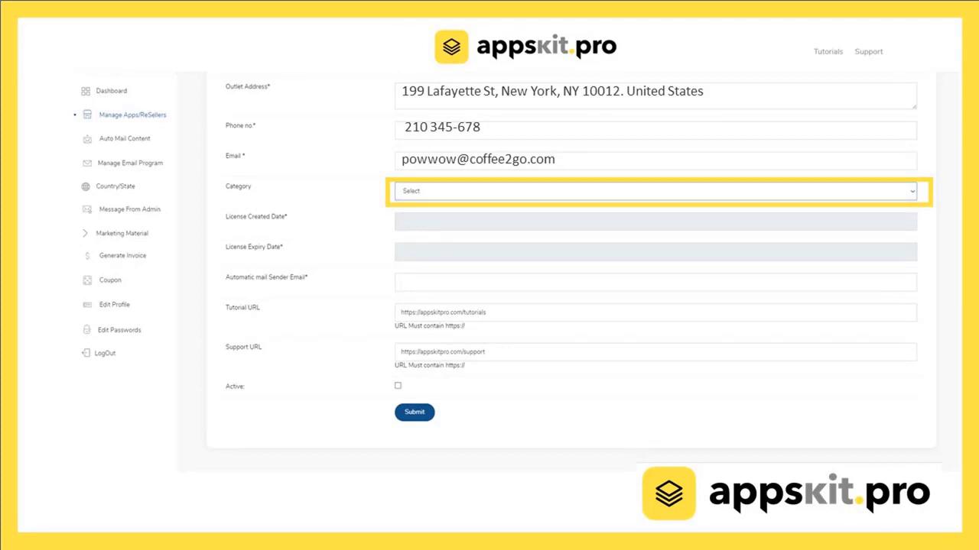
pyautogui.click(654, 192)
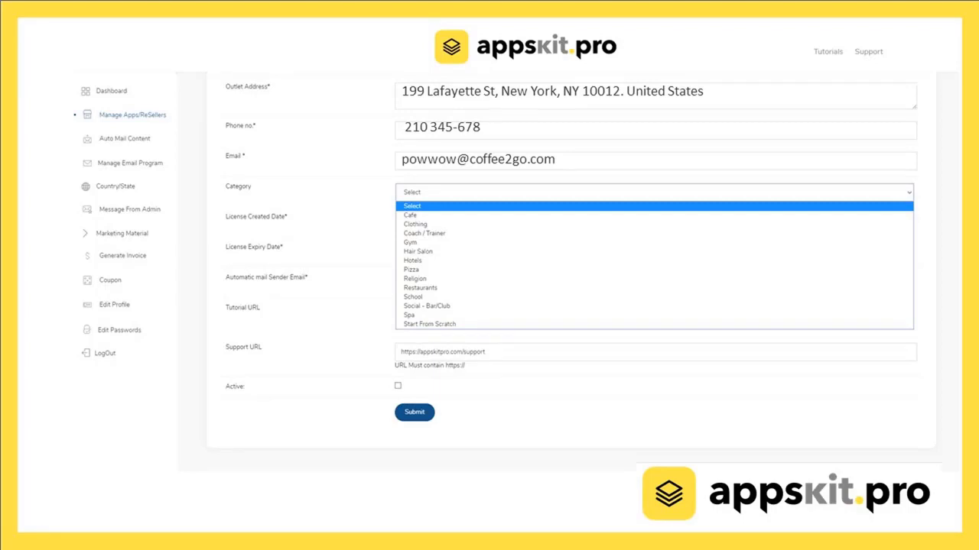
pyautogui.click(411, 215)
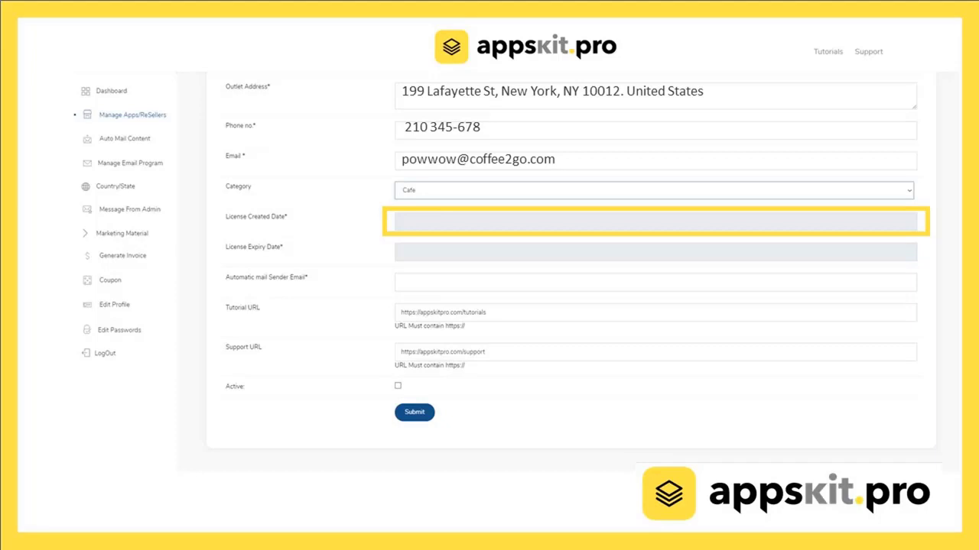
pyautogui.click(397, 219)
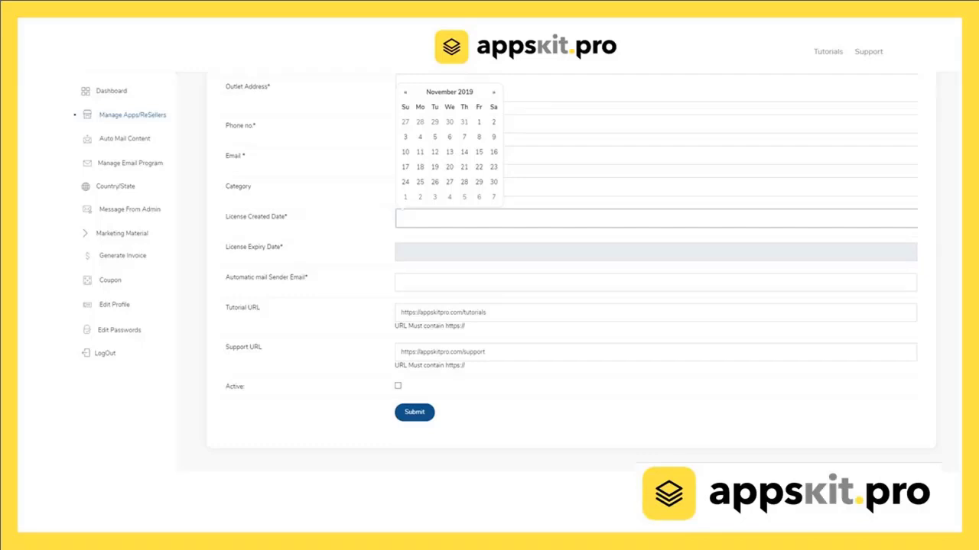
pyautogui.click(493, 121)
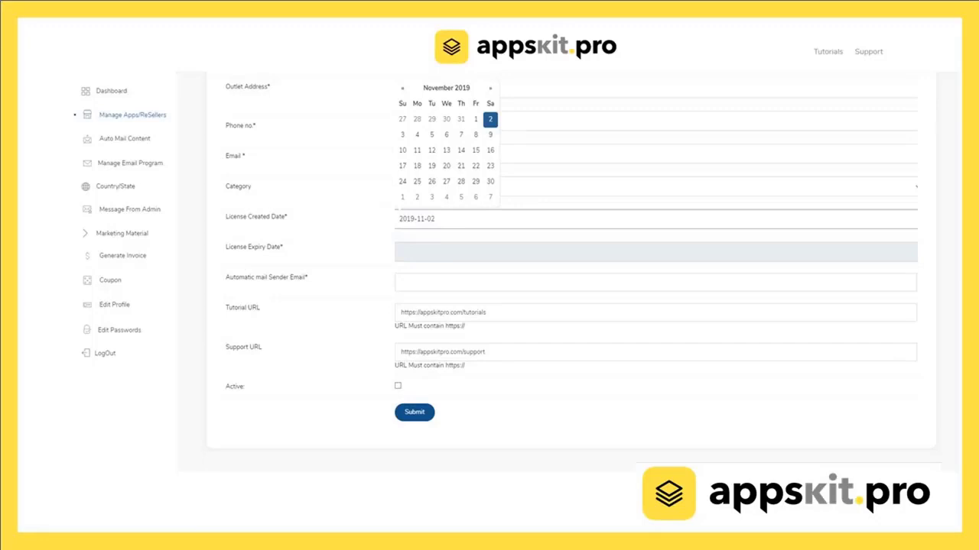
pyautogui.click(654, 191)
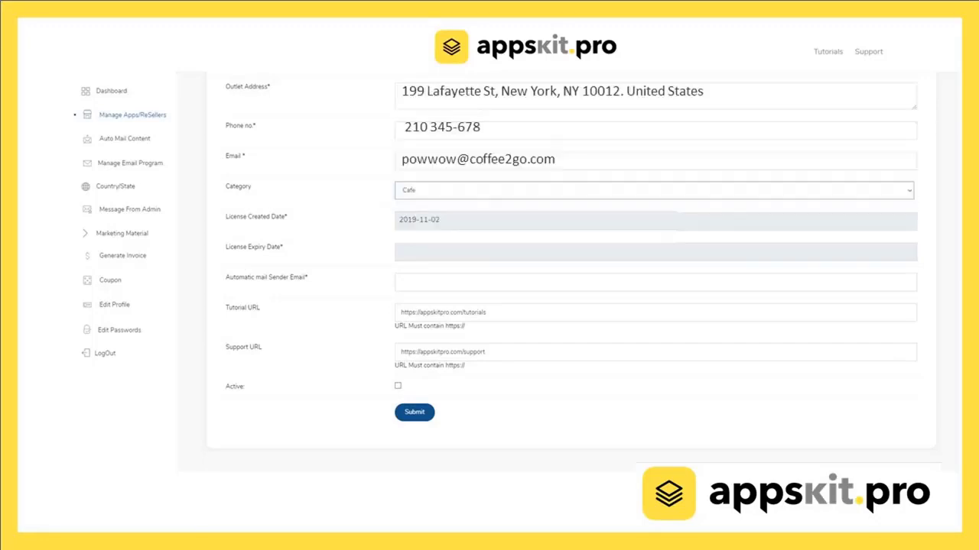
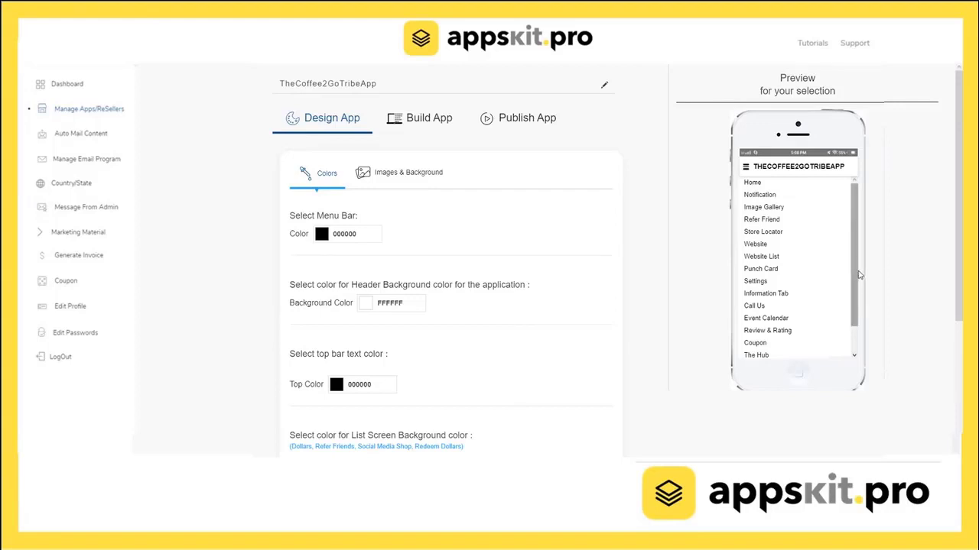
# Set the menu bar colour to 524336 and sample 745EFF as the top bar text colour.
pyautogui.moveTo(853, 202)
pyautogui.mouseDown()
pyautogui.moveTo(862, 260)
pyautogui.moveTo(868, 226)
pyautogui.moveTo(856, 197)
pyautogui.mouseUp()
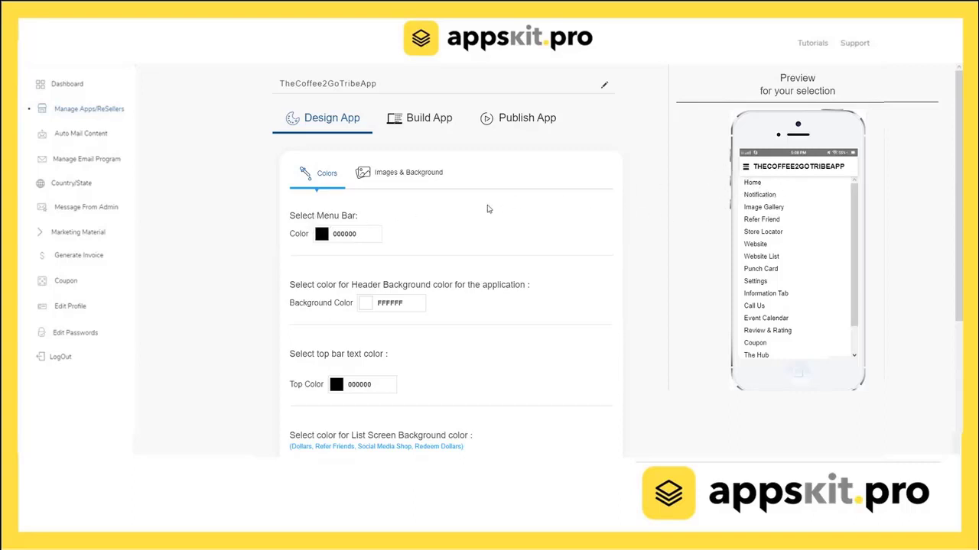
pyautogui.click(322, 239)
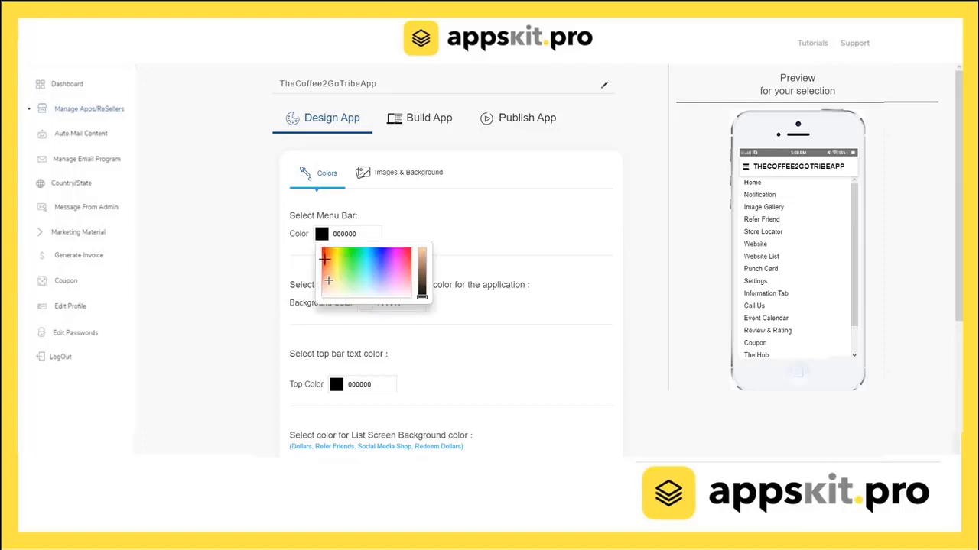
pyautogui.moveTo(329, 278); pyautogui.dragTo(405, 260)
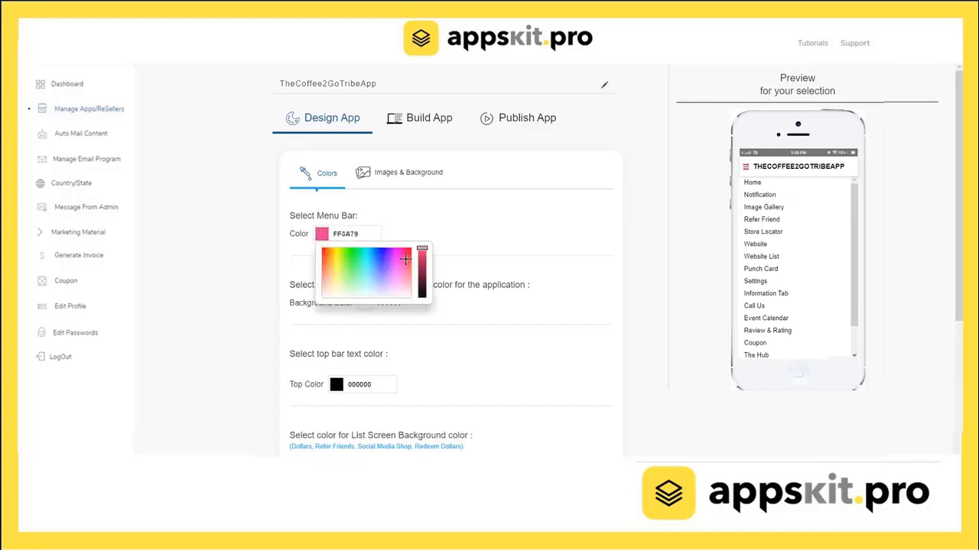
pyautogui.doubleClick(757, 165)
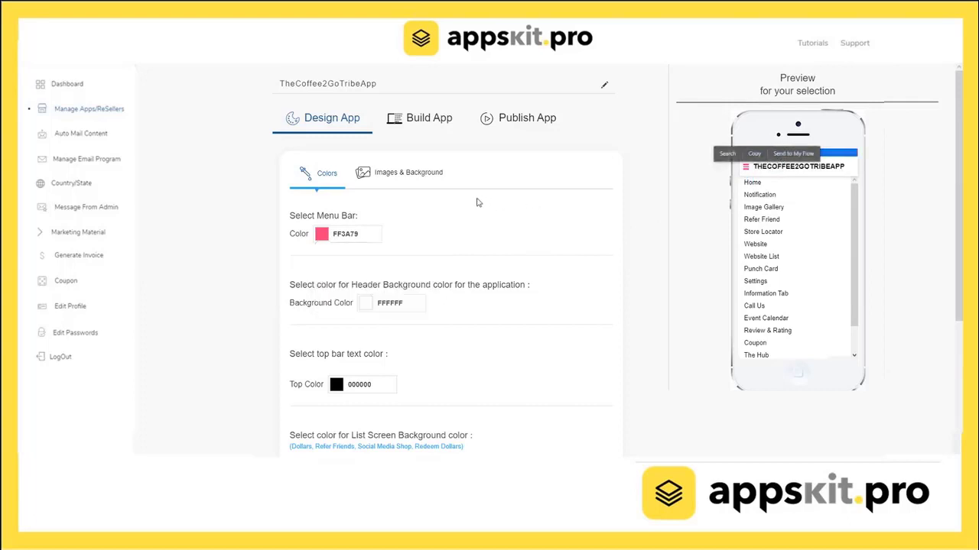
pyautogui.click(371, 232)
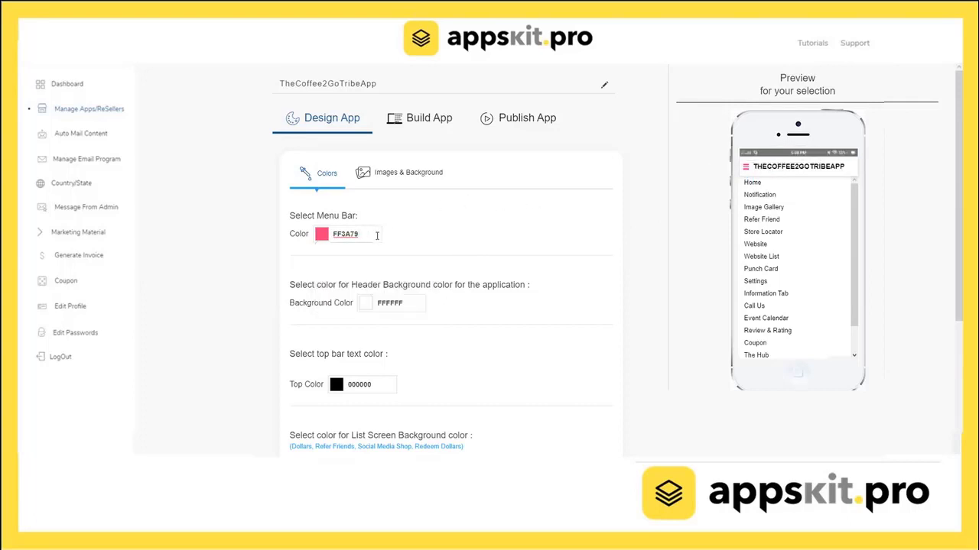
pyautogui.moveTo(372, 234); pyautogui.dragTo(332, 233)
pyautogui.write('524336')
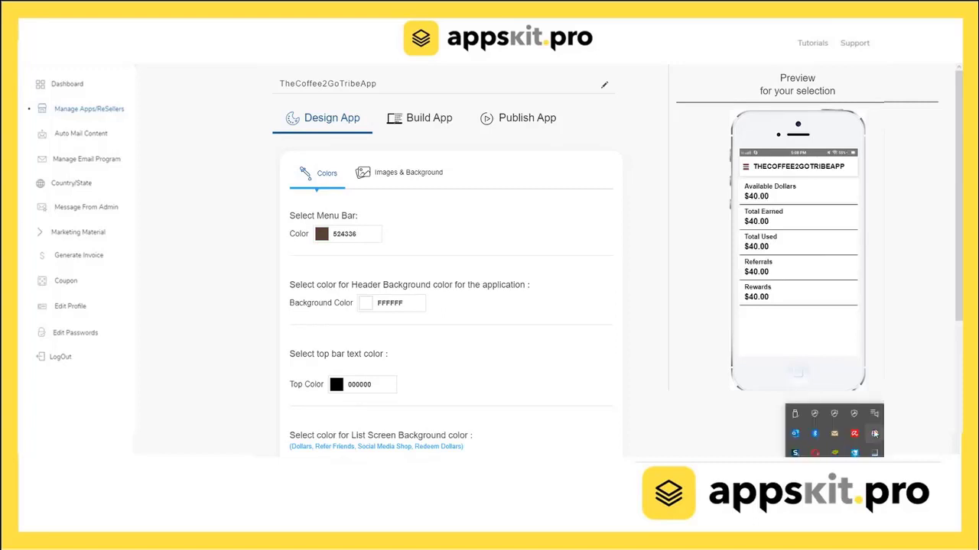
pyautogui.click(874, 434)
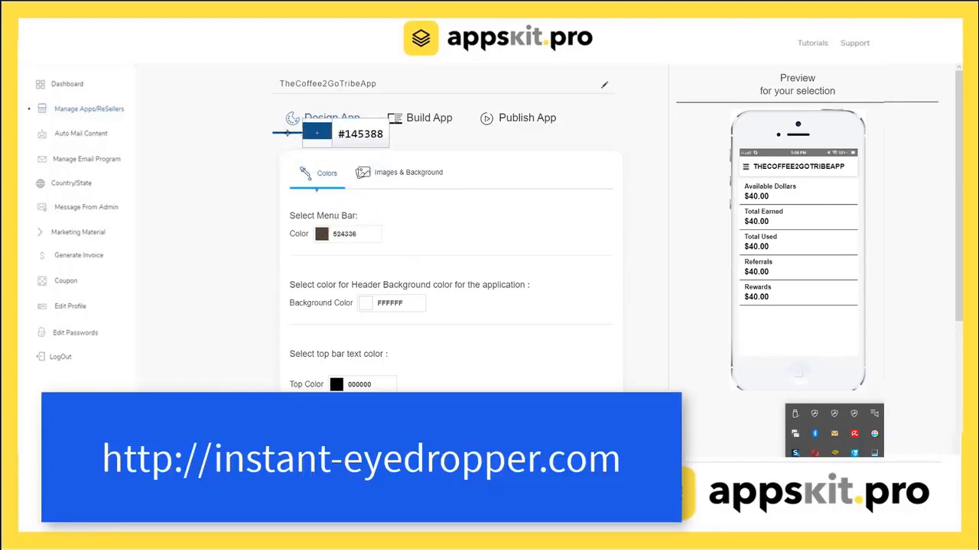
pyautogui.click(286, 133)
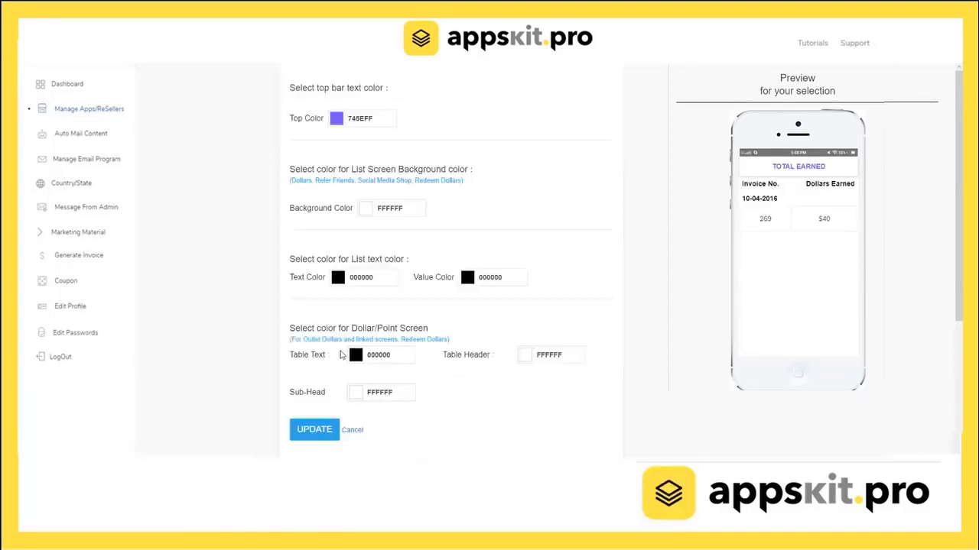
# Set the dollar-screen table text colour to purple AA5BFF and save the colour settings.
pyautogui.click(357, 357)
pyautogui.moveTo(365, 374)
pyautogui.mouseDown()
pyautogui.moveTo(388, 393)
pyautogui.moveTo(421, 386)
pyautogui.mouseUp()
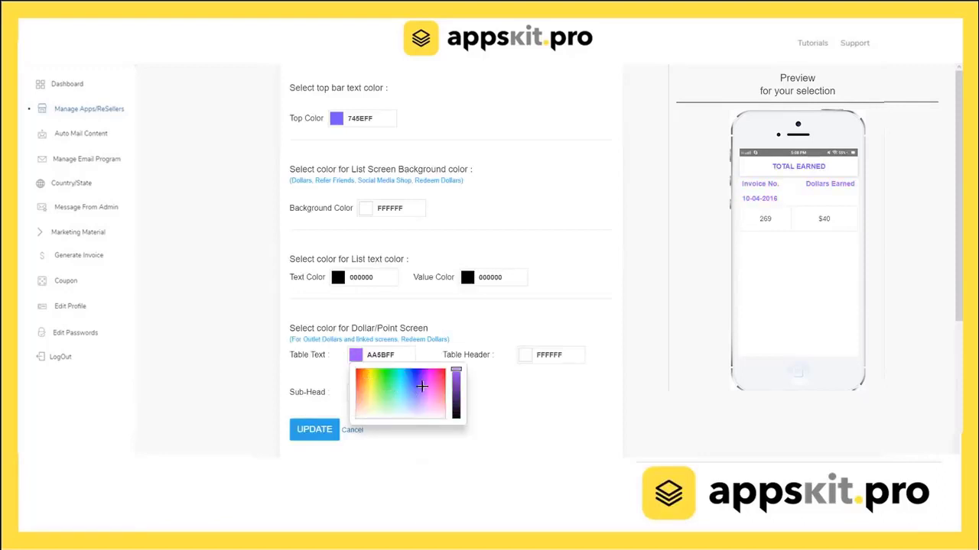
pyautogui.click(383, 443)
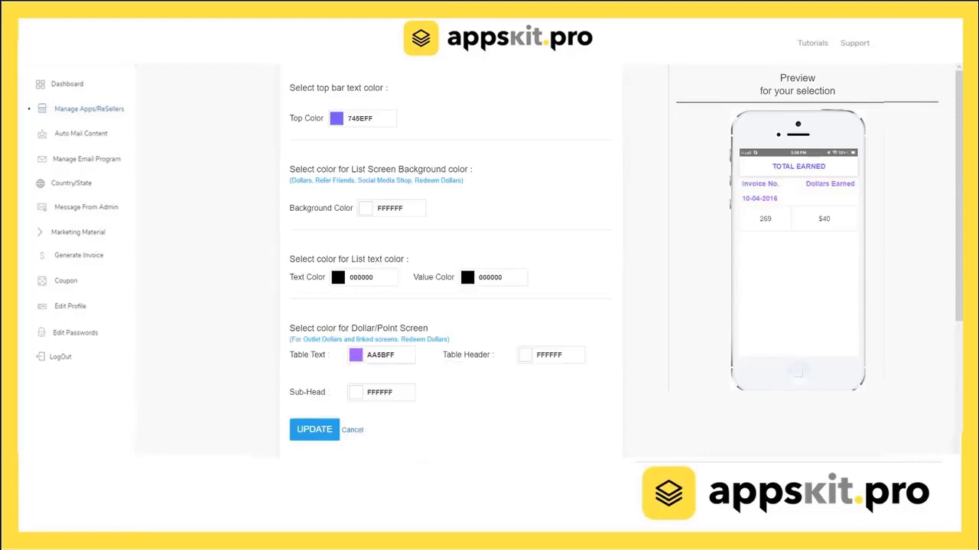
pyautogui.click(320, 439)
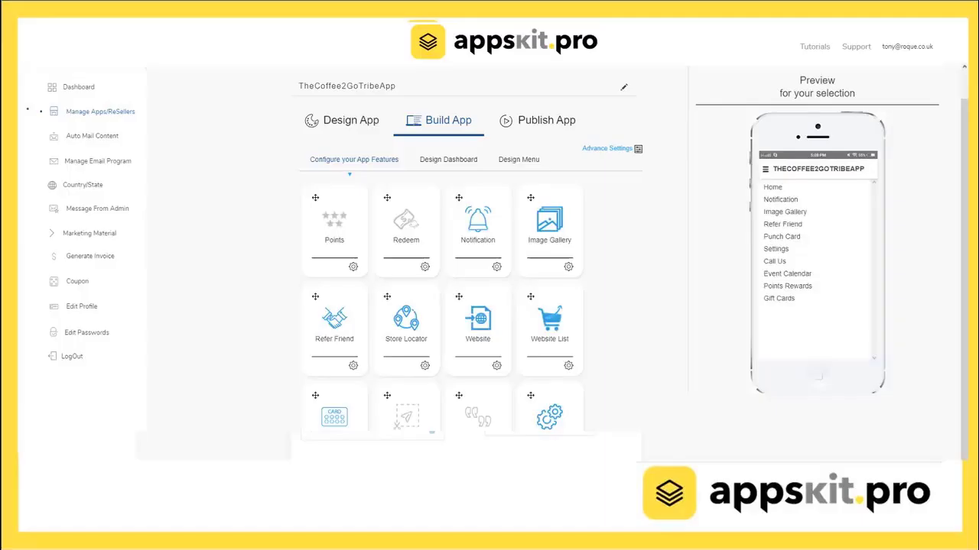
# Open Design Dashboard and browse the Punch Card, Menu, Call and other dashboard screens.
pyautogui.click(463, 162)
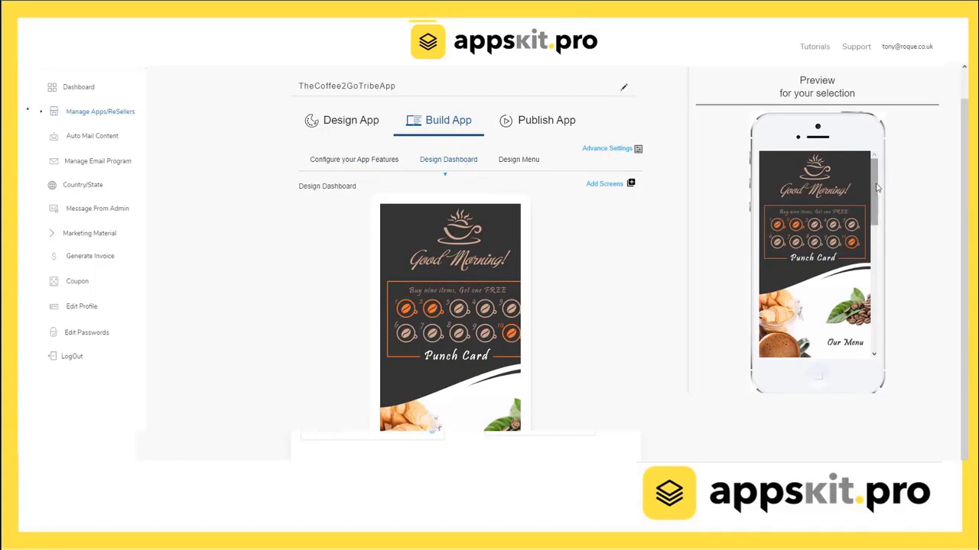
pyautogui.moveTo(877, 187); pyautogui.dragTo(876, 166)
pyautogui.scroll(-5, 283, 313)
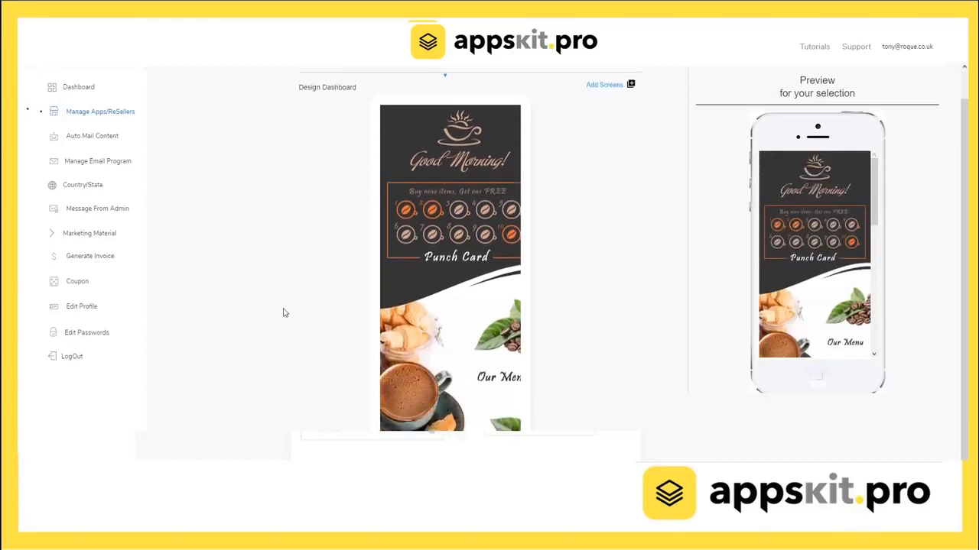
pyautogui.scroll(-5, 283, 313)
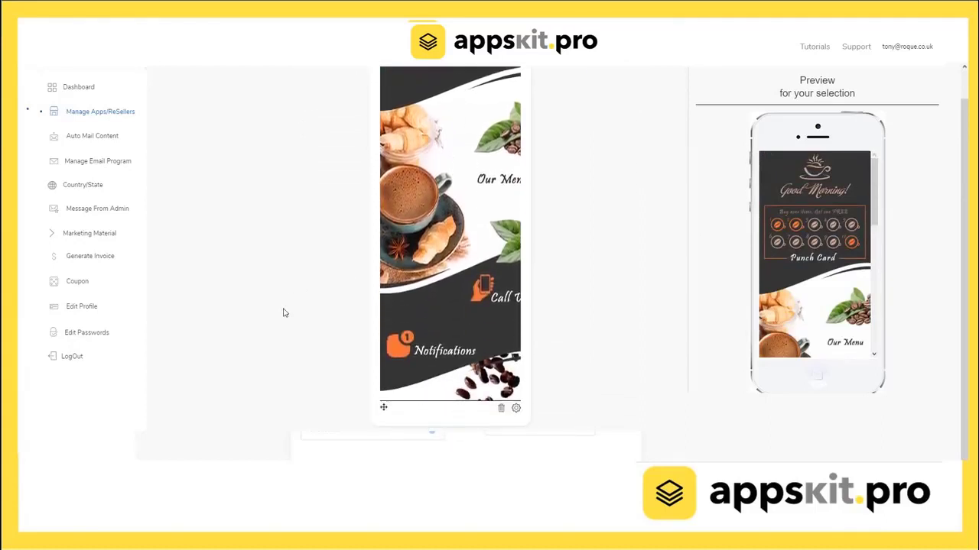
pyautogui.scroll(-5, 283, 312)
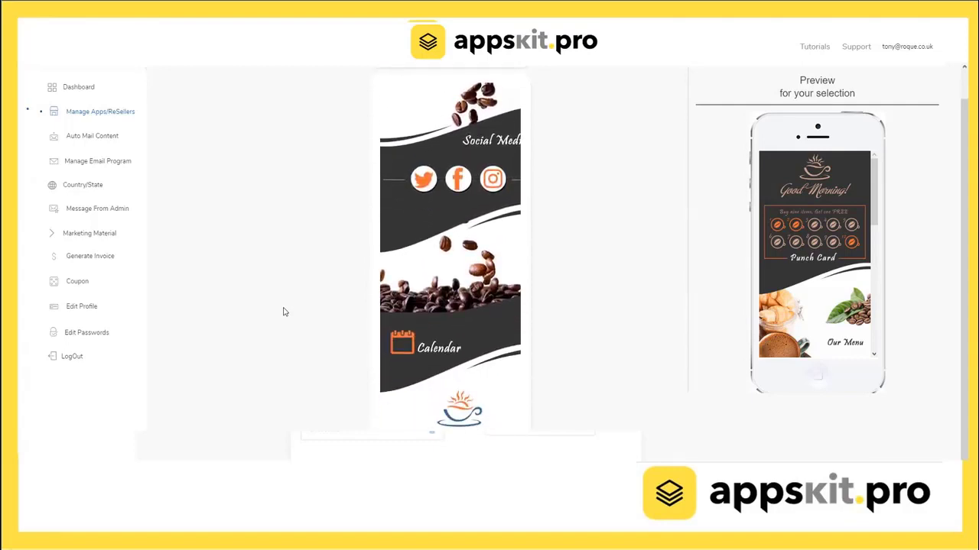
pyautogui.scroll(10, 283, 311)
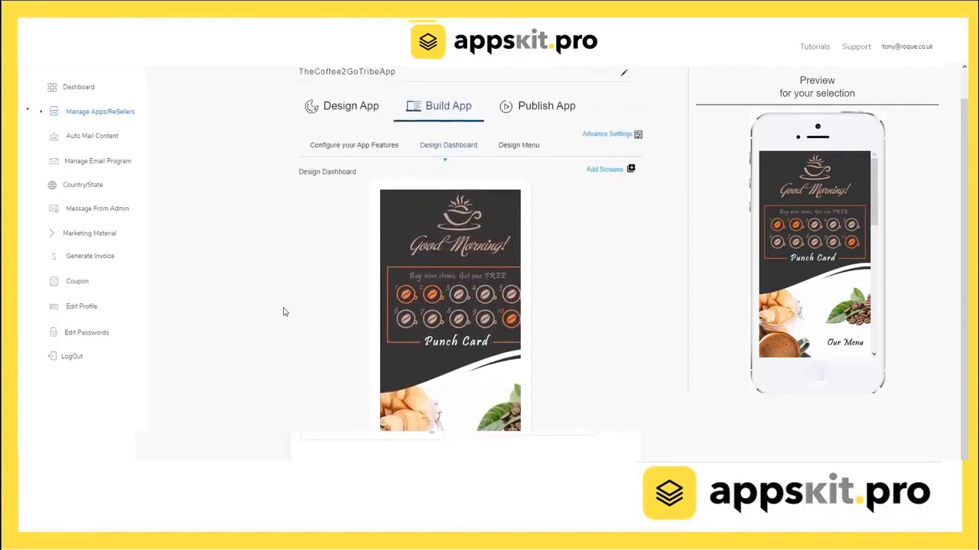
pyautogui.scroll(-5, 282, 312)
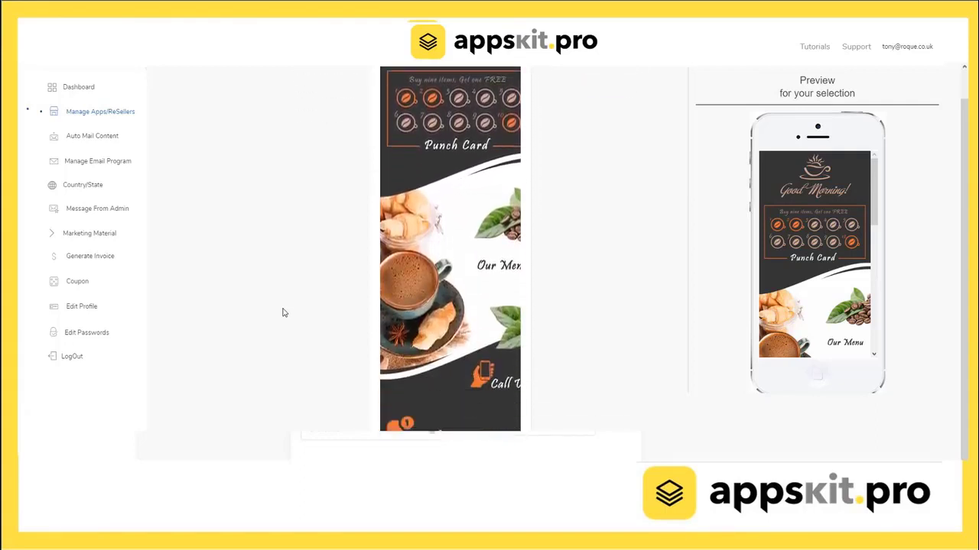
pyautogui.scroll(-4, 283, 312)
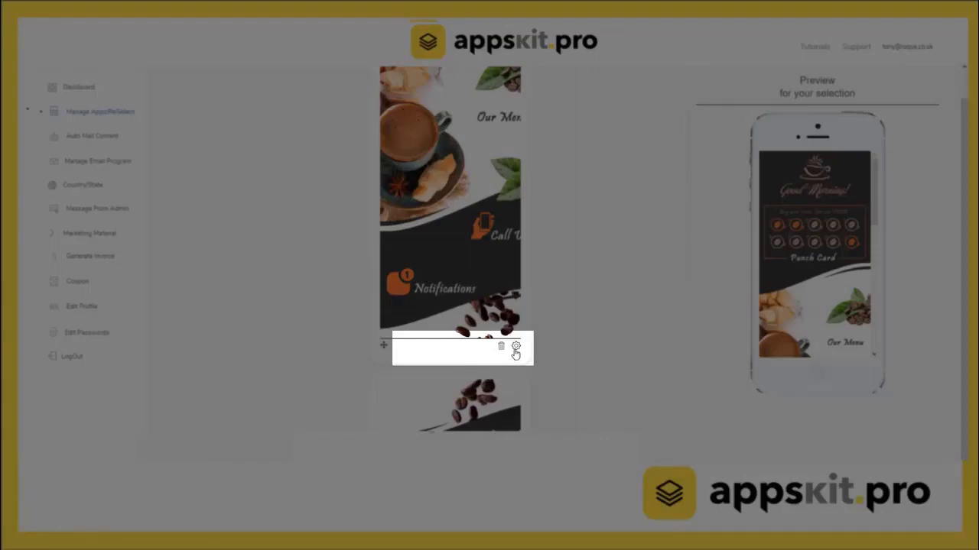
# Upload the mainscreen image to the main punch-card block and apply it.
pyautogui.click(516, 347)
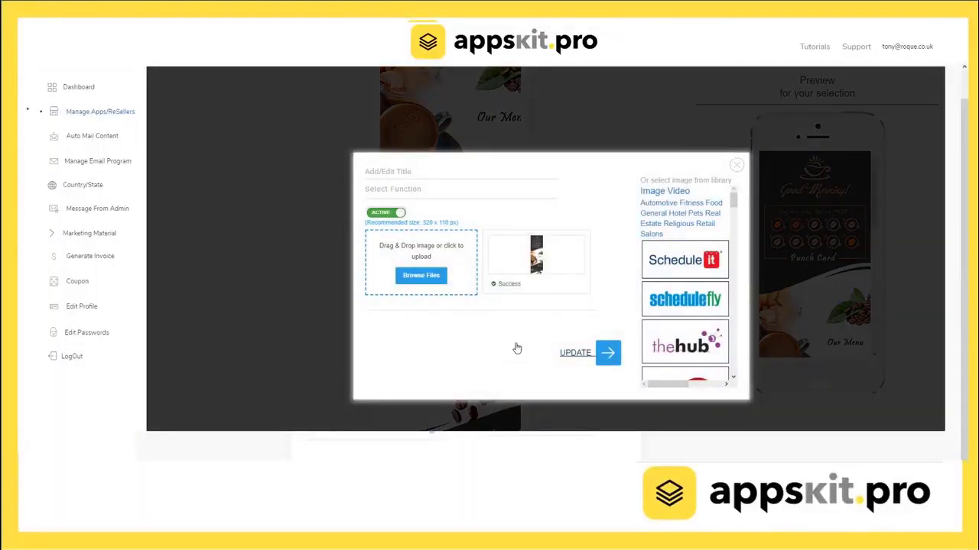
pyautogui.click(431, 284)
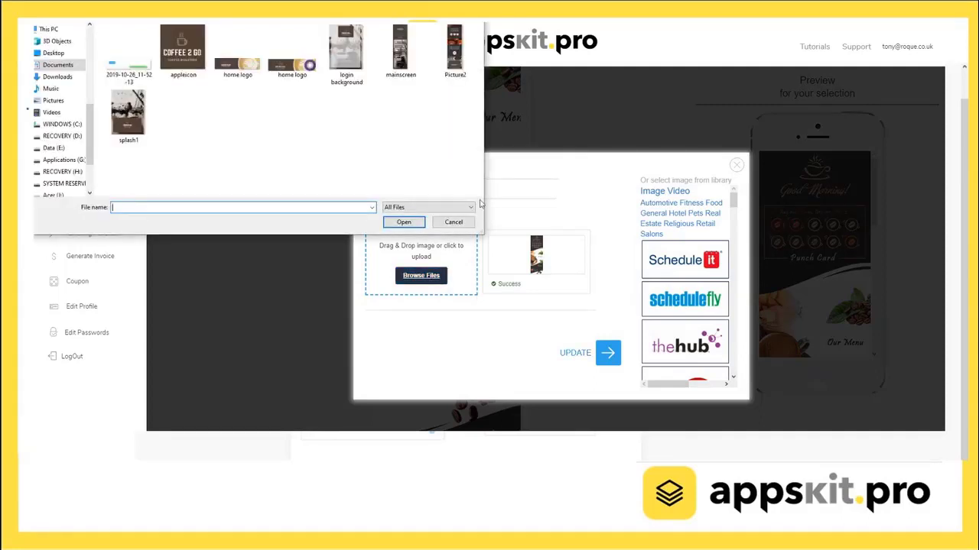
pyautogui.click(398, 48)
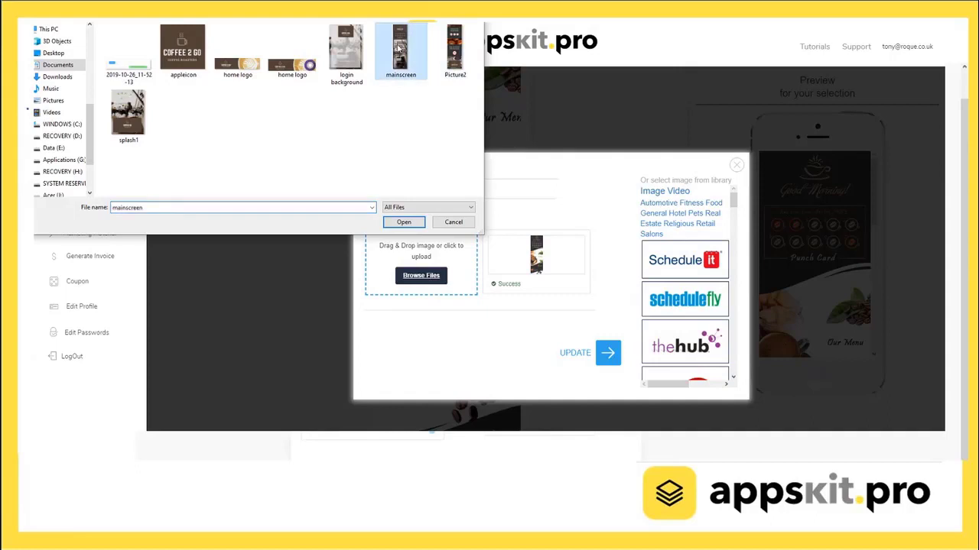
pyautogui.click(403, 223)
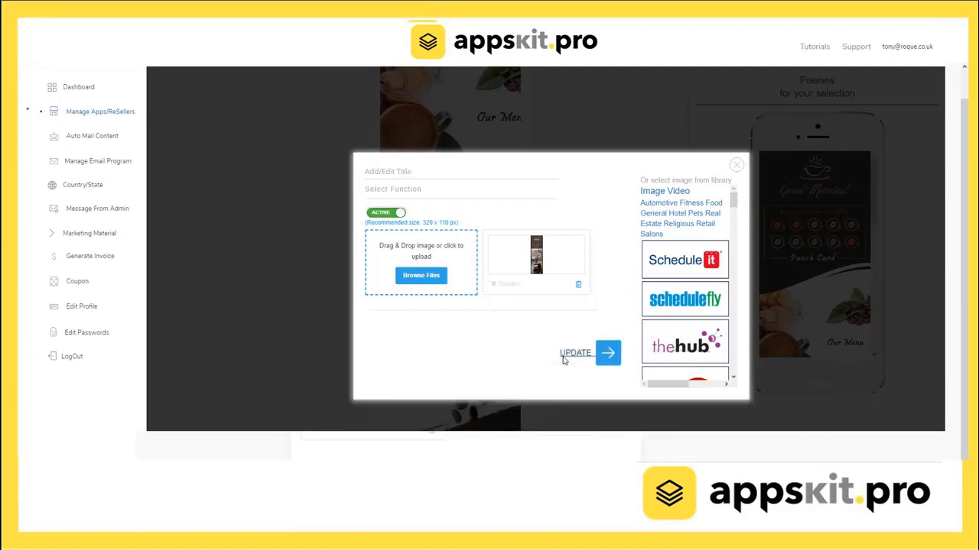
pyautogui.click(607, 357)
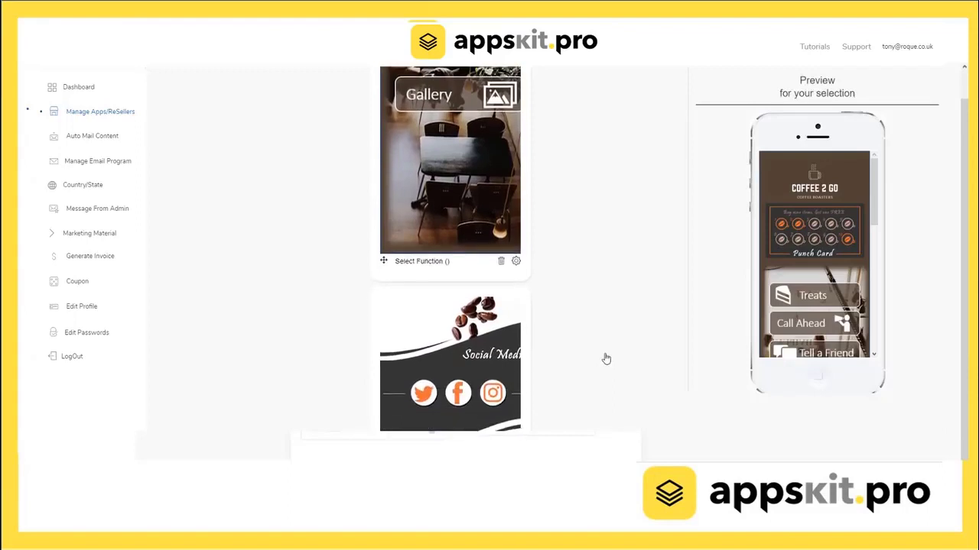
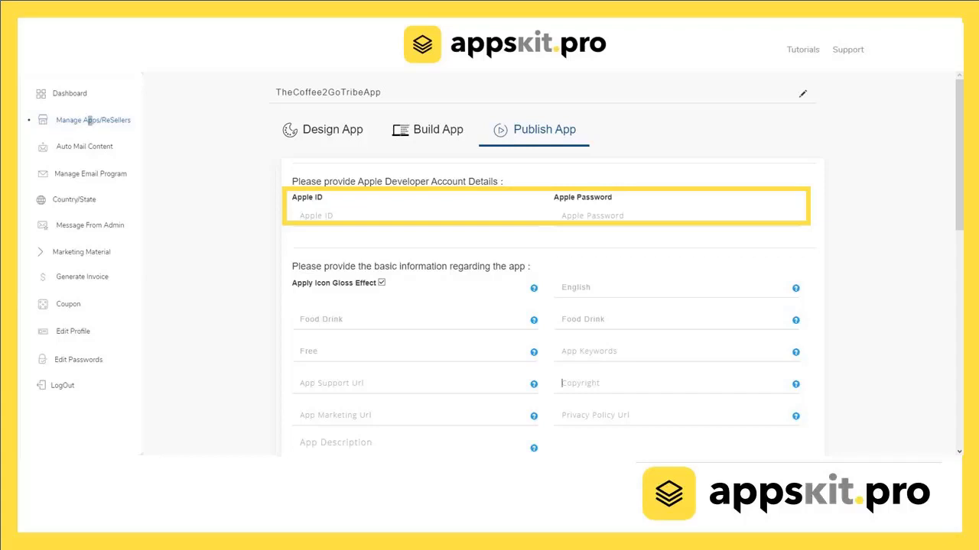
# Choose Food Drink as primary category, English as default language and Free as price, leaving secondary category unset.
pyautogui.click(368, 321)
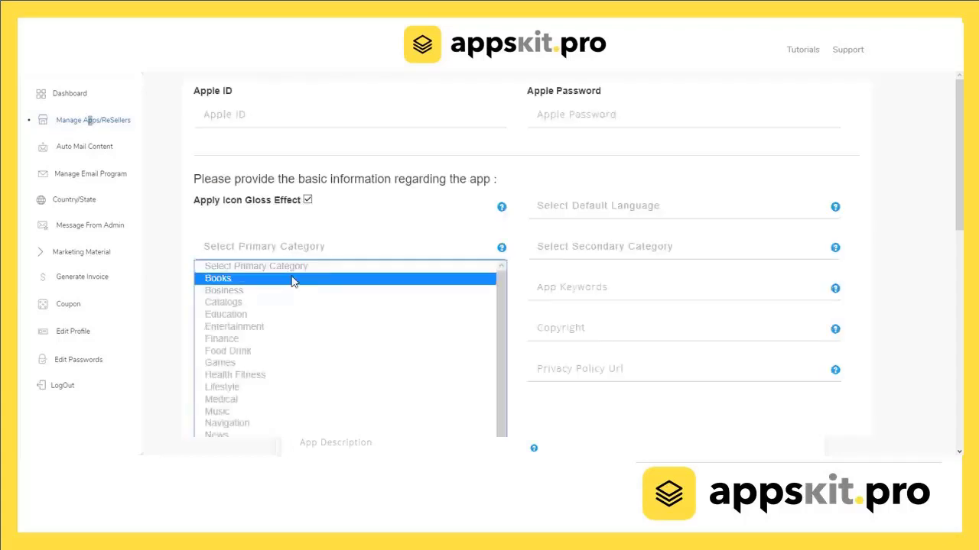
pyautogui.scroll(-3, 349, 397)
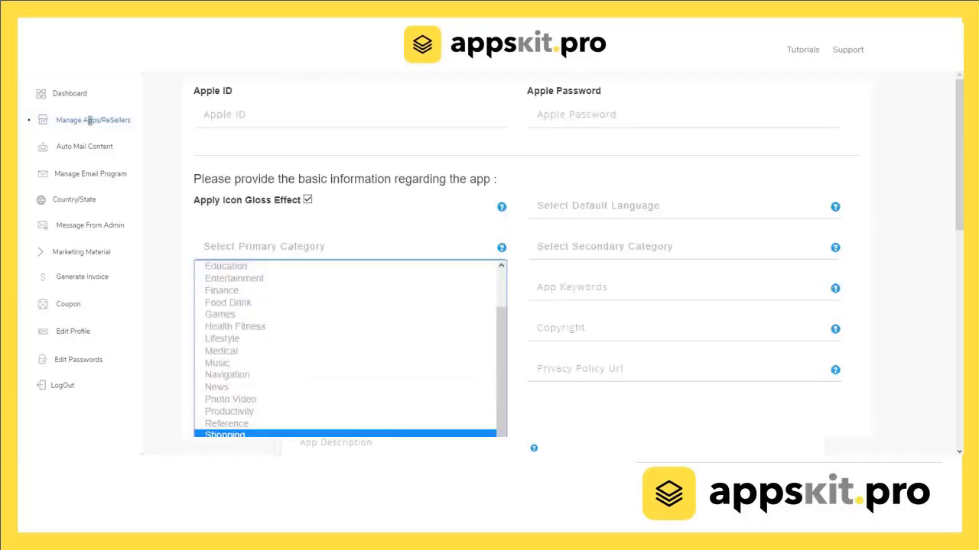
pyautogui.scroll(3, 350, 415)
pyautogui.click(245, 352)
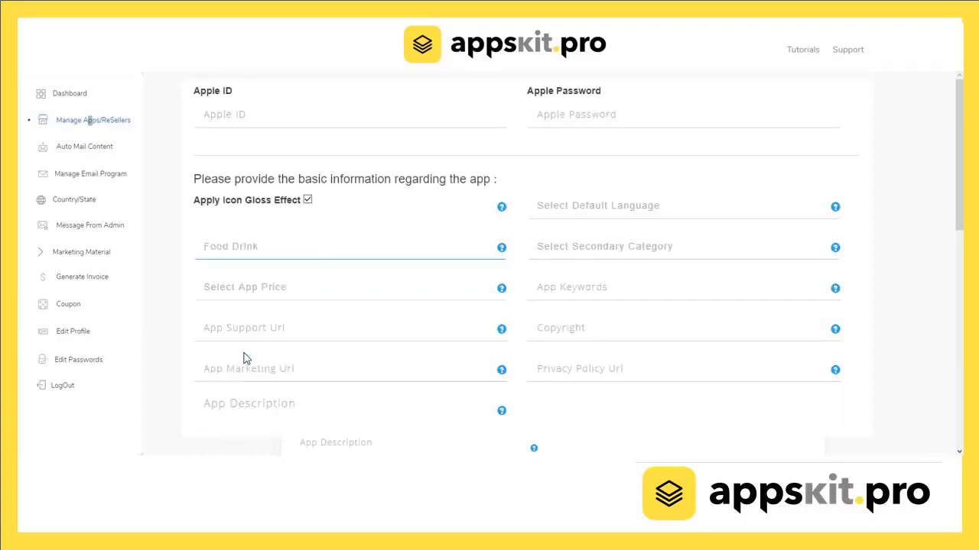
pyautogui.click(625, 252)
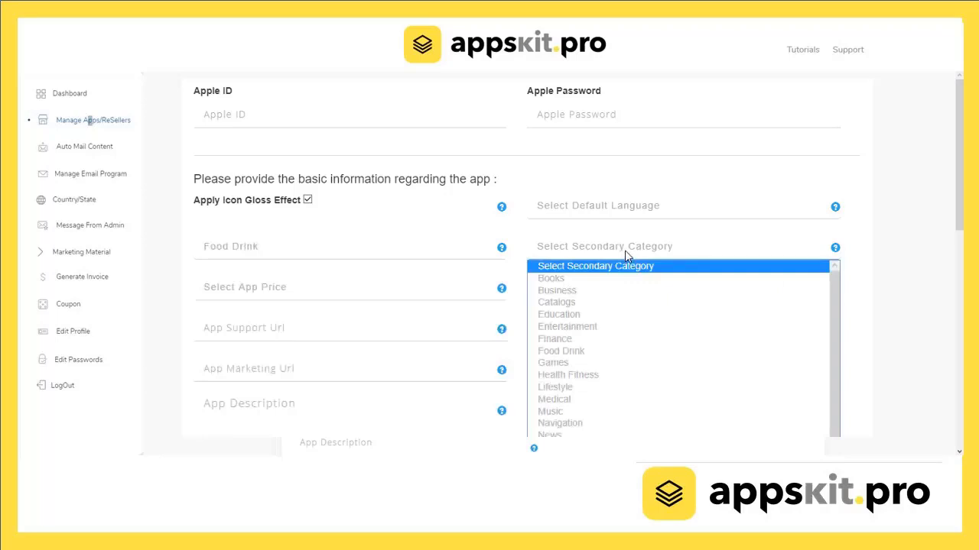
pyautogui.click(625, 252)
pyautogui.click(619, 209)
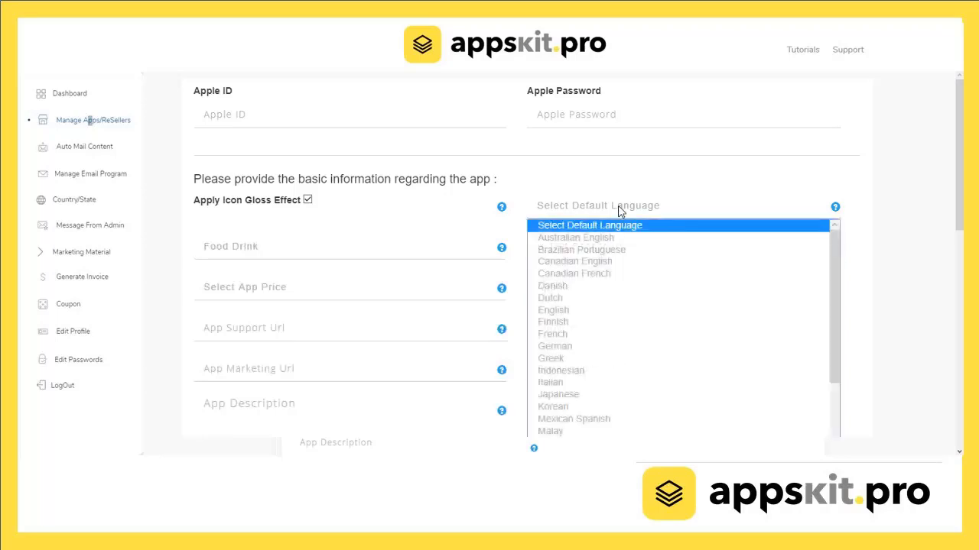
pyautogui.click(584, 313)
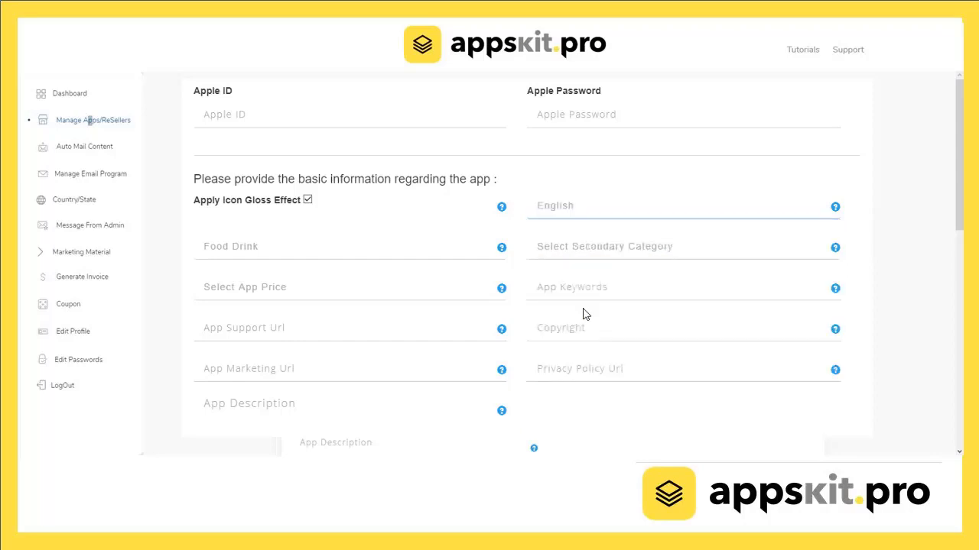
pyautogui.click(291, 294)
pyautogui.click(220, 321)
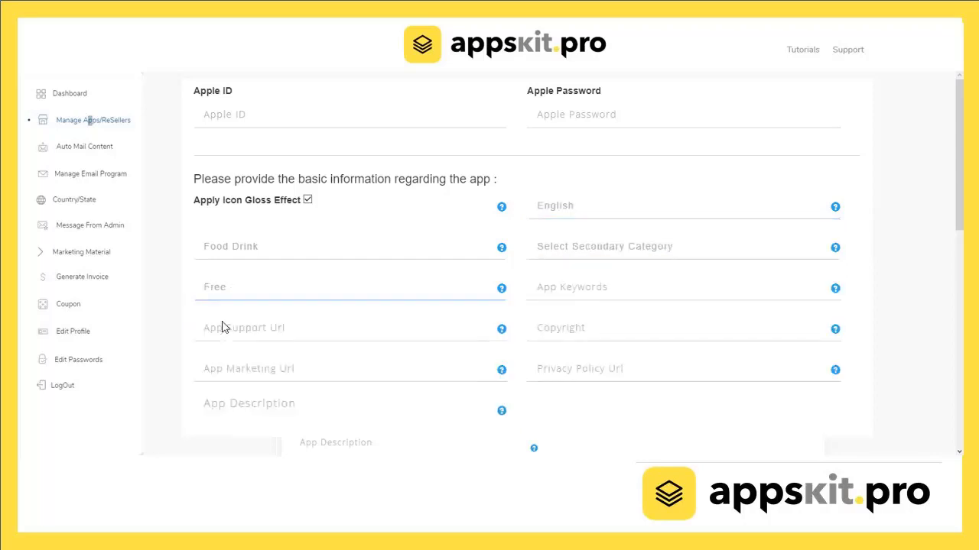
# Enter keywords 'coffee, coffee2gotribe', the support e-mail address and copyright 'copyright 2019 coffee 2 go company'.
pyautogui.click(557, 286)
pyautogui.write('co')
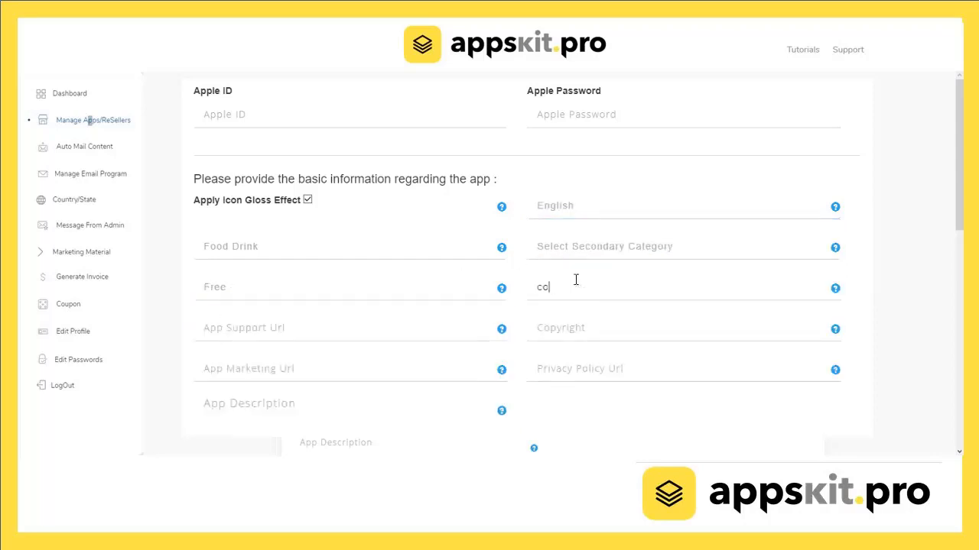
pyautogui.write('ffee, coffee2gotribe')
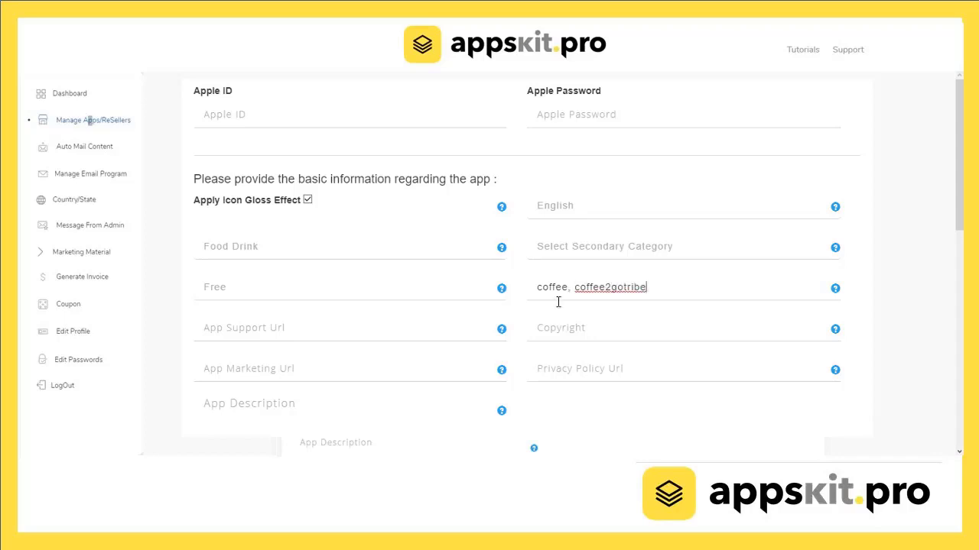
pyautogui.click(344, 330)
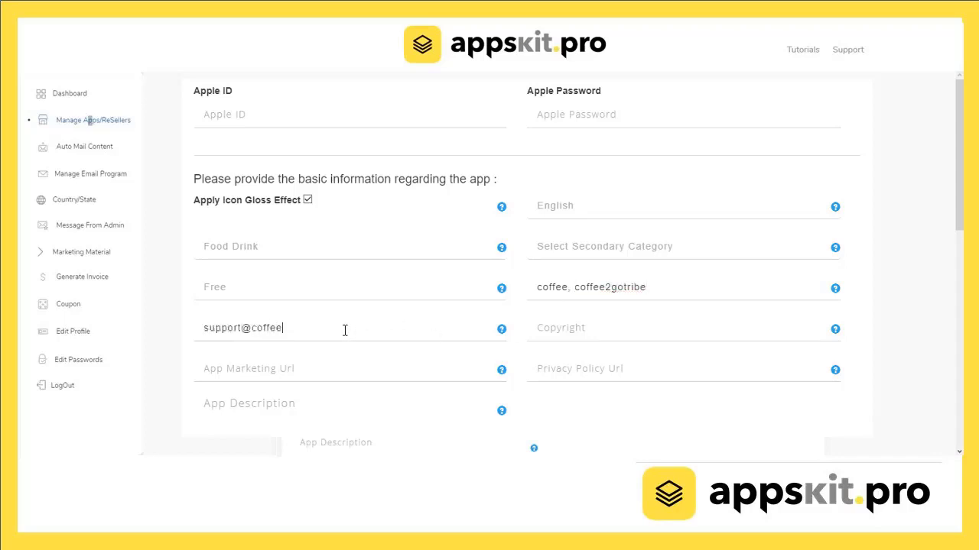
pyautogui.moveTo(345, 331); pyautogui.dragTo(204, 330)
pyautogui.hotkey('ctrl', 'c')
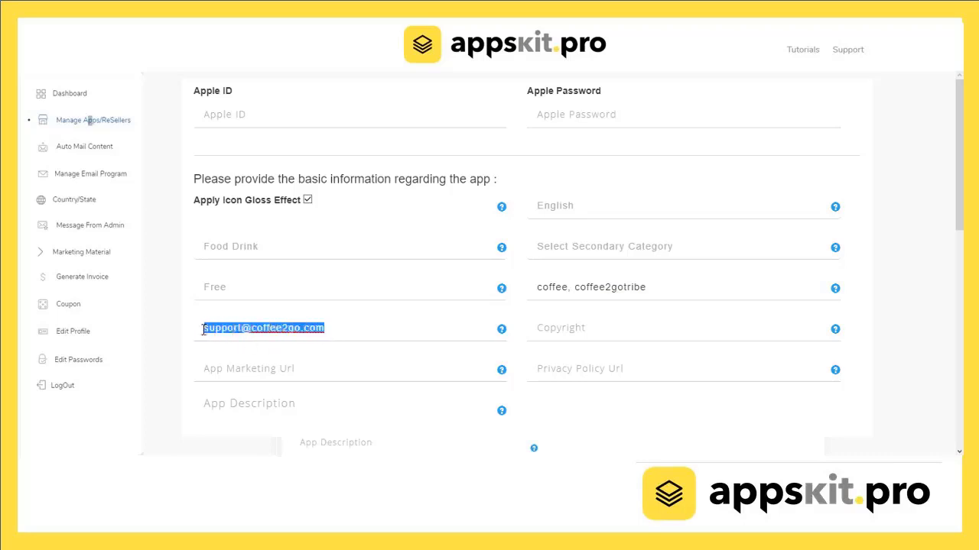
pyautogui.click(549, 330)
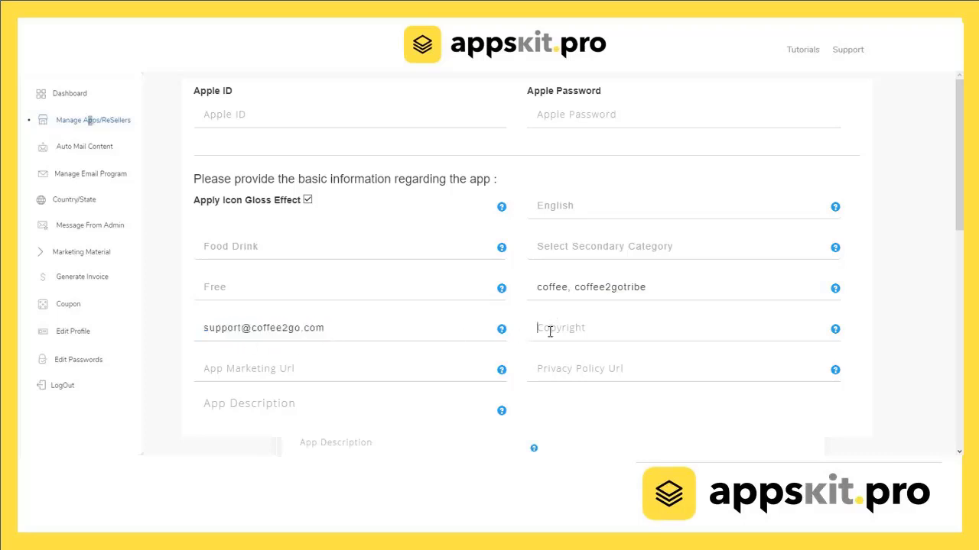
pyautogui.write('copyright 2019 coffee')
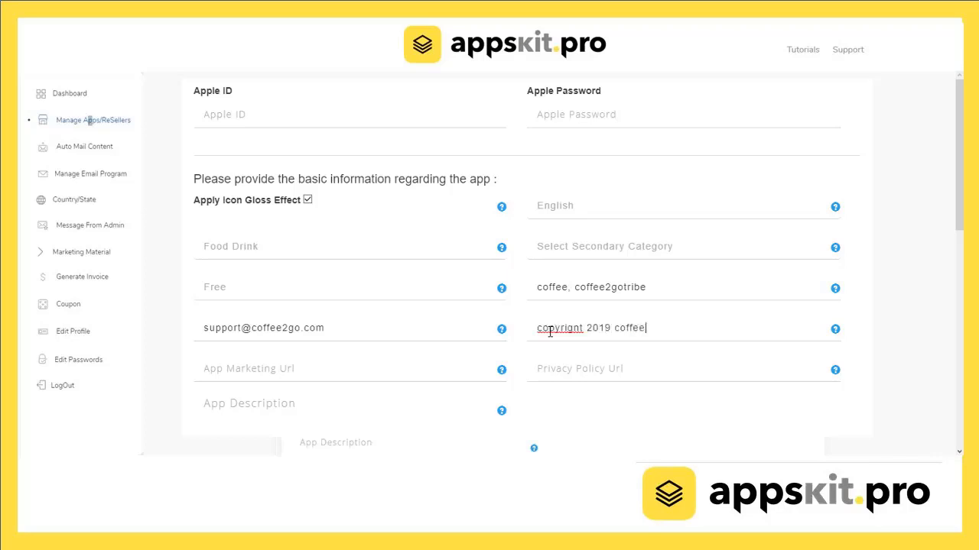
pyautogui.write(' 2 go company')
pyautogui.click(334, 372)
pyautogui.hotkey('ctrl', 'v')
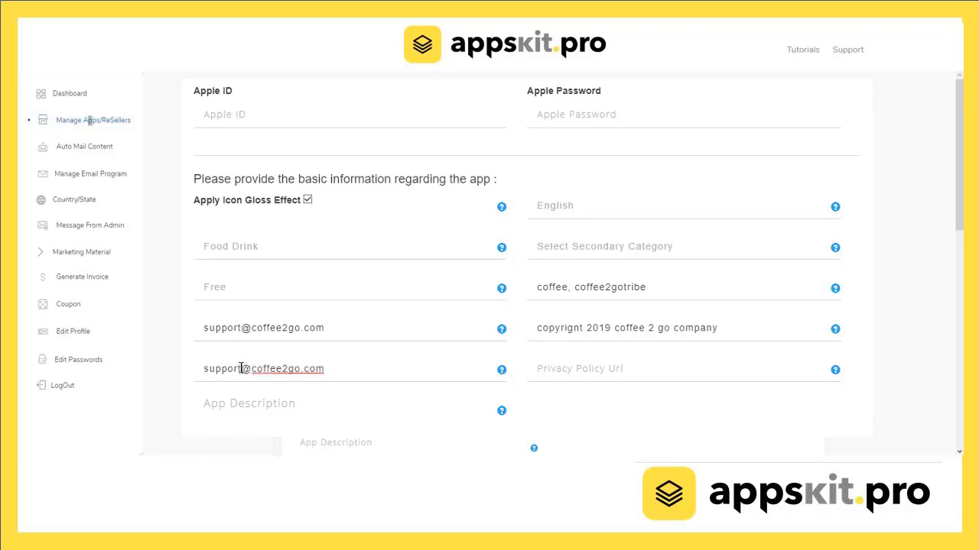
pyautogui.moveTo(241, 368); pyautogui.dragTo(238, 368)
pyautogui.hotkey('ctrl', 'a')
pyautogui.press('BackSpace')
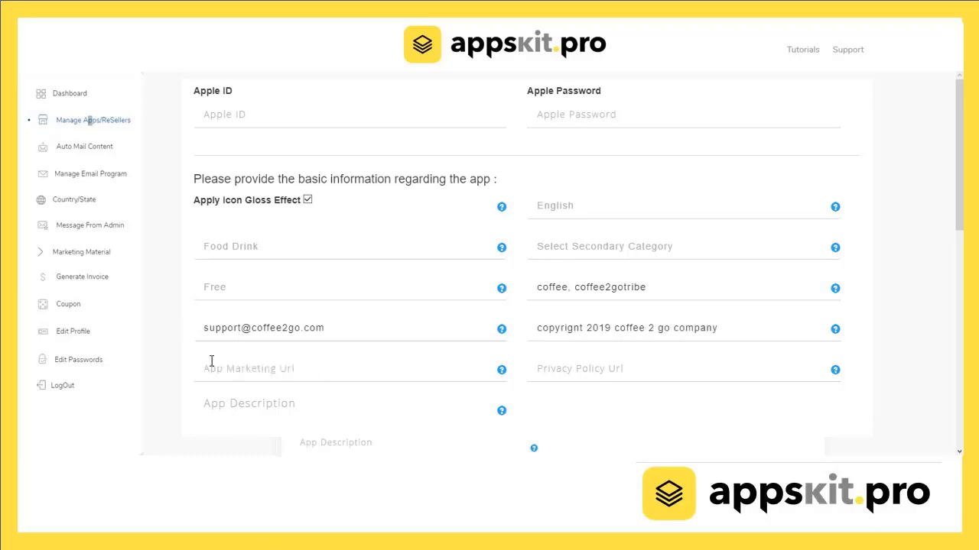
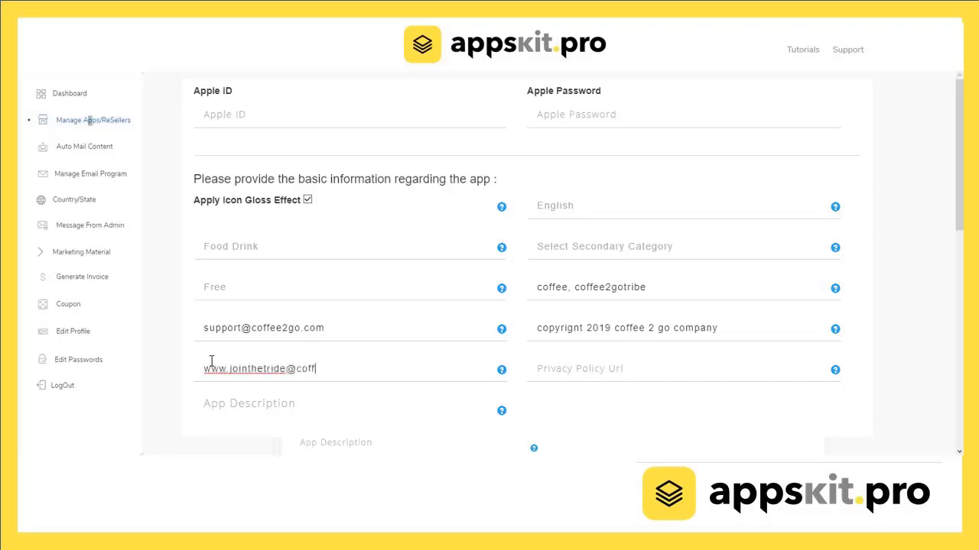
pyautogui.moveTo(387, 368); pyautogui.dragTo(230, 361)
pyautogui.hotkey('ctrl', 'c')
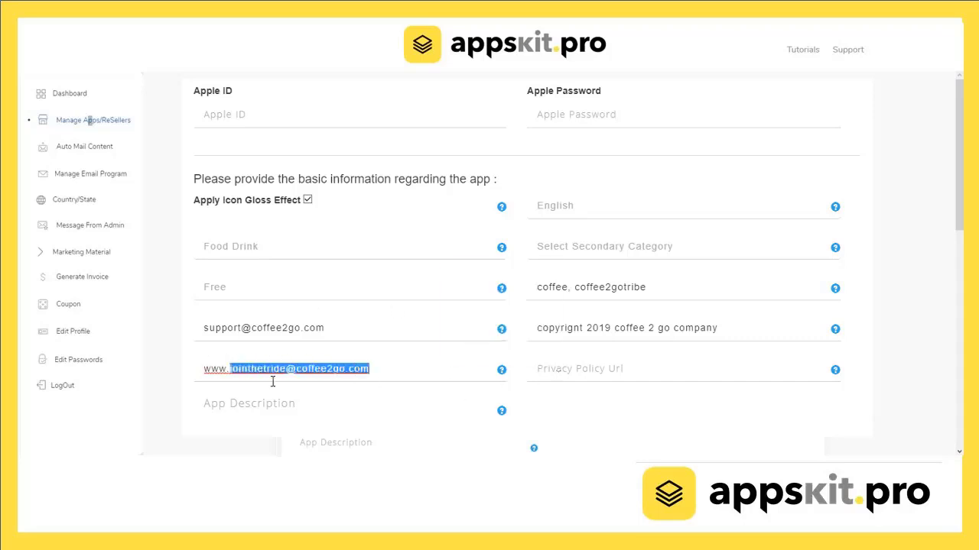
pyautogui.click(280, 370)
pyautogui.press('BackSpace')
pyautogui.write('b')
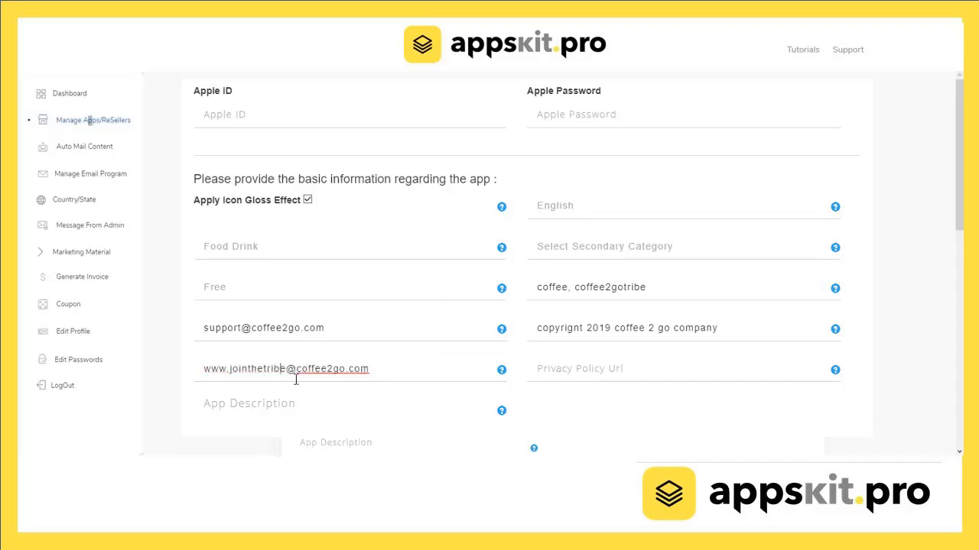
# Set the privacy policy URL to privacywww.coffee2go.com, replacing the @ with a dot.
pyautogui.click(543, 370)
pyautogui.write('privacy')
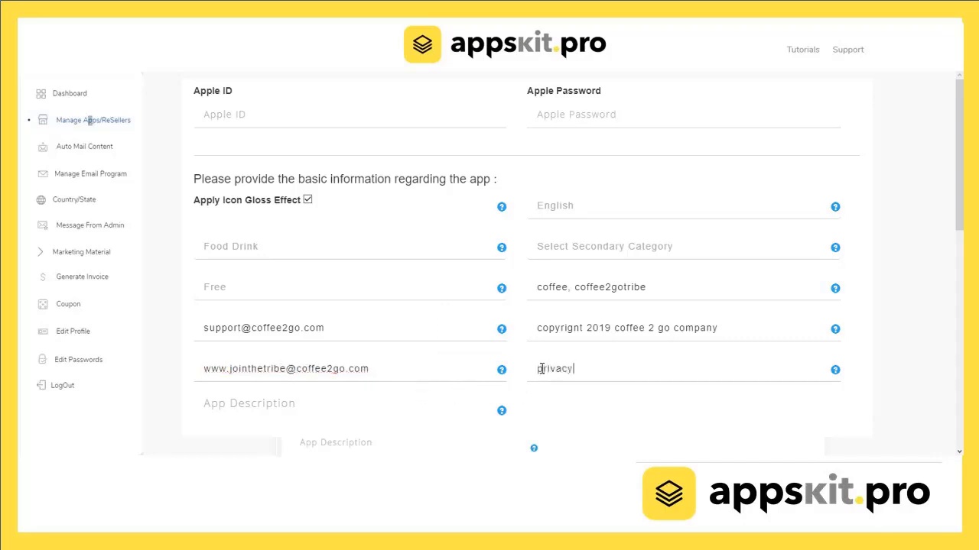
pyautogui.hotkey('ctrl', 'v')
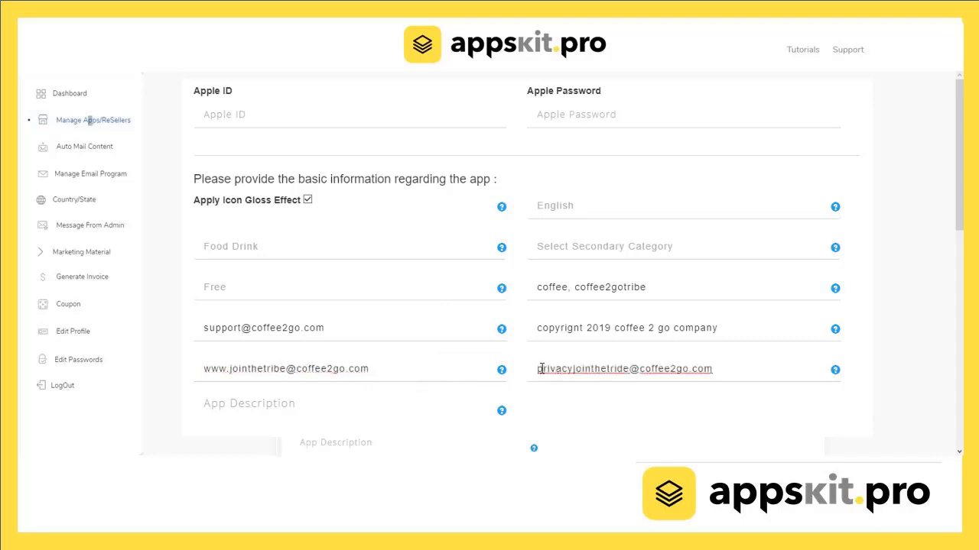
pyautogui.press('BackSpace')
pyautogui.press('BackSpace')
pyautogui.press('BackSpace')
pyautogui.press('BackSpace')
pyautogui.press('BackSpace')
pyautogui.press('BackSpace')
pyautogui.press('BackSpace')
pyautogui.press('BackSpace')
pyautogui.press('BackSpace')
pyautogui.press('BackSpace')
pyautogui.press('BackSpace')
pyautogui.press('BackSpace')
pyautogui.press('BackSpace')
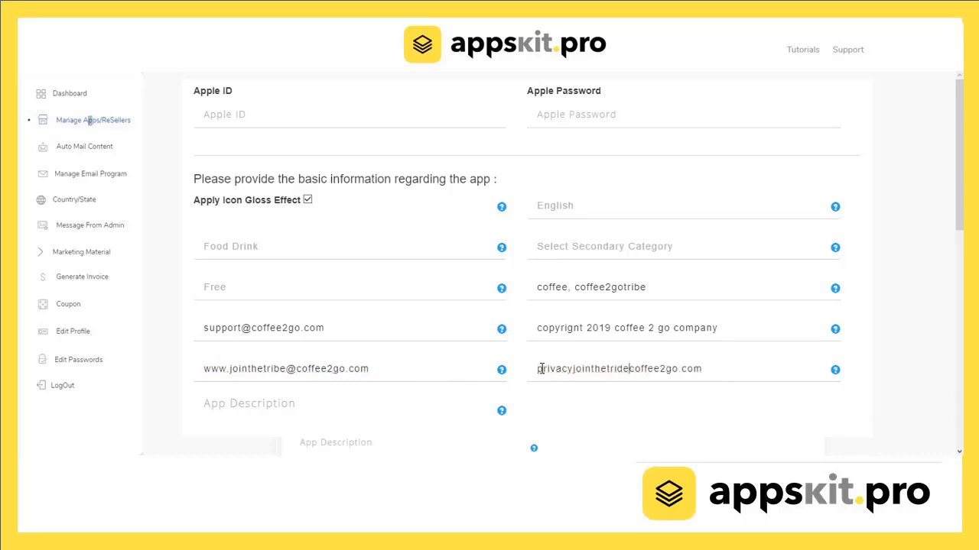
pyautogui.write('www.')
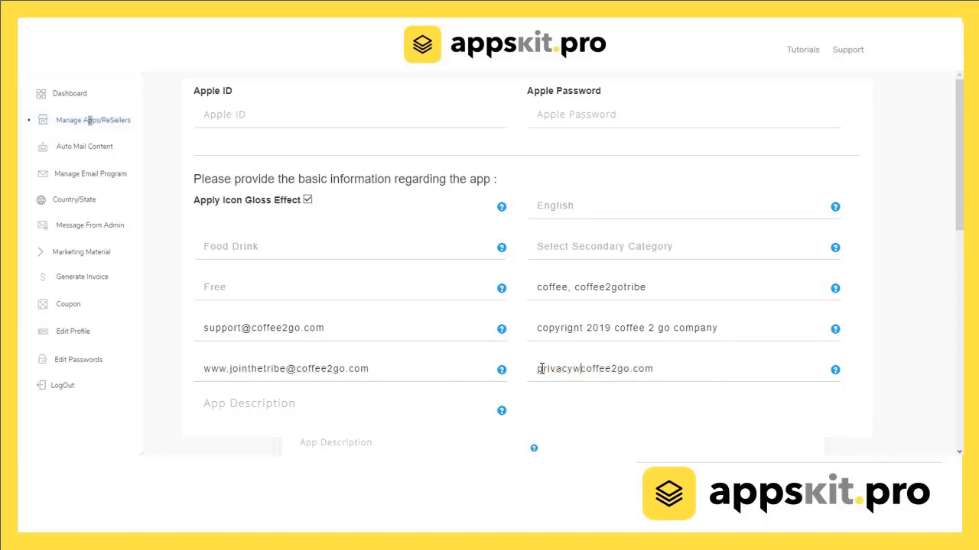
pyautogui.click(299, 370)
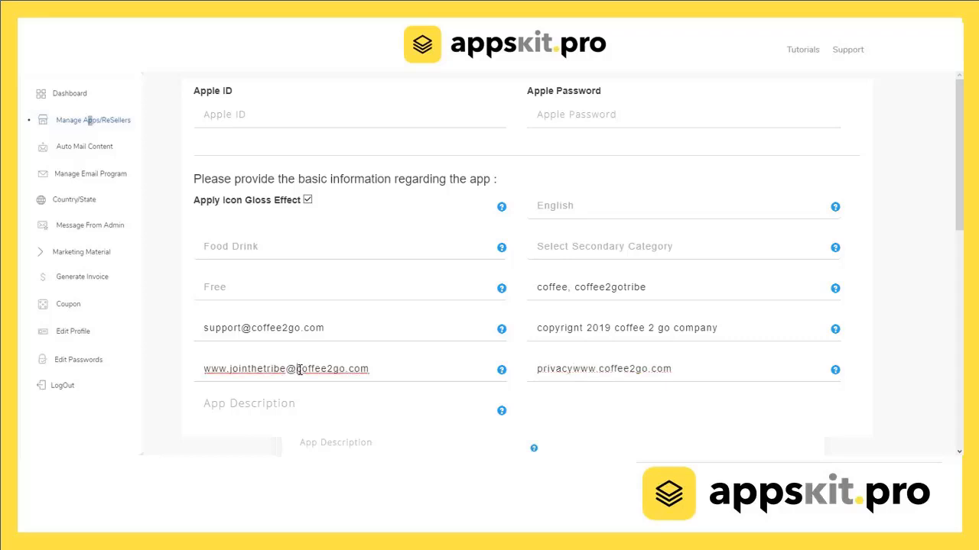
pyautogui.press('BackSpace')
pyautogui.write('.')
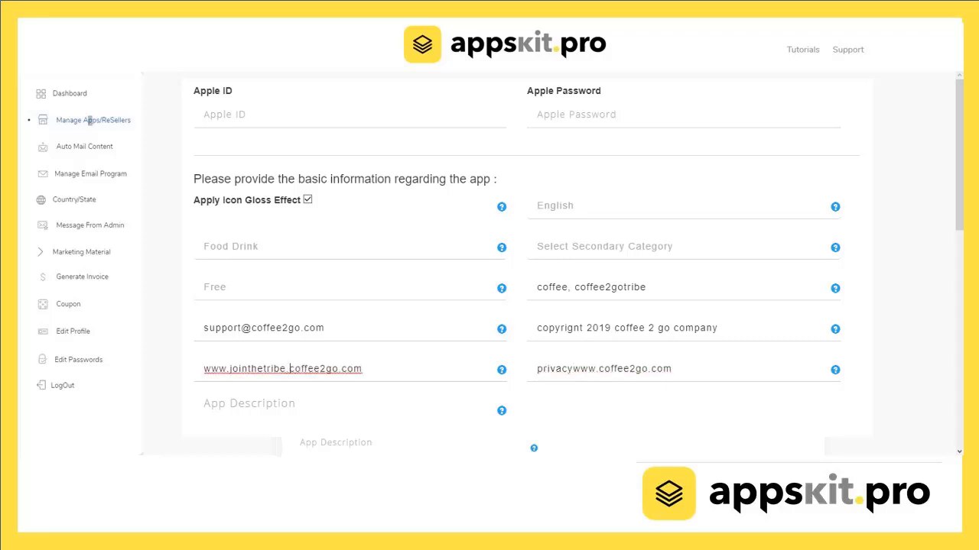
# Write the description 'join our tribe and enjoy free coffee, advance ordering and surprise rewords', fixing 'surptose'.
pyautogui.scroll(-3, 349, 170)
pyautogui.click(279, 222)
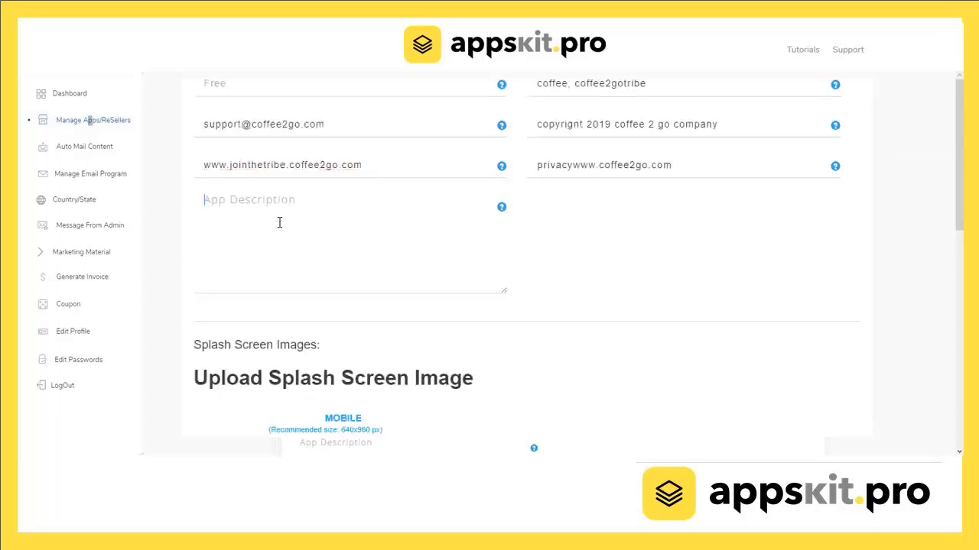
pyautogui.write('join our tribe and enjo')
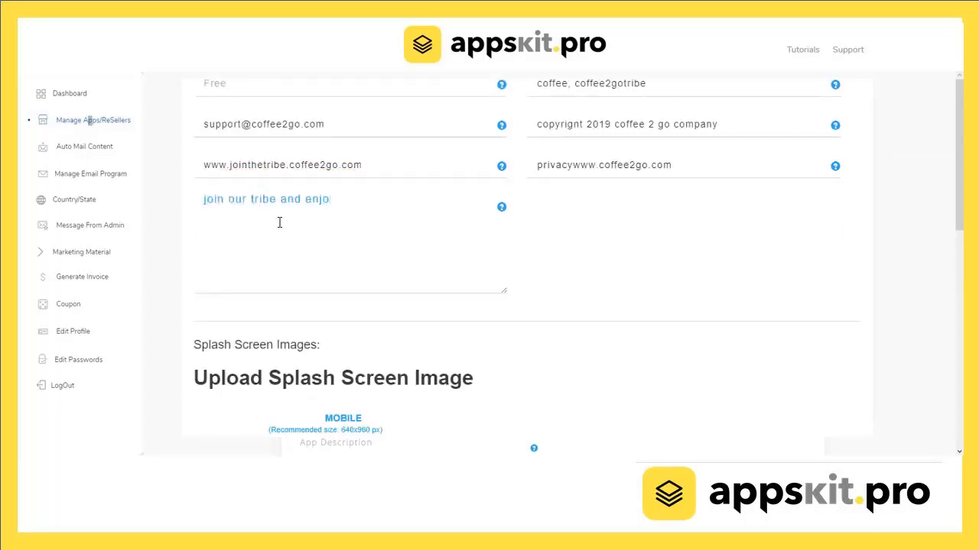
pyautogui.write('y free coffee, advance ordering')
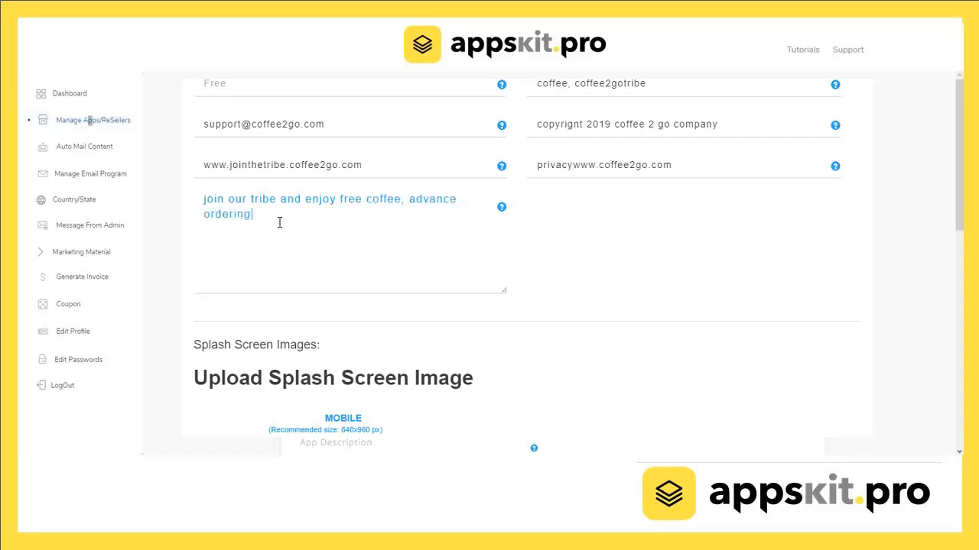
pyautogui.write(' and surptose rewords')
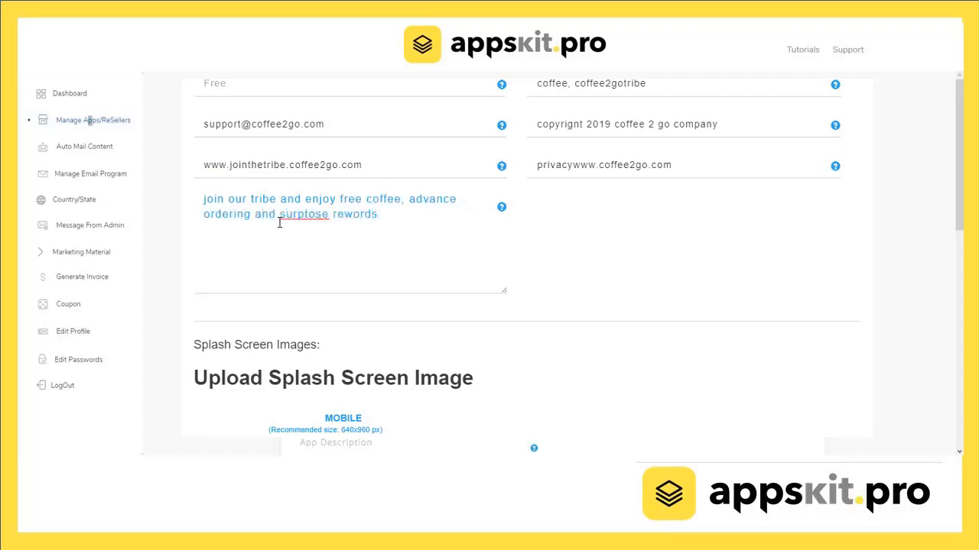
pyautogui.rightClick(325, 215)
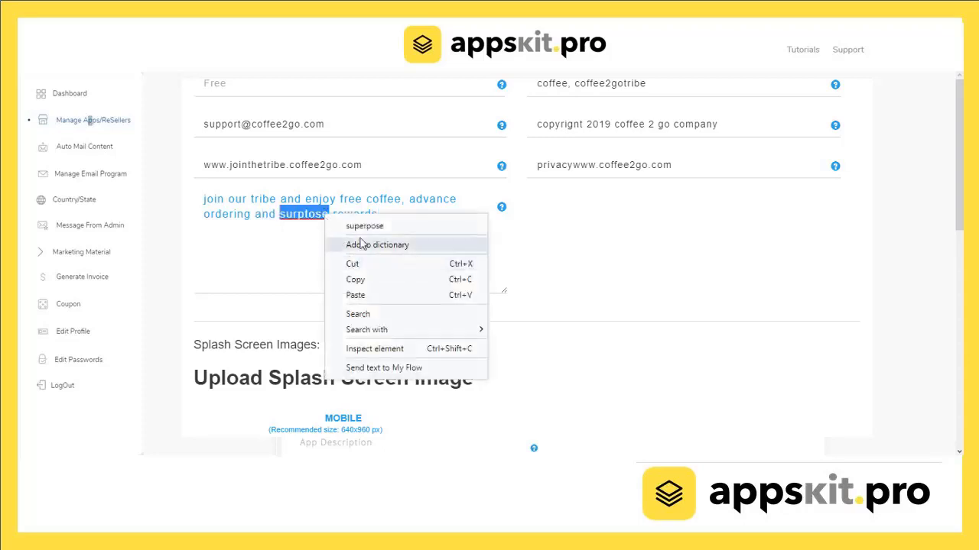
pyautogui.click(331, 221)
pyautogui.press('BackSpace')
pyautogui.press('BackSpace')
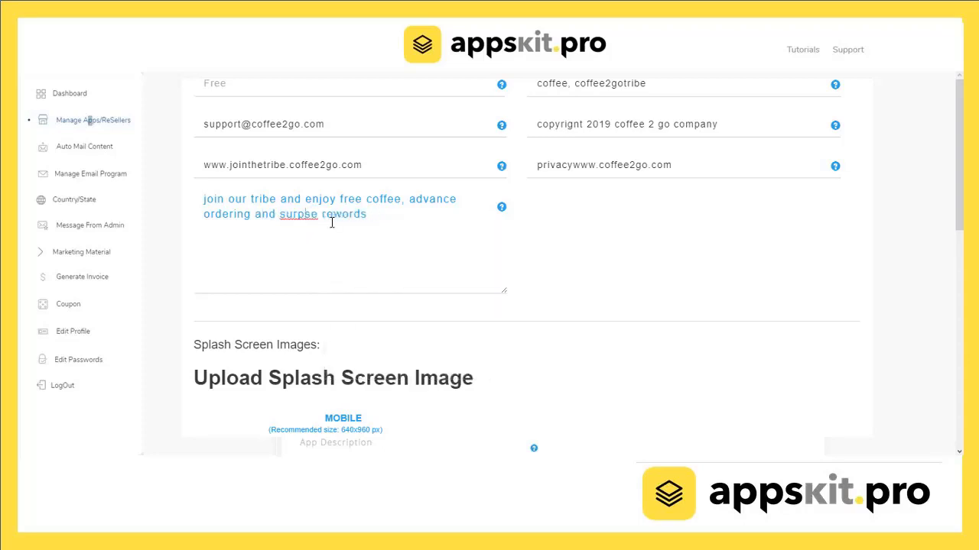
pyautogui.write('ri')
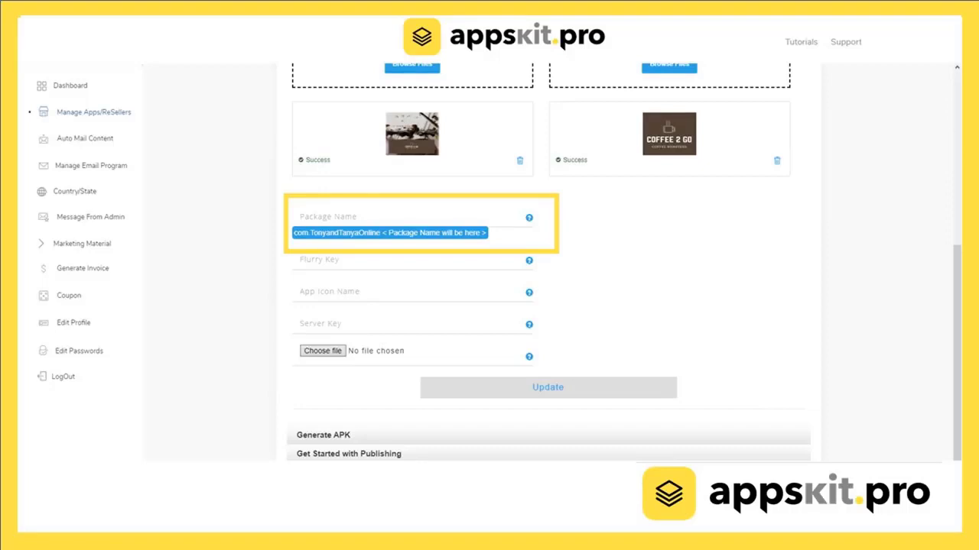
pyautogui.write('coffee_2_go')
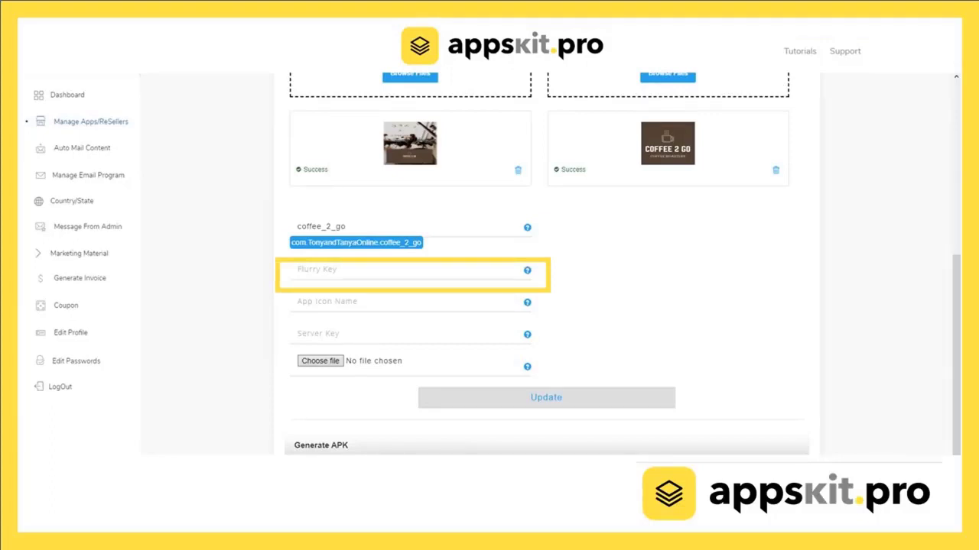
pyautogui.click(321, 269)
pyautogui.write('1234')
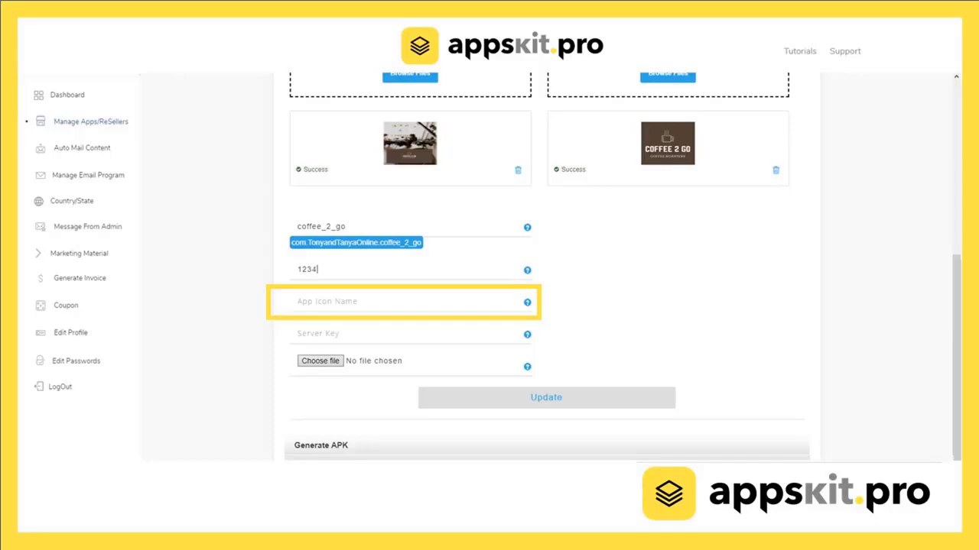
pyautogui.click(329, 302)
pyautogui.write('coffee_2_go')
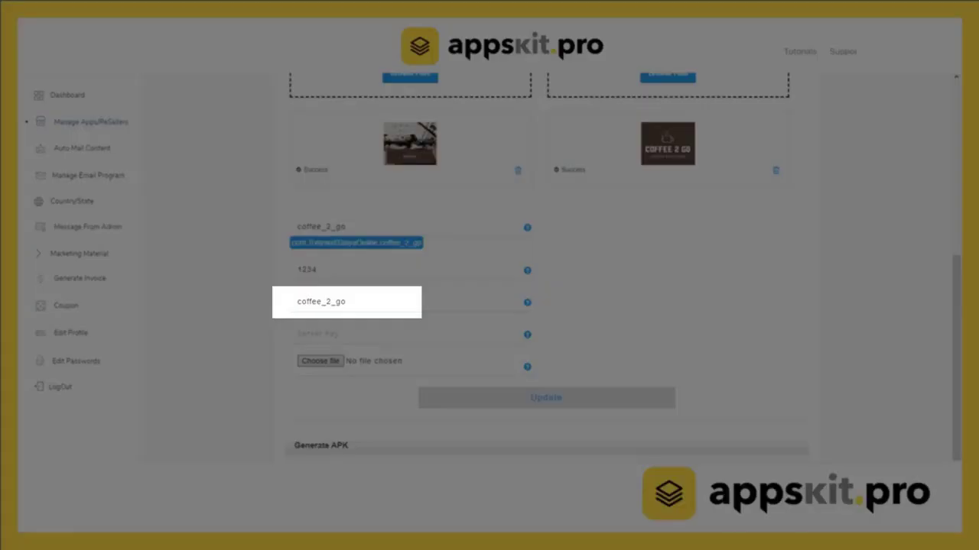
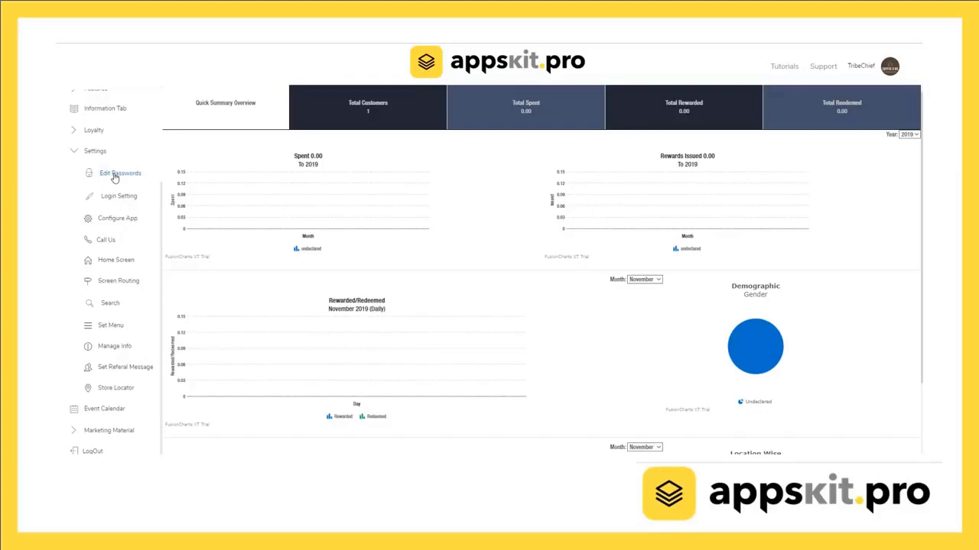
# Pass through Edit Passwords, Login Setting, Configure App and Call Us, ending on Home Screen.
pyautogui.click(115, 174)
pyautogui.scroll(-5, 363, 206)
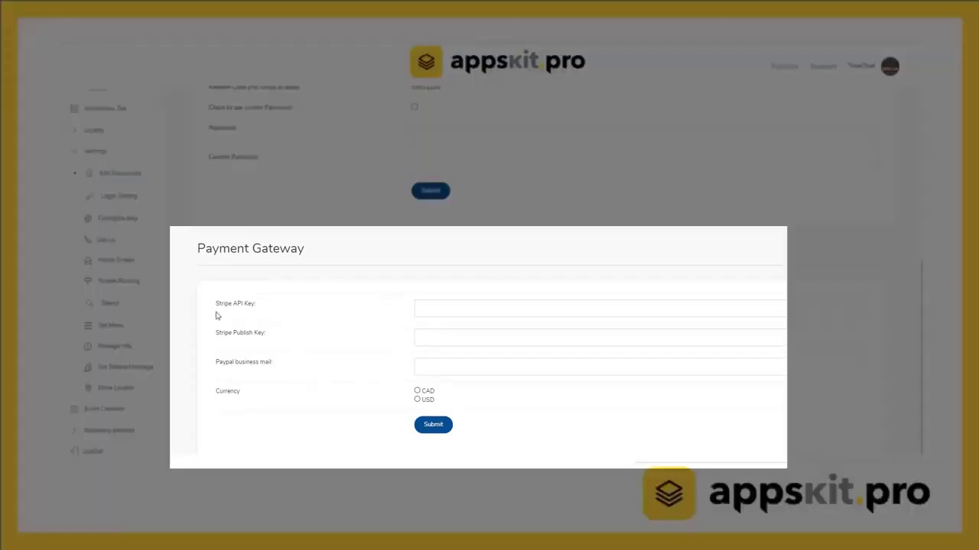
pyautogui.click(126, 198)
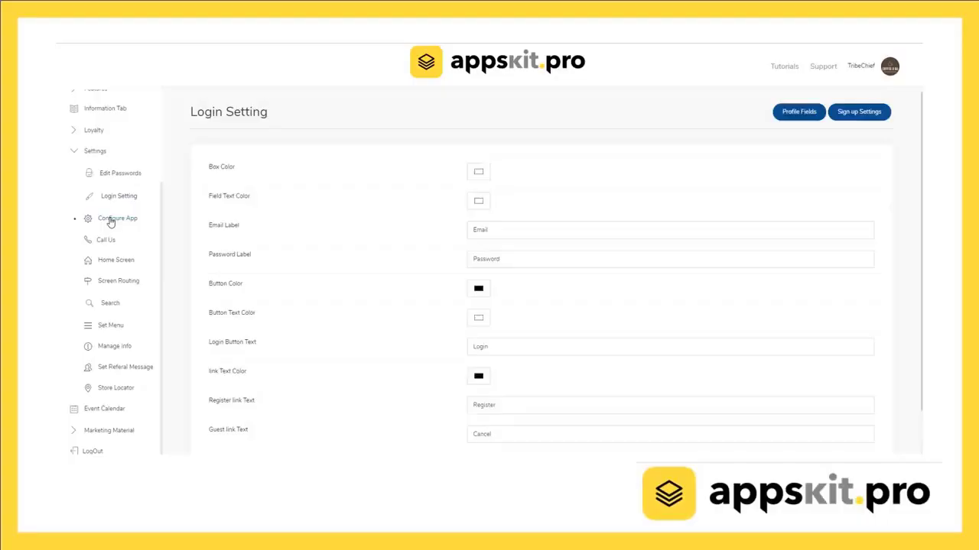
pyautogui.click(111, 220)
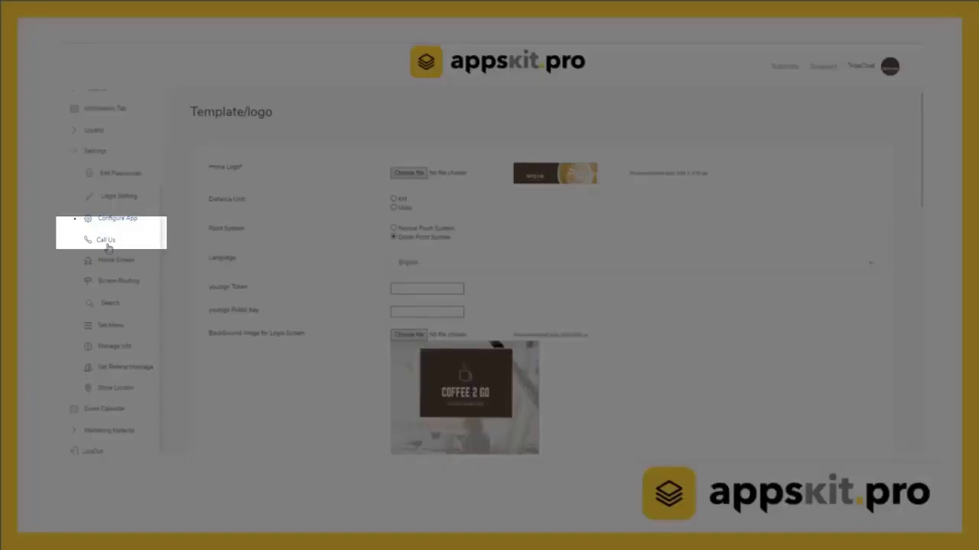
pyautogui.click(106, 240)
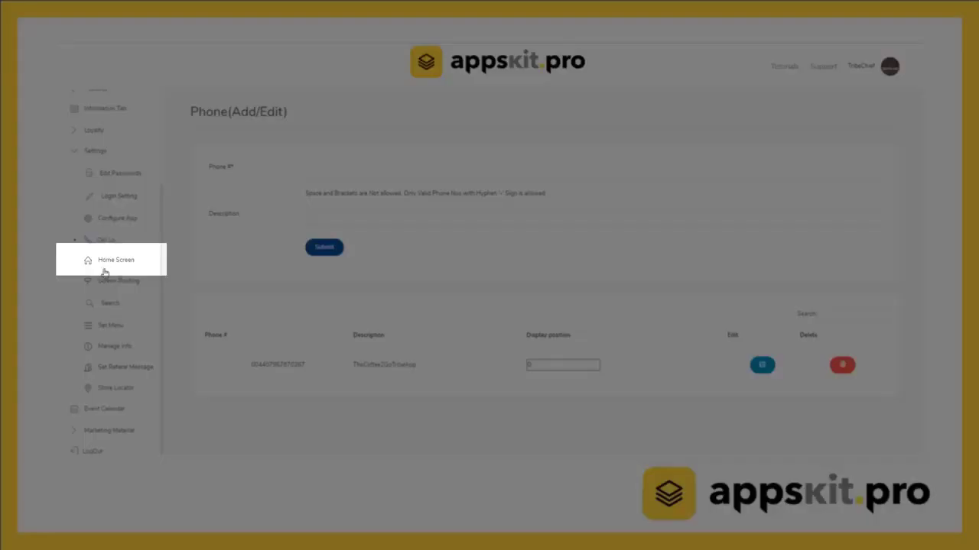
pyautogui.click(107, 262)
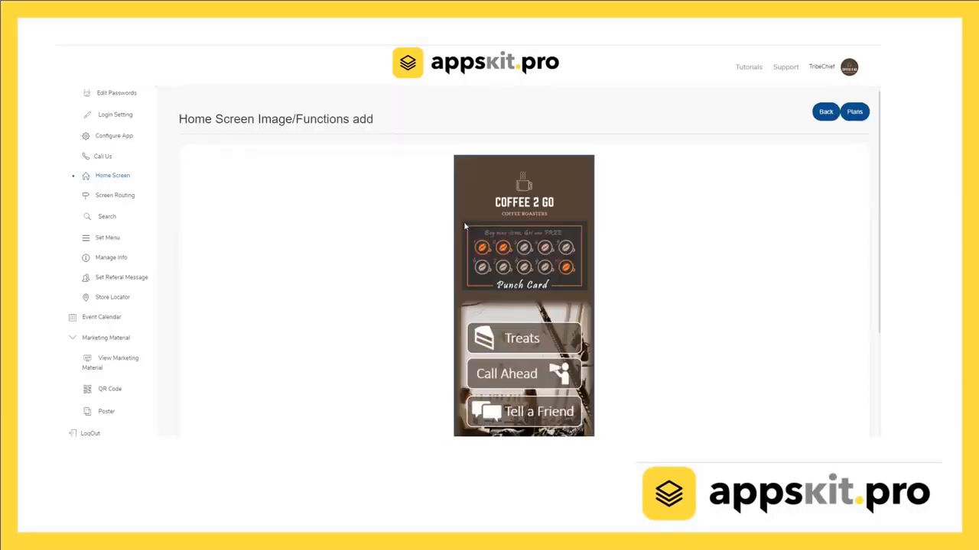
# Add a placeholder over the punch card area titled 'punch card', linked to Punch Card.
pyautogui.moveTo(482, 243); pyautogui.dragTo(586, 291)
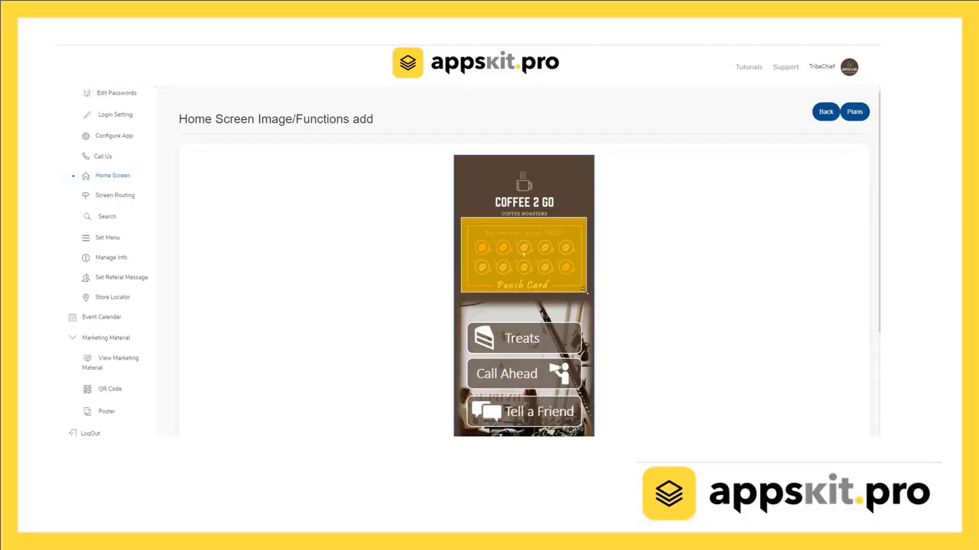
pyautogui.click(499, 260)
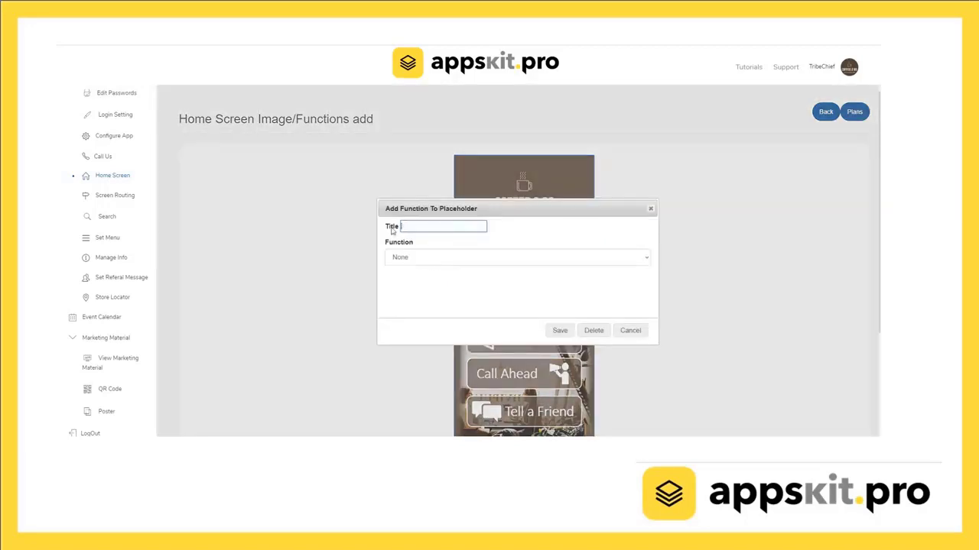
pyautogui.write('punch card')
pyautogui.click(399, 259)
pyautogui.scroll(1, 405, 275)
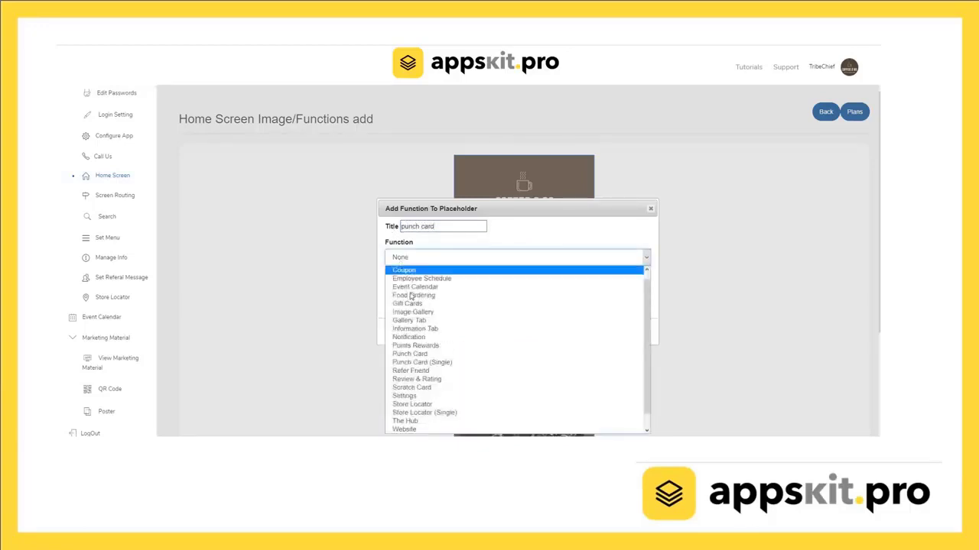
pyautogui.click(413, 356)
pyautogui.click(560, 331)
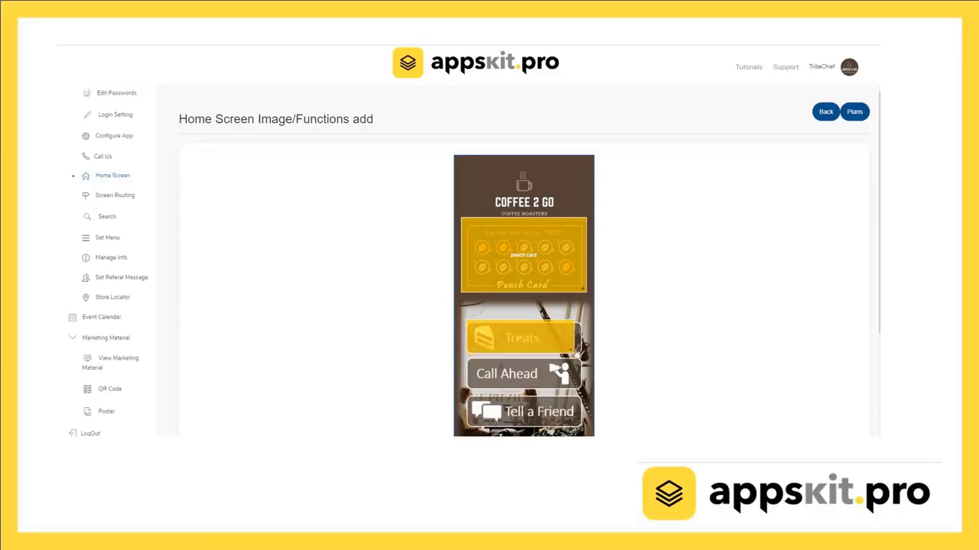
# Retitle the Treats button 'Treats' and link it to the Information Tab function.
pyautogui.click(521, 340)
pyautogui.moveTo(413, 226); pyautogui.dragTo(387, 235)
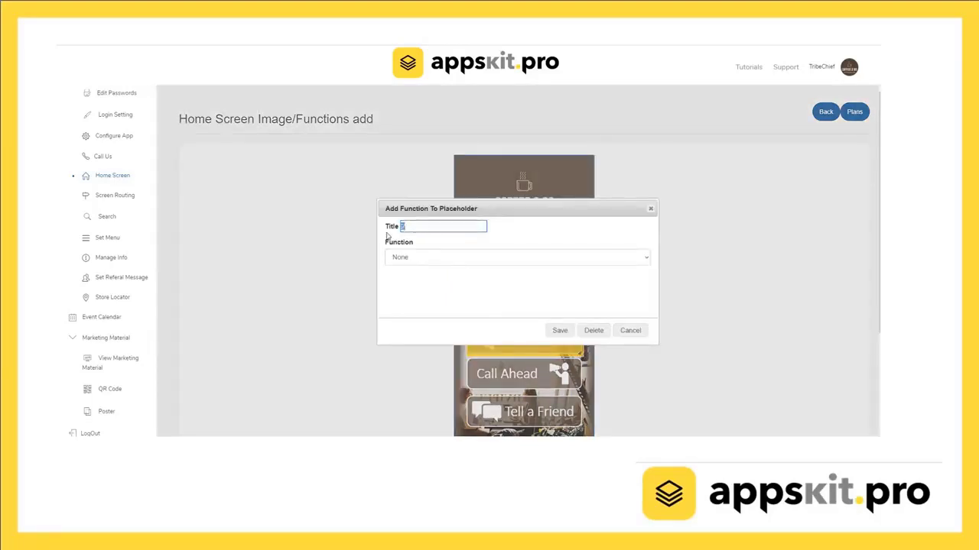
pyautogui.write('Treats')
pyautogui.click(398, 260)
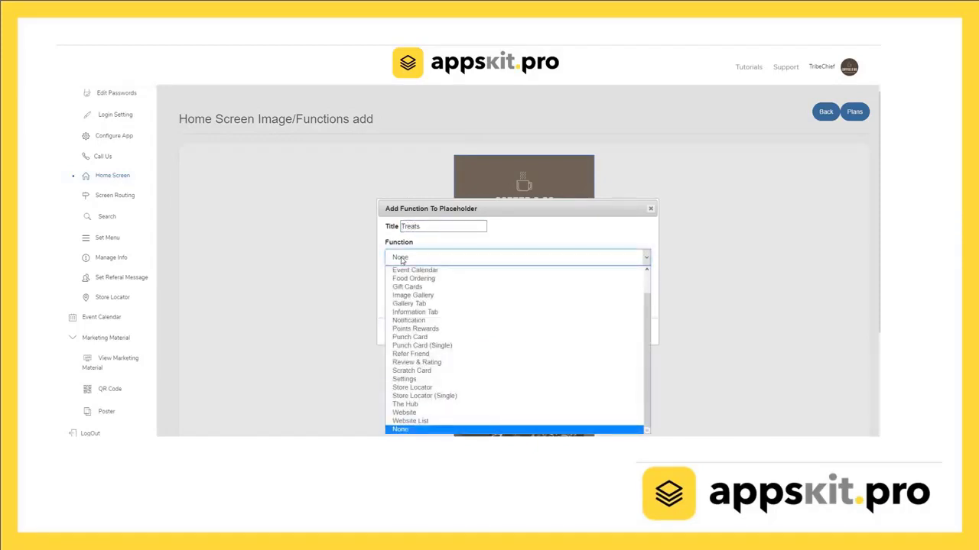
pyautogui.scroll(1, 419, 310)
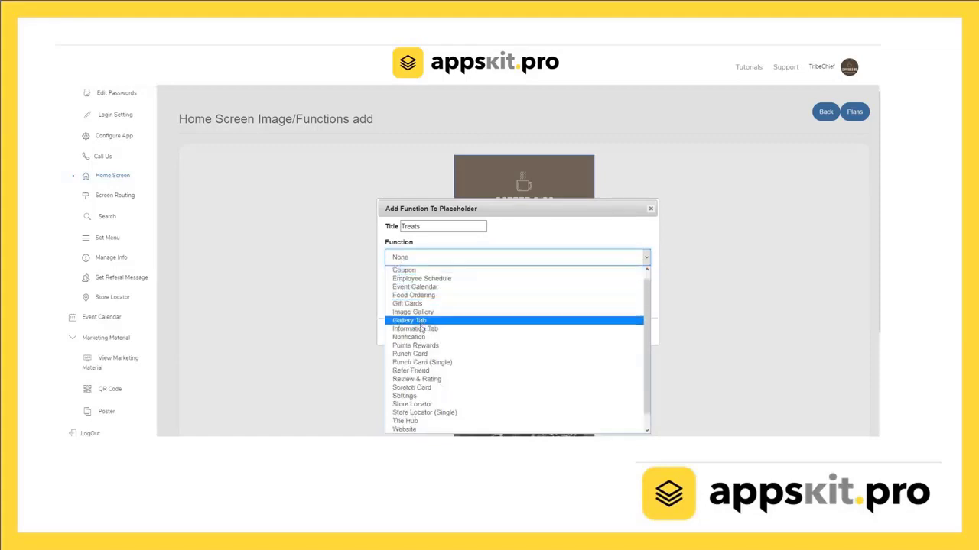
pyautogui.click(421, 329)
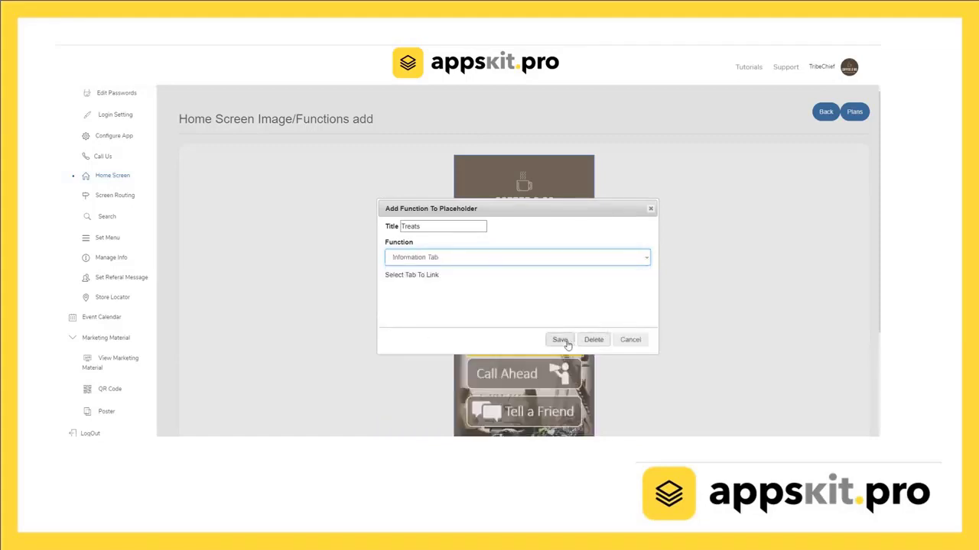
pyautogui.click(563, 345)
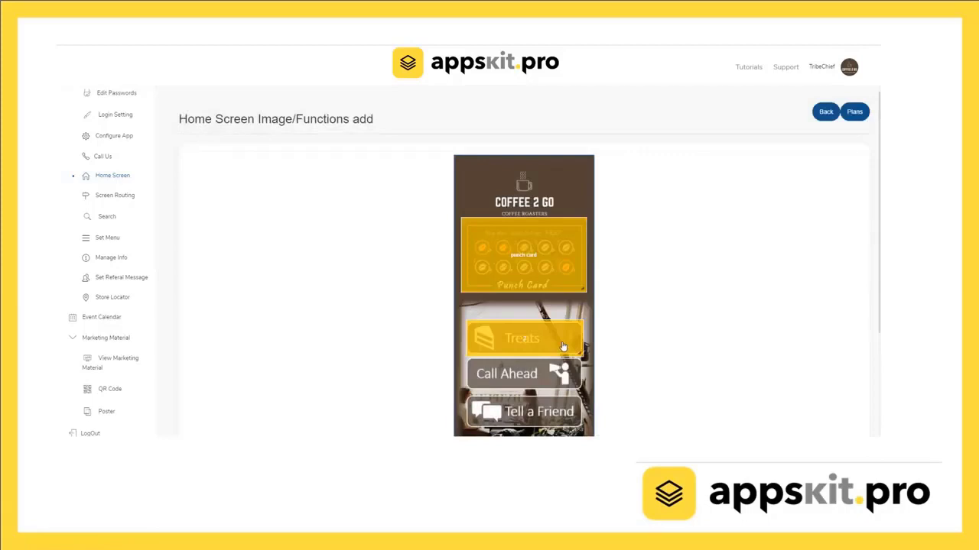
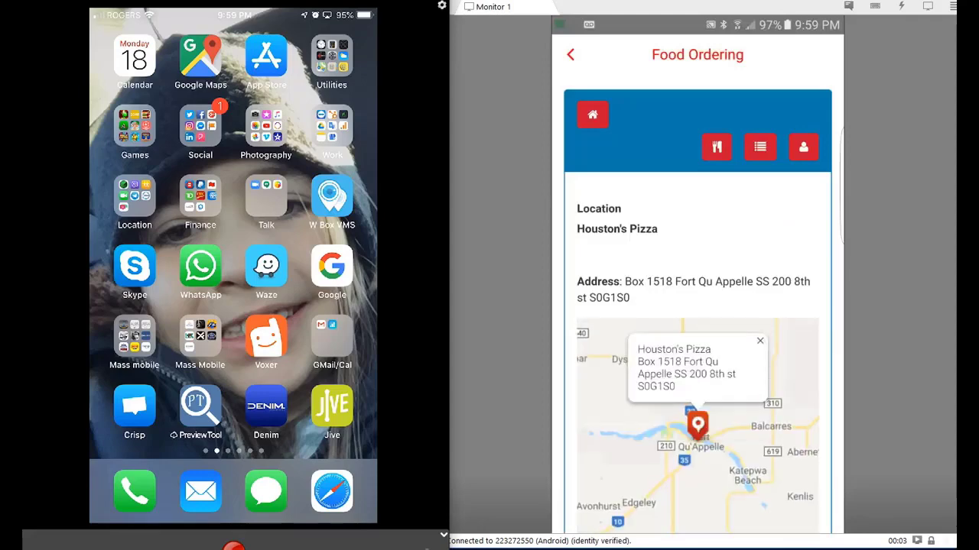
# Add a 13 Inch All Dressed pizza from the Pizzas category to the cart.
pyautogui.scroll(-5, 697, 306)
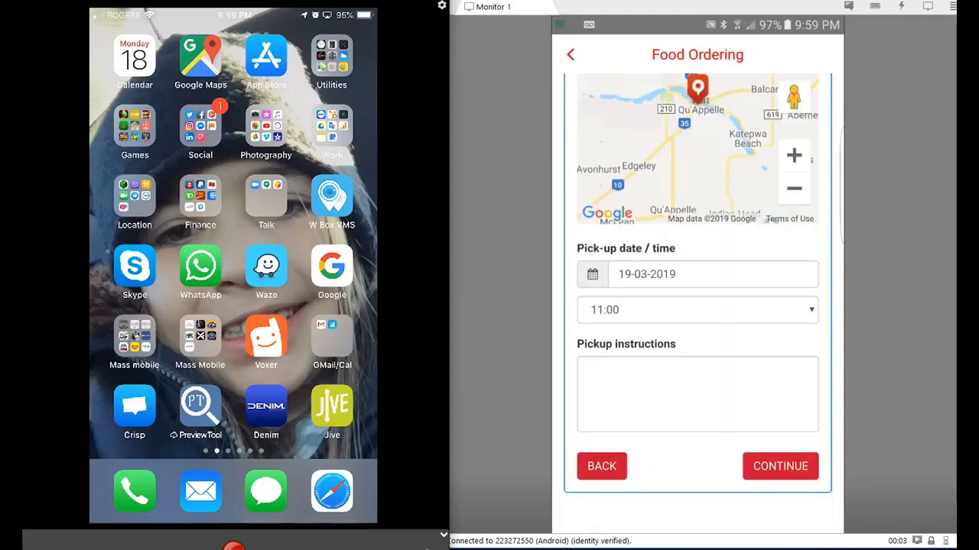
pyautogui.scroll(4, 697, 306)
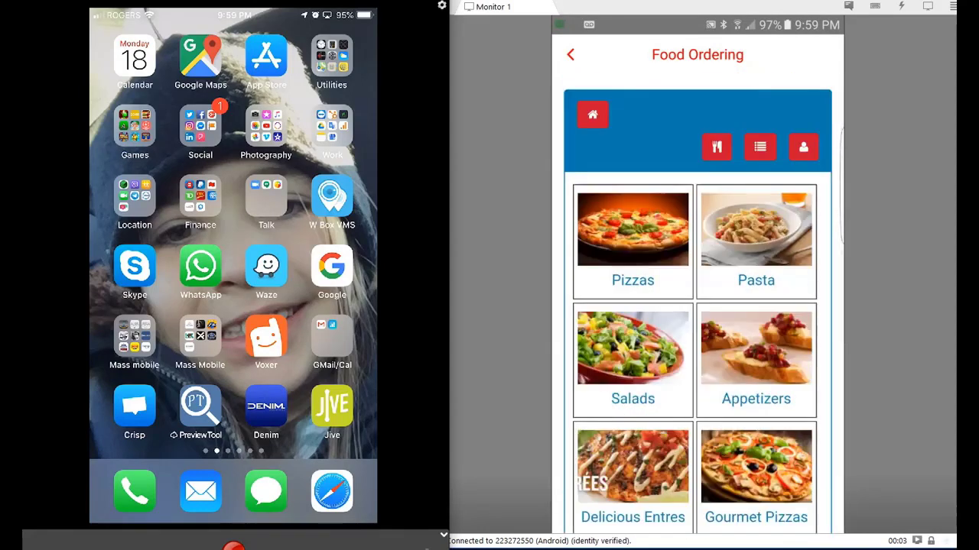
pyautogui.click(632, 245)
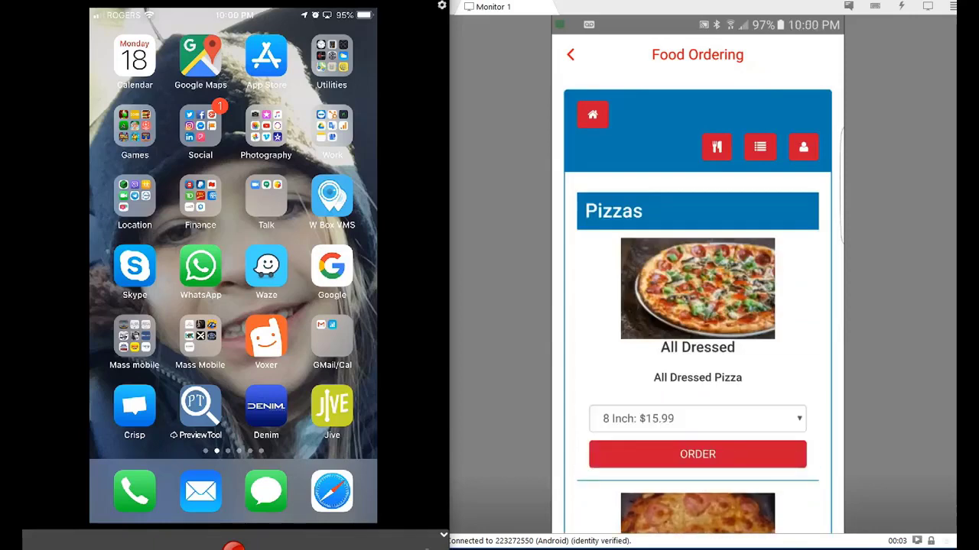
pyautogui.scroll(-2, 697, 306)
pyautogui.click(697, 330)
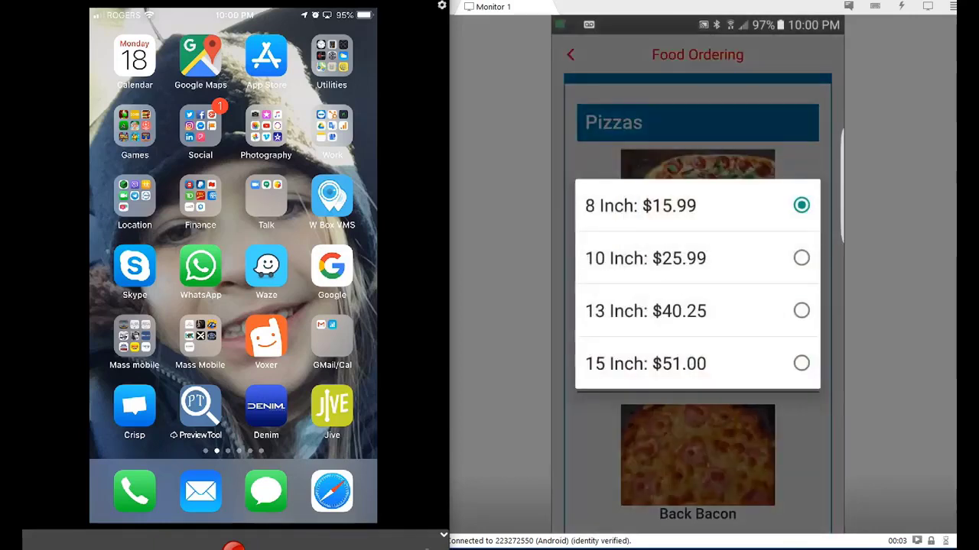
pyautogui.click(697, 310)
pyautogui.click(697, 366)
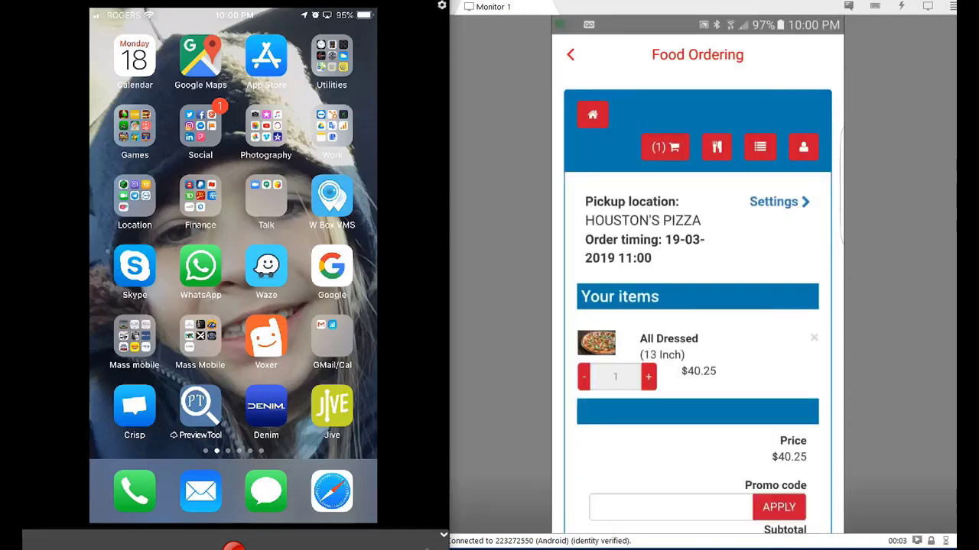
# Check out paying with Cash, accept the terms, and continue to place the order.
pyautogui.scroll(-3, 697, 306)
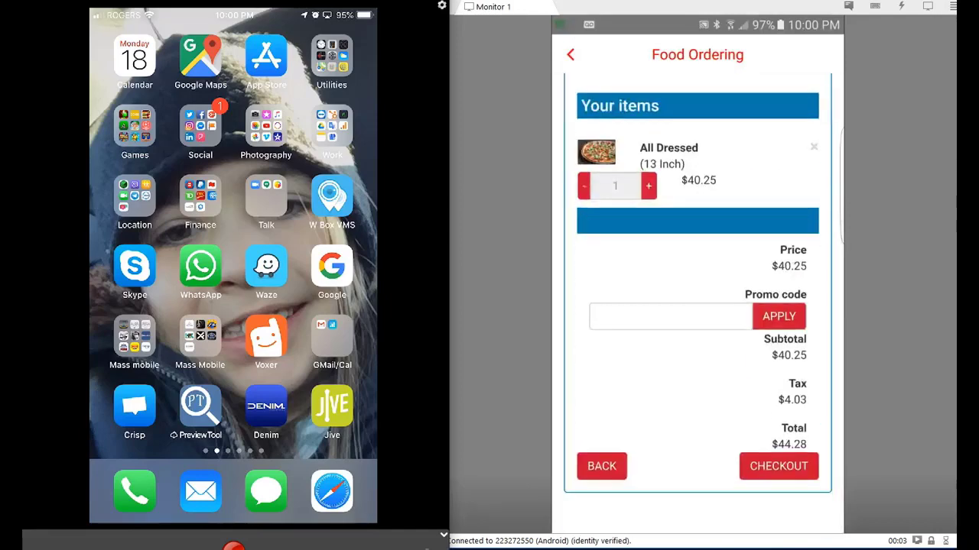
pyautogui.click(779, 466)
pyautogui.scroll(-4, 697, 306)
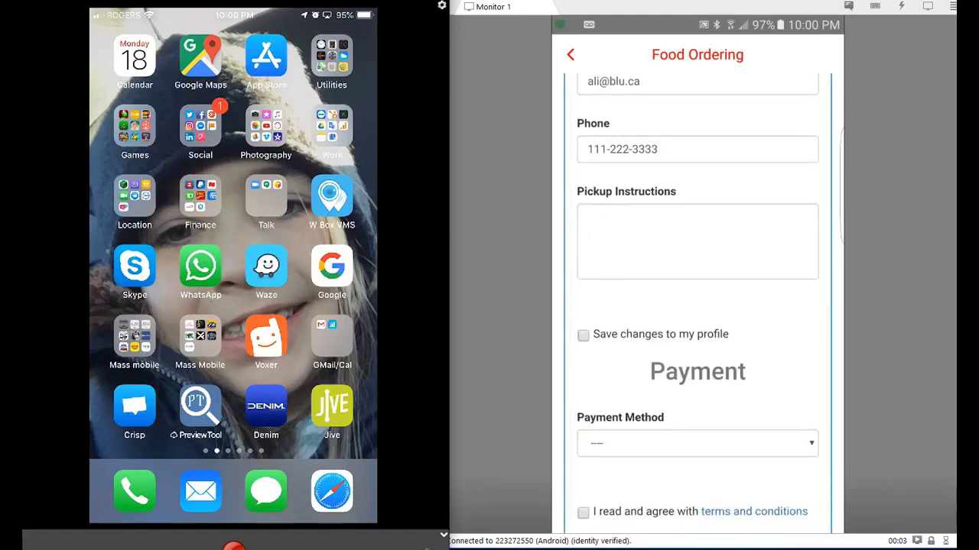
pyautogui.scroll(-1, 697, 306)
pyautogui.click(698, 356)
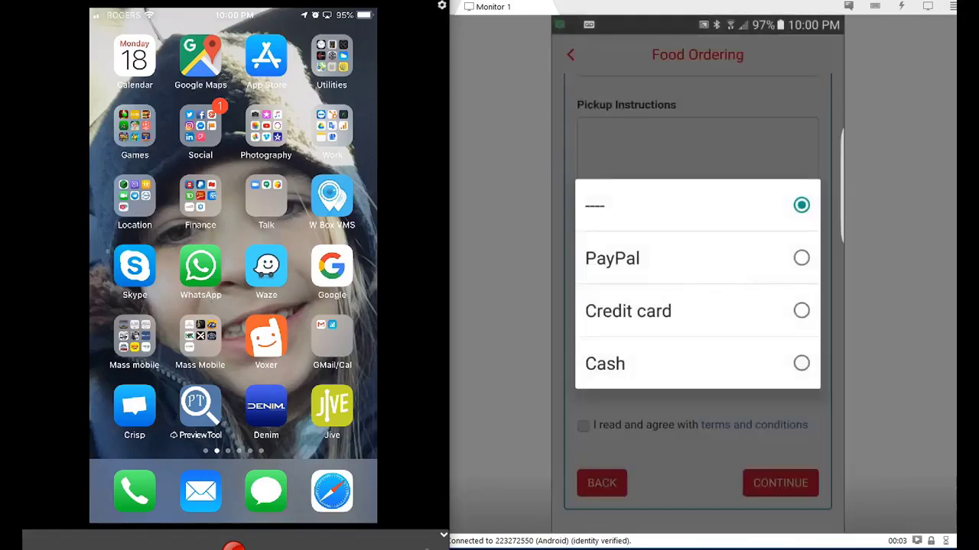
pyautogui.click(605, 364)
pyautogui.click(583, 425)
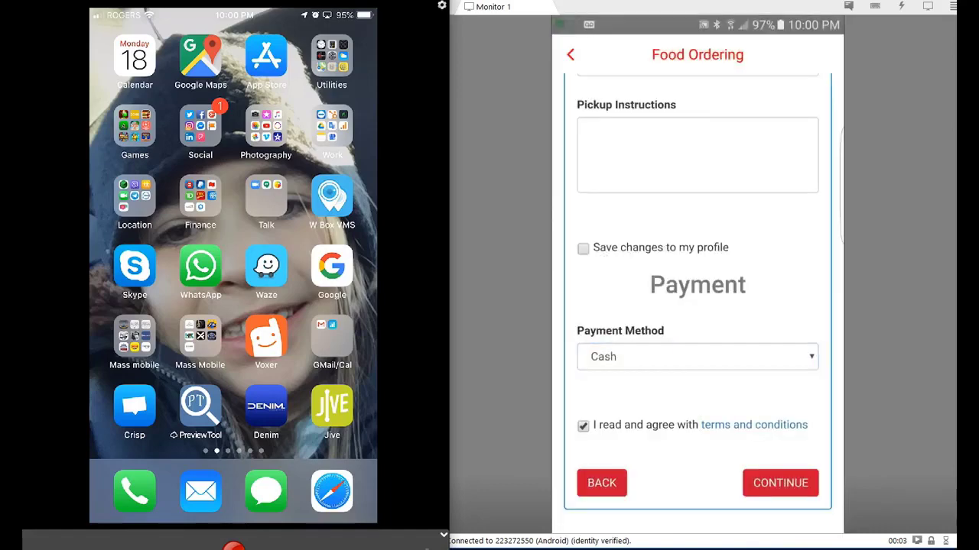
pyautogui.click(780, 483)
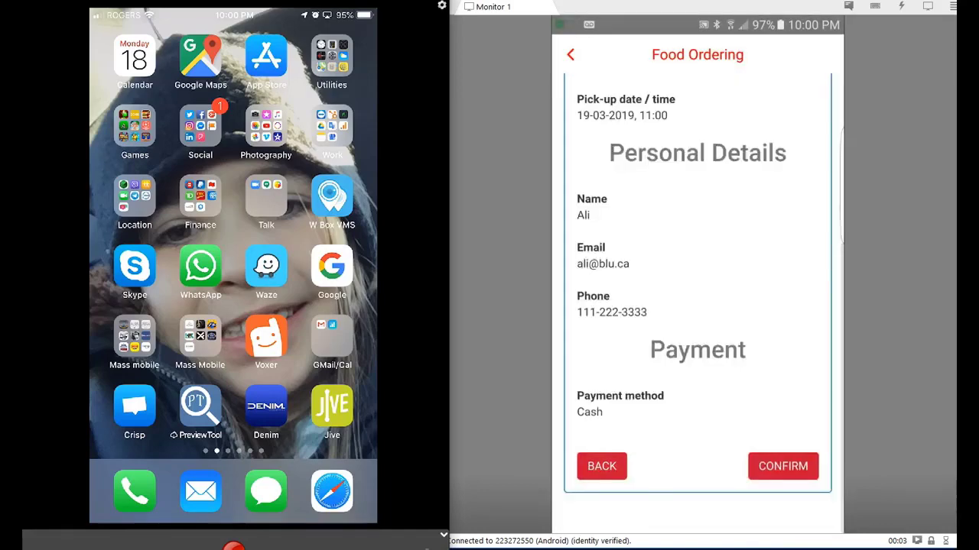
pyautogui.click(783, 465)
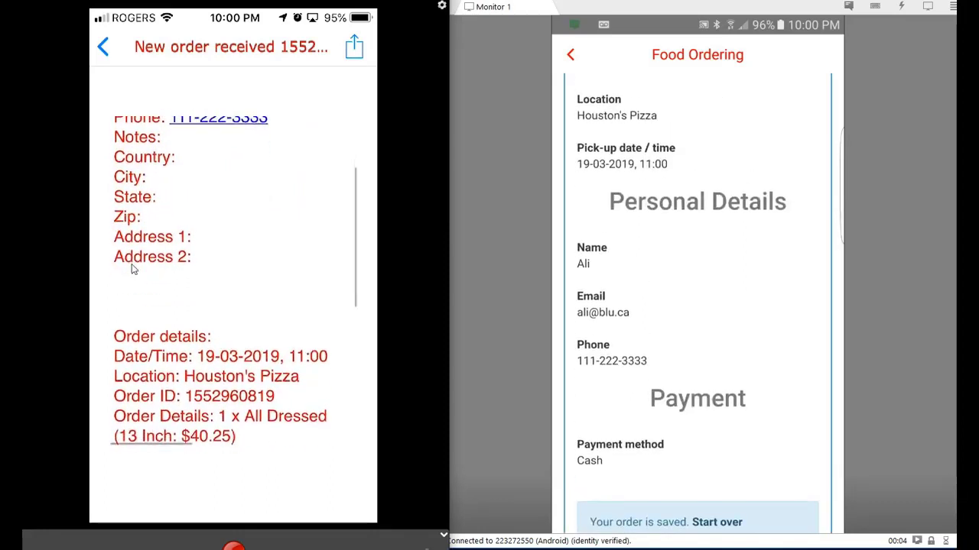
# Check the received order's totals and confirm it so it is ready in 30 minutes.
pyautogui.click(210, 260)
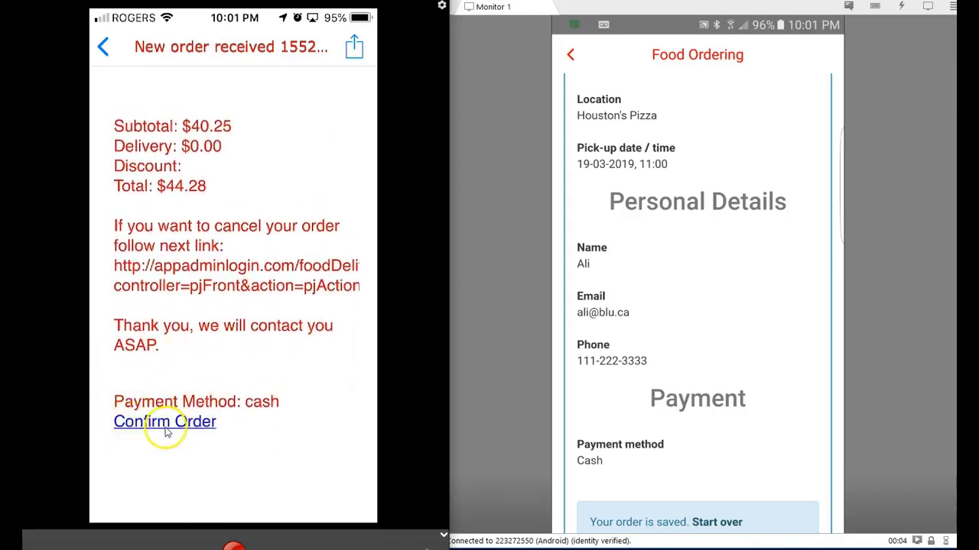
pyautogui.click(166, 422)
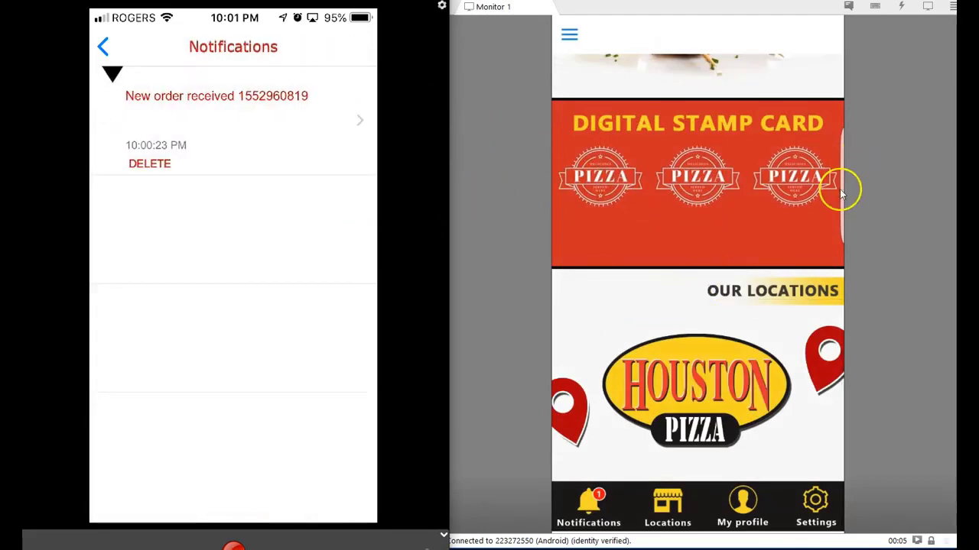
# Scroll back up to the Notifications list showing the new order received entry.
pyautogui.scroll(5, 841, 192)
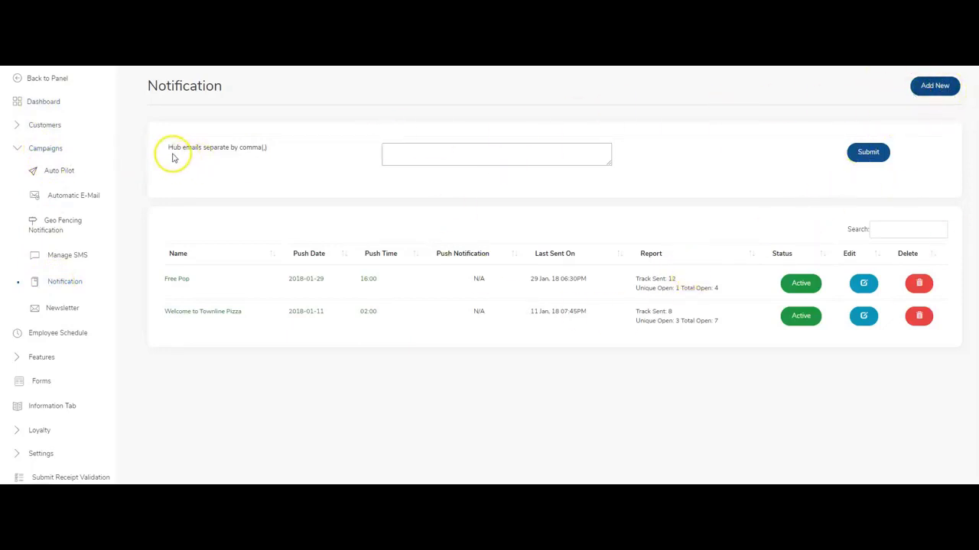
# Start a new push from the Campaigns Notification page with Add New.
pyautogui.click(425, 155)
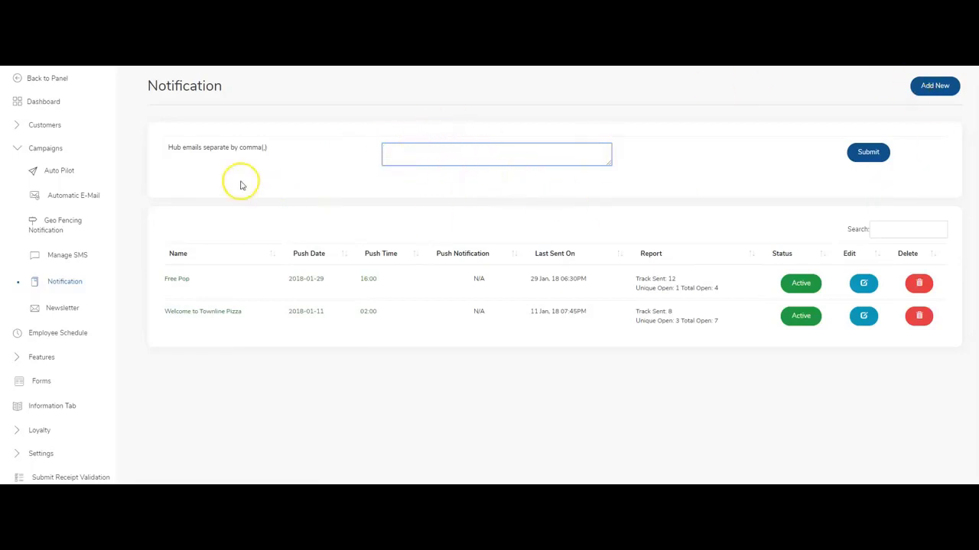
pyautogui.click(936, 88)
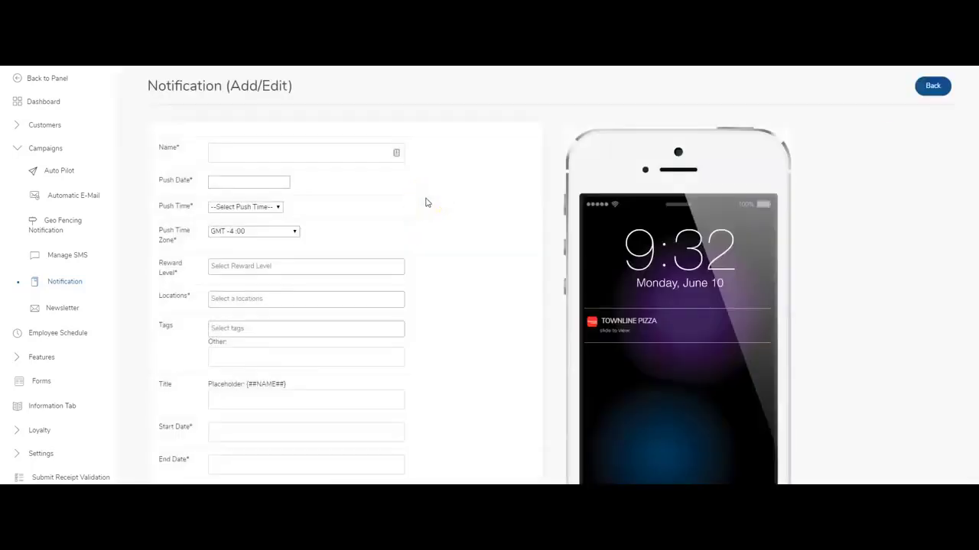
# Name the notification Rewards, pushing on 2019-10-04 at 07:00.
pyautogui.click(268, 149)
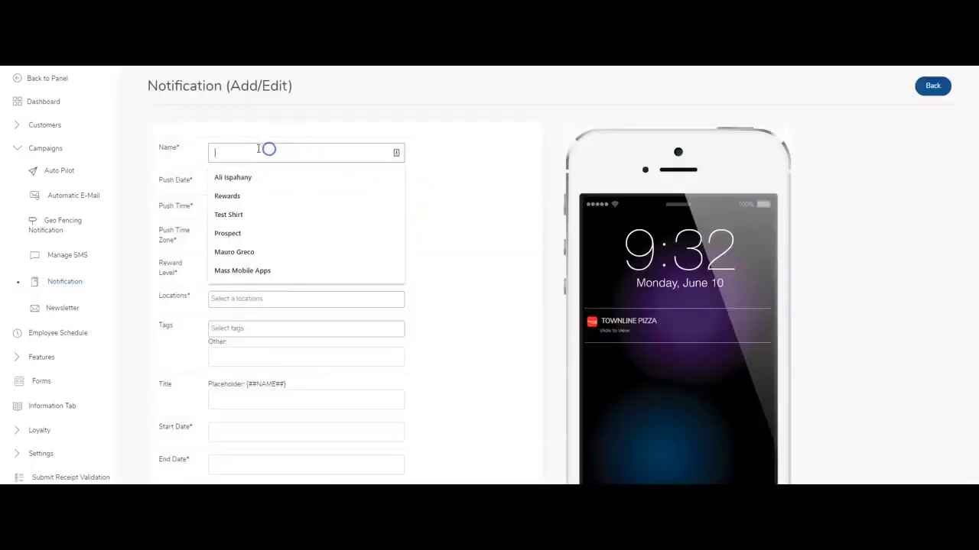
pyautogui.click(244, 197)
pyautogui.click(220, 181)
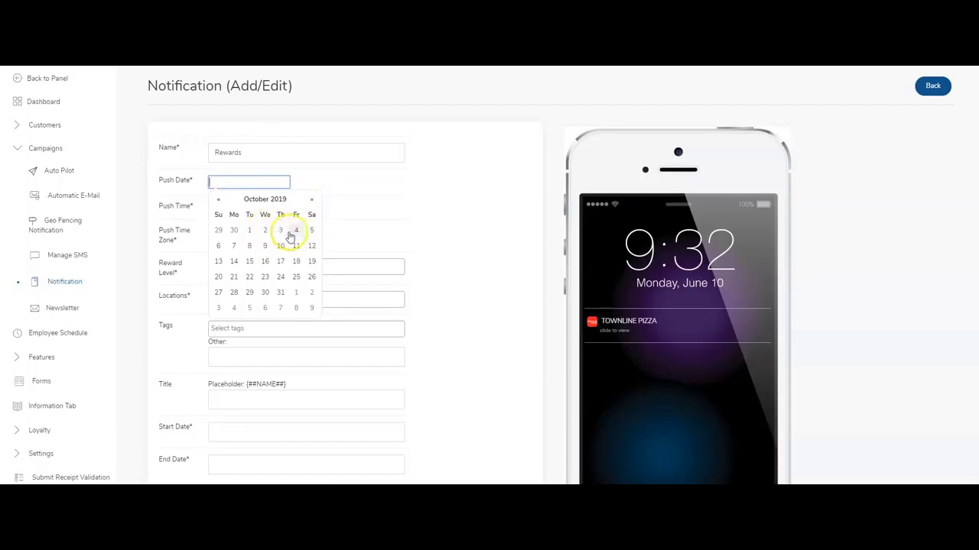
pyautogui.click(296, 232)
pyautogui.click(345, 201)
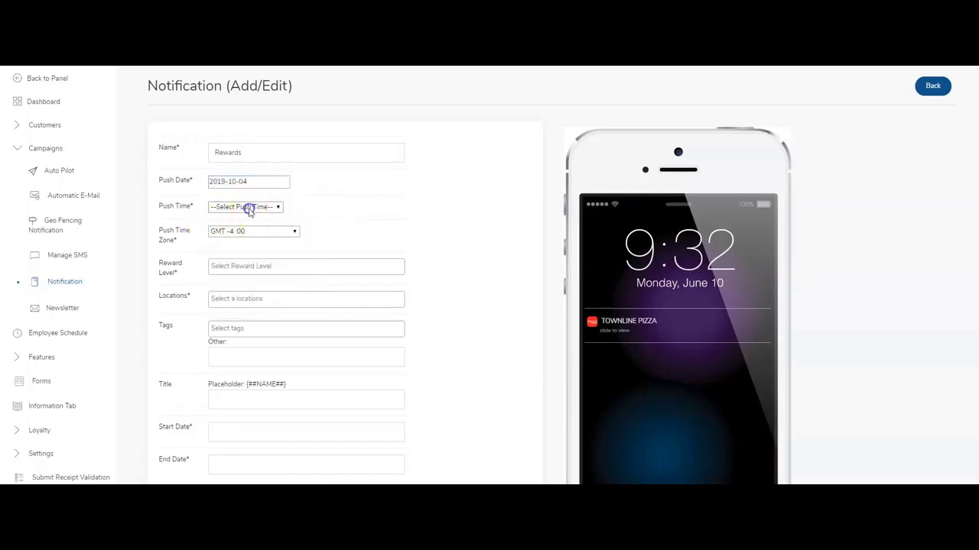
pyautogui.click(247, 207)
pyautogui.click(229, 296)
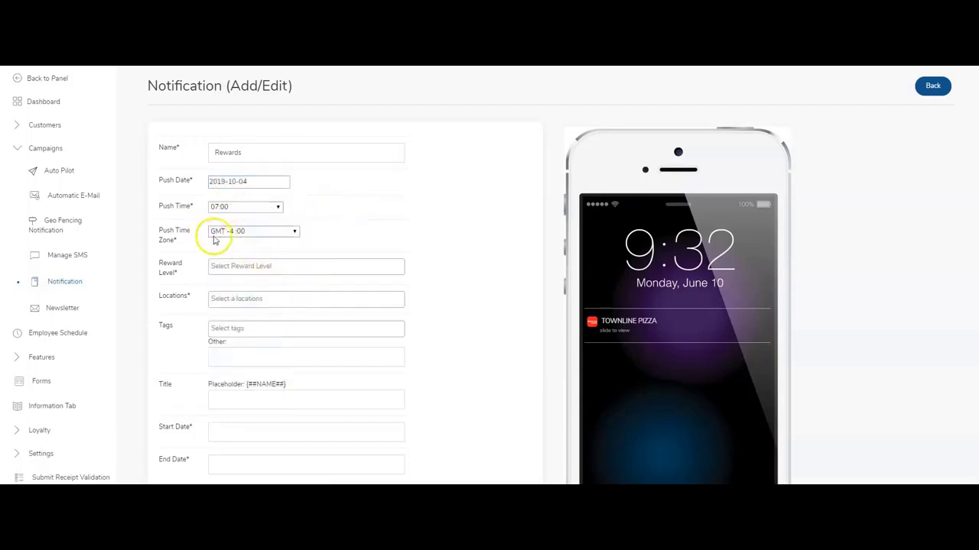
pyautogui.scroll(-1, 364, 248)
# Target All reward levels and All locations, leaving tags empty.
pyautogui.click(269, 189)
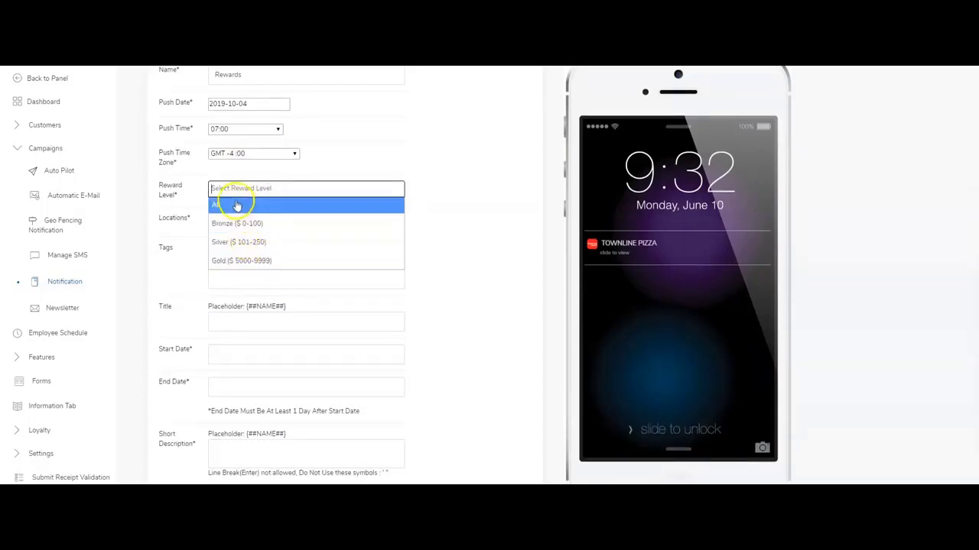
pyautogui.click(234, 203)
pyautogui.click(235, 223)
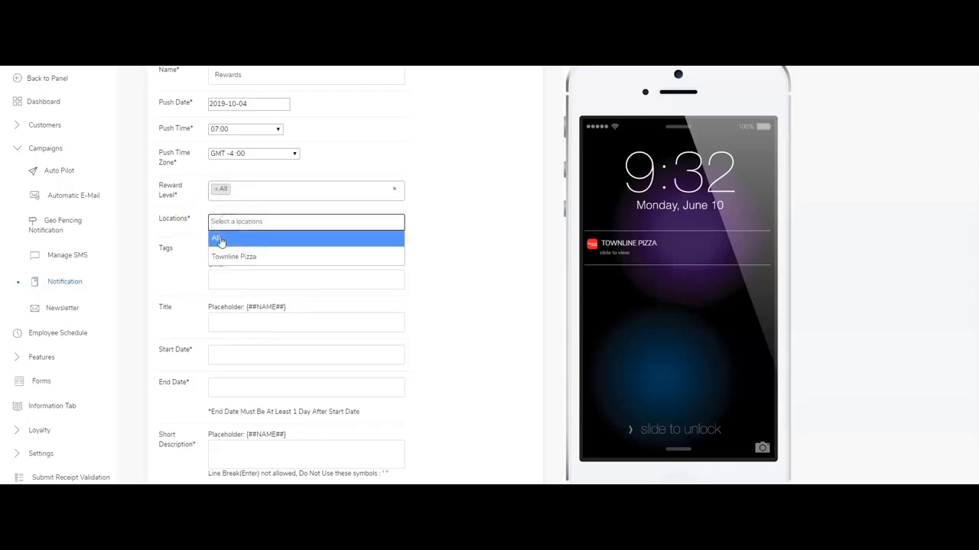
pyautogui.click(241, 259)
pyautogui.click(221, 243)
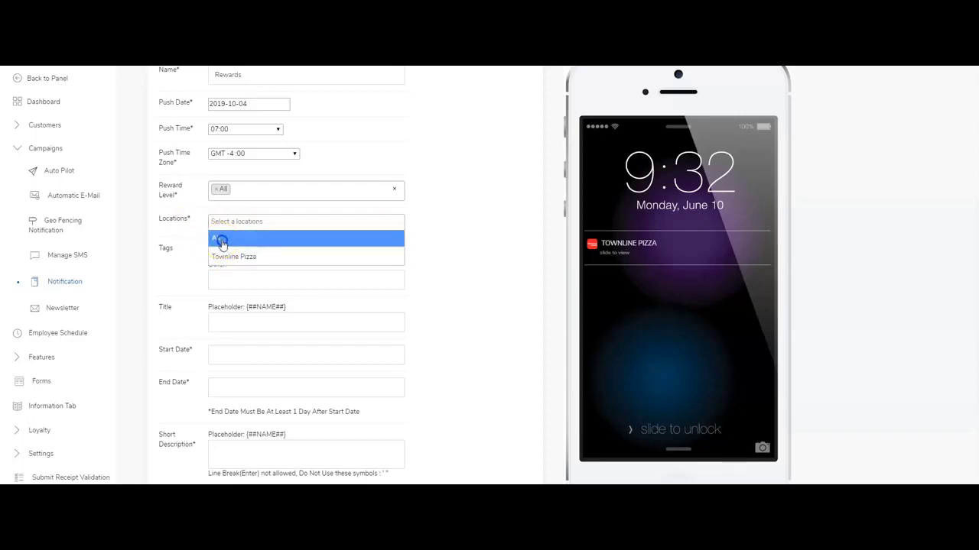
pyautogui.scroll(-2, 224, 261)
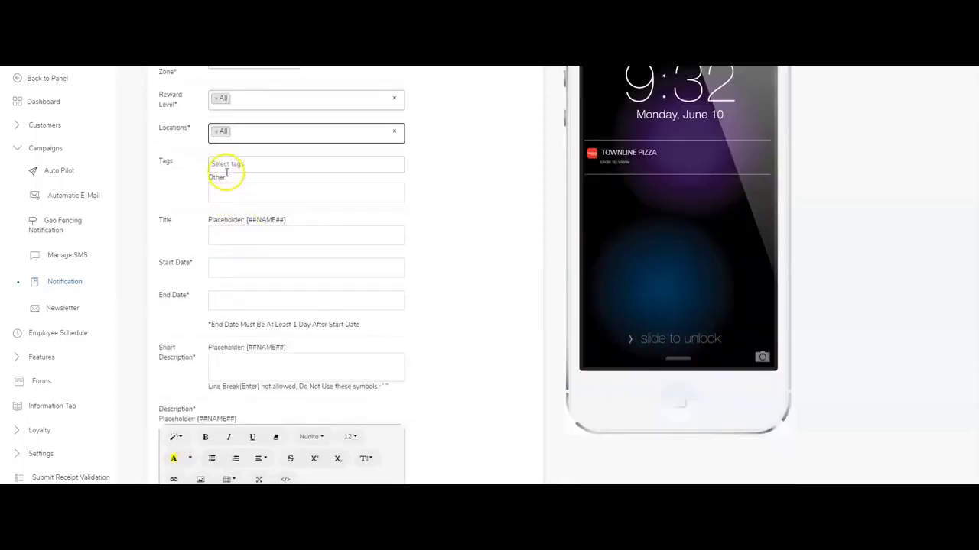
pyautogui.scroll(1, 224, 171)
pyautogui.click(224, 229)
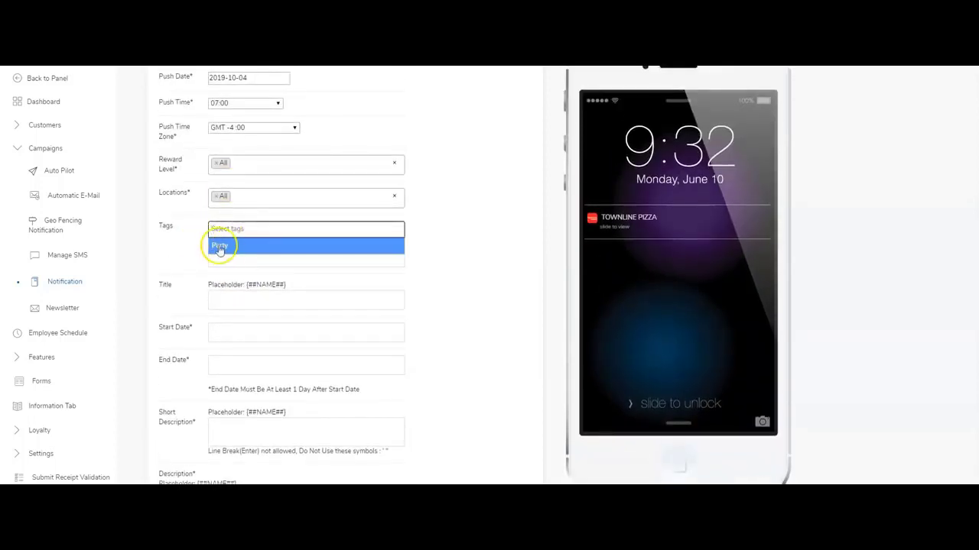
pyautogui.click(197, 235)
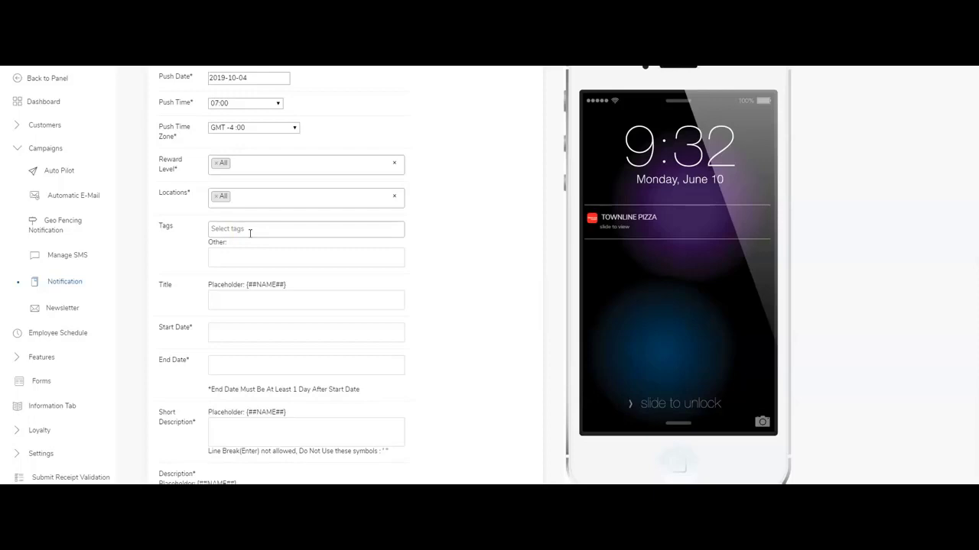
pyautogui.click(237, 229)
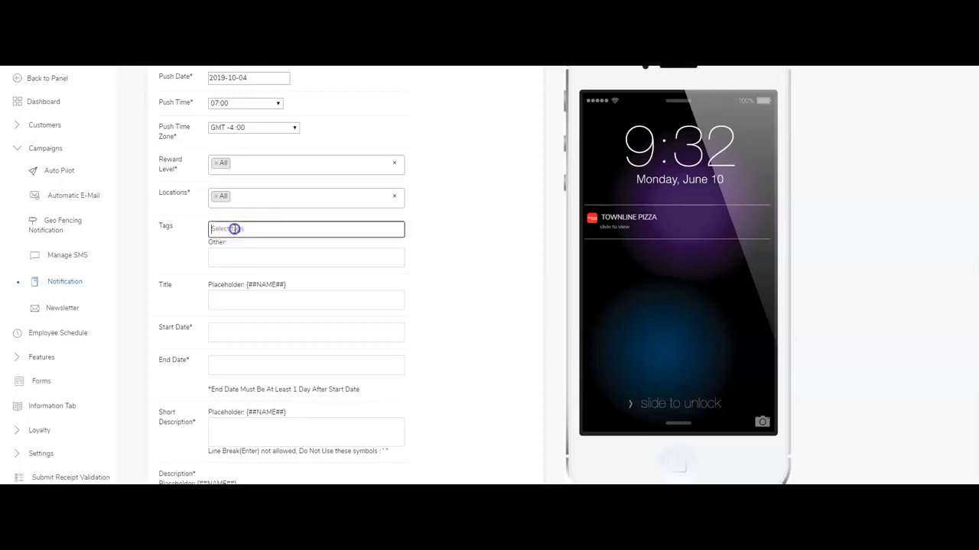
pyautogui.click(169, 248)
pyautogui.scroll(-1, 180, 246)
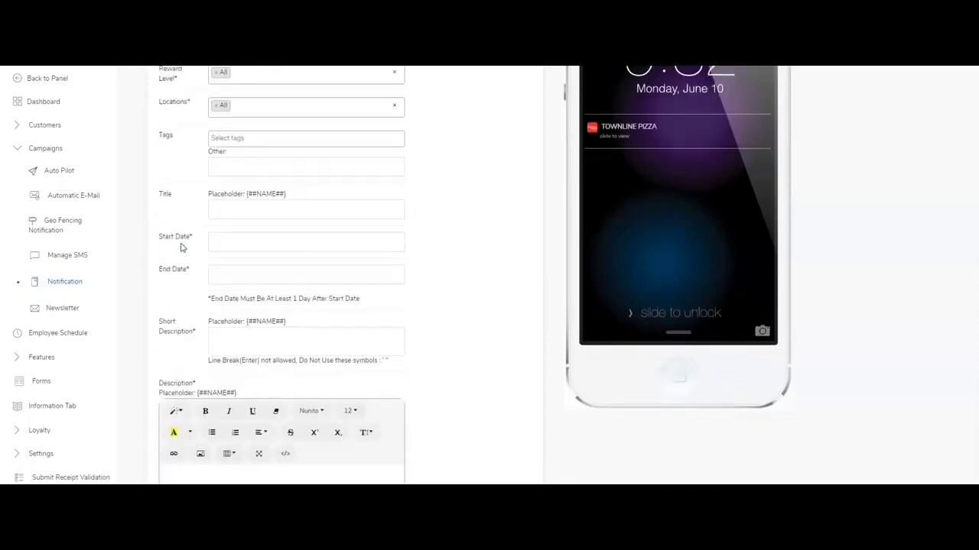
# Copy the {##NAME##} placeholder into the notification title.
pyautogui.click(240, 208)
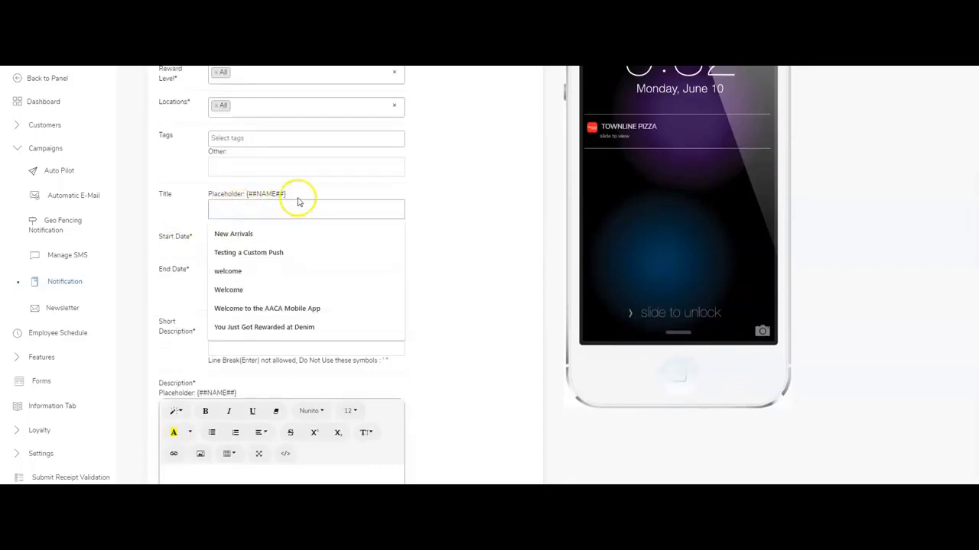
pyautogui.click(290, 195)
pyautogui.moveTo(290, 195); pyautogui.dragTo(248, 195)
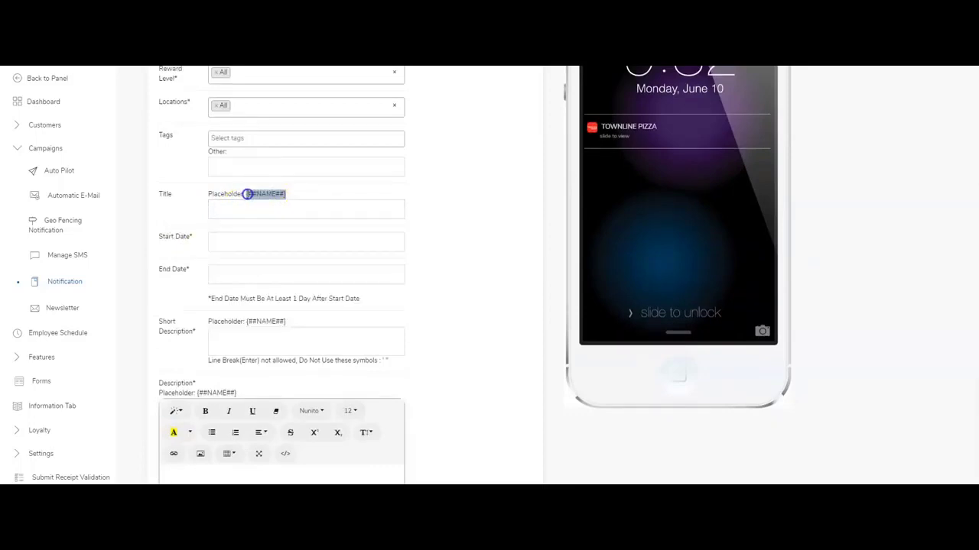
pyautogui.rightClick(247, 195)
pyautogui.click(277, 201)
pyautogui.rightClick(257, 210)
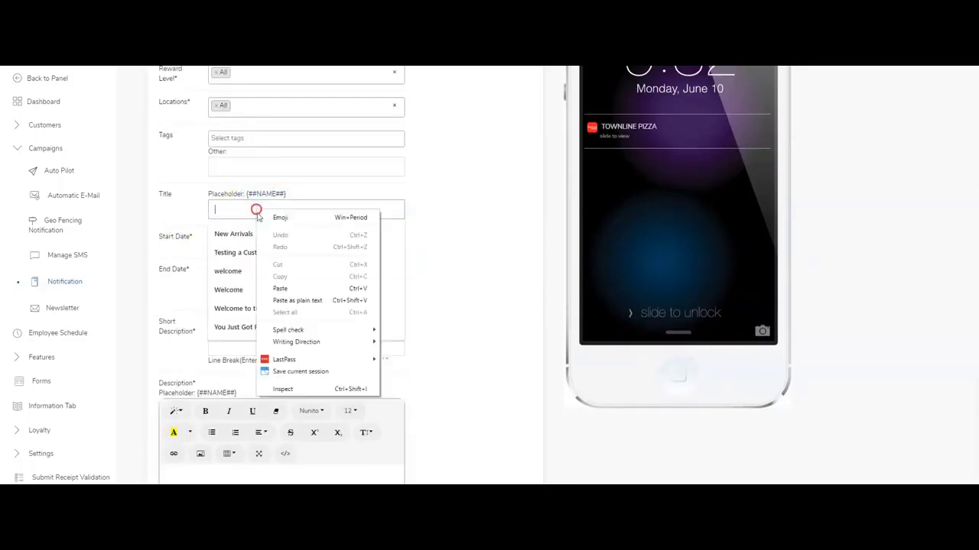
pyautogui.click(280, 288)
pyautogui.click(440, 176)
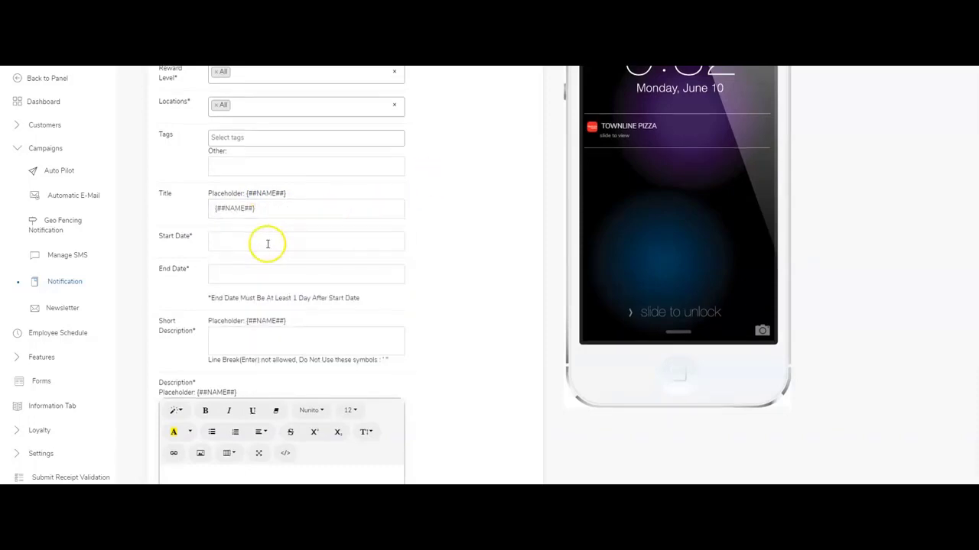
# Set the start date to 2019-10-04 and the end date to 2019-10-05.
pyautogui.scroll(-1, 267, 243)
pyautogui.click(240, 192)
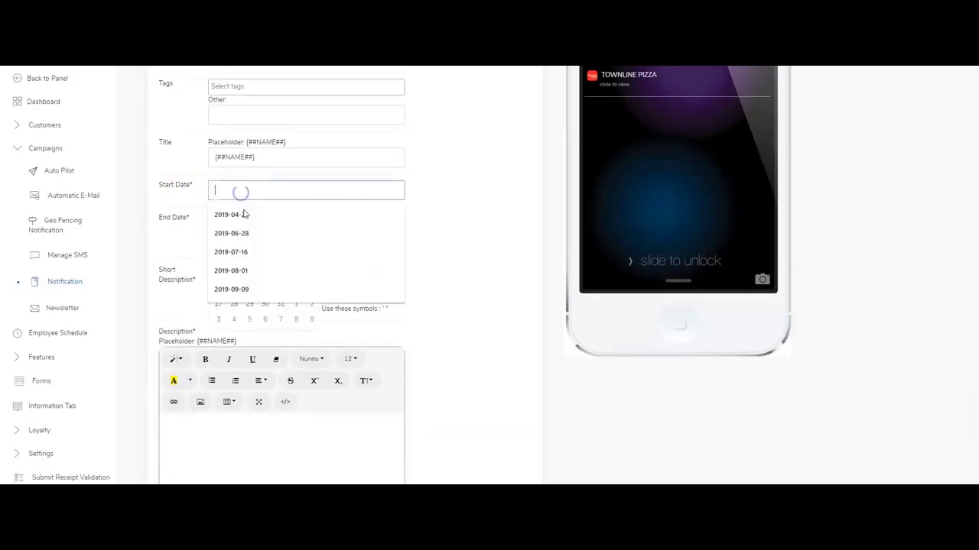
pyautogui.click(310, 319)
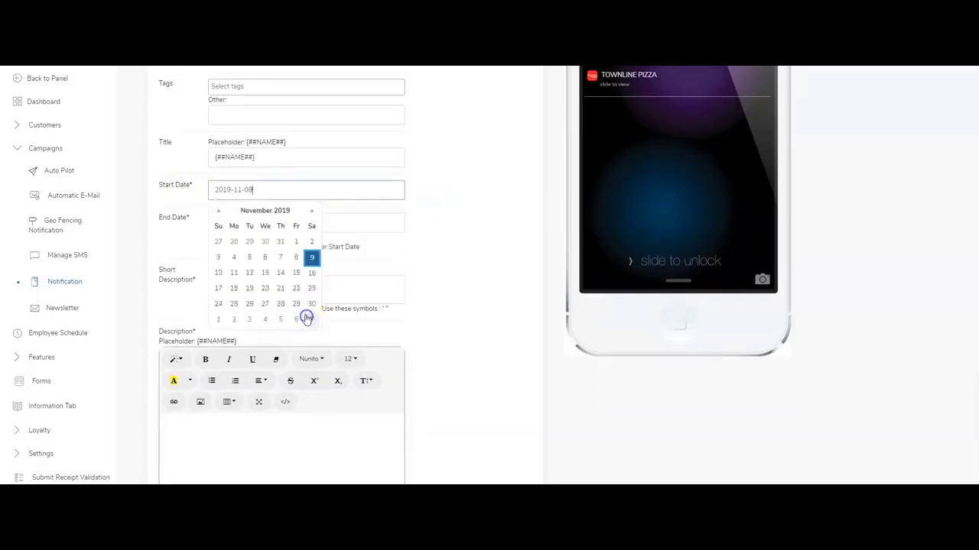
pyautogui.click(218, 214)
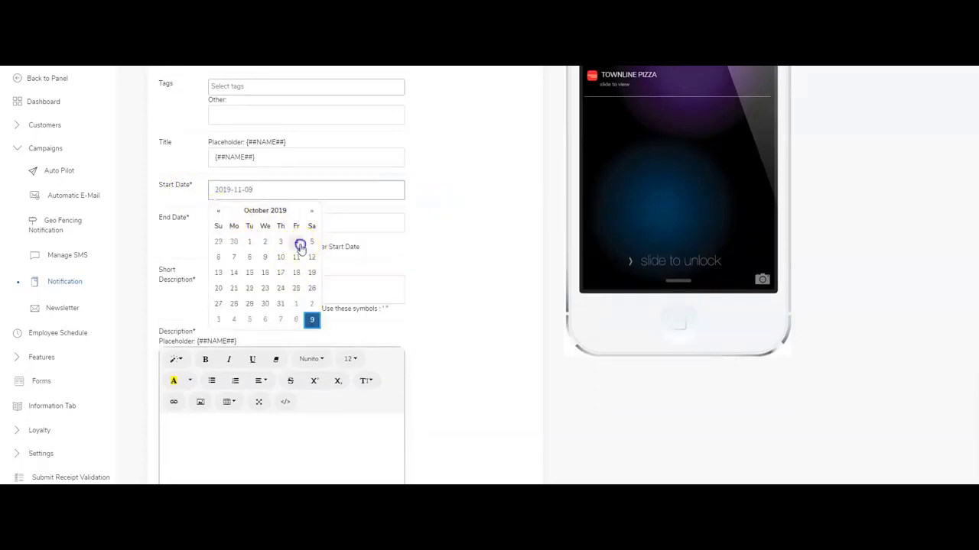
pyautogui.click(297, 242)
pyautogui.click(338, 223)
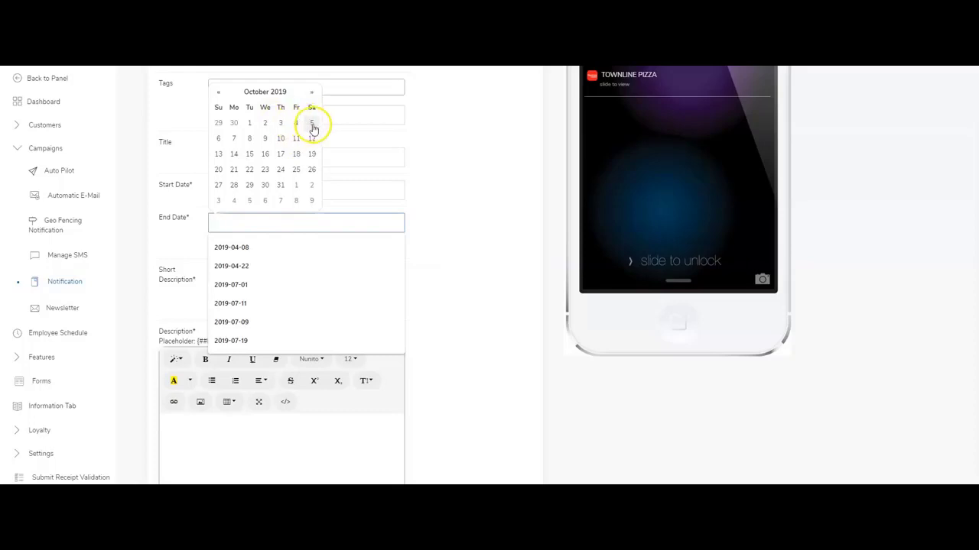
pyautogui.click(312, 124)
pyautogui.click(432, 234)
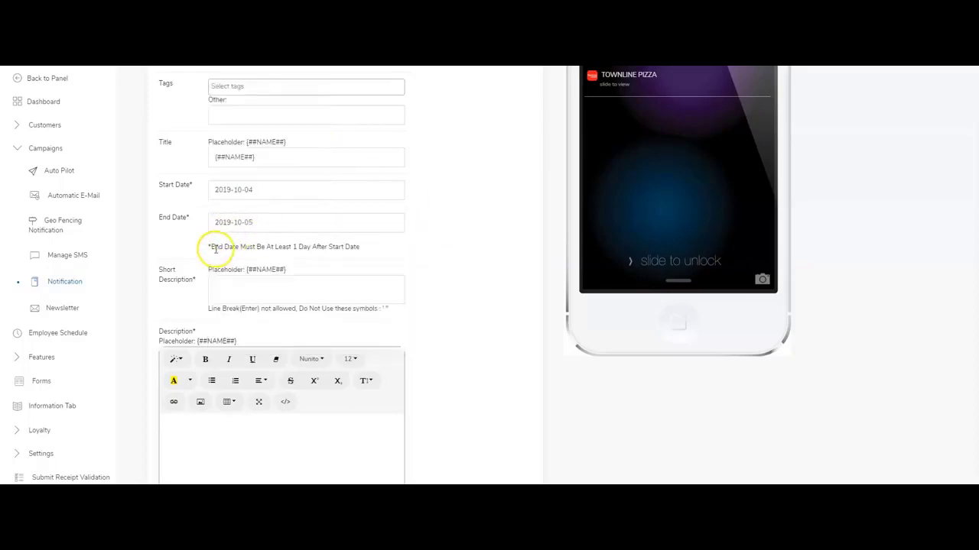
pyautogui.moveTo(216, 249); pyautogui.dragTo(341, 251)
pyautogui.click(341, 250)
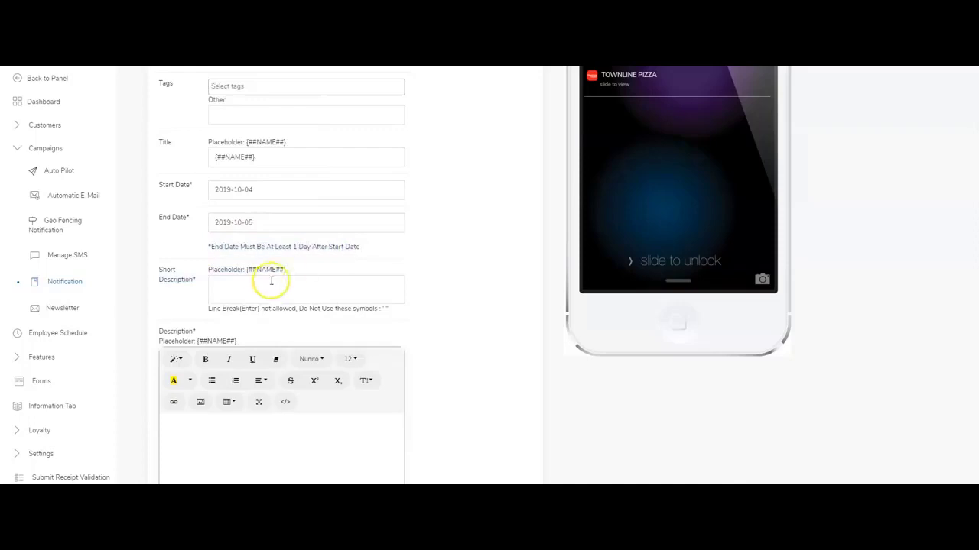
# Enter the short description 'This is a Test' and update the preview.
pyautogui.click(271, 281)
pyautogui.scroll(3, 546, 251)
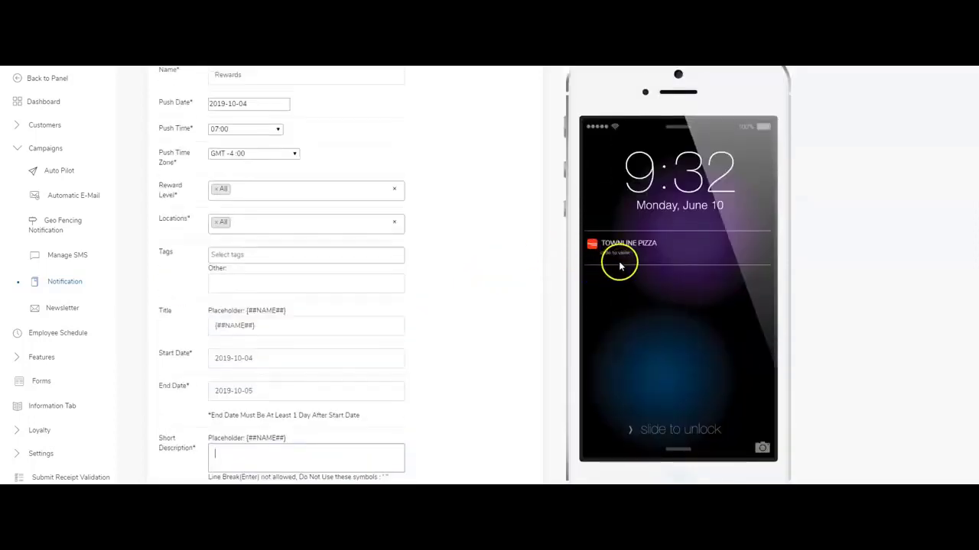
pyautogui.scroll(-1, 627, 252)
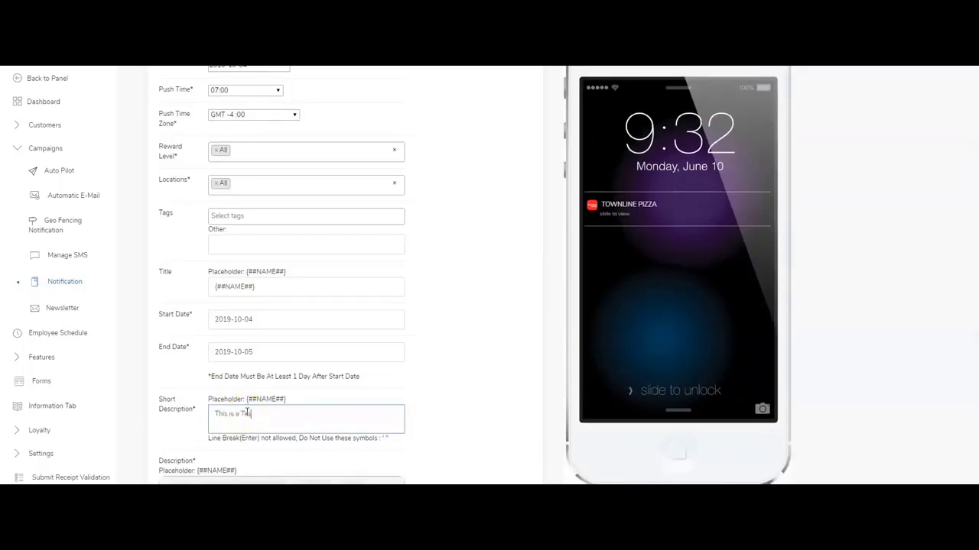
pyautogui.click(406, 389)
pyautogui.scroll(-2, 469, 317)
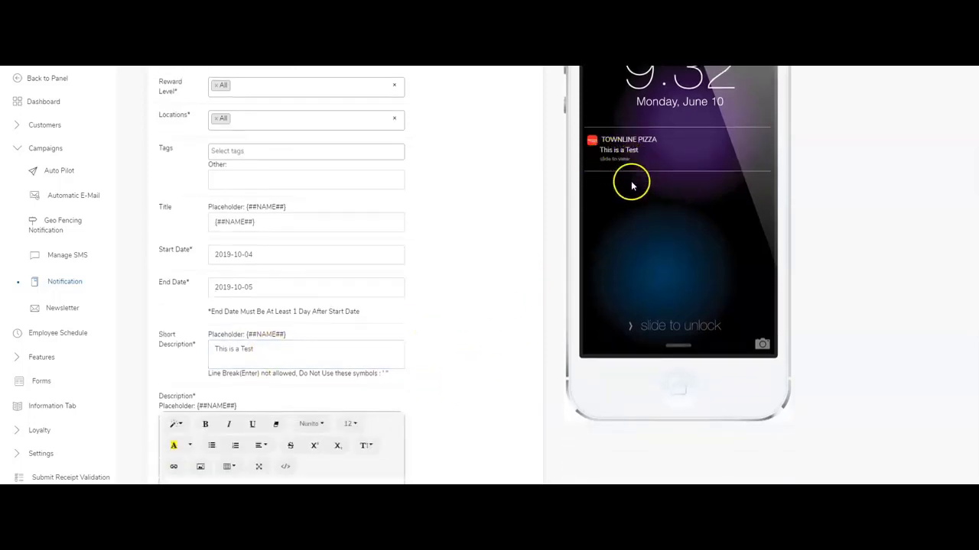
pyautogui.scroll(-4, 452, 240)
pyautogui.scroll(-1, 256, 348)
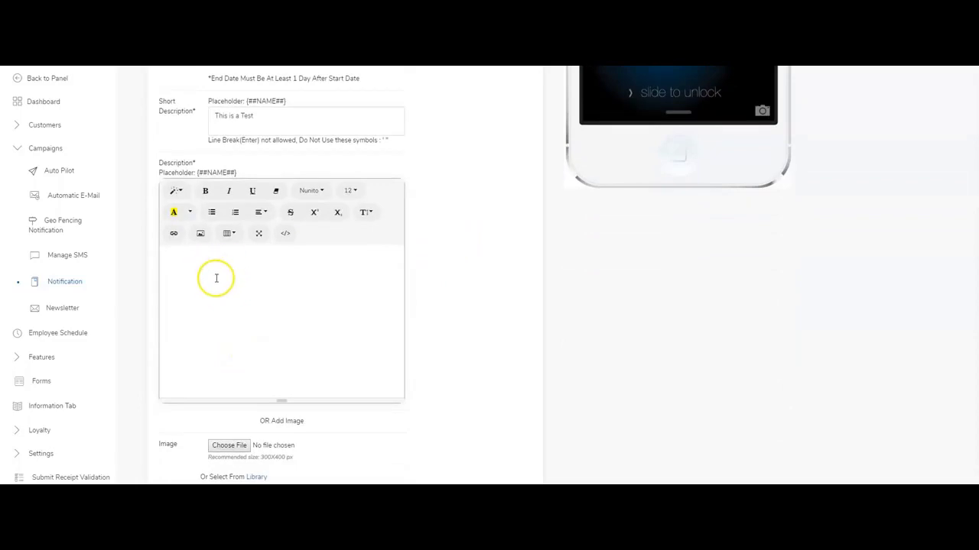
pyautogui.click(214, 278)
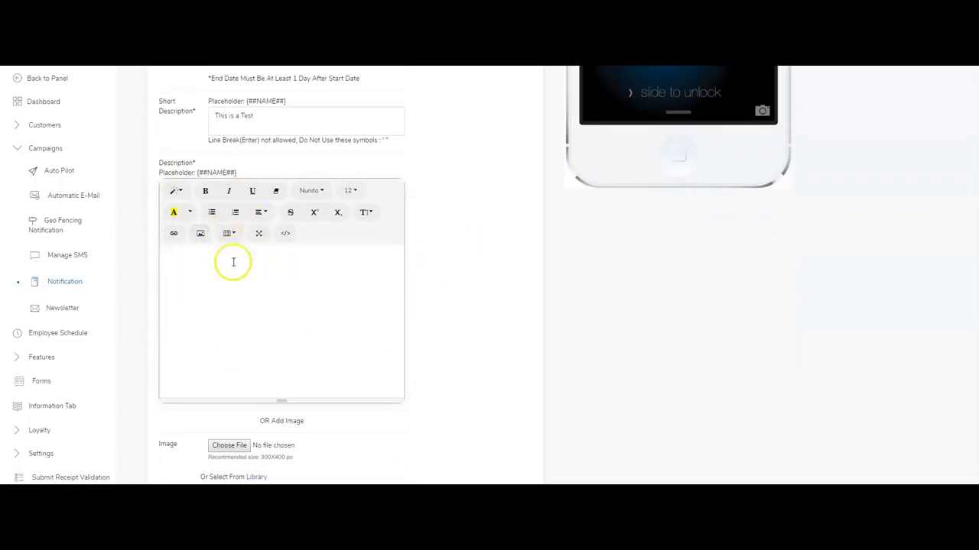
pyautogui.scroll(-1, 272, 286)
pyautogui.scroll(-1, 272, 286)
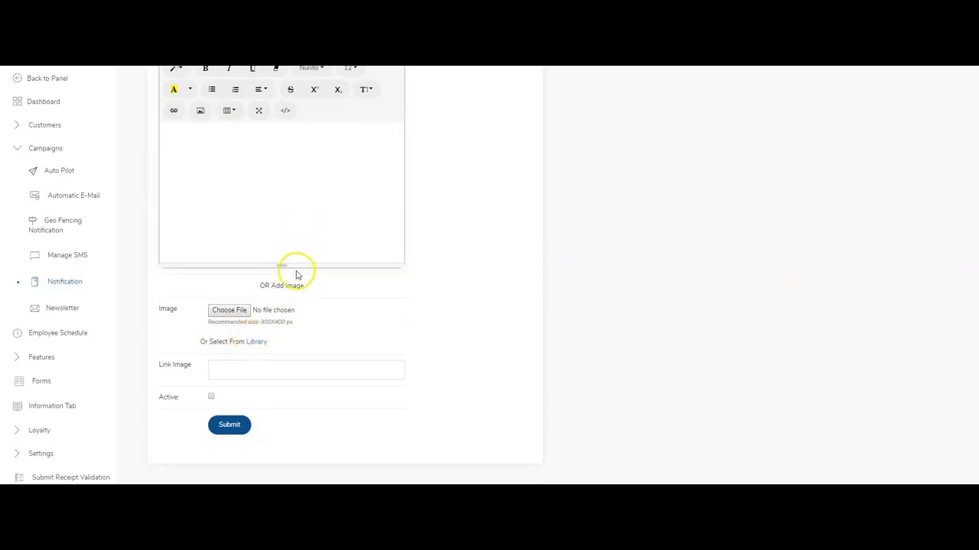
# Pick the Clearance SALE image from the image library.
pyautogui.click(198, 153)
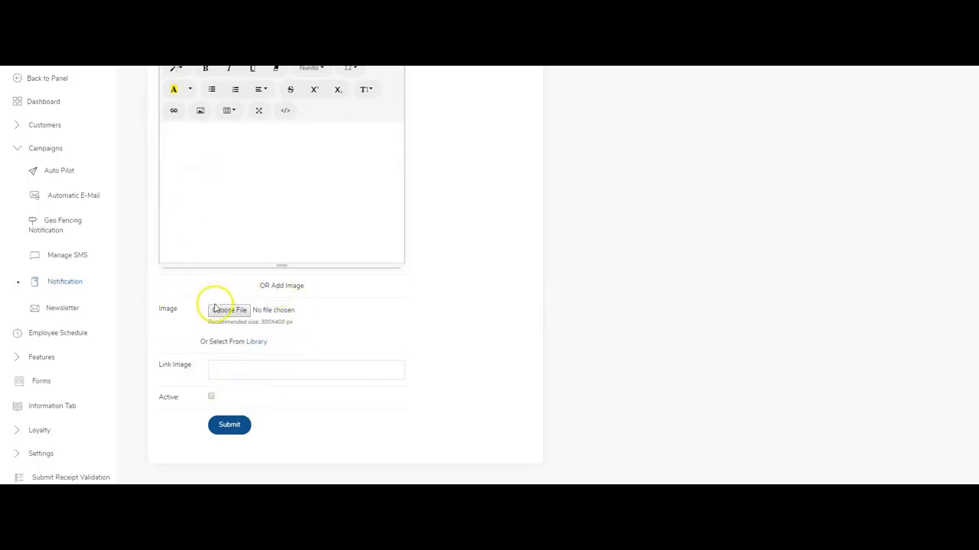
pyautogui.moveTo(260, 322); pyautogui.dragTo(283, 322)
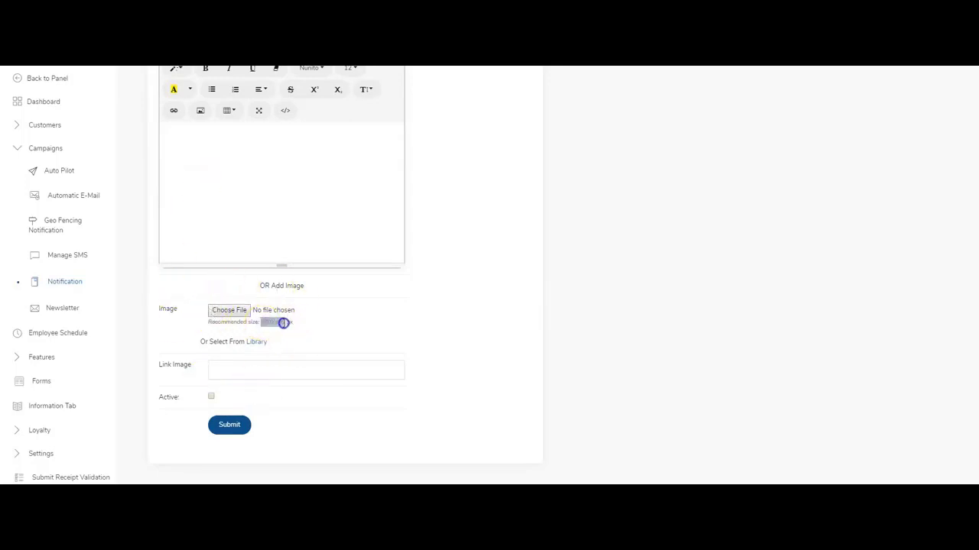
pyautogui.click(259, 342)
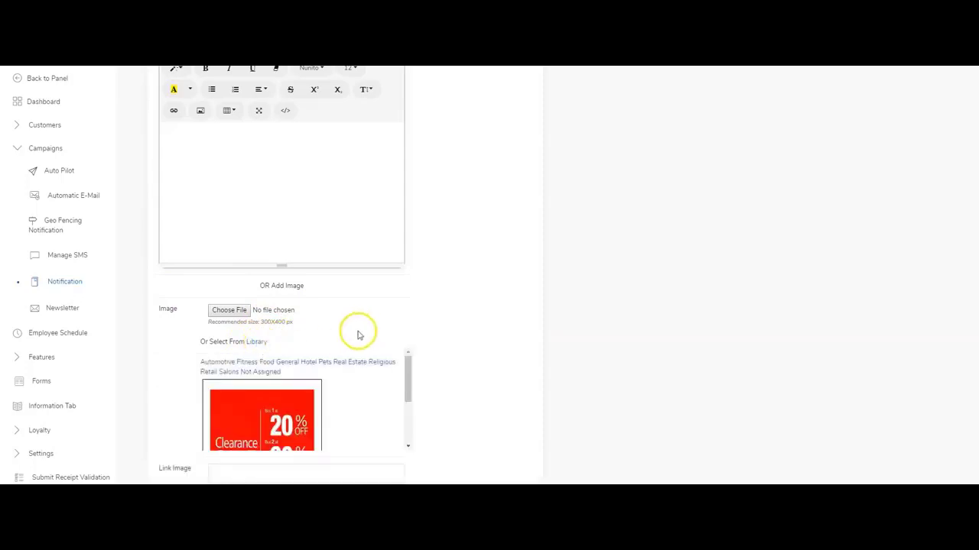
pyautogui.scroll(-2, 461, 314)
pyautogui.moveTo(411, 266); pyautogui.dragTo(396, 286)
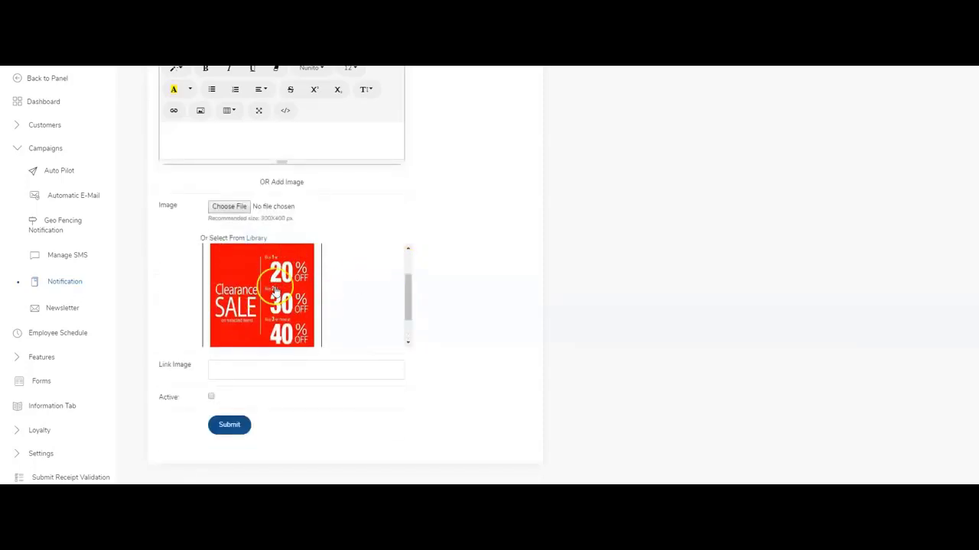
pyautogui.click(224, 135)
pyautogui.click(260, 273)
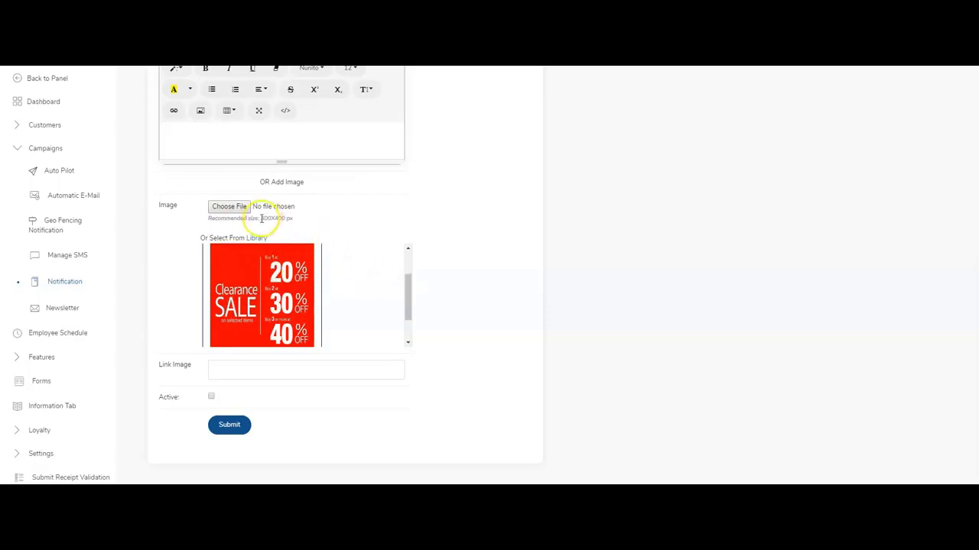
pyautogui.moveTo(406, 280)
pyautogui.mouseDown()
pyautogui.moveTo(395, 265)
pyautogui.moveTo(395, 277)
pyautogui.mouseUp()
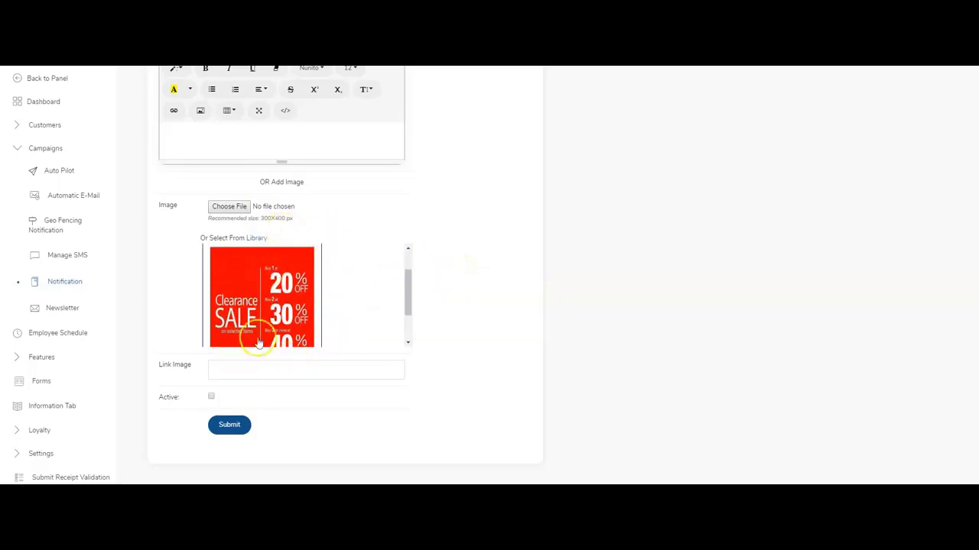
# Set the link image to Clearance SALE, mark the notification Active and submit it.
pyautogui.click(218, 371)
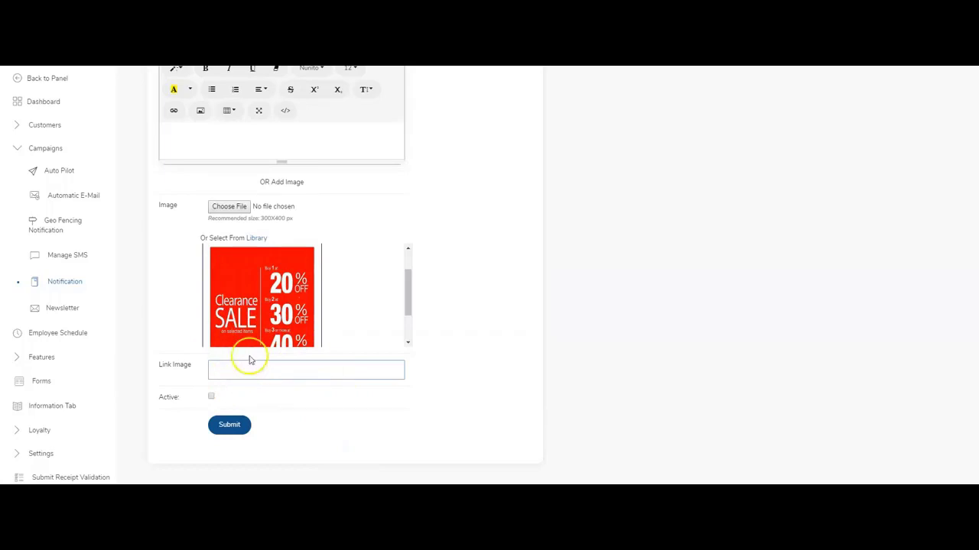
pyautogui.click(254, 275)
pyautogui.click(211, 396)
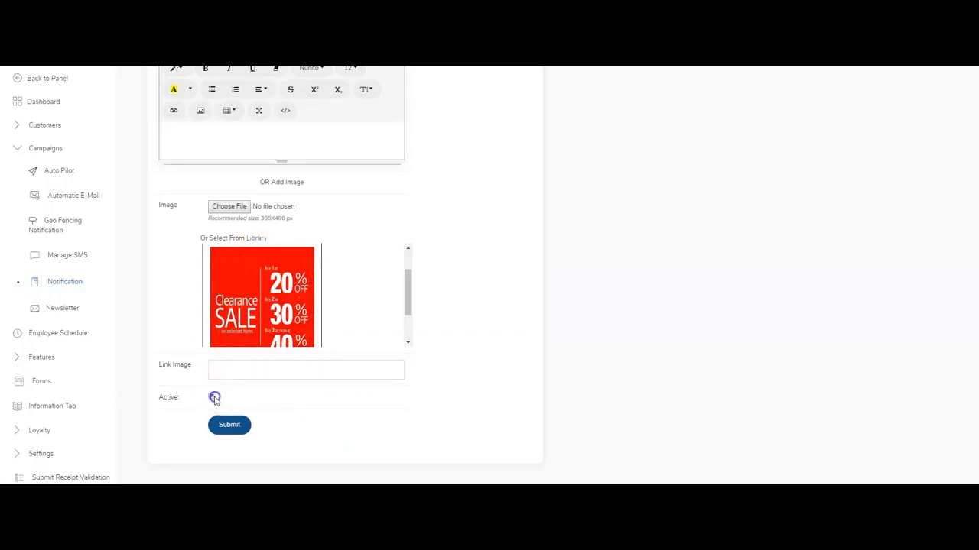
pyautogui.click(232, 426)
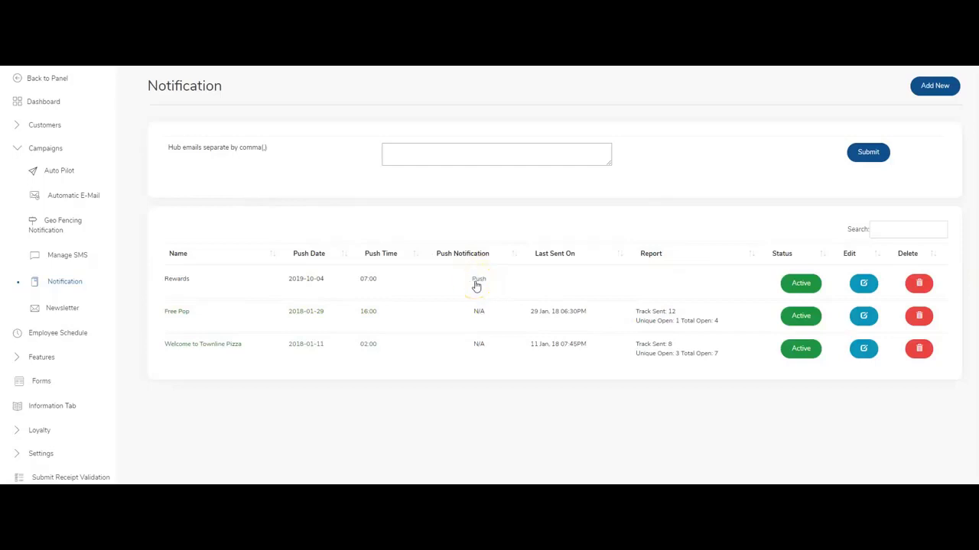
# Push the Rewards notification, check its sent report, and go to Loyalty > Stamp Card.
pyautogui.click(475, 285)
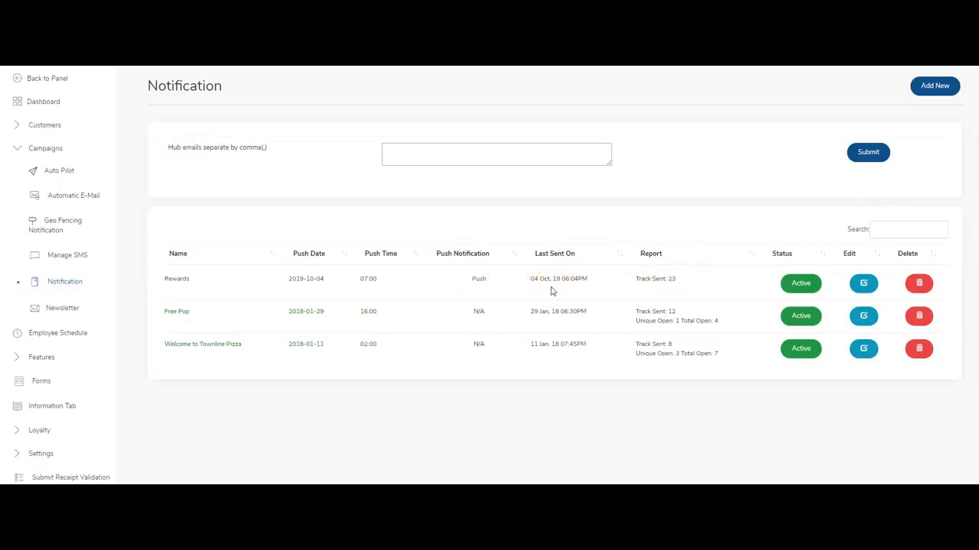
pyautogui.click(573, 295)
pyautogui.click(857, 285)
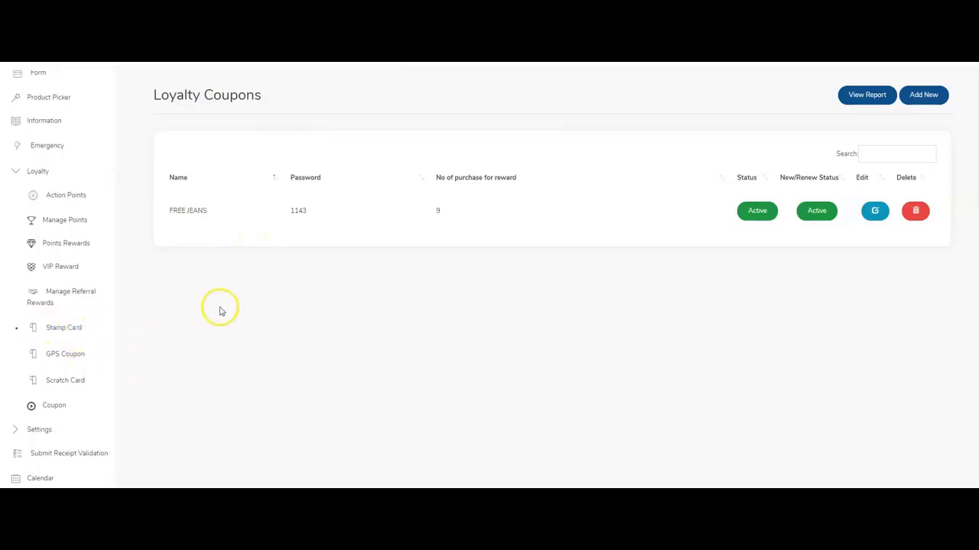
# Edit the FREE JEANS coupon and review its redeem limit 5 and 0 hours between stamps.
pyautogui.click(876, 213)
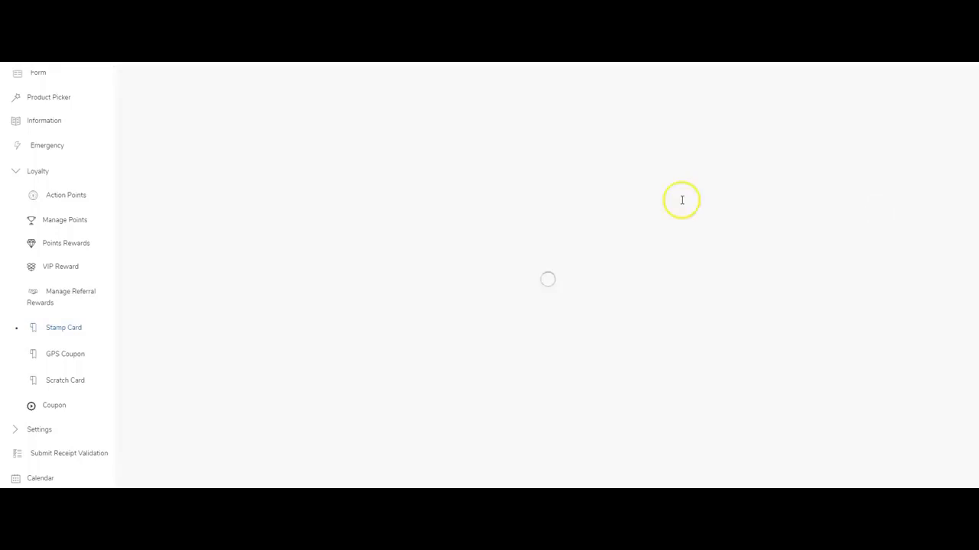
pyautogui.scroll(-1, 513, 228)
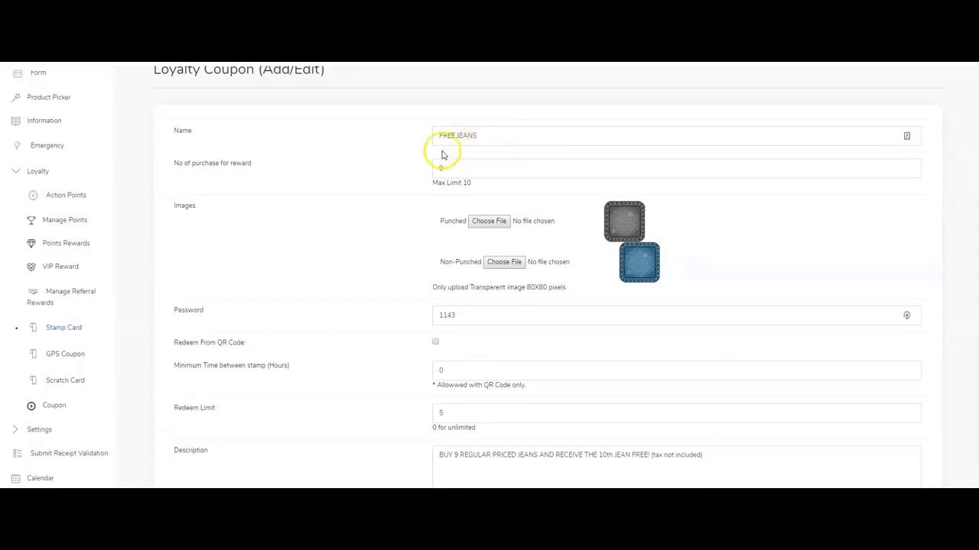
pyautogui.scroll(-1, 432, 145)
pyautogui.click(477, 111)
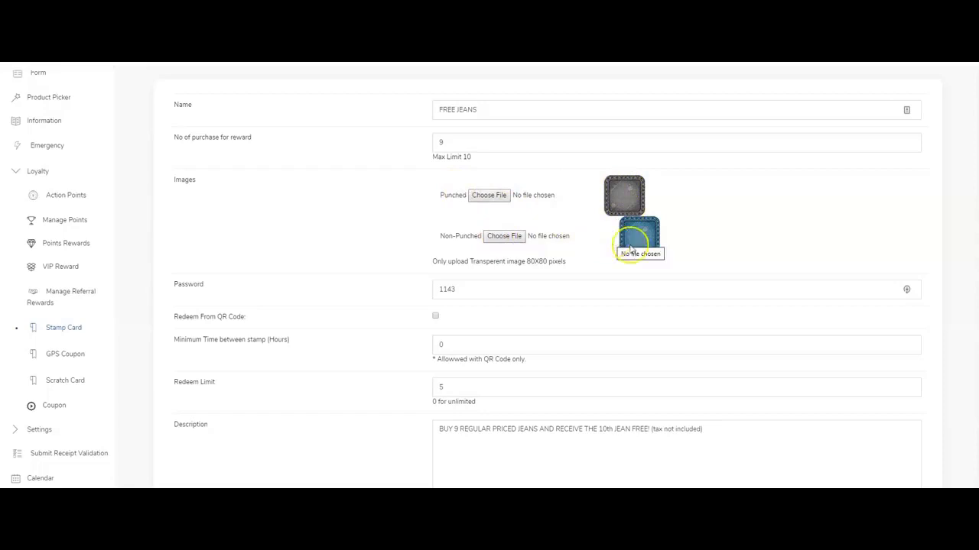
pyautogui.scroll(-1, 341, 279)
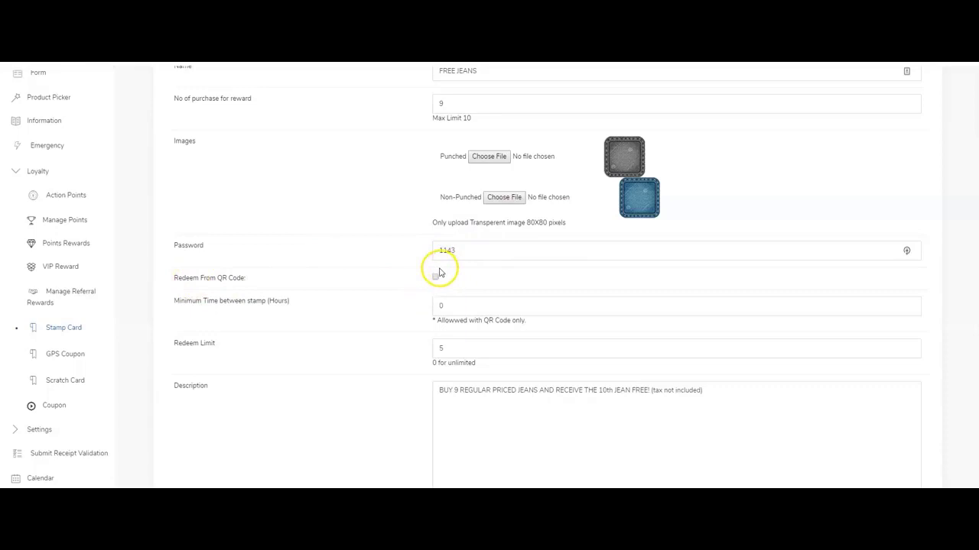
pyautogui.click(431, 275)
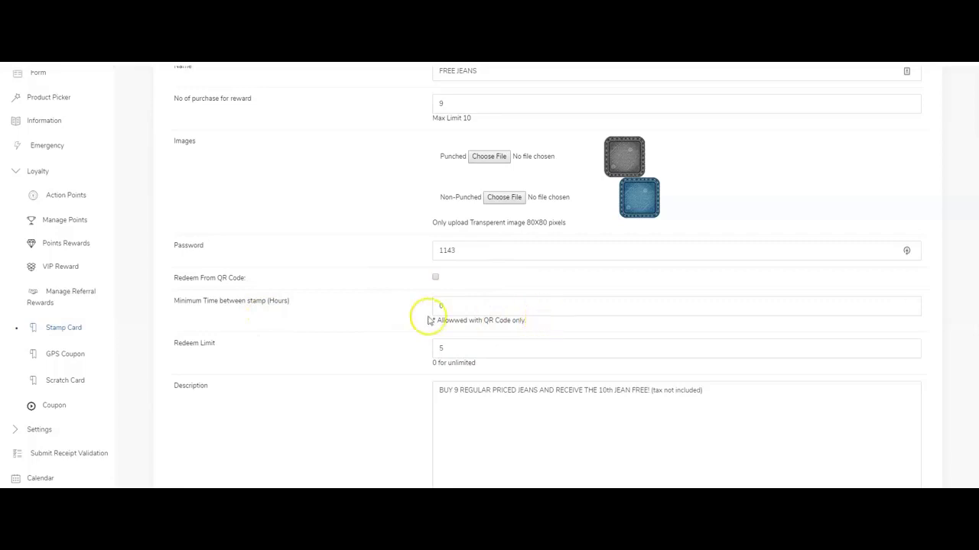
# Check the FREE JEANS description (10th jean free after 9) and submit the coupon unchanged.
pyautogui.scroll(-1, 332, 301)
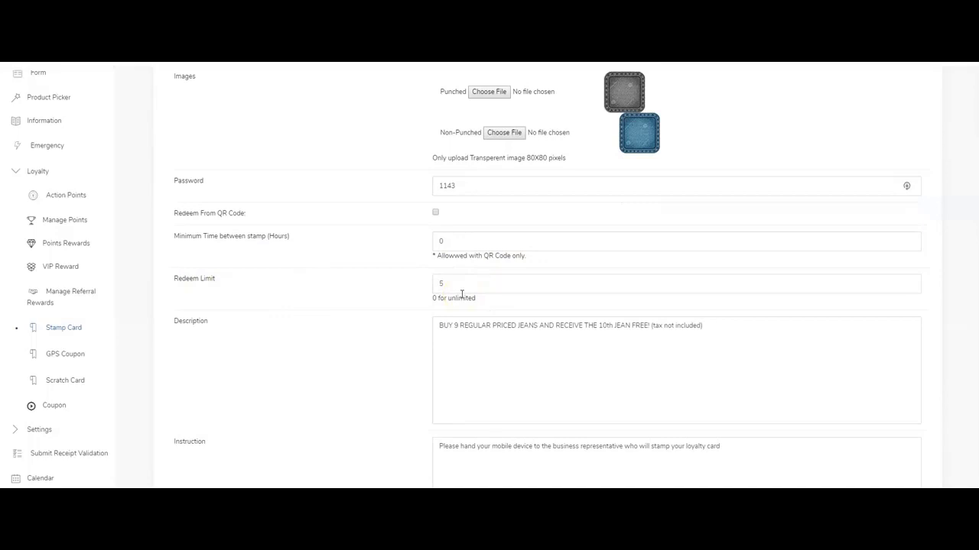
pyautogui.scroll(3, 461, 293)
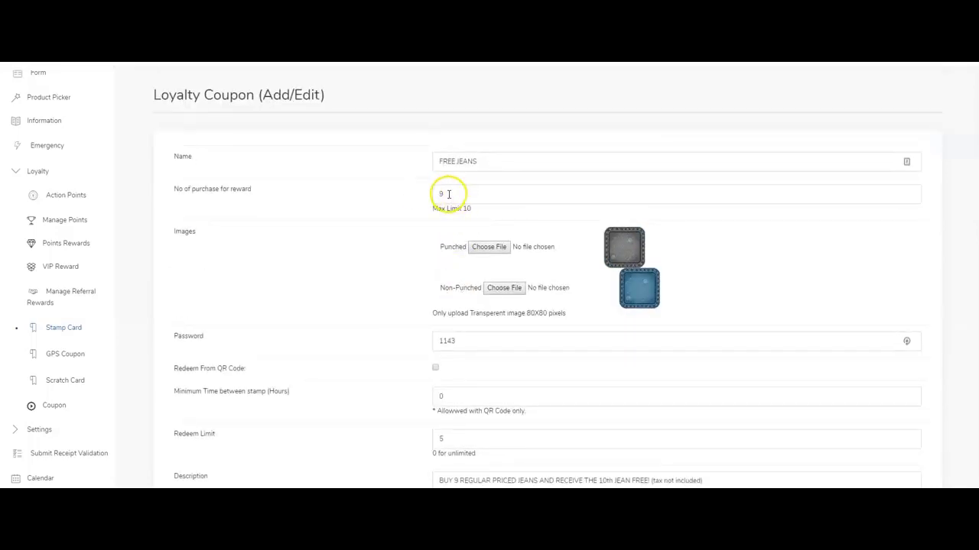
pyautogui.scroll(-3, 437, 246)
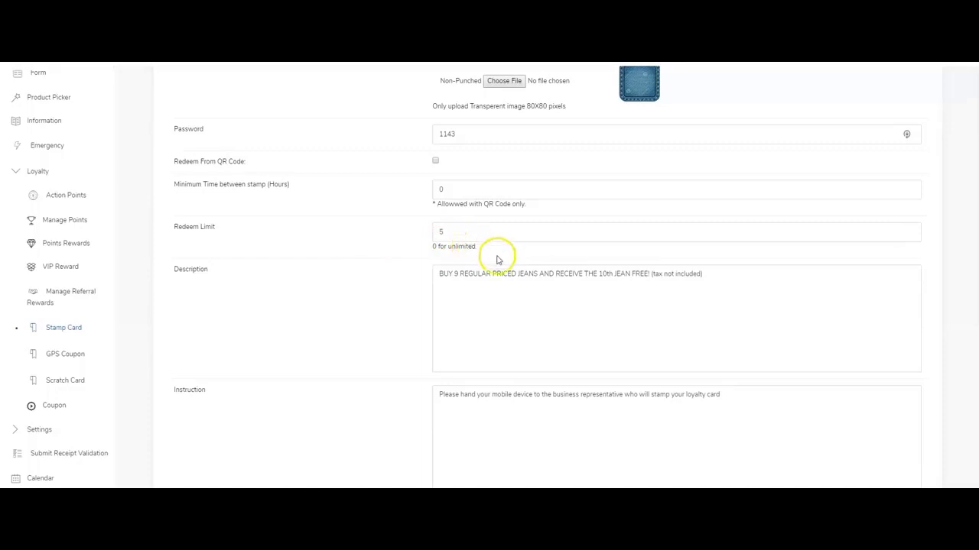
pyautogui.scroll(-1, 411, 295)
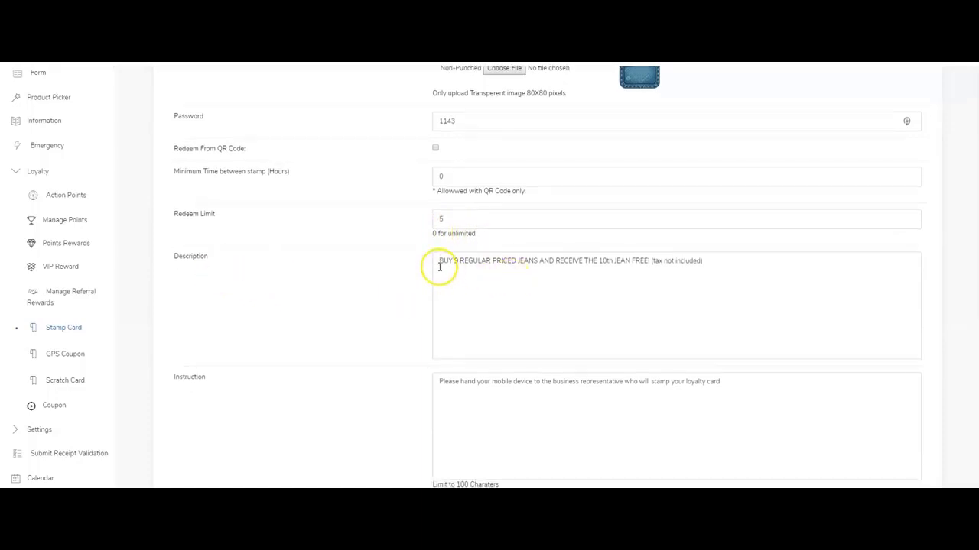
pyautogui.moveTo(440, 267); pyautogui.dragTo(701, 260)
pyautogui.scroll(-1, 706, 262)
pyautogui.click(671, 273)
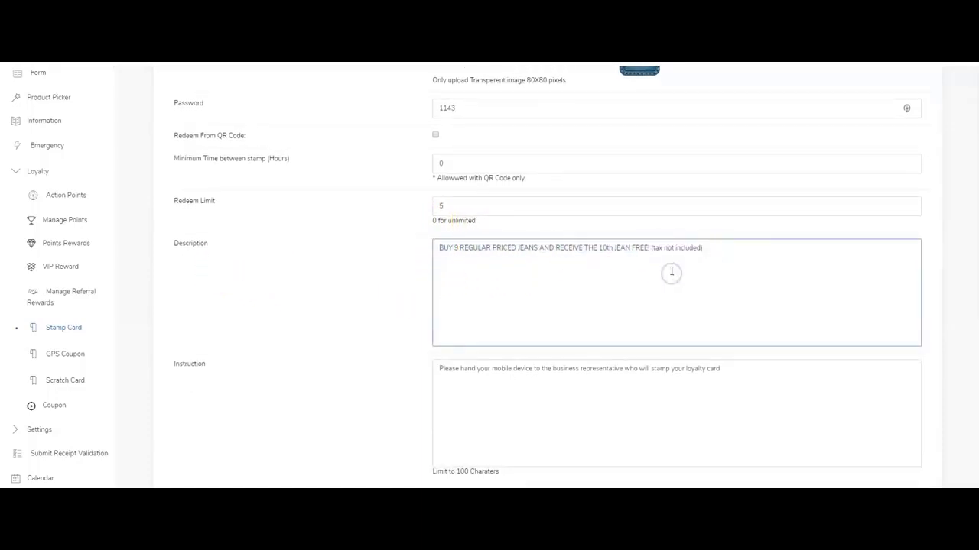
pyautogui.moveTo(472, 267); pyautogui.dragTo(564, 256)
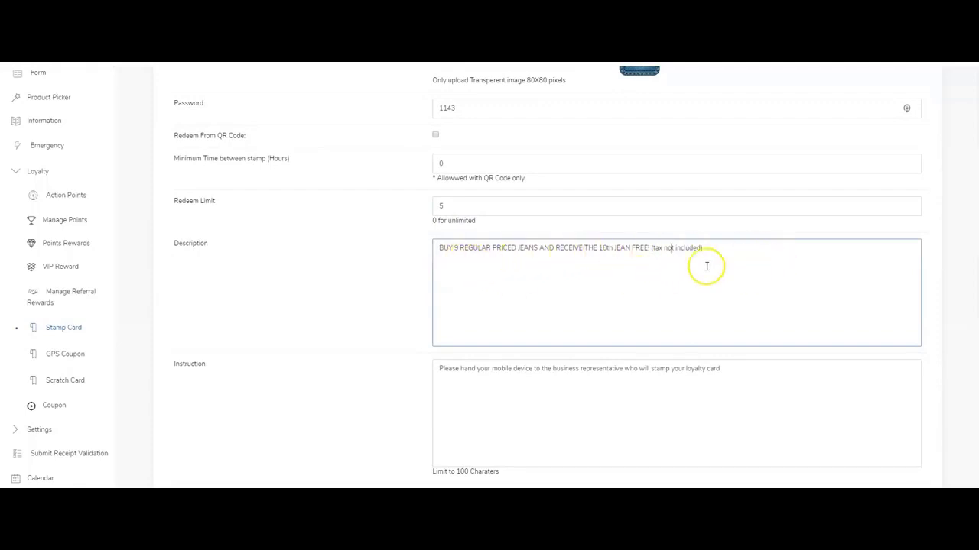
pyautogui.scroll(-2, 706, 267)
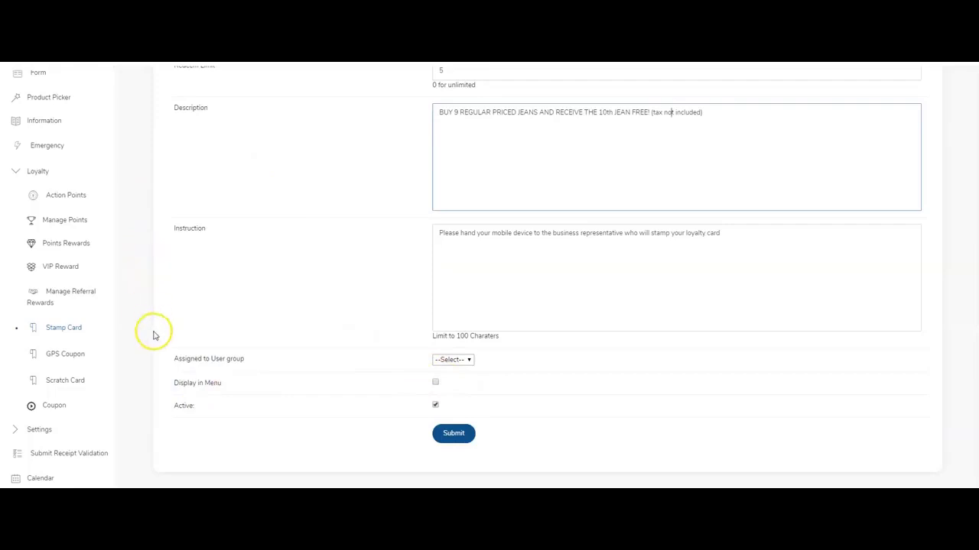
pyautogui.click(457, 432)
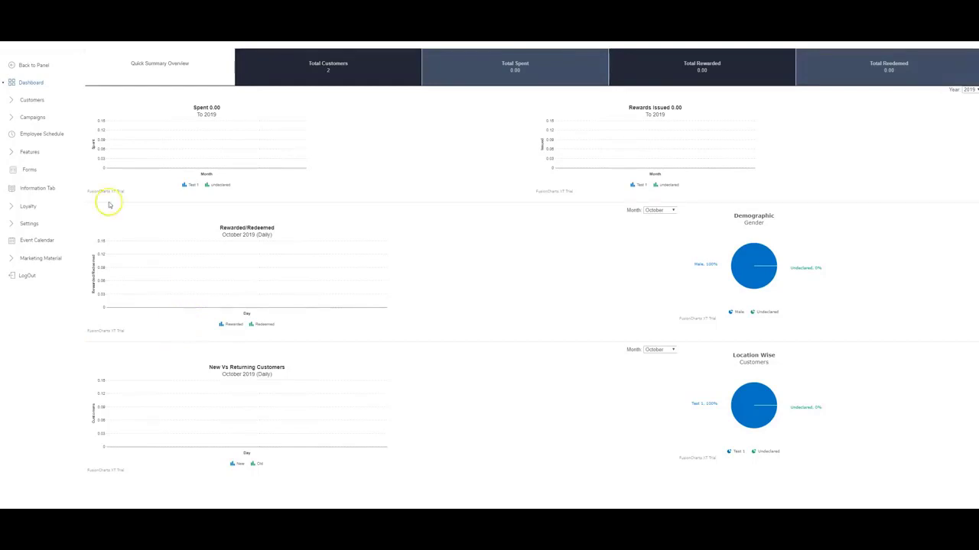
# Go to the Employee Schedule's Position list and start a new blank position.
pyautogui.click(31, 138)
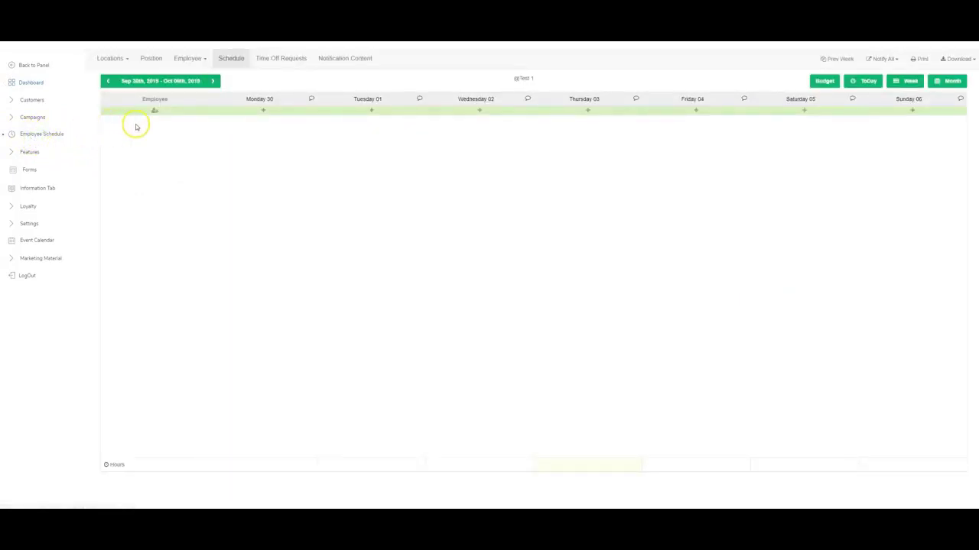
pyautogui.click(152, 59)
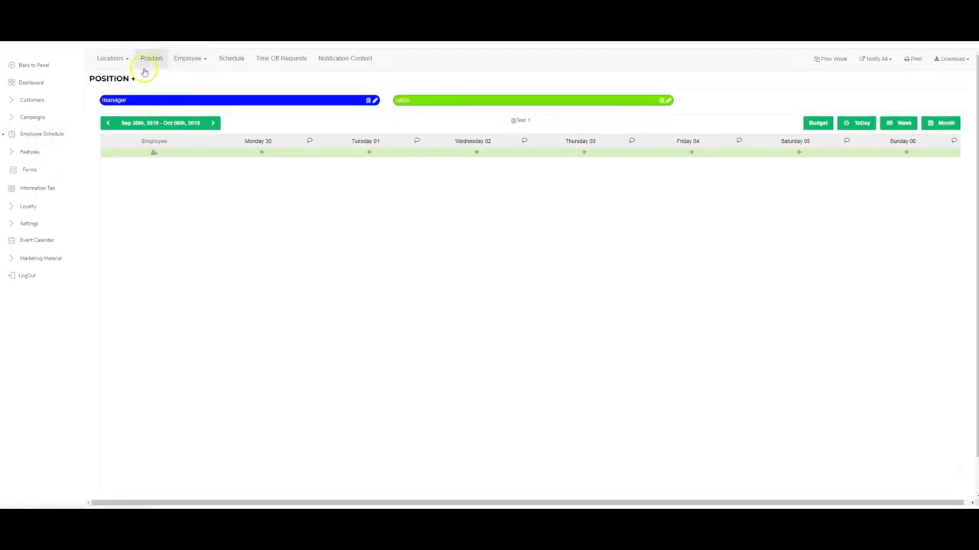
pyautogui.click(134, 78)
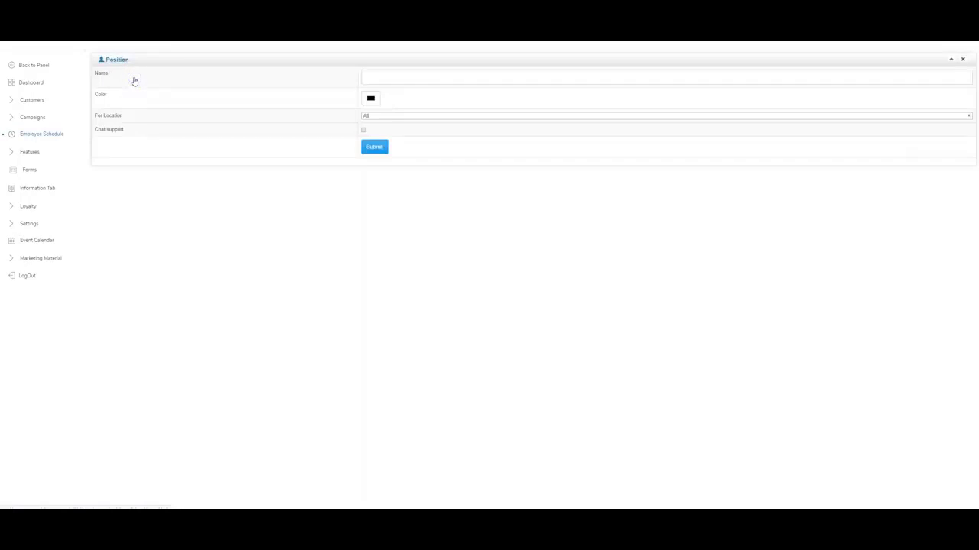
# Add a 'manager' position coloured blue and submit it.
pyautogui.click(383, 74)
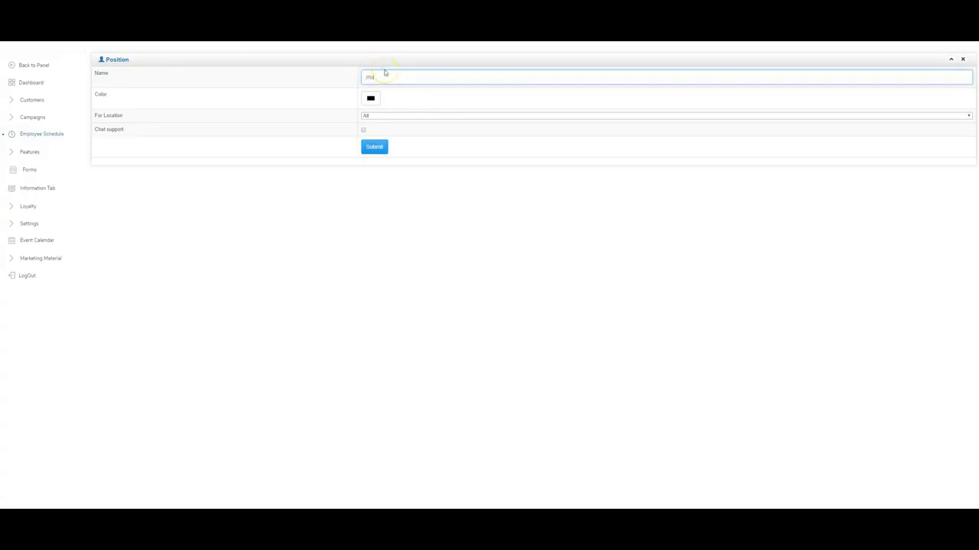
pyautogui.click(389, 93)
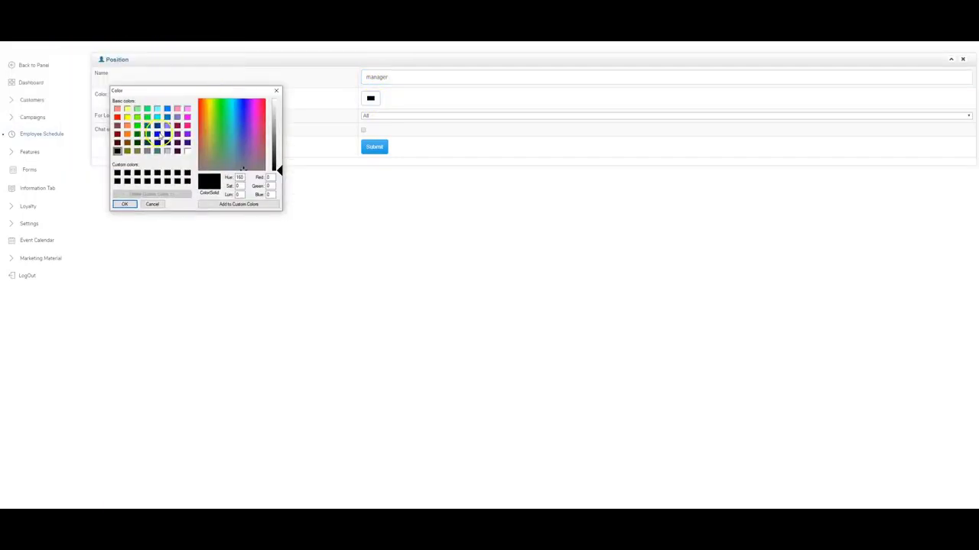
pyautogui.click(157, 134)
pyautogui.click(125, 205)
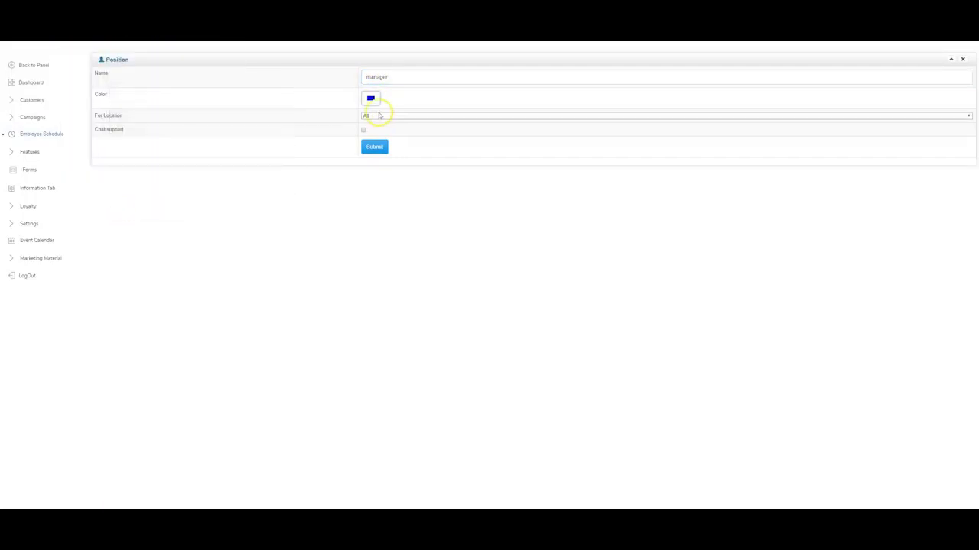
pyautogui.click(371, 99)
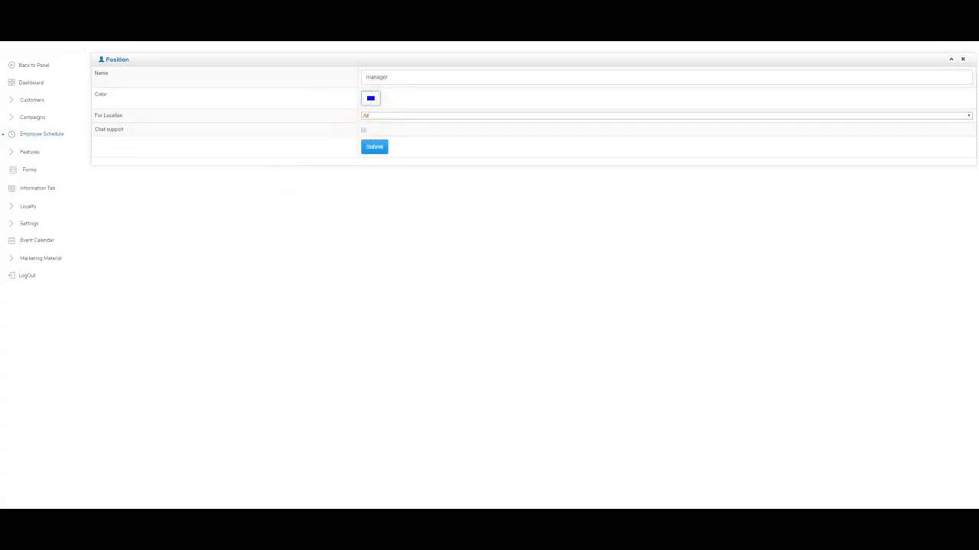
pyautogui.click(373, 146)
# Start a new 'sales' position and choose bright green as its colour.
pyautogui.click(150, 58)
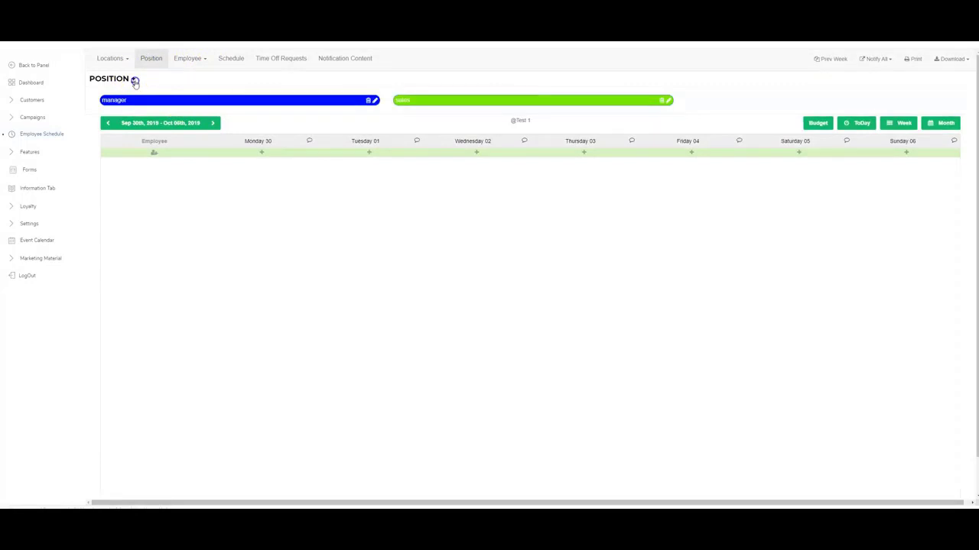
pyautogui.click(134, 79)
pyautogui.click(385, 77)
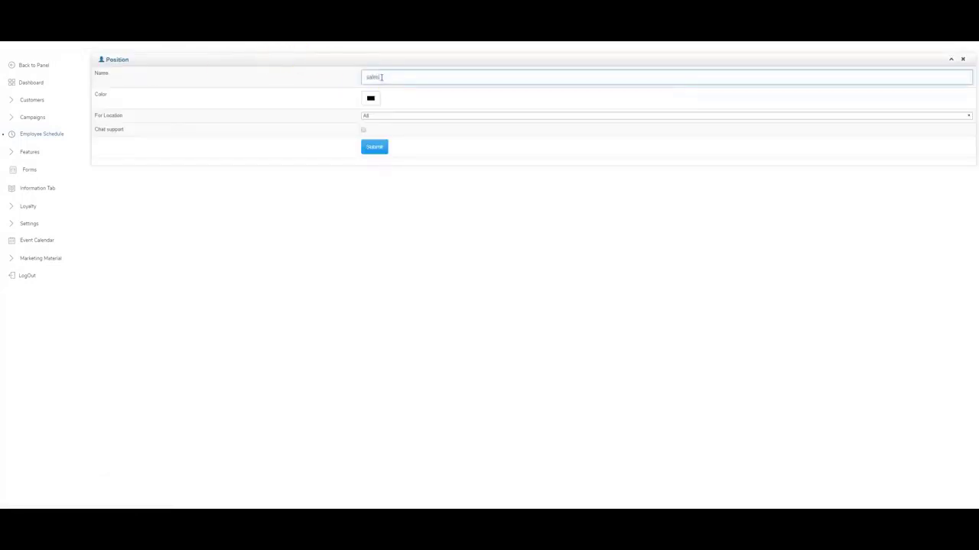
pyautogui.click(370, 98)
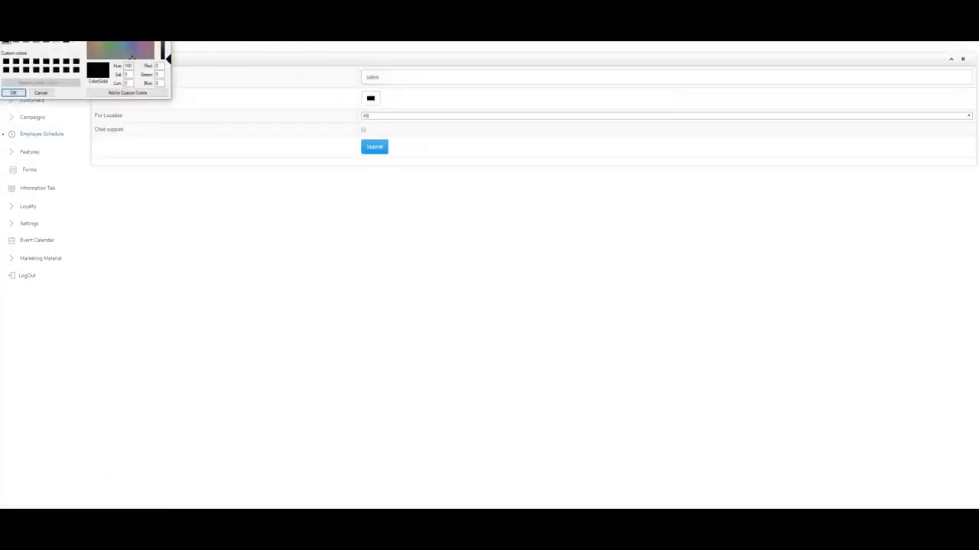
pyautogui.click(109, 43)
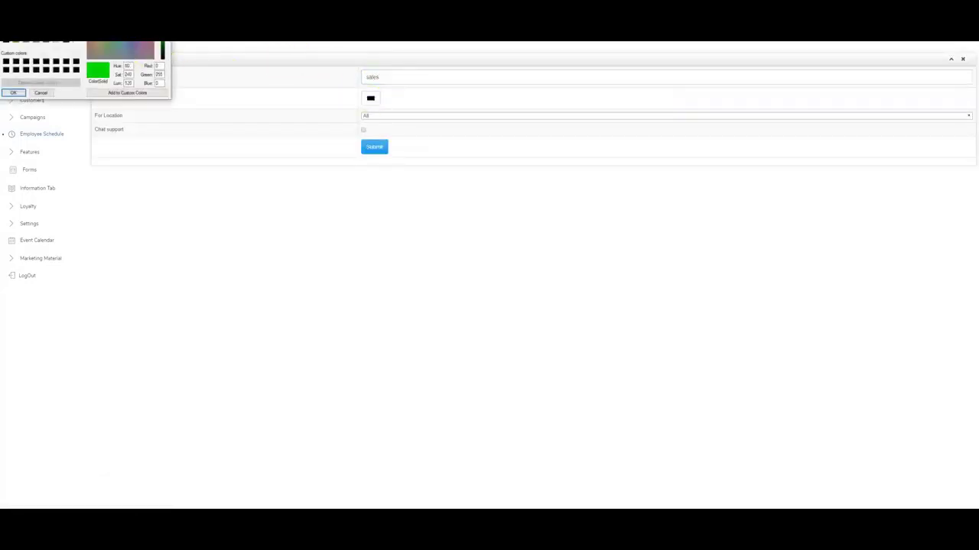
pyautogui.click(14, 93)
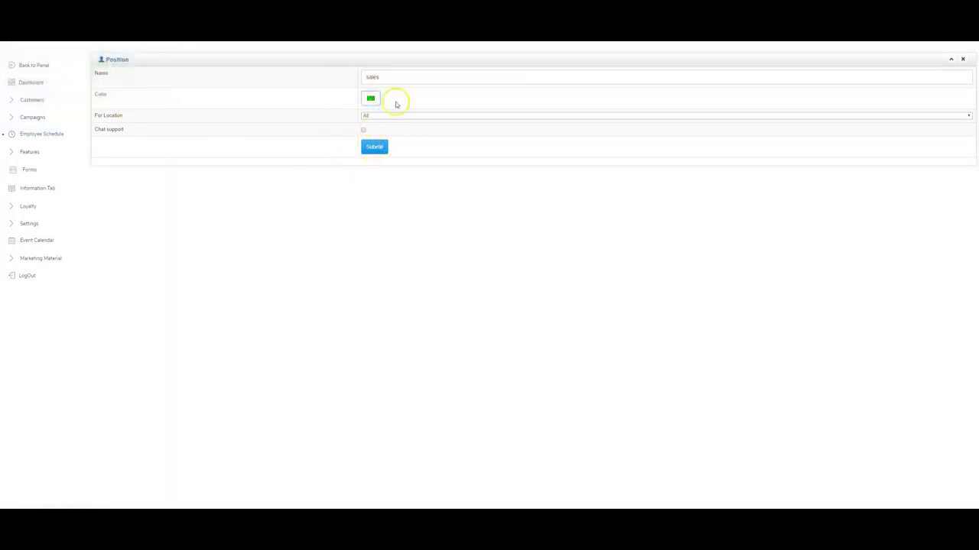
# Save the green sales position, then start a new employee from the Employee List.
pyautogui.press('Return')
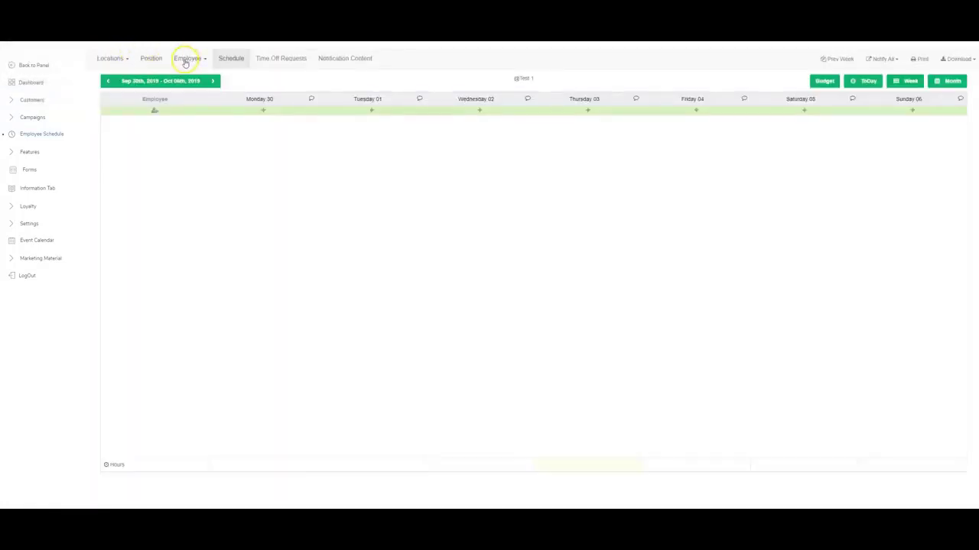
pyautogui.click(153, 59)
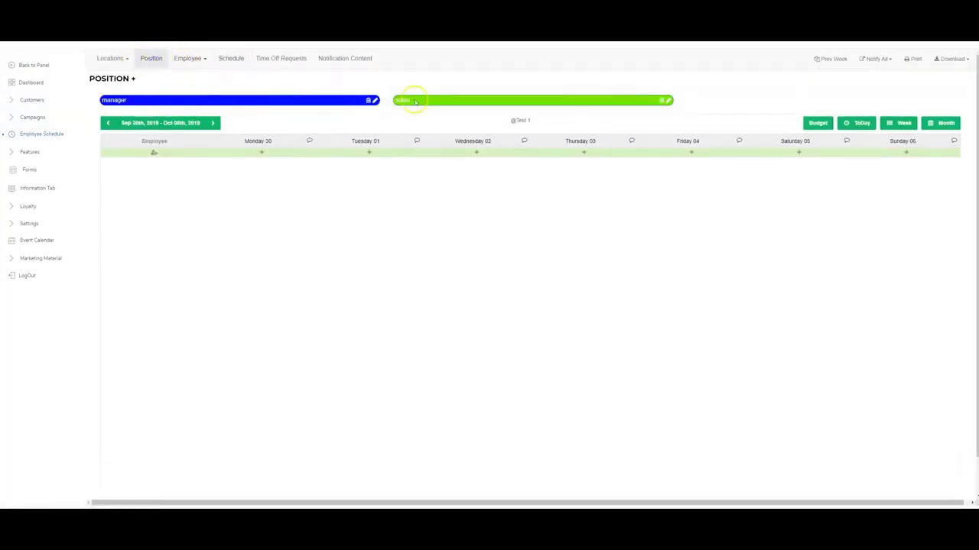
pyautogui.click(190, 59)
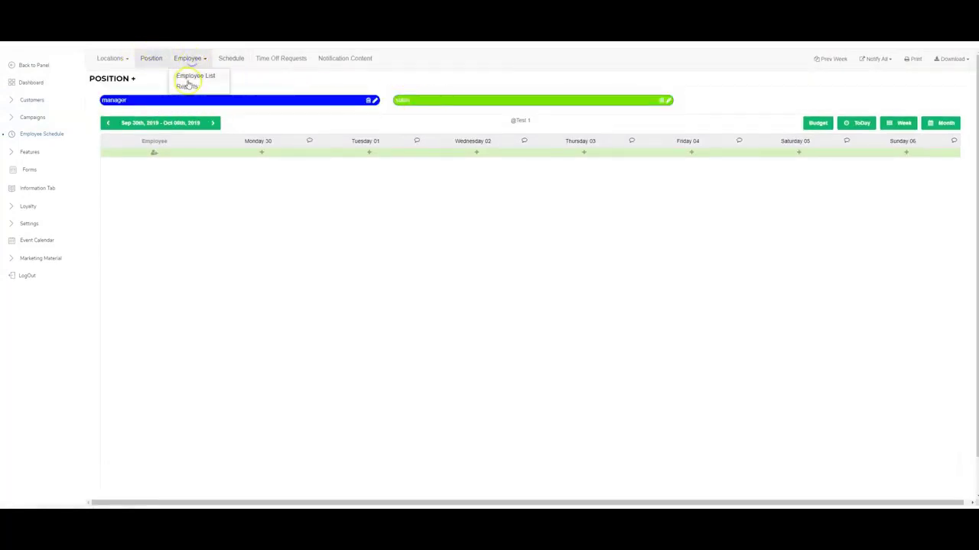
pyautogui.click(191, 78)
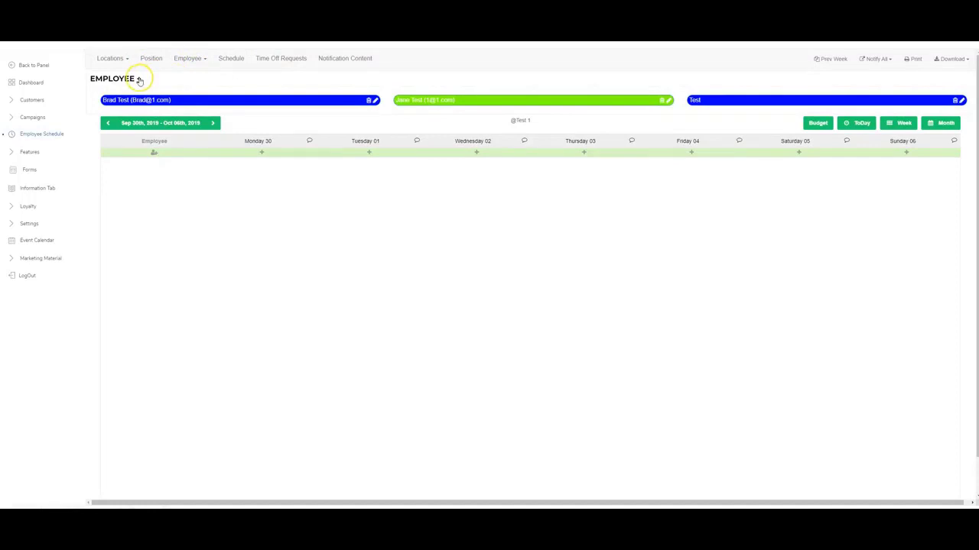
pyautogui.click(139, 79)
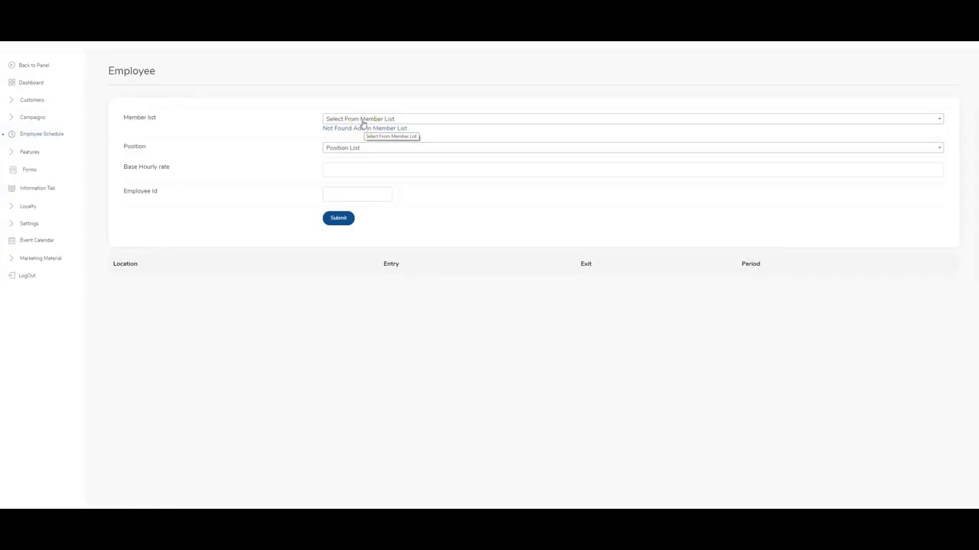
# Search the member list and select the matching member as the new employee.
pyautogui.click(364, 121)
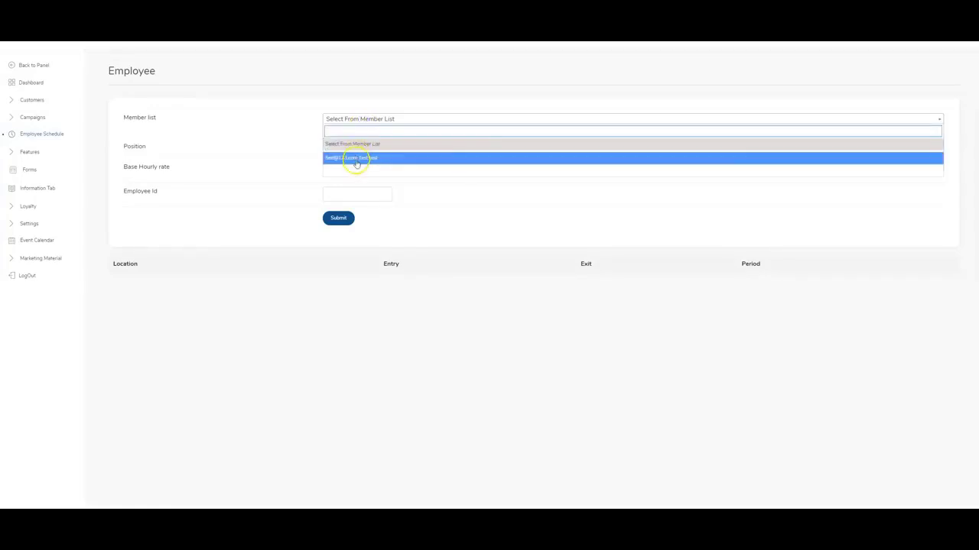
pyautogui.click(293, 128)
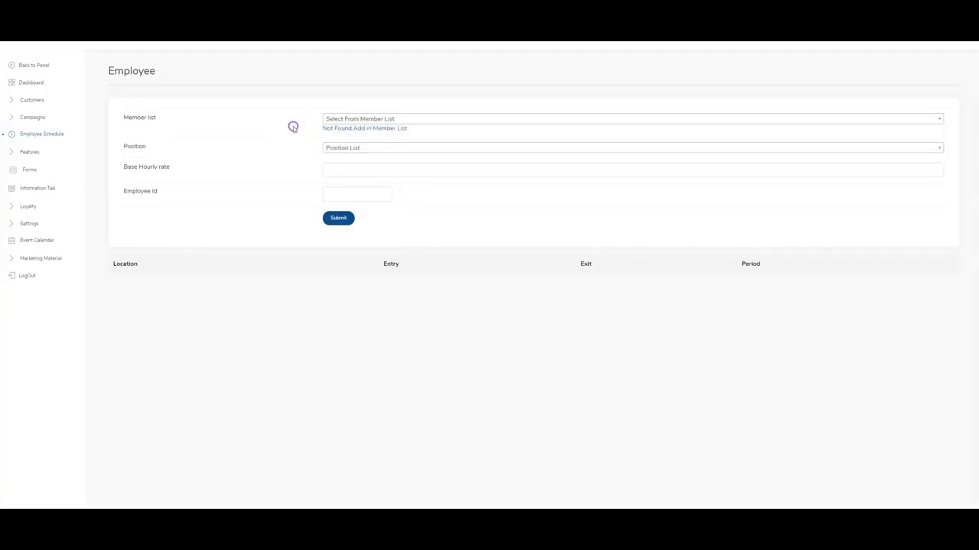
pyautogui.click(357, 120)
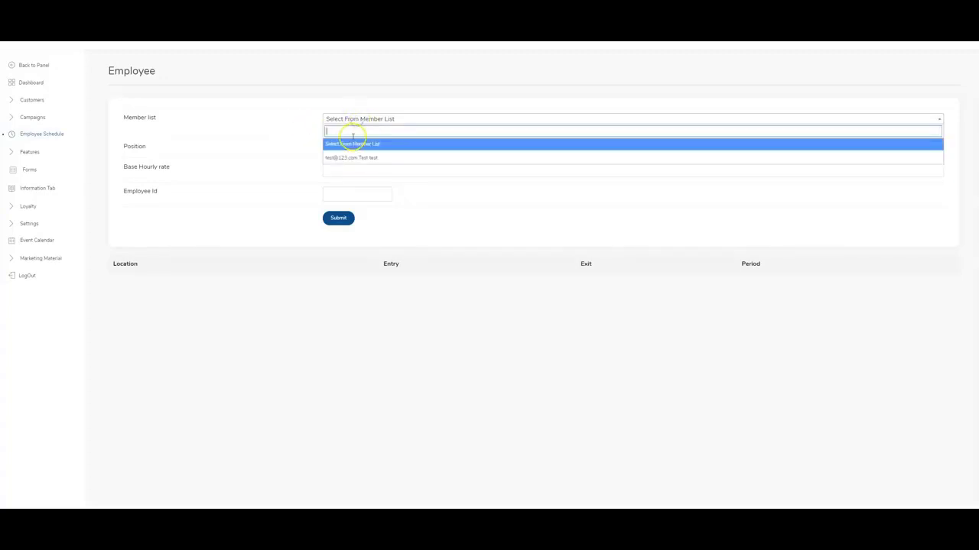
pyautogui.write('h')
pyautogui.write('tes')
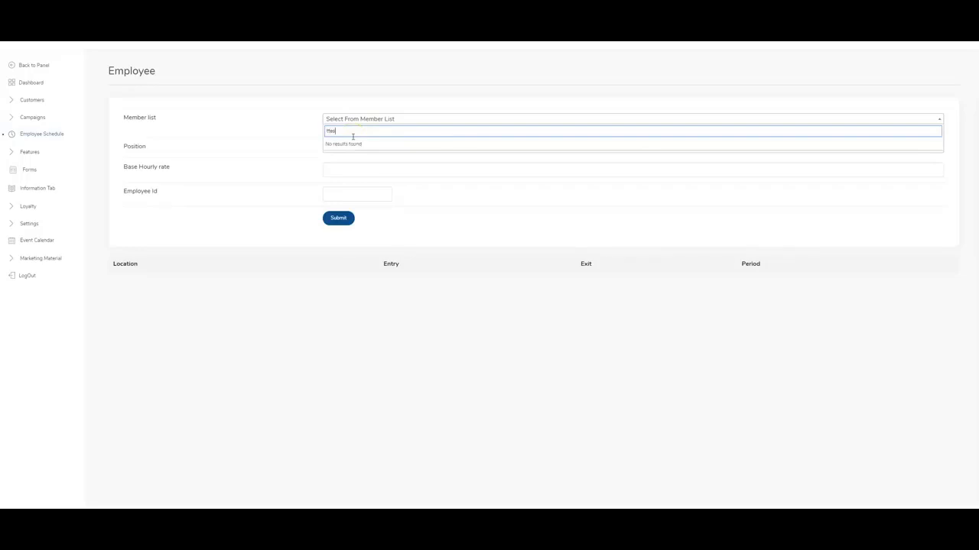
pyautogui.press('BackSpace')
pyautogui.press('BackSpace')
pyautogui.press('BackSpace')
pyautogui.write('es')
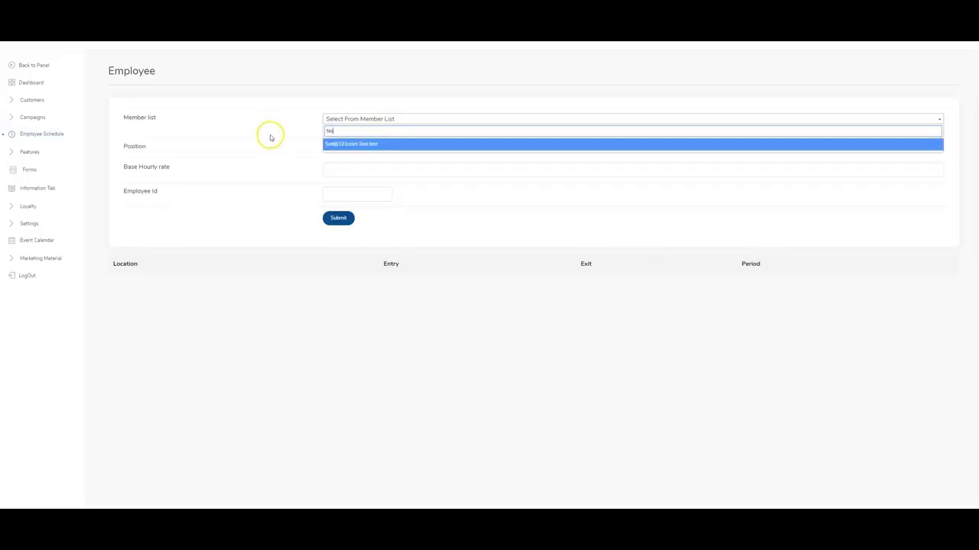
pyautogui.click(349, 144)
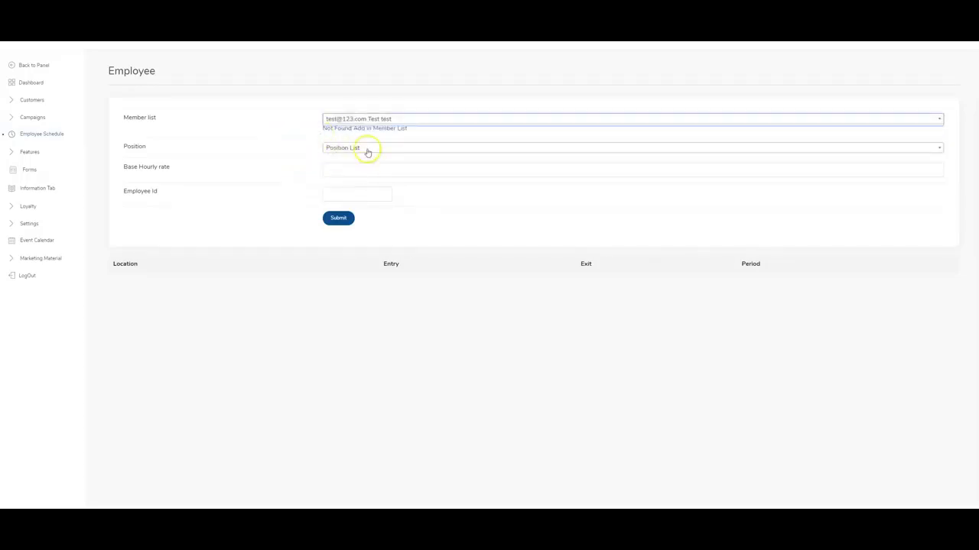
# Set the employee's position to manager with a base hourly rate of 15.
pyautogui.click(360, 148)
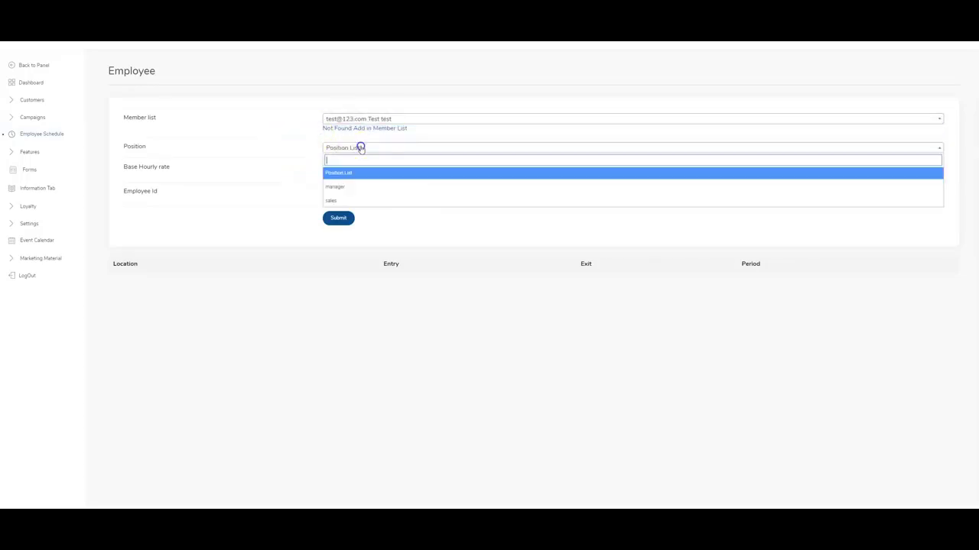
pyautogui.click(351, 201)
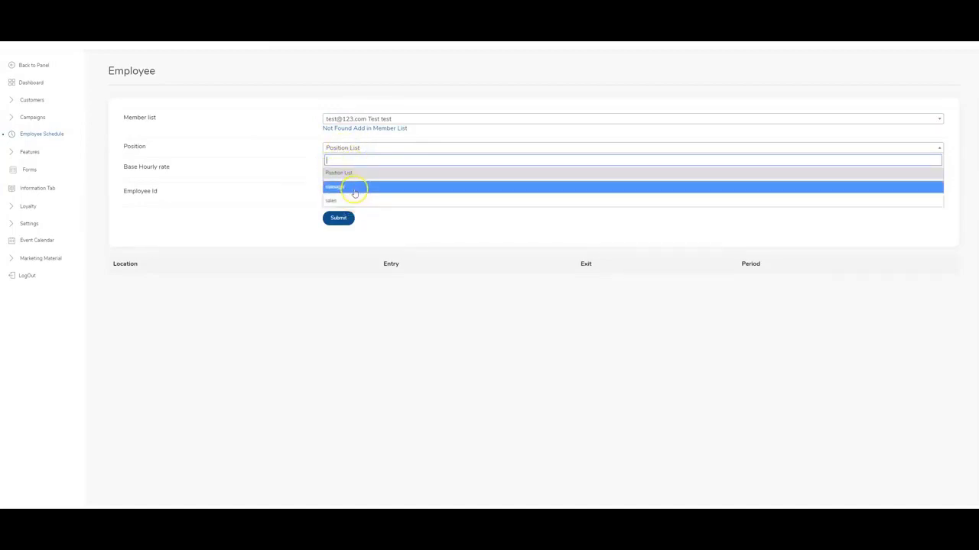
pyautogui.click(369, 186)
pyautogui.click(366, 168)
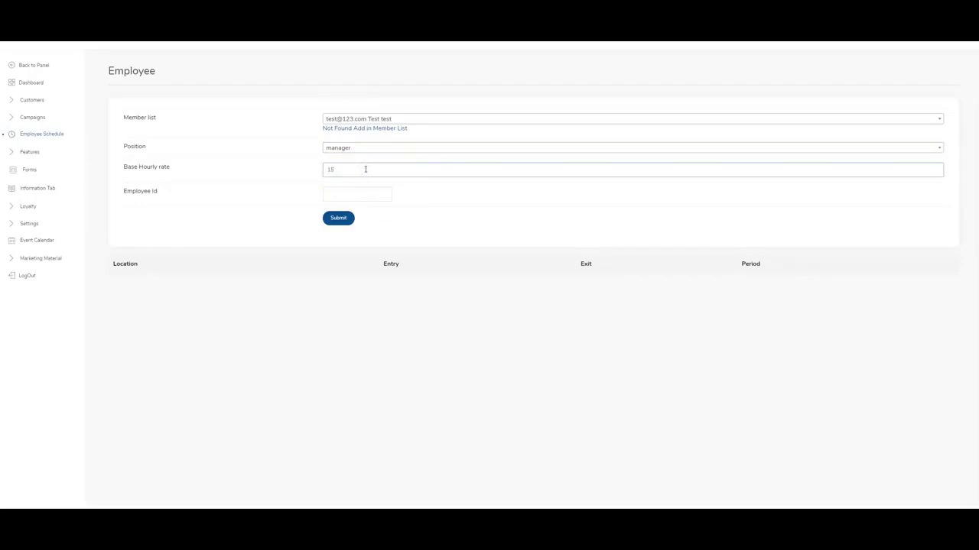
pyautogui.click(356, 196)
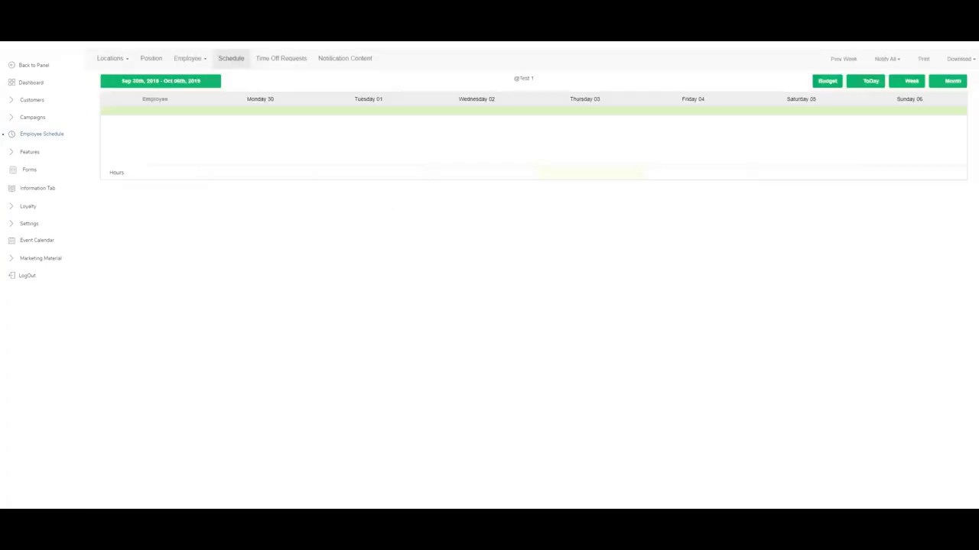
# Edit the second employee from the Employee List, keep position sales, and save.
pyautogui.click(196, 60)
pyautogui.click(196, 75)
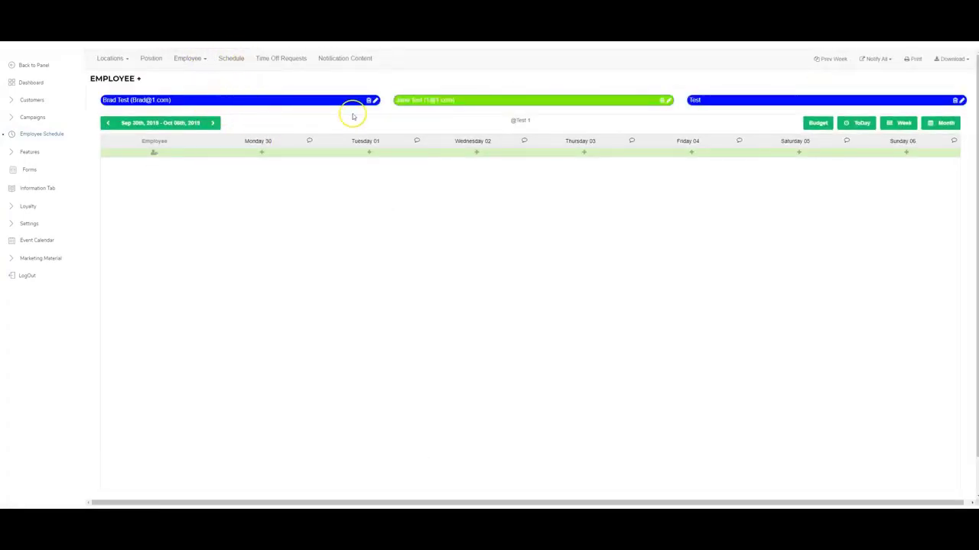
pyautogui.click(668, 101)
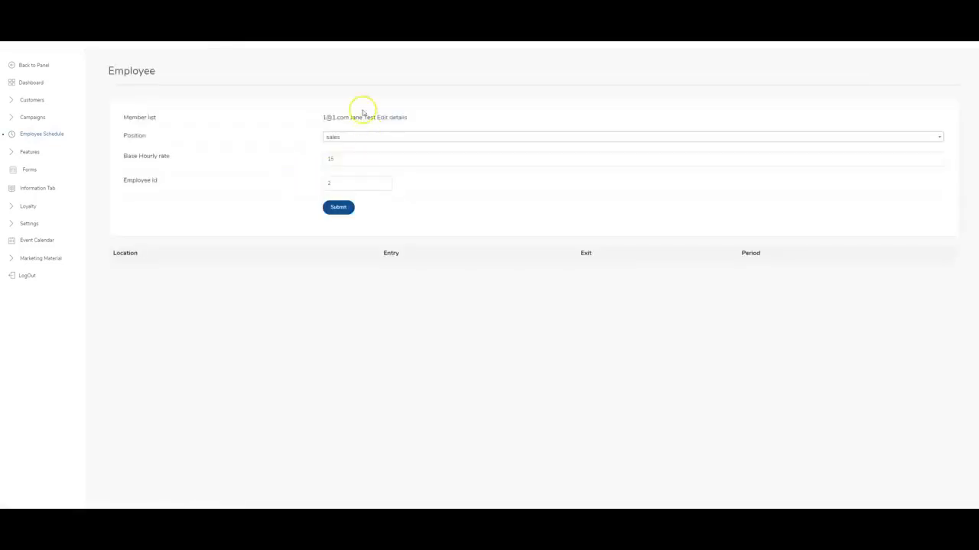
pyautogui.click(352, 137)
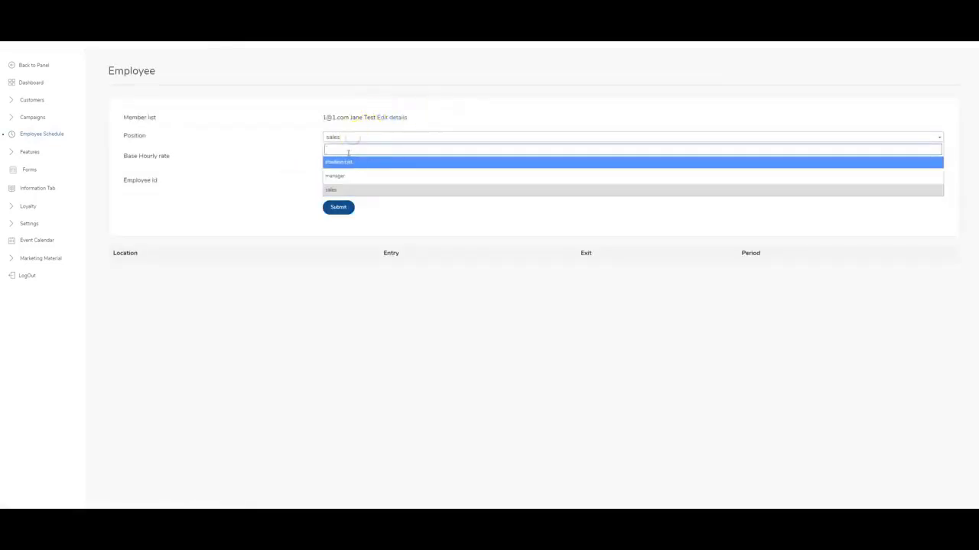
pyautogui.click(249, 130)
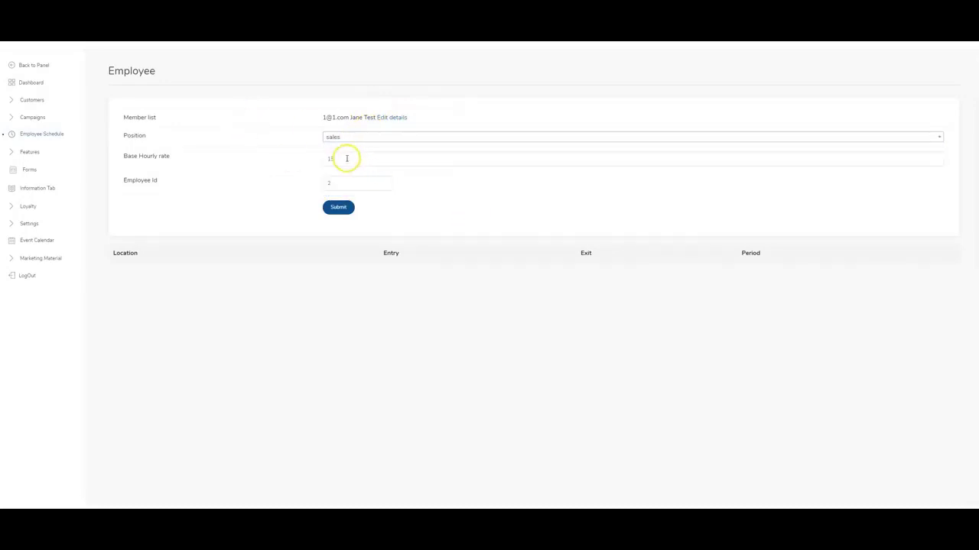
pyautogui.click(341, 208)
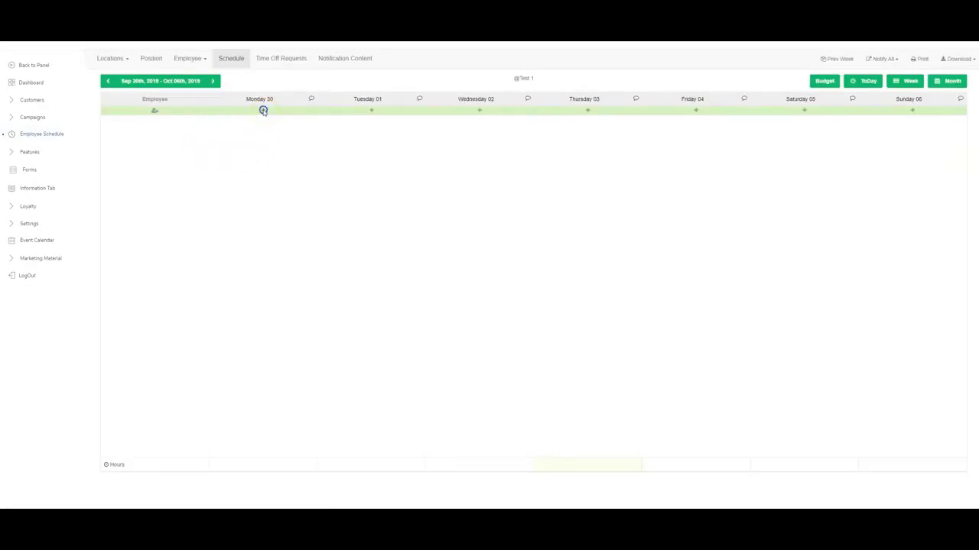
# Add a 9:00 am–6:00 pm Monday shift for the manager employee.
pyautogui.click(263, 111)
pyautogui.click(468, 100)
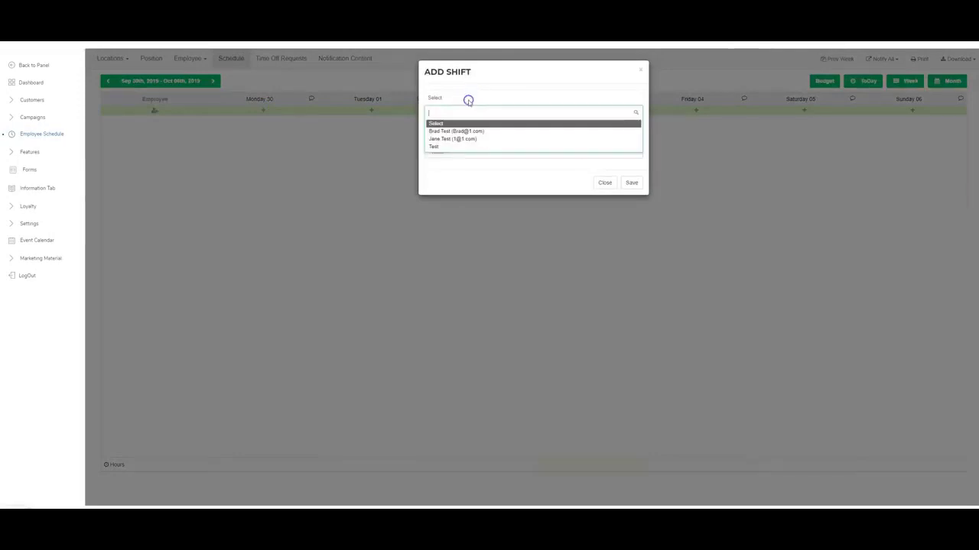
pyautogui.click(471, 131)
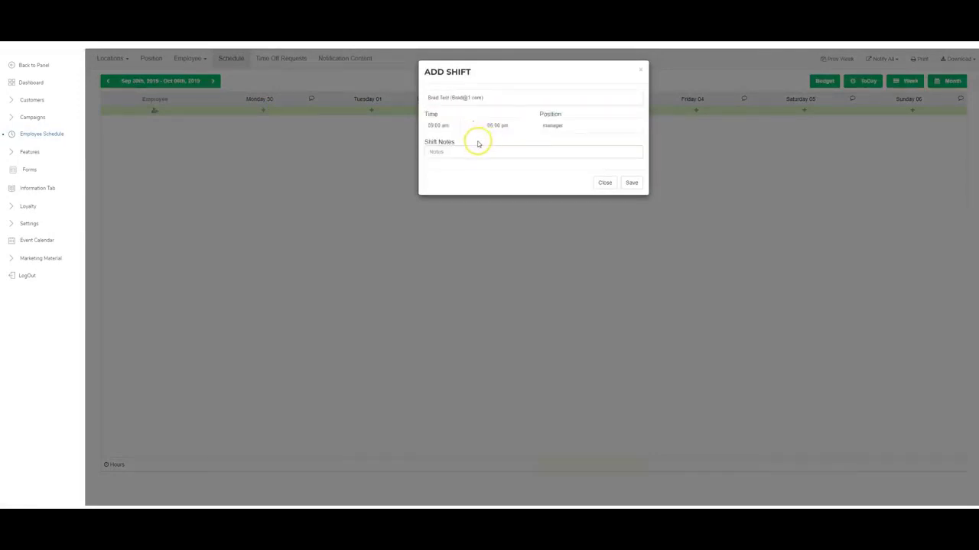
pyautogui.click(454, 127)
pyautogui.click(511, 125)
pyautogui.click(512, 125)
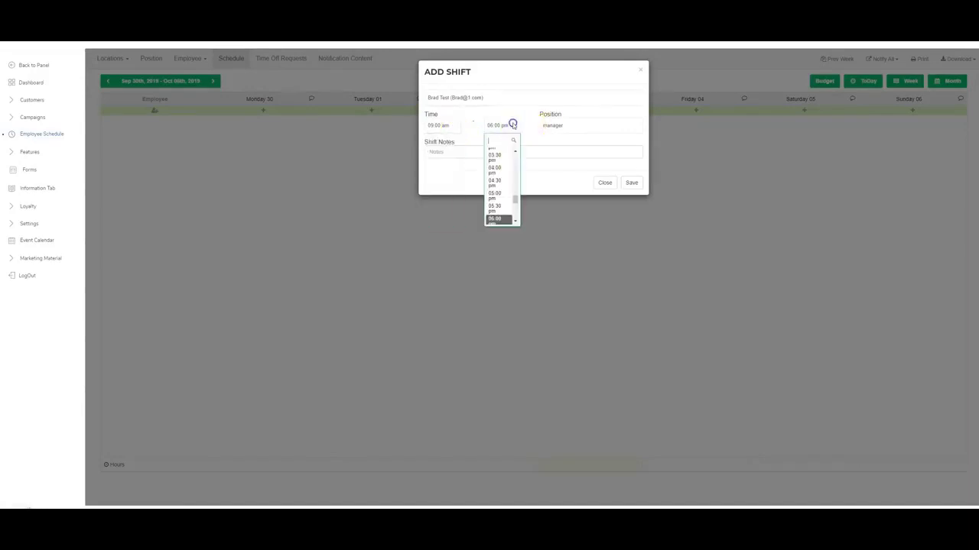
pyautogui.click(562, 126)
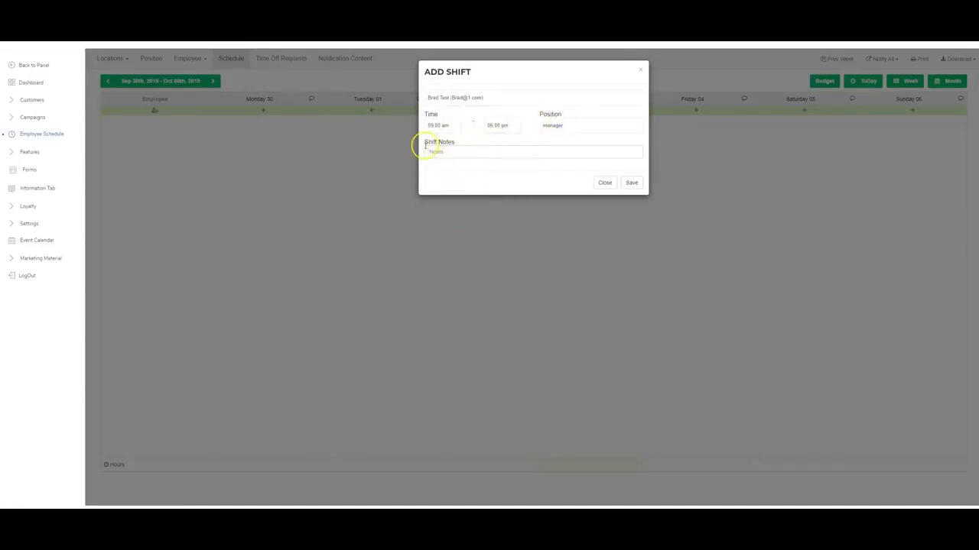
pyautogui.click(632, 183)
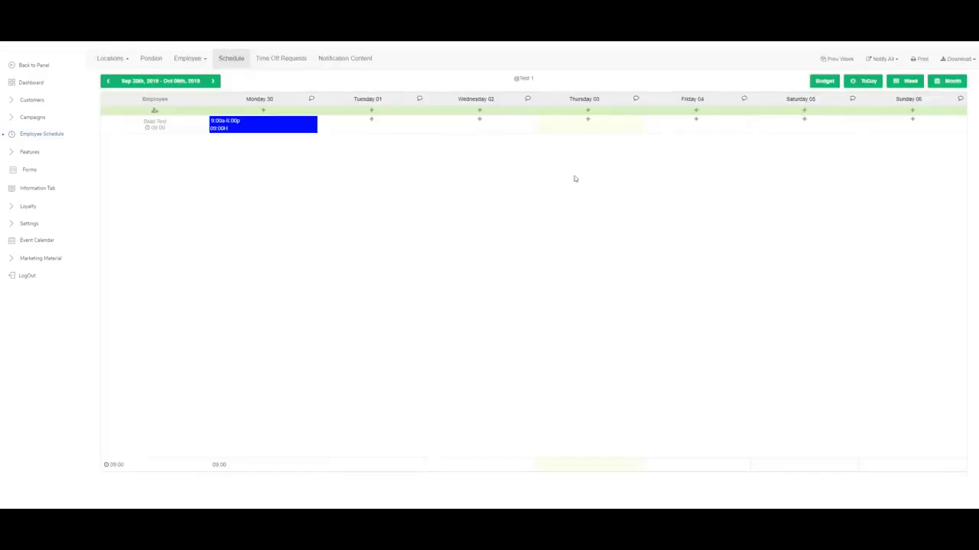
# Copy the manager's Monday shift to Tuesday and re-save the Monday shift unchanged.
pyautogui.moveTo(284, 127)
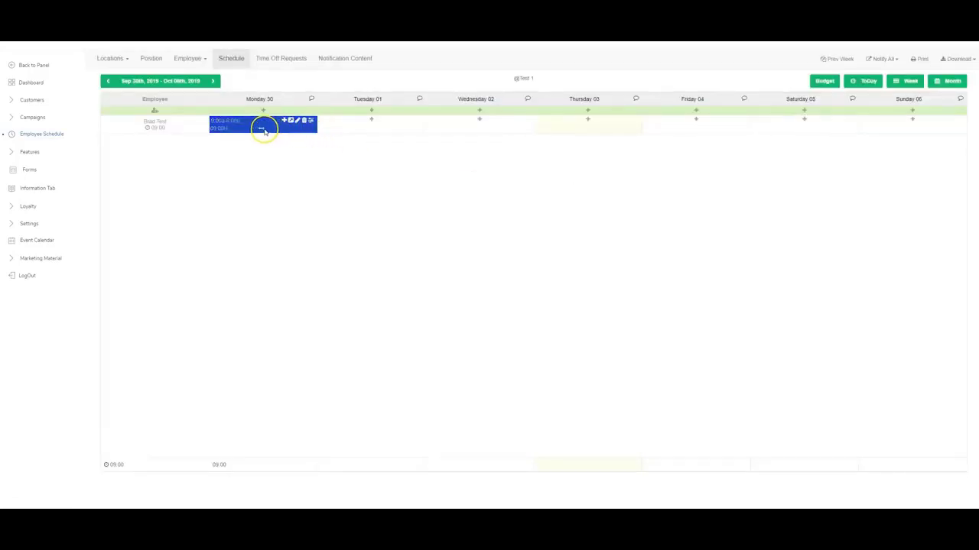
pyautogui.moveTo(264, 130); pyautogui.dragTo(575, 133)
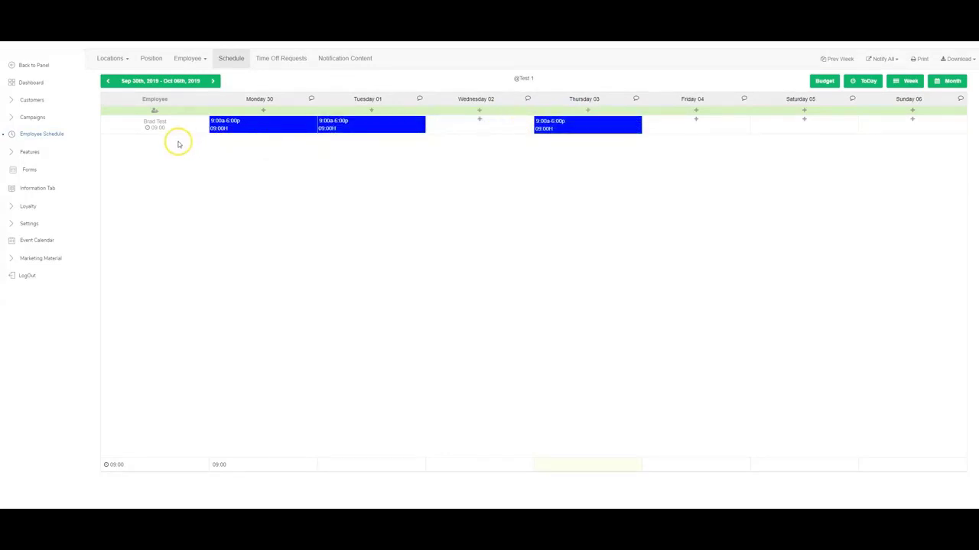
pyautogui.moveTo(295, 123)
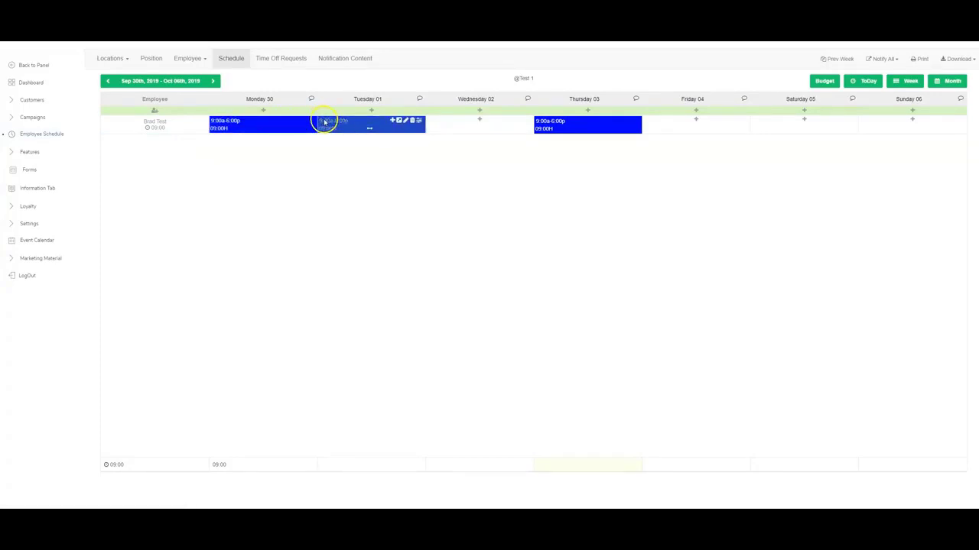
pyautogui.click(296, 122)
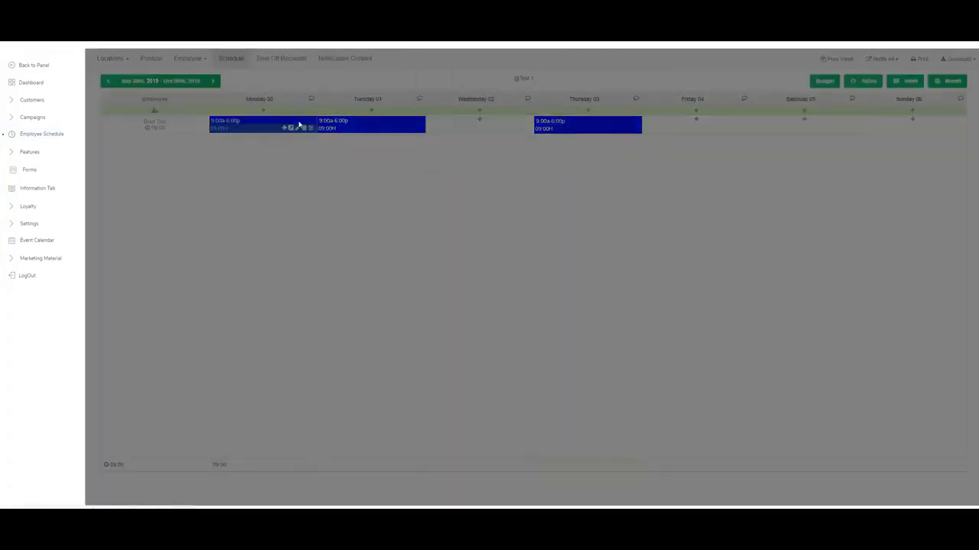
pyautogui.click(445, 103)
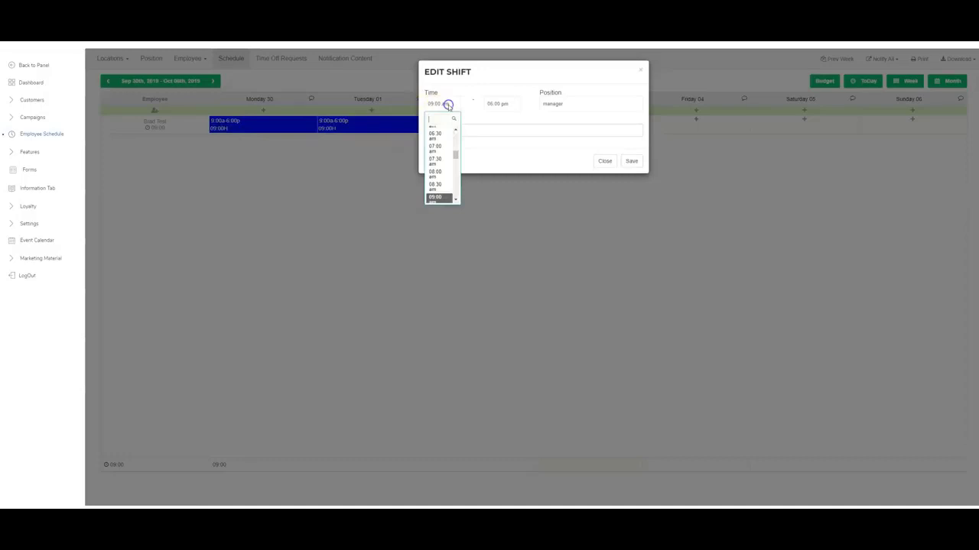
pyautogui.click(496, 104)
pyautogui.click(495, 103)
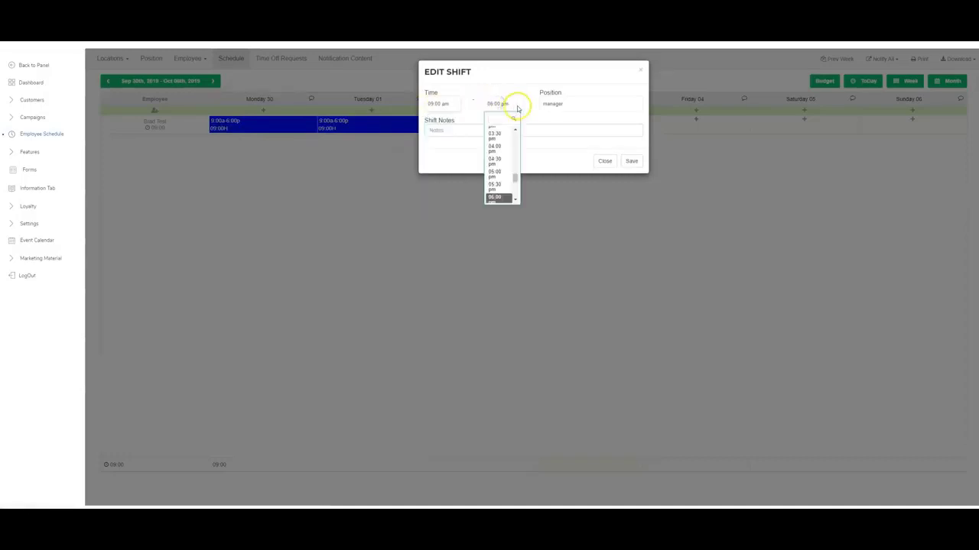
pyautogui.click(630, 161)
pyautogui.click(631, 162)
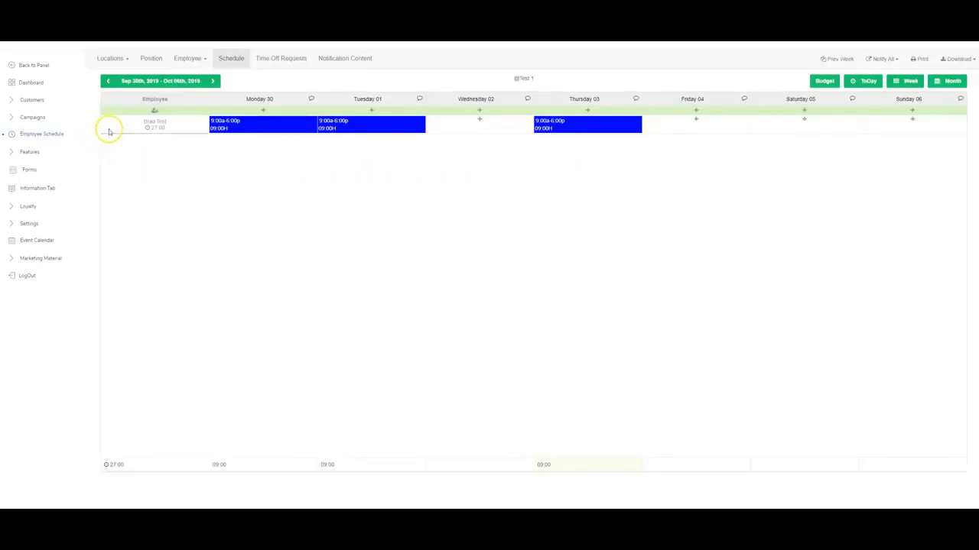
# Add a Monday shift for the second employee and copy it to Tuesday.
pyautogui.click(260, 111)
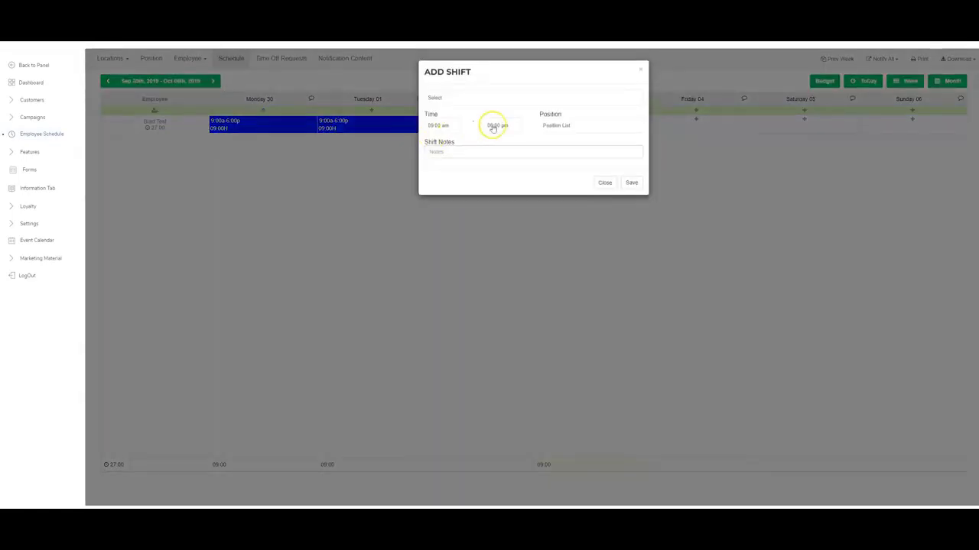
pyautogui.click(530, 98)
pyautogui.click(486, 136)
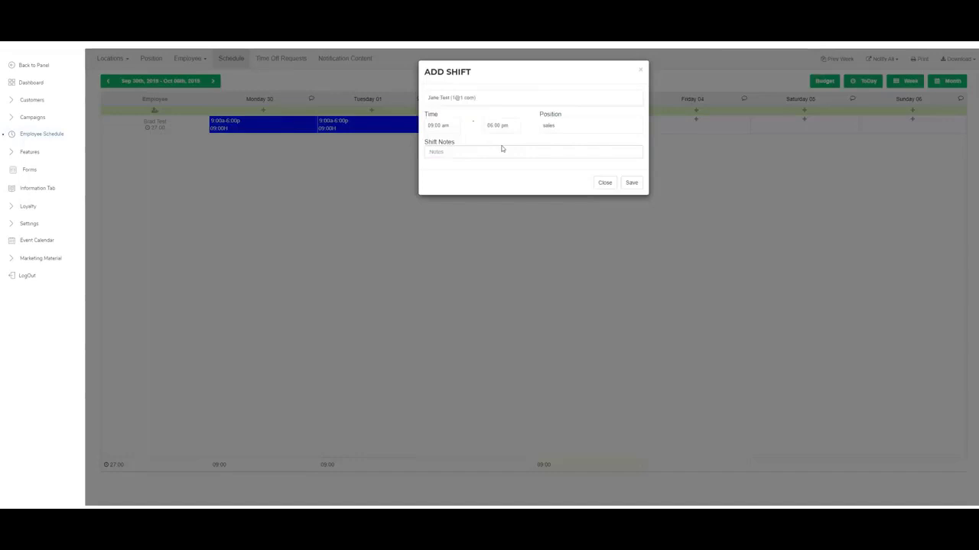
pyautogui.click(632, 184)
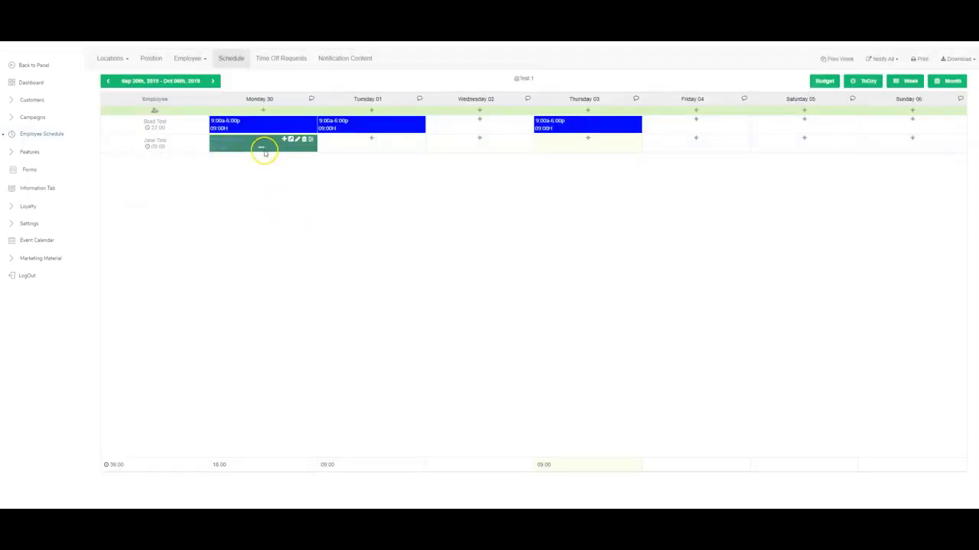
pyautogui.moveTo(262, 148); pyautogui.dragTo(472, 149)
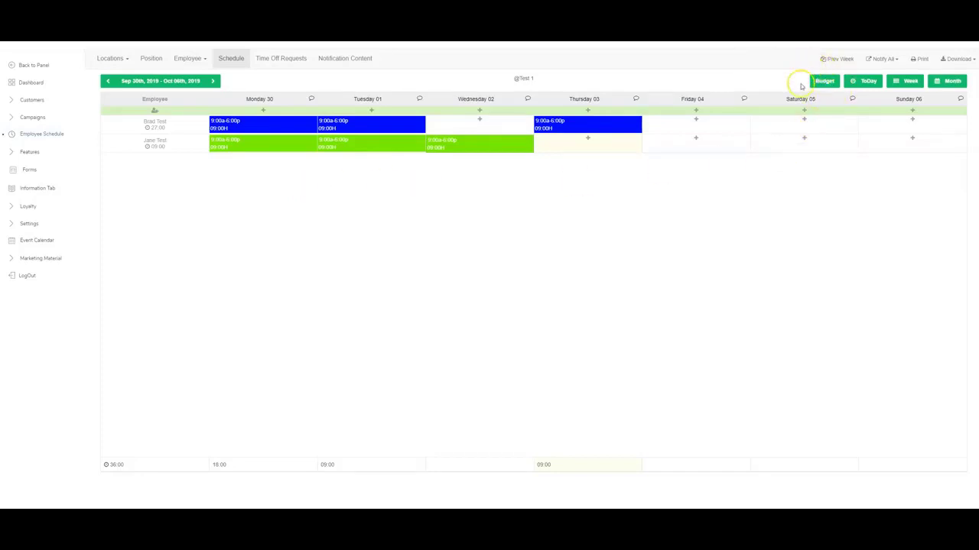
# Show the weekly budget projections and set Monday's projected sales to 500.
pyautogui.click(827, 80)
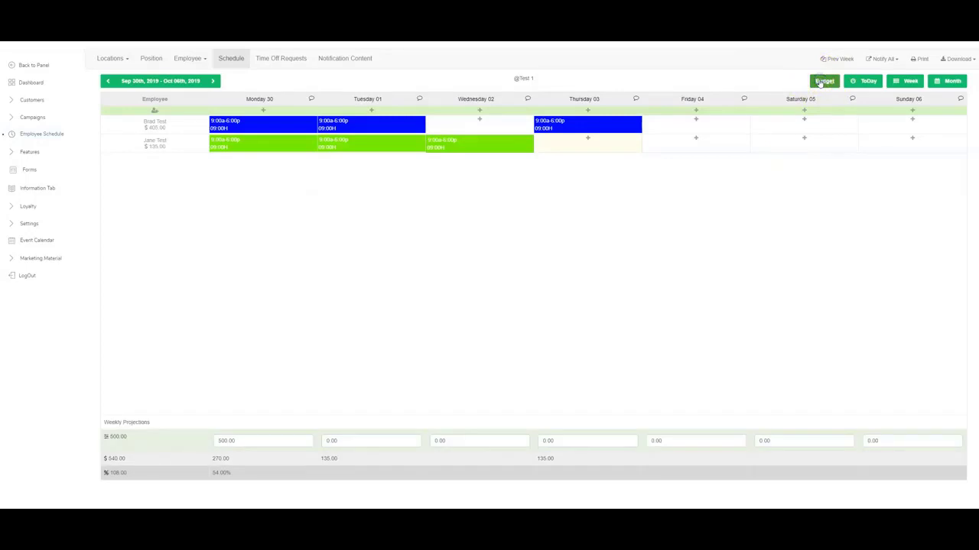
pyautogui.click(254, 443)
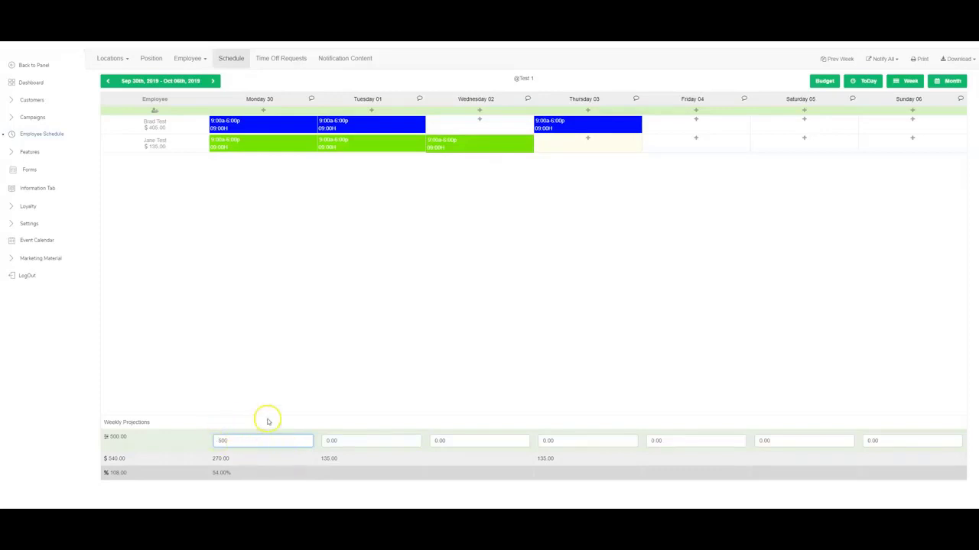
pyautogui.click(273, 386)
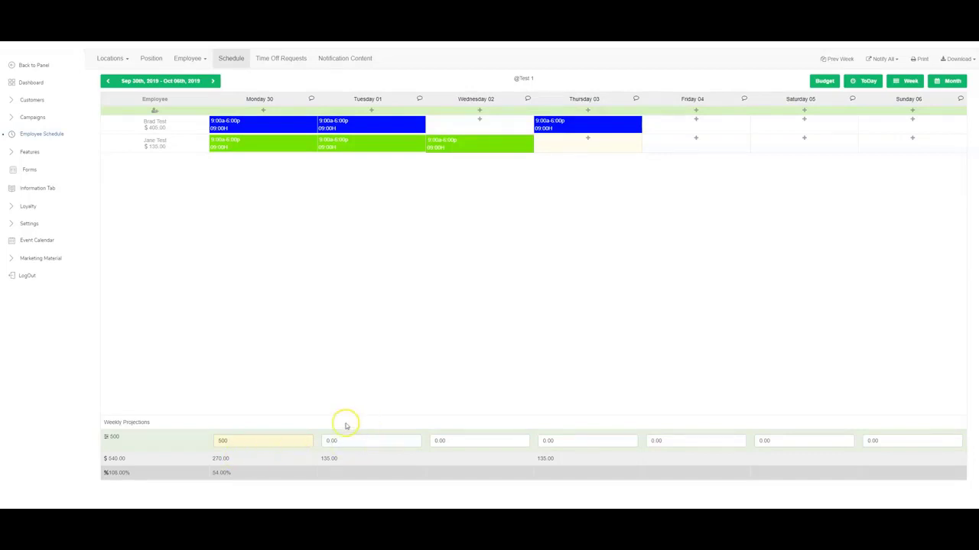
# Copy both employees' shifts onto Friday and Saturday.
pyautogui.moveTo(222, 471); pyautogui.dragTo(158, 467)
pyautogui.moveTo(174, 151); pyautogui.dragTo(204, 153)
pyautogui.click(203, 157)
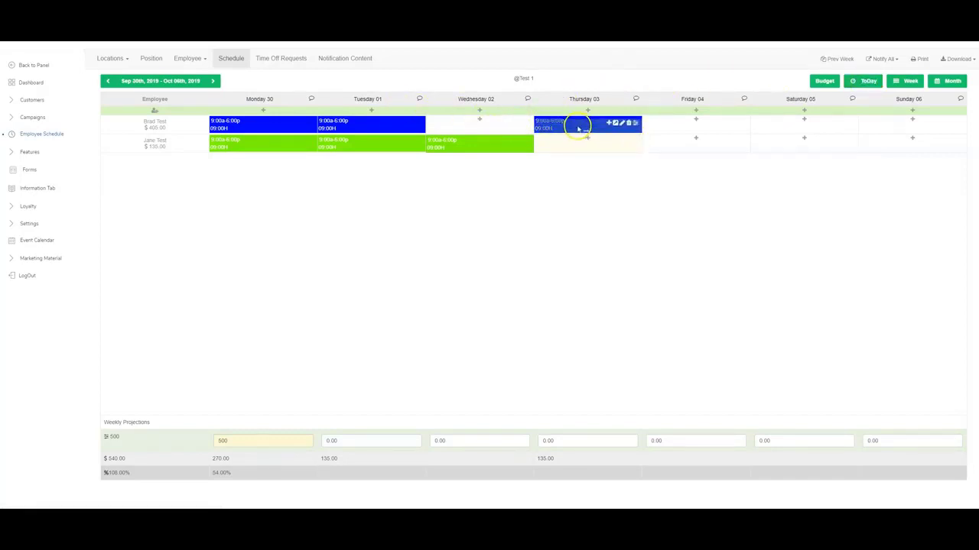
pyautogui.moveTo(581, 124); pyautogui.dragTo(688, 128)
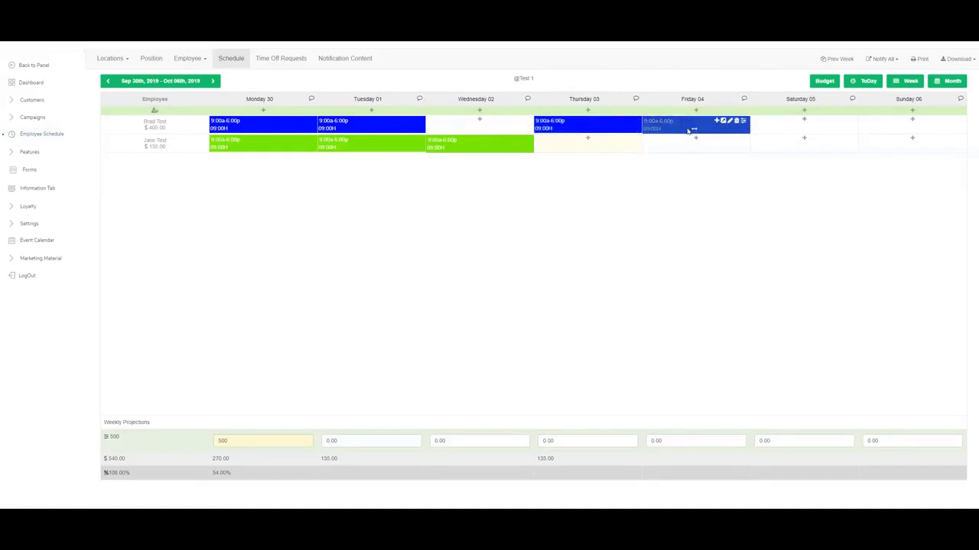
pyautogui.moveTo(529, 146); pyautogui.dragTo(772, 148)
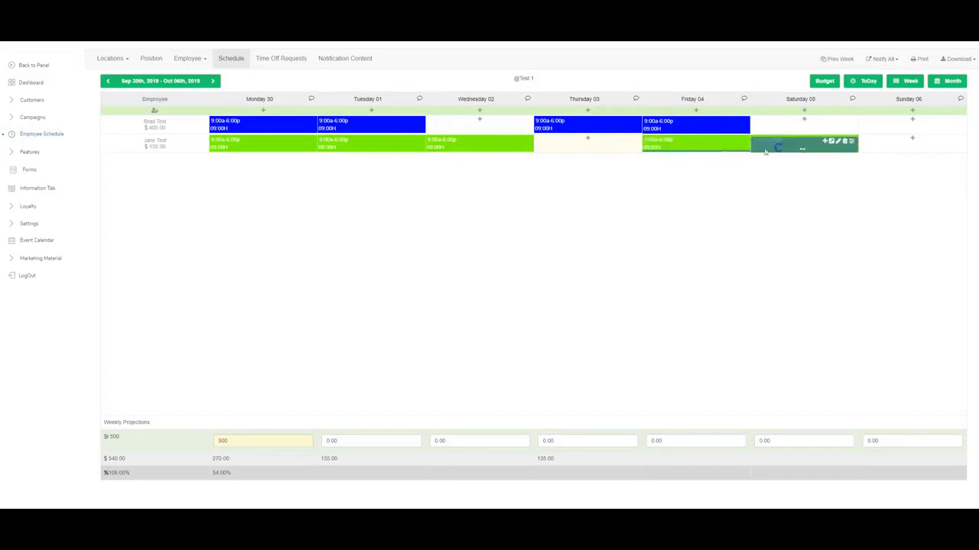
pyautogui.moveTo(690, 125); pyautogui.dragTo(903, 129)
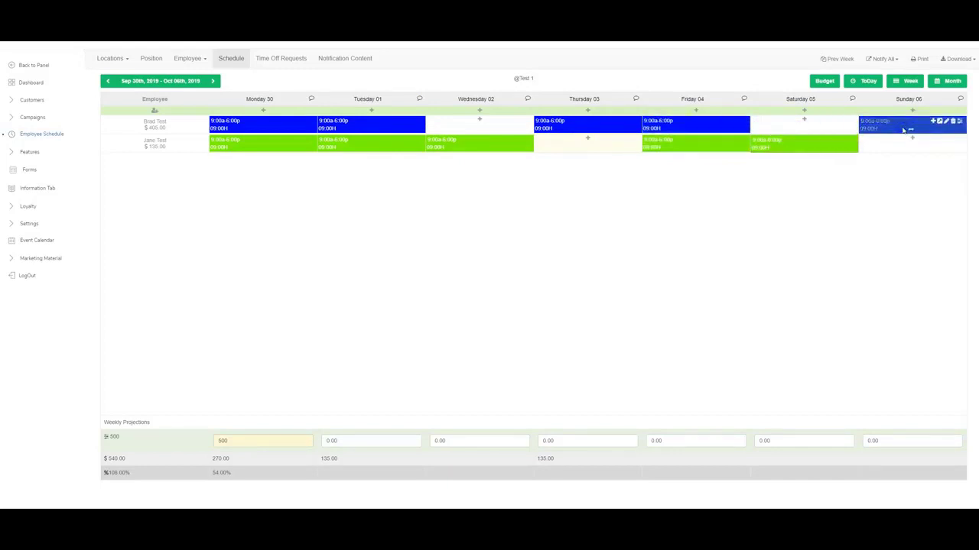
# Switch back to hours, try reordering the employee rows, then reshow budget projections.
pyautogui.click(861, 82)
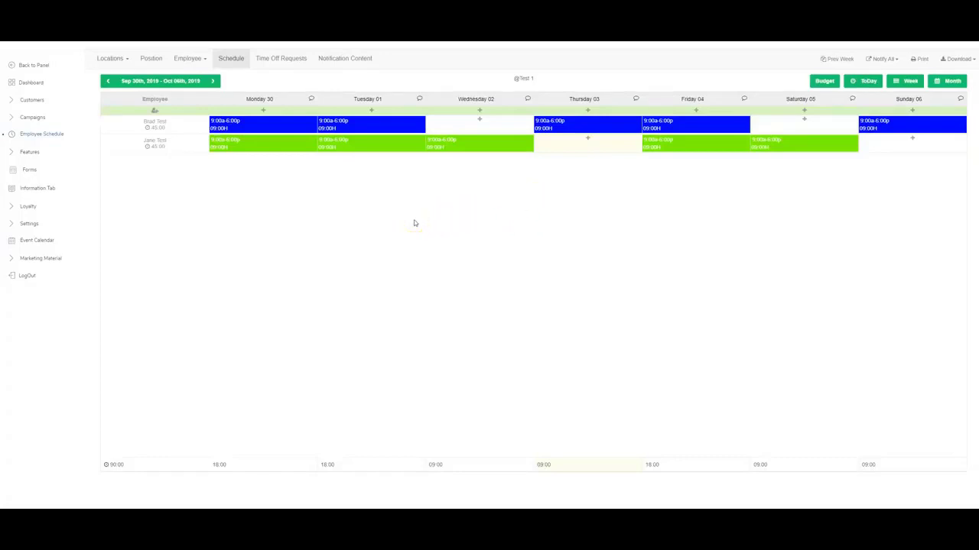
pyautogui.click(163, 120)
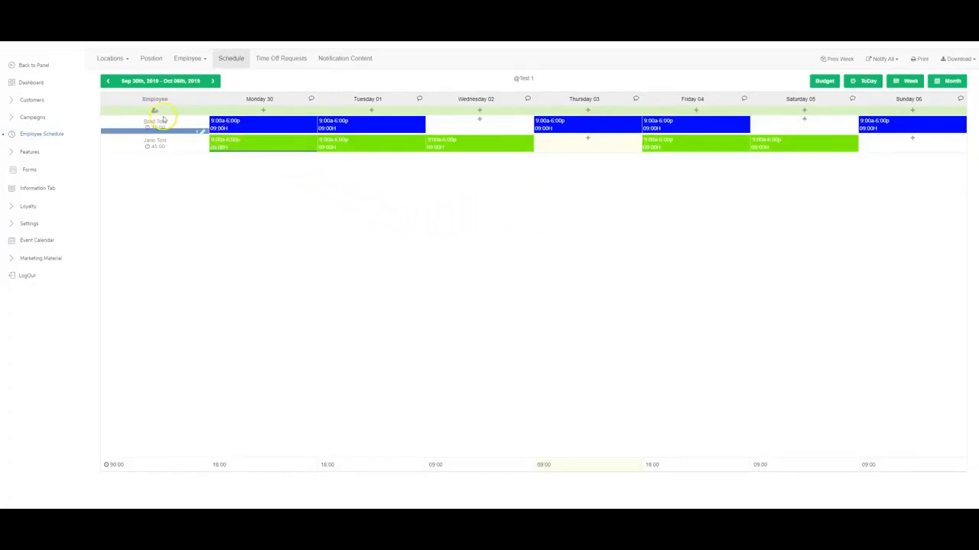
pyautogui.moveTo(163, 120); pyautogui.dragTo(201, 169)
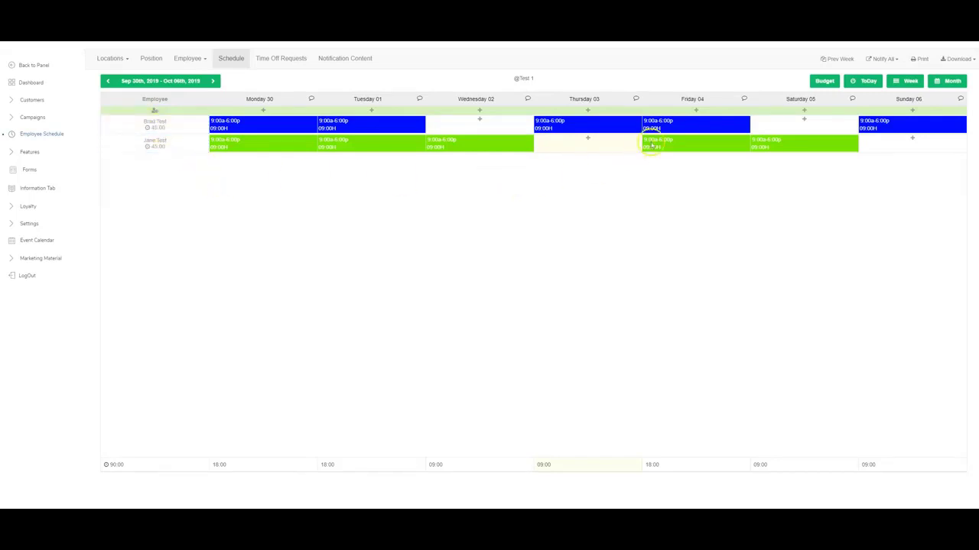
pyautogui.click(818, 82)
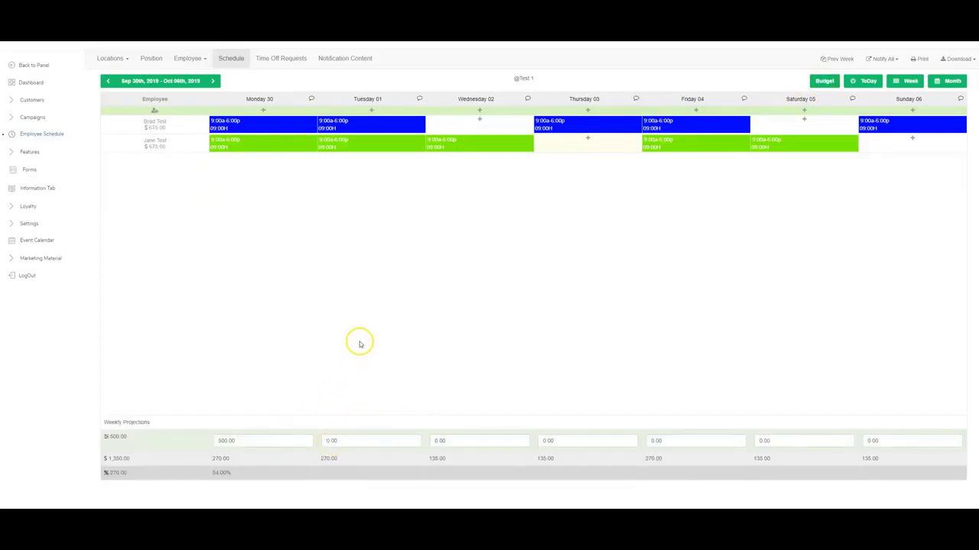
pyautogui.moveTo(161, 453)
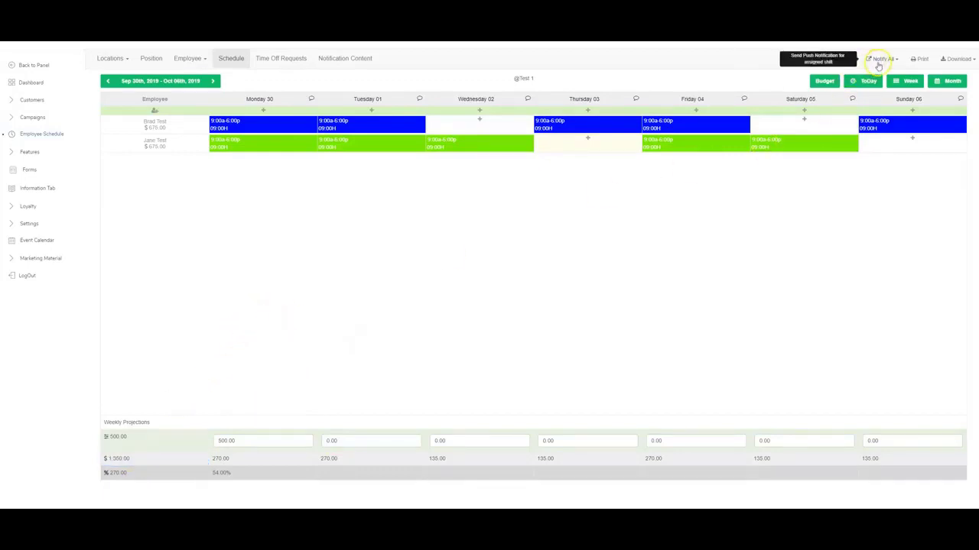
# Check Notify All without sending, view time off requests, and return to the schedule.
pyautogui.click(894, 61)
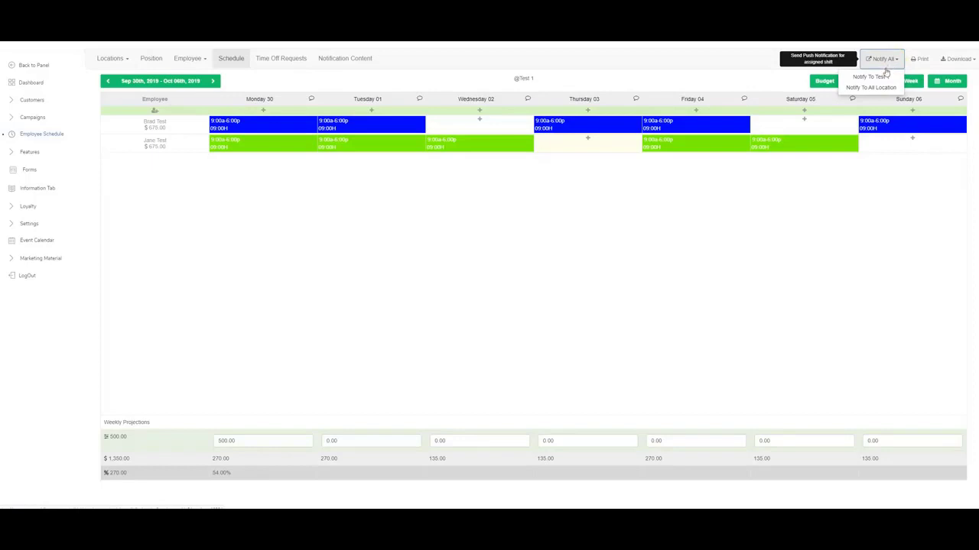
pyautogui.click(875, 79)
pyautogui.click(827, 201)
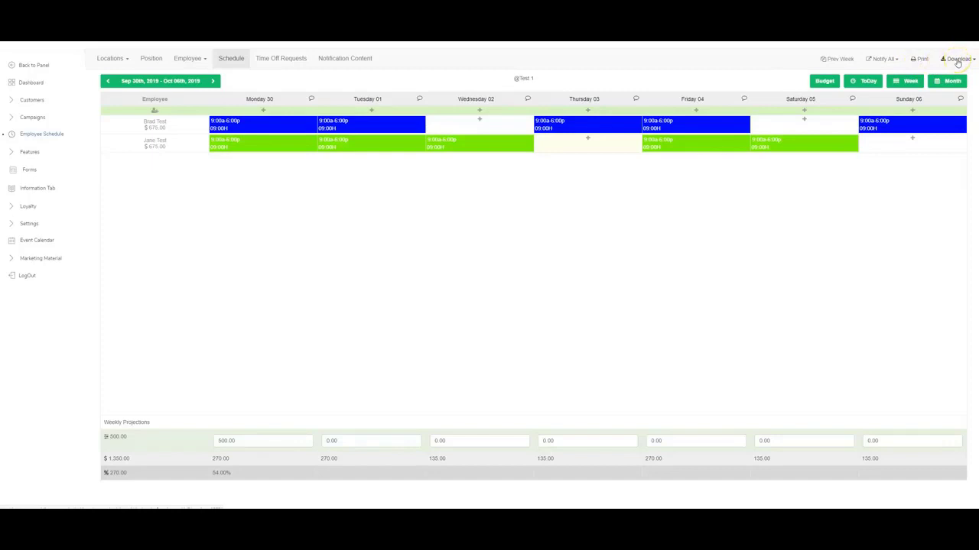
pyautogui.click(266, 62)
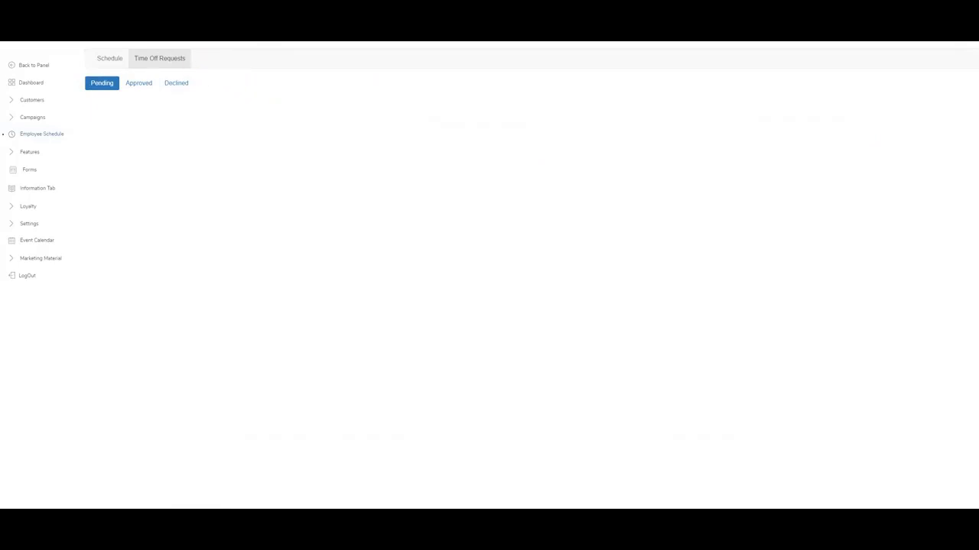
pyautogui.click(535, 180)
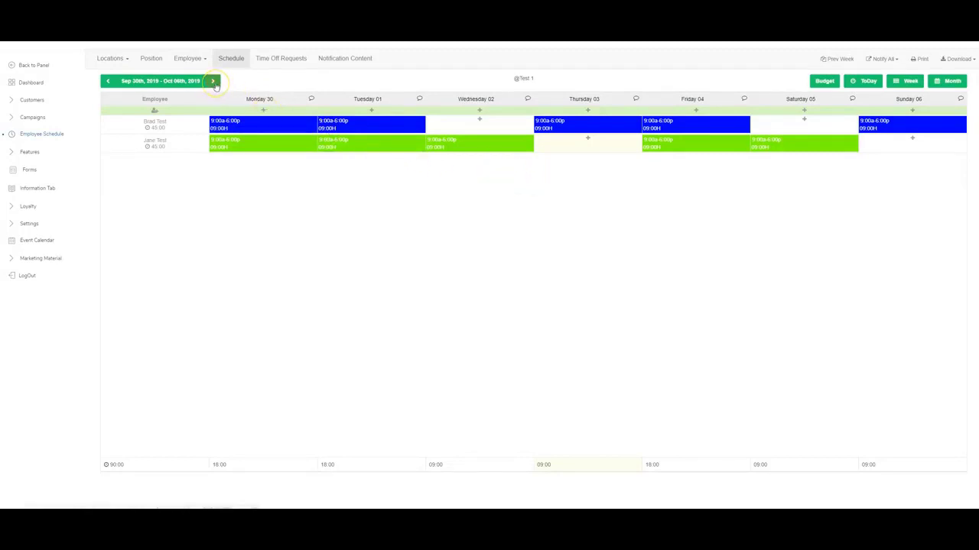
# Advance to the Oct 07–13 week and copy the previous week's shifts into it.
pyautogui.click(215, 83)
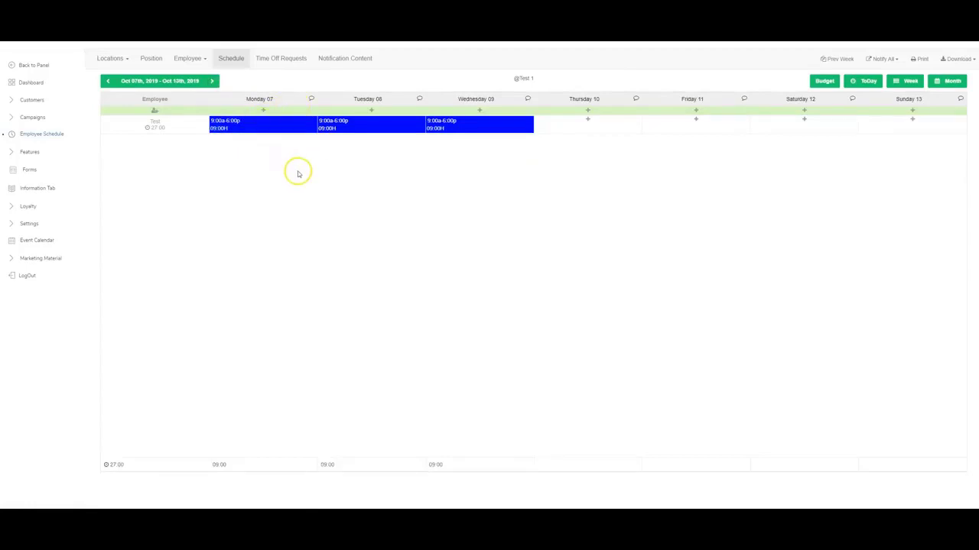
pyautogui.click(841, 61)
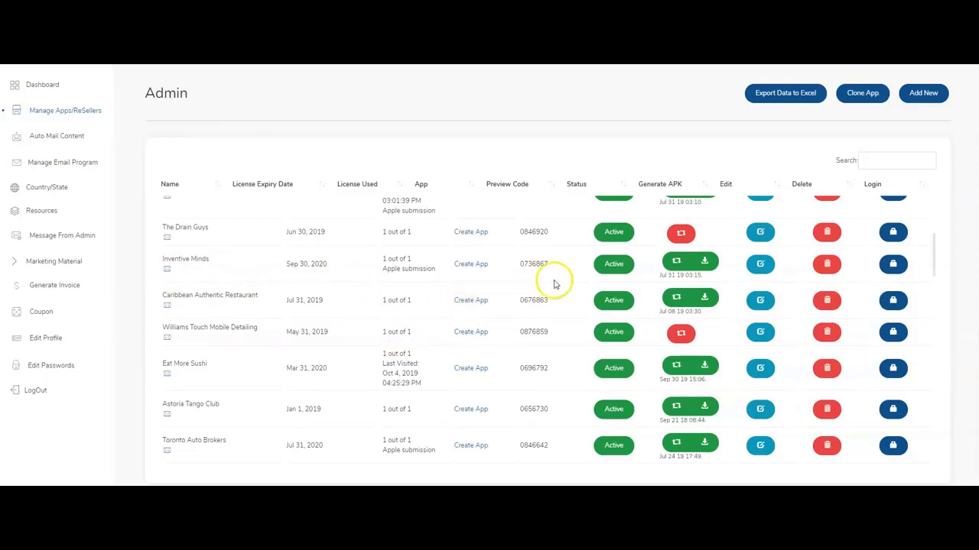
# Start building the Inventive Minds app and switch to its Build App features.
pyautogui.click(474, 265)
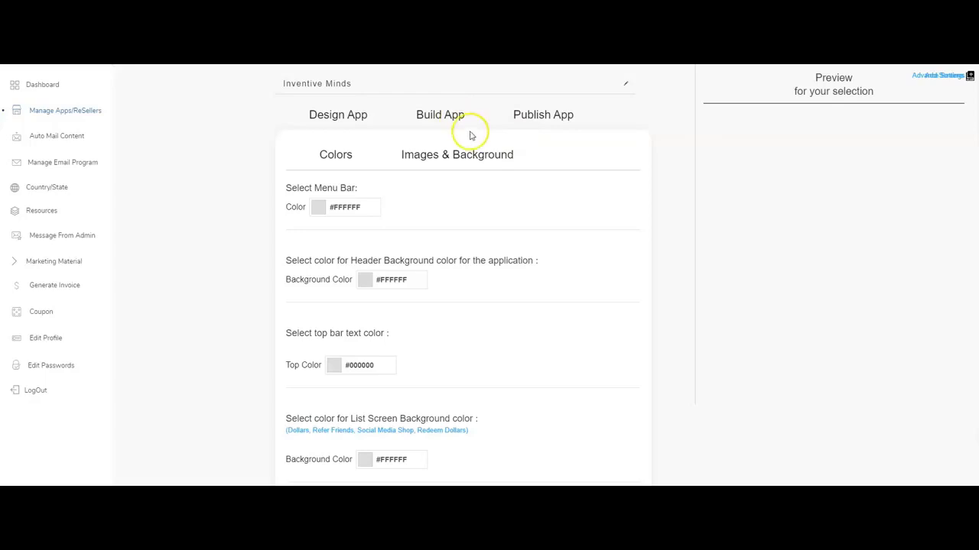
pyautogui.click(408, 115)
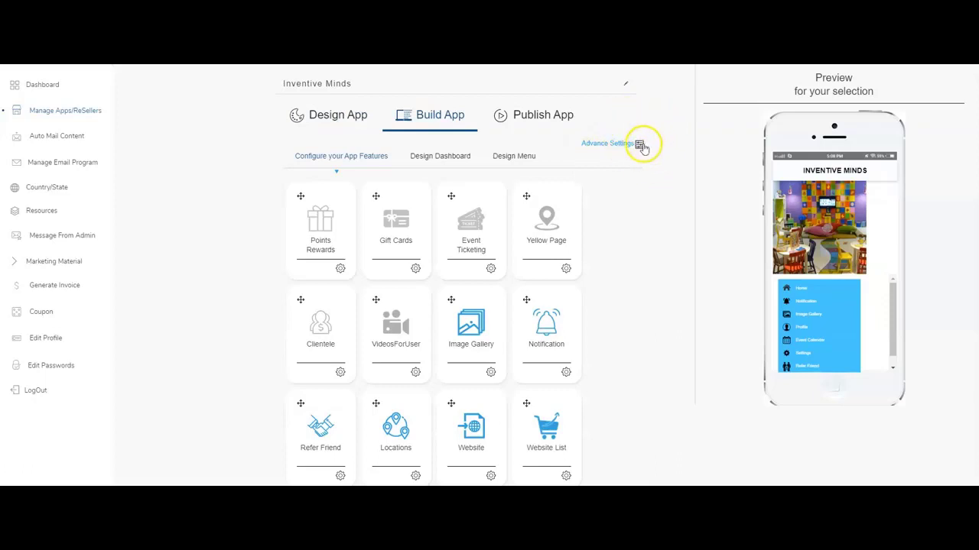
# Enable Use Sign Up Screen in the Inventive Minds Advance Settings and save with UPDATE.
pyautogui.click(640, 146)
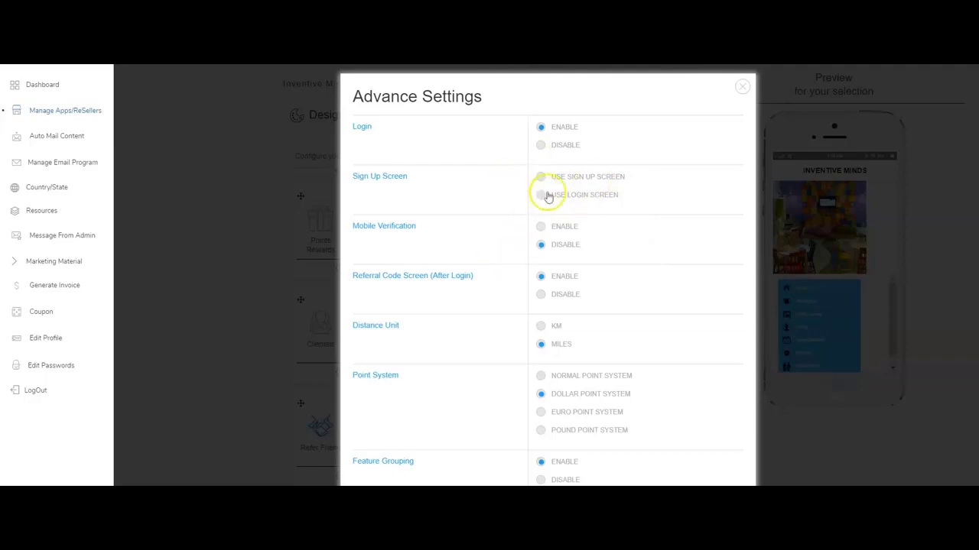
pyautogui.click(542, 177)
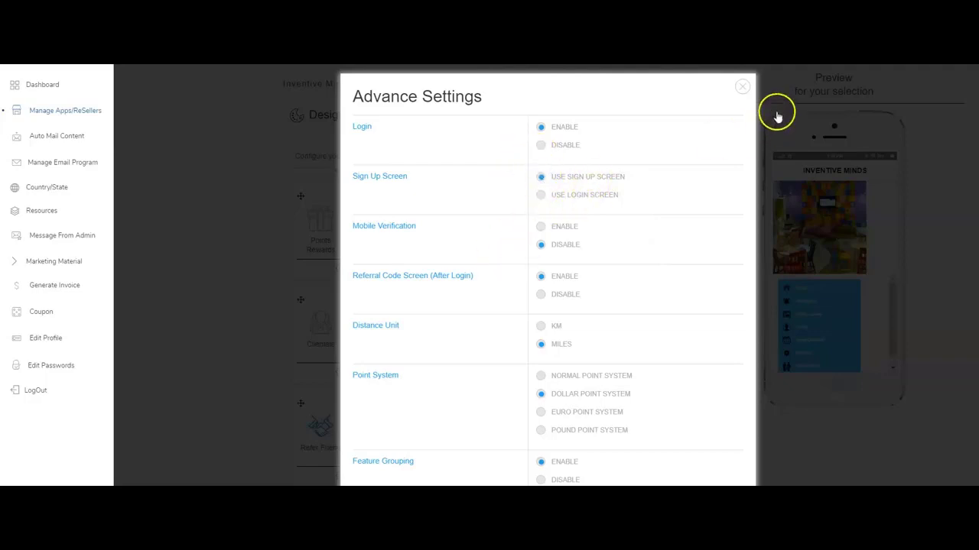
pyautogui.click(740, 88)
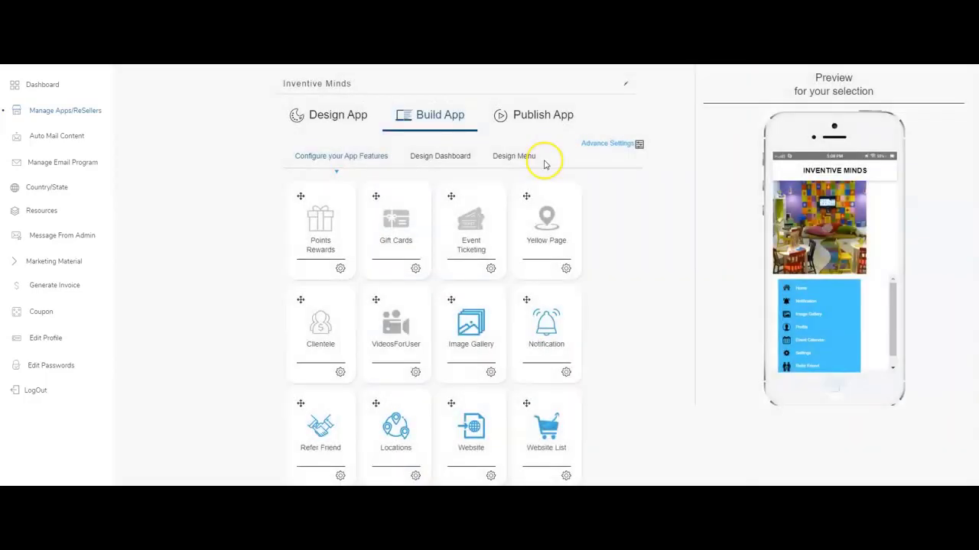
pyautogui.click(639, 145)
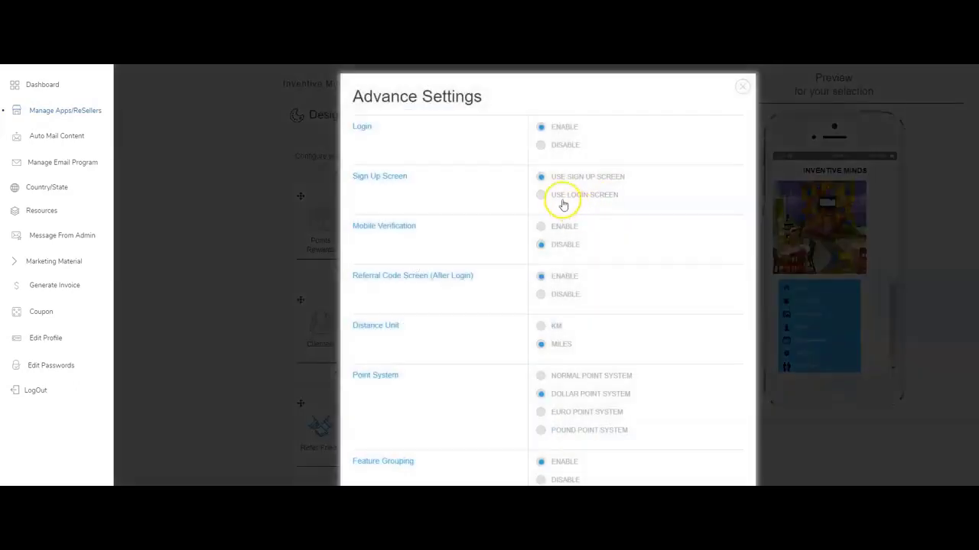
pyautogui.scroll(-10, 601, 205)
pyautogui.scroll(10, 540, 275)
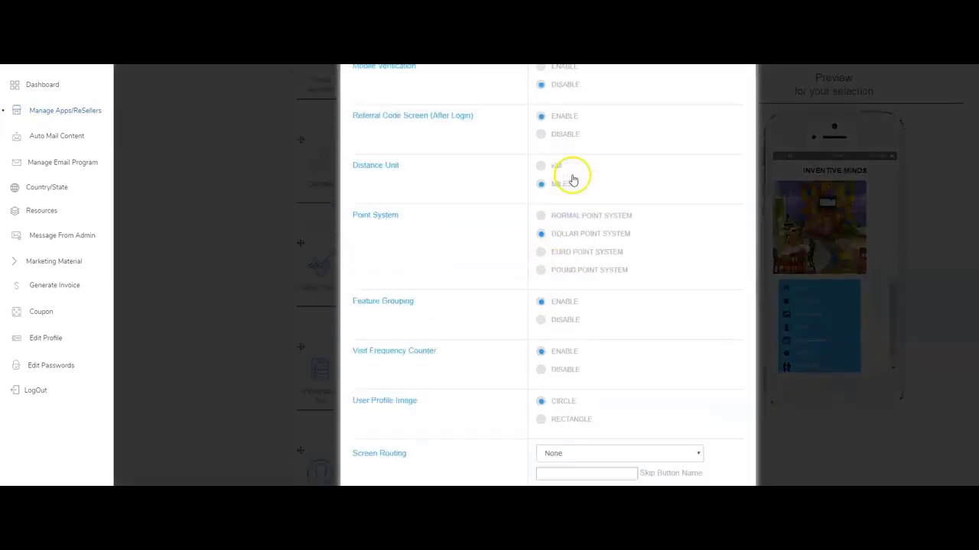
pyautogui.scroll(-10, 454, 343)
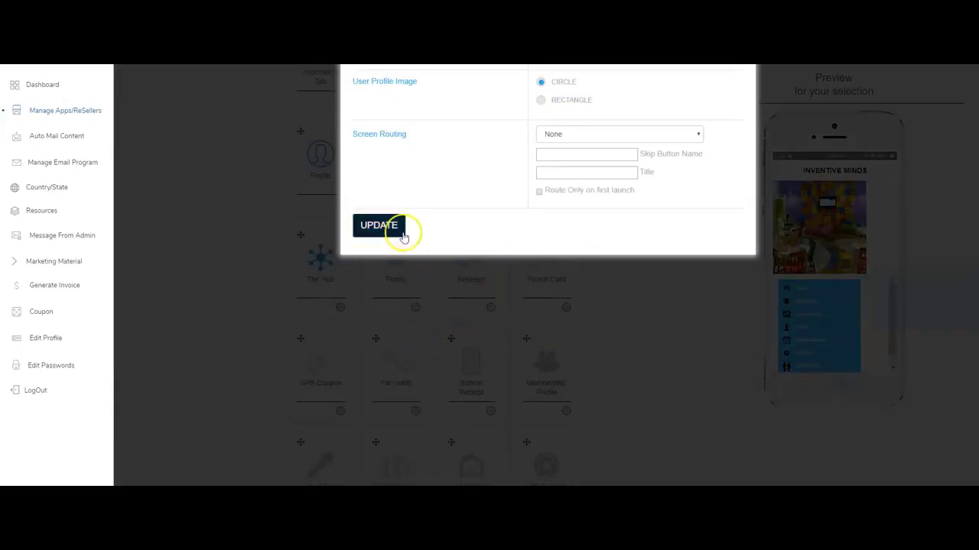
pyautogui.click(378, 225)
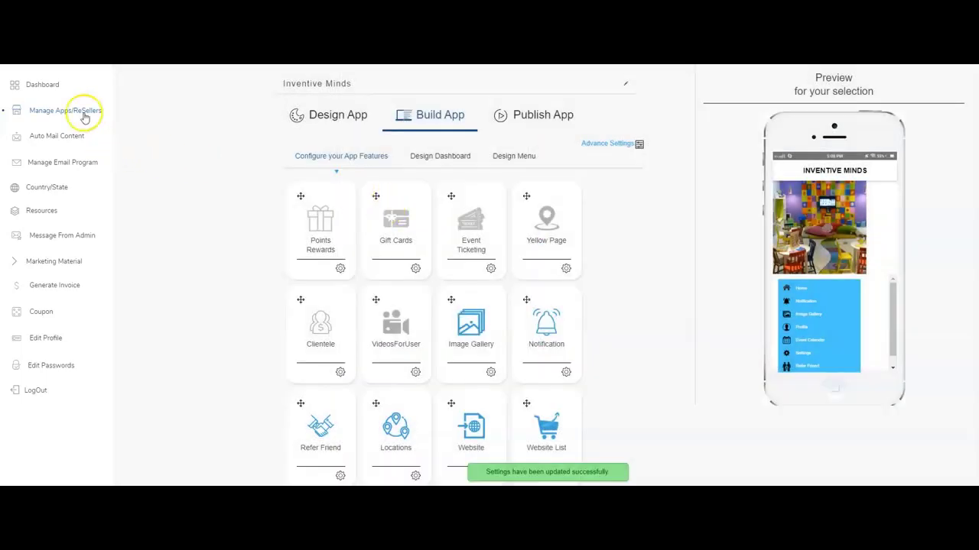
pyautogui.click(84, 113)
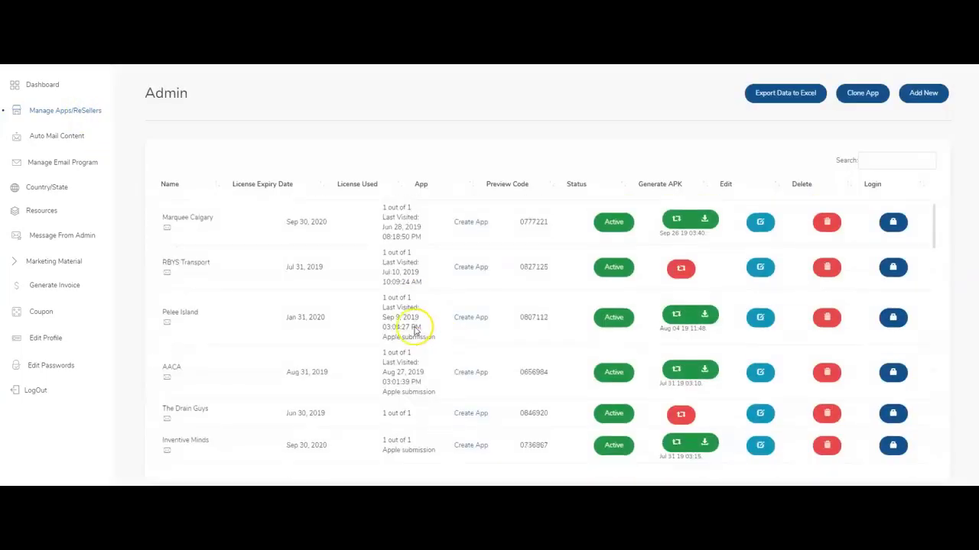
# Log into the Inventive Minds panel and go to Settings > Login Setting > Sign up Settings.
pyautogui.scroll(-3, 302, 343)
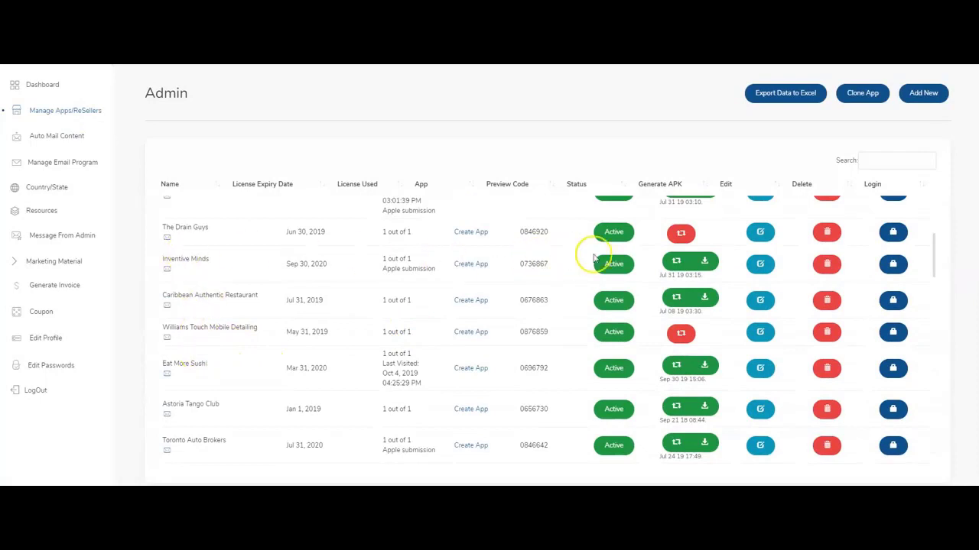
pyautogui.click(891, 263)
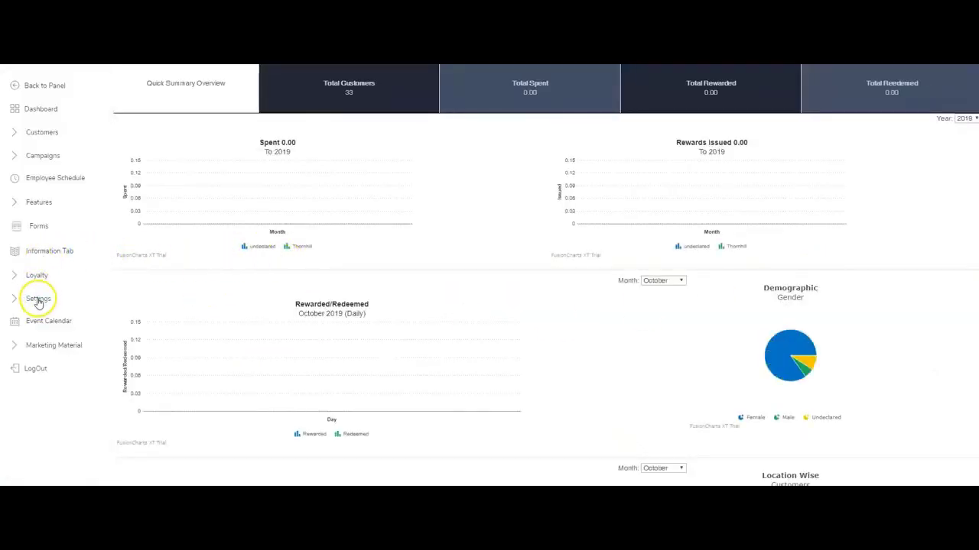
pyautogui.click(38, 298)
pyautogui.scroll(-1, 71, 344)
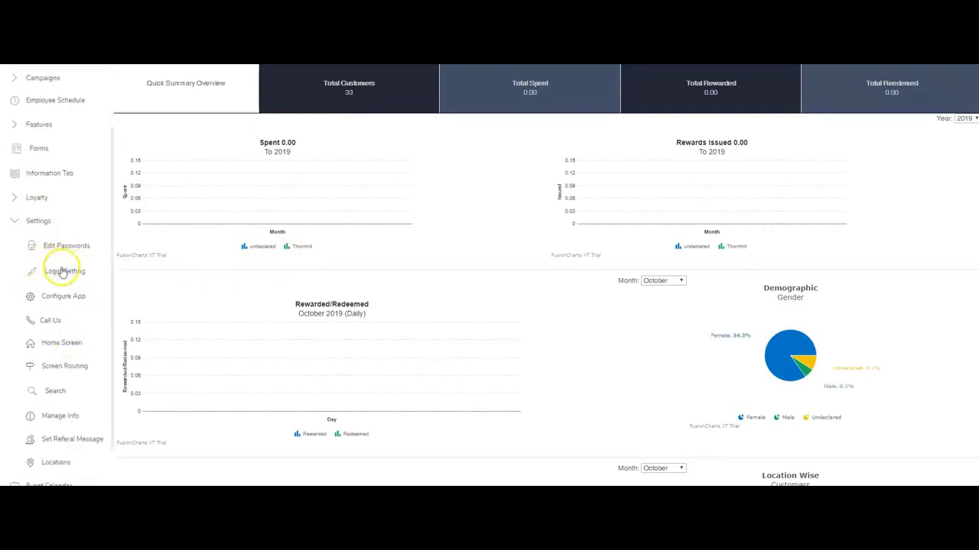
pyautogui.click(65, 272)
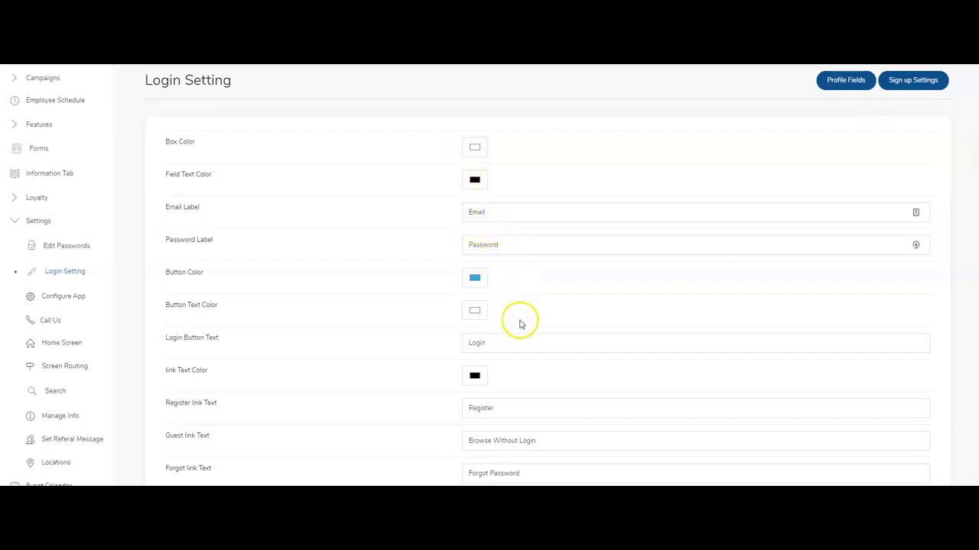
pyautogui.scroll(-1, 525, 335)
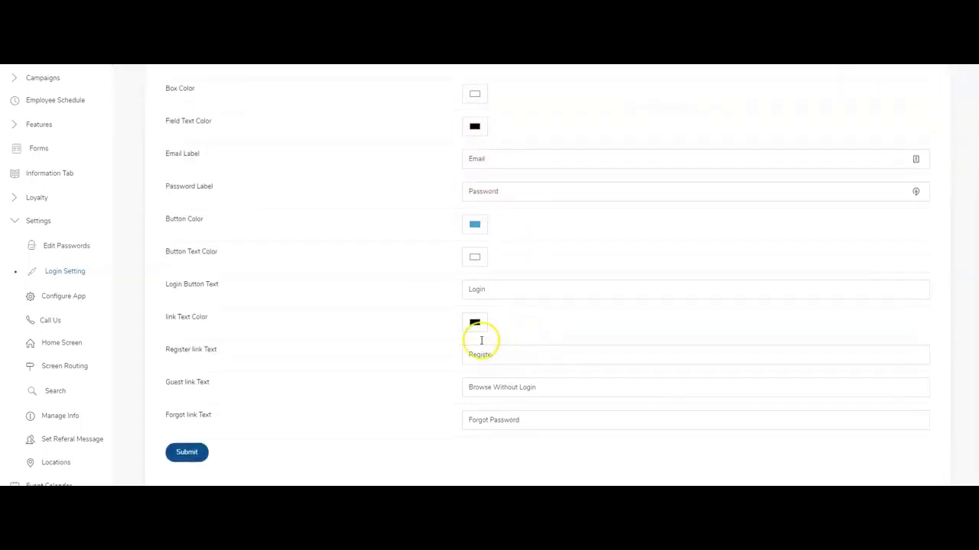
pyautogui.scroll(-1, 505, 333)
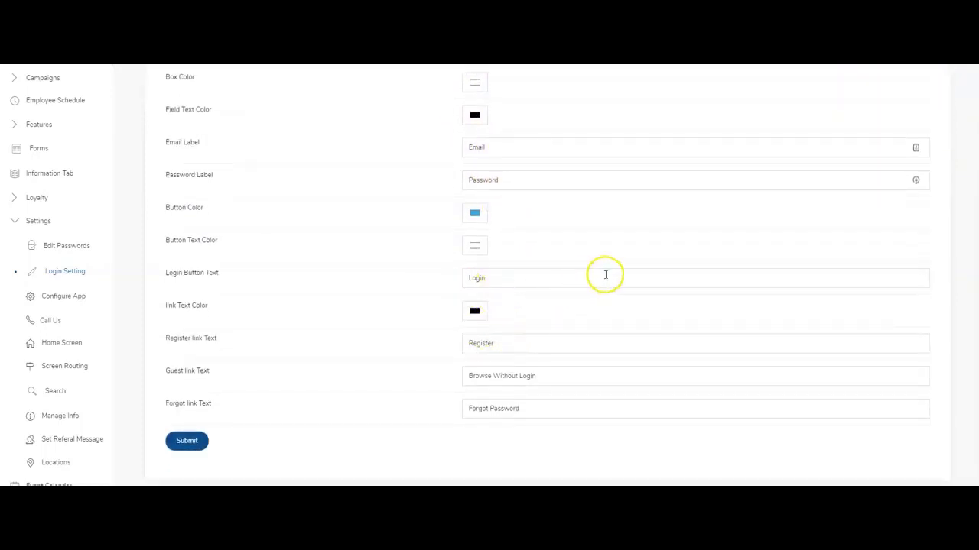
pyautogui.scroll(2, 605, 272)
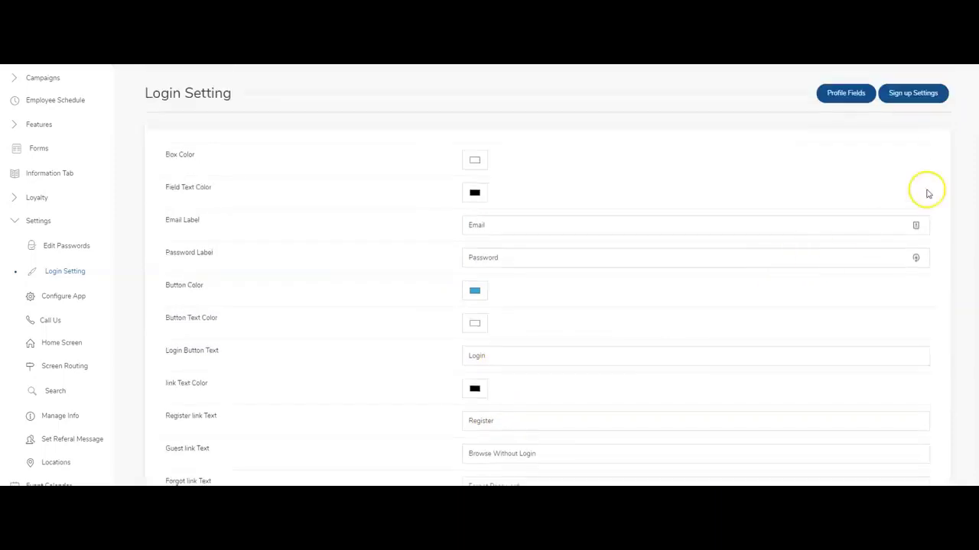
pyautogui.click(922, 94)
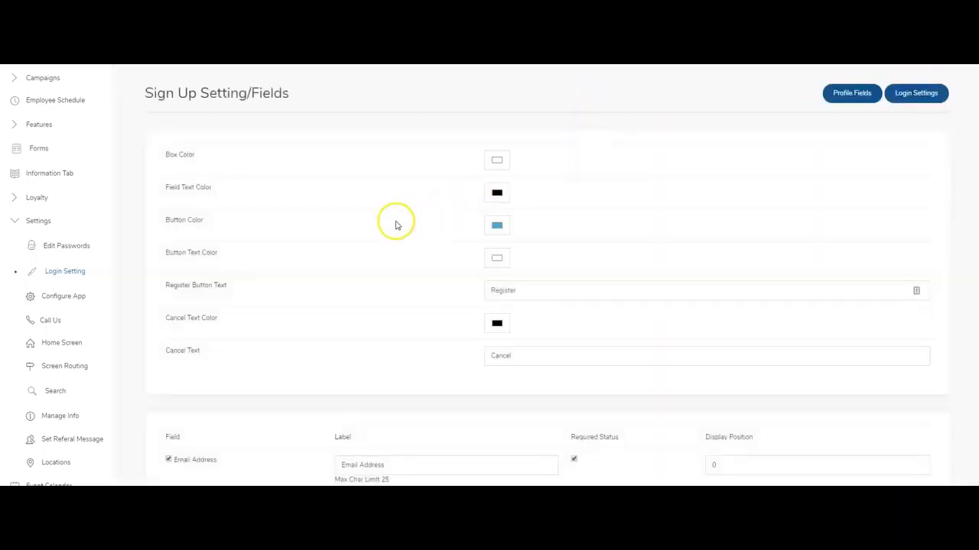
# Enable the First Name, Last Name and Phone sign-up fields.
pyautogui.scroll(-3, 396, 222)
pyautogui.scroll(-2, 394, 220)
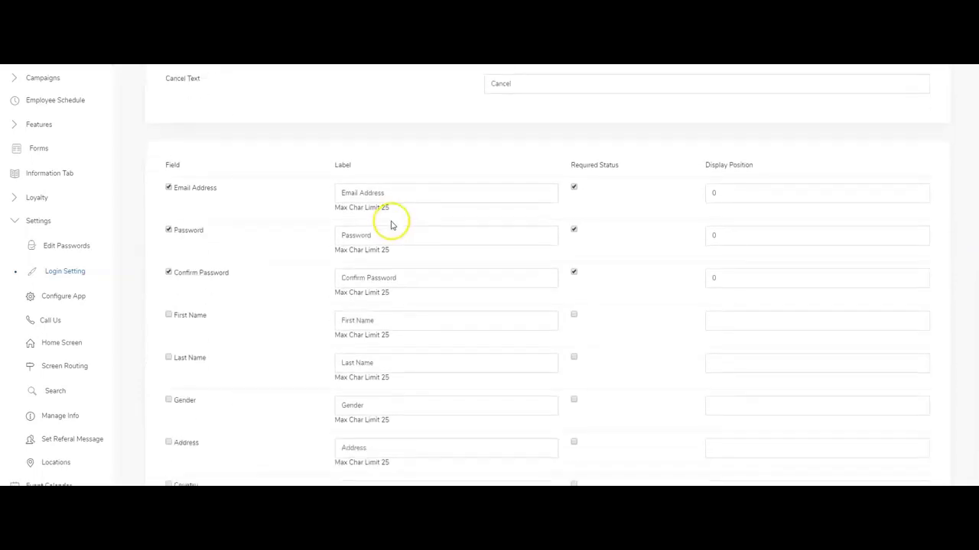
pyautogui.scroll(-1, 195, 309)
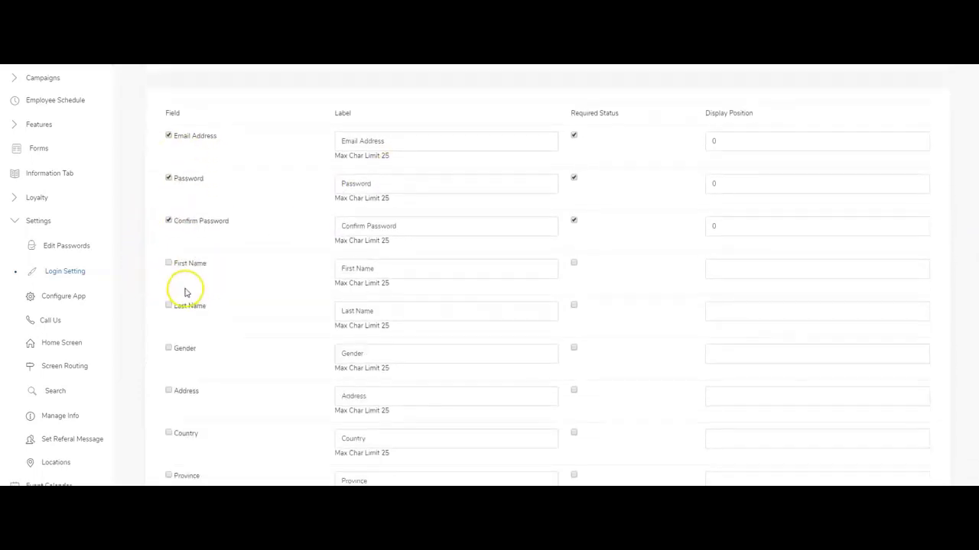
pyautogui.click(168, 263)
pyautogui.click(168, 306)
pyautogui.scroll(-1, 169, 388)
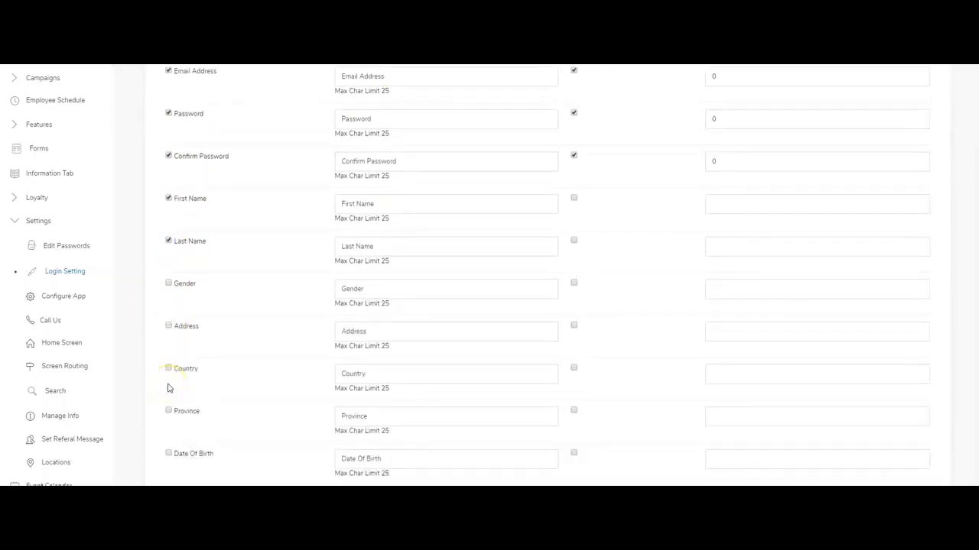
pyautogui.scroll(-4, 169, 389)
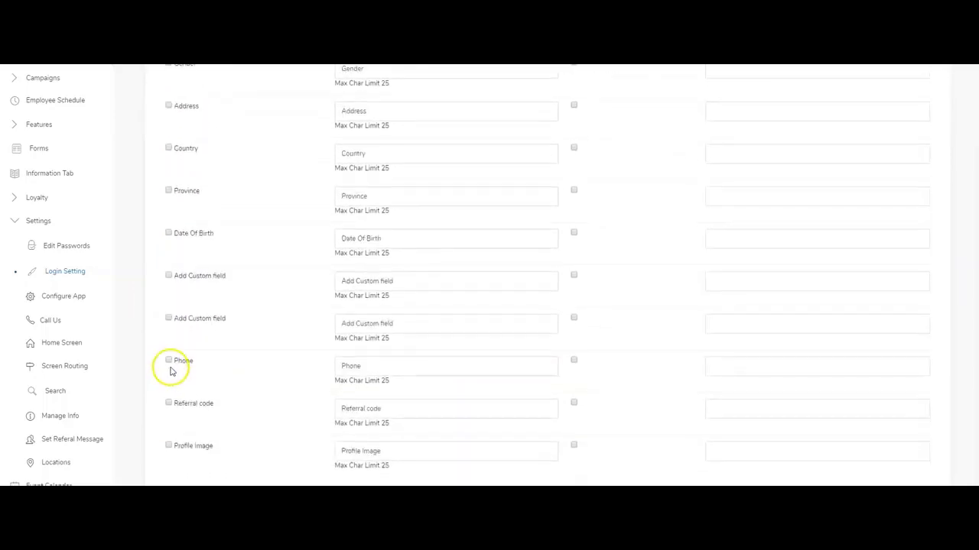
pyautogui.click(168, 365)
pyautogui.scroll(5, 474, 290)
pyautogui.scroll(4, 579, 245)
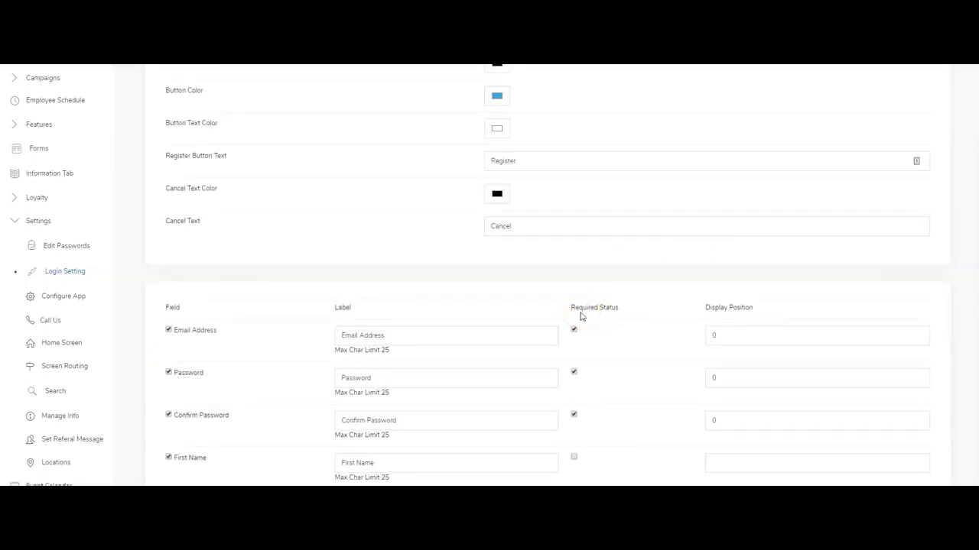
pyautogui.scroll(-2, 727, 360)
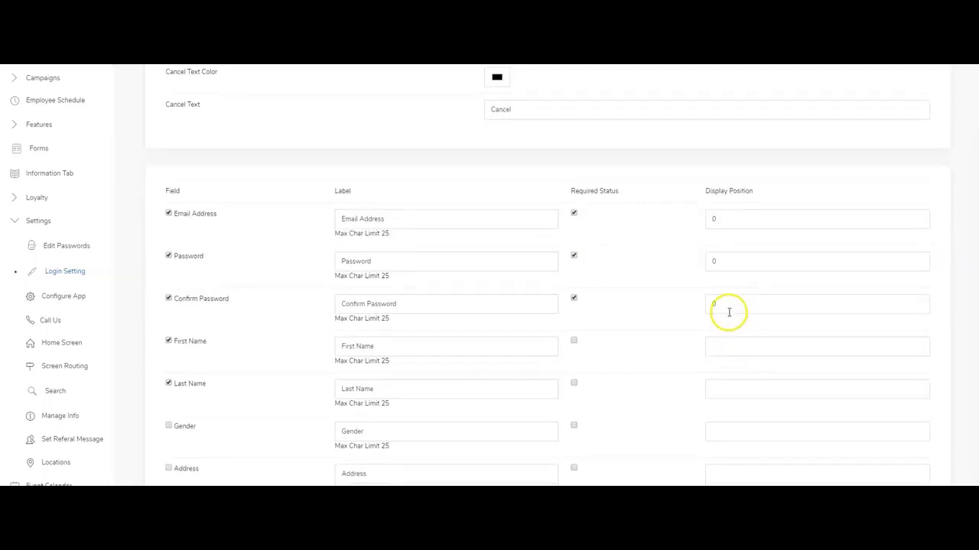
# Set display positions: First Name 1, Last Name 2, Email 3, Phone 4, Password 5, Confirm Password 6.
pyautogui.click(719, 347)
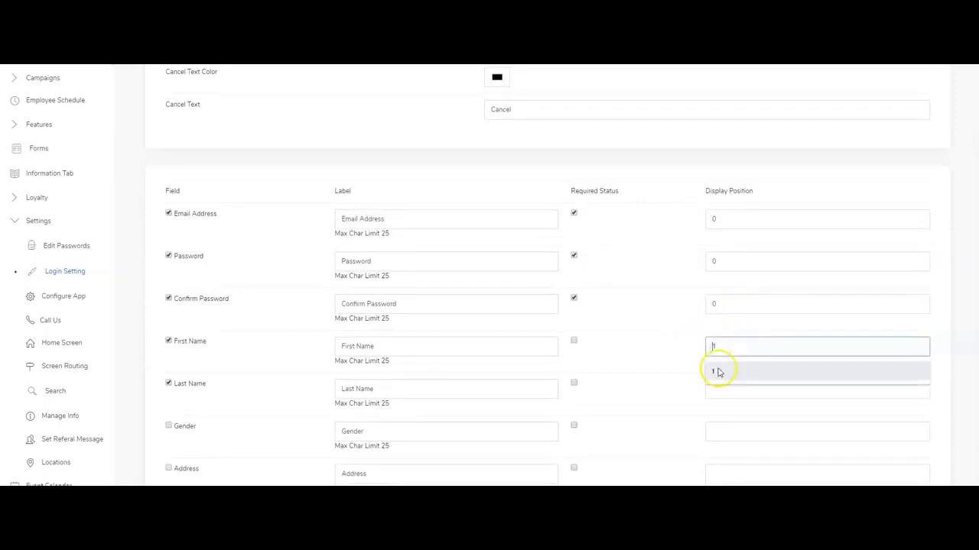
pyautogui.click(719, 372)
pyautogui.click(714, 388)
pyautogui.write('2')
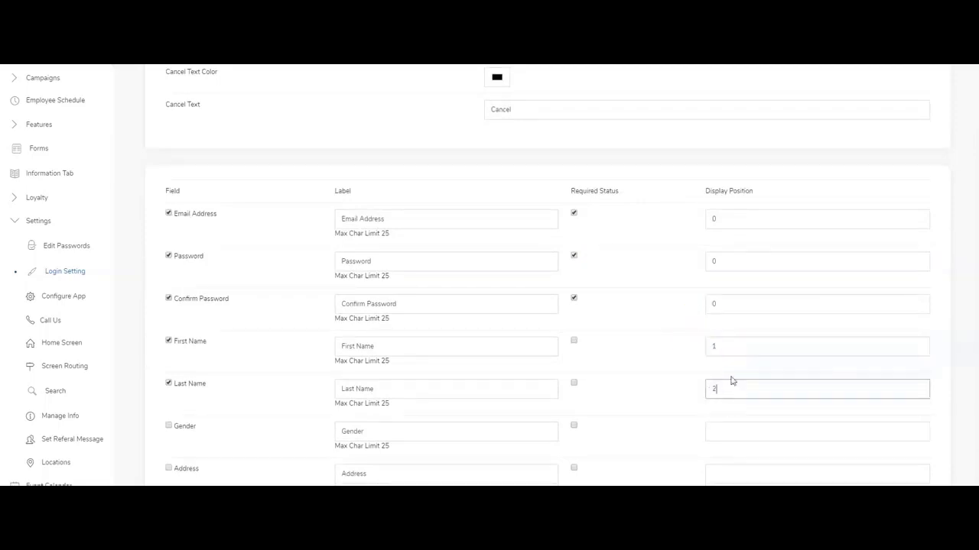
pyautogui.moveTo(734, 219); pyautogui.dragTo(692, 222)
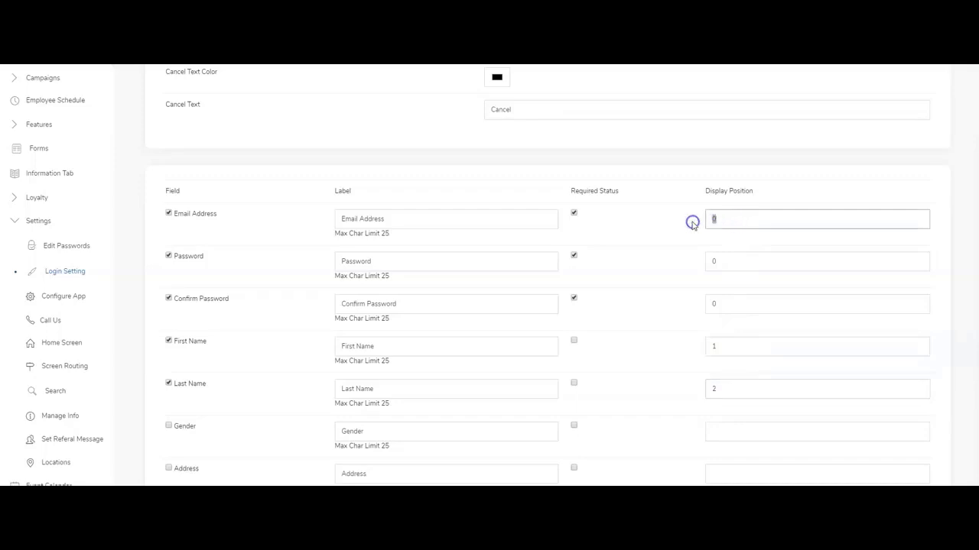
pyautogui.write('3')
pyautogui.moveTo(718, 261); pyautogui.dragTo(688, 264)
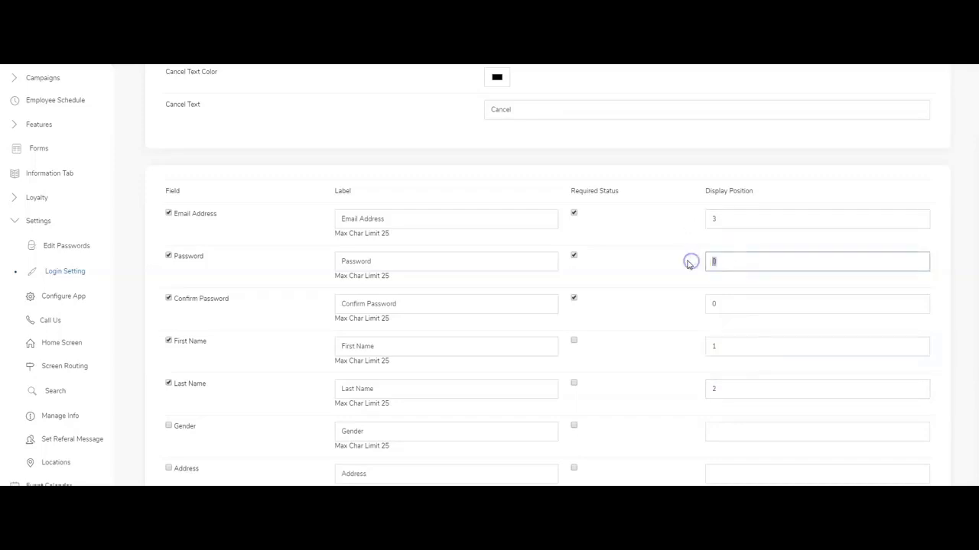
pyautogui.scroll(-3, 647, 280)
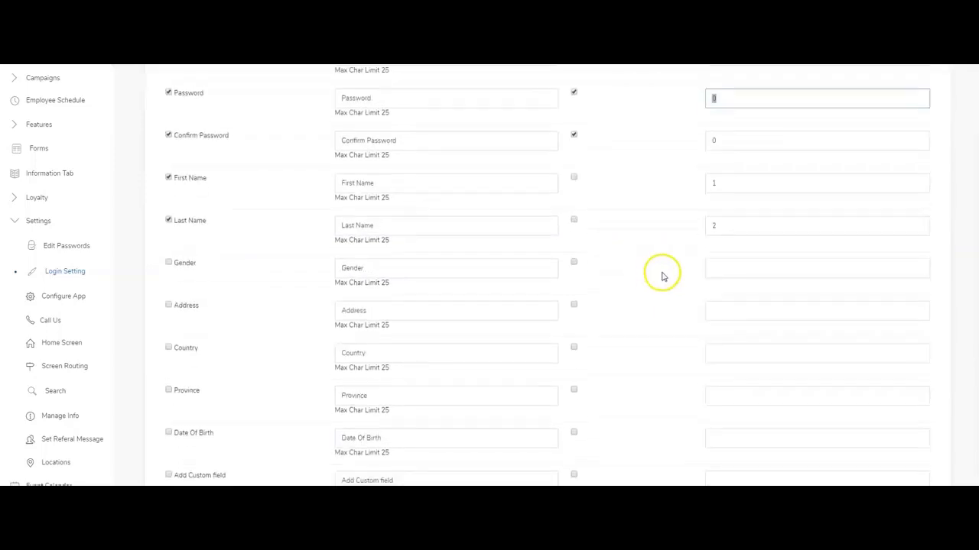
pyautogui.scroll(2, 663, 277)
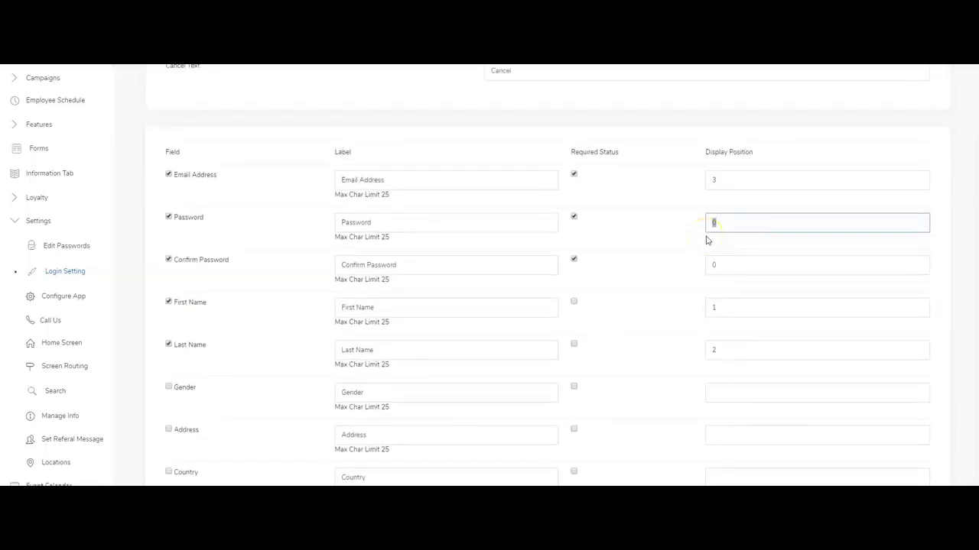
pyautogui.write('5')
pyautogui.doubleClick(723, 262)
pyautogui.write('6')
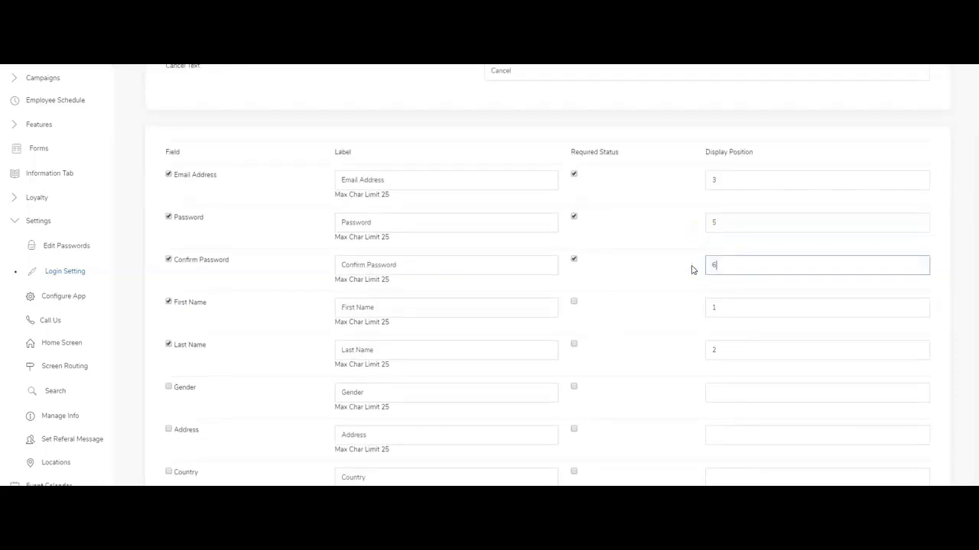
pyautogui.scroll(-3, 658, 306)
pyautogui.scroll(-3, 658, 305)
pyautogui.click(730, 324)
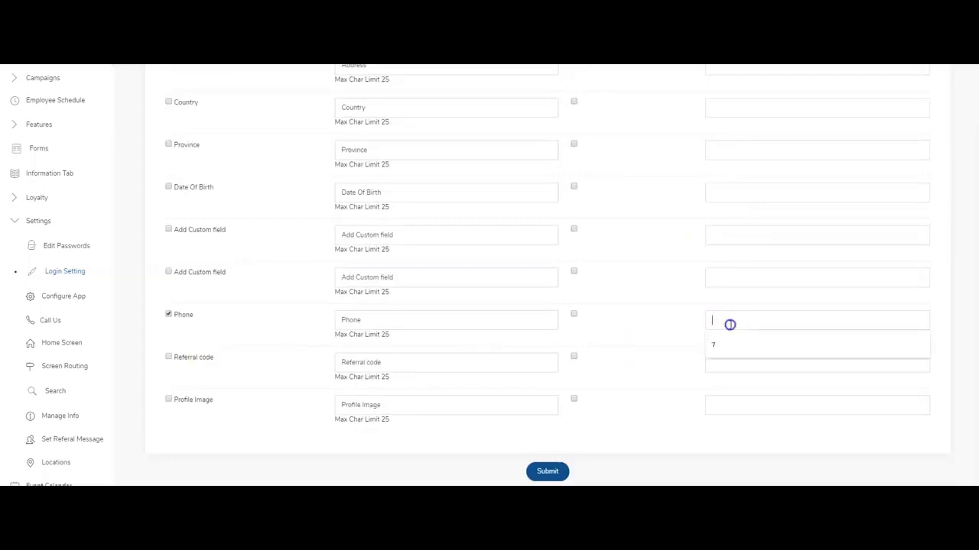
# Submit the sign-up fields and check the Successfully Added confirmation.
pyautogui.click(547, 471)
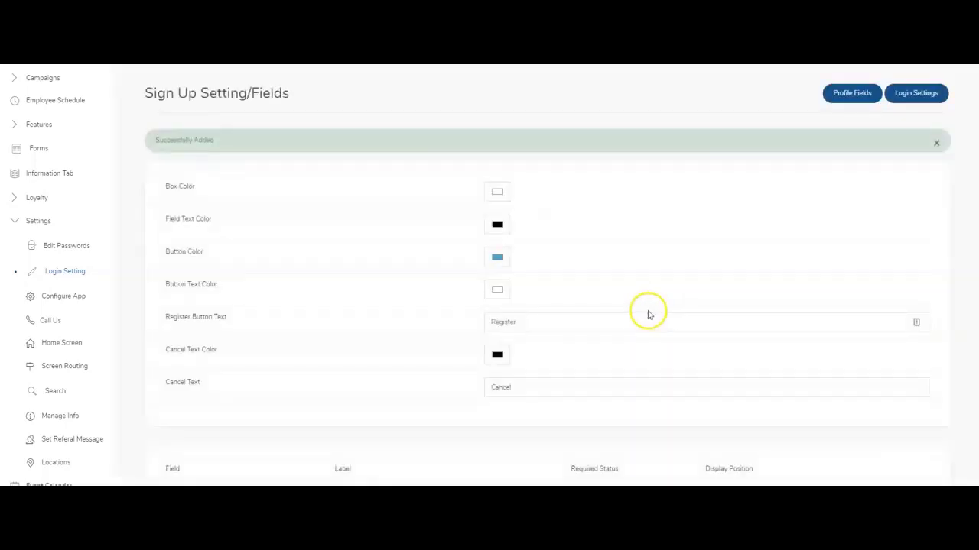
pyautogui.scroll(-5, 647, 313)
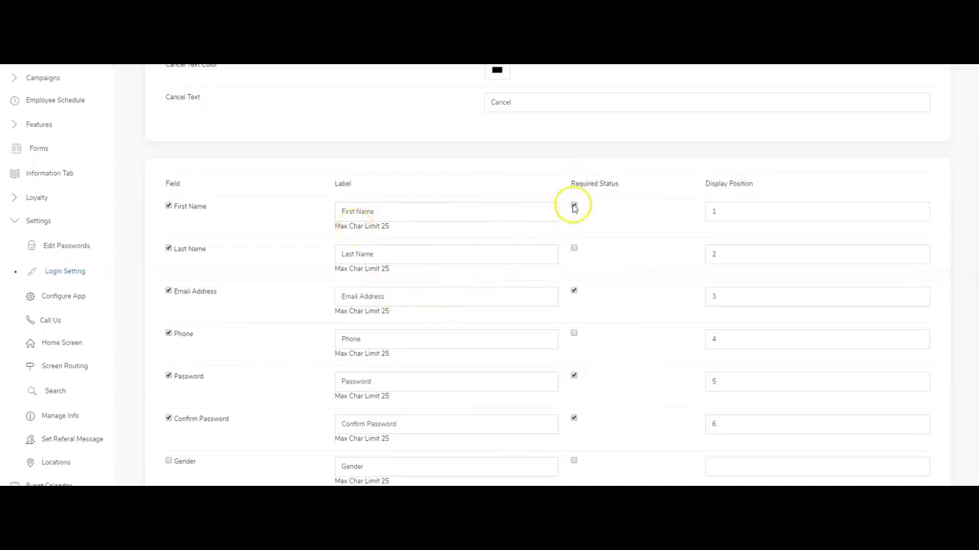
pyautogui.scroll(-2, 574, 279)
pyautogui.scroll(2, 574, 284)
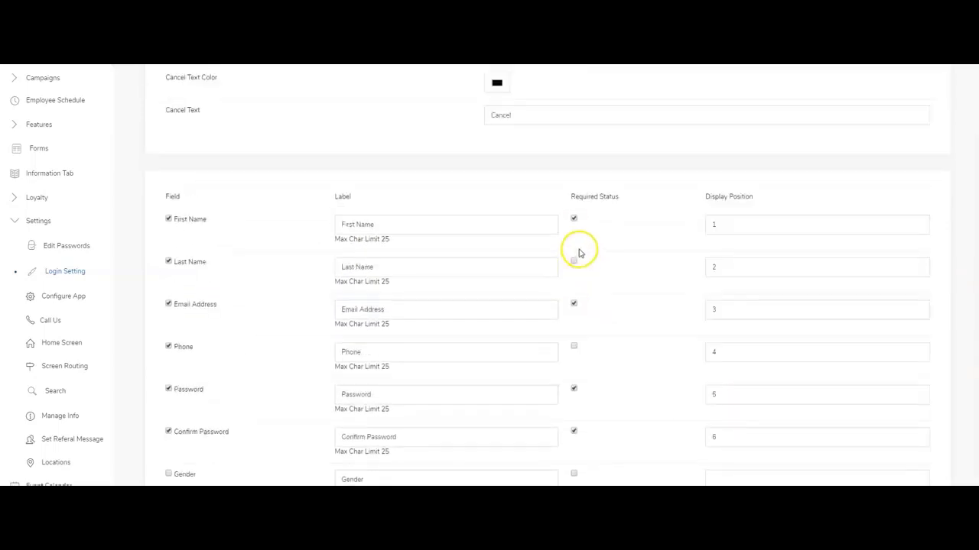
pyautogui.scroll(5, 596, 249)
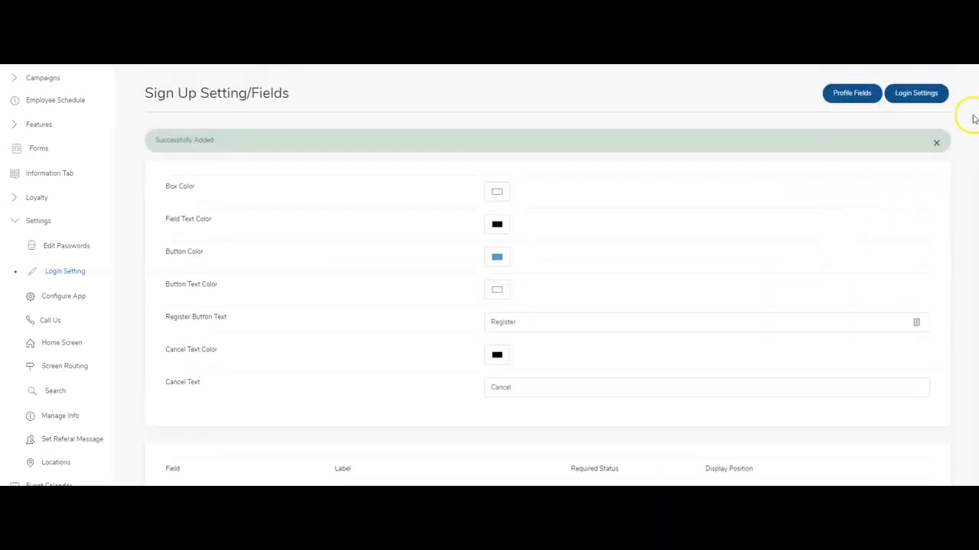
# Under Profile Fields, enable Gender, Address, Date Of Birth and Phone, and submit.
pyautogui.click(856, 95)
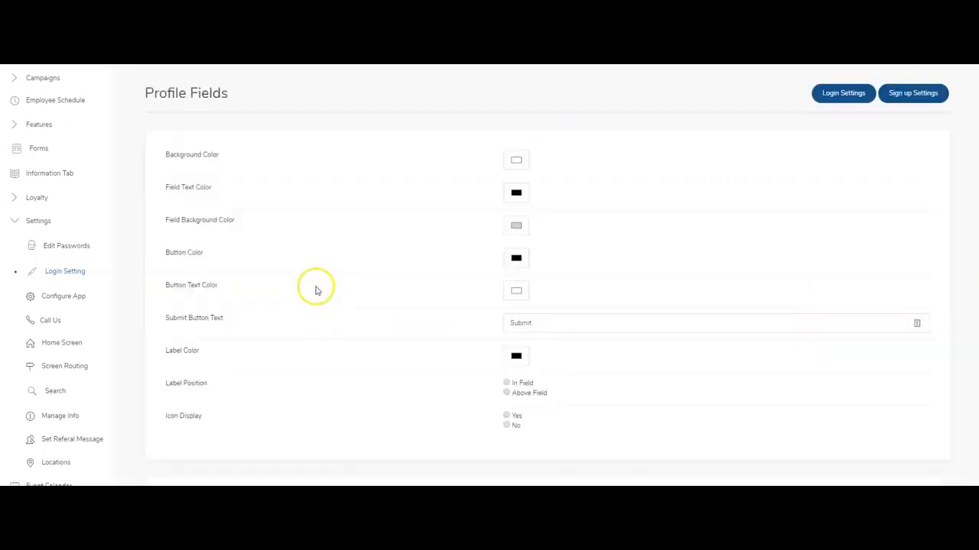
pyautogui.scroll(-1, 316, 295)
pyautogui.scroll(-4, 315, 295)
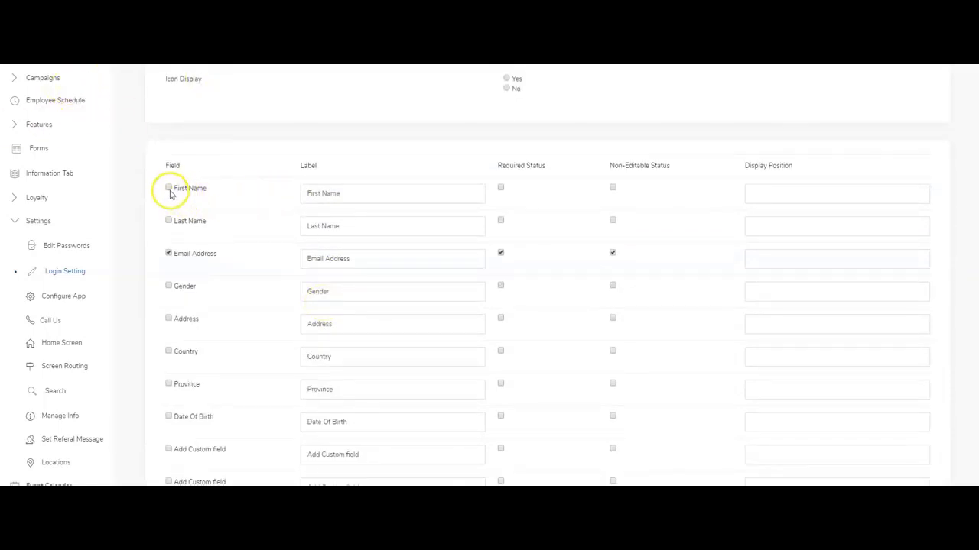
pyautogui.click(168, 288)
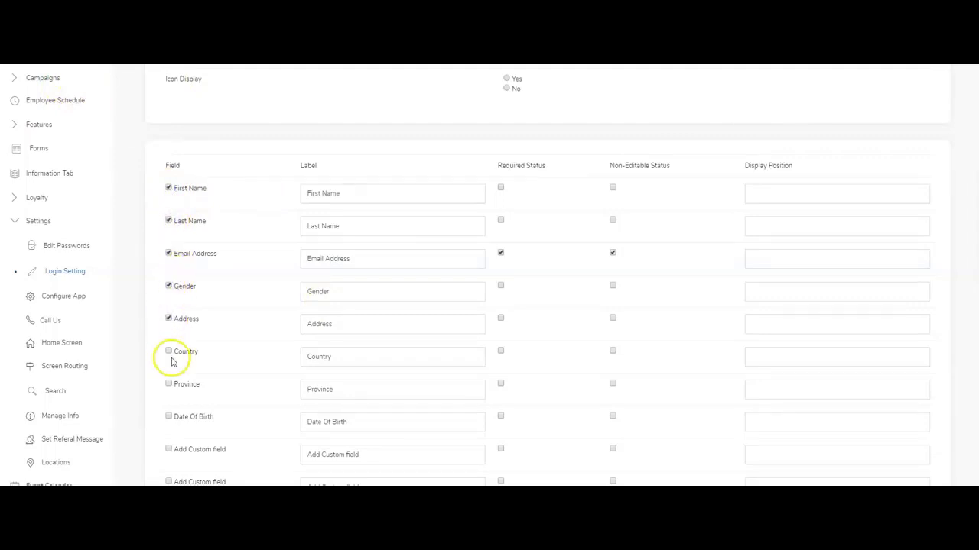
pyautogui.scroll(-3, 166, 375)
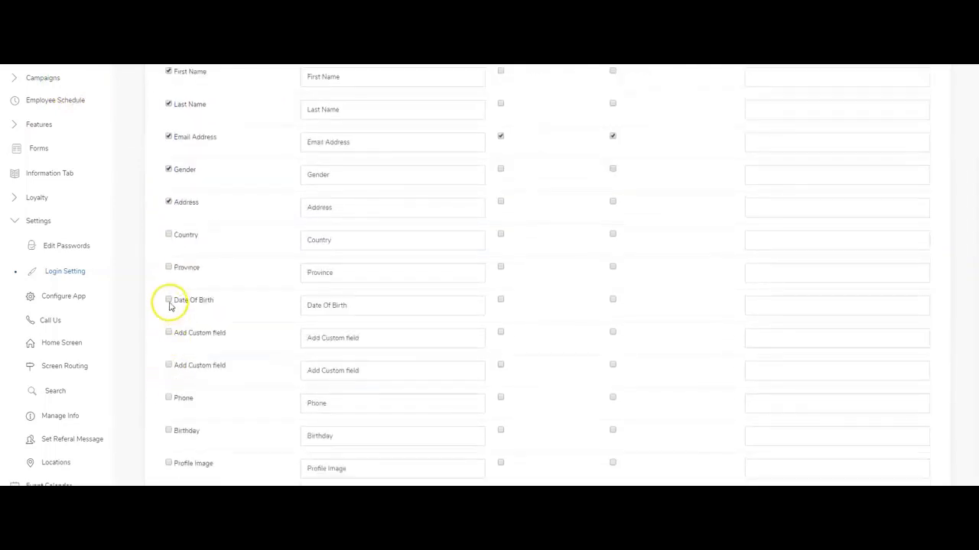
pyautogui.scroll(-1, 171, 376)
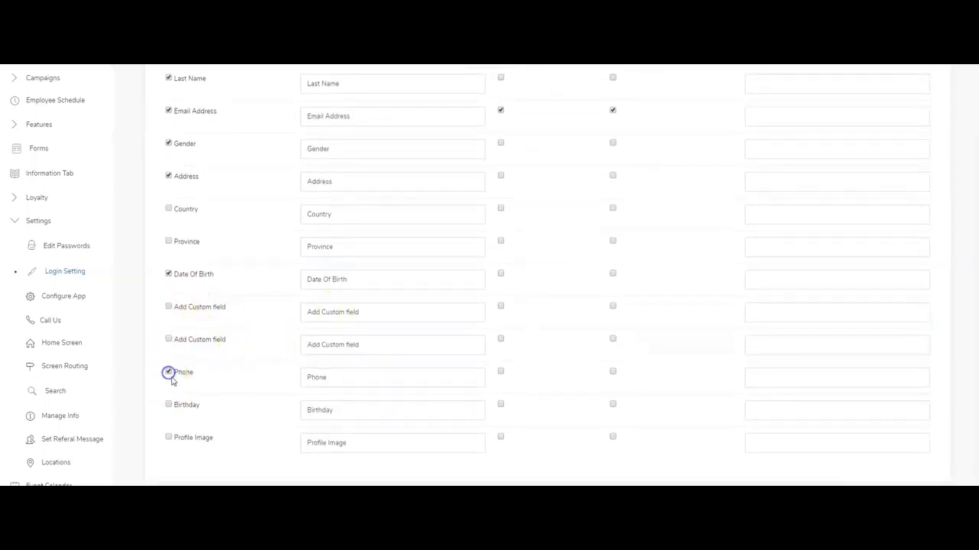
pyautogui.scroll(-1, 290, 345)
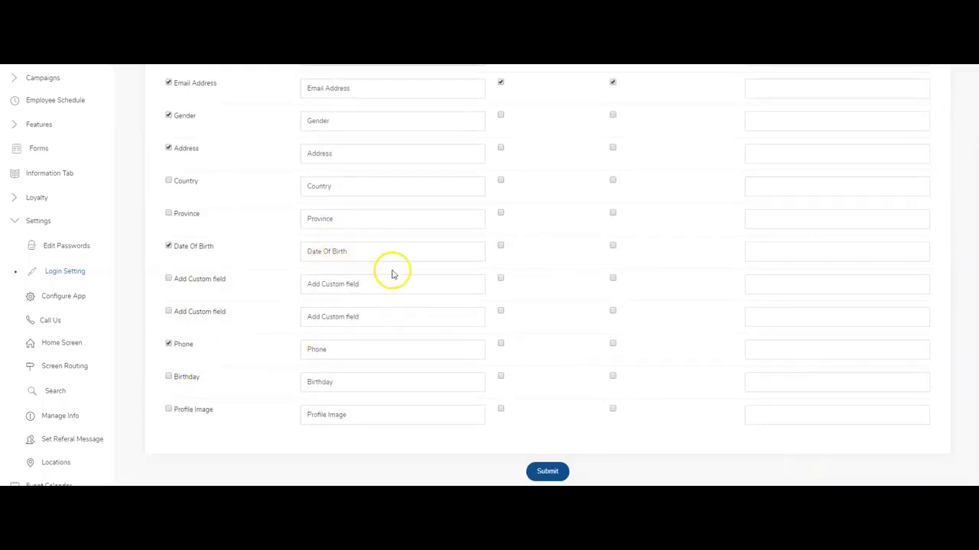
pyautogui.scroll(1, 191, 336)
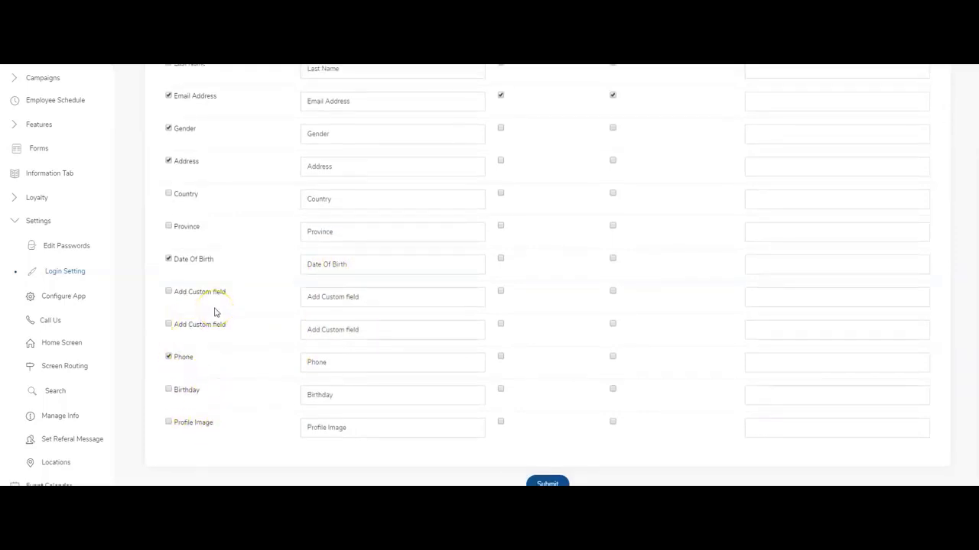
pyautogui.scroll(1, 215, 312)
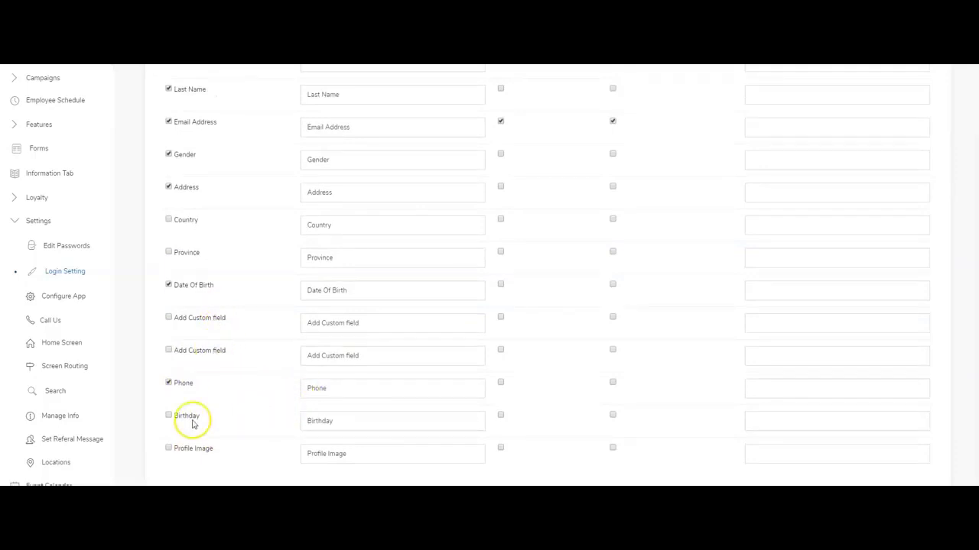
pyautogui.scroll(-1, 211, 365)
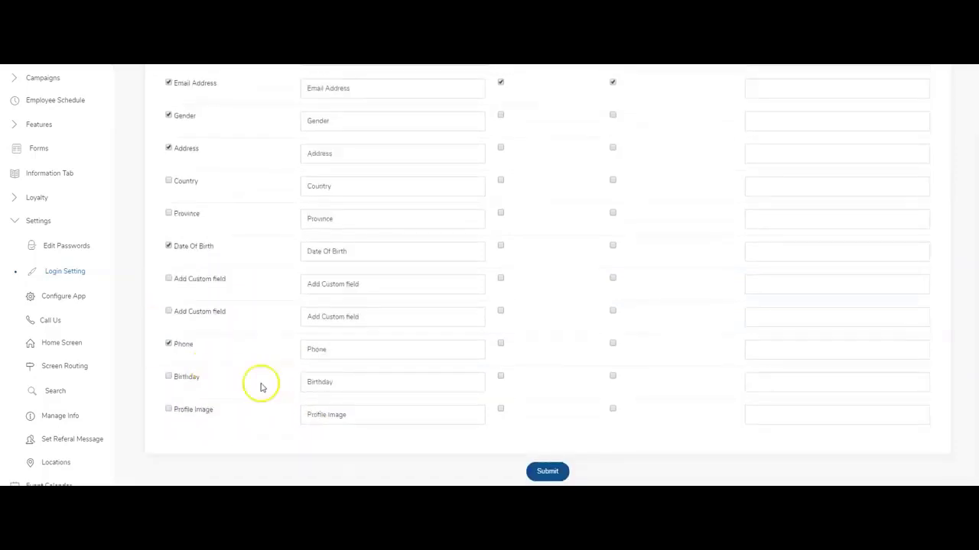
pyautogui.scroll(1, 494, 286)
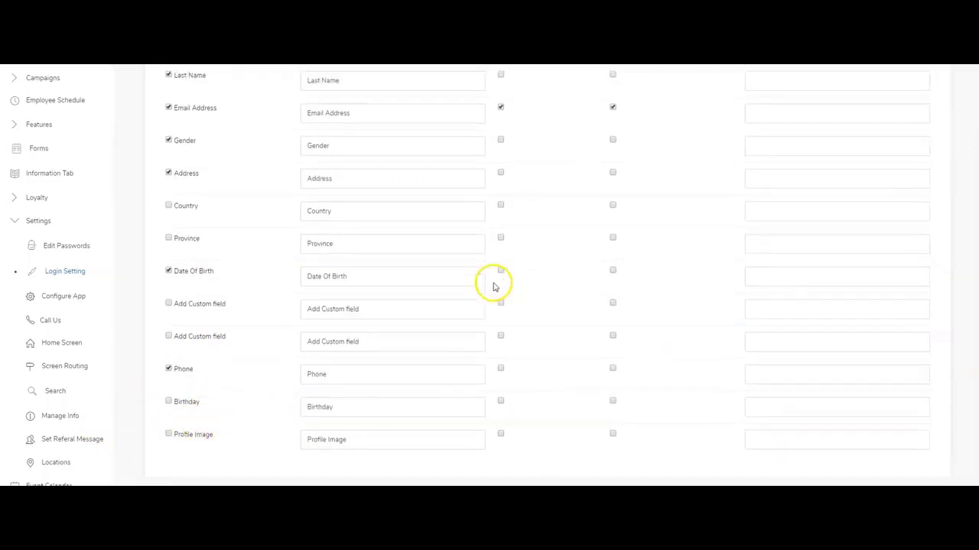
pyautogui.scroll(5, 494, 286)
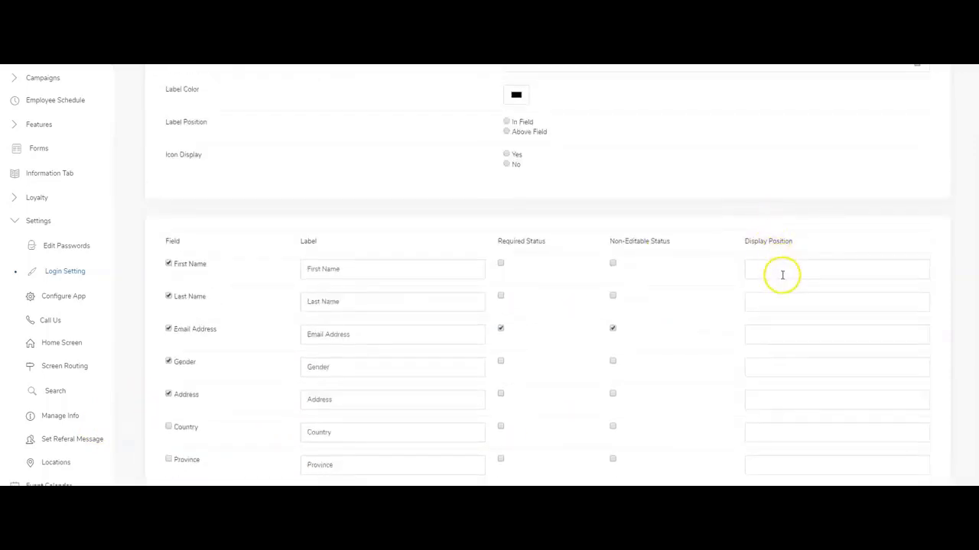
pyautogui.scroll(-3, 784, 277)
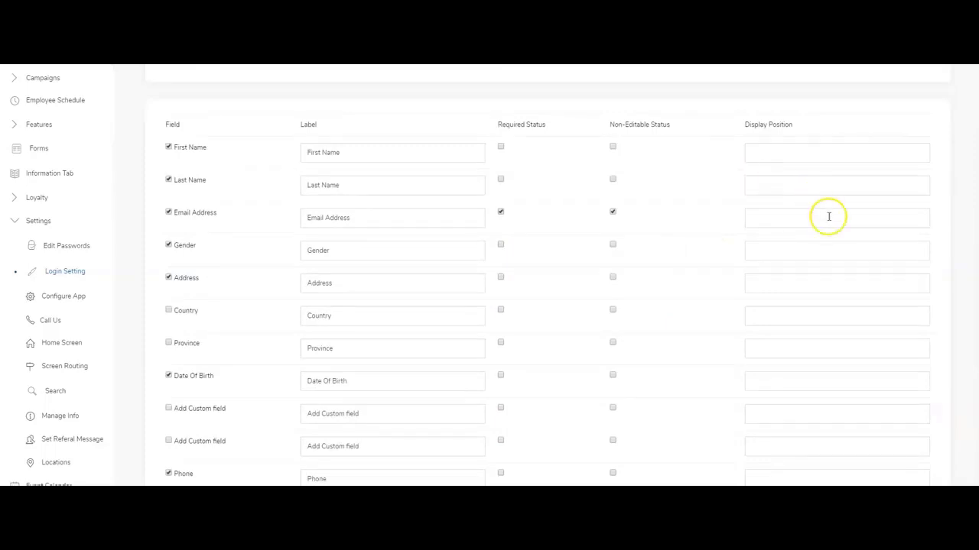
pyautogui.scroll(-3, 828, 217)
pyautogui.click(547, 472)
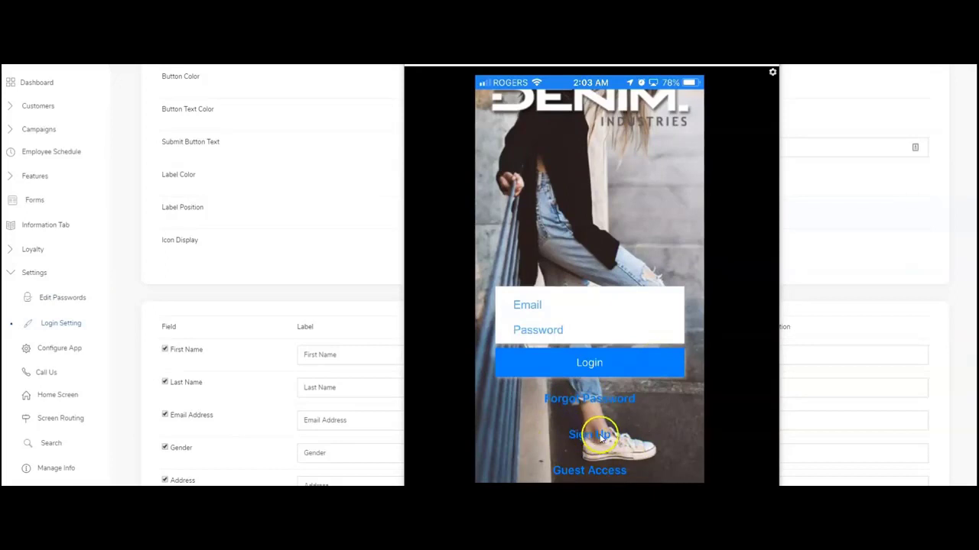
# Tap Sign Up in the mirrored Denim Industries app to open its sign-up form.
pyautogui.click(566, 432)
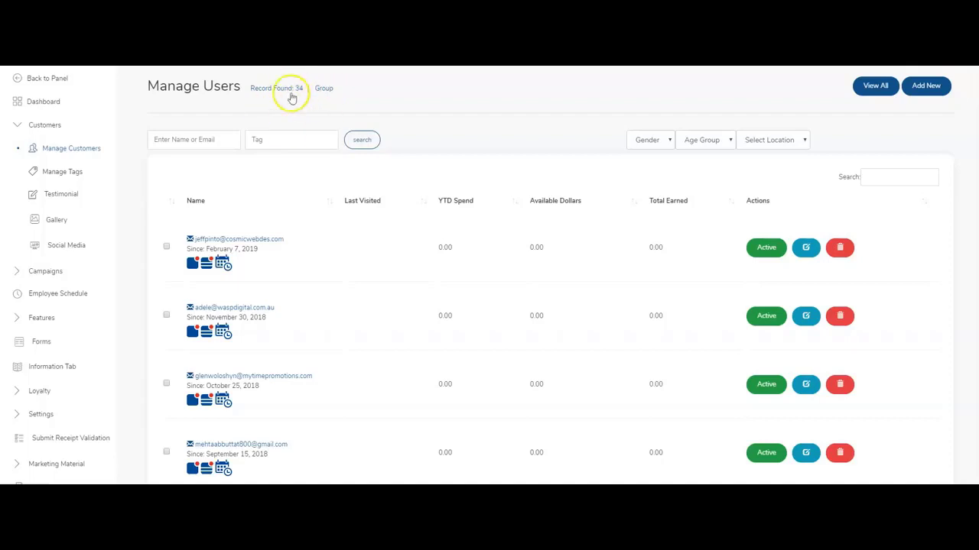
pyautogui.scroll(-10, 463, 348)
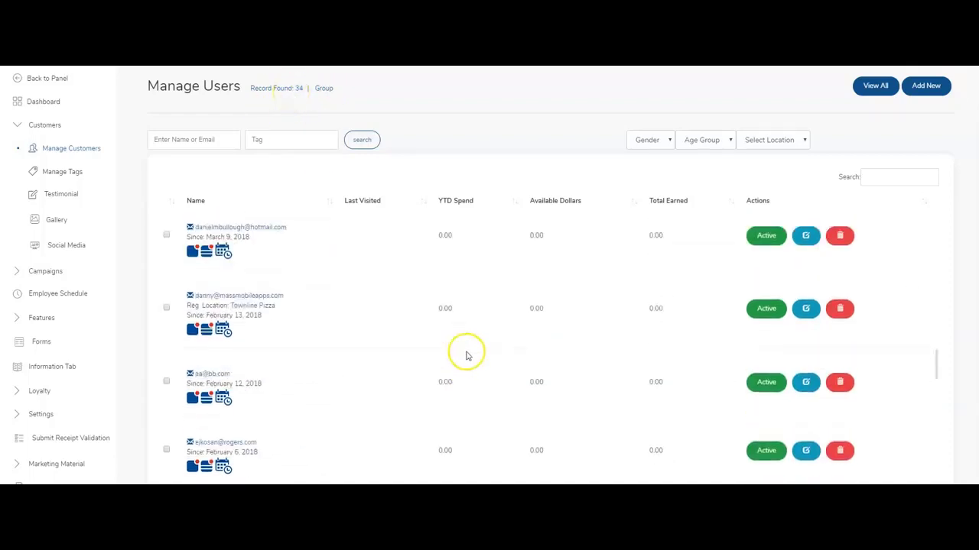
pyautogui.scroll(5, 465, 365)
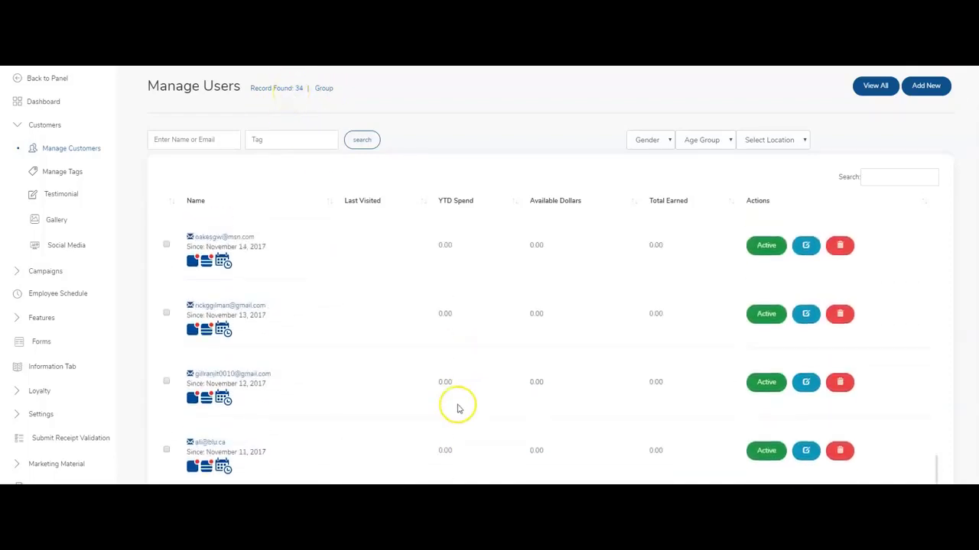
pyautogui.scroll(8, 457, 406)
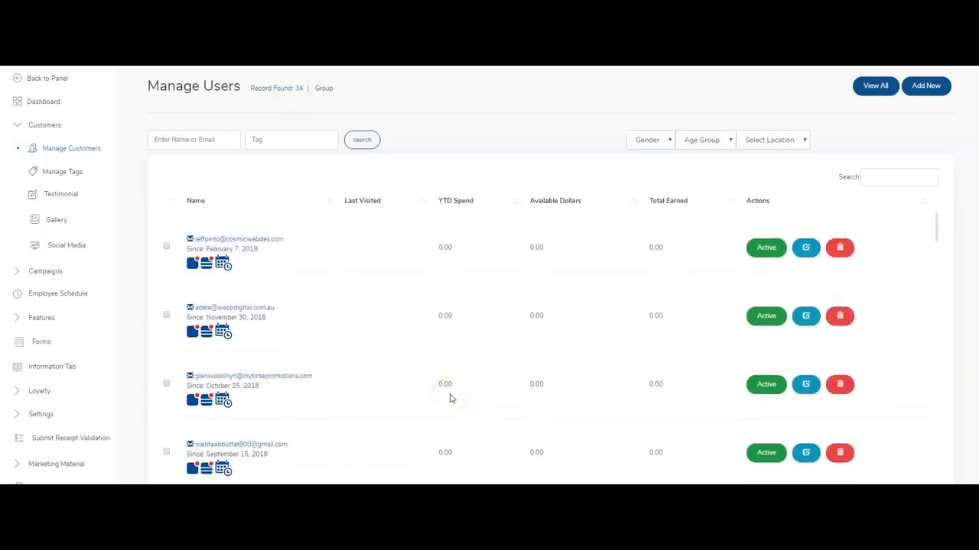
pyautogui.click(178, 139)
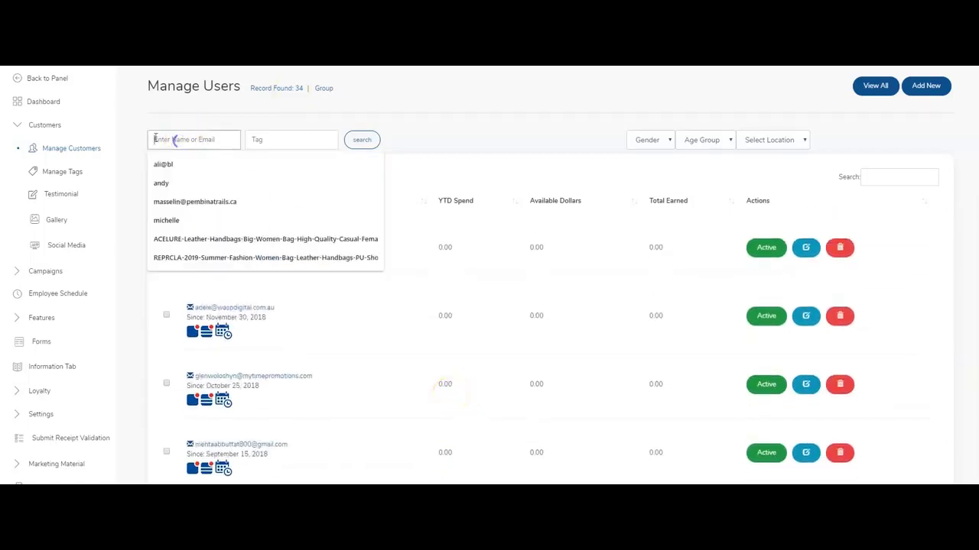
pyautogui.click(205, 115)
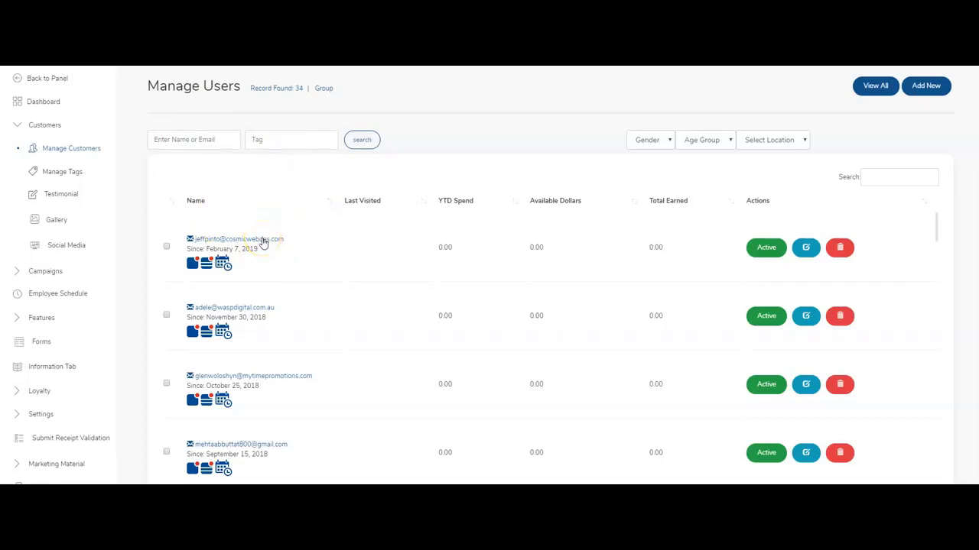
# Open the first customer's record for editing, keeping Townline Pizza as location.
pyautogui.click(263, 241)
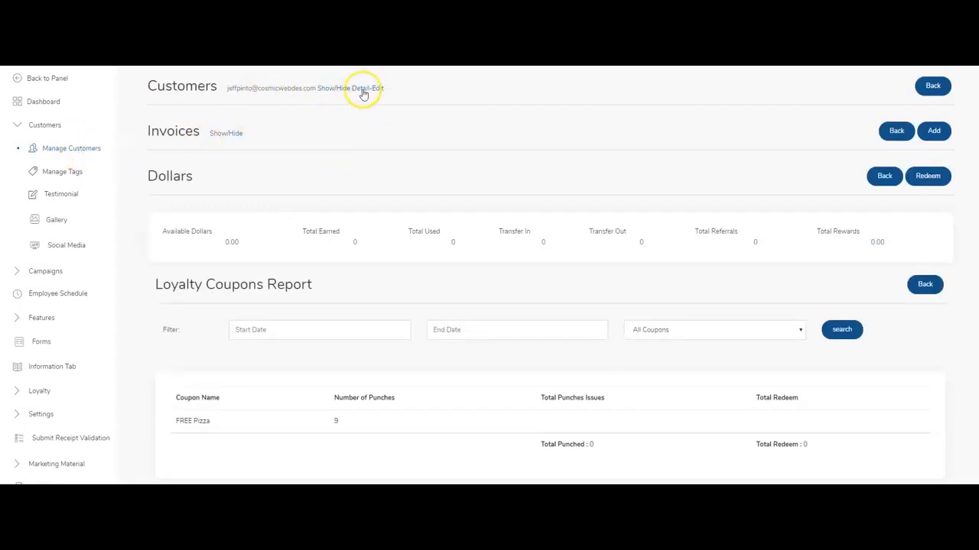
pyautogui.click(368, 90)
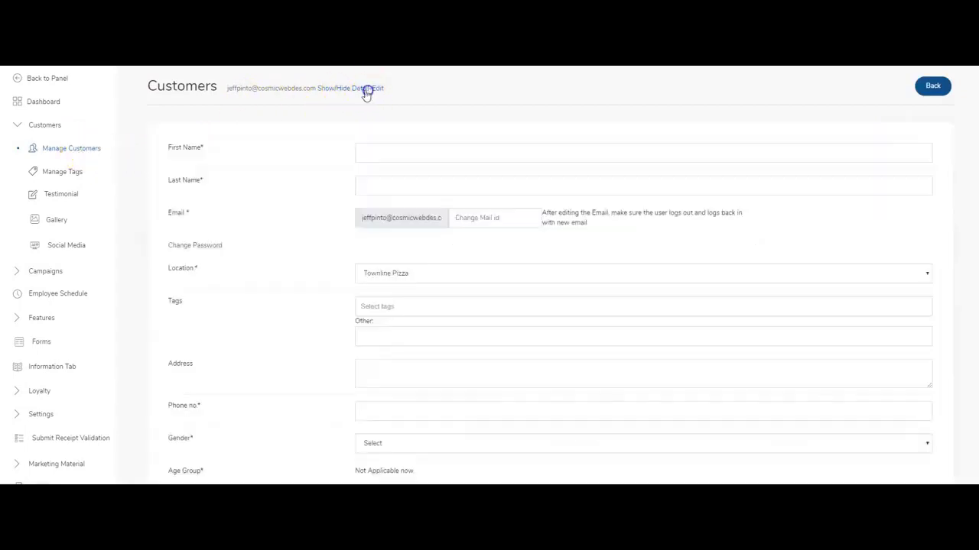
pyautogui.scroll(-5, 390, 146)
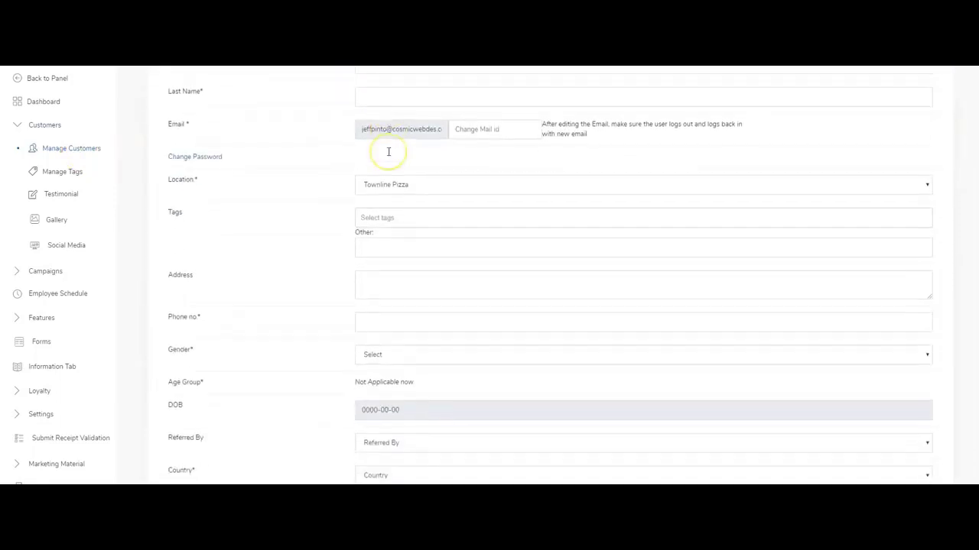
pyautogui.scroll(5, 388, 151)
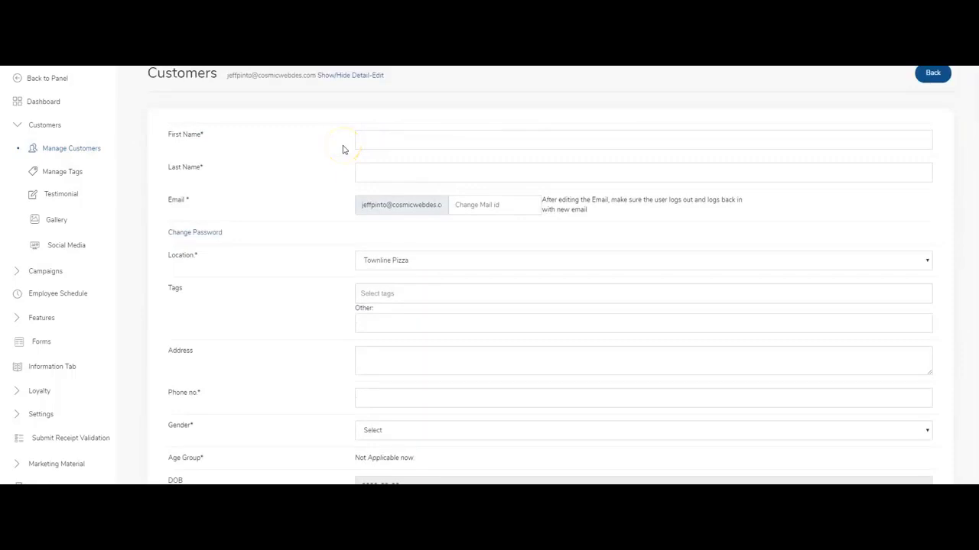
pyautogui.scroll(-1, 472, 146)
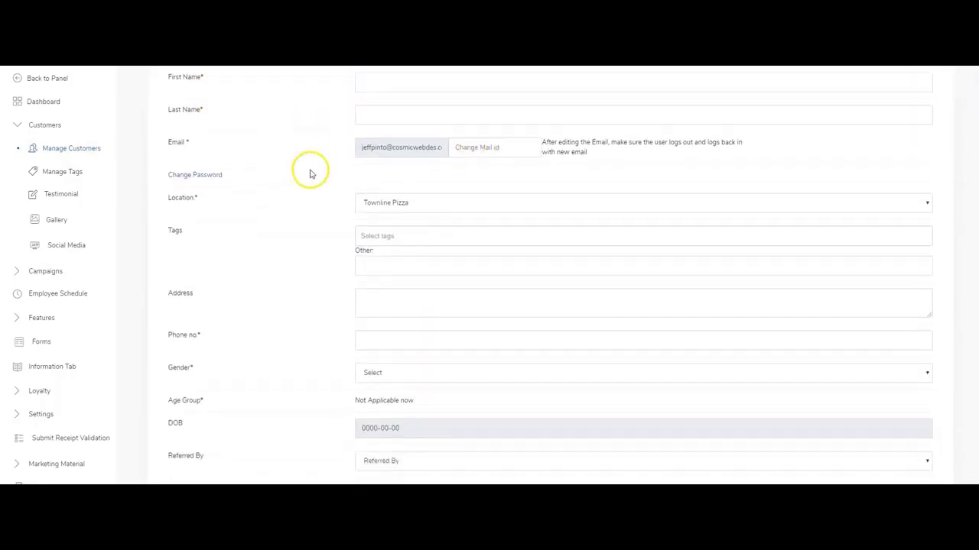
pyautogui.click(429, 184)
pyautogui.click(387, 196)
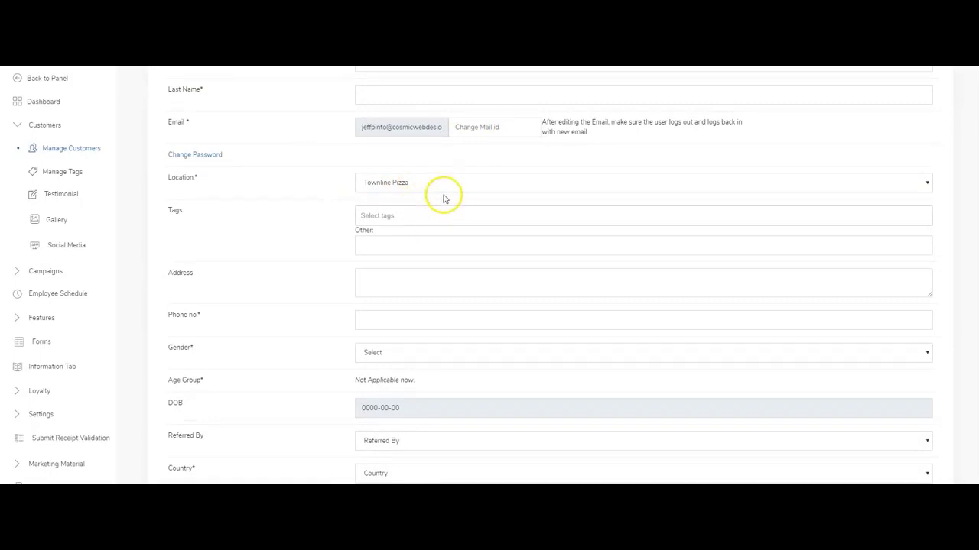
# Set the gender to Male and enter the customer's first and last name.
pyautogui.scroll(-1, 309, 223)
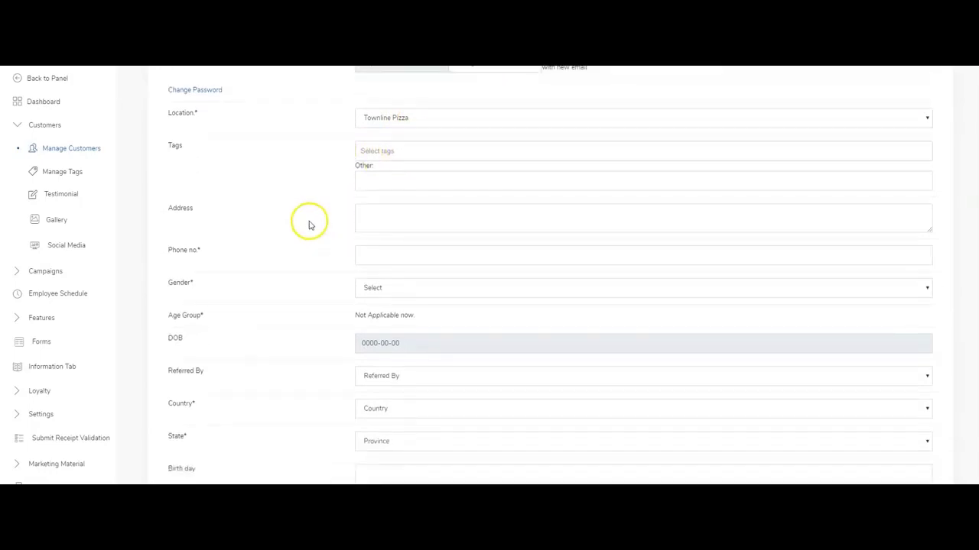
pyautogui.scroll(1, 359, 168)
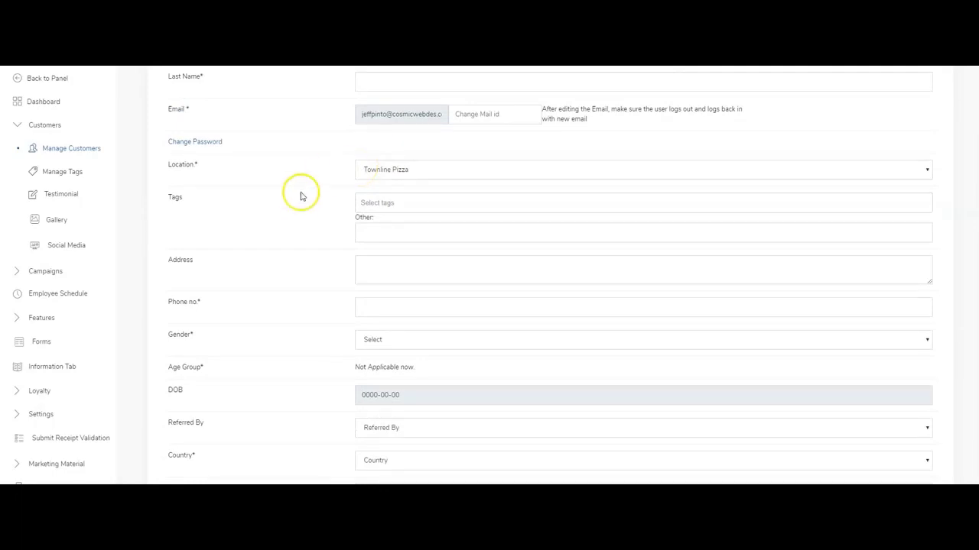
pyautogui.scroll(-1, 297, 200)
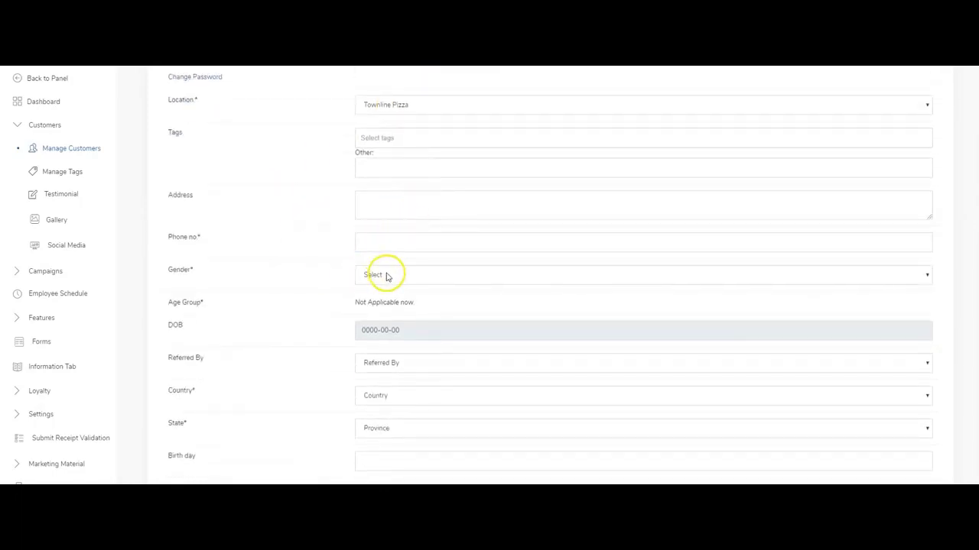
pyautogui.click(387, 275)
pyautogui.click(383, 300)
pyautogui.scroll(3, 428, 237)
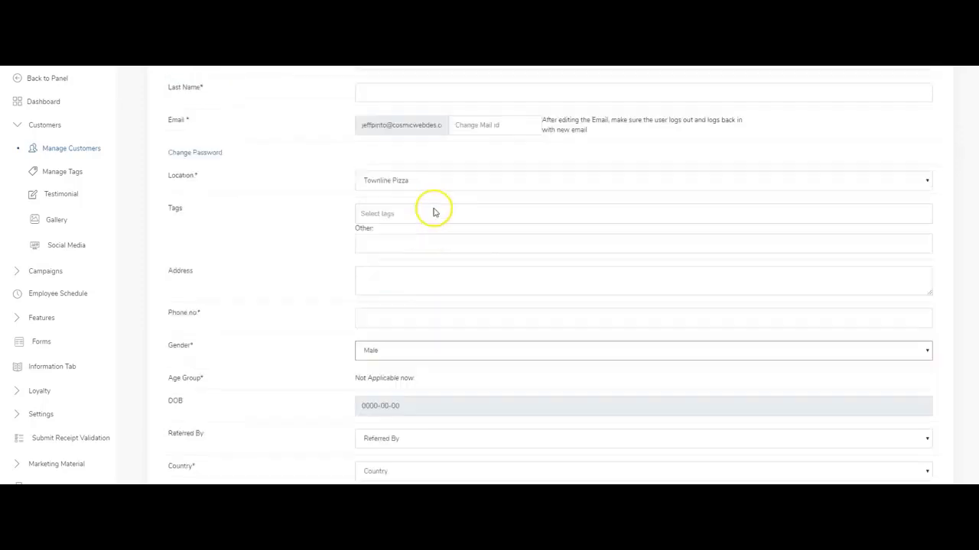
pyautogui.click(403, 158)
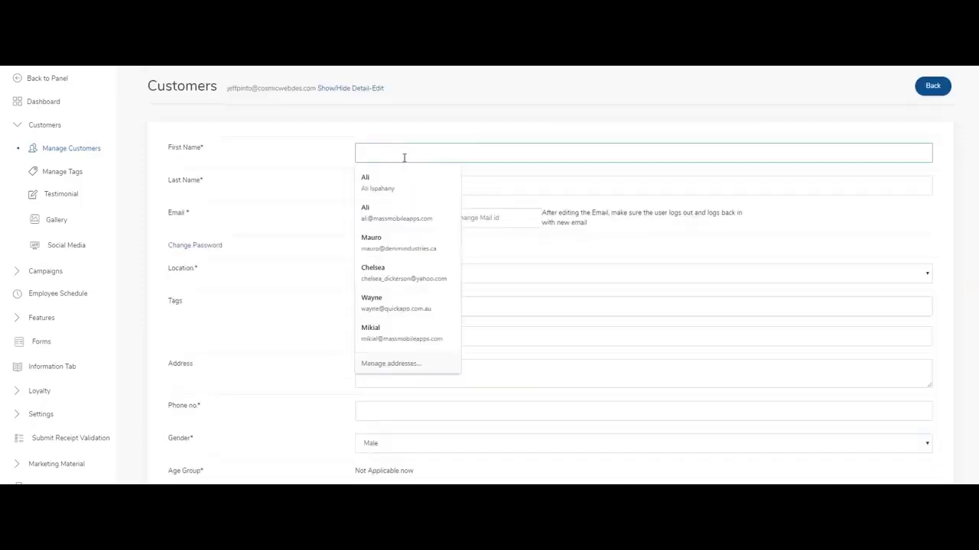
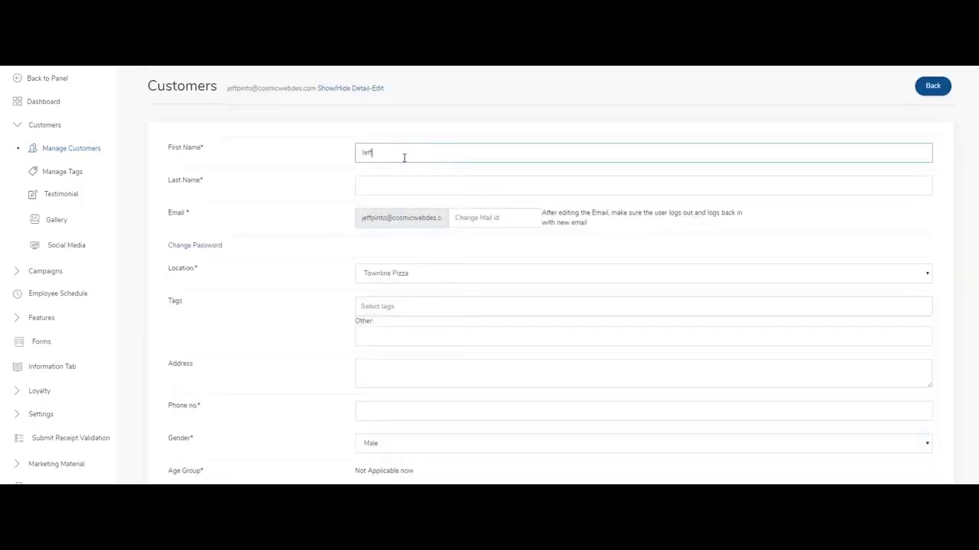
pyautogui.press('Tab')
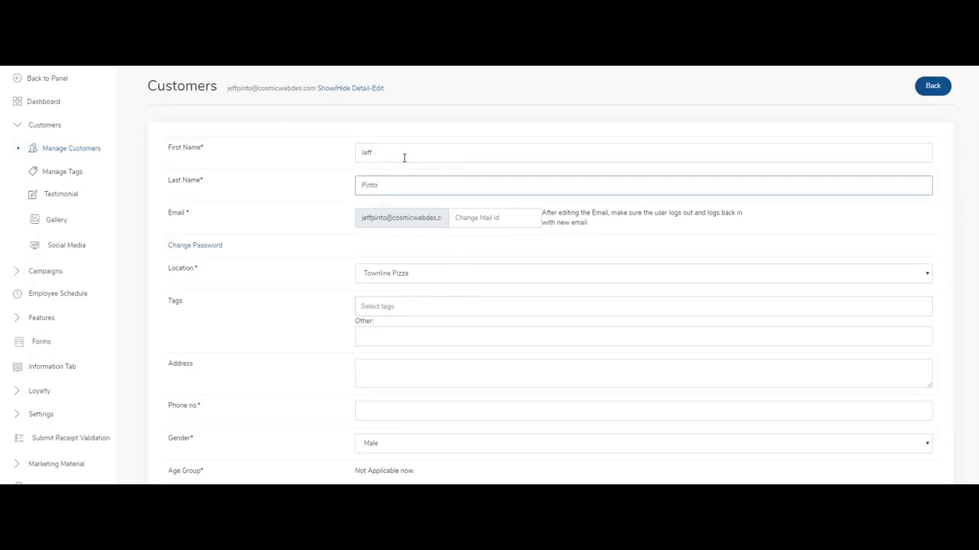
pyautogui.press('Tab')
pyautogui.click(268, 278)
# Set country to Canada and province to British Columbia, then save the customer.
pyautogui.scroll(-4, 292, 282)
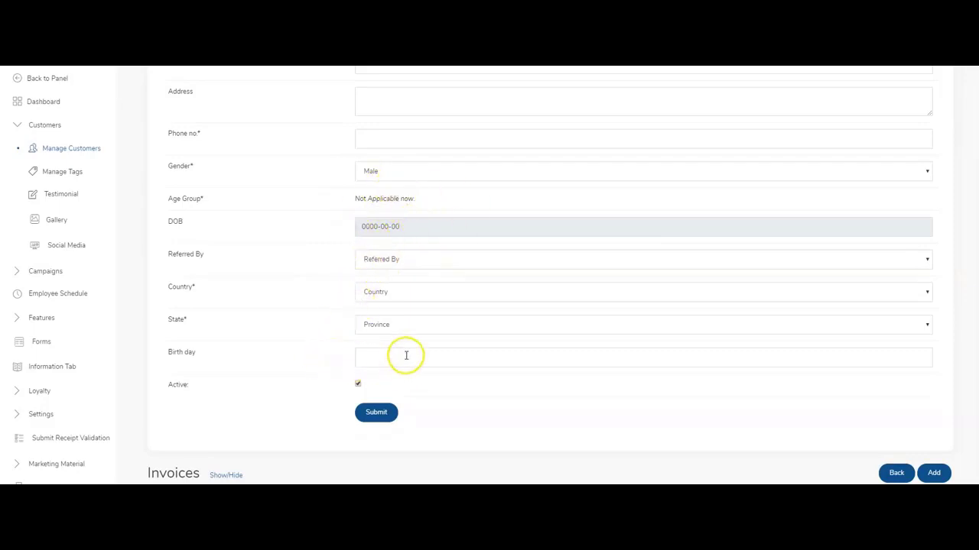
pyautogui.click(393, 295)
pyautogui.click(383, 327)
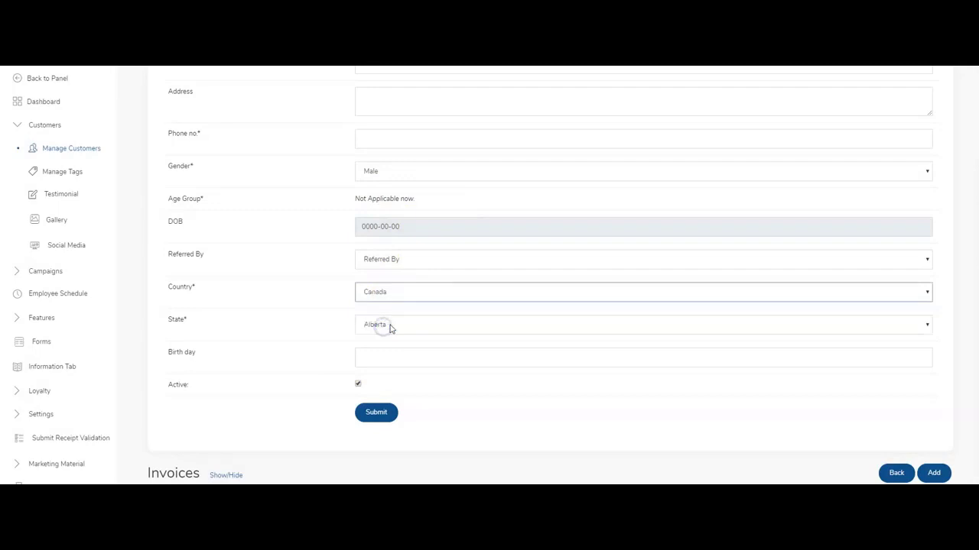
pyautogui.click(379, 326)
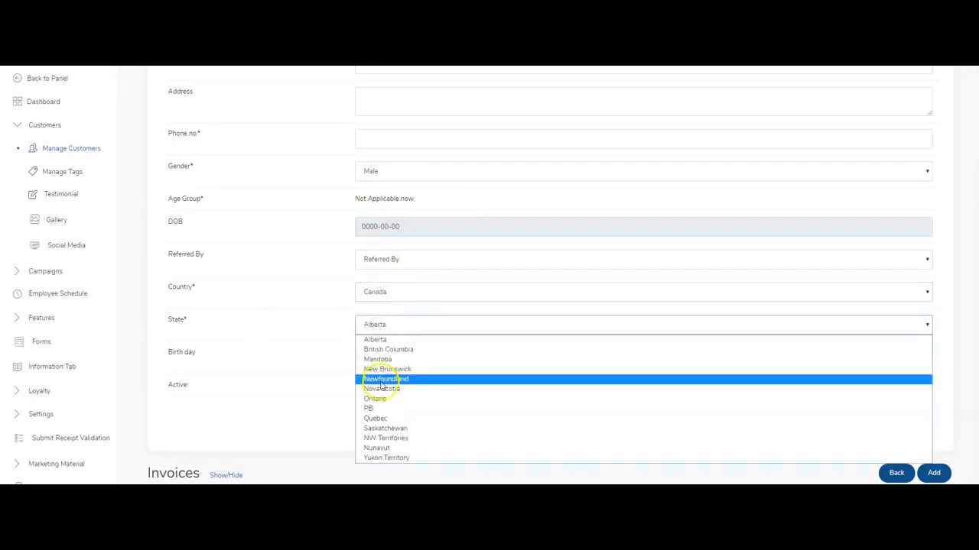
pyautogui.click(391, 350)
pyautogui.scroll(4, 303, 334)
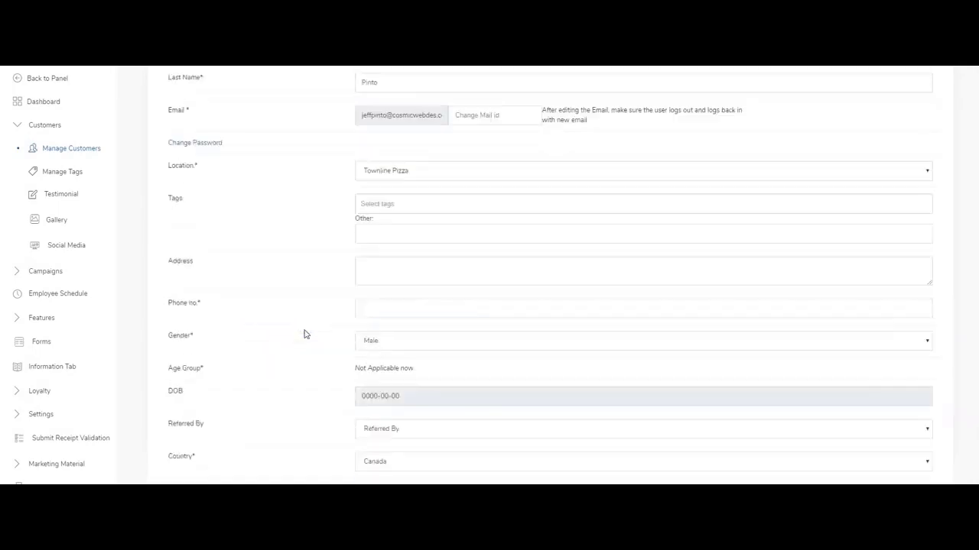
pyautogui.scroll(-3, 378, 376)
pyautogui.scroll(-2, 378, 376)
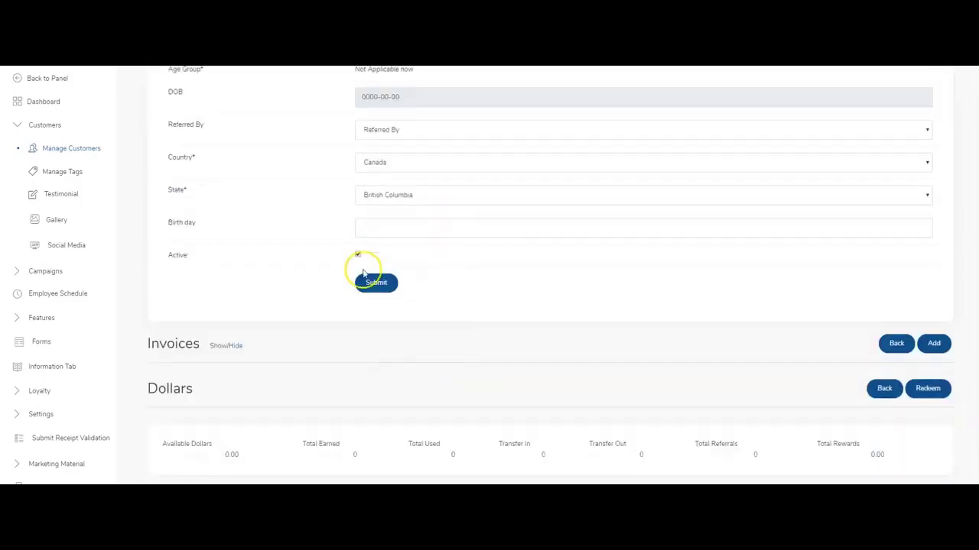
pyautogui.click(369, 280)
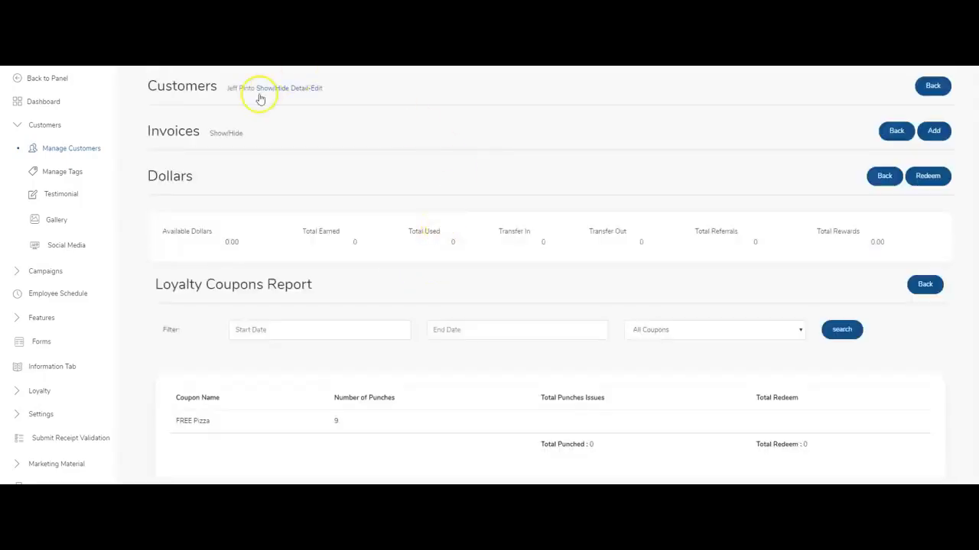
# Reopen the edited customer from Manage Customers and expand its still-empty Invoices table.
pyautogui.click(78, 152)
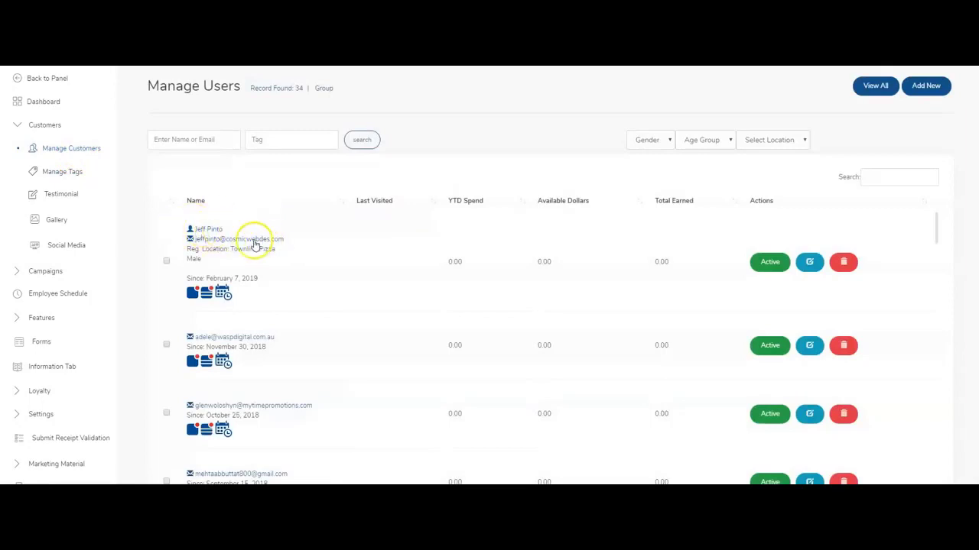
pyautogui.click(256, 240)
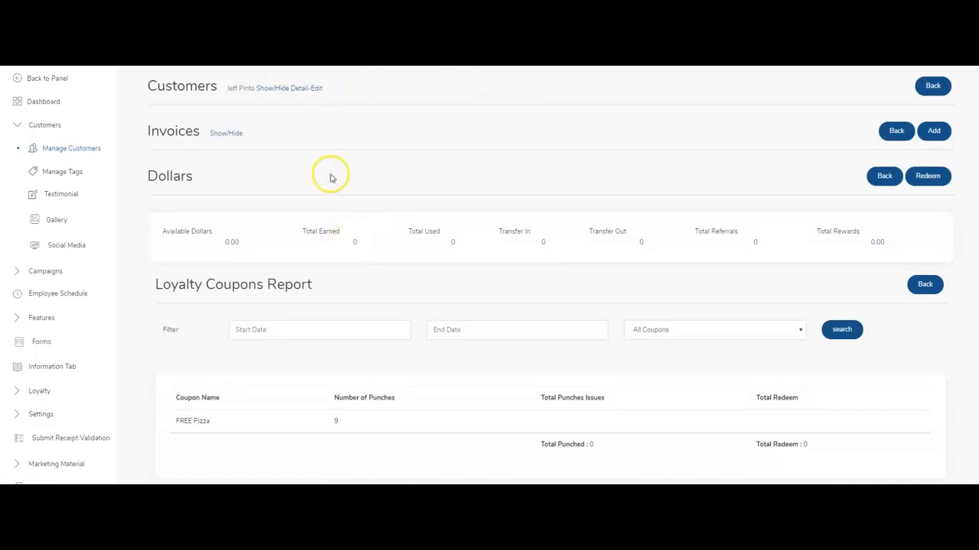
pyautogui.click(288, 93)
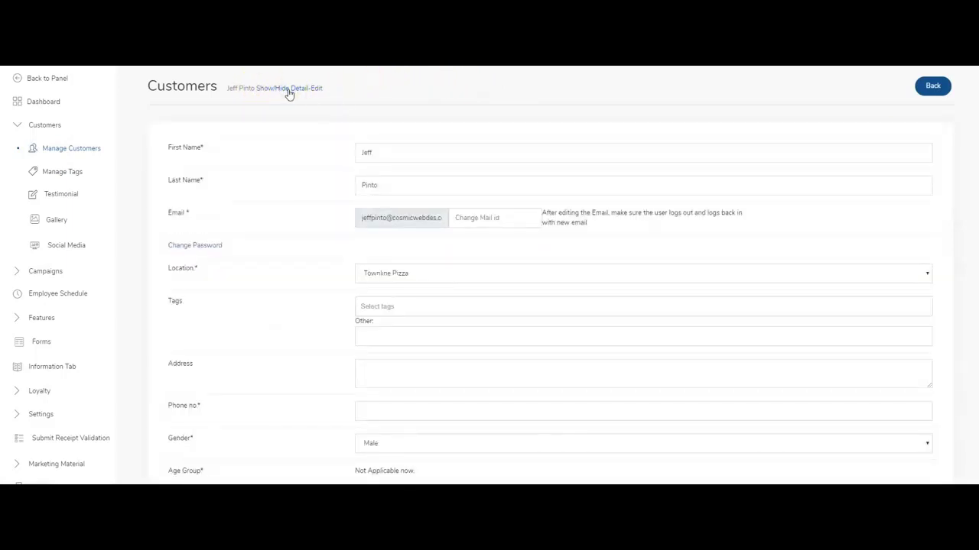
pyautogui.click(288, 93)
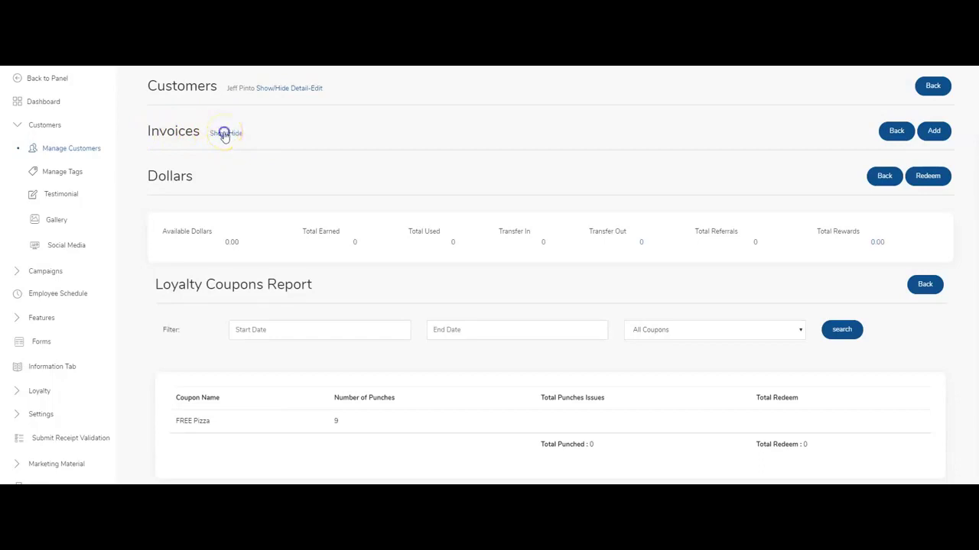
pyautogui.click(224, 134)
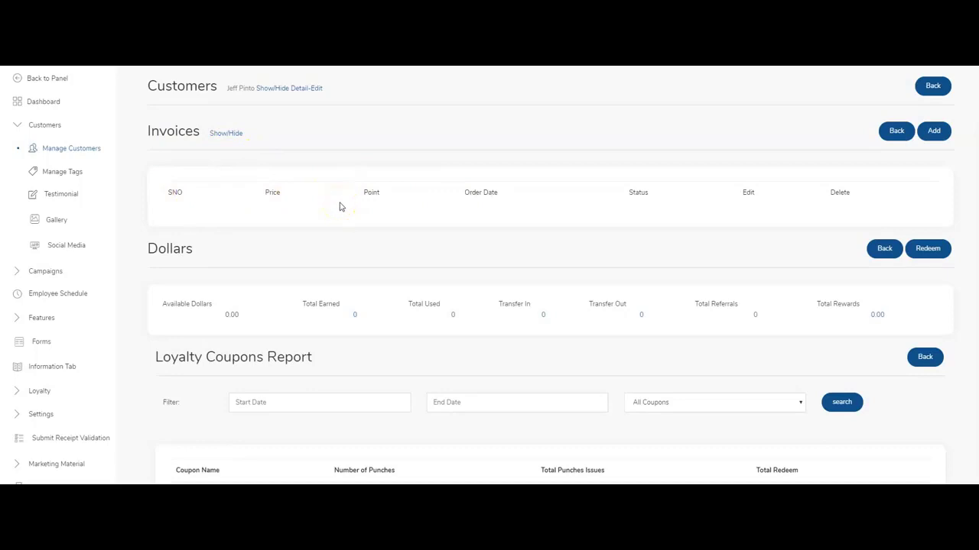
pyautogui.click(227, 135)
pyautogui.click(227, 135)
# Add active invoice no. 1 at Townline Pizza priced 100, earning 4 loyalty dollars.
pyautogui.click(934, 132)
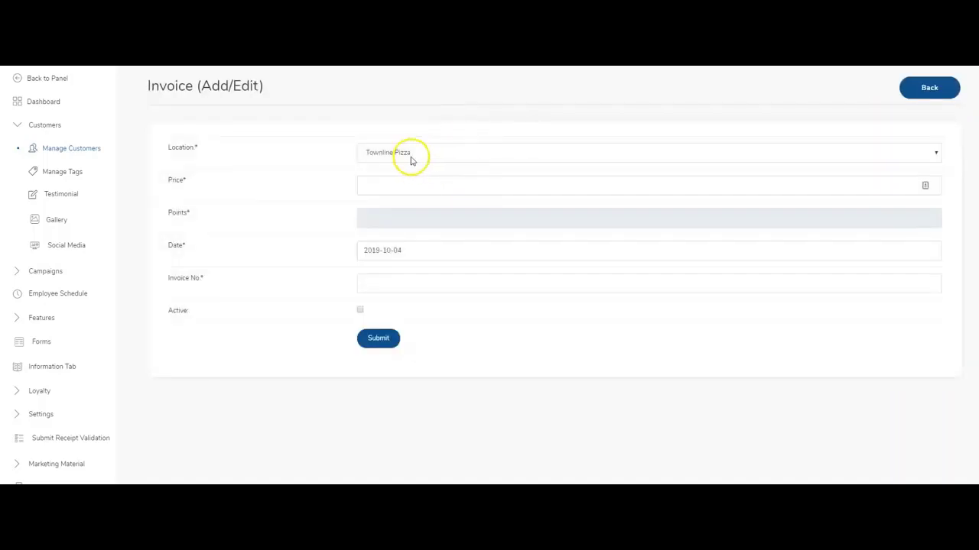
pyautogui.click(412, 155)
pyautogui.click(407, 168)
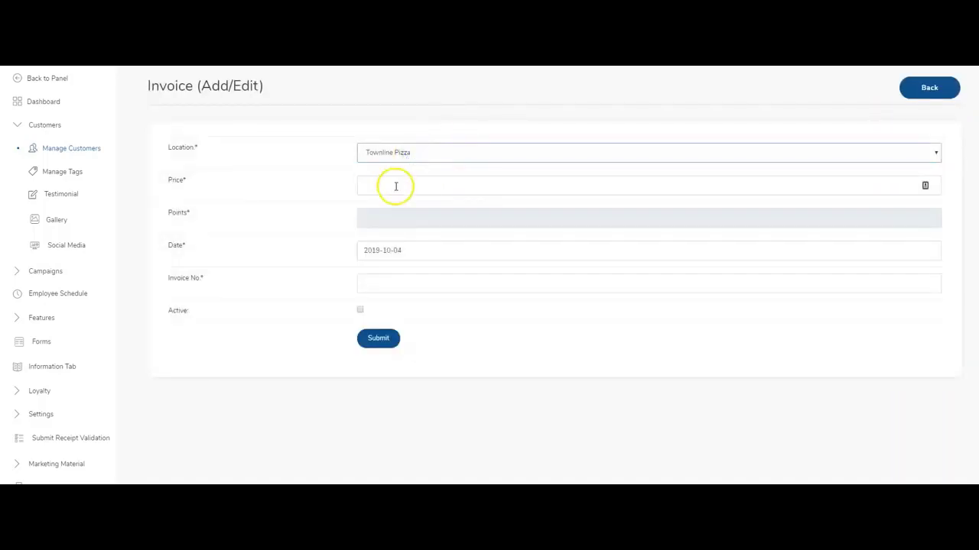
pyautogui.click(389, 193)
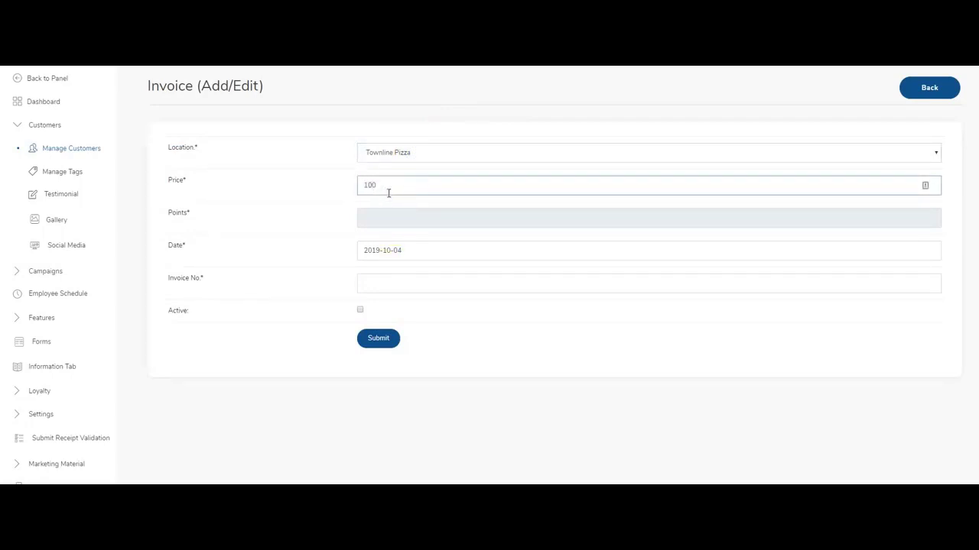
pyautogui.click(318, 229)
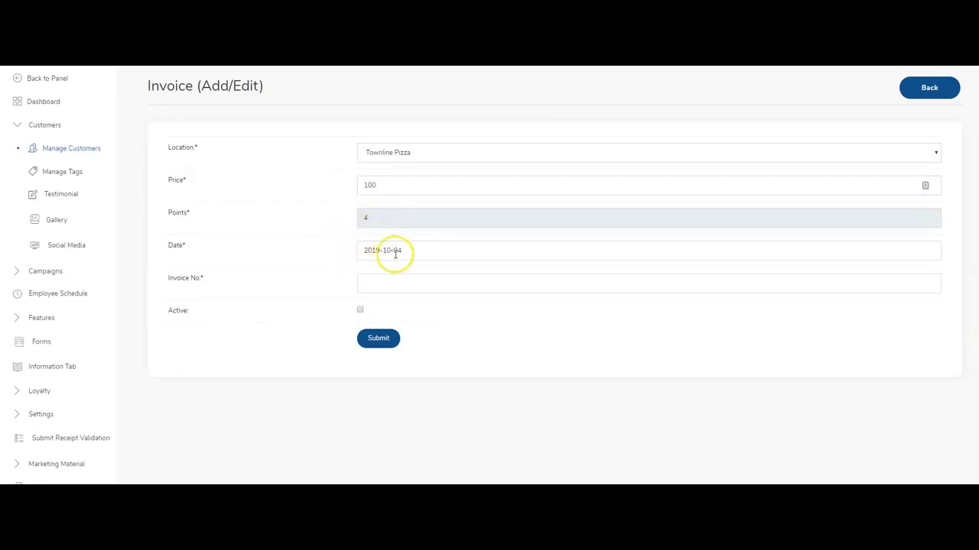
pyautogui.click(402, 284)
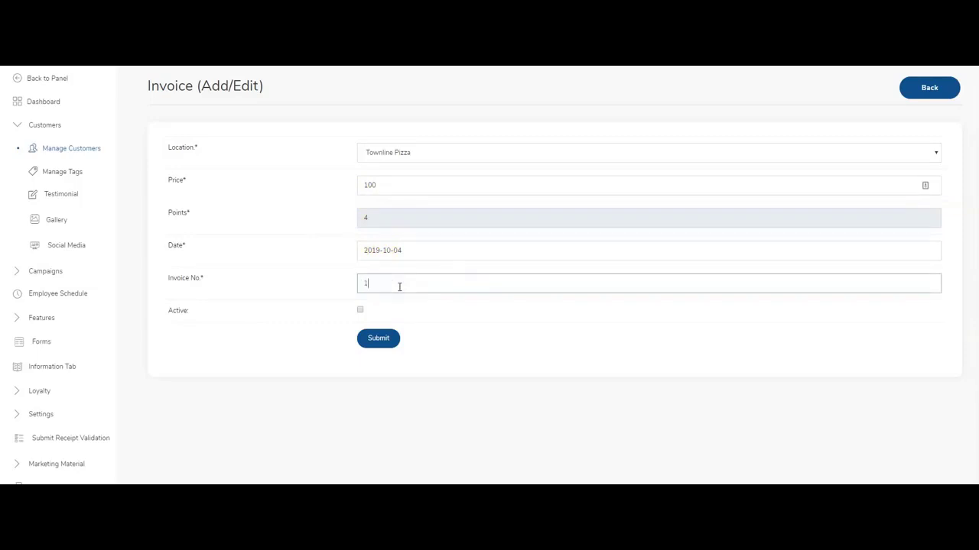
pyautogui.click(360, 311)
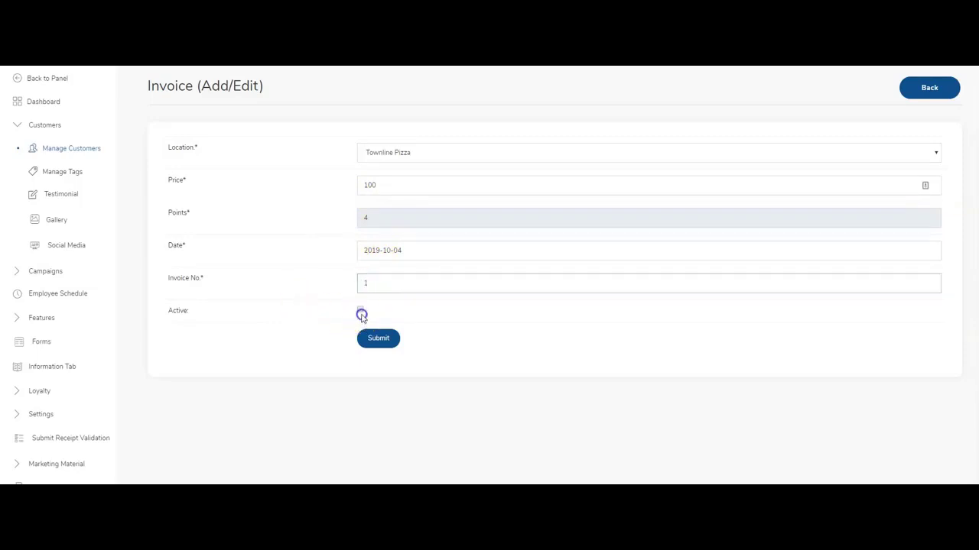
pyautogui.click(372, 338)
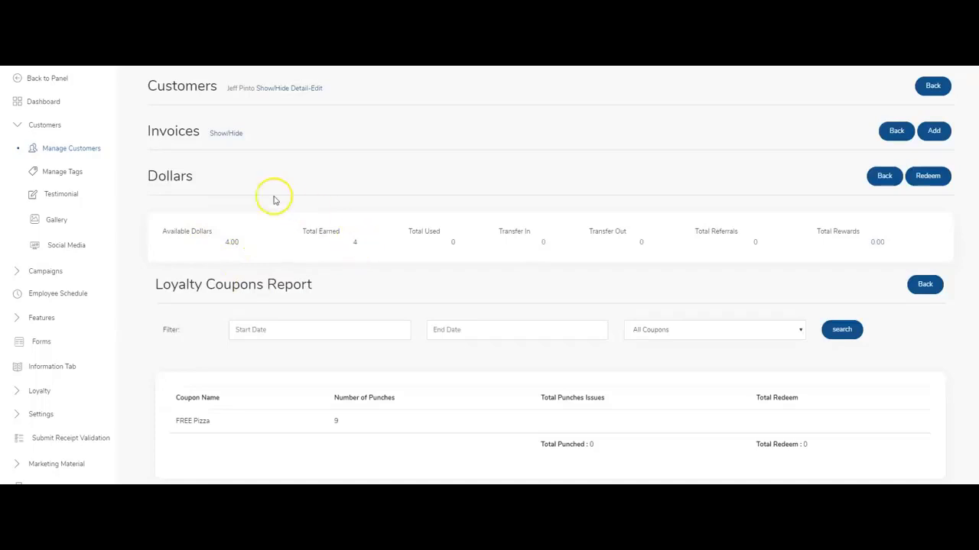
# Collapse the invoices table and open the Total Earned Dollars breakdown.
pyautogui.click(231, 133)
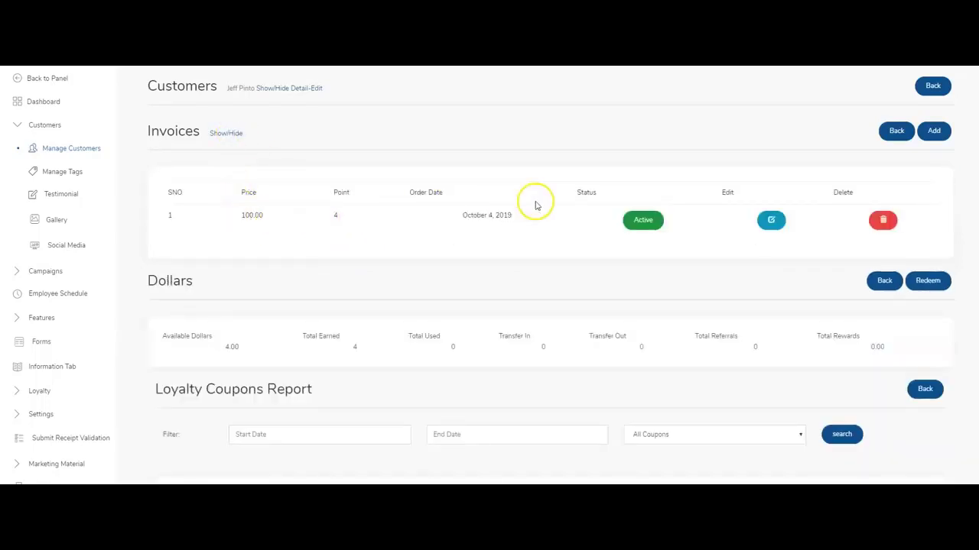
pyautogui.click(230, 134)
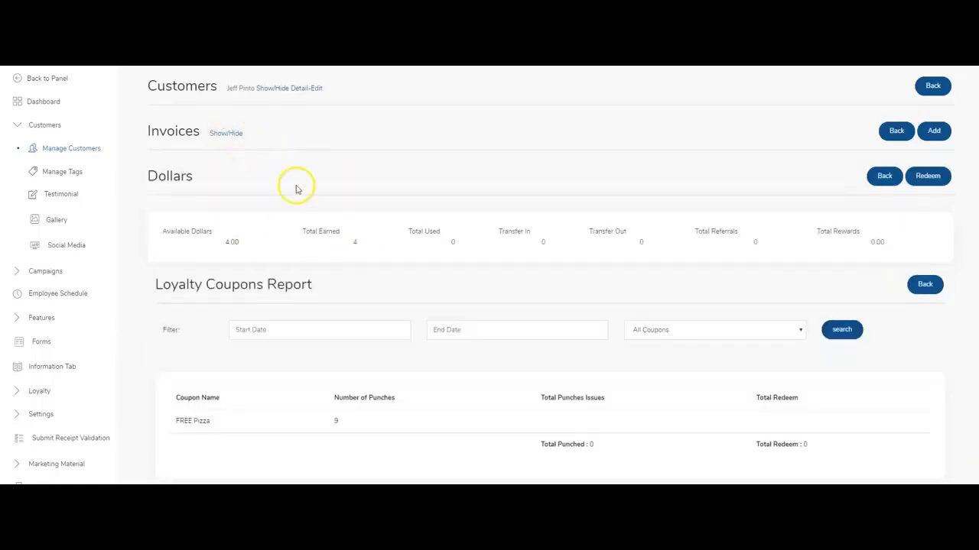
pyautogui.click(355, 243)
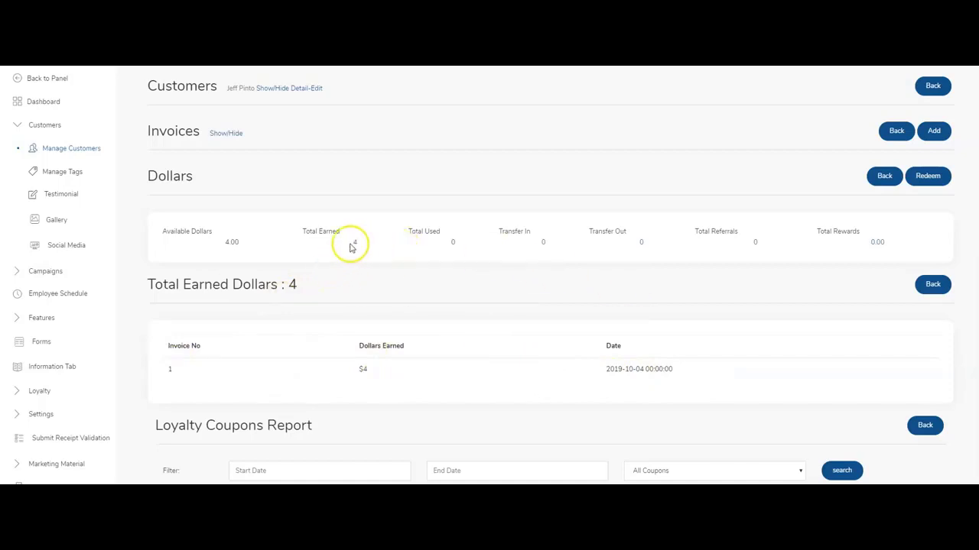
pyautogui.scroll(-1, 332, 244)
pyautogui.scroll(1, 290, 252)
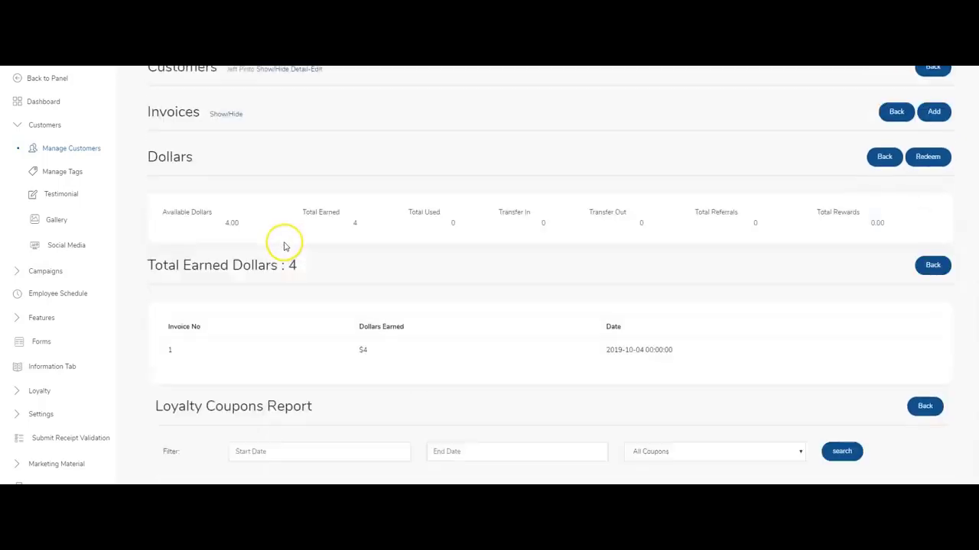
pyautogui.scroll(-2, 182, 191)
pyautogui.scroll(-1, 191, 210)
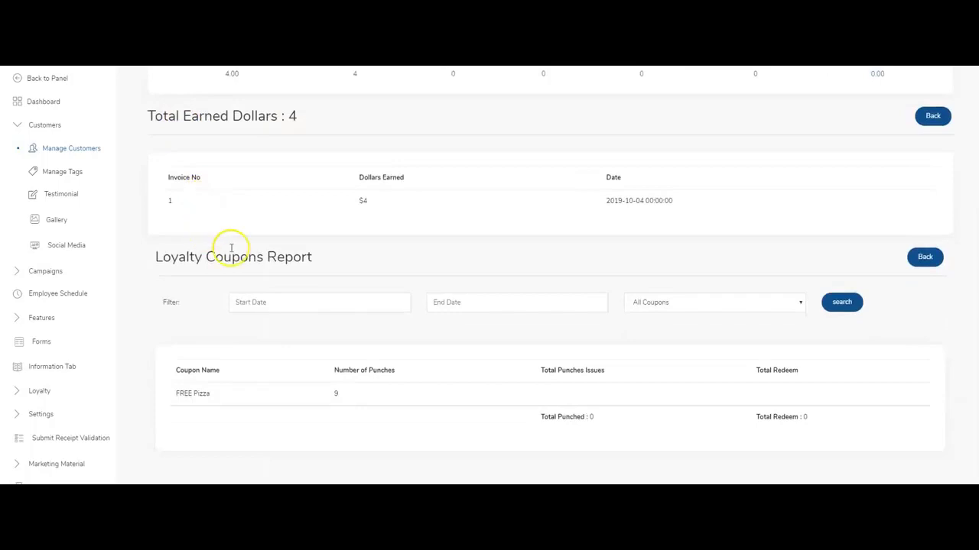
pyautogui.scroll(2, 229, 247)
pyautogui.scroll(-1, 234, 258)
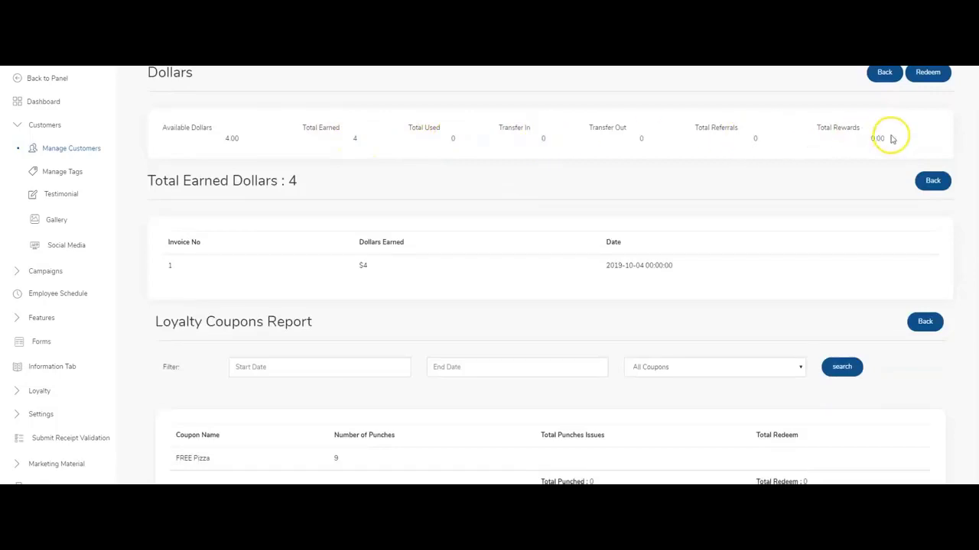
# Check Total Rewards, then return to Total Earned showing invoice 1 earning $4 on 2019-10-04.
pyautogui.click(877, 139)
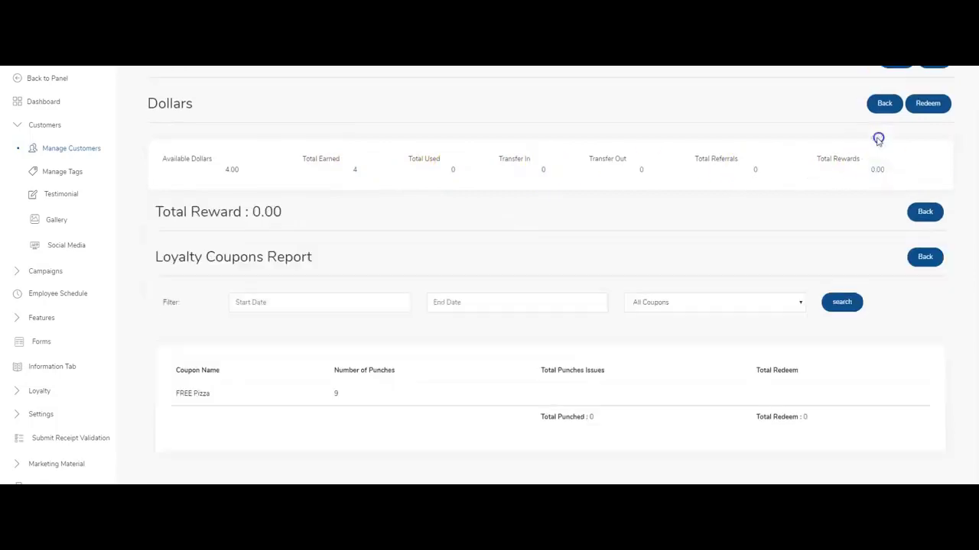
pyautogui.click(354, 169)
pyautogui.scroll(-1, 382, 199)
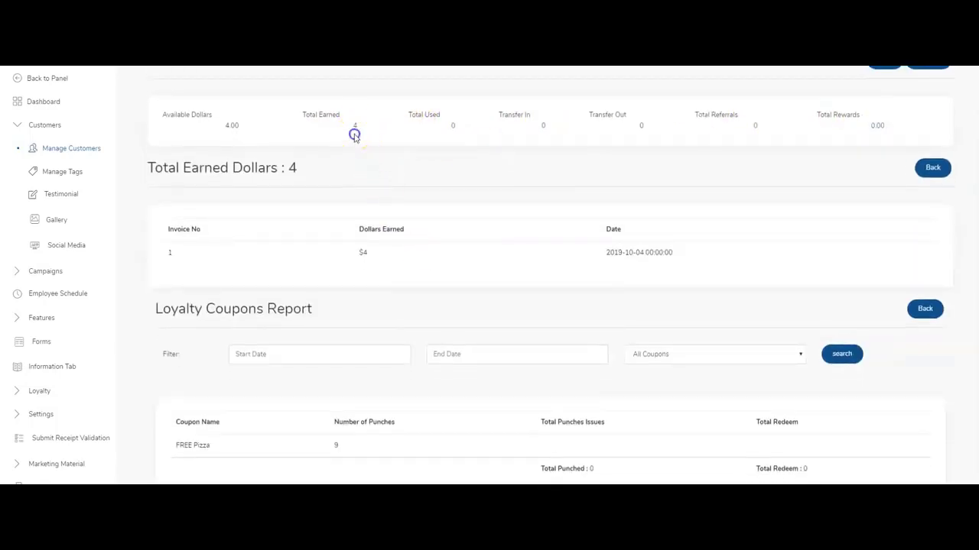
pyautogui.scroll(-2, 277, 338)
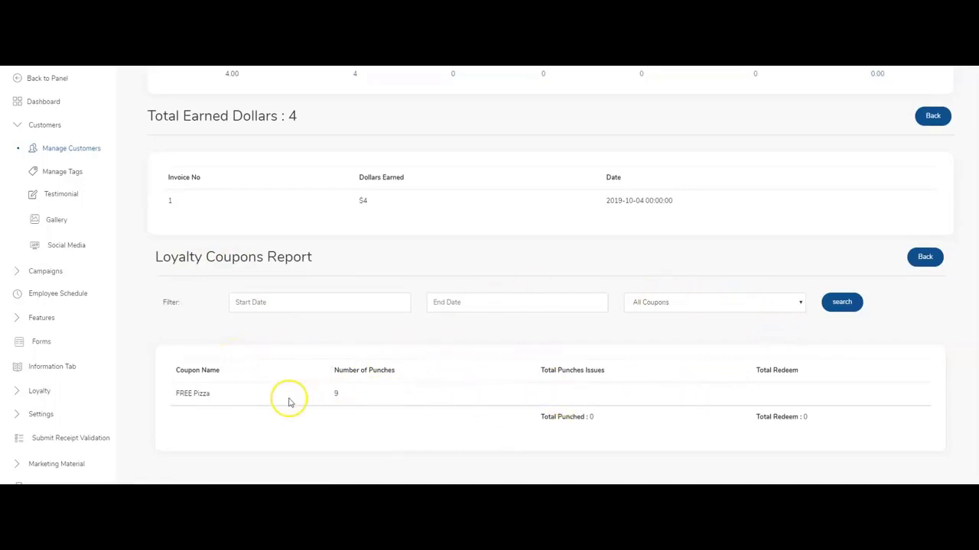
pyautogui.scroll(2, 659, 386)
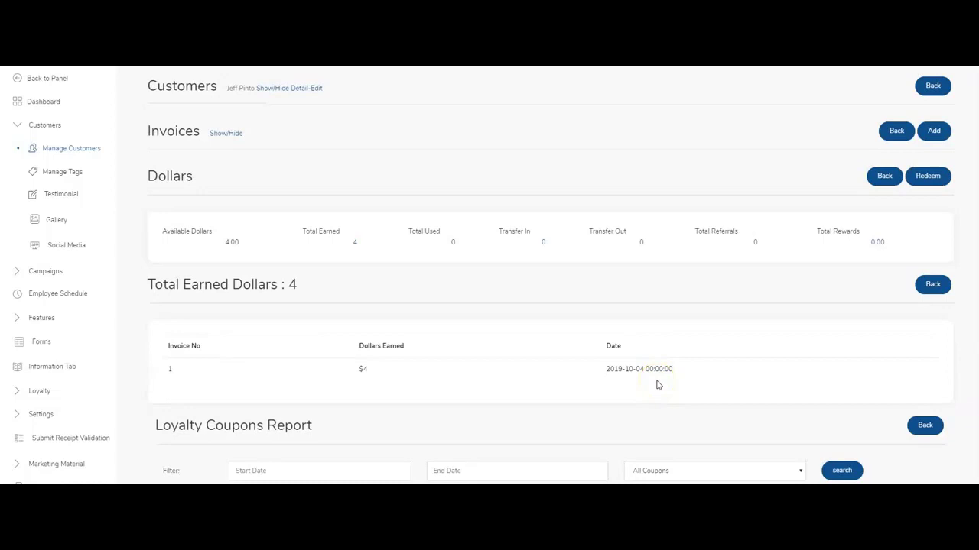
# Open Manage Users and filter it to Male users, leaving location unchanged.
pyautogui.click(98, 149)
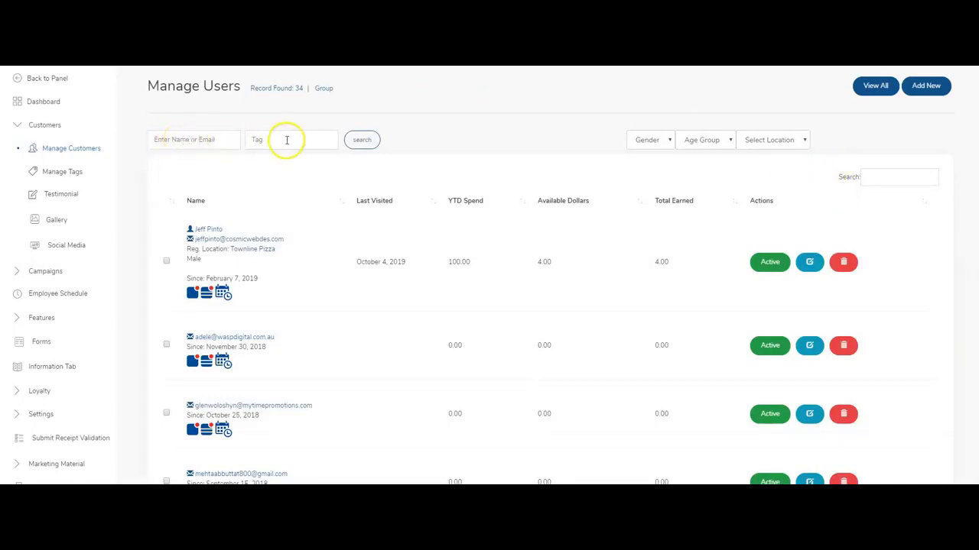
pyautogui.click(650, 139)
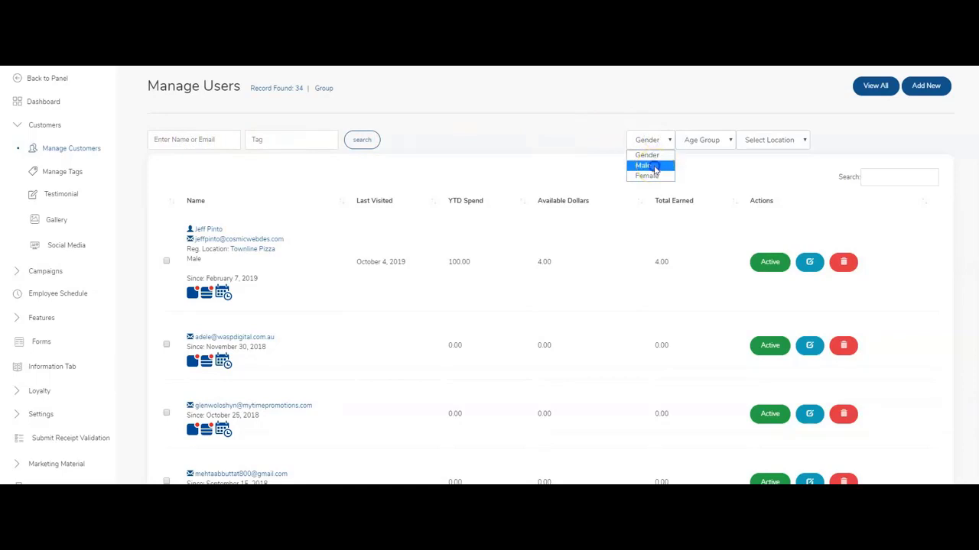
pyautogui.click(646, 166)
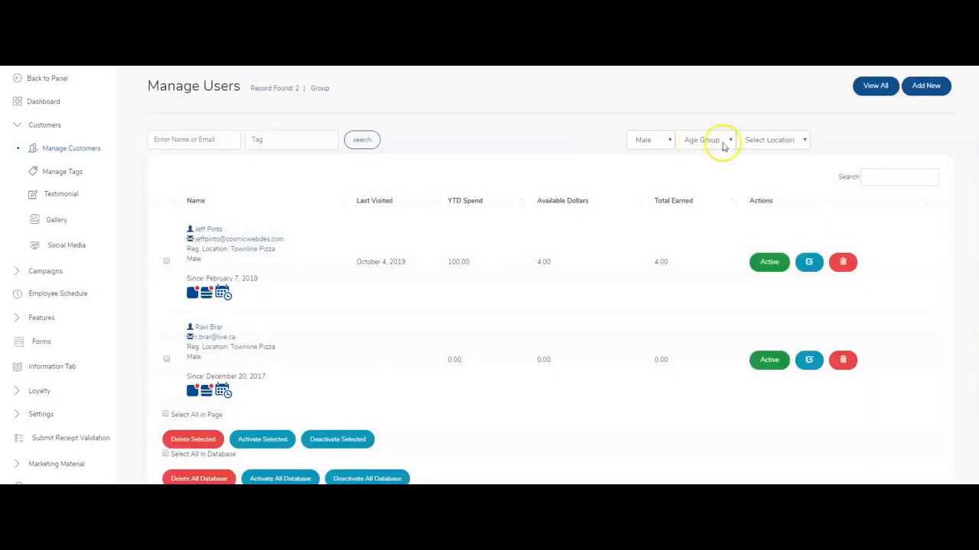
pyautogui.click(792, 140)
pyautogui.click(769, 152)
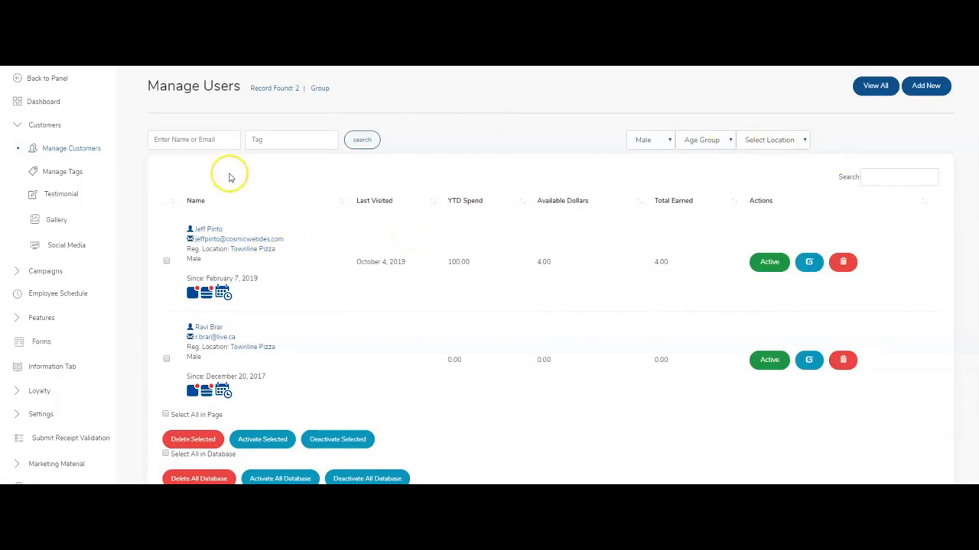
pyautogui.click(212, 139)
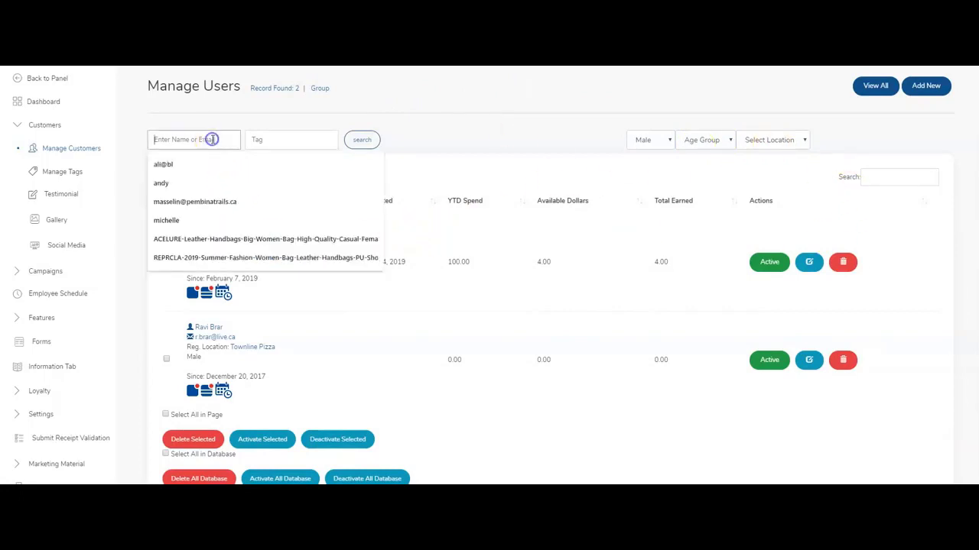
# Clear the gender filter and tick the November 13, 2017 user for bulk action.
pyautogui.click(650, 140)
pyautogui.click(647, 150)
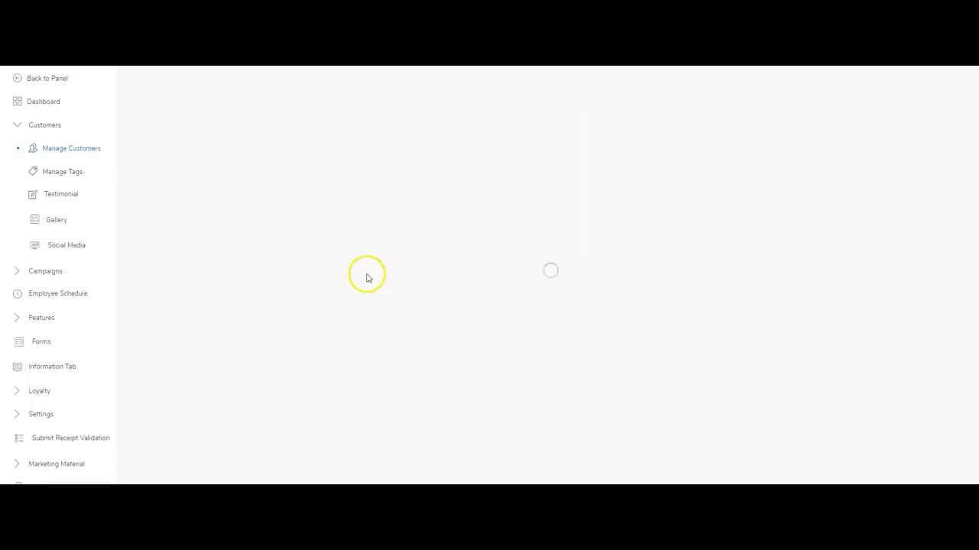
pyautogui.scroll(-15, 299, 310)
pyautogui.scroll(-3, 154, 378)
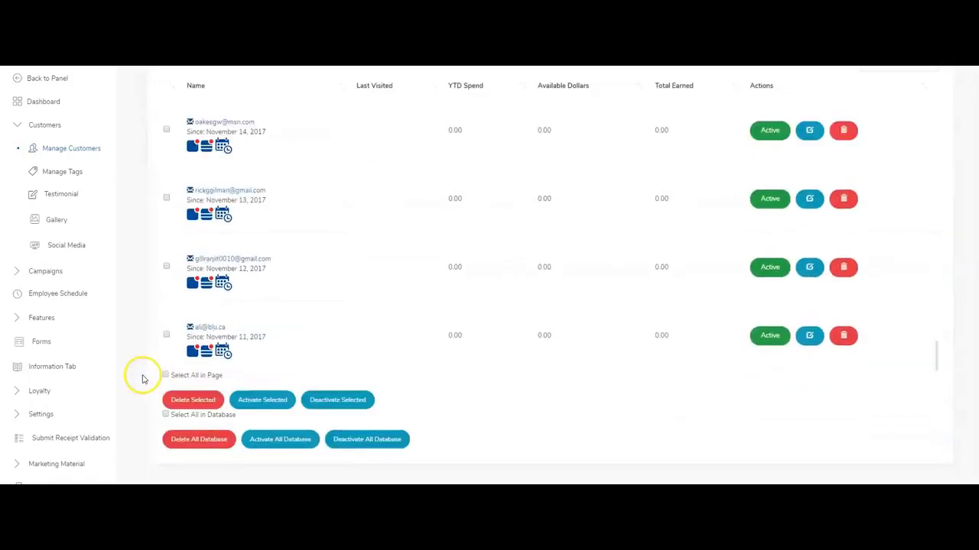
pyautogui.click(167, 197)
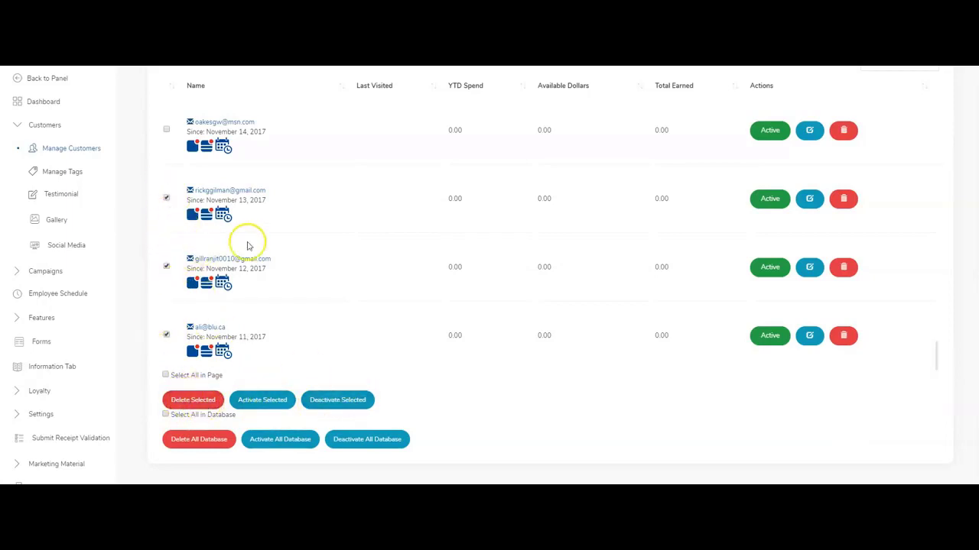
pyautogui.scroll(10, 496, 262)
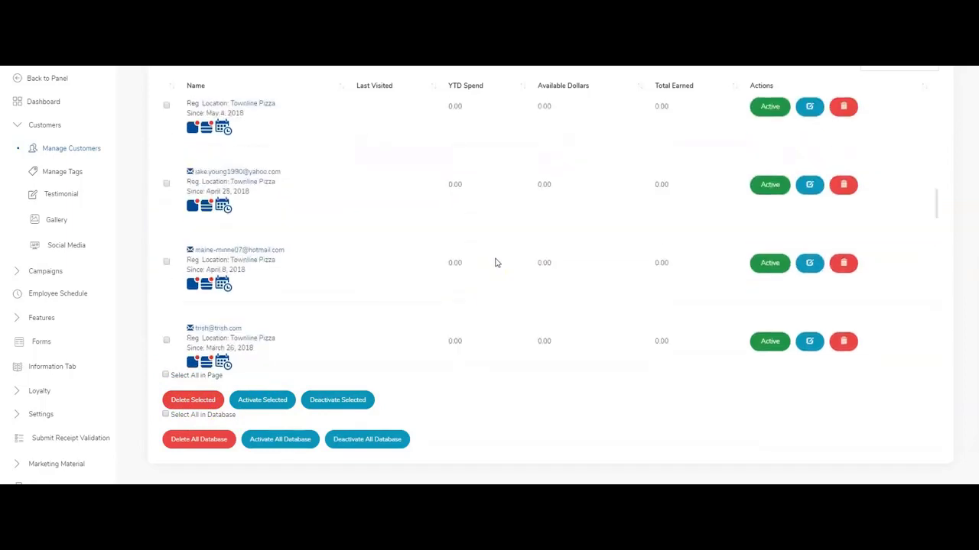
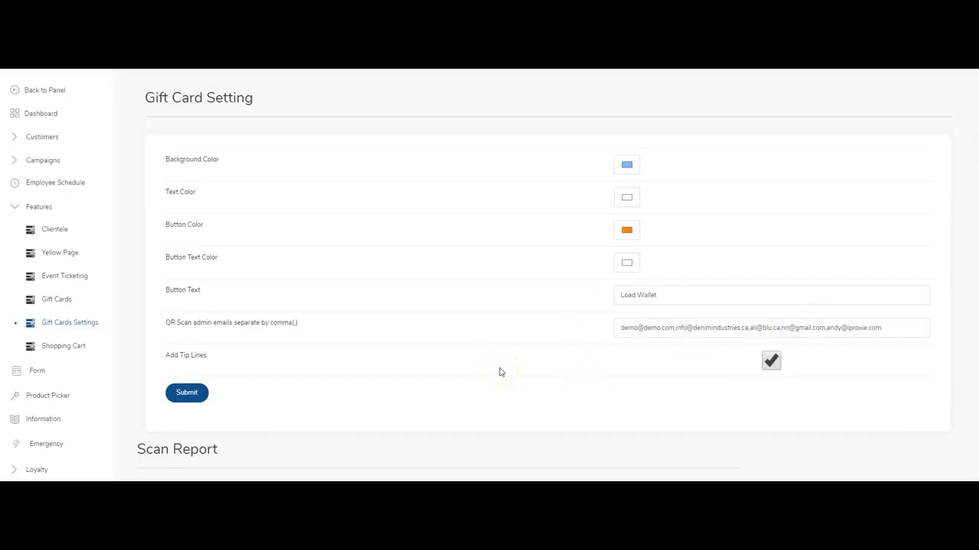
# Open the Gift Cards merchant panel and view the Manage Gift Cards list.
pyautogui.scroll(-1, 501, 372)
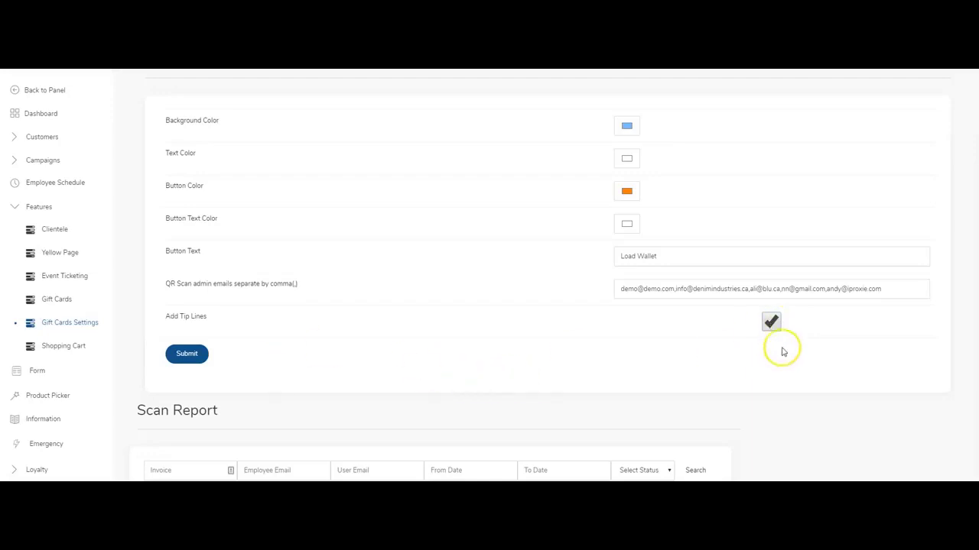
pyautogui.scroll(-5, 772, 344)
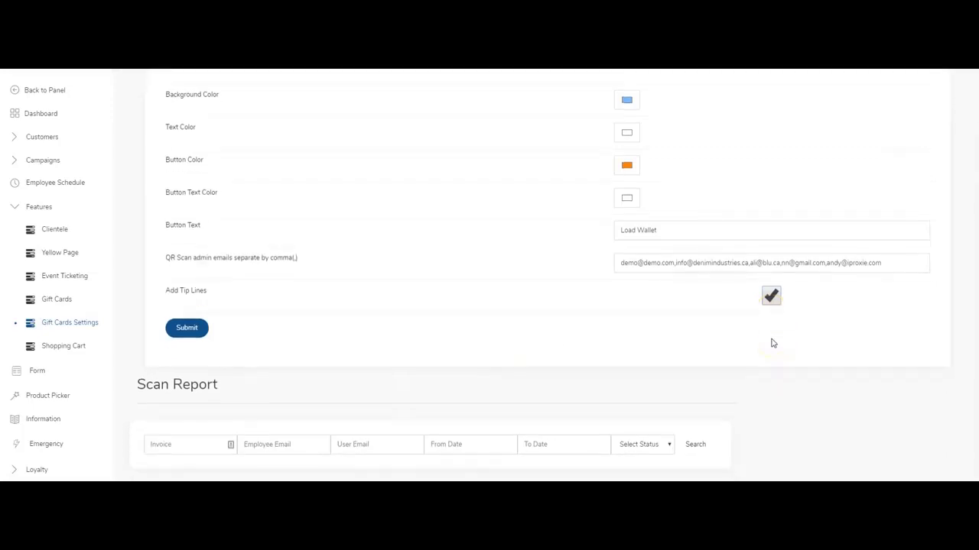
pyautogui.scroll(-1, 772, 343)
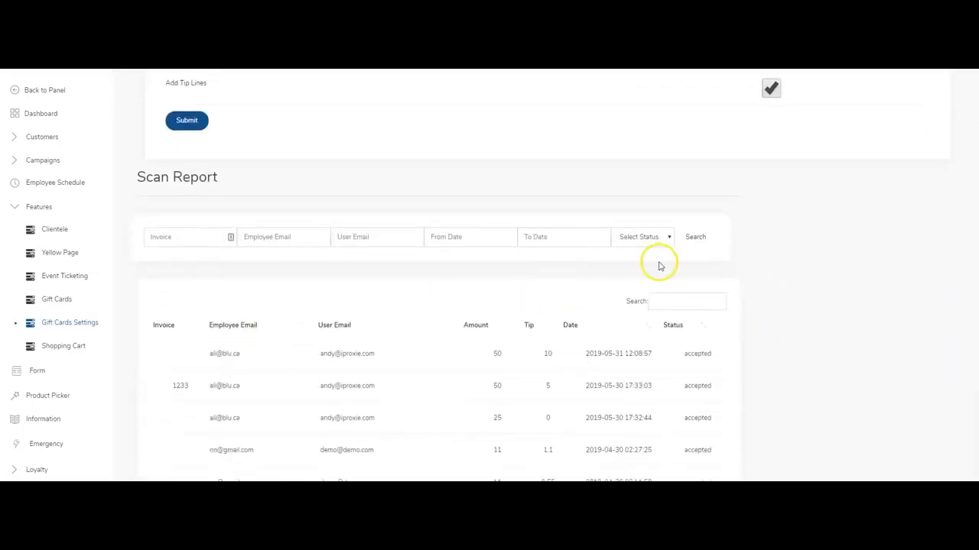
pyautogui.scroll(-5, 306, 357)
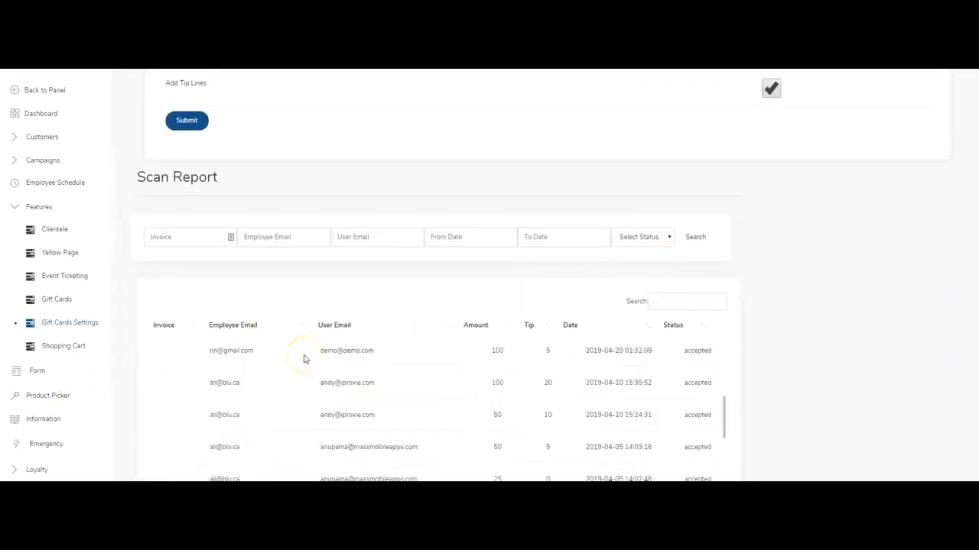
pyautogui.scroll(6, 304, 359)
pyautogui.scroll(7, 362, 236)
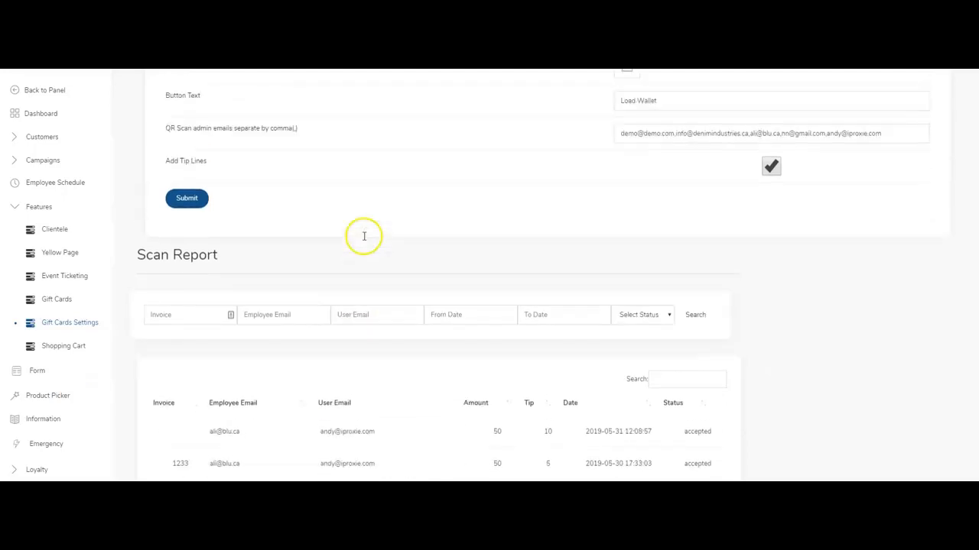
pyautogui.click(52, 301)
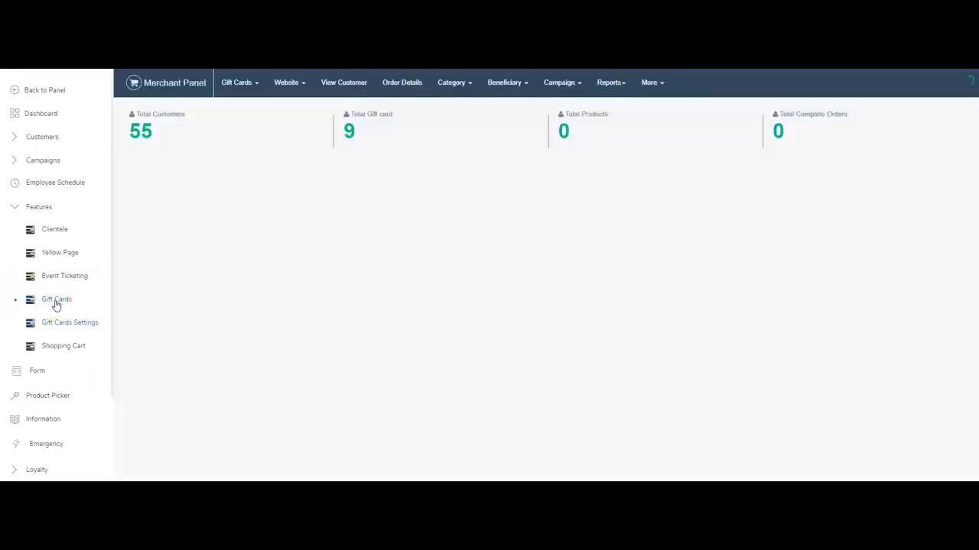
pyautogui.click(250, 91)
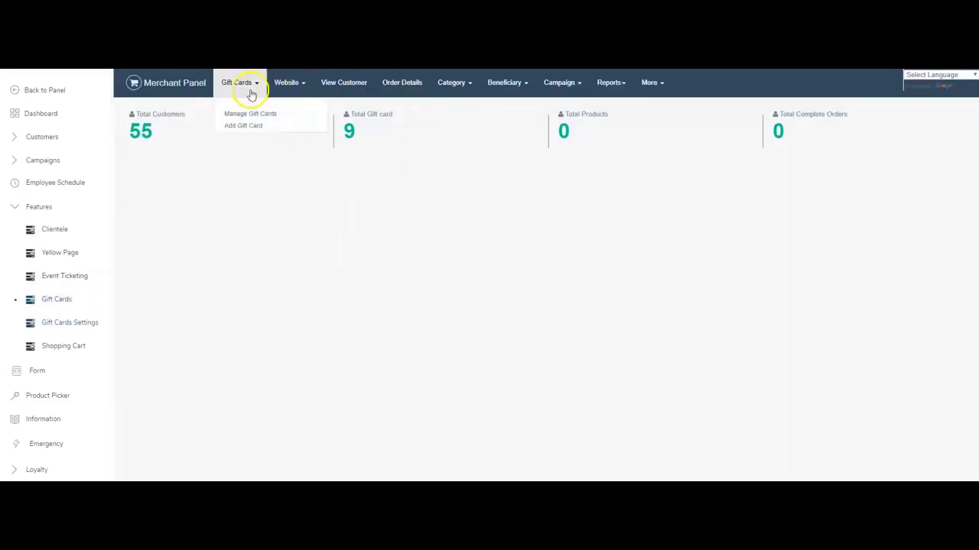
pyautogui.click(249, 116)
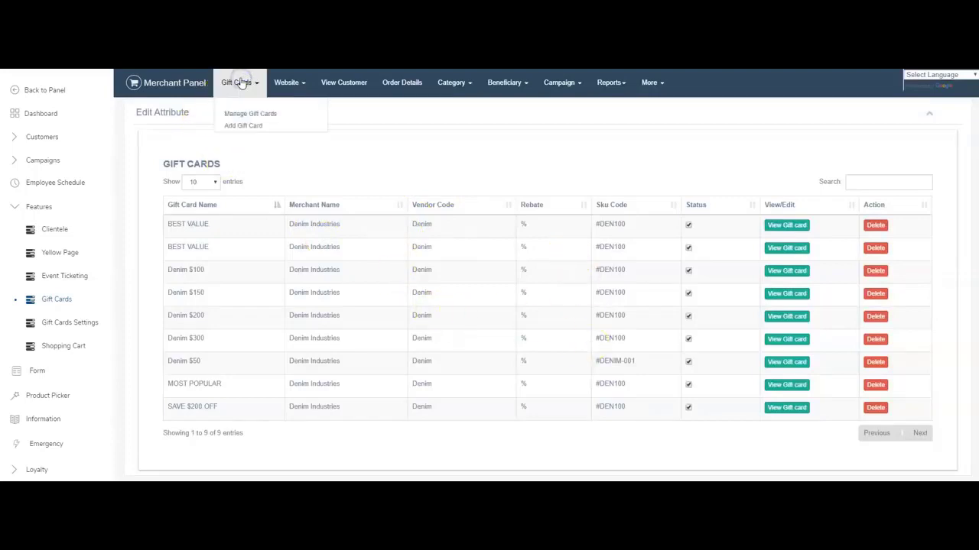
# Open the empty Add Gift Card form and look over its rebate, SKU, price and value fields.
pyautogui.click(245, 127)
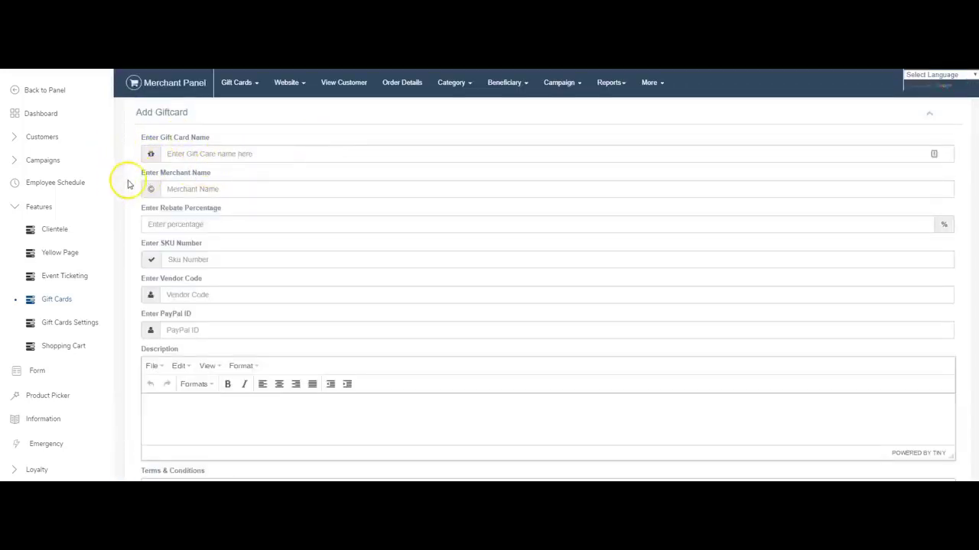
pyautogui.moveTo(223, 208); pyautogui.dragTo(139, 203)
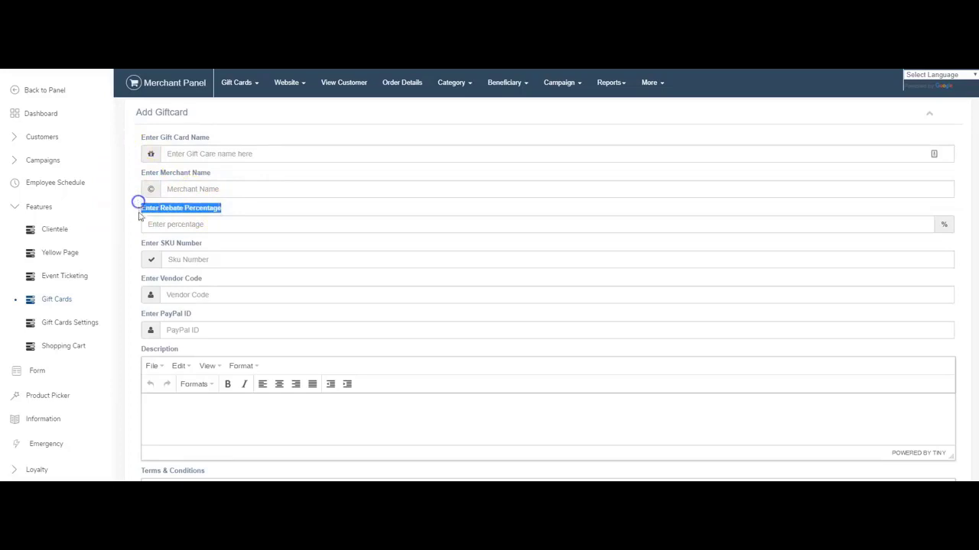
pyautogui.click(150, 213)
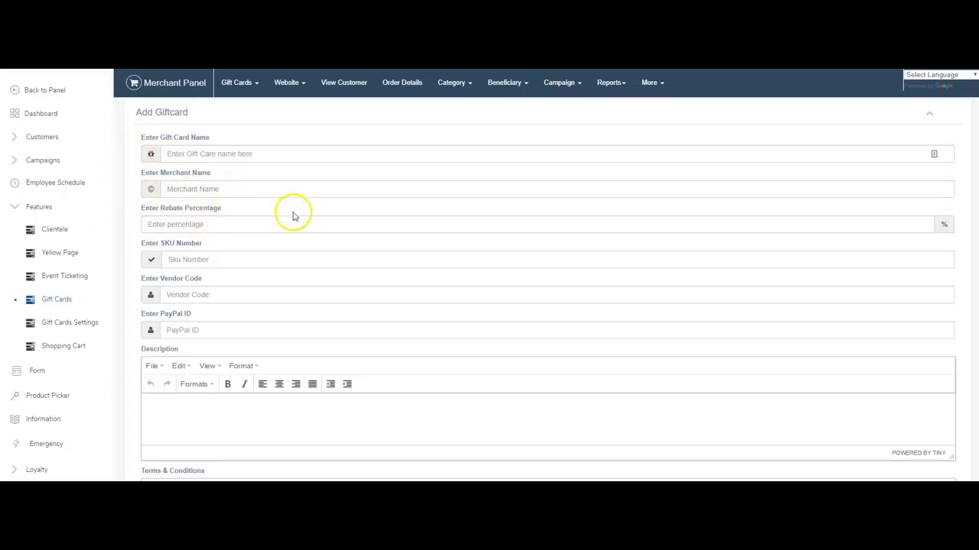
pyautogui.scroll(-1, 153, 251)
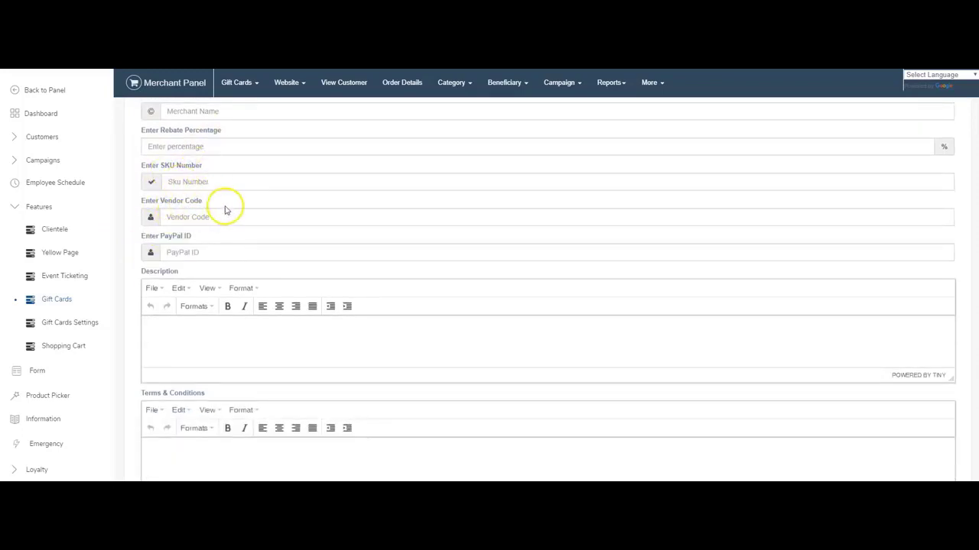
pyautogui.scroll(-1, 210, 202)
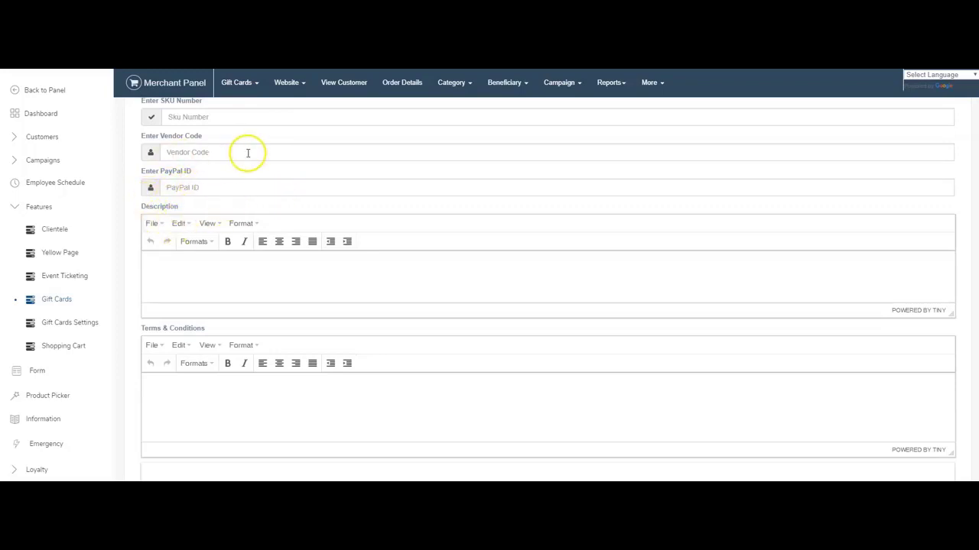
pyautogui.scroll(-1, 201, 237)
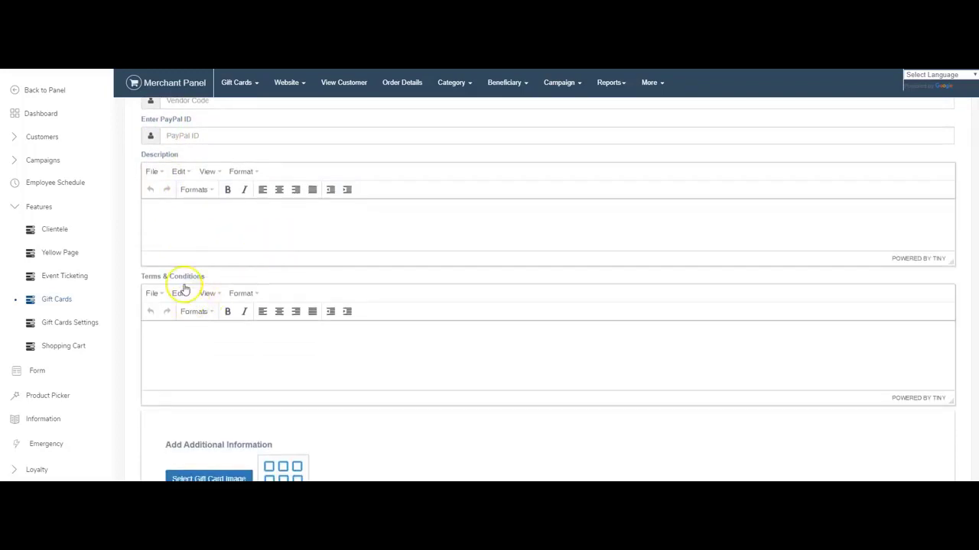
pyautogui.scroll(-3, 275, 328)
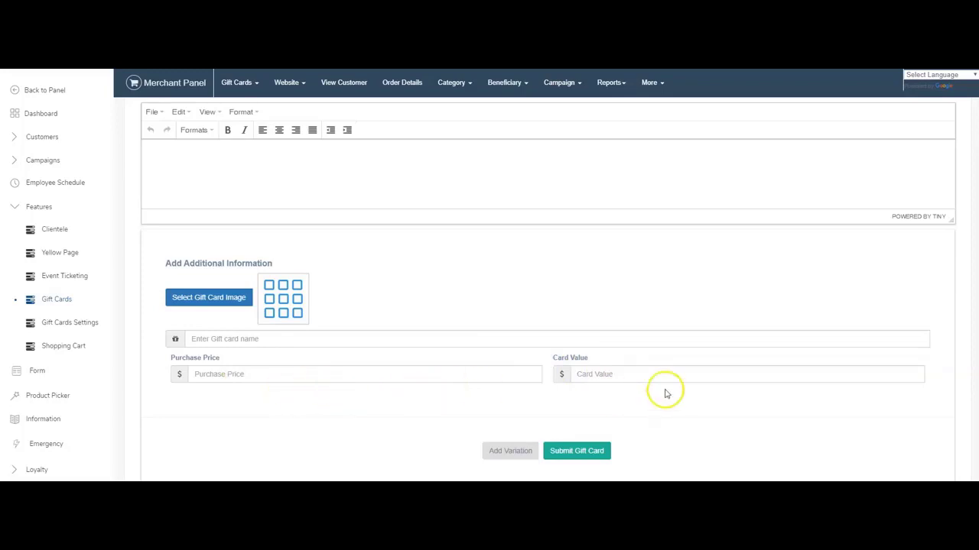
pyautogui.scroll(5, 422, 376)
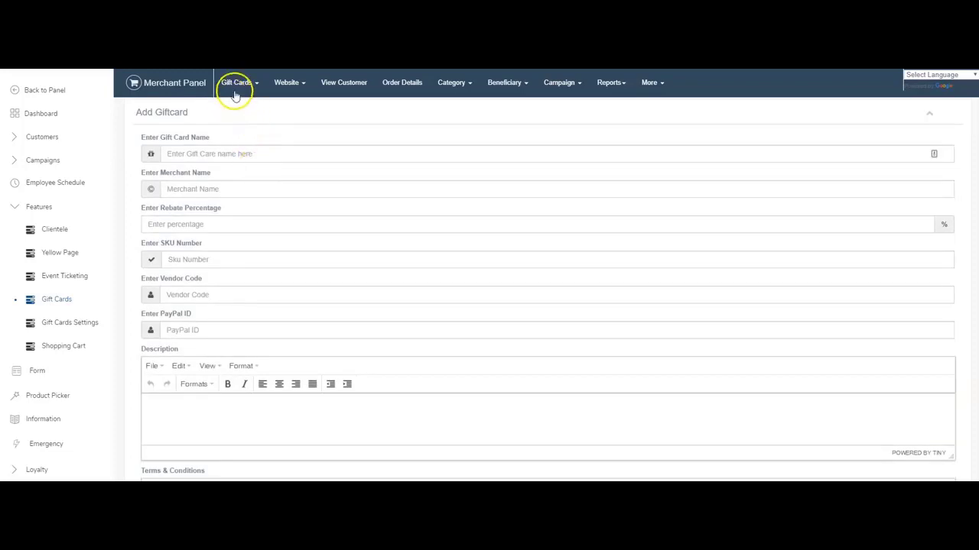
# Browse the Website menu's logo, main slider and email template options.
pyautogui.click(280, 84)
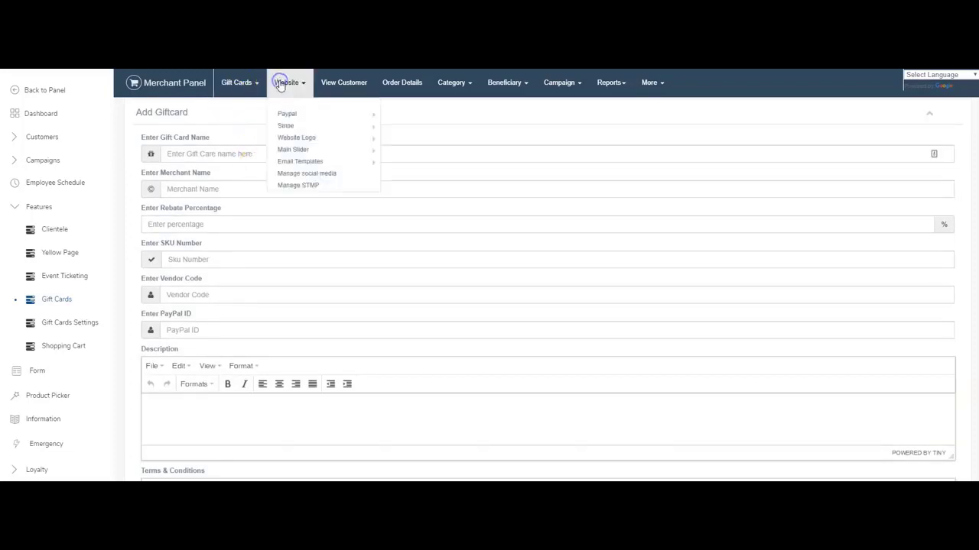
pyautogui.moveTo(296, 117)
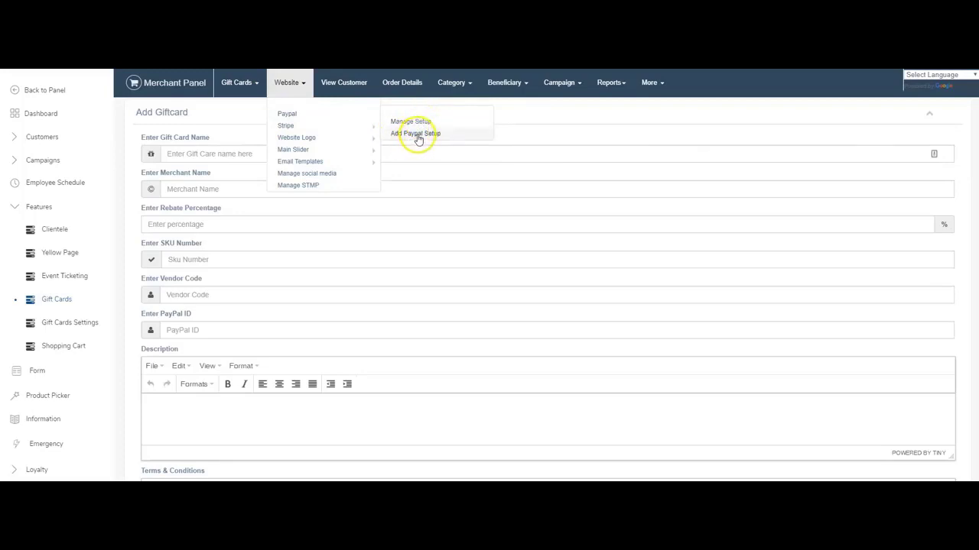
pyautogui.moveTo(340, 132)
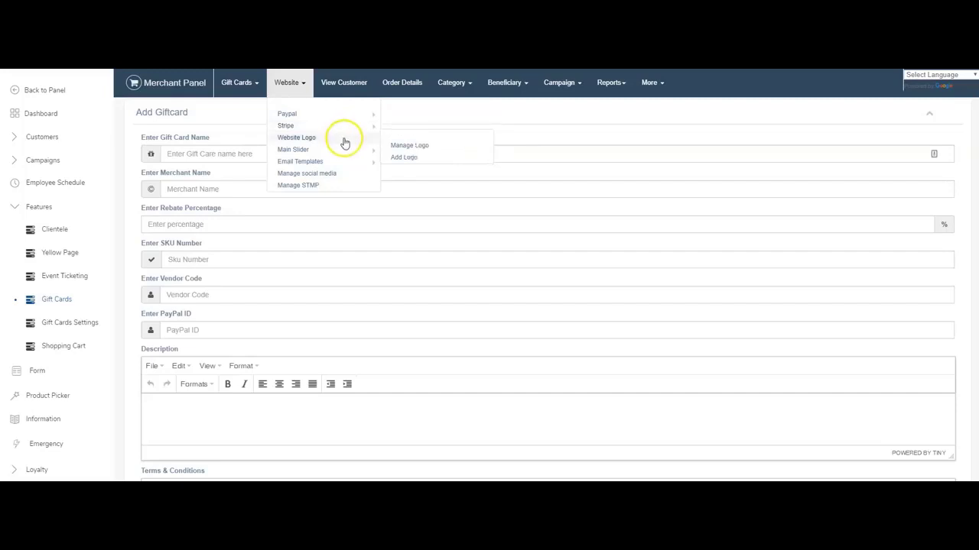
pyautogui.click(440, 150)
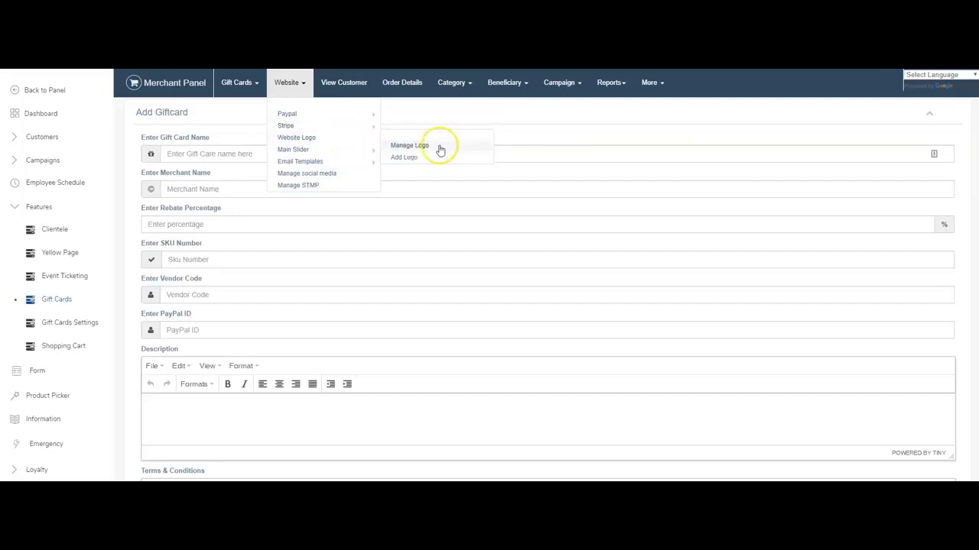
pyautogui.click(299, 152)
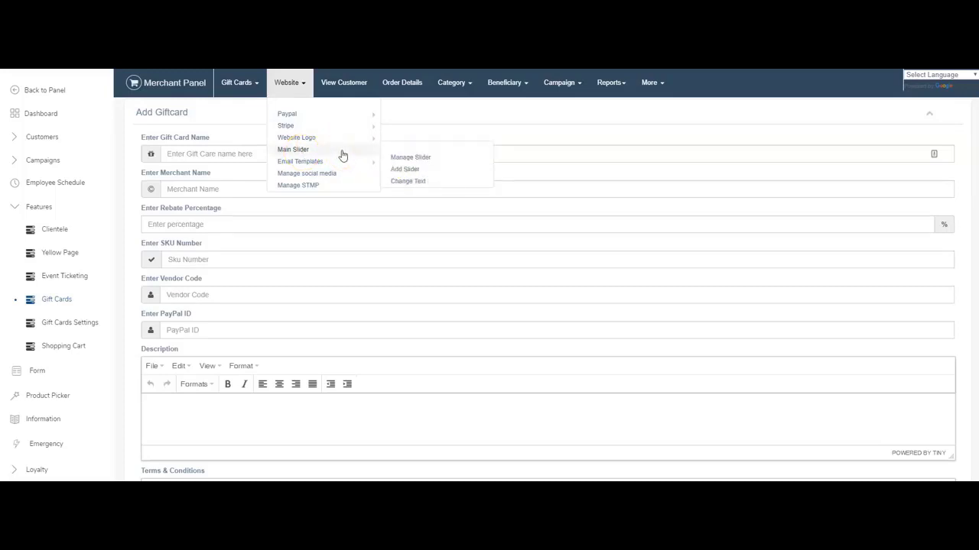
pyautogui.click(295, 166)
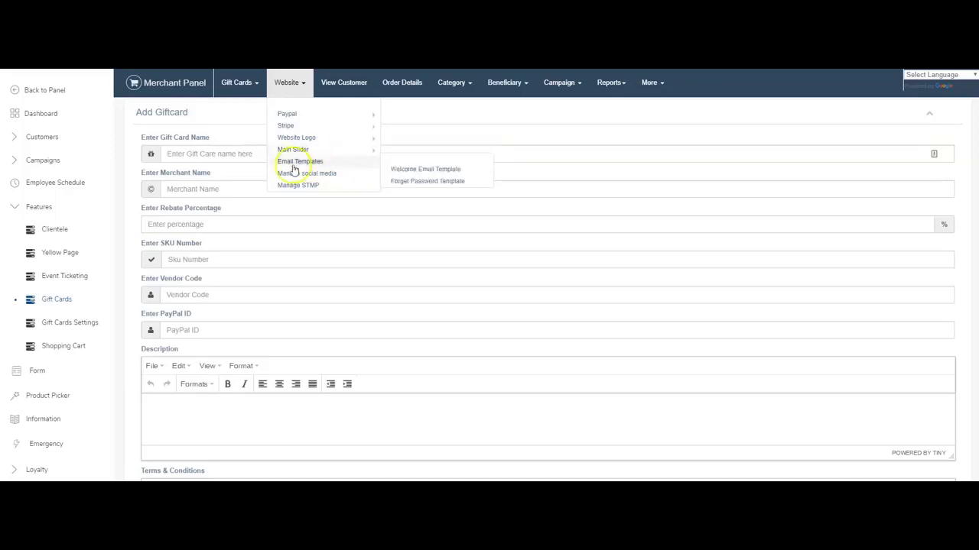
# Open the Forget Password email template, then go to Website > Manage STMP.
pyautogui.click(433, 172)
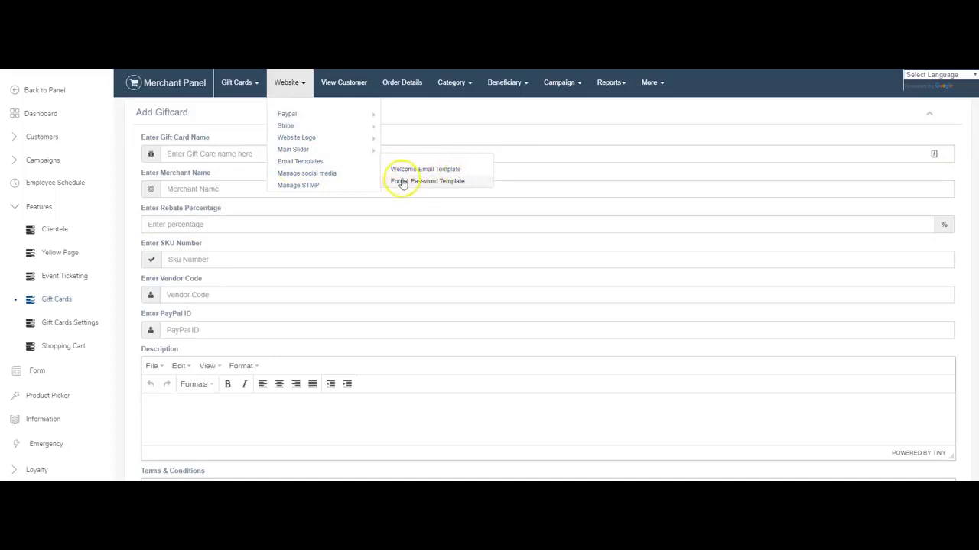
pyautogui.click(429, 183)
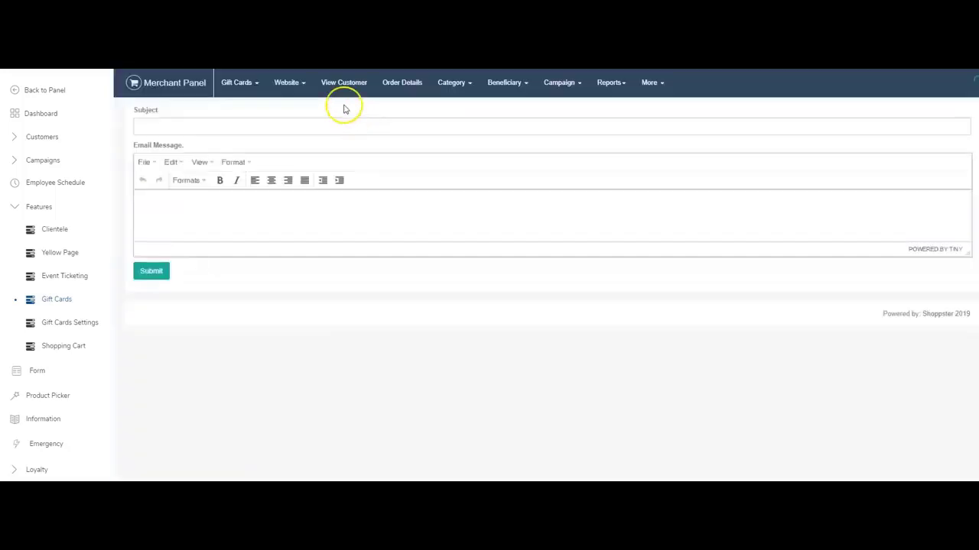
pyautogui.click(207, 221)
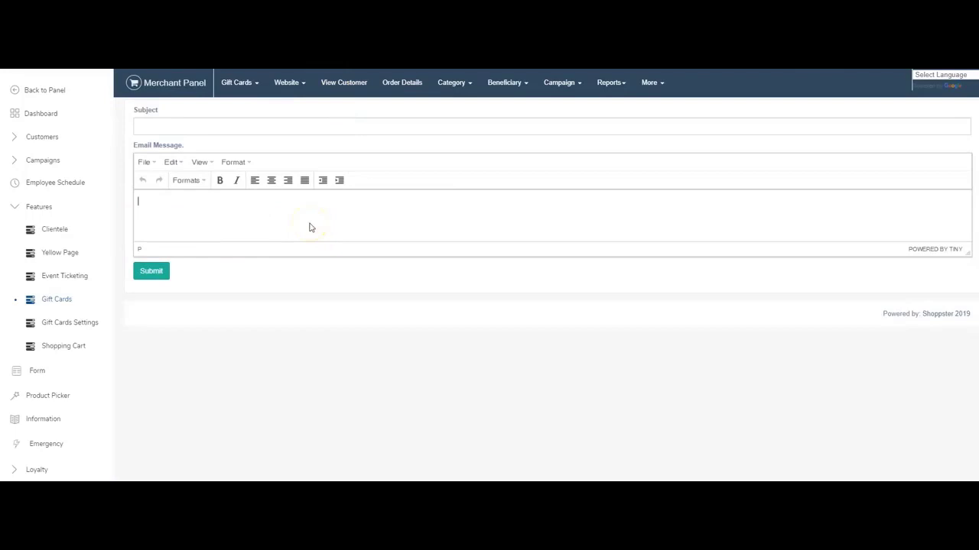
pyautogui.click(292, 84)
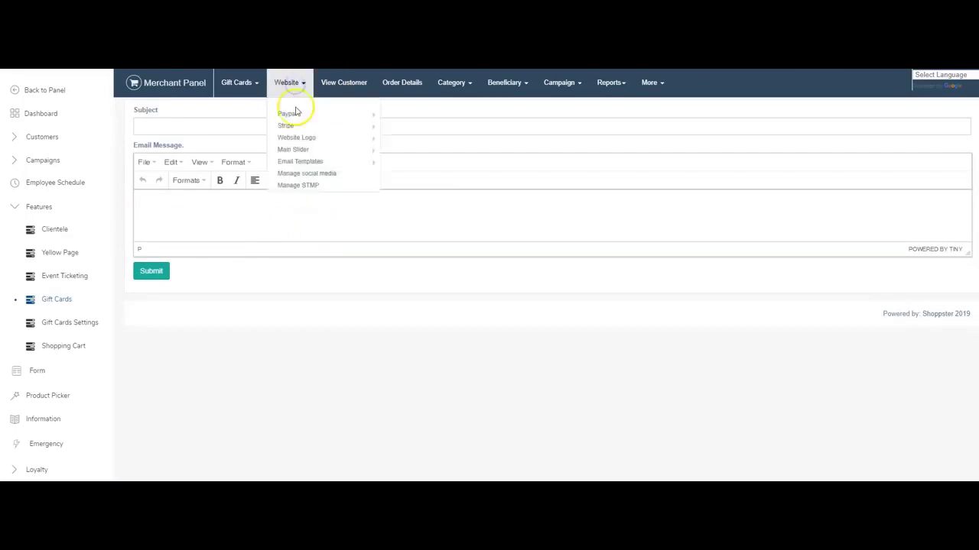
pyautogui.click(314, 185)
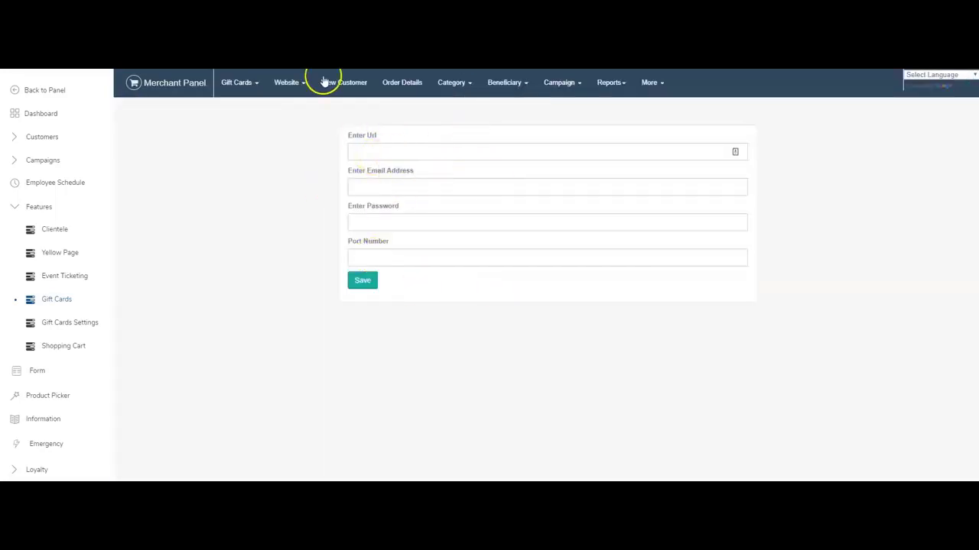
# Look through the customer list, order details, and the purchased and redeemed gift card lists.
pyautogui.click(356, 85)
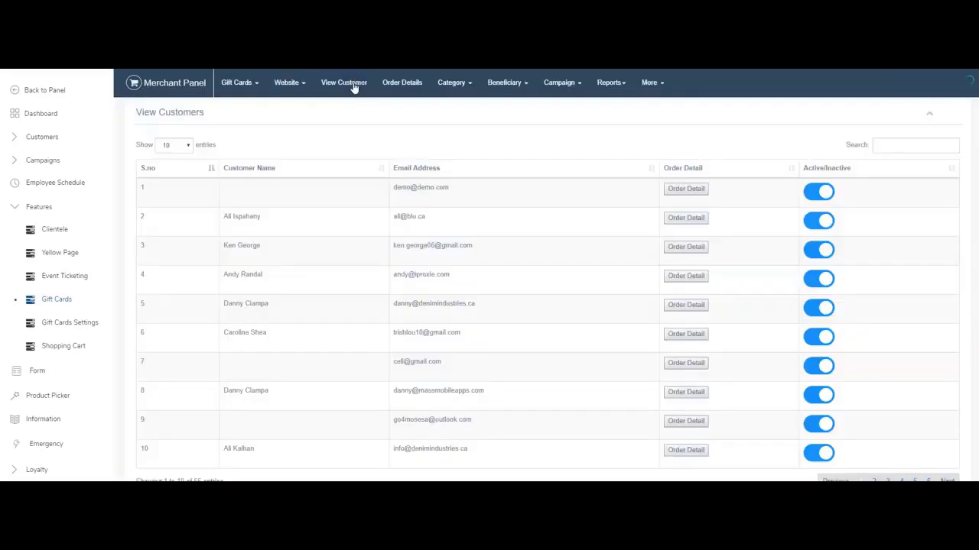
pyautogui.scroll(-1, 489, 167)
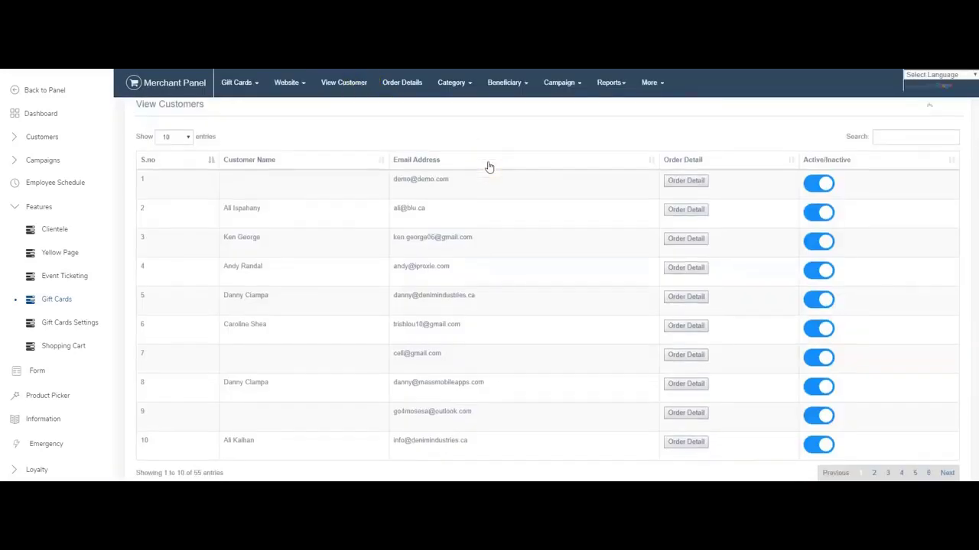
pyautogui.scroll(1, 489, 166)
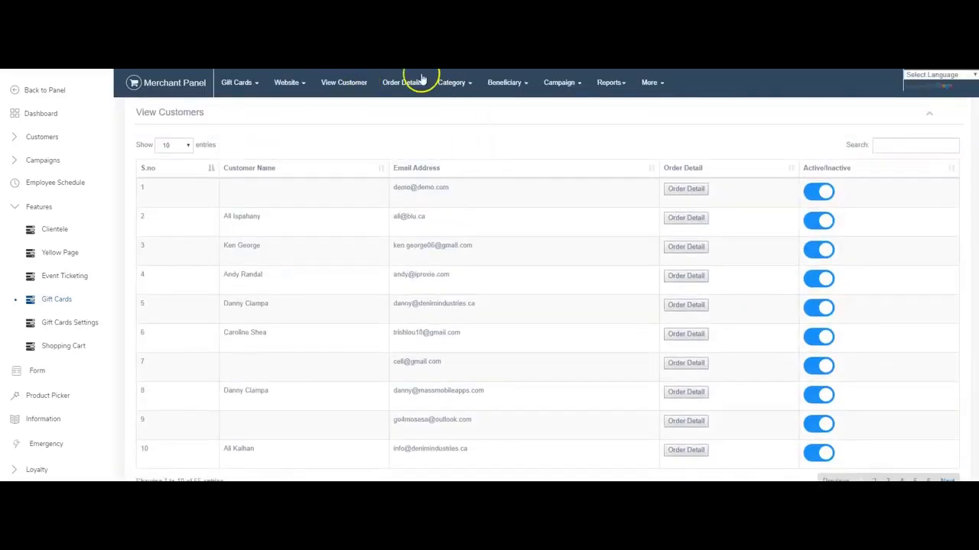
pyautogui.click(393, 84)
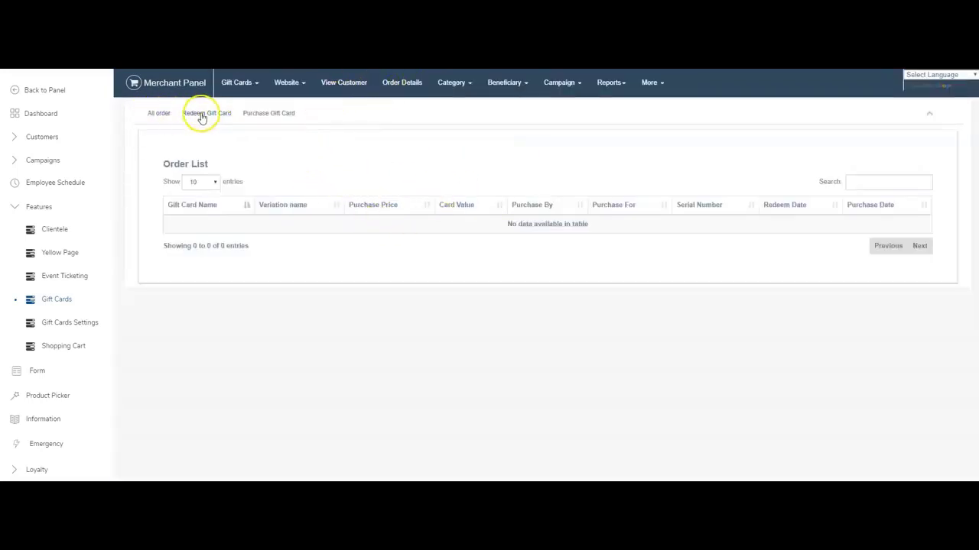
pyautogui.click(248, 115)
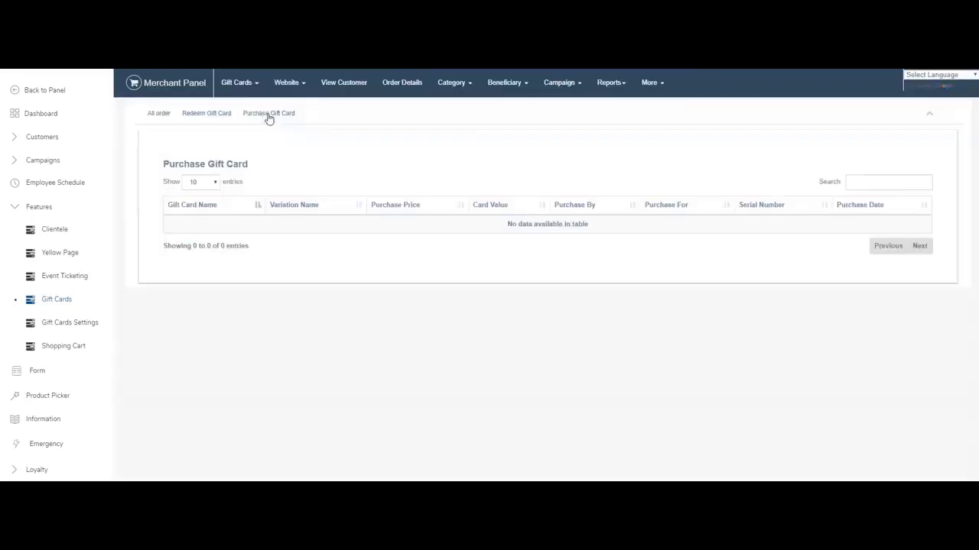
pyautogui.click(214, 115)
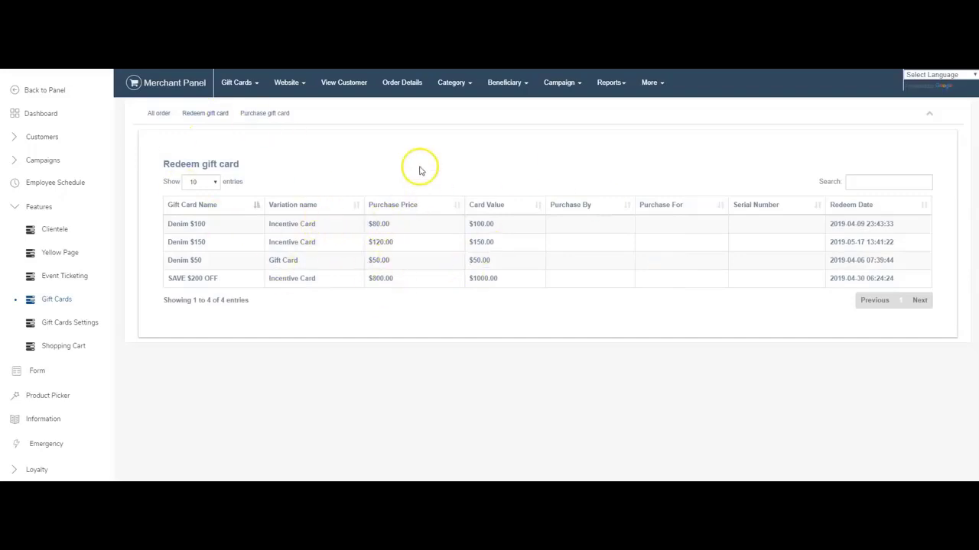
# Open the empty Manage Category page and glance at the Beneficiary, Campaign and Reports menus.
pyautogui.click(464, 83)
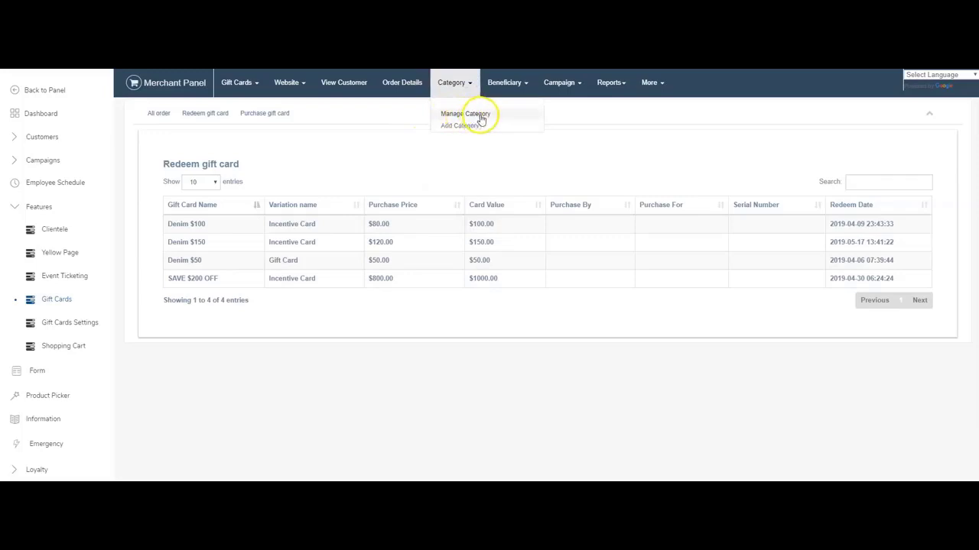
pyautogui.click(479, 115)
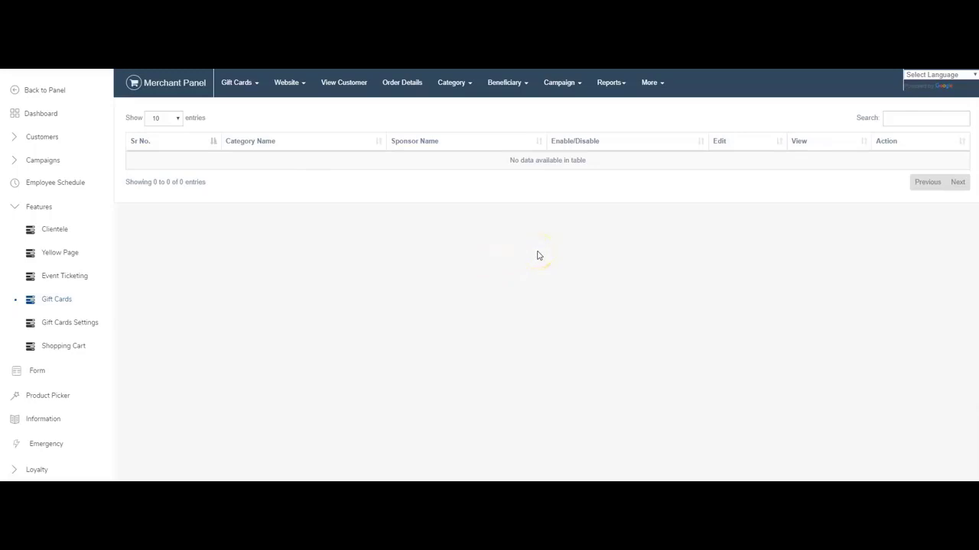
pyautogui.click(509, 83)
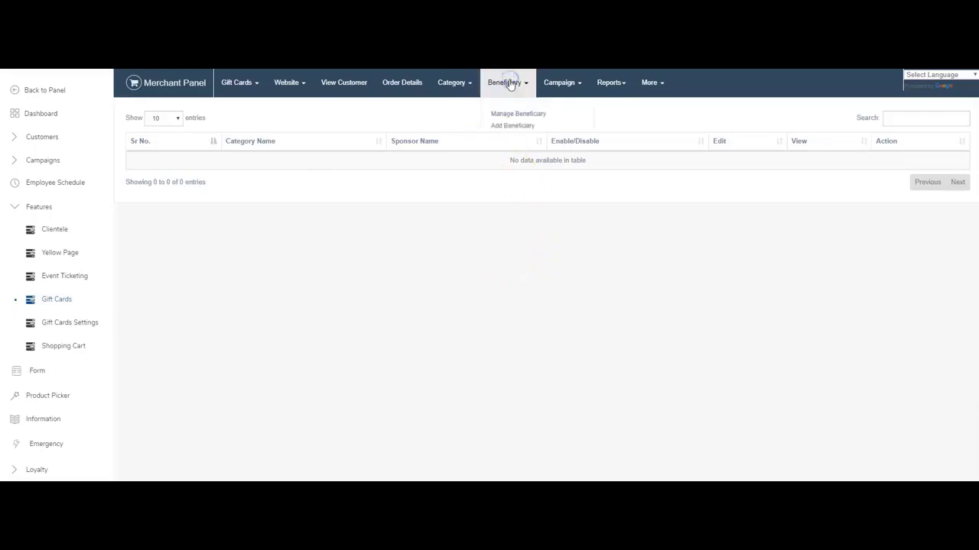
pyautogui.click(563, 82)
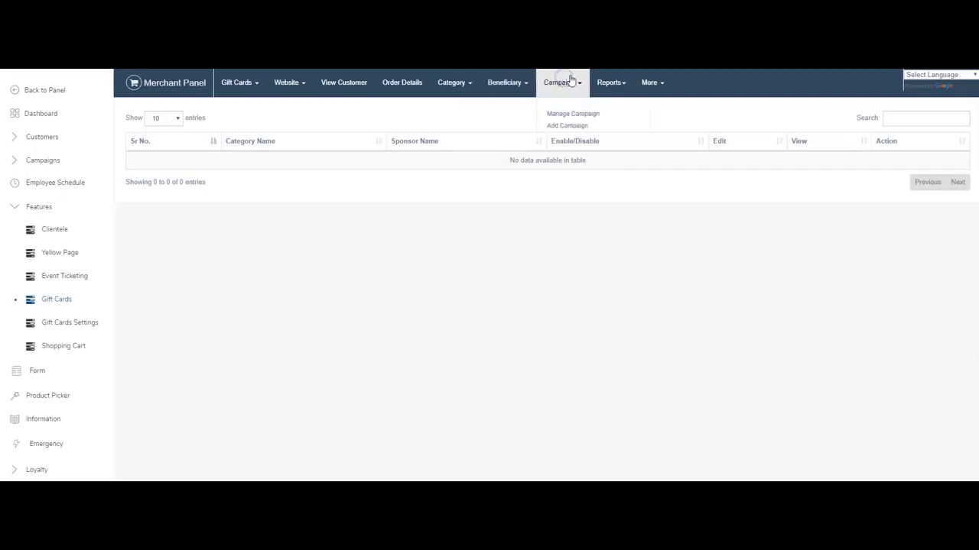
pyautogui.click(612, 81)
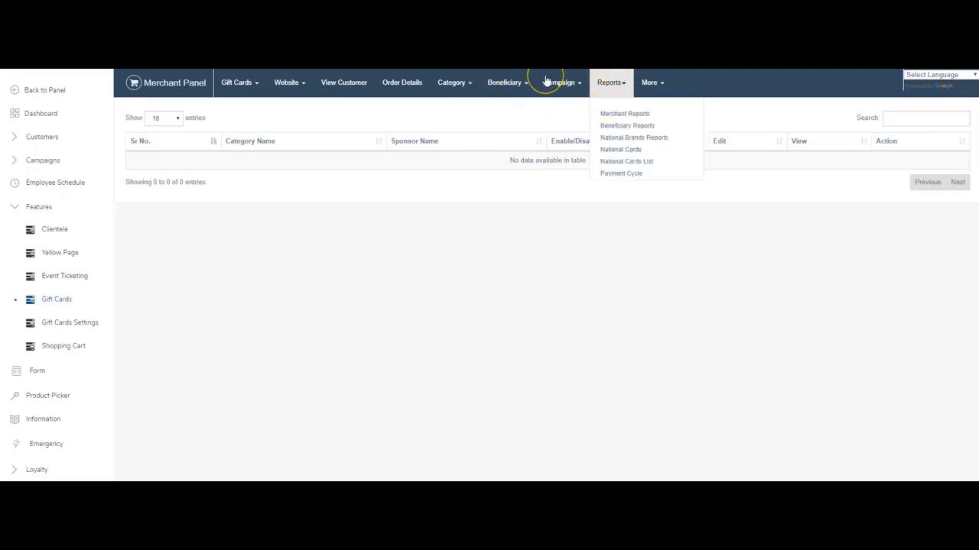
pyautogui.click(515, 106)
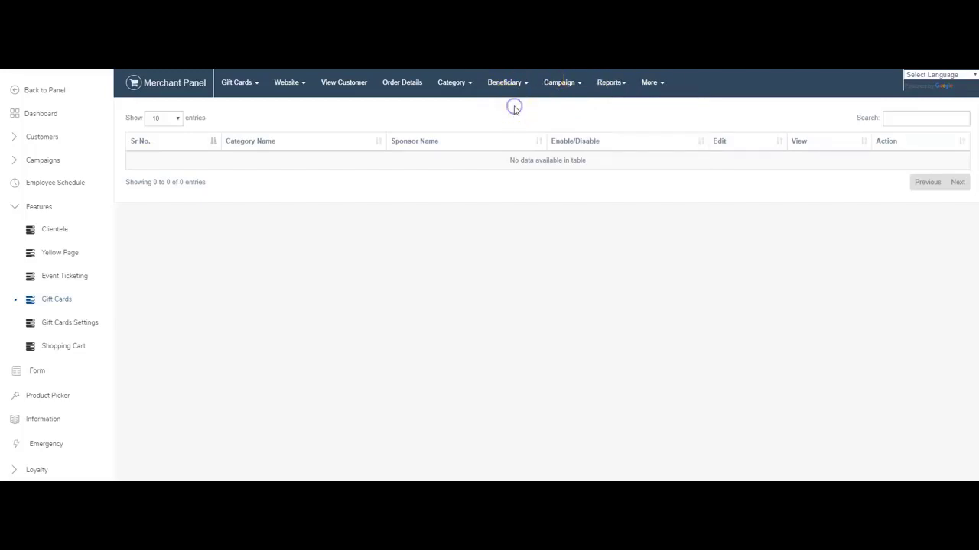
# On the phone, check the $900 wallet and empty My and Local Brand gift card lists, then tap Load Wallet.
pyautogui.click(650, 101)
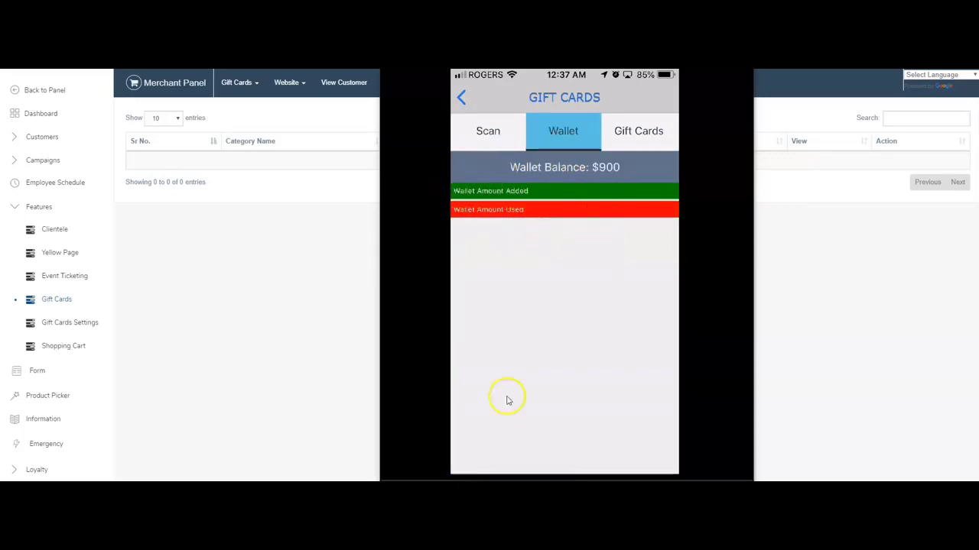
pyautogui.click(631, 155)
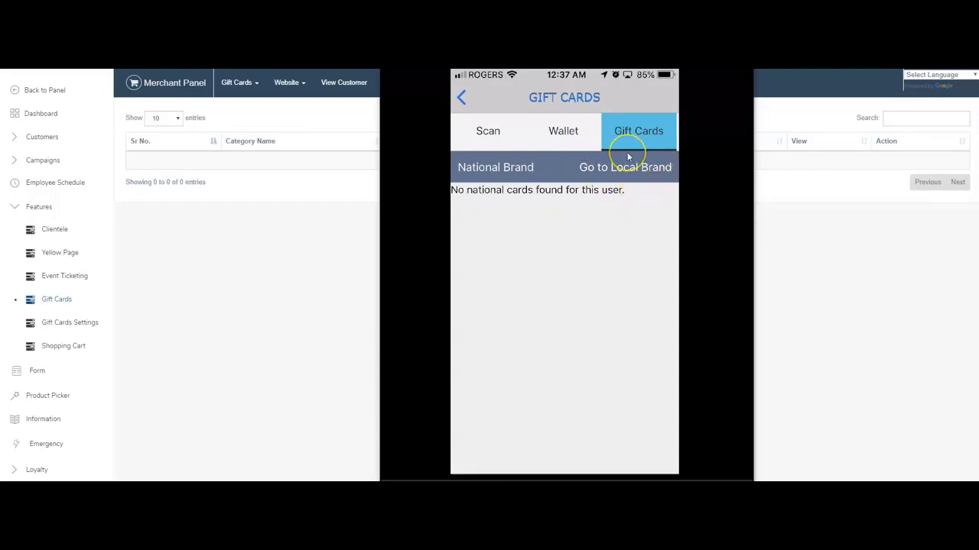
pyautogui.click(627, 154)
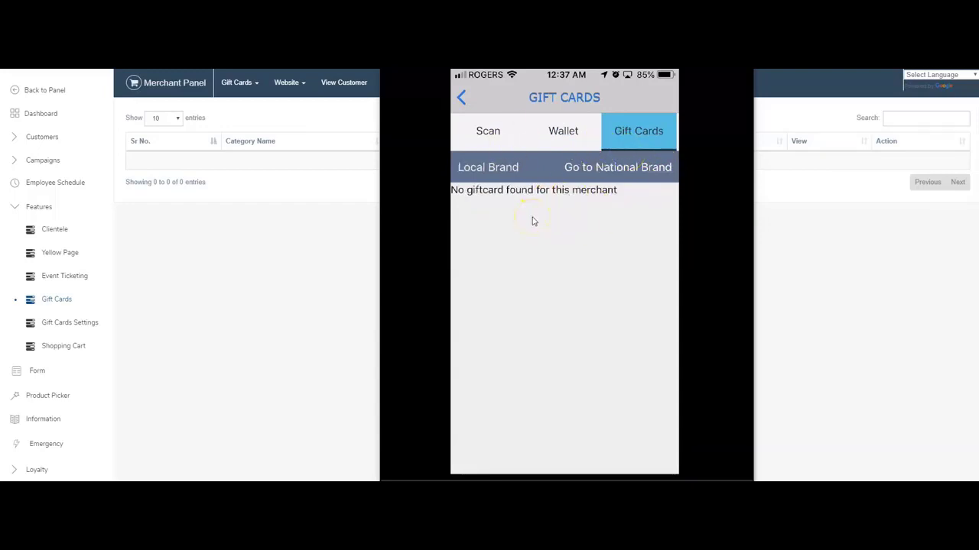
pyautogui.click(515, 163)
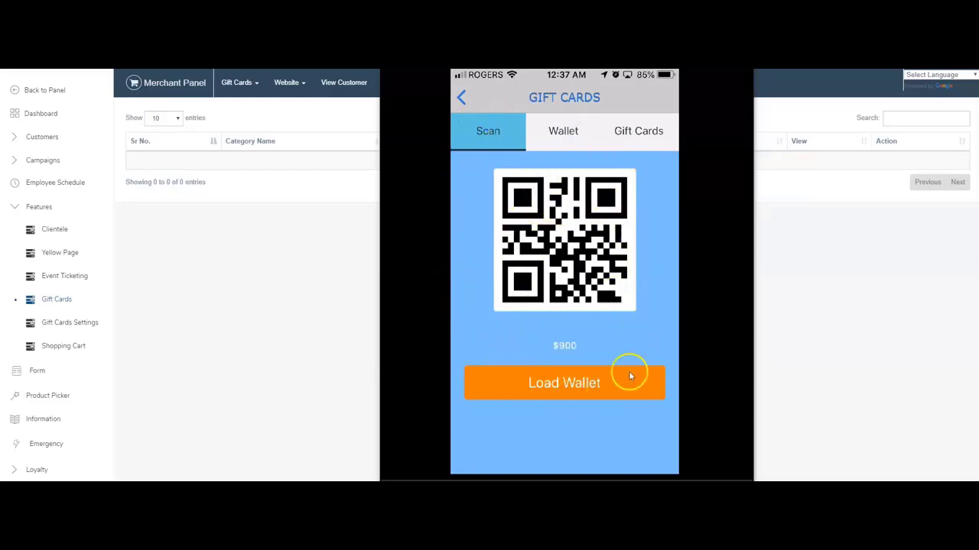
pyautogui.click(511, 383)
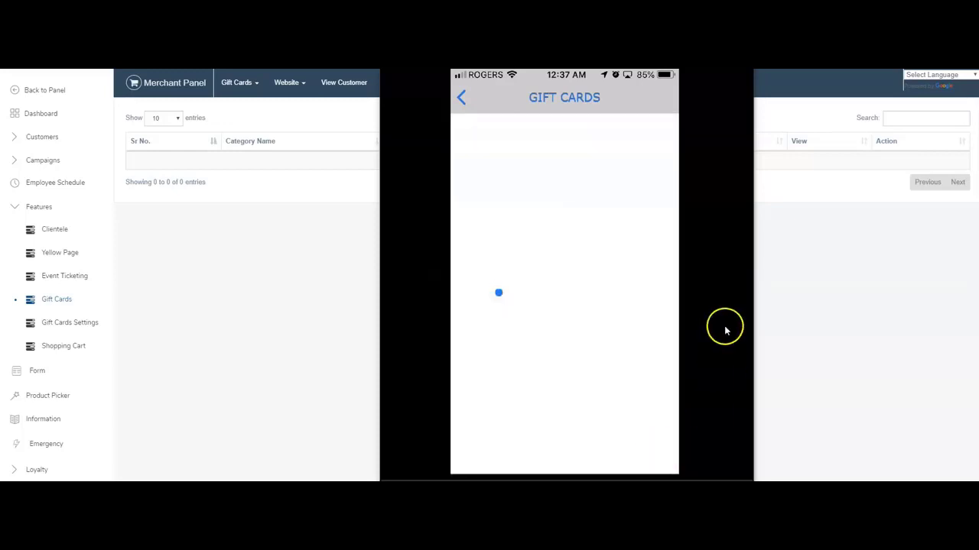
# Browse Denim Industries' $50–$300 gift cards and view the Denim $50 card.
pyautogui.scroll(-3, 578, 264)
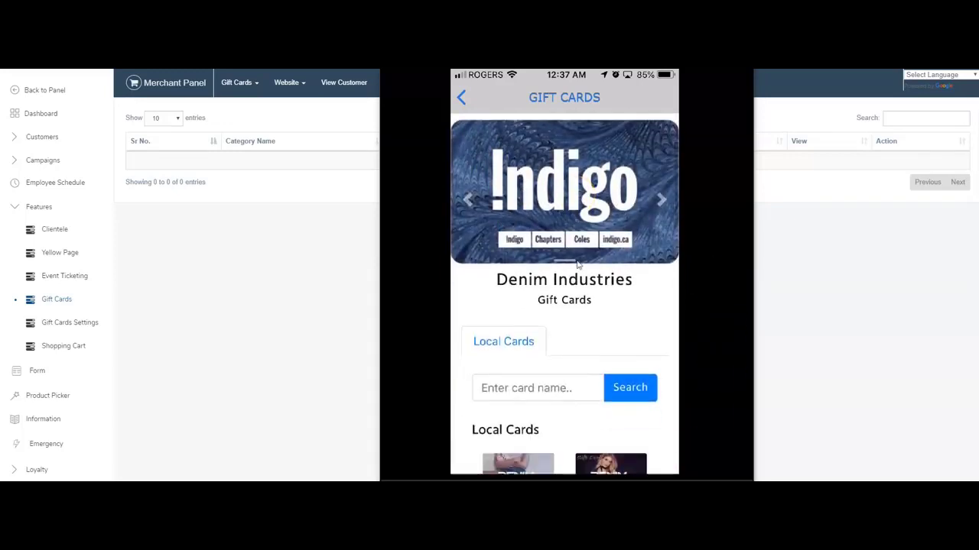
pyautogui.scroll(2, 537, 170)
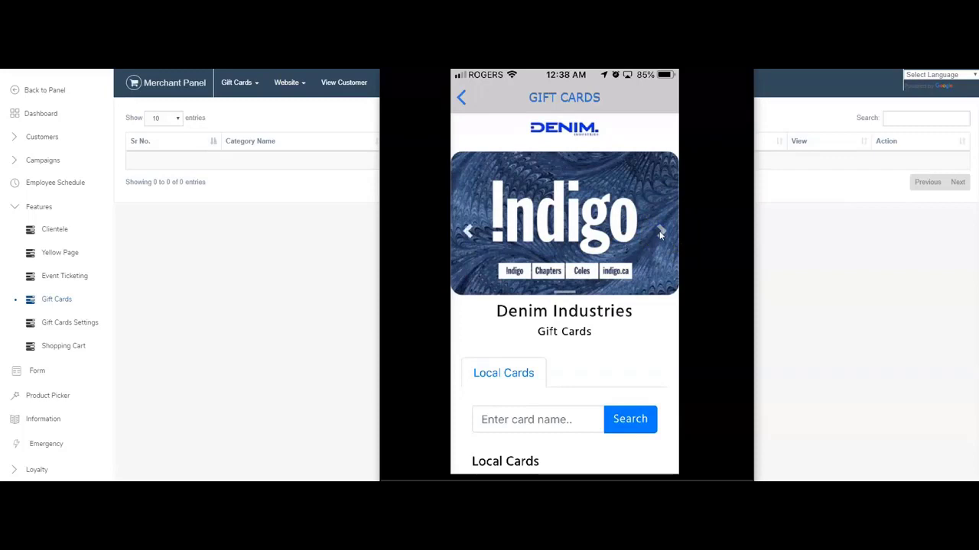
pyautogui.moveTo(676, 231); pyautogui.dragTo(598, 220)
pyautogui.scroll(-1, 606, 253)
pyautogui.scroll(-3, 605, 254)
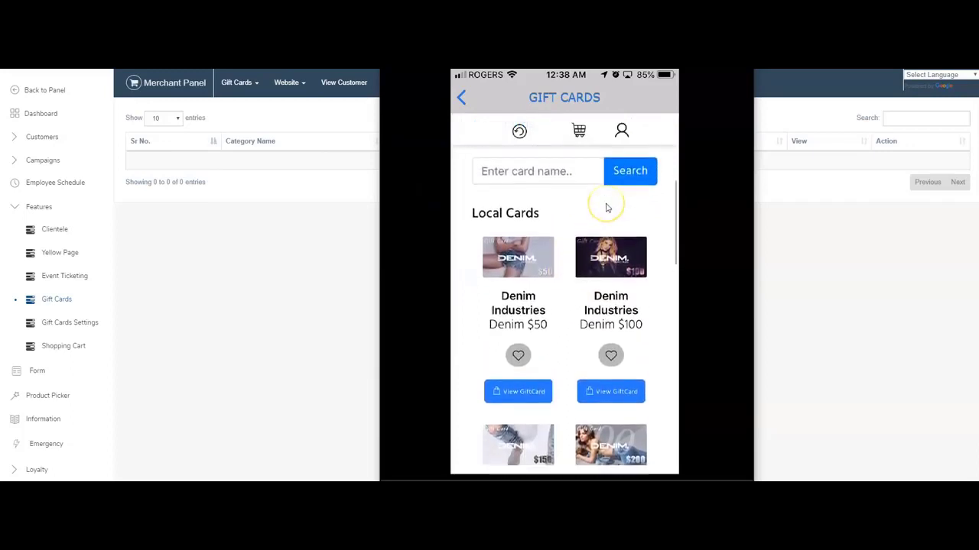
pyautogui.scroll(-5, 606, 206)
pyautogui.scroll(-10, 607, 207)
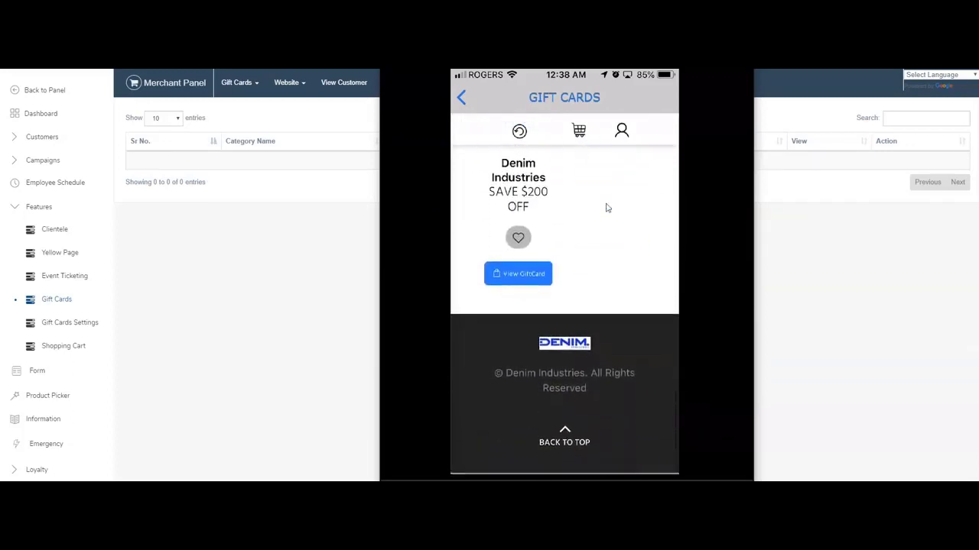
pyautogui.scroll(10, 607, 207)
pyautogui.scroll(4, 607, 204)
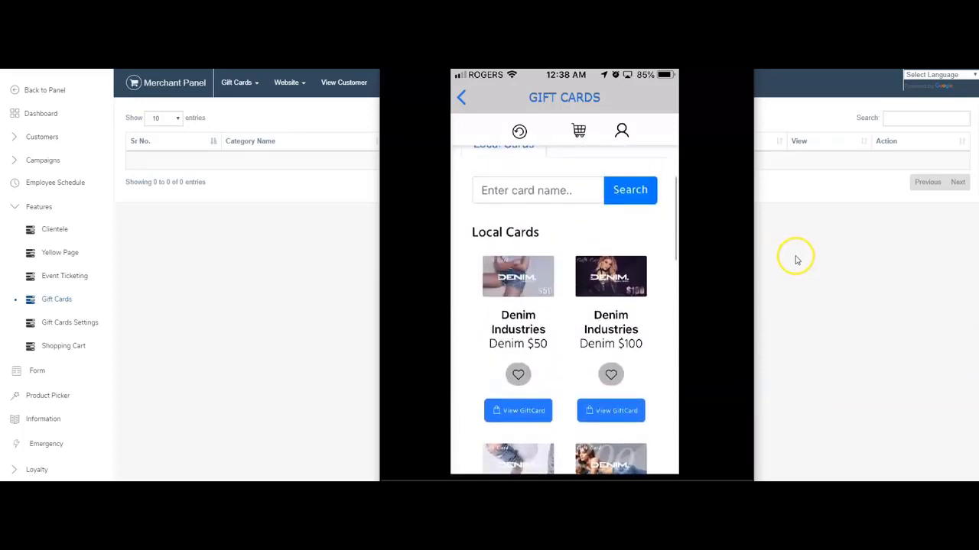
pyautogui.scroll(-2, 641, 325)
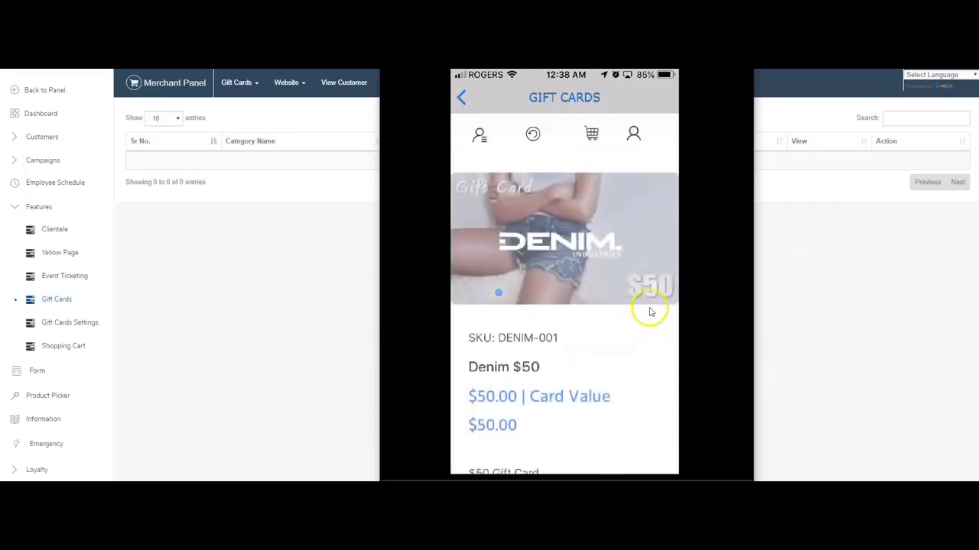
pyautogui.scroll(-7, 650, 312)
pyautogui.scroll(3, 562, 208)
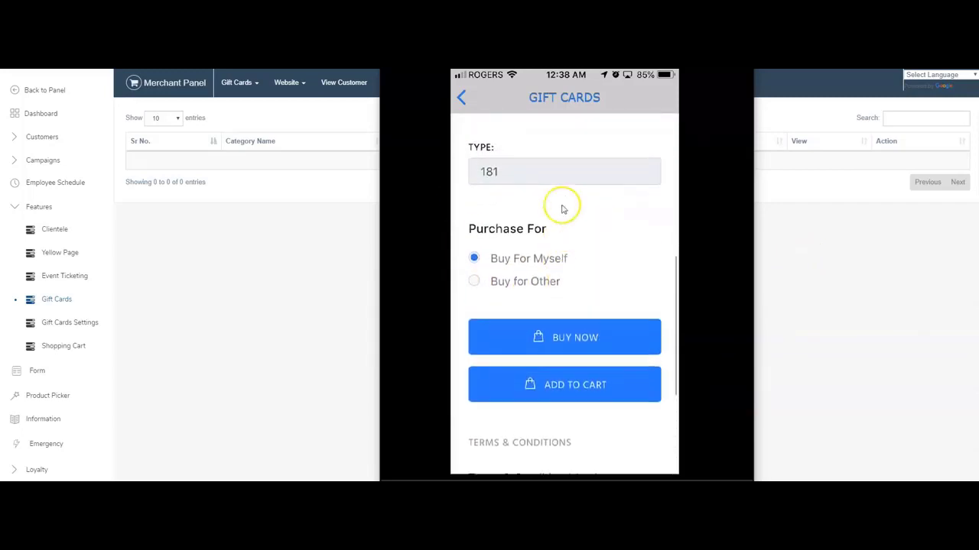
pyautogui.scroll(-2, 551, 229)
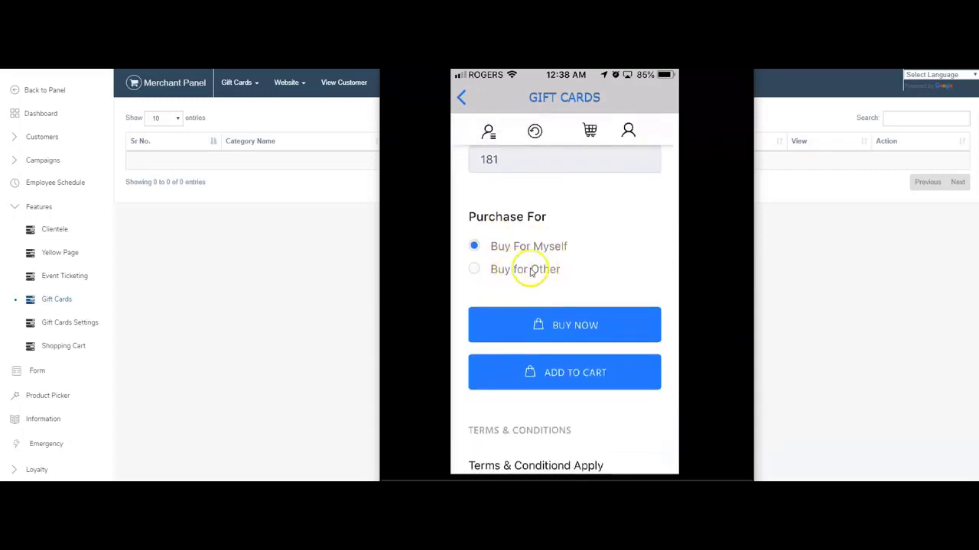
pyautogui.scroll(-3, 524, 271)
pyautogui.scroll(10, 575, 277)
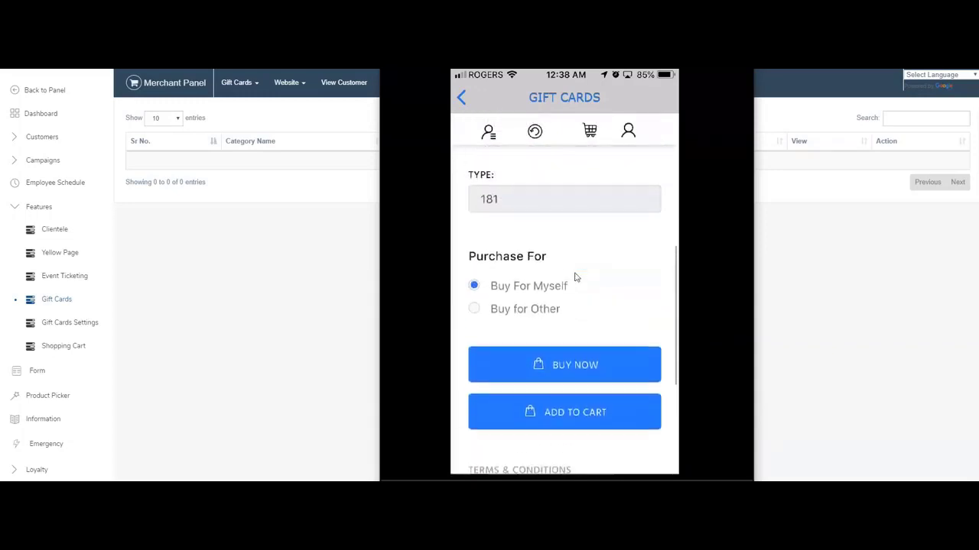
pyautogui.moveTo(634, 216)
pyautogui.mouseDown()
pyautogui.moveTo(634, 196)
pyautogui.moveTo(628, 209)
pyautogui.mouseUp()
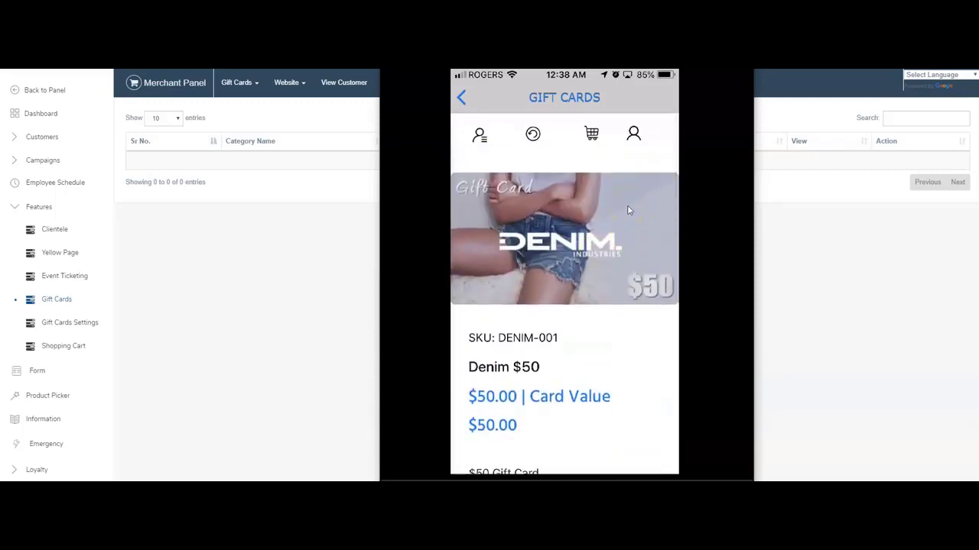
pyautogui.click(631, 234)
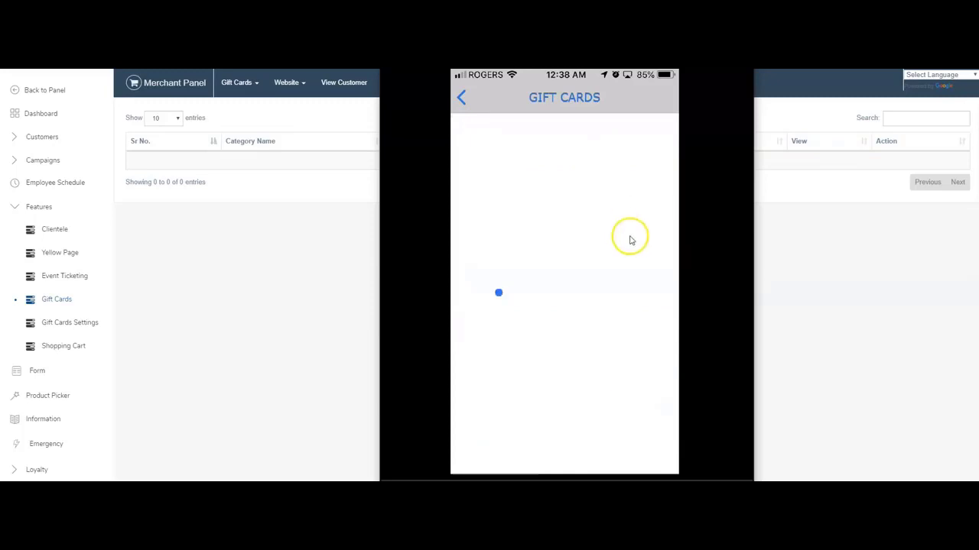
# Scroll back through the gift card list and return to the wallet QR scan page.
pyautogui.scroll(-2, 630, 237)
pyautogui.scroll(-6, 631, 240)
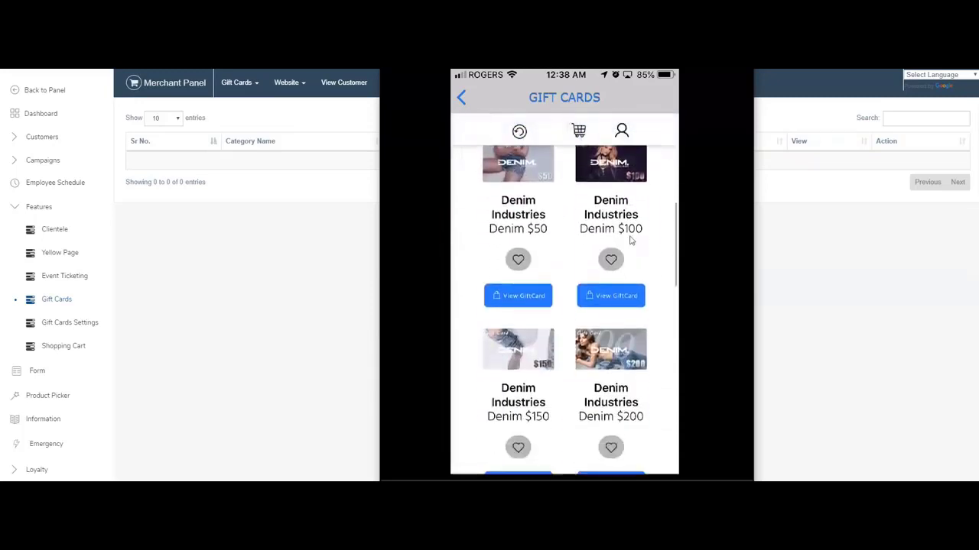
pyautogui.scroll(-5, 631, 240)
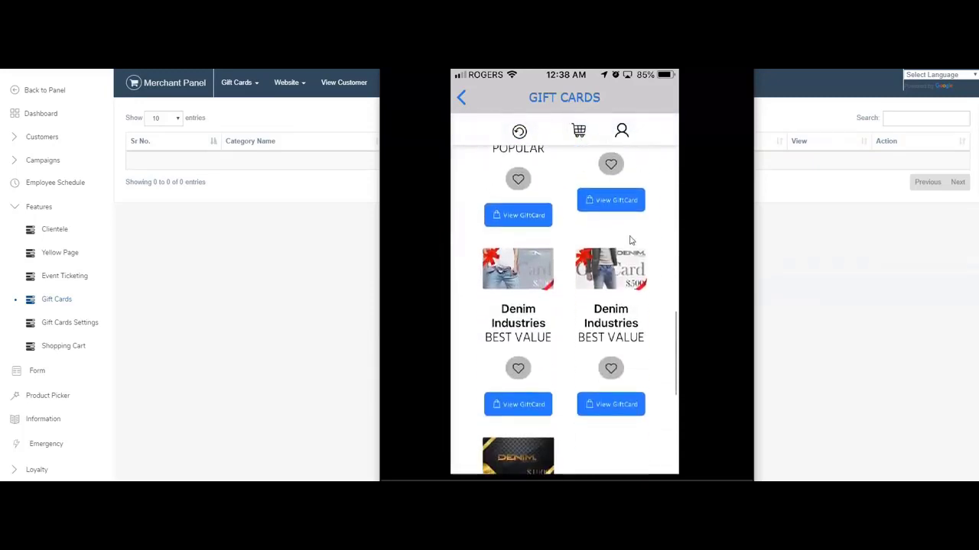
pyautogui.scroll(-2, 631, 240)
pyautogui.scroll(8, 631, 240)
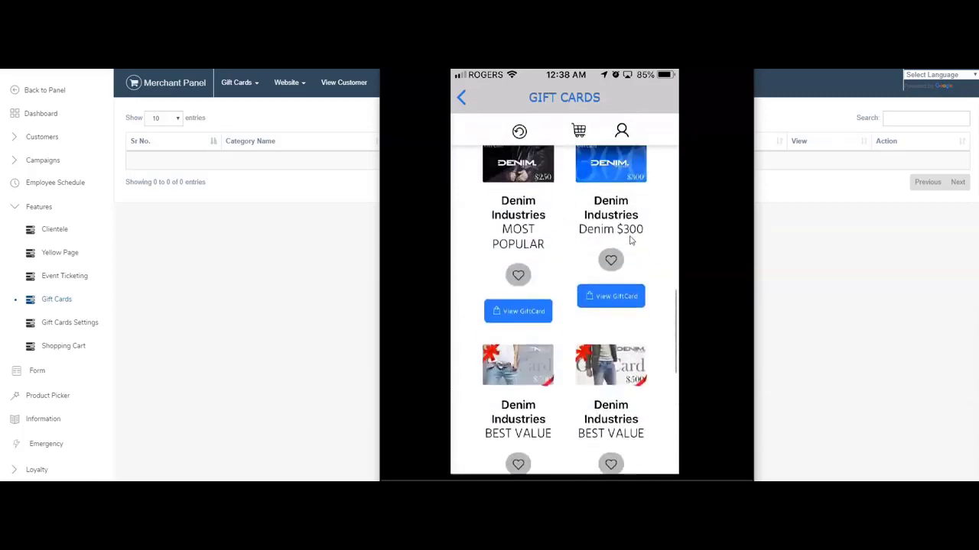
pyautogui.scroll(5, 575, 186)
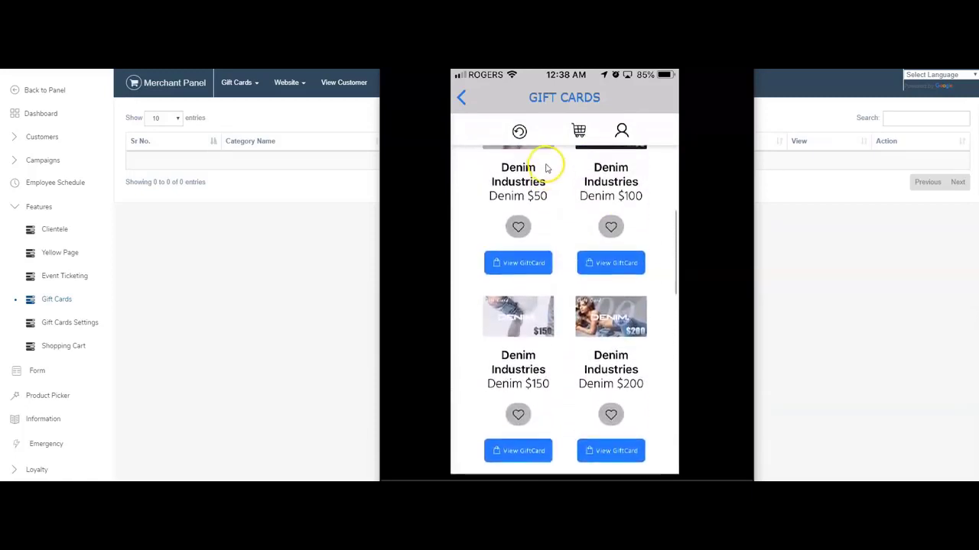
pyautogui.scroll(3, 539, 165)
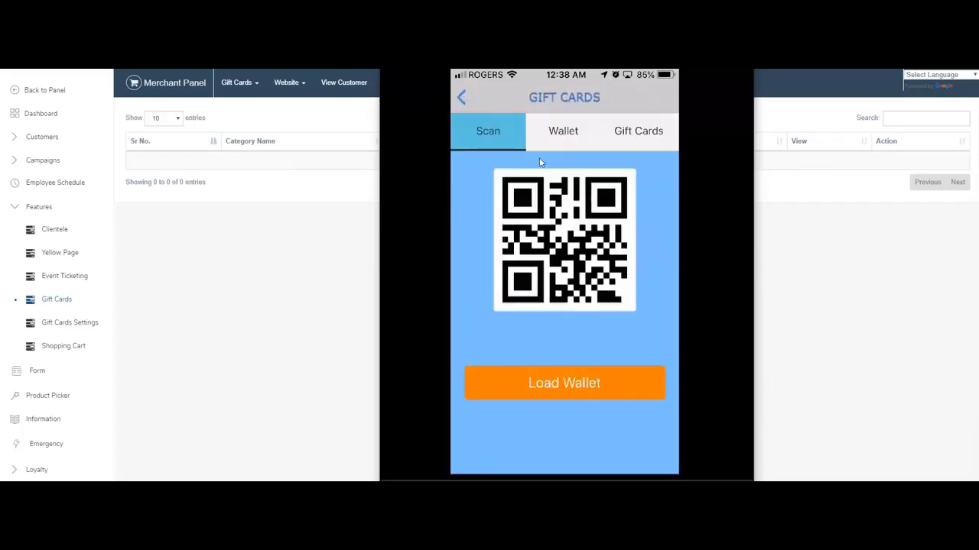
# Open the Wallet tab showing the $780 balance and the $120 spend from 10-05-2019.
pyautogui.click(562, 136)
pyautogui.click(198, 90)
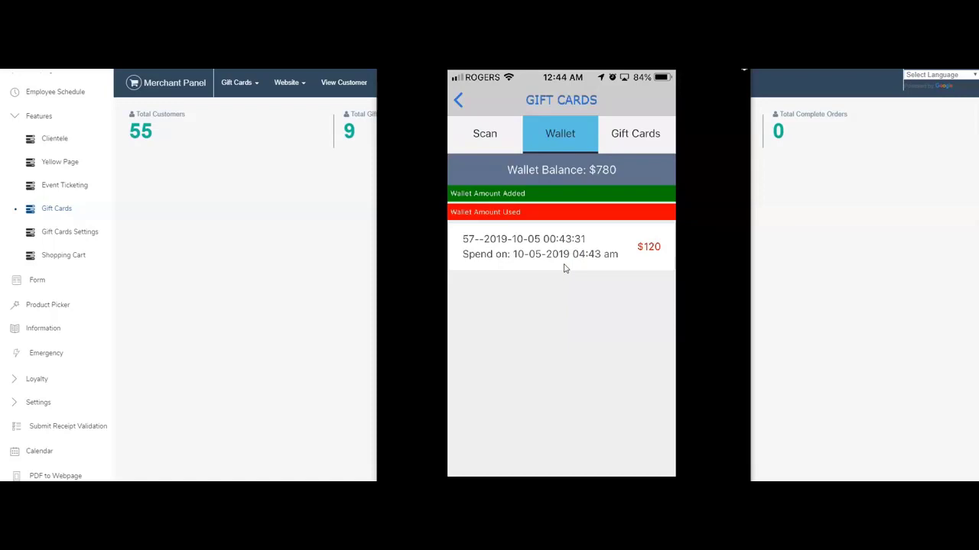
pyautogui.click(507, 283)
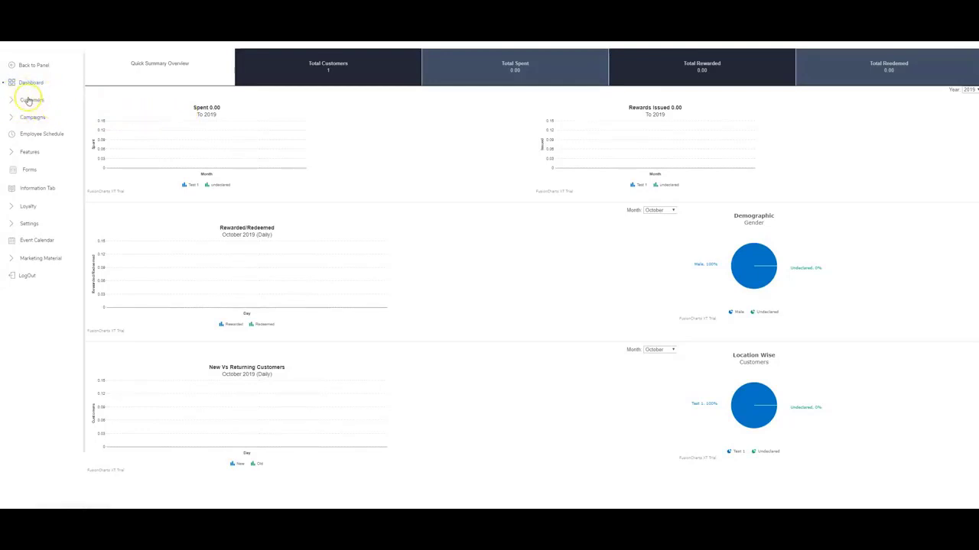
# Under Customers > Manage Tags, submit the tags Staff, Students and Teachers, then open Manage Customers.
pyautogui.click(28, 99)
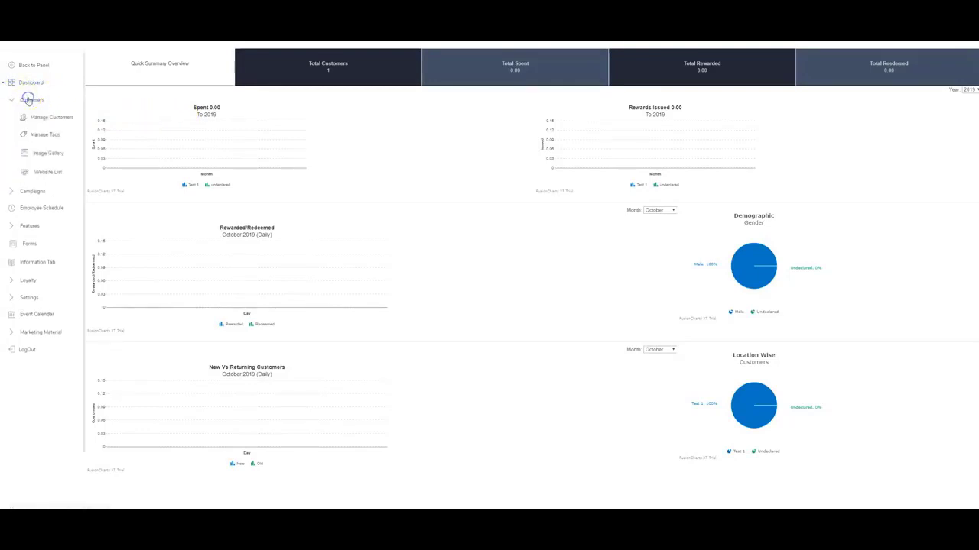
pyautogui.click(41, 136)
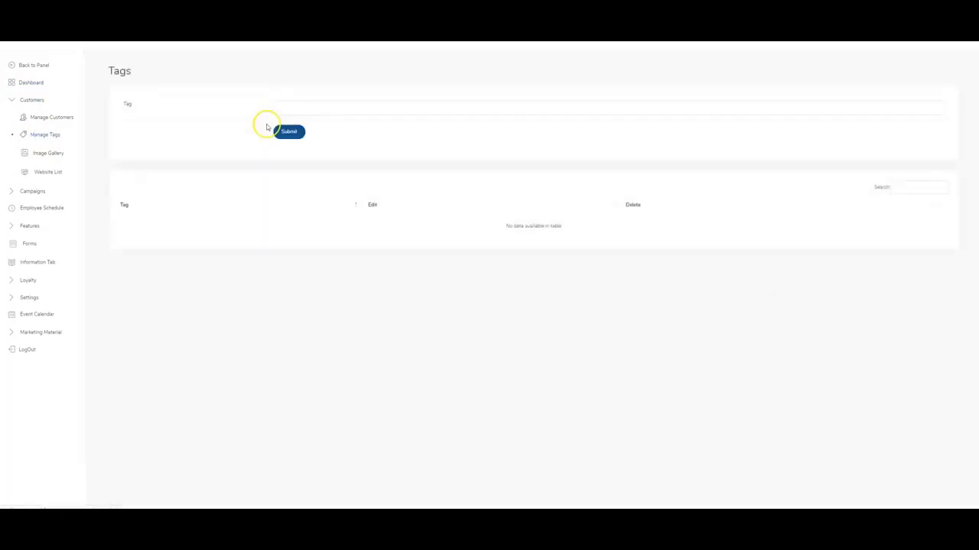
pyautogui.click(324, 110)
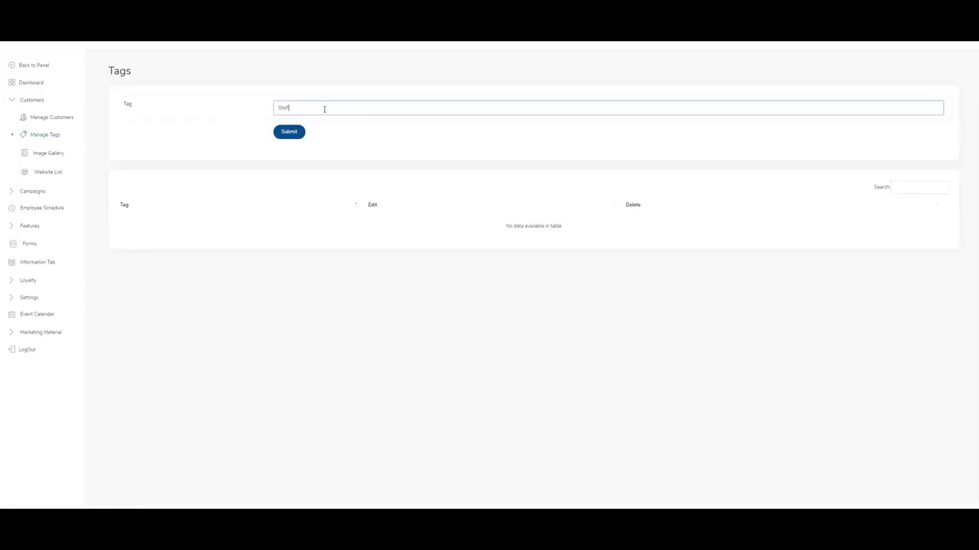
pyautogui.click(290, 132)
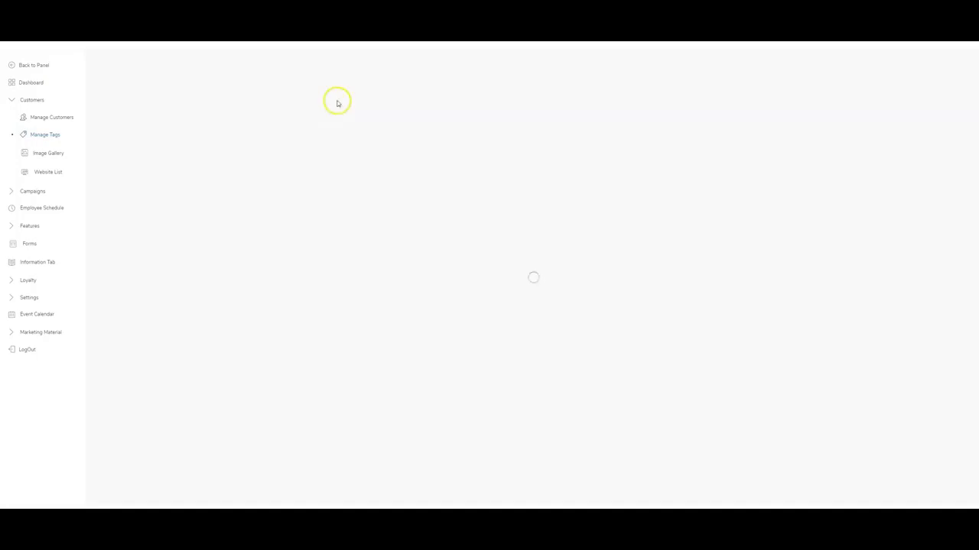
pyautogui.click(312, 110)
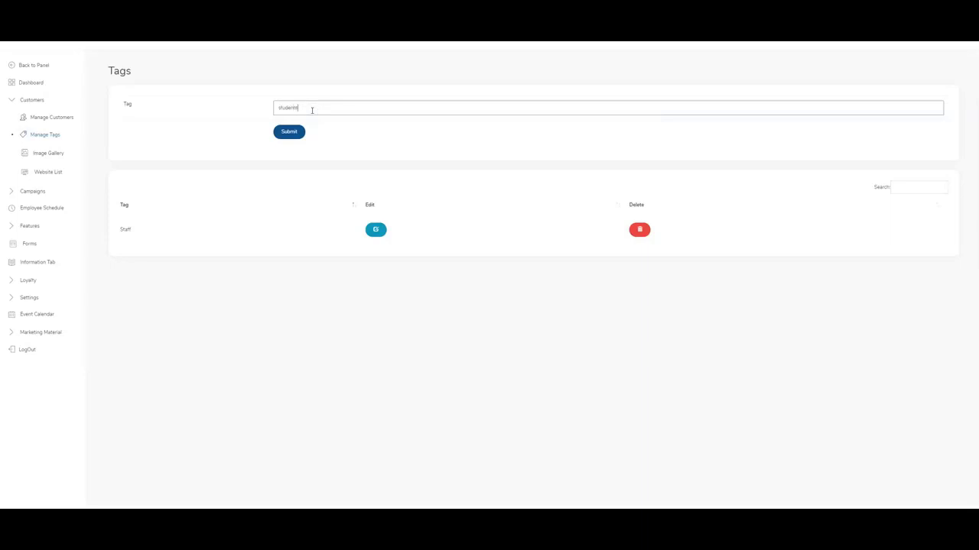
pyautogui.click(287, 132)
pyautogui.click(318, 107)
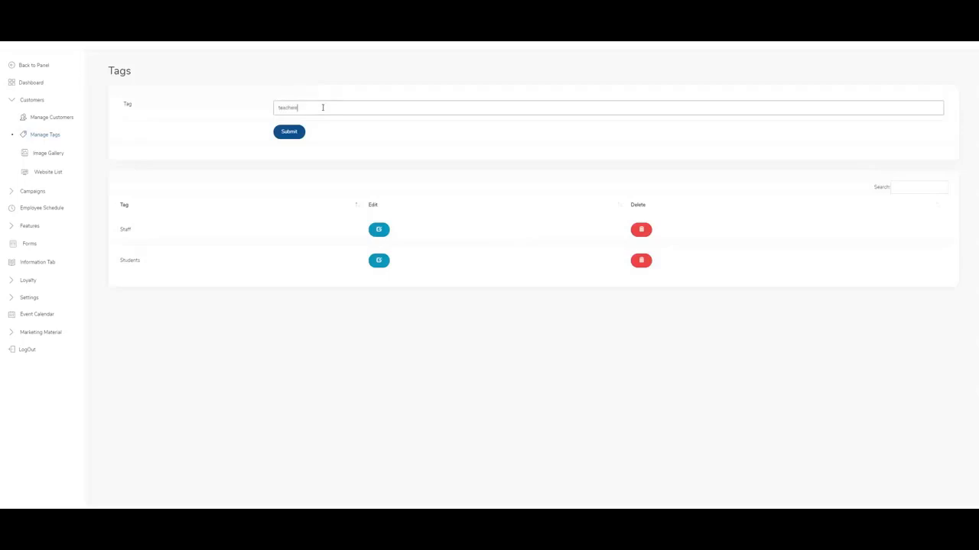
pyautogui.click(289, 131)
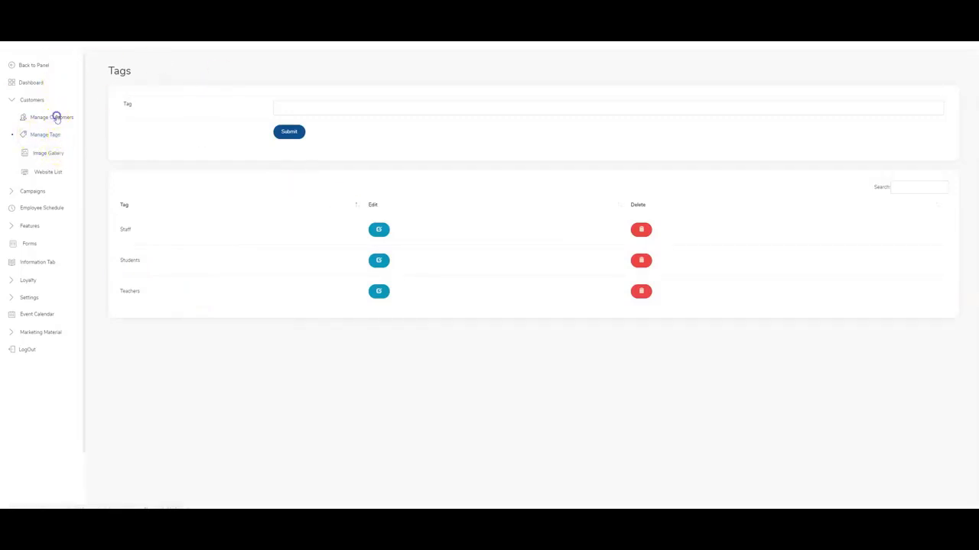
pyautogui.click(56, 116)
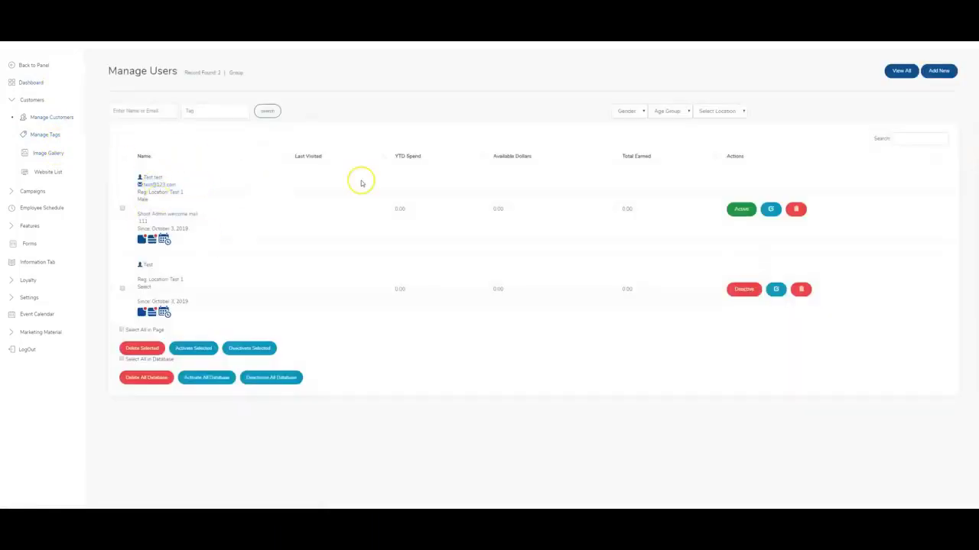
# Edit the test customer's profile, select the Teachers tag, submit, and return to Manage Customers.
pyautogui.click(774, 214)
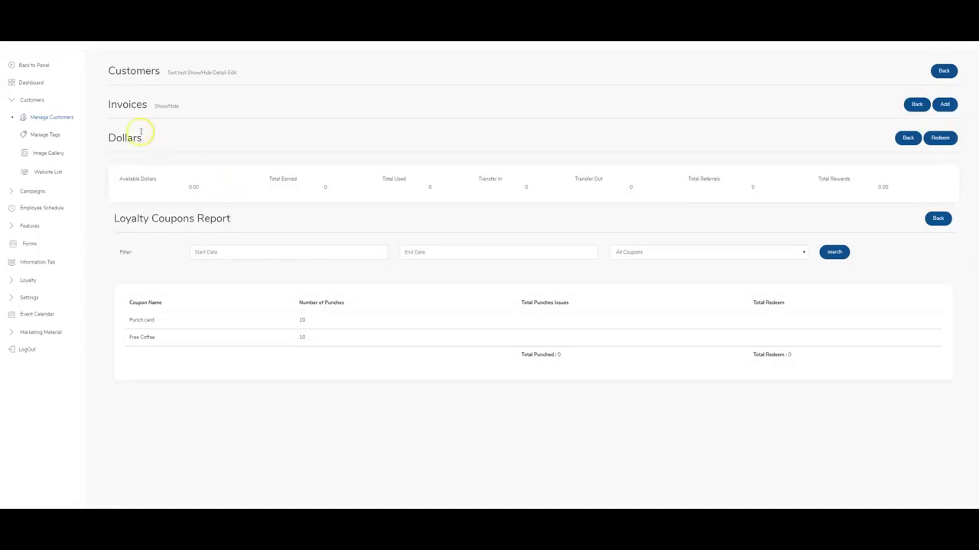
pyautogui.click(221, 72)
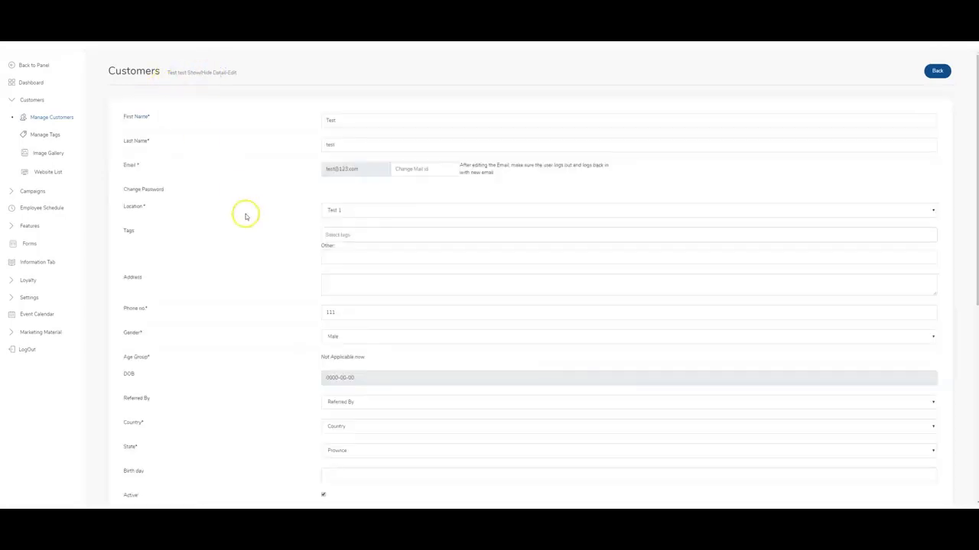
pyautogui.click(350, 236)
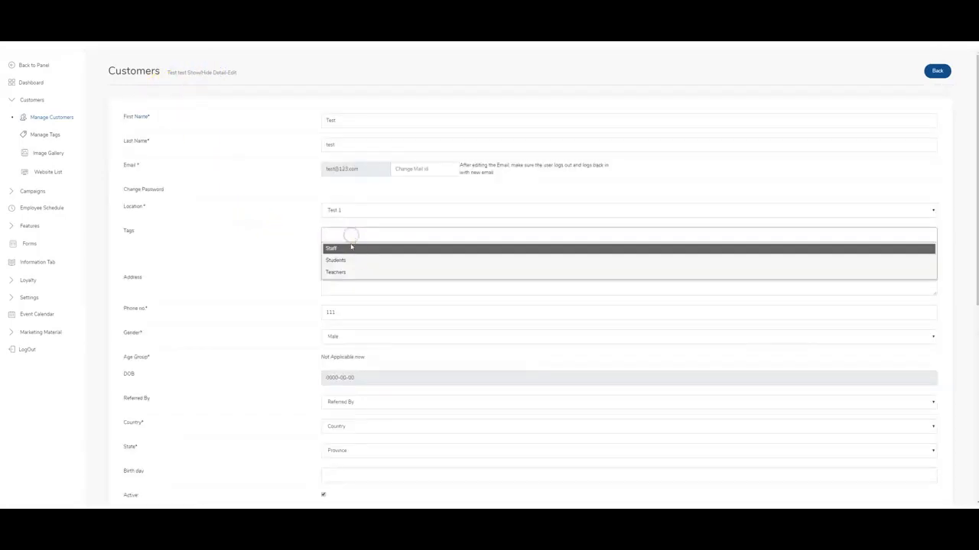
pyautogui.click(350, 270)
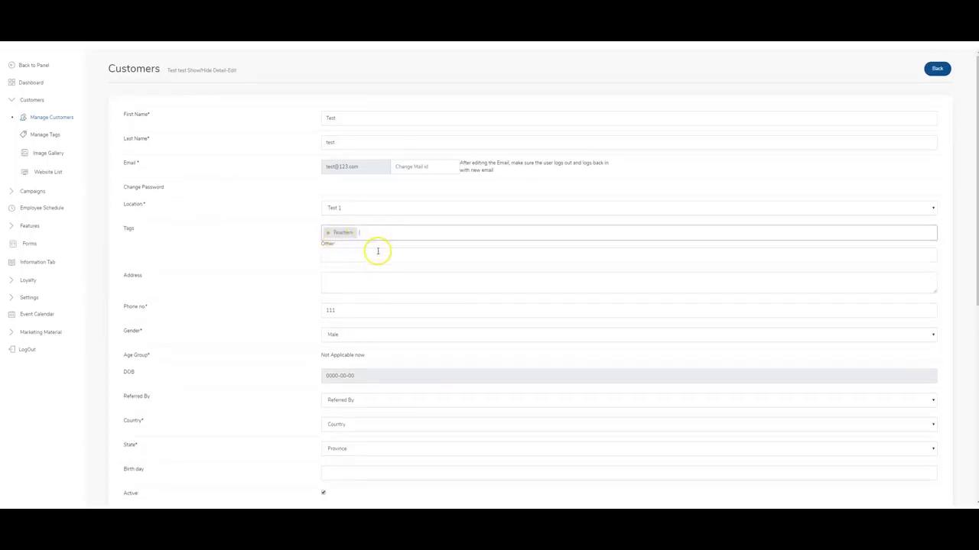
pyautogui.scroll(-4, 367, 268)
pyautogui.click(338, 214)
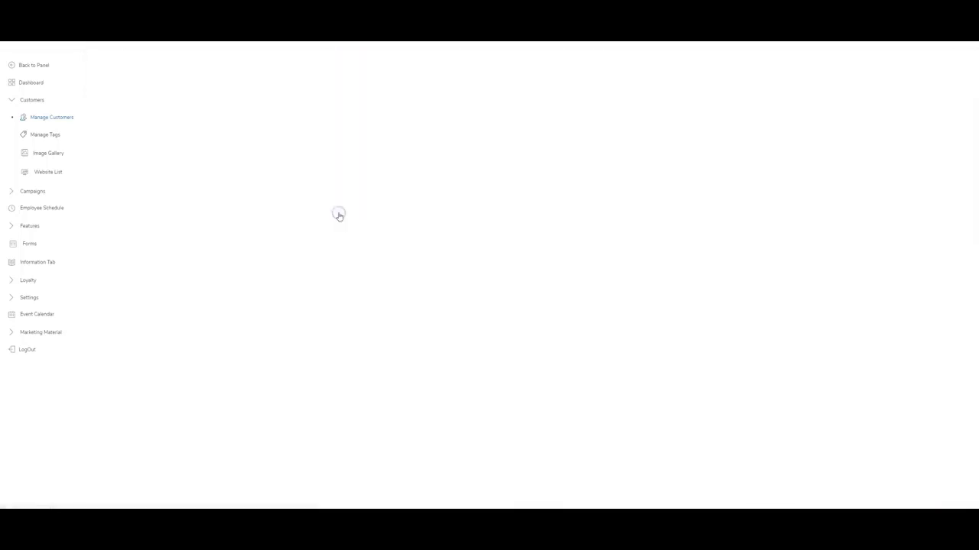
pyautogui.click(191, 75)
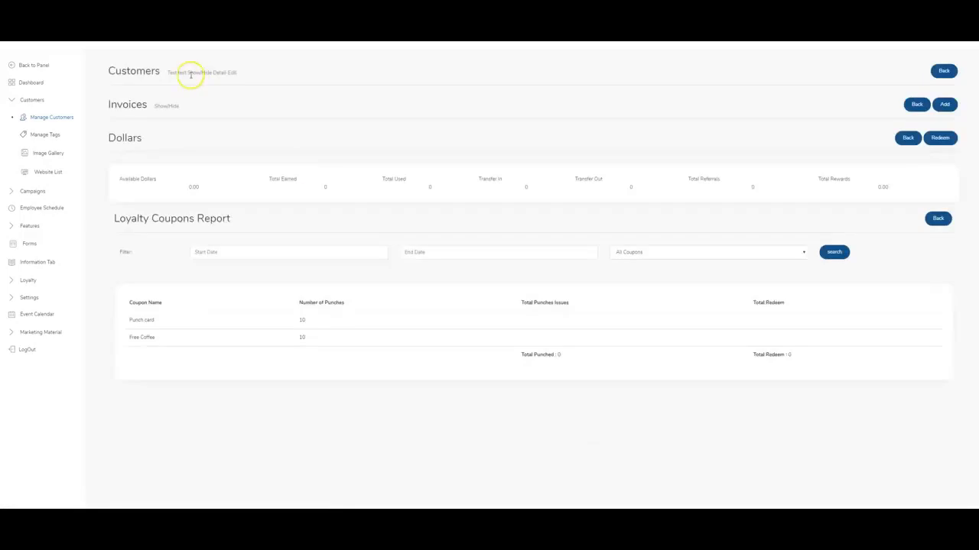
pyautogui.click(57, 116)
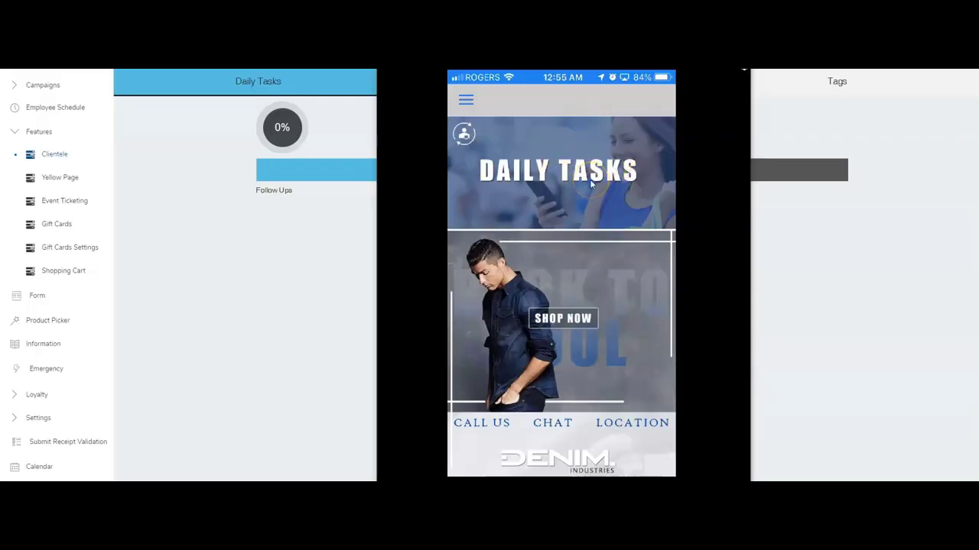
# Open Clientele's Daily Tasks screen and scroll through the Clients list.
pyautogui.click(590, 181)
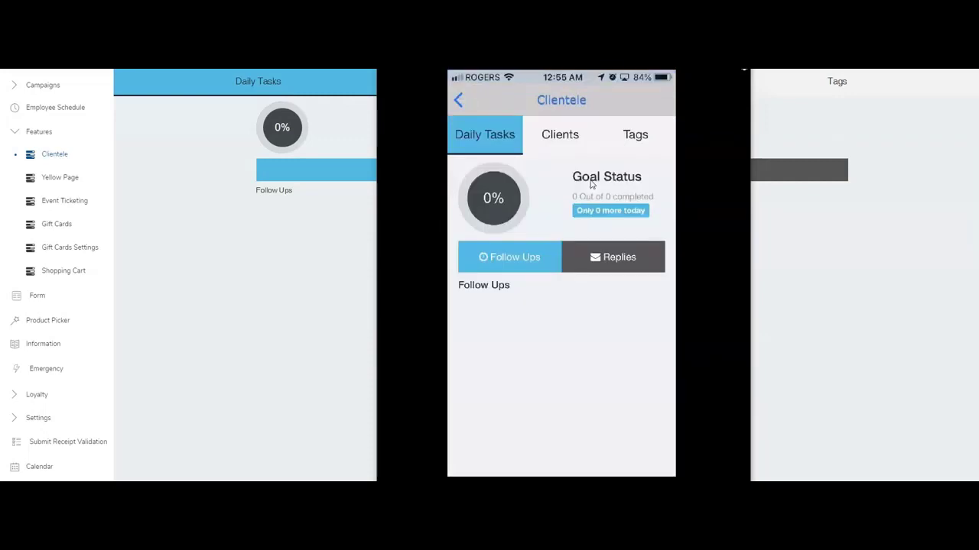
pyautogui.click(593, 177)
pyautogui.moveTo(565, 85); pyautogui.dragTo(595, 128)
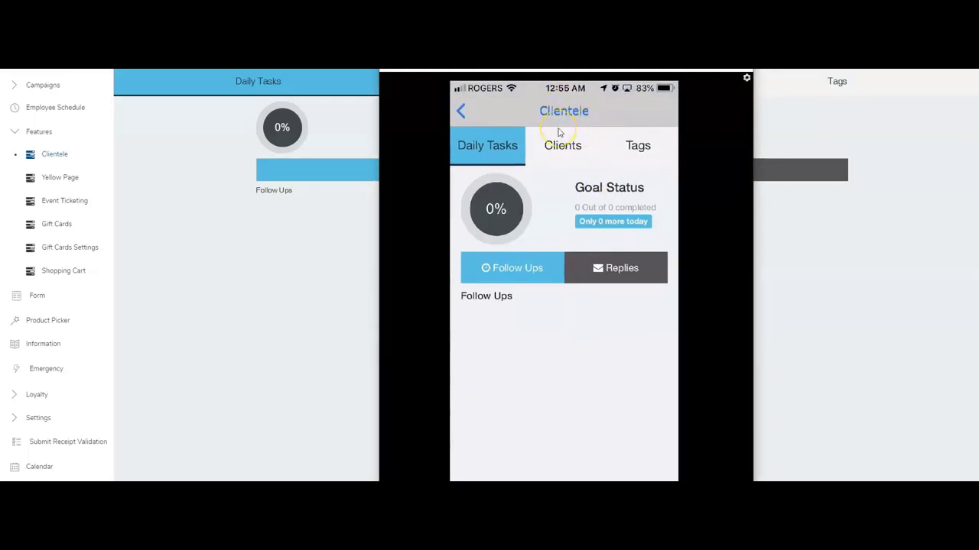
pyautogui.click(561, 143)
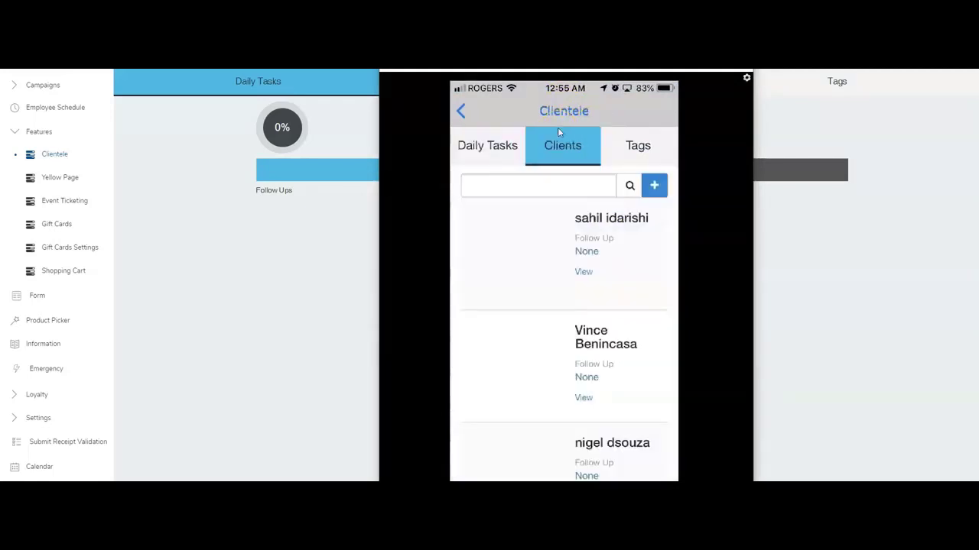
pyautogui.scroll(-5, 564, 306)
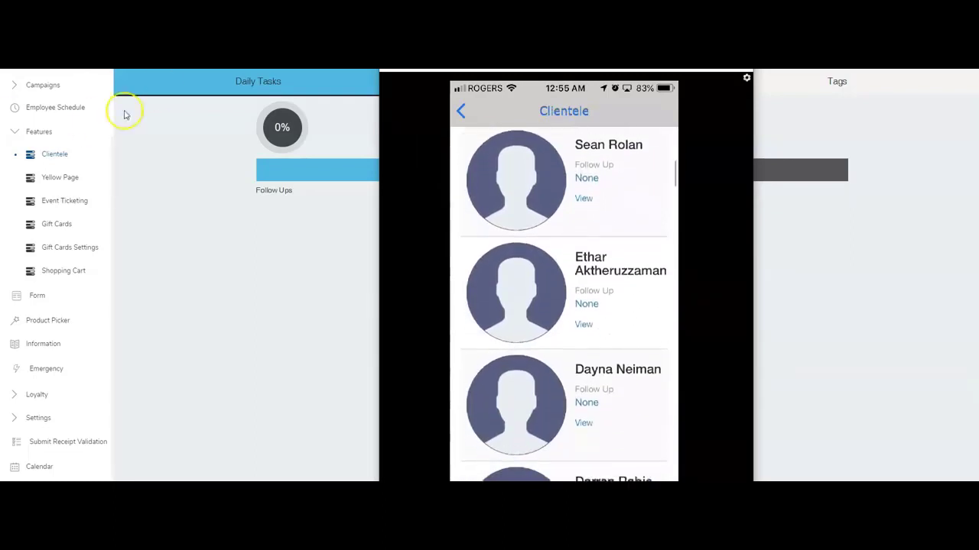
pyautogui.scroll(-2, 491, 154)
pyautogui.scroll(8, 491, 153)
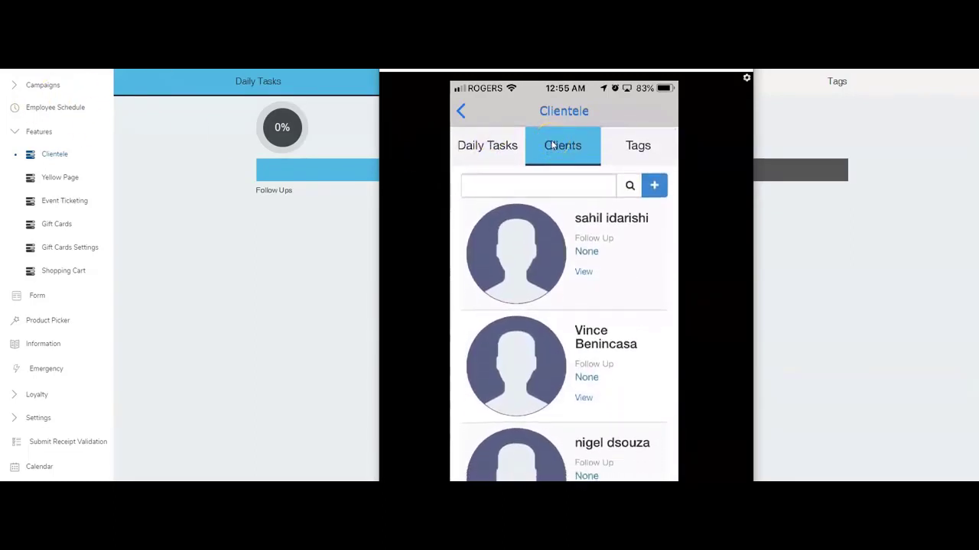
pyautogui.click(555, 145)
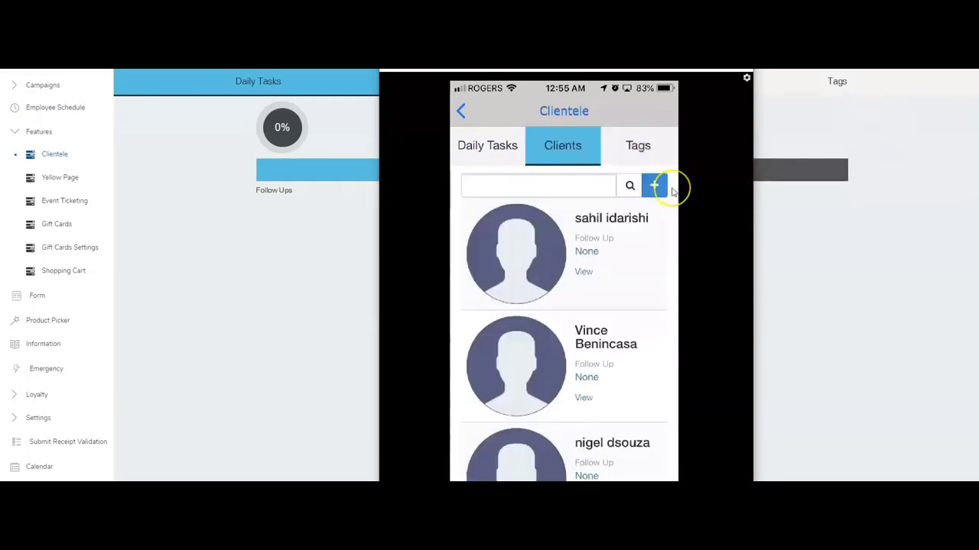
# Open the new-client form and look over its fields, starting with first name.
pyautogui.click(673, 191)
pyautogui.click(669, 195)
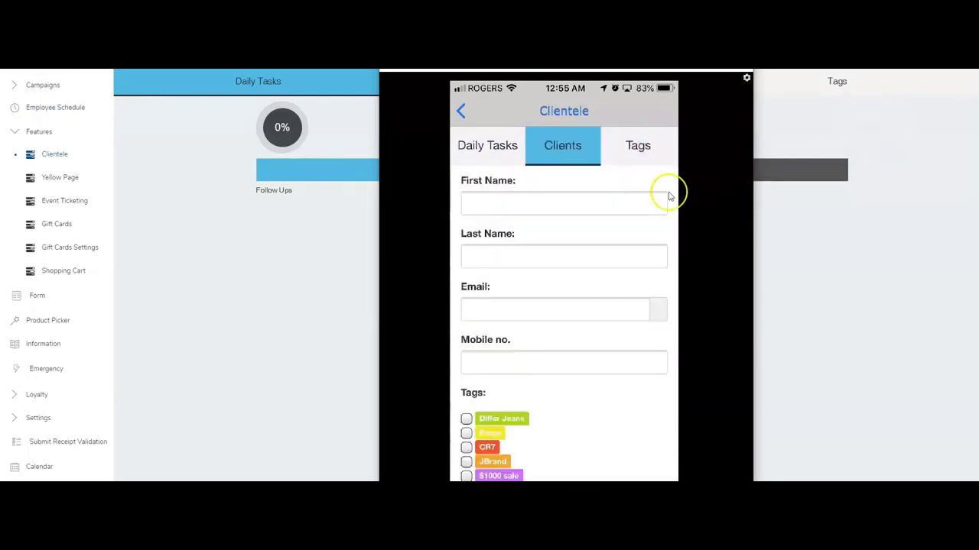
pyautogui.scroll(-2, 669, 197)
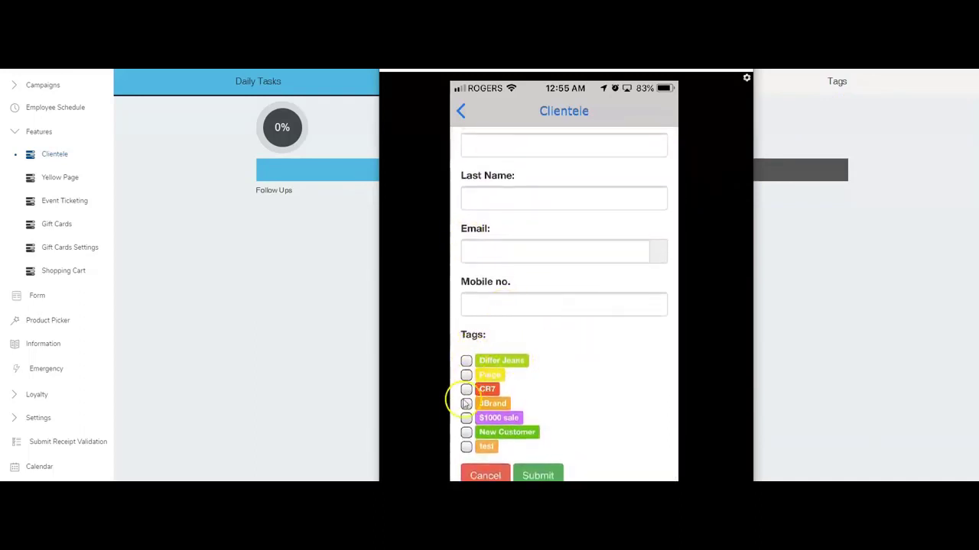
pyautogui.scroll(2, 581, 395)
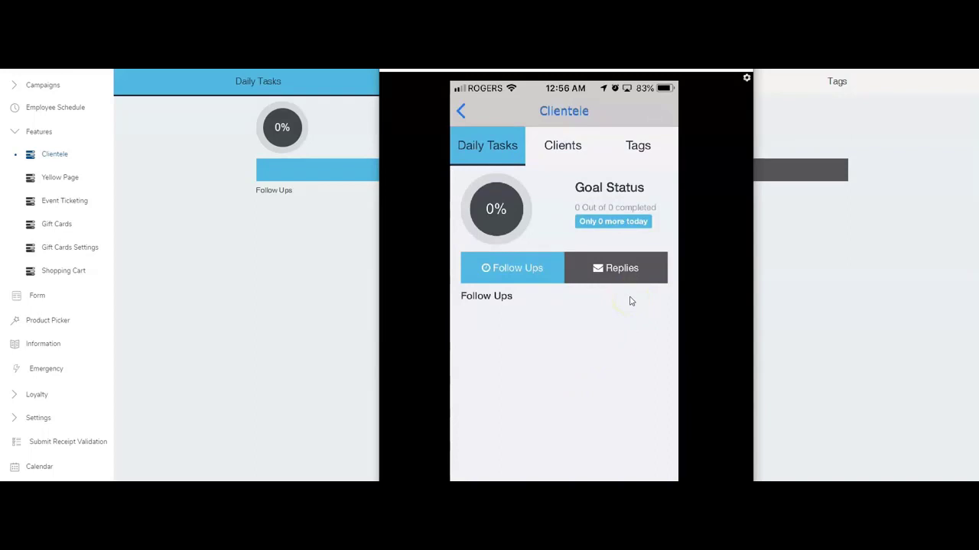
# Dismiss the free-trial warning and show a client's follow-ups 'New task for Aug 19' and 'Call tomorrow'.
pyautogui.click(516, 279)
pyautogui.click(696, 245)
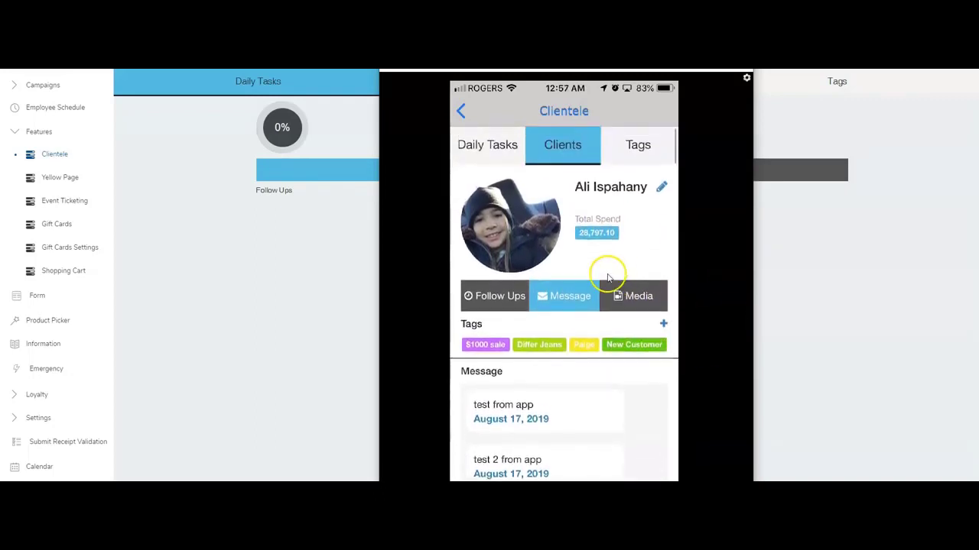
pyautogui.click(502, 304)
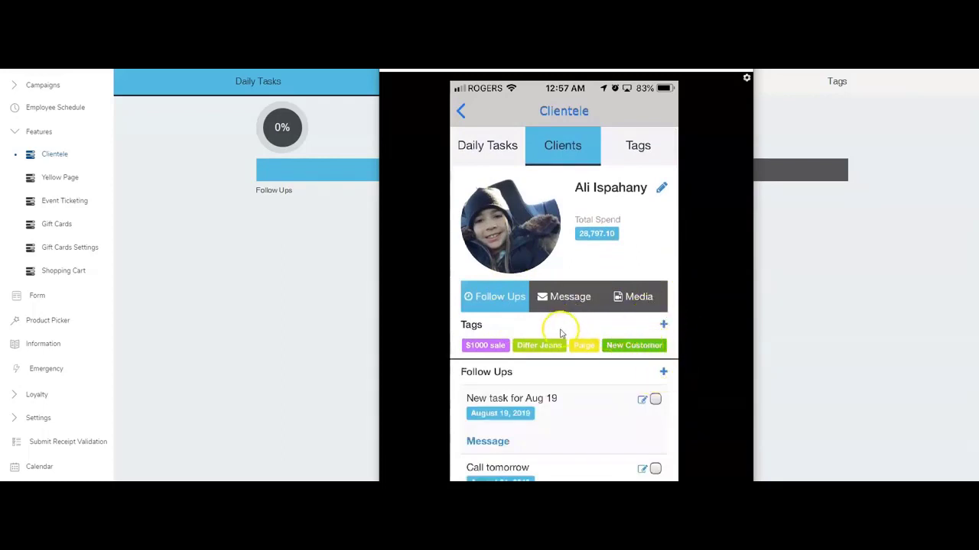
# Start a new follow-up task for the client with the task text 'D this taks'.
pyautogui.click(663, 375)
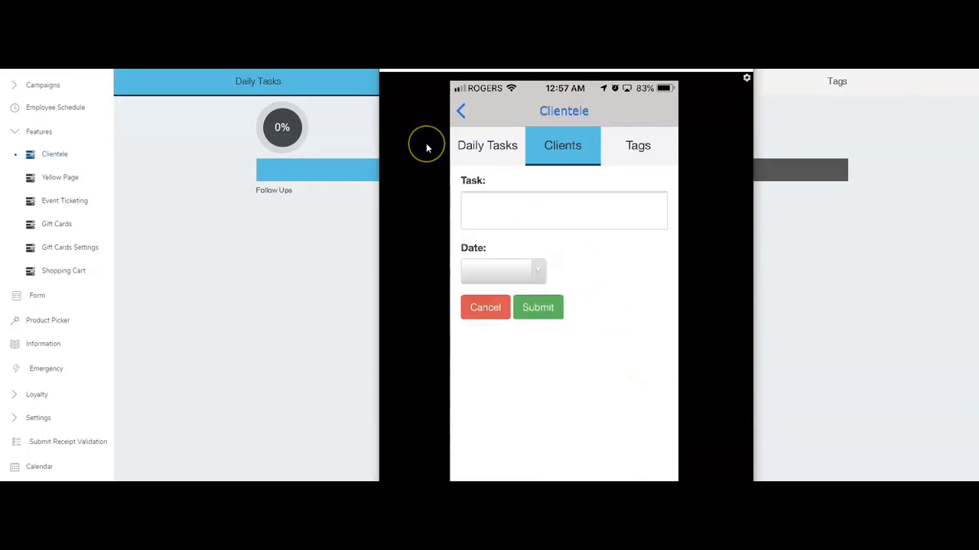
pyautogui.write('D ')
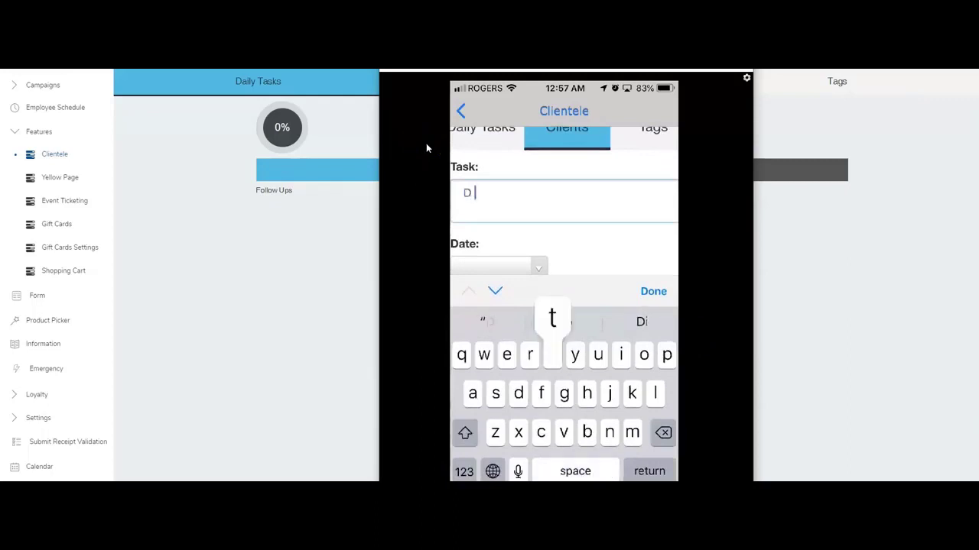
pyautogui.write('this taks')
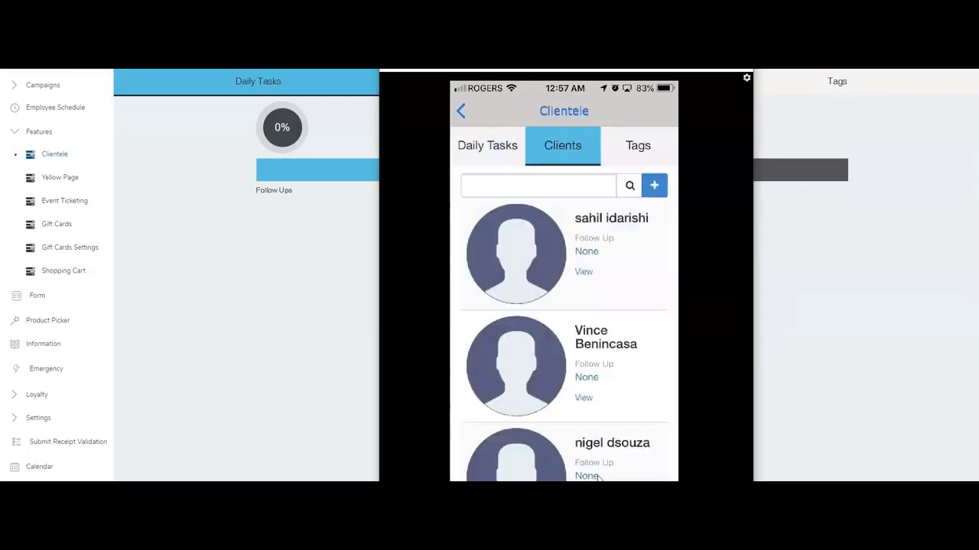
# Search clients for 'Ispahany' and open that client's profile to view their shared media.
pyautogui.write('Ispahany')
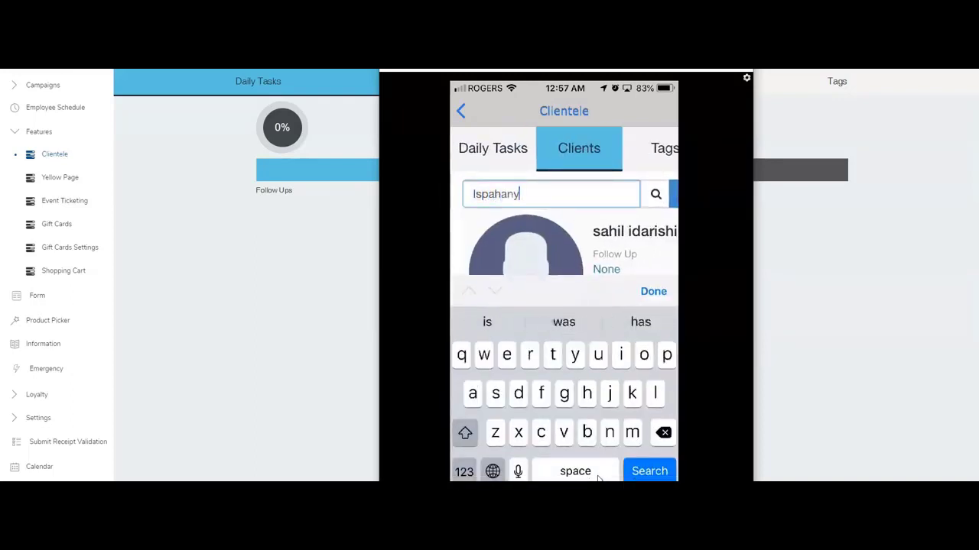
pyautogui.press('Return')
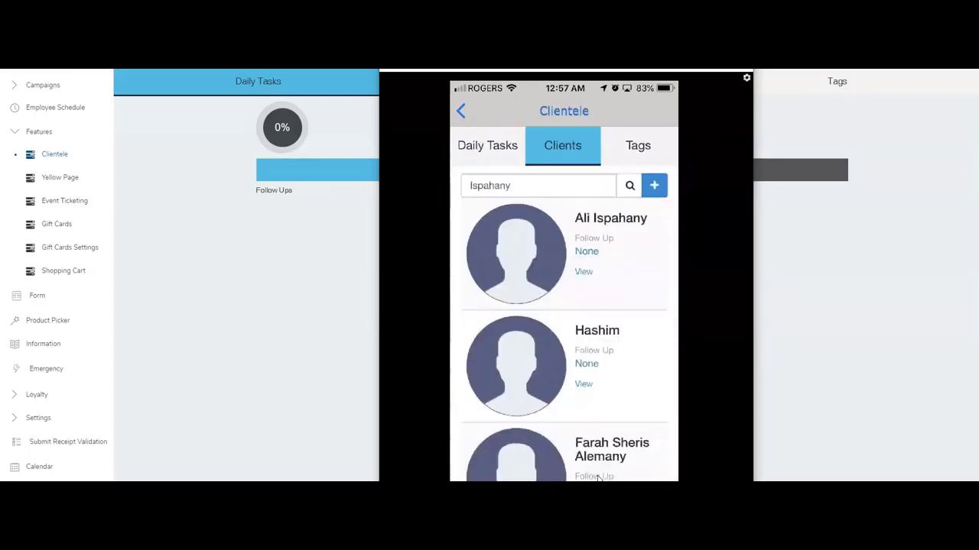
pyautogui.scroll(-5, 599, 478)
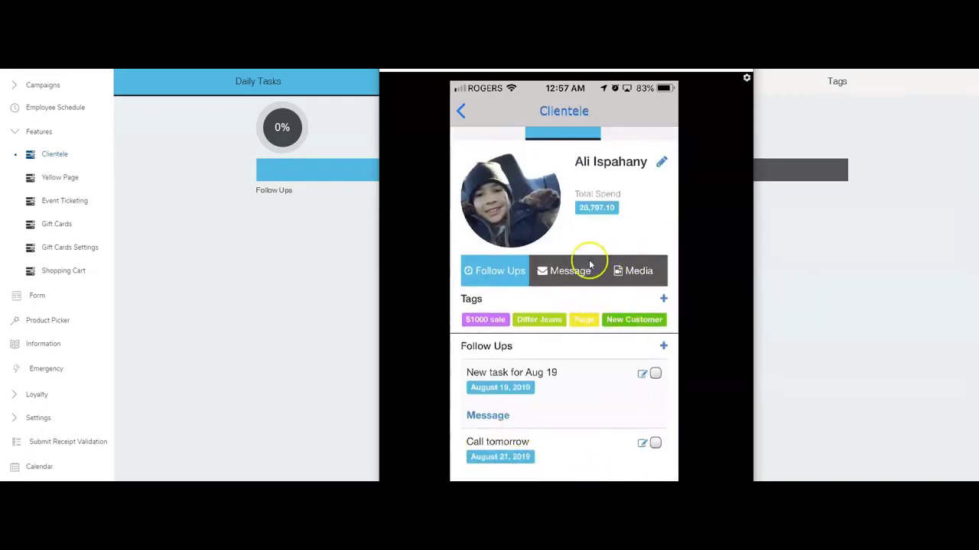
pyautogui.click(547, 251)
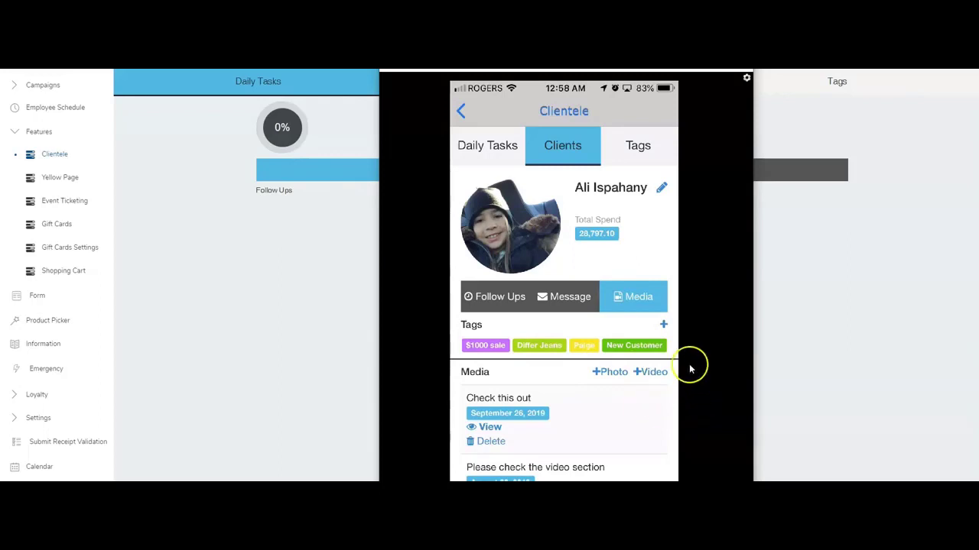
# Scroll up and down through the client's Media list to review the shared items.
pyautogui.scroll(-2, 616, 405)
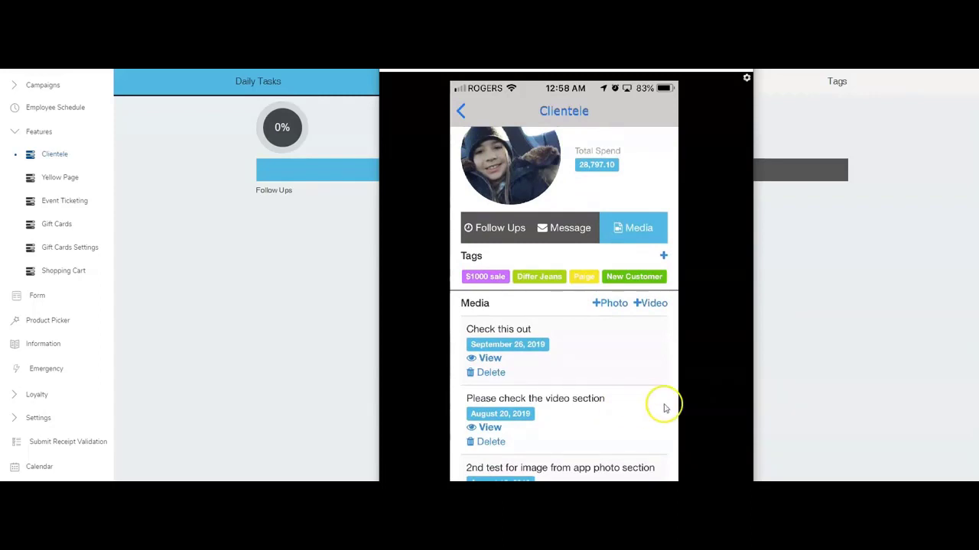
pyautogui.scroll(1, 618, 252)
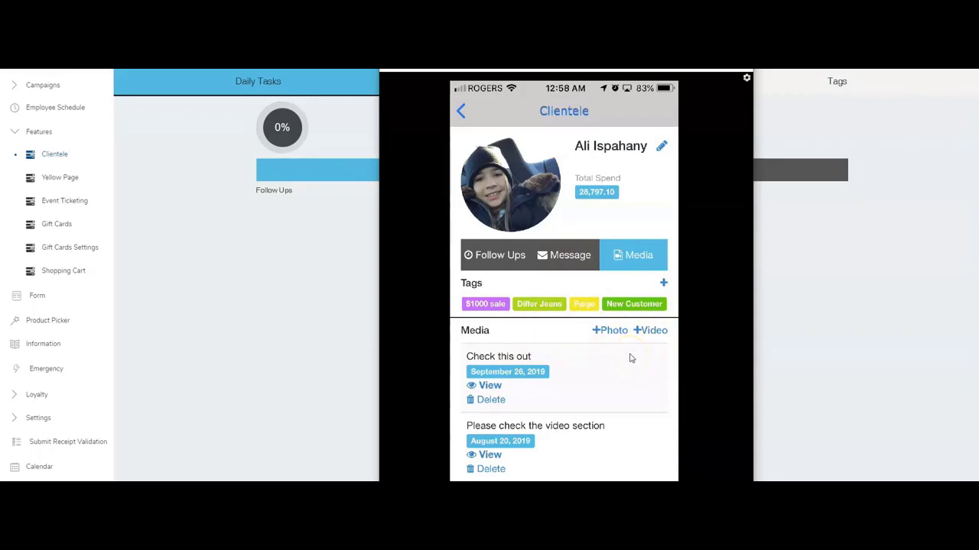
pyautogui.scroll(-2, 631, 358)
pyautogui.scroll(4, 631, 358)
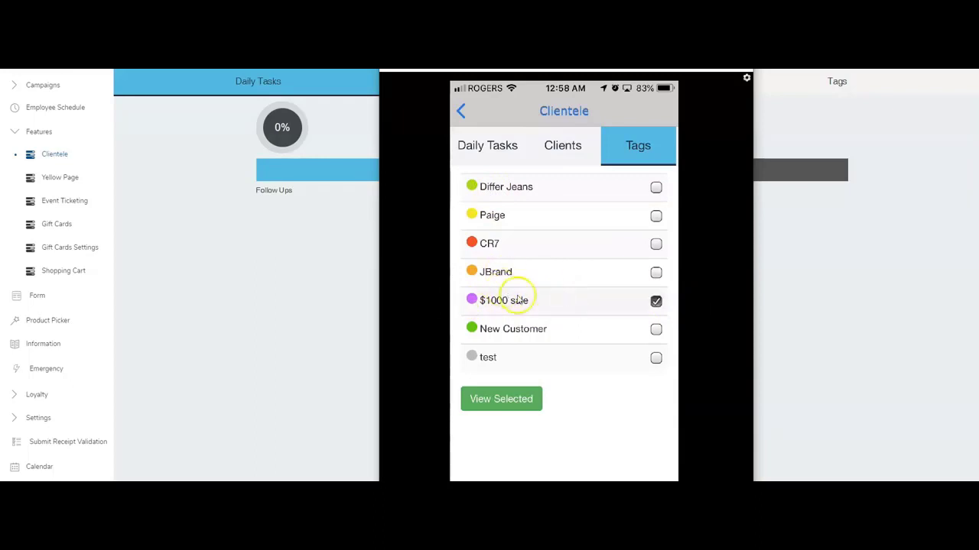
# List the clients tagged $1000 sale and start a message to all of them.
pyautogui.click(613, 296)
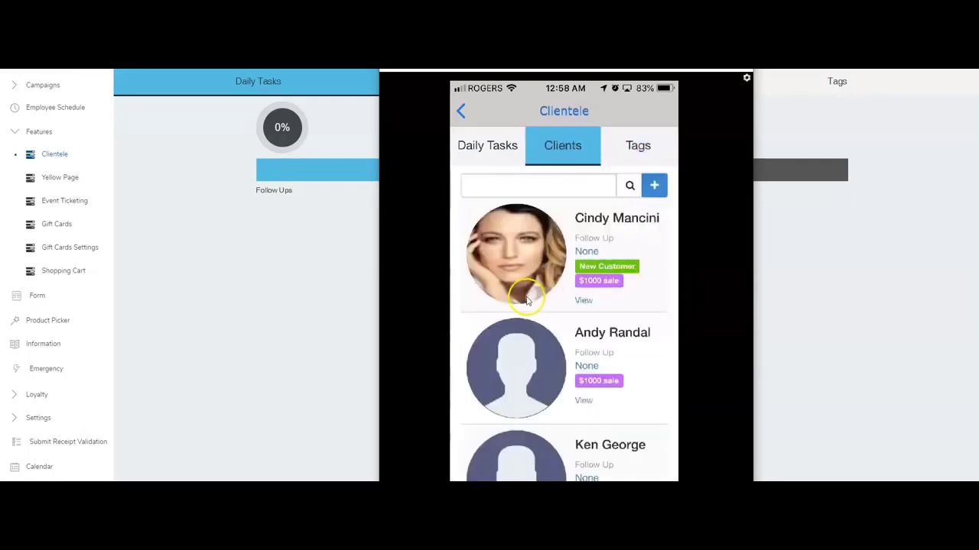
pyautogui.scroll(-5, 525, 298)
pyautogui.scroll(5, 526, 299)
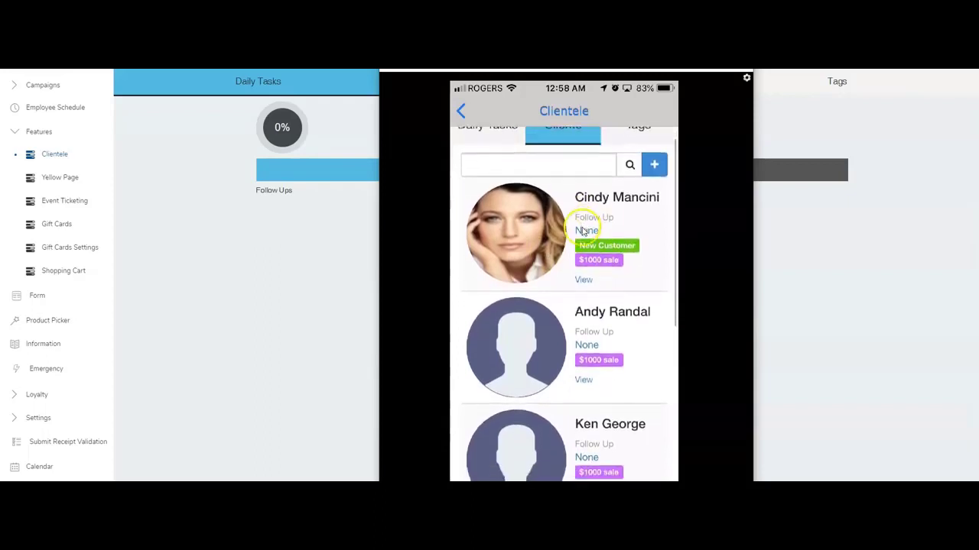
pyautogui.scroll(-5, 579, 224)
pyautogui.click(519, 293)
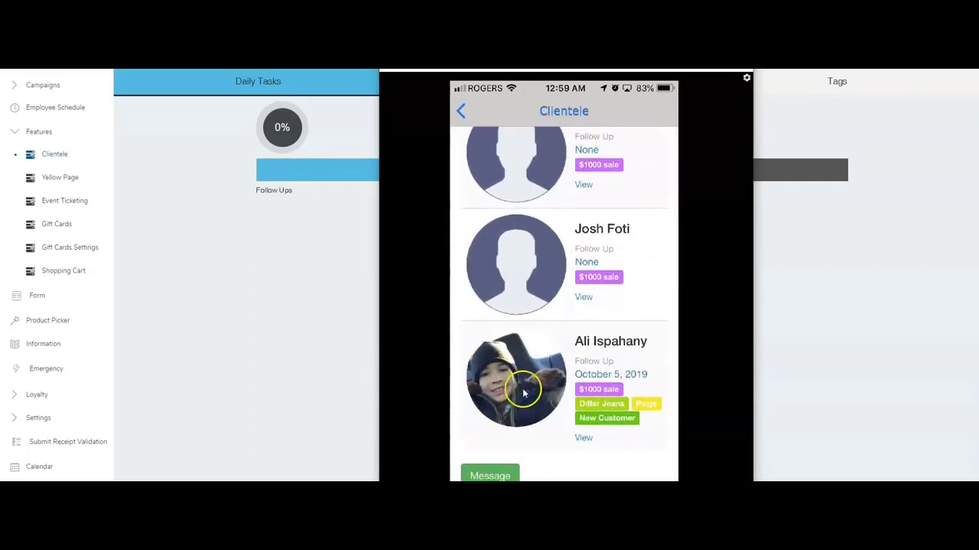
pyautogui.click(490, 474)
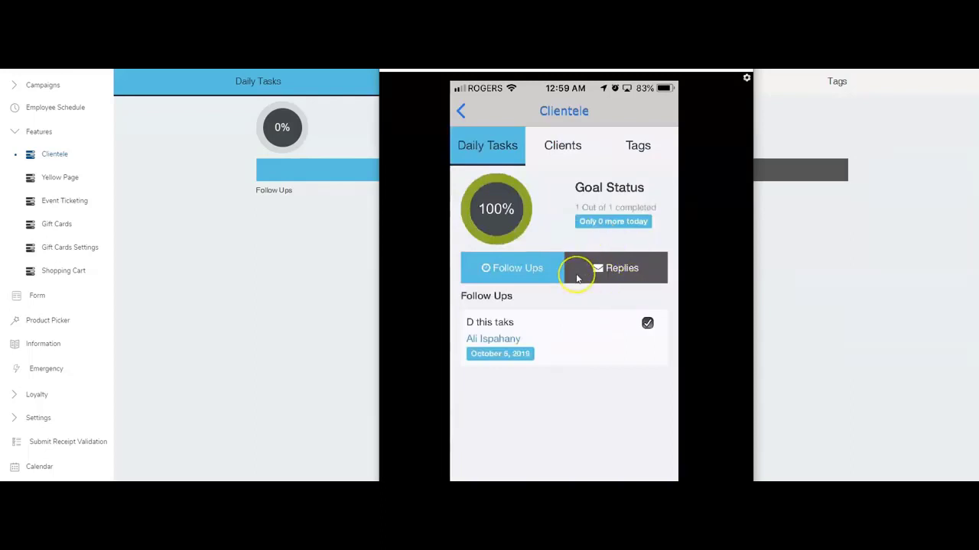
# Show the latest client replies and pull to refresh the daily tasks screen.
pyautogui.click(577, 276)
pyautogui.moveTo(578, 279); pyautogui.dragTo(540, 311)
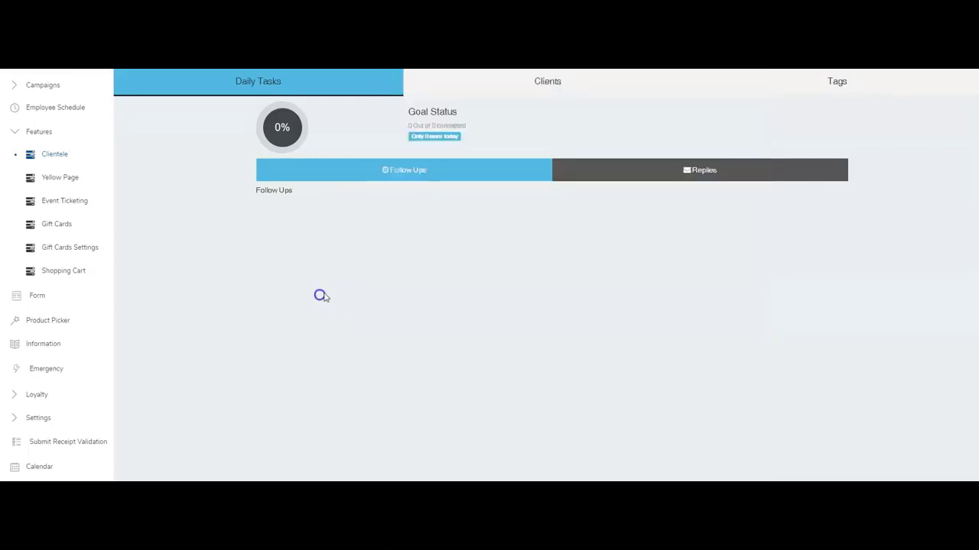
# Check the New Customer tag's follow-up task and days fields, then open Settings > Set Referral Message.
pyautogui.click(837, 81)
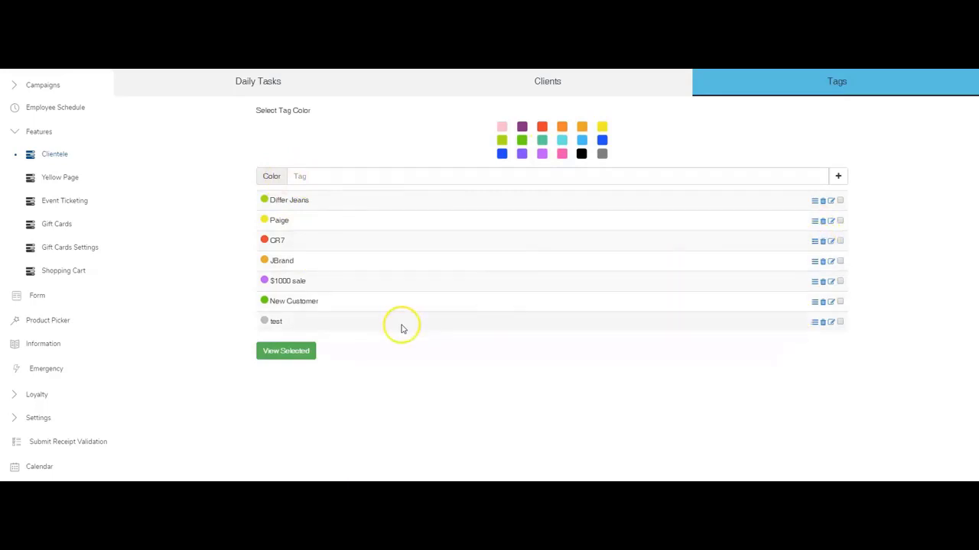
pyautogui.click(815, 302)
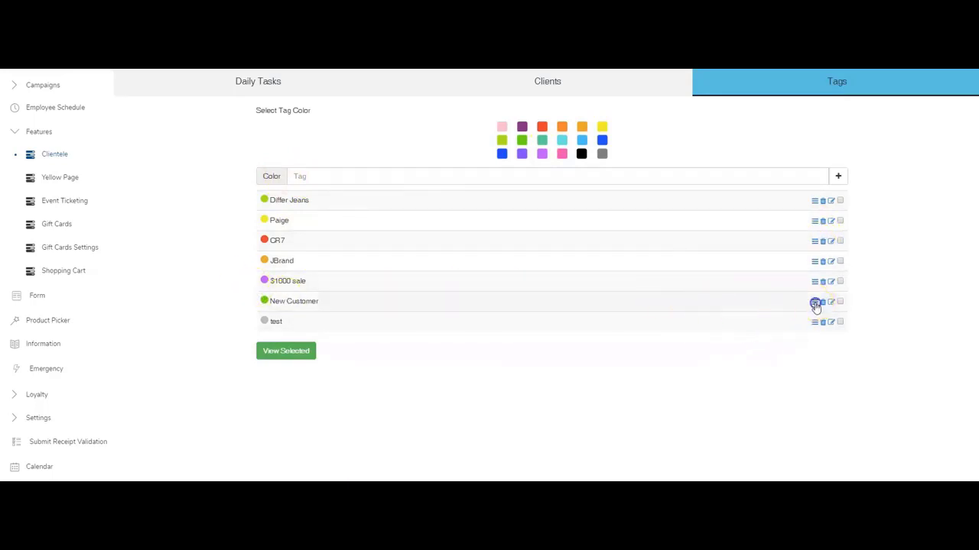
pyautogui.click(280, 169)
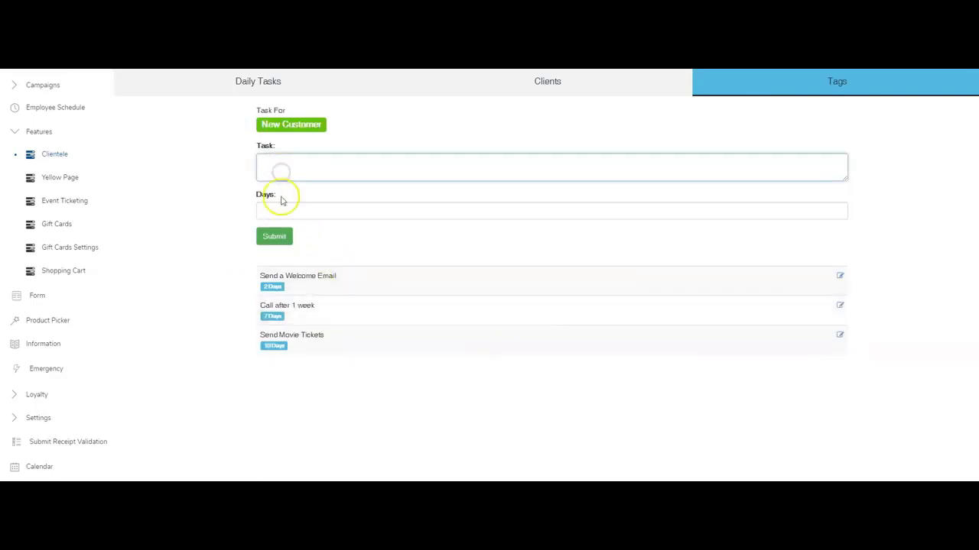
pyautogui.click(280, 208)
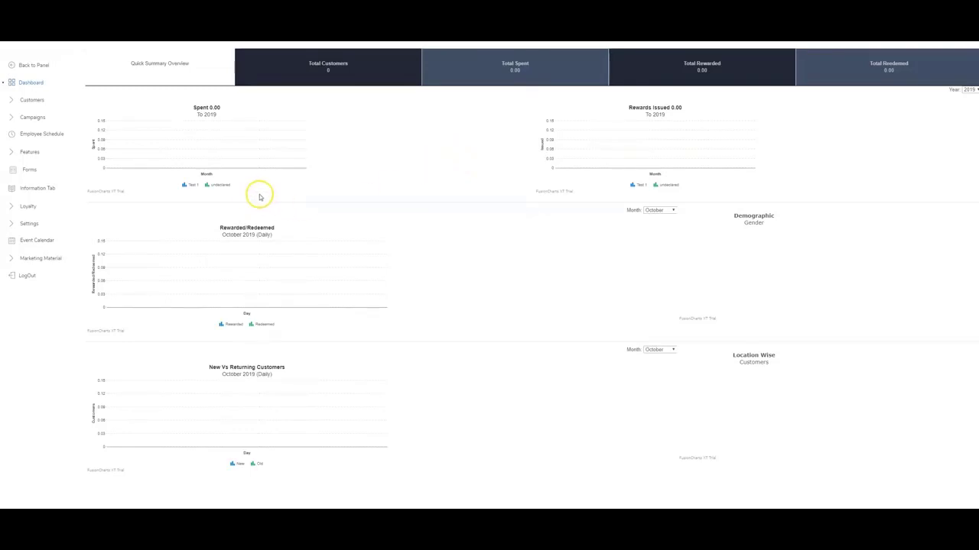
pyautogui.click(28, 222)
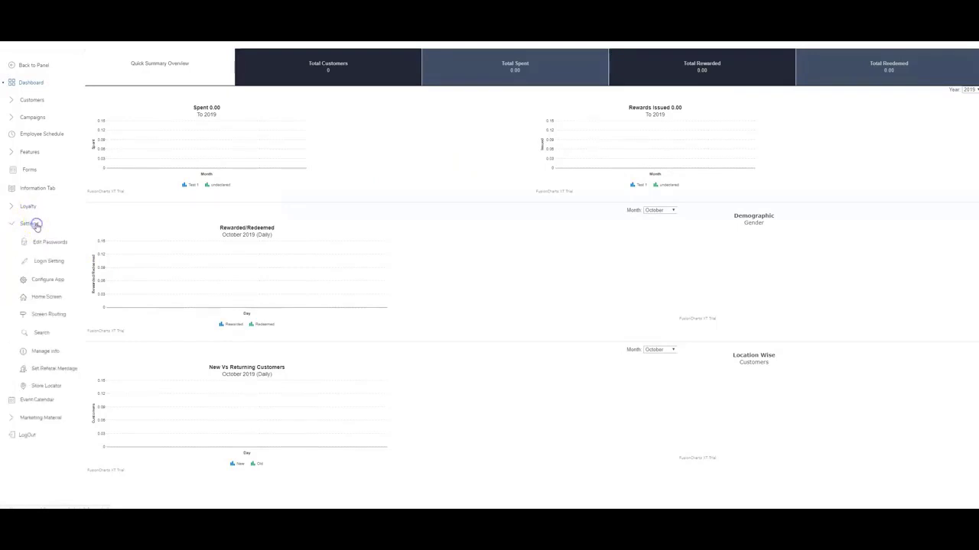
pyautogui.click(53, 372)
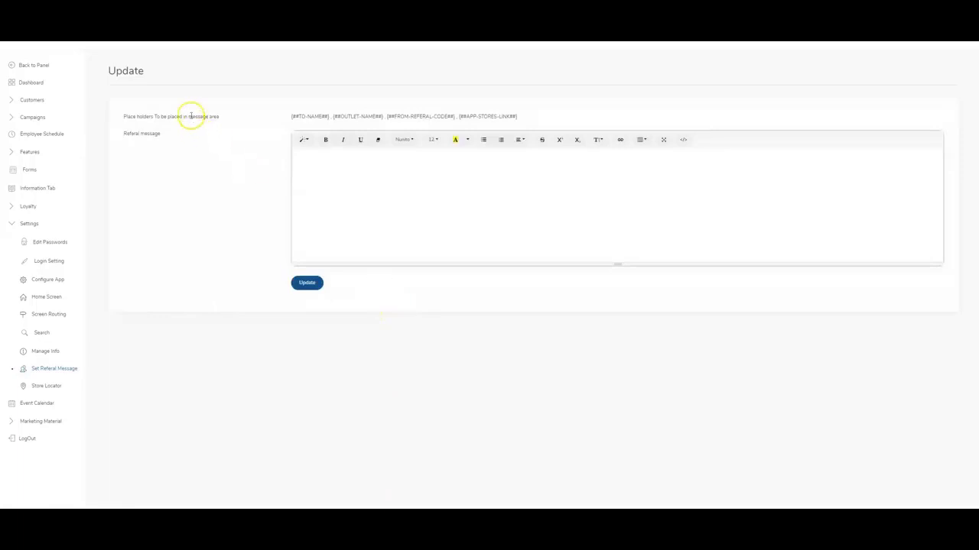
# Paste a referral message with ##TO-NAME##, 10$ offer, referral code and app store link placeholders, and update.
pyautogui.moveTo(288, 114); pyautogui.dragTo(326, 117)
pyautogui.click(321, 158)
pyautogui.write('{##TO-NAME##} Hey come check out this great place, download their app today and get 10$ instantly Use this referral code and we will both get rewarded! {##FROM-REFERAL-CODE##} Here are the download links {##APP-STORES-LINK##}')
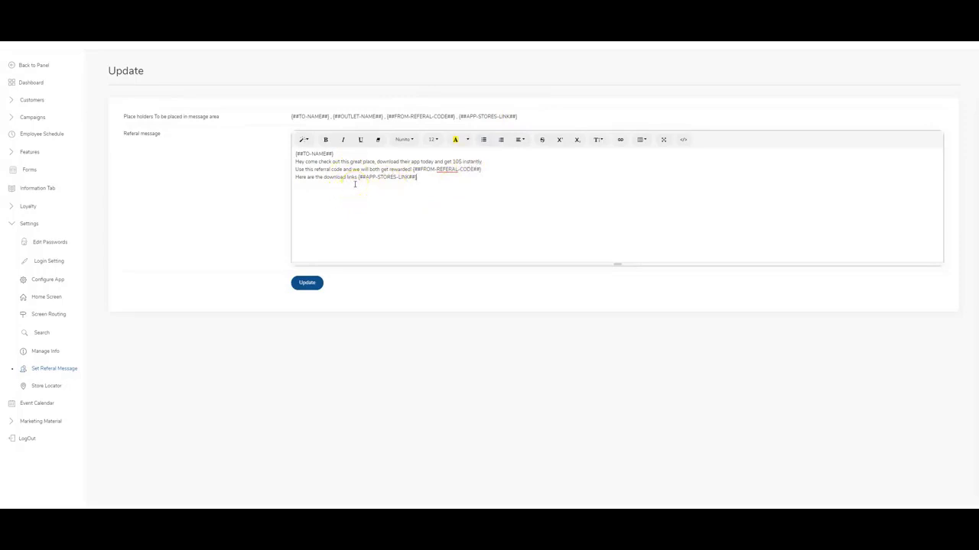
pyautogui.click(309, 284)
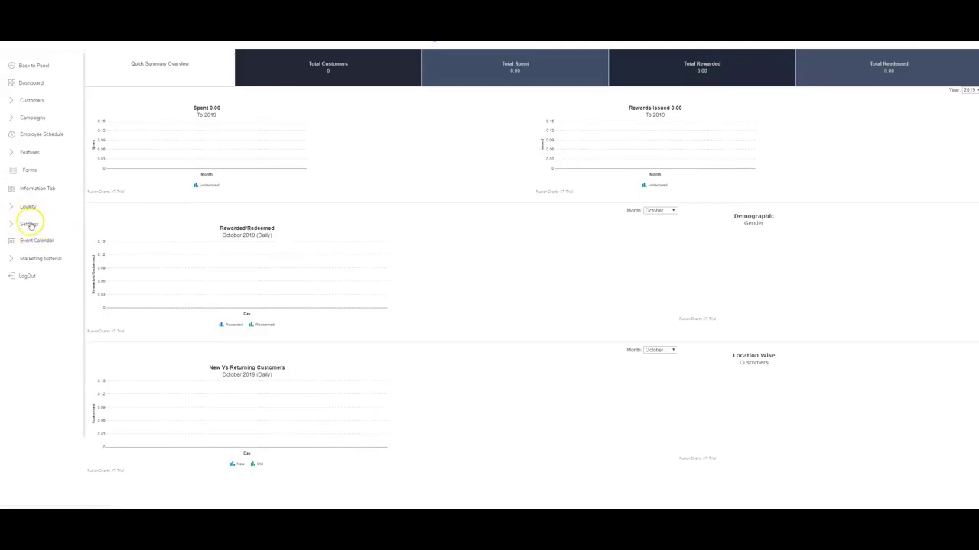
# Open Settings > Store Locator to show the empty Map Points (Add/Edit) list.
pyautogui.click(30, 223)
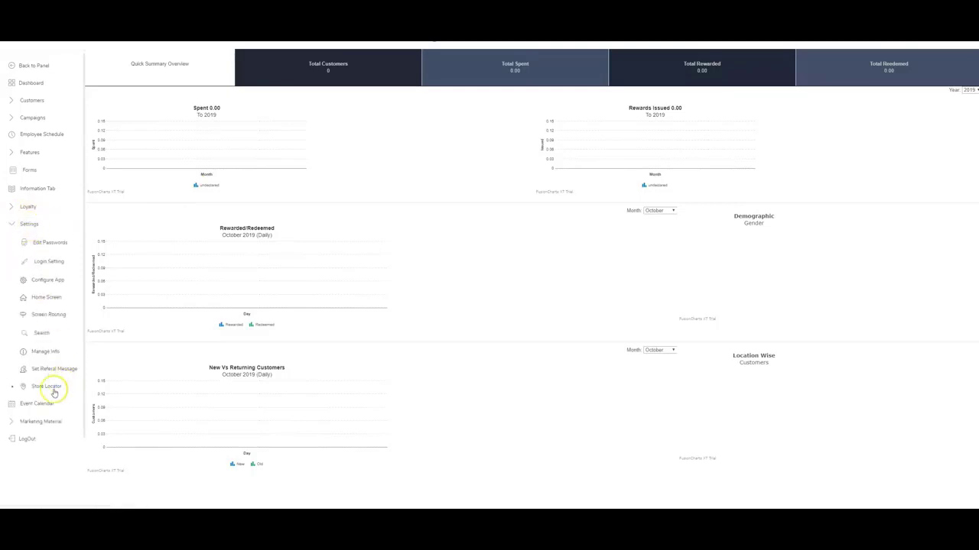
pyautogui.click(47, 387)
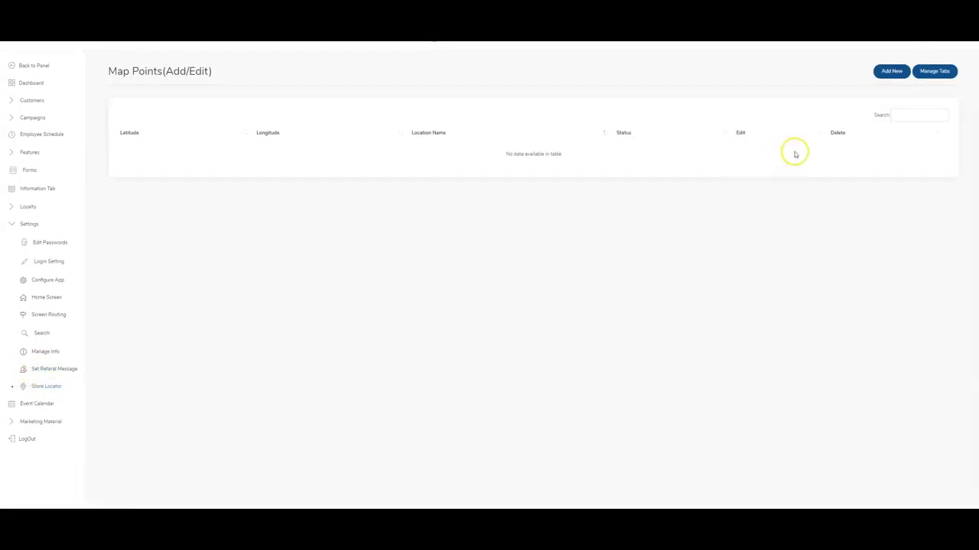
# Add a new map point with the store address, auto-filling latitude 43.8533248 and longitude -79.51993379999999.
pyautogui.click(891, 71)
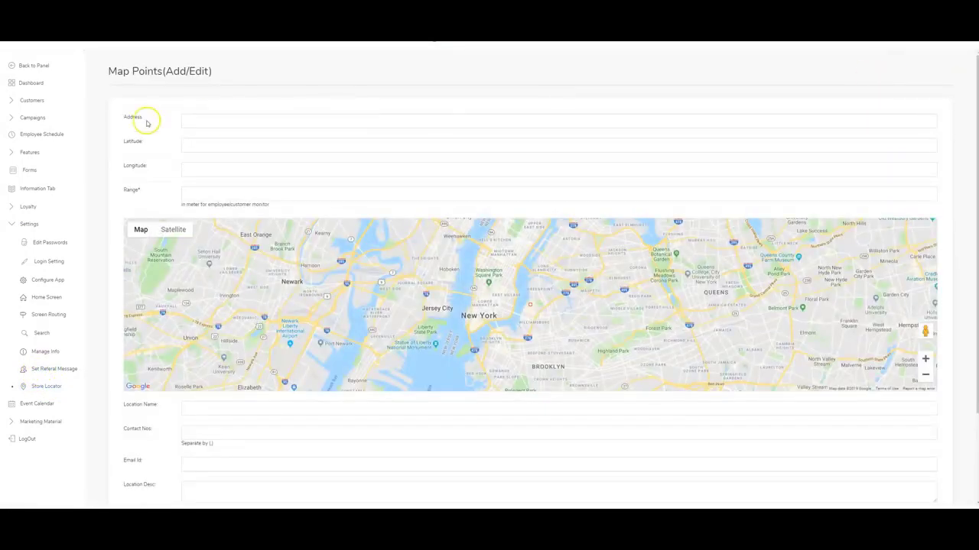
pyautogui.click(216, 121)
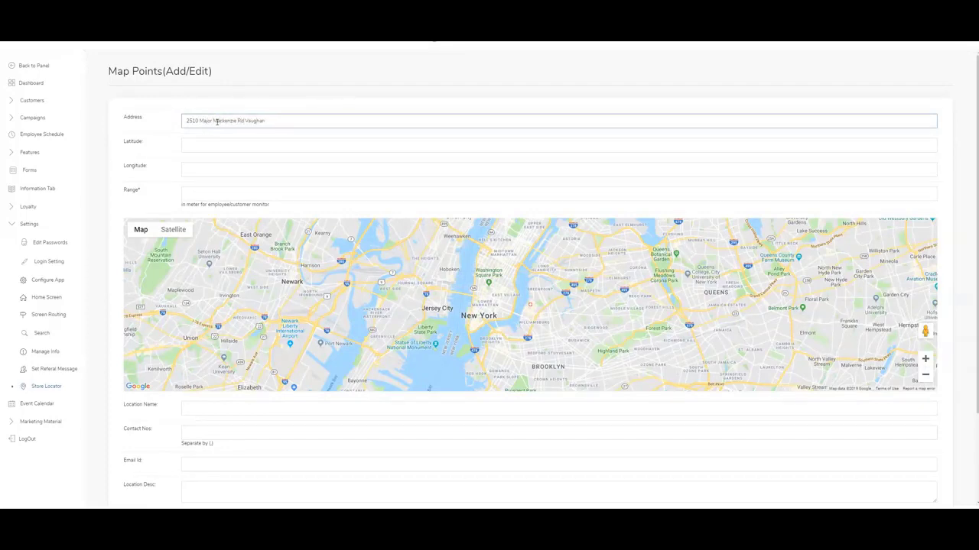
pyautogui.click(250, 167)
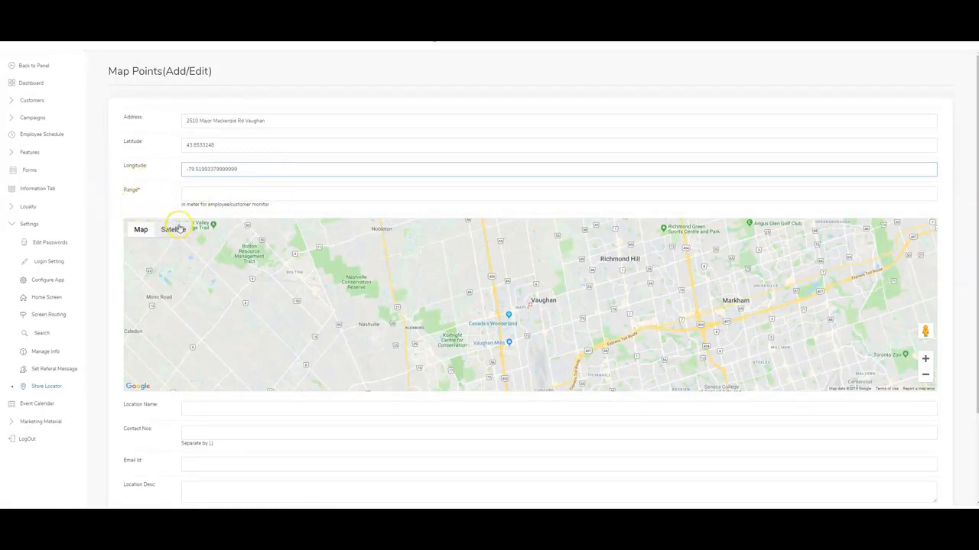
pyautogui.click(199, 194)
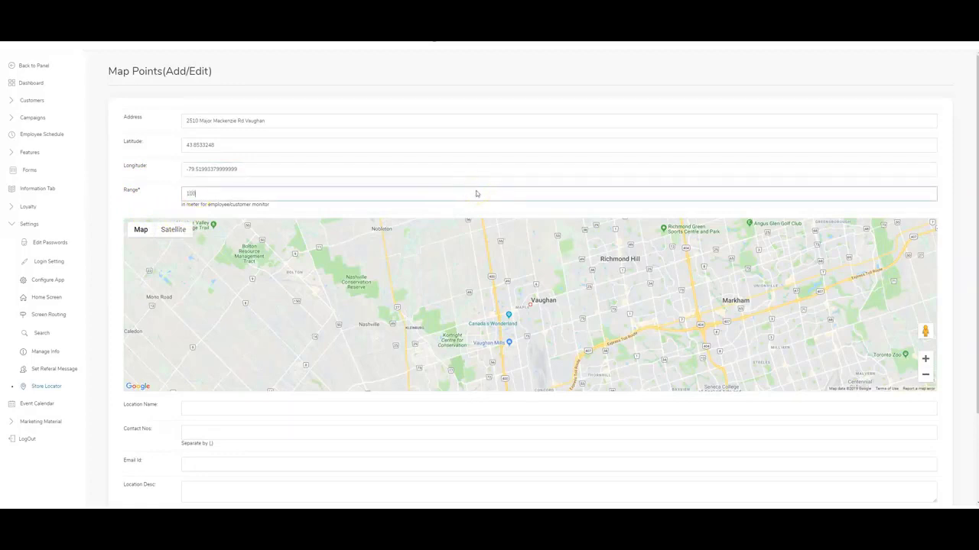
# Set the range to 100 metres and name the location 'Test 1'.
pyautogui.write('100')
pyautogui.scroll(-1, 257, 410)
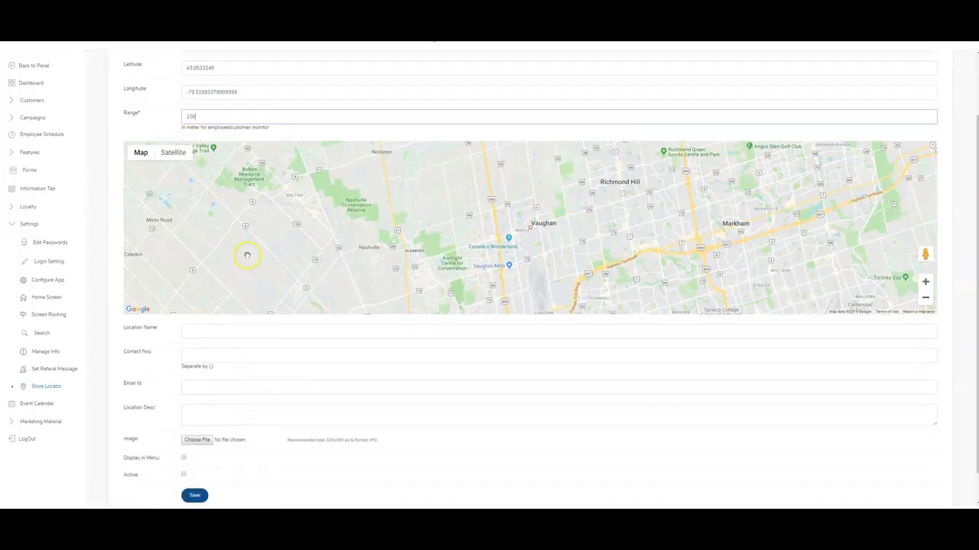
pyautogui.scroll(-1, 189, 198)
pyautogui.click(212, 293)
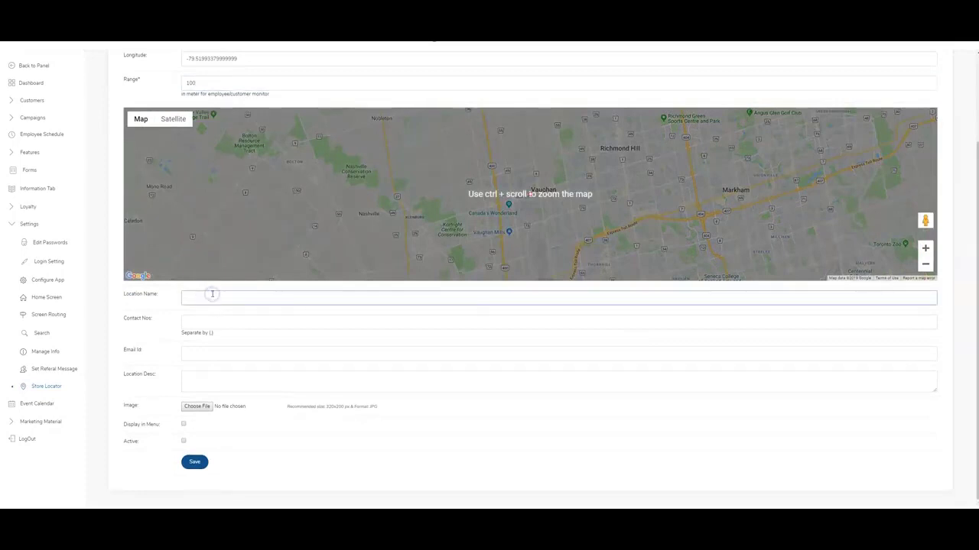
pyautogui.write('Ti')
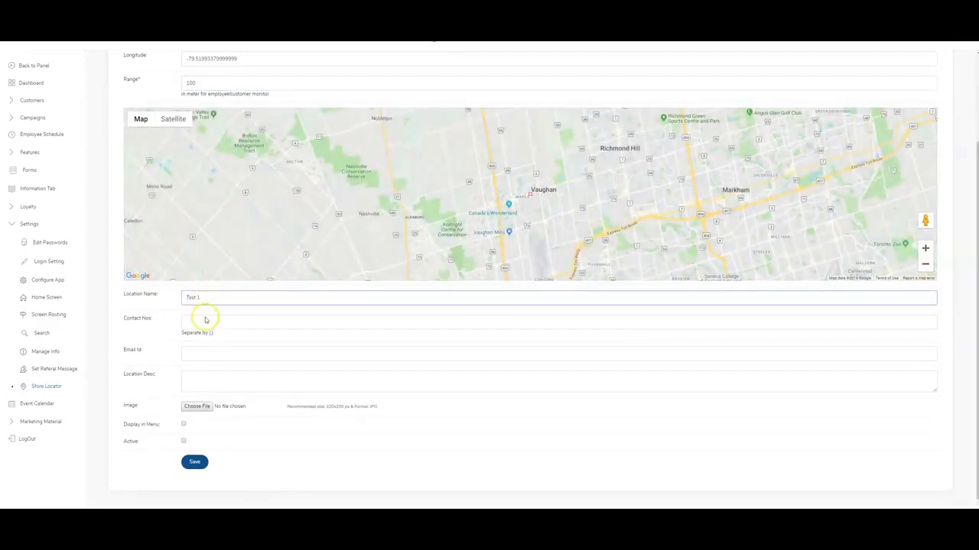
# Enter the location's contact number, enable Display in Menu and Active, and save the map point.
pyautogui.click(211, 322)
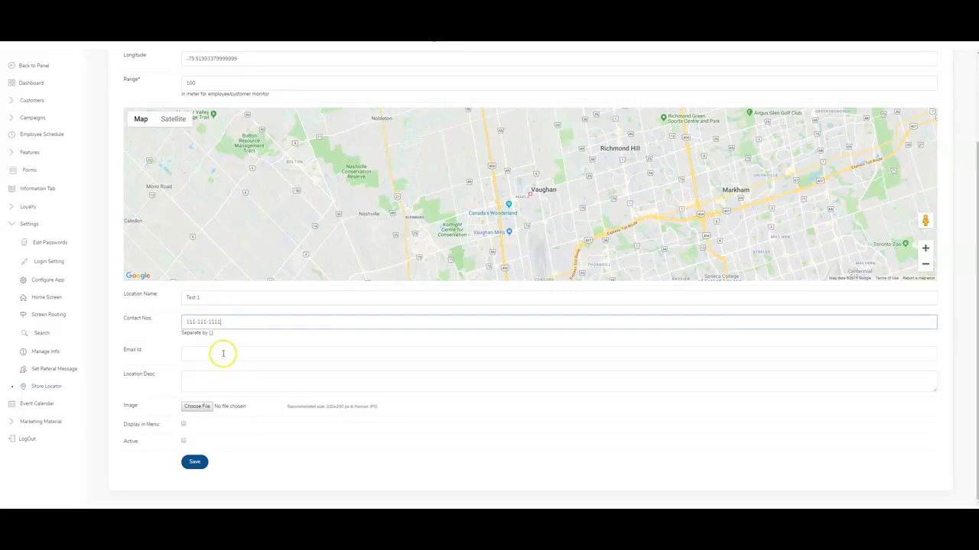
pyautogui.click(224, 348)
pyautogui.click(228, 385)
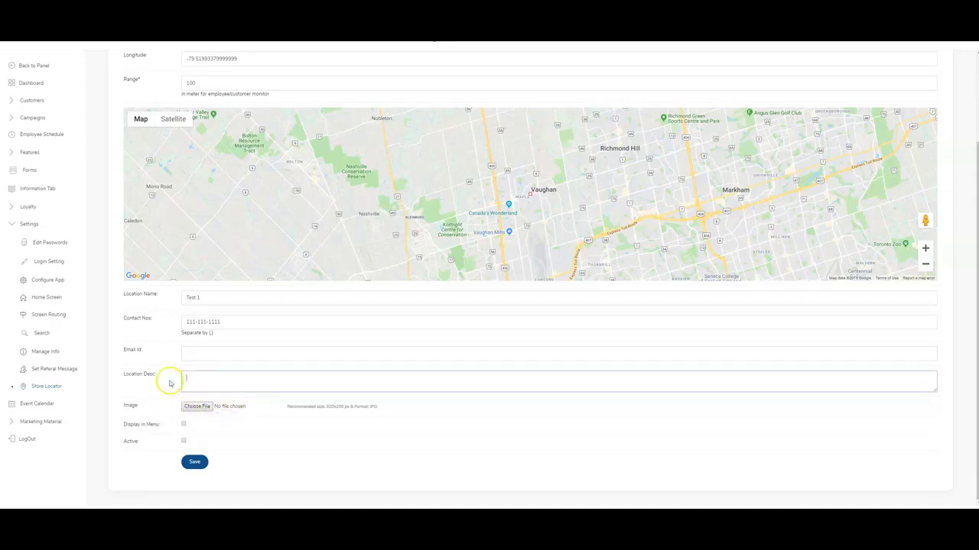
pyautogui.click(184, 426)
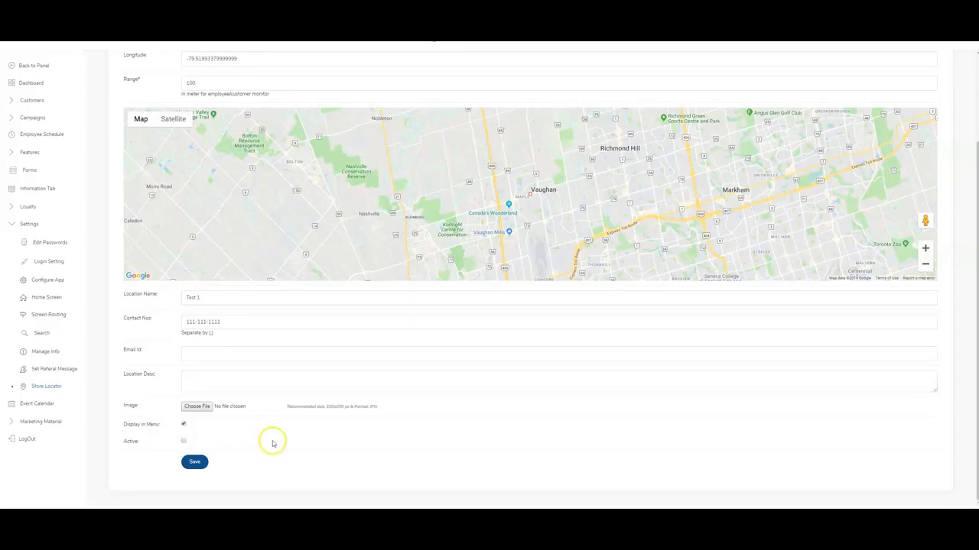
pyautogui.click(184, 441)
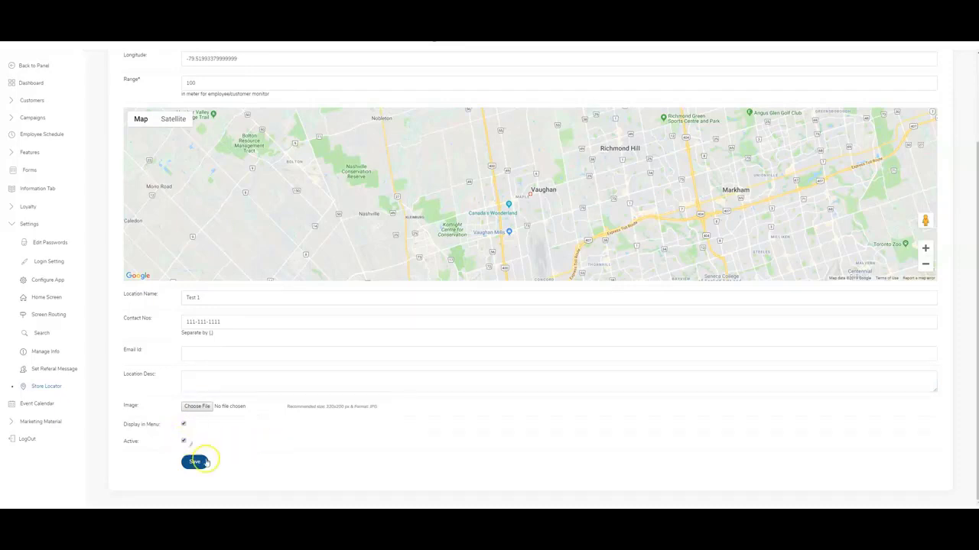
pyautogui.click(196, 464)
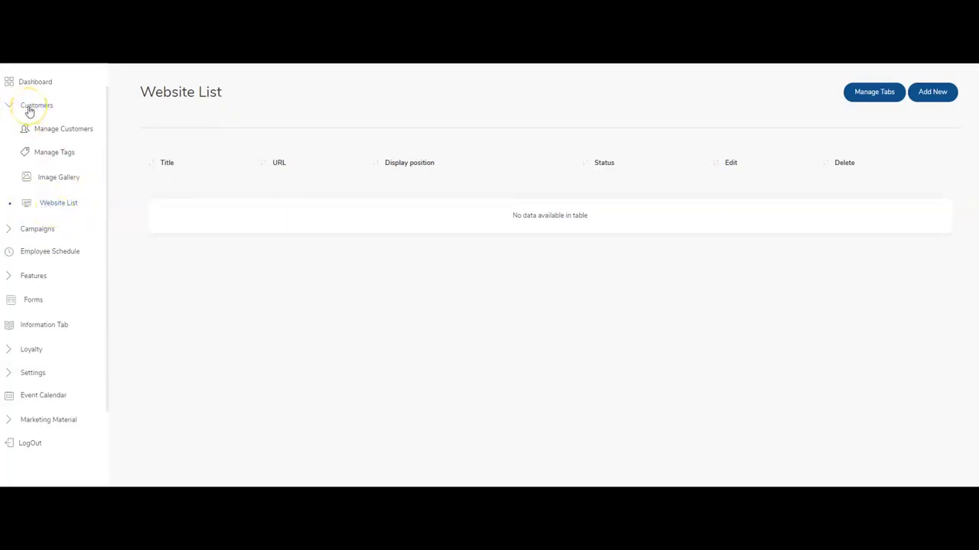
pyautogui.click(61, 208)
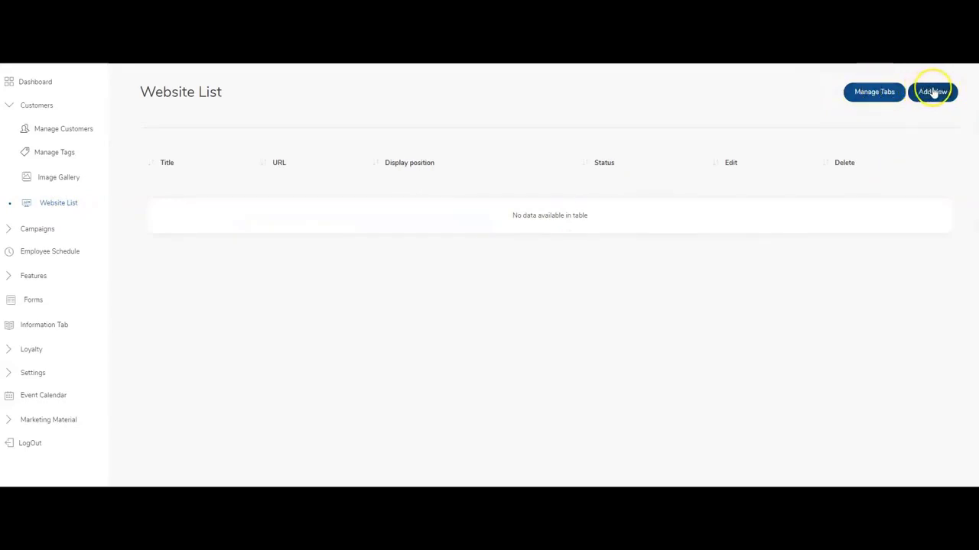
pyautogui.click(933, 92)
pyautogui.click(324, 180)
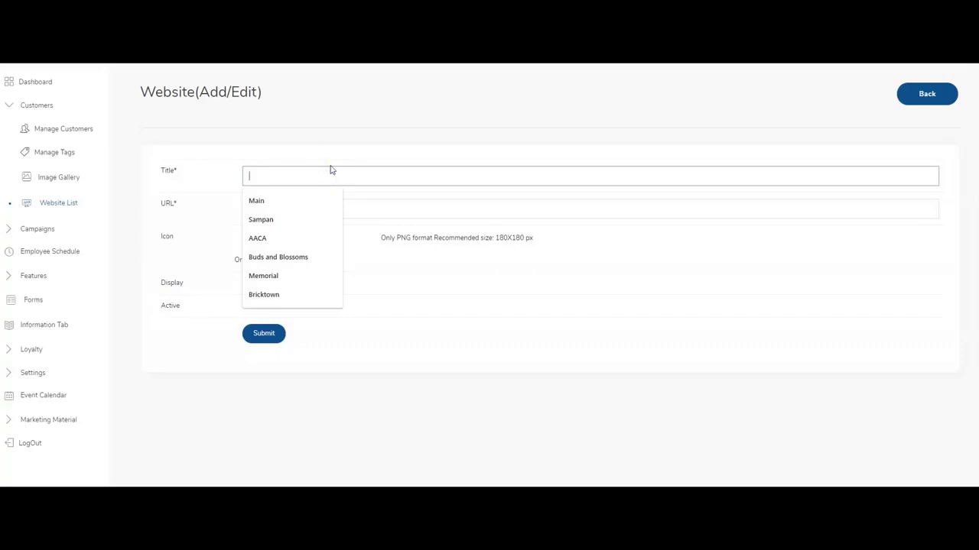
pyautogui.write('CNN')
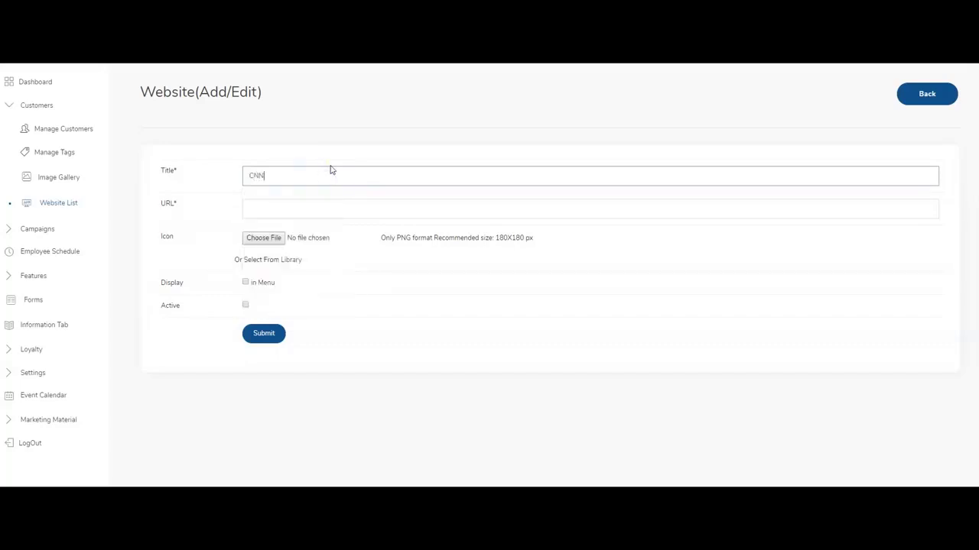
pyautogui.press('Tab')
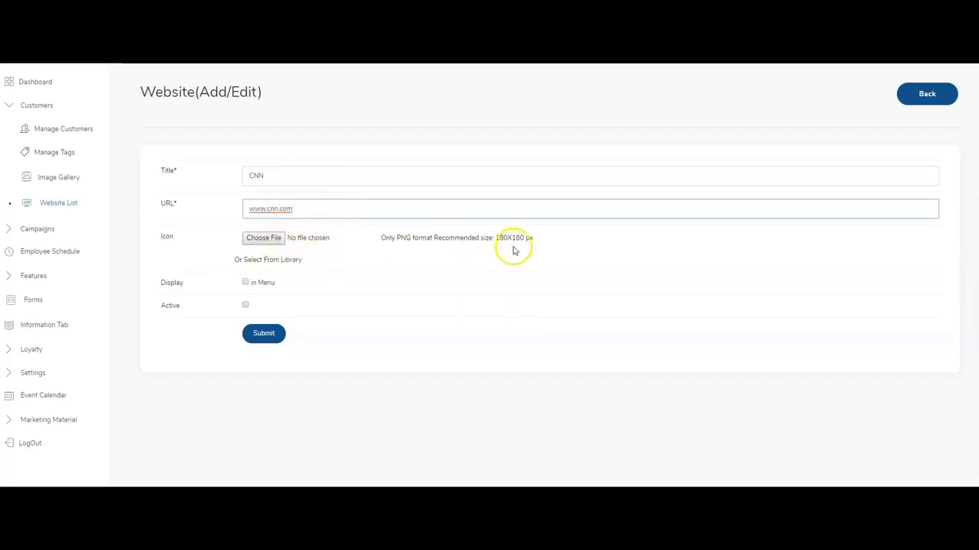
# Look through the icon library, mark the CNN entry Active, and submit it.
pyautogui.click(295, 260)
pyautogui.scroll(-2, 619, 323)
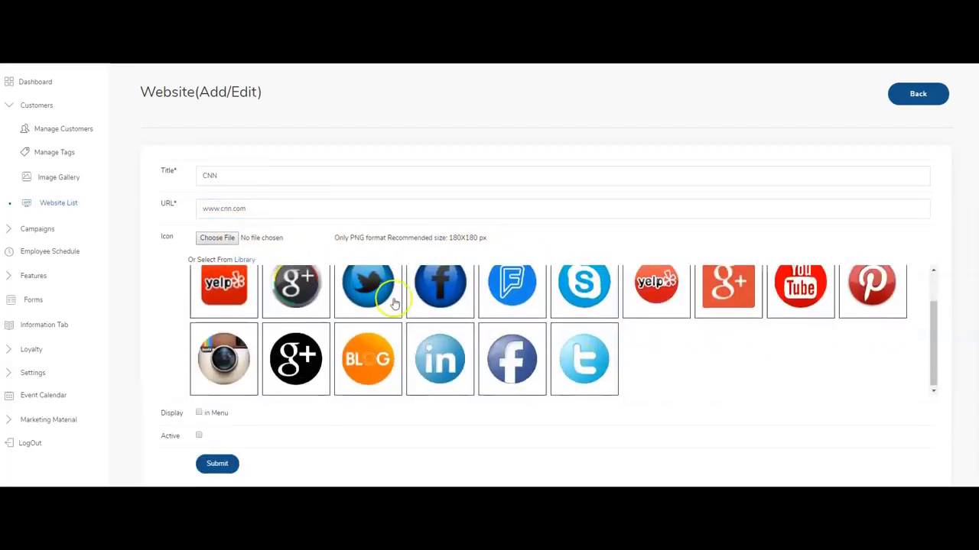
pyautogui.scroll(2, 393, 306)
pyautogui.click(252, 260)
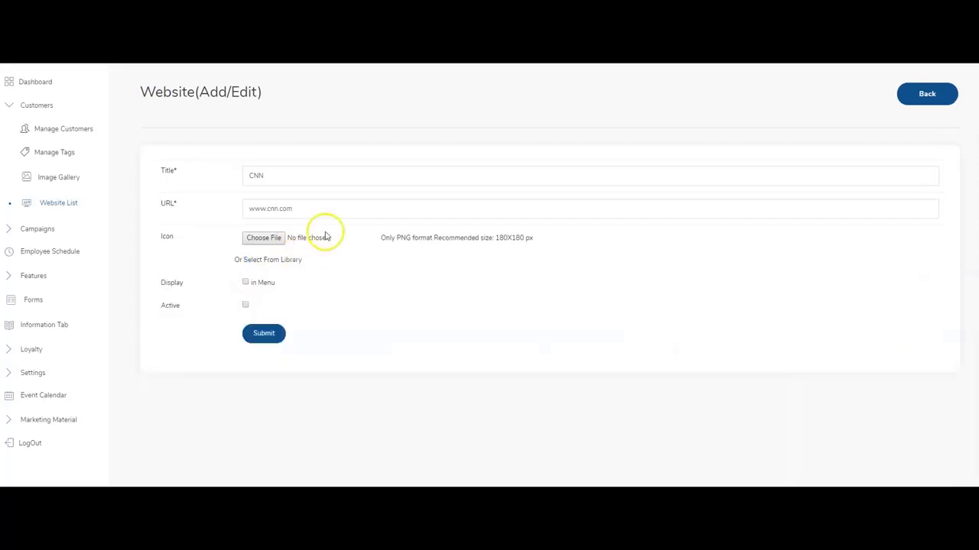
pyautogui.click(245, 306)
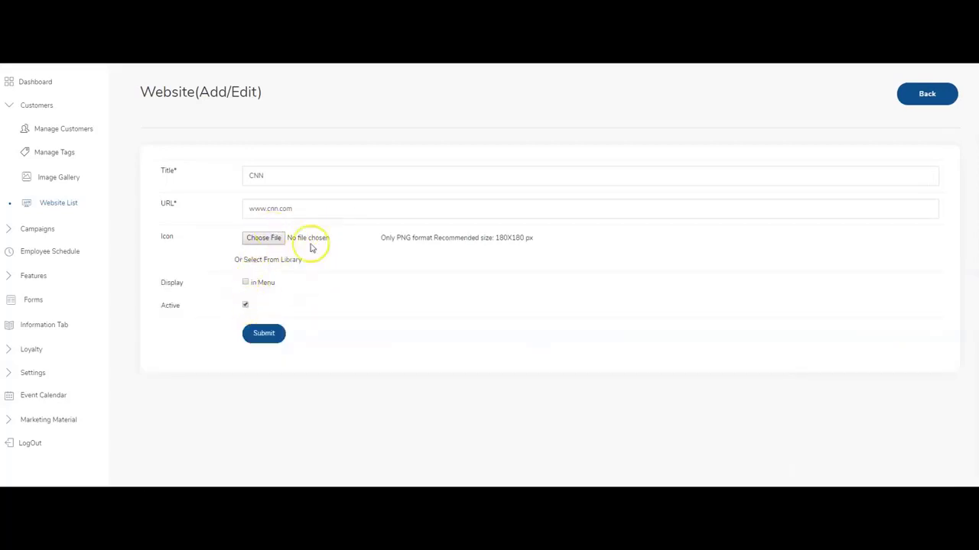
pyautogui.click(264, 334)
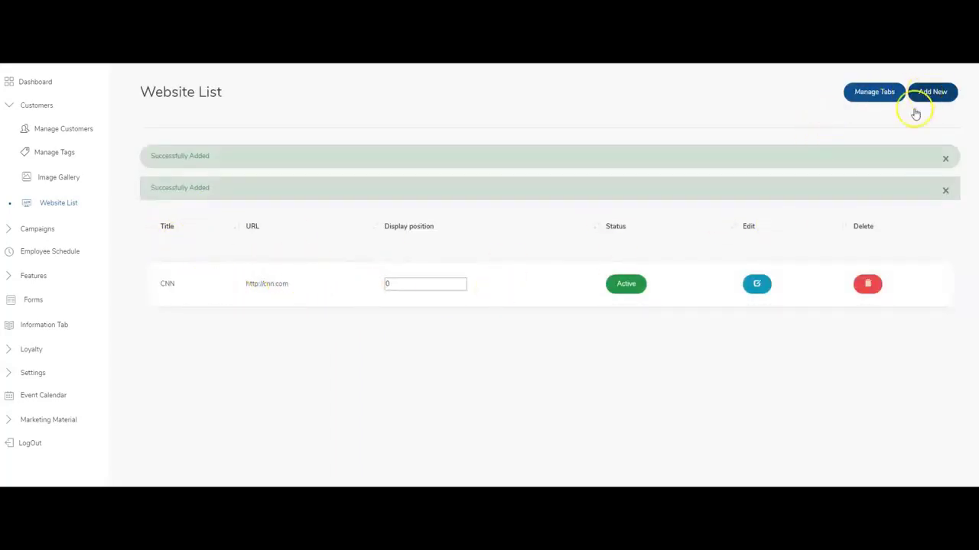
pyautogui.click(933, 91)
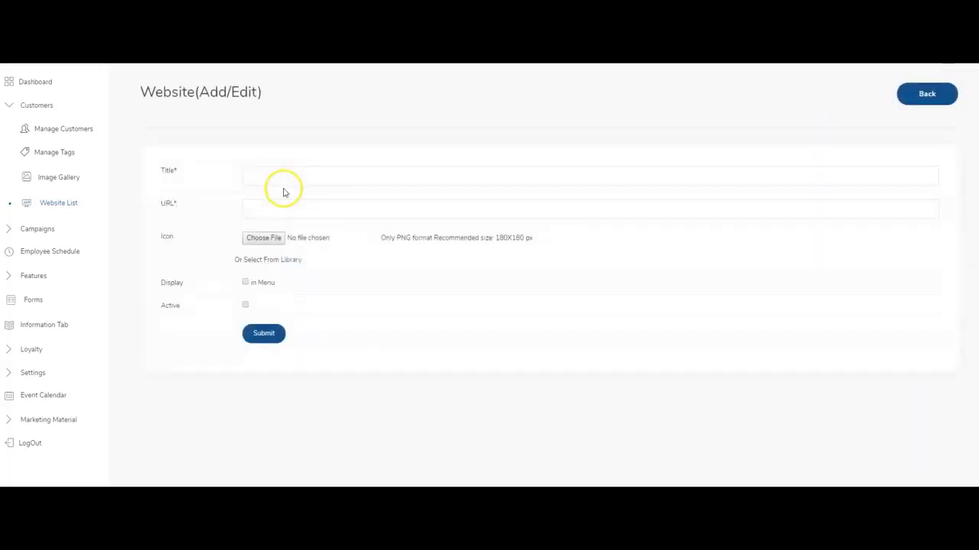
pyautogui.click(286, 176)
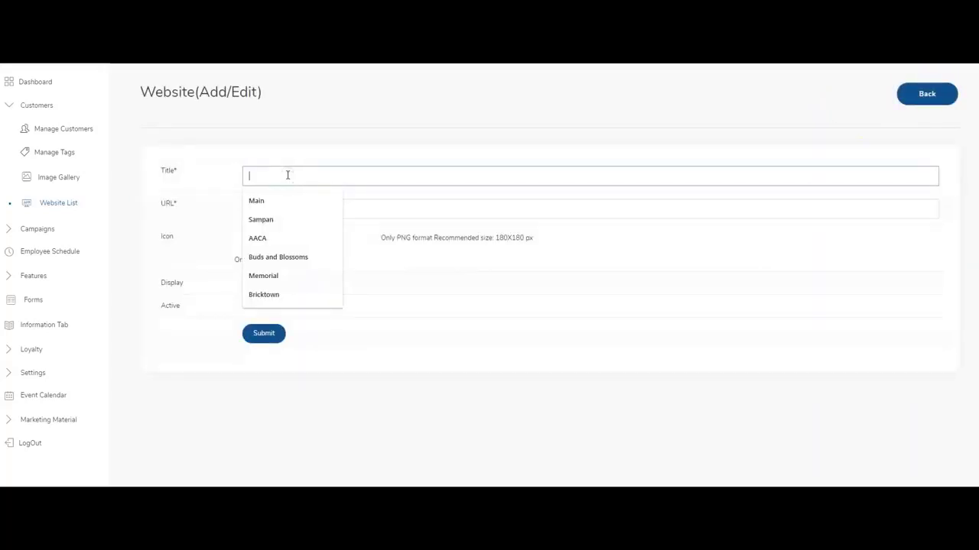
pyautogui.press('Escape')
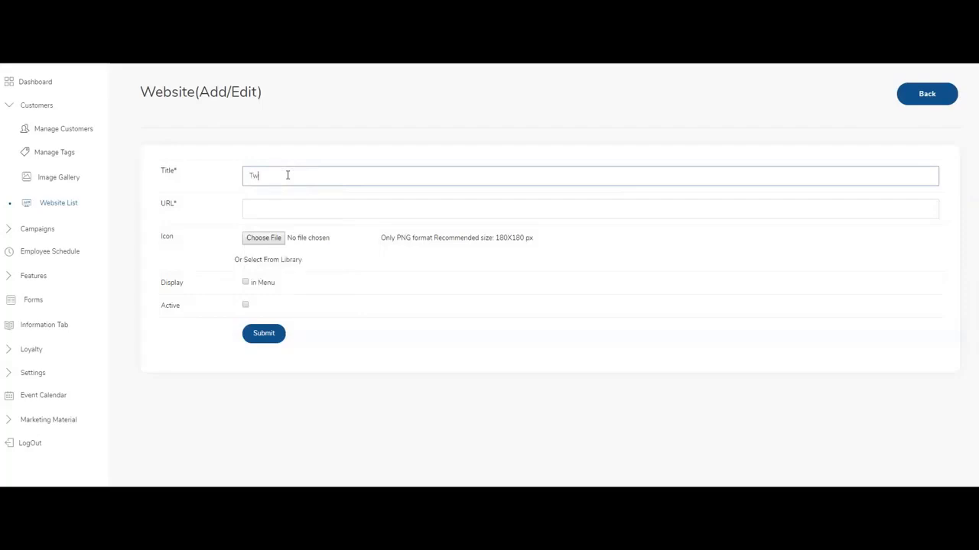
pyautogui.write('Twitter')
pyautogui.press('Tab')
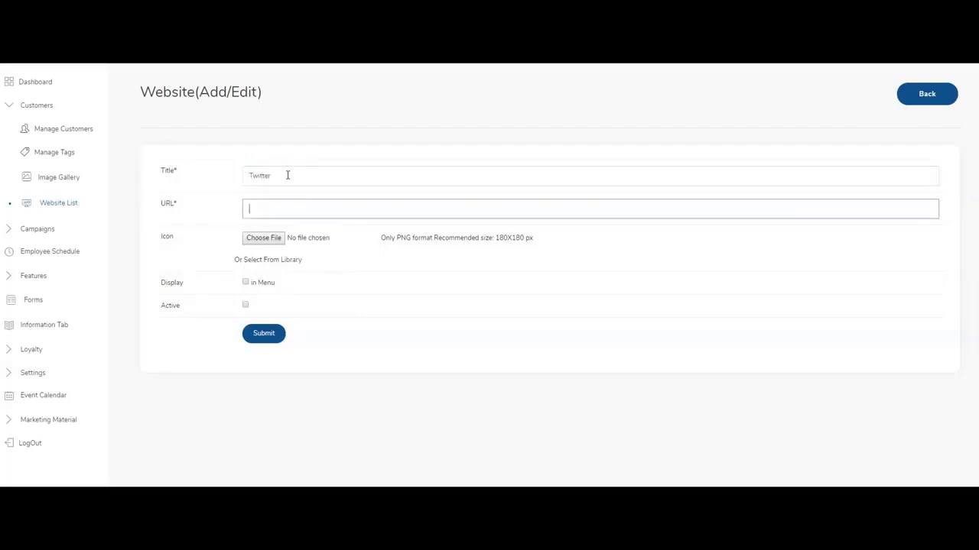
pyautogui.write('www.twitter')
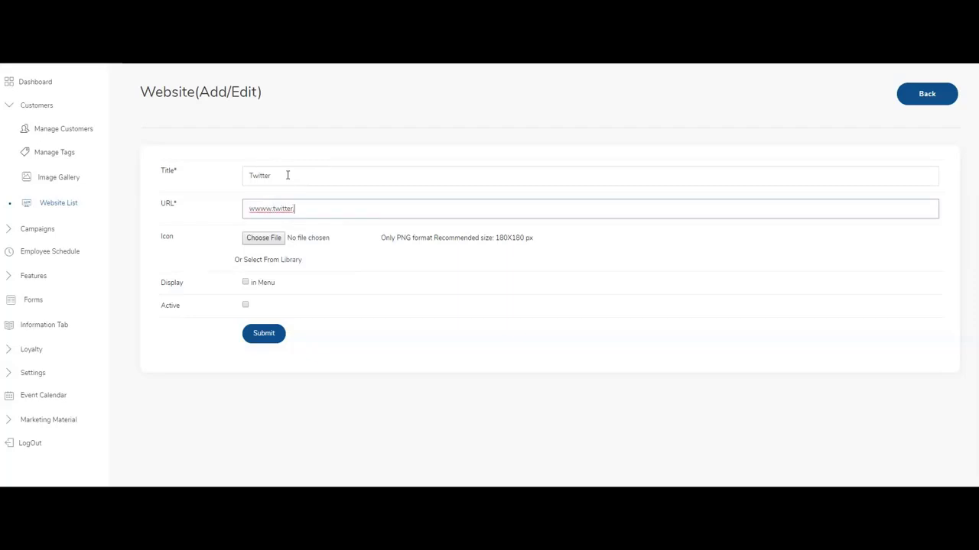
pyautogui.write('.com')
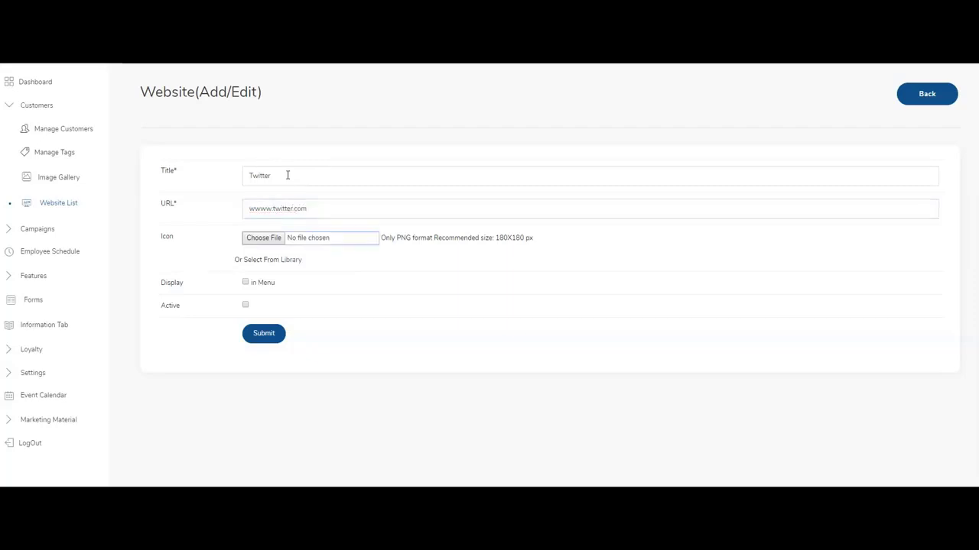
# Mark the Twitter entry Active, give it the Twitter library icon, and submit it.
pyautogui.click(246, 306)
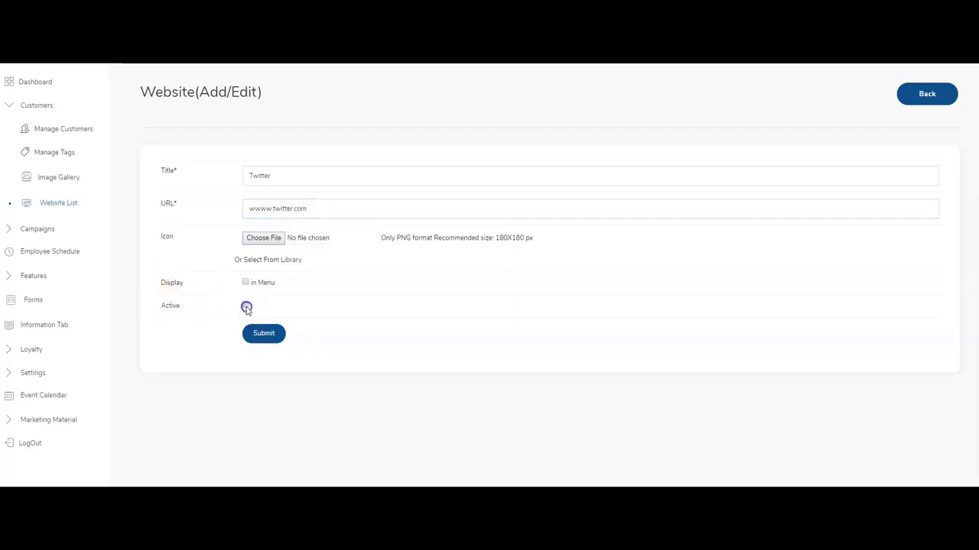
pyautogui.click(291, 261)
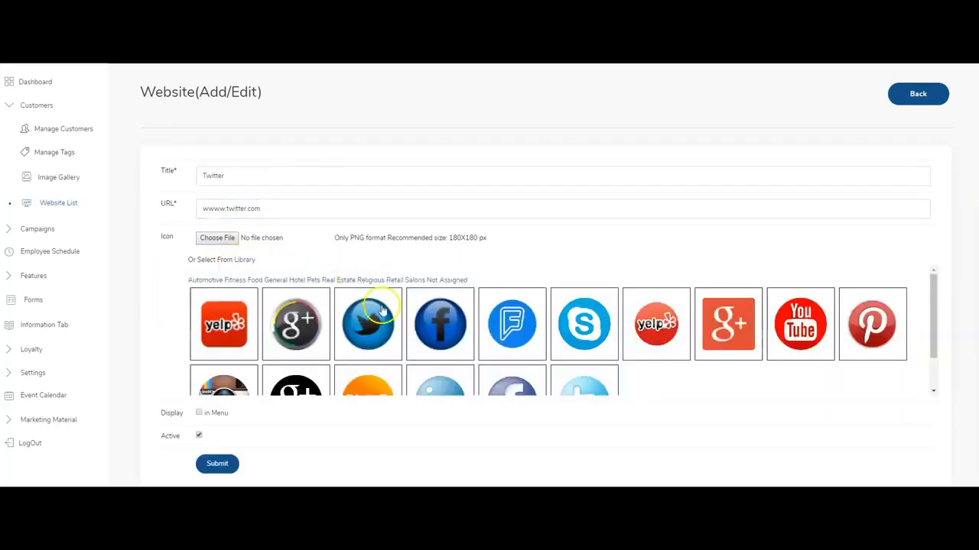
pyautogui.click(371, 329)
pyautogui.click(222, 467)
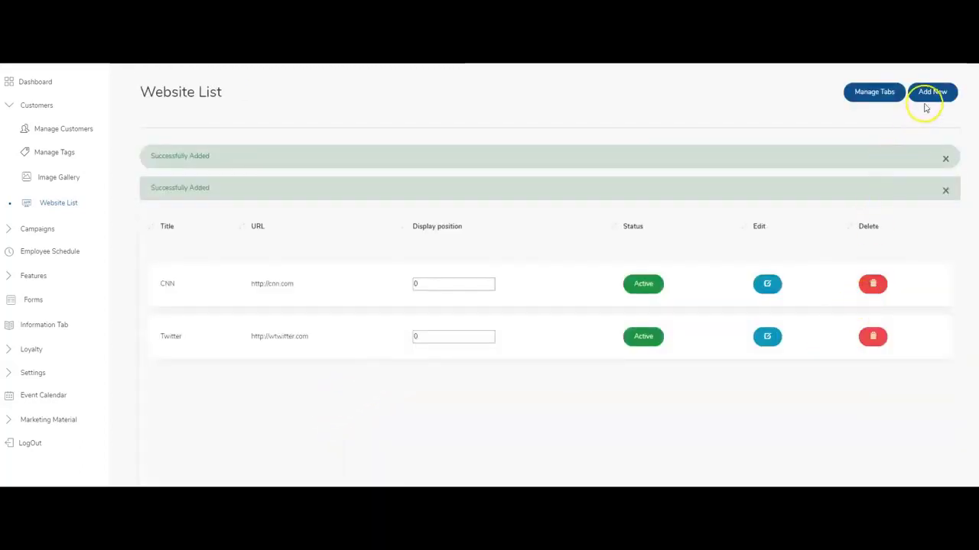
pyautogui.click(930, 94)
pyautogui.click(263, 176)
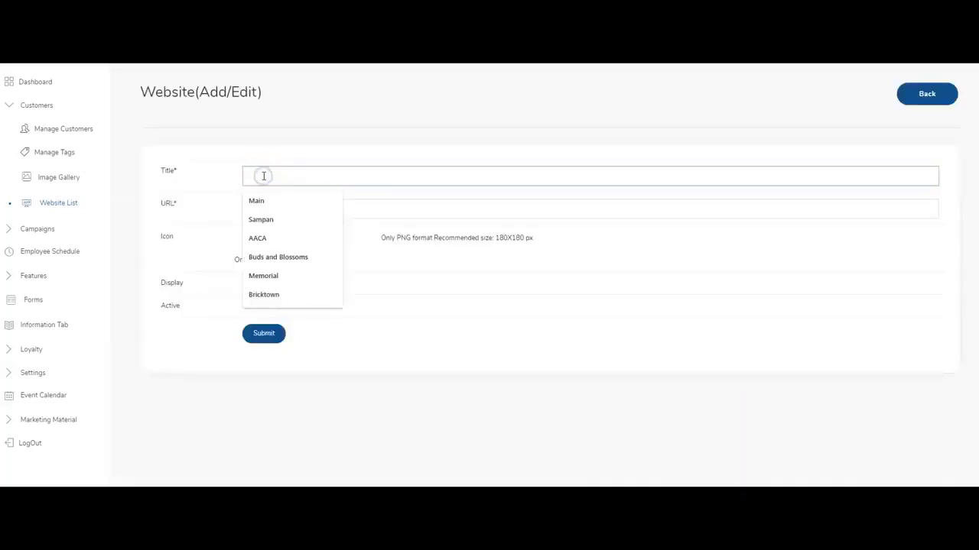
pyautogui.write('Facebook')
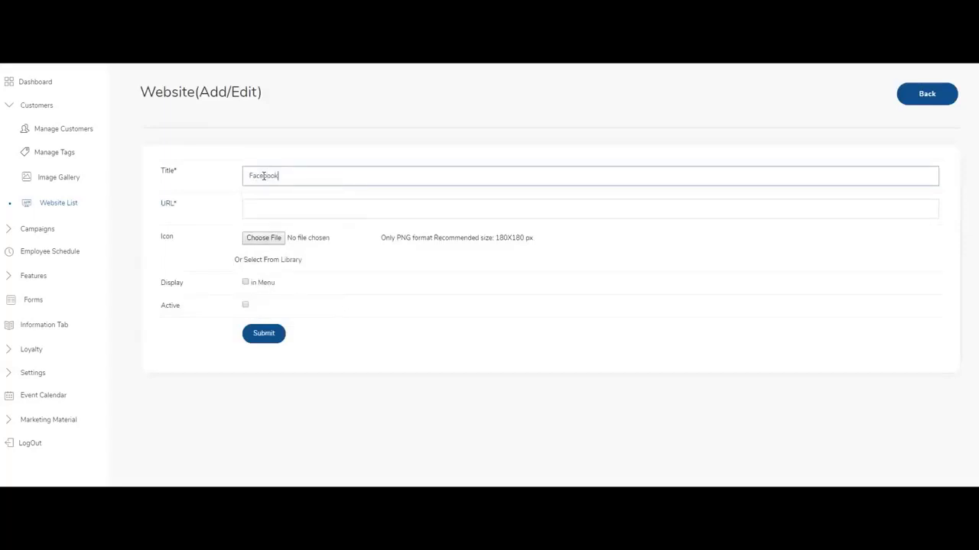
pyautogui.press('Tab')
pyautogui.write('w')
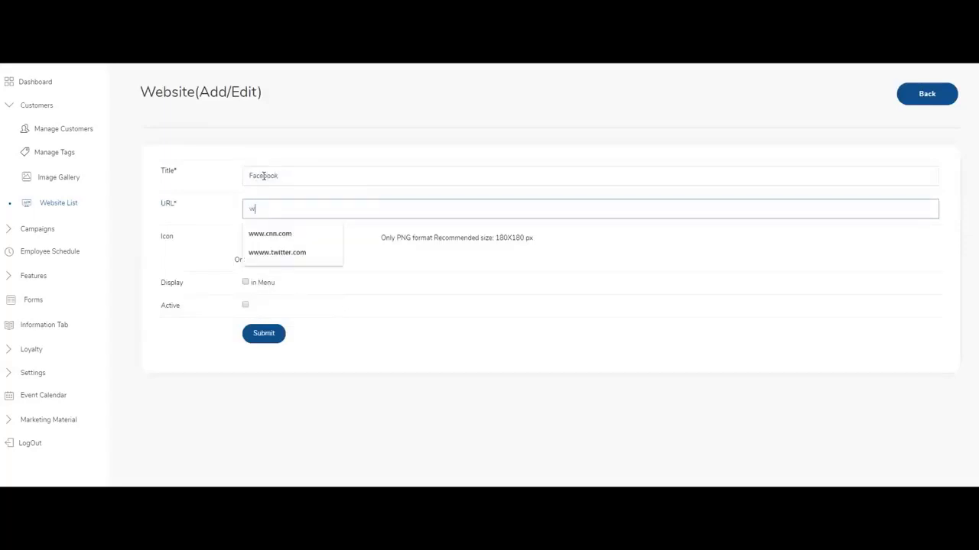
pyautogui.write('ww.facebook.com')
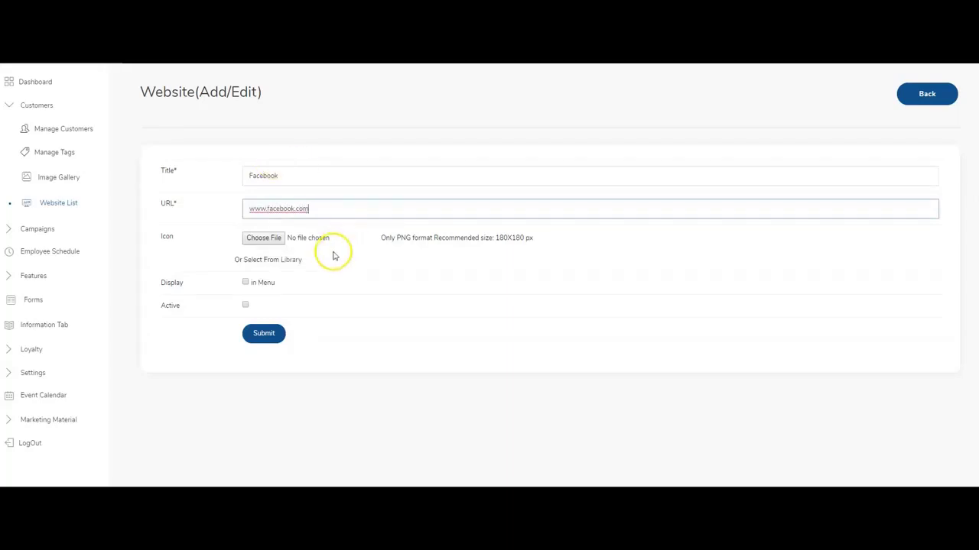
pyautogui.click(292, 259)
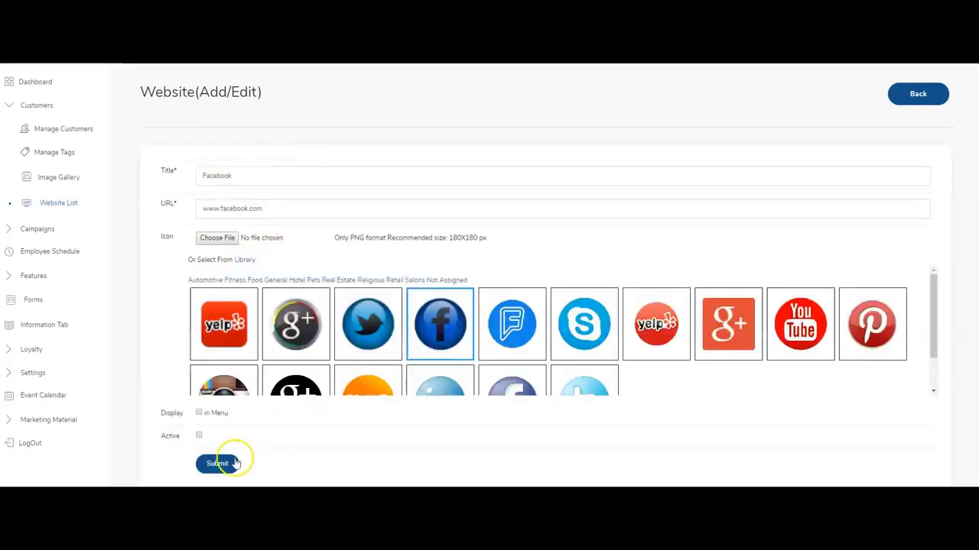
pyautogui.click(199, 435)
pyautogui.click(216, 464)
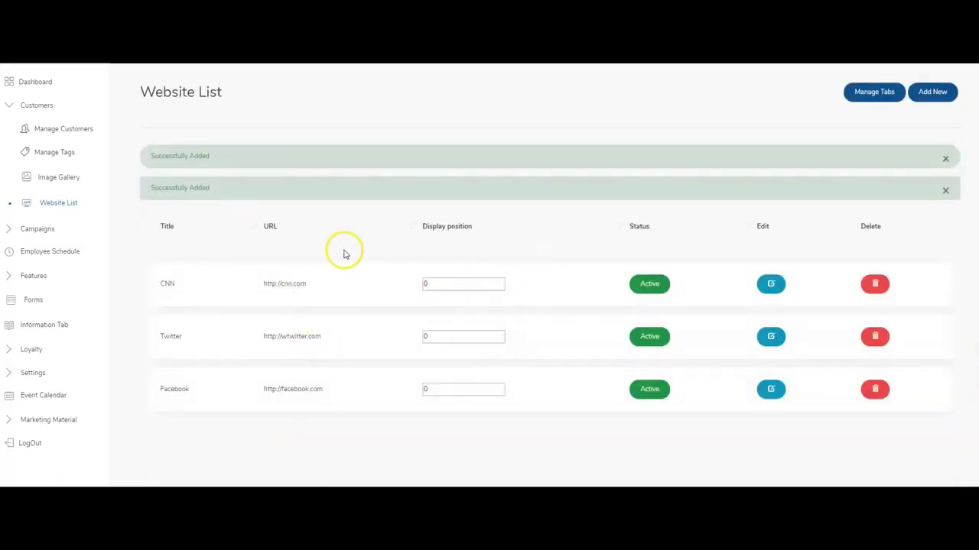
pyautogui.click(64, 203)
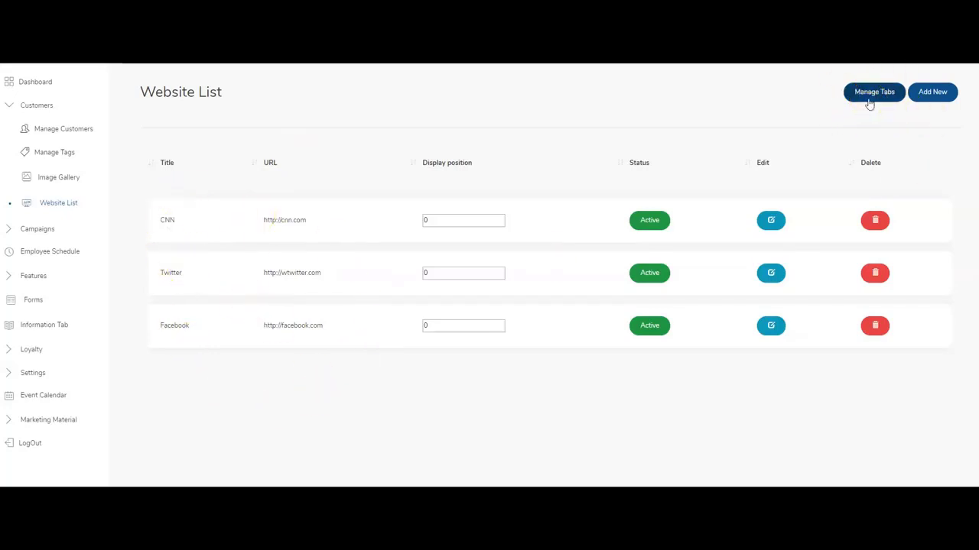
# Create a Social Media web-list tab containing Twitter and Facebook.
pyautogui.click(870, 96)
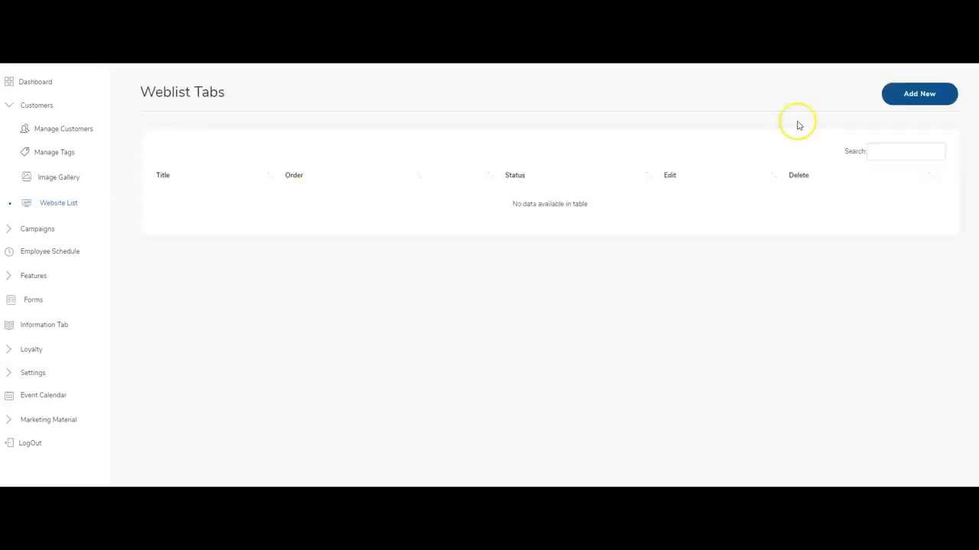
pyautogui.click(918, 94)
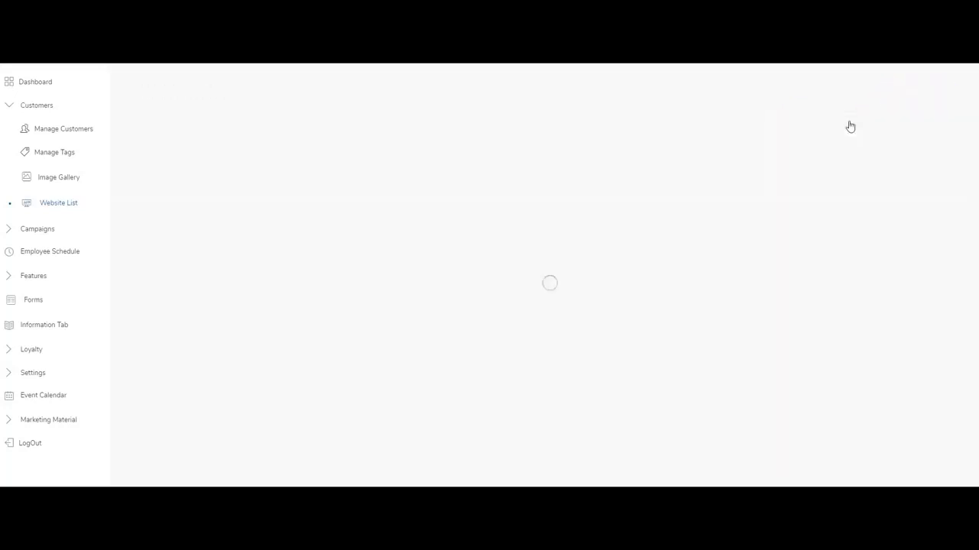
pyautogui.click(413, 157)
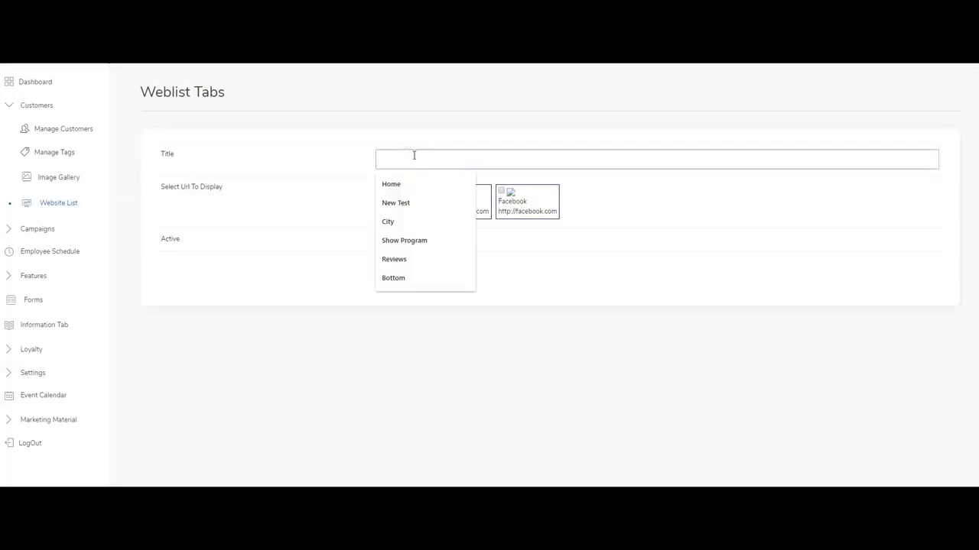
pyautogui.write('Social Media')
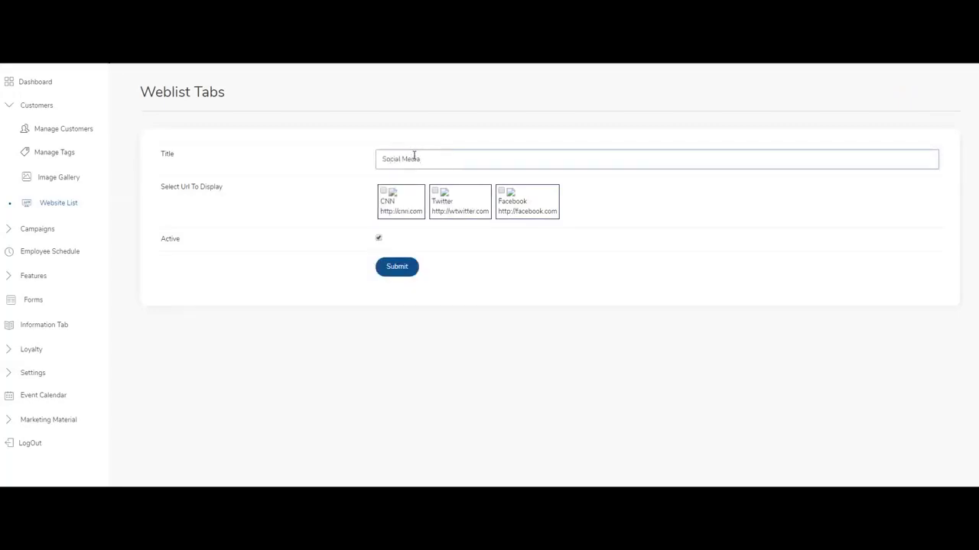
pyautogui.click(435, 192)
pyautogui.click(501, 191)
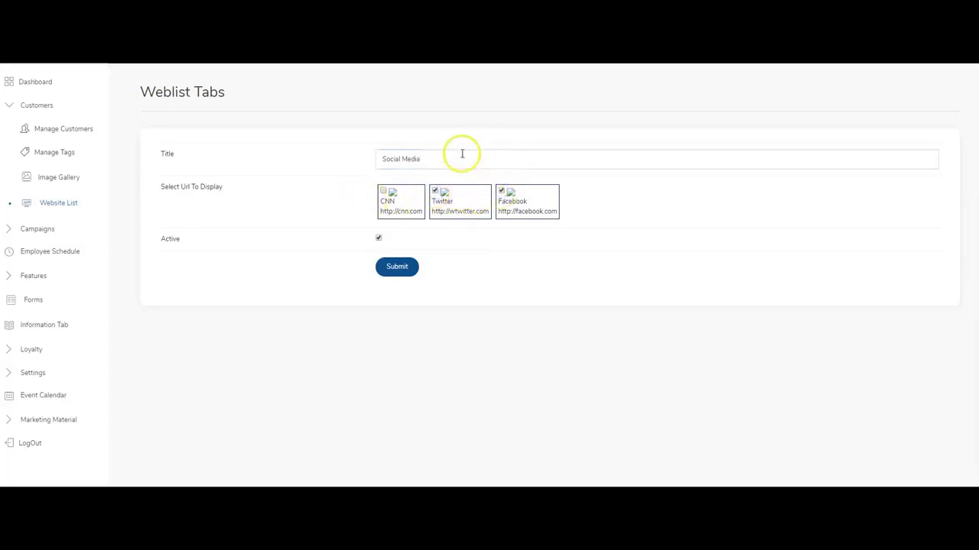
pyautogui.click(406, 274)
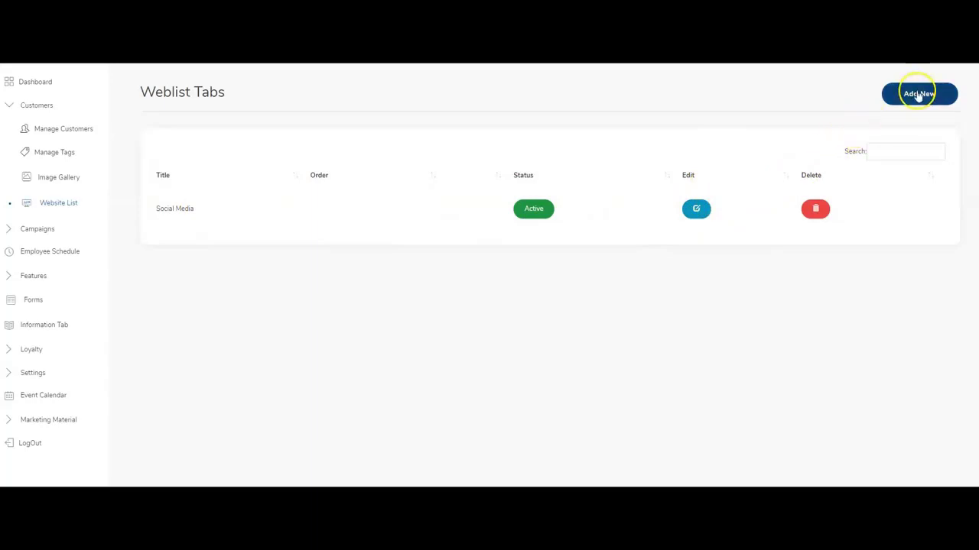
# Reopen the Social Media tab and save it again.
pyautogui.click(694, 211)
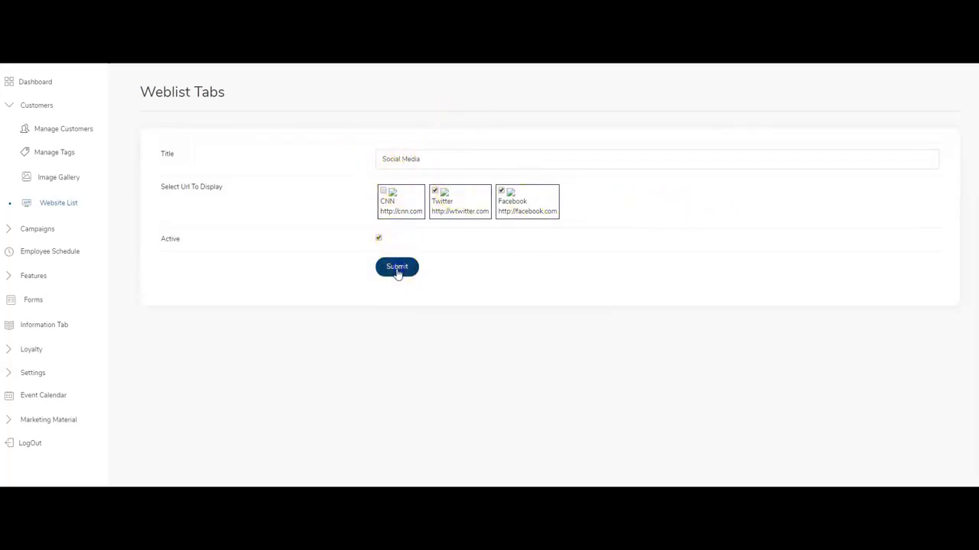
pyautogui.click(397, 269)
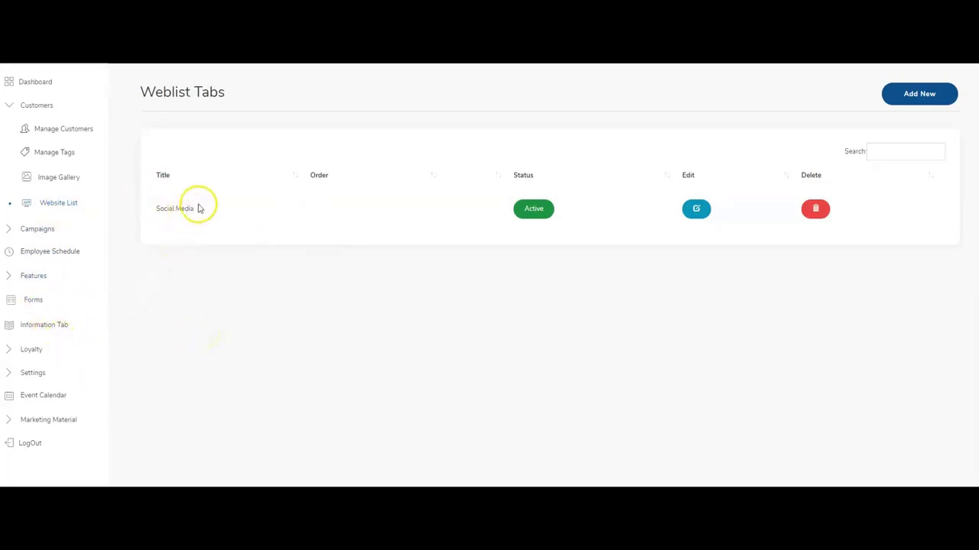
pyautogui.click(34, 374)
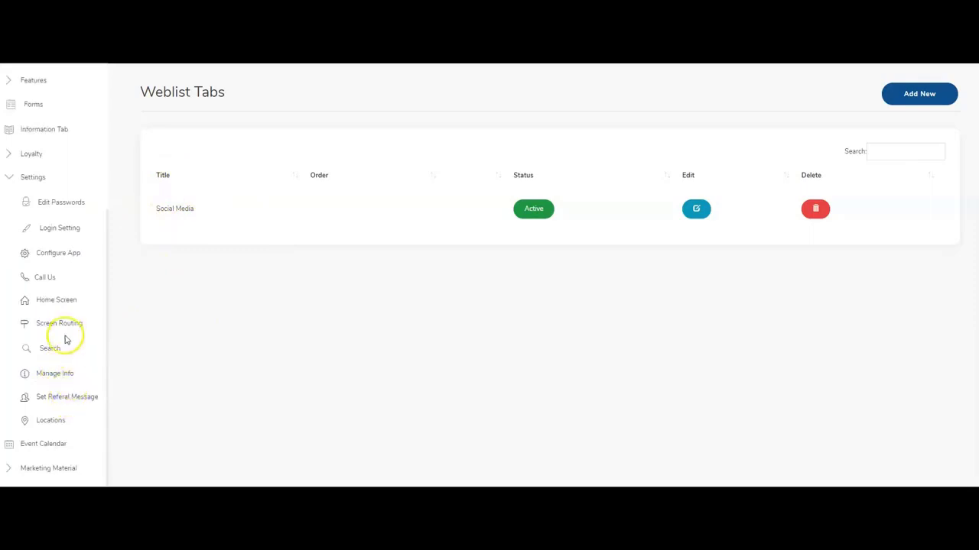
# Go to Settings > Home Screen > Assign/Change Functions.
pyautogui.click(50, 300)
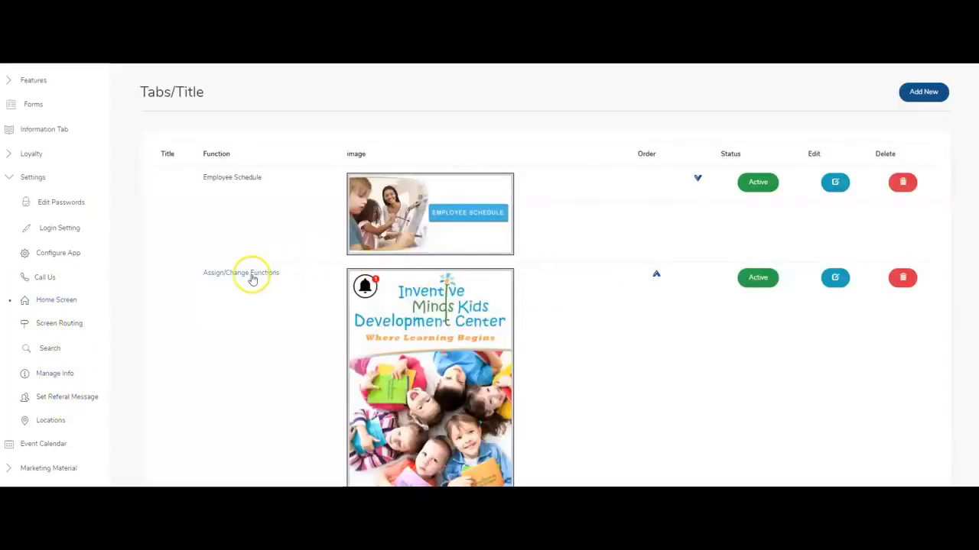
pyautogui.click(250, 275)
pyautogui.scroll(-2, 622, 317)
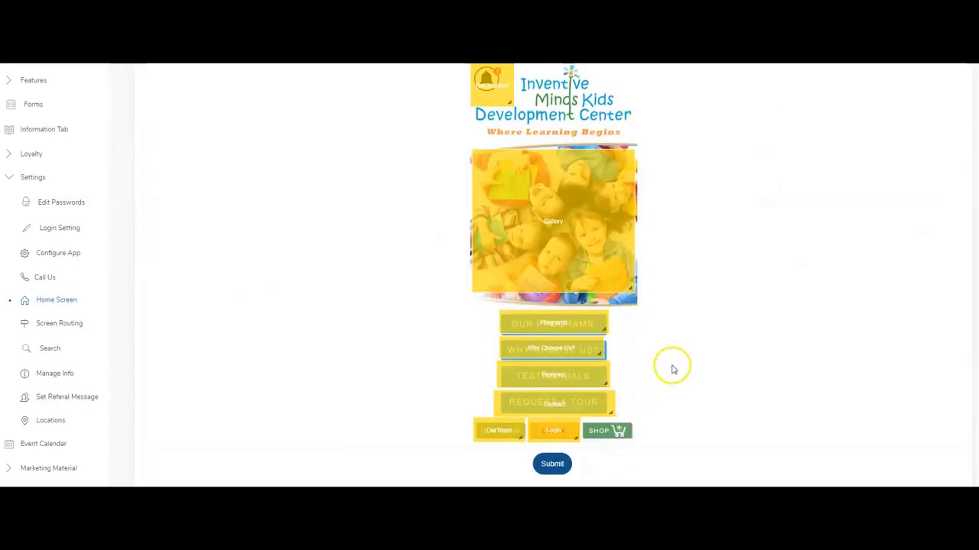
pyautogui.scroll(3, 561, 330)
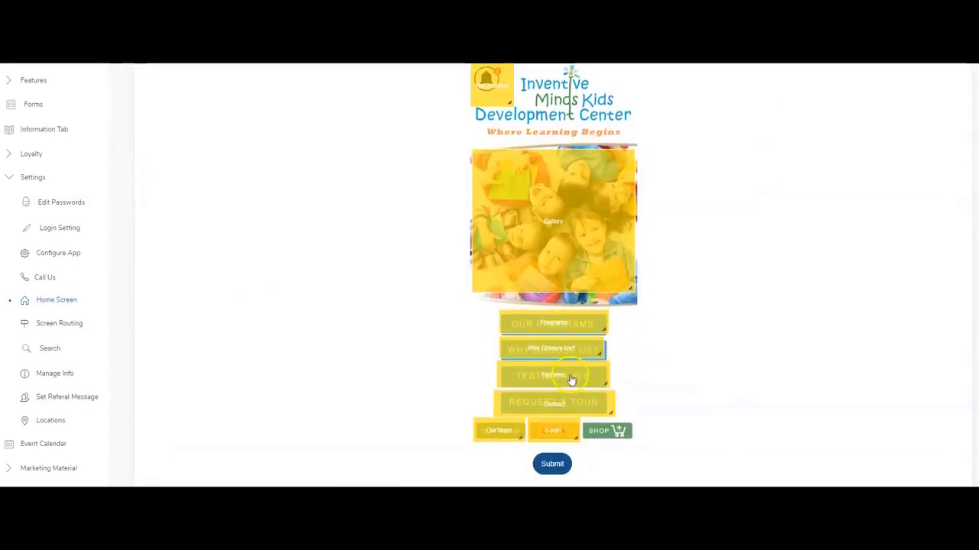
# Stretch a placeholder over the logo and link it to the Social Media website list.
pyautogui.moveTo(568, 190); pyautogui.dragTo(582, 172)
pyautogui.doubleClick(581, 173)
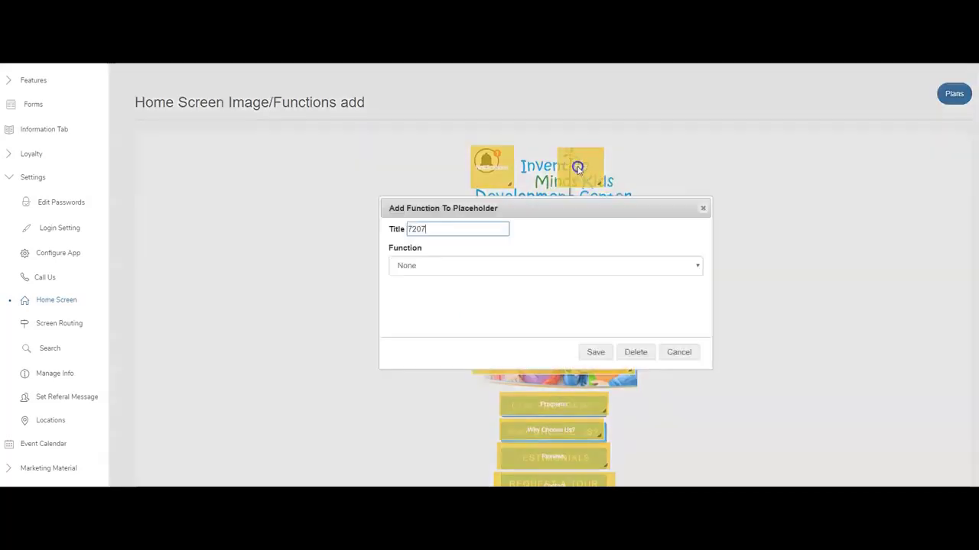
pyautogui.click(467, 268)
pyautogui.scroll(-1, 427, 363)
pyautogui.click(417, 459)
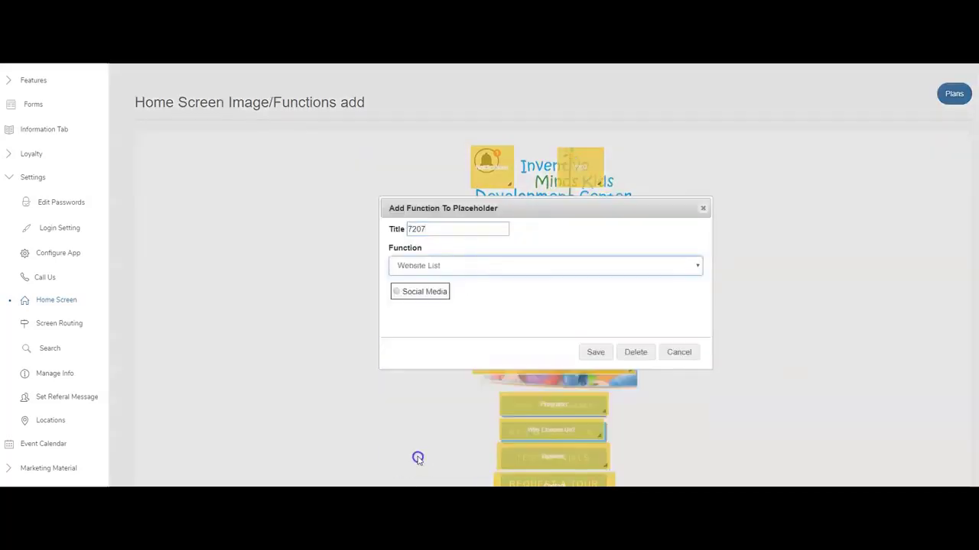
pyautogui.click(397, 291)
pyautogui.click(591, 356)
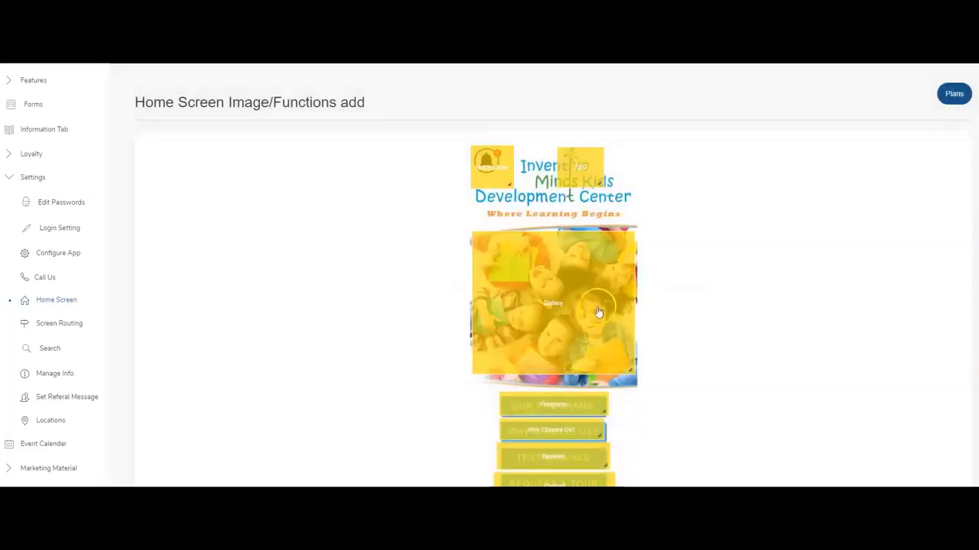
# Switch the top-right placeholder's function to Website, then remove that placeholder.
pyautogui.click(582, 177)
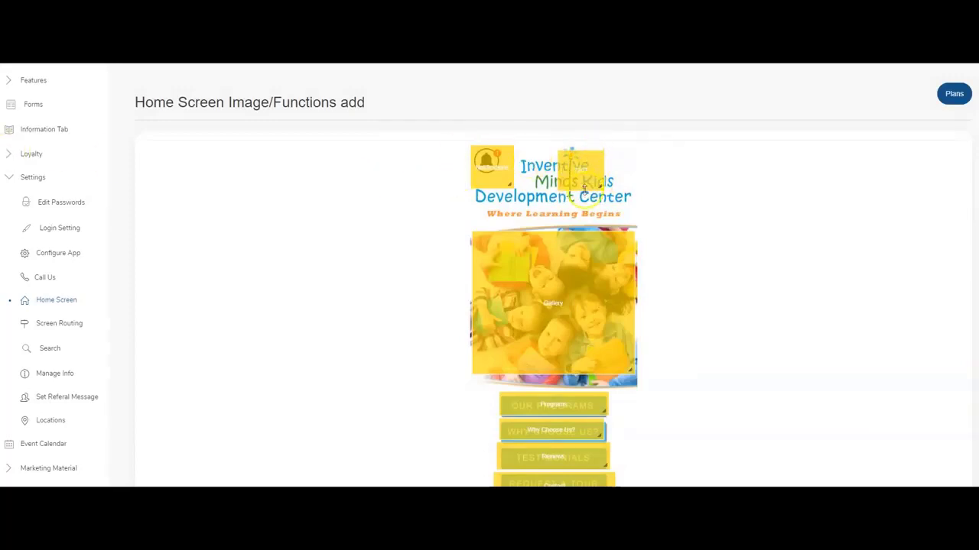
pyautogui.click(650, 182)
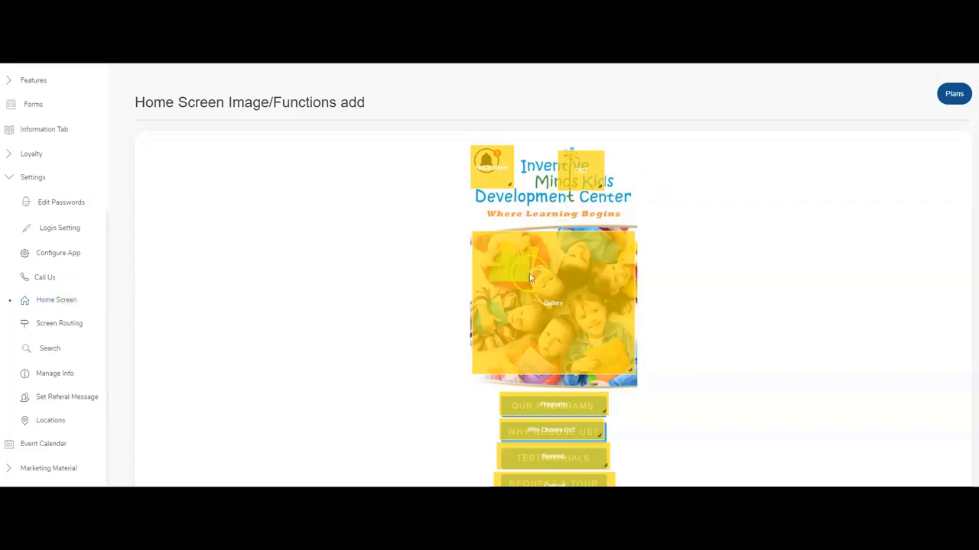
pyautogui.click(571, 182)
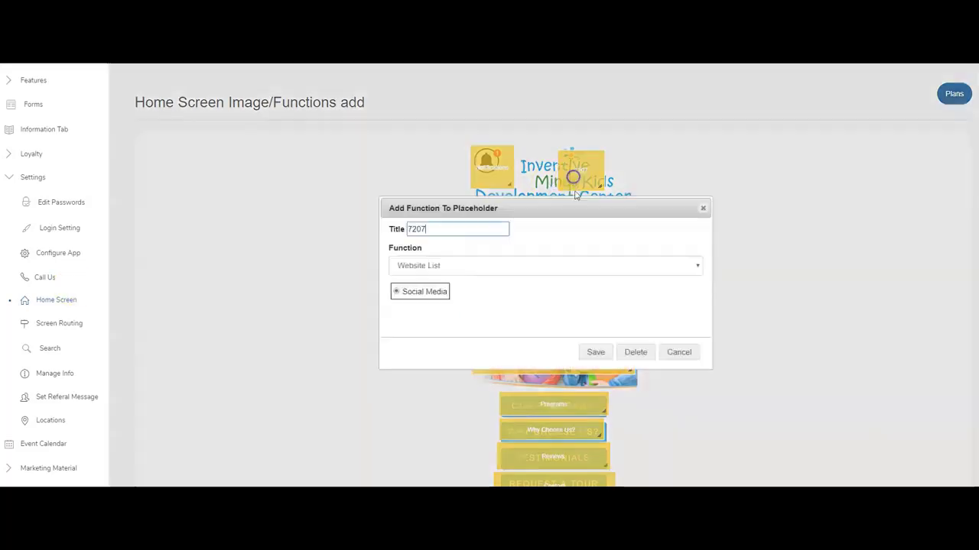
pyautogui.click(459, 266)
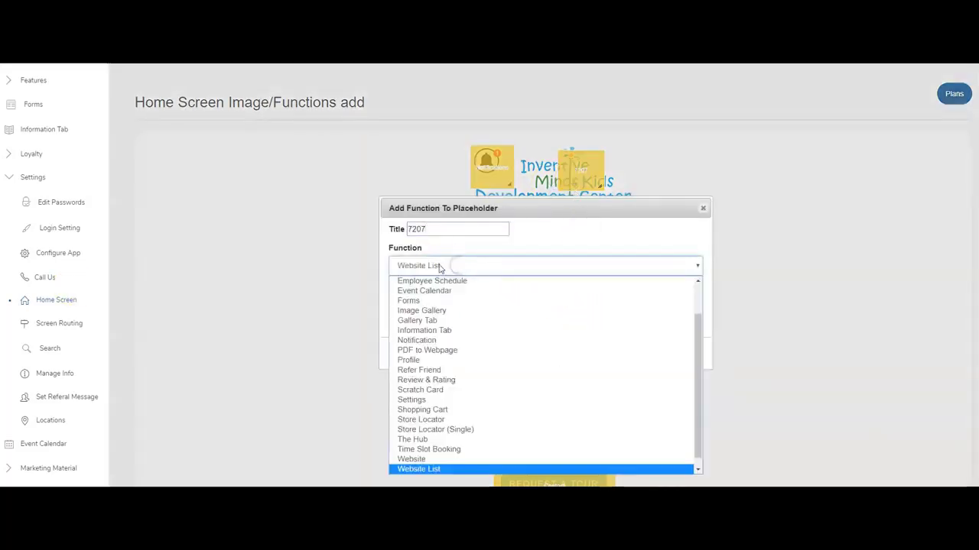
pyautogui.click(702, 209)
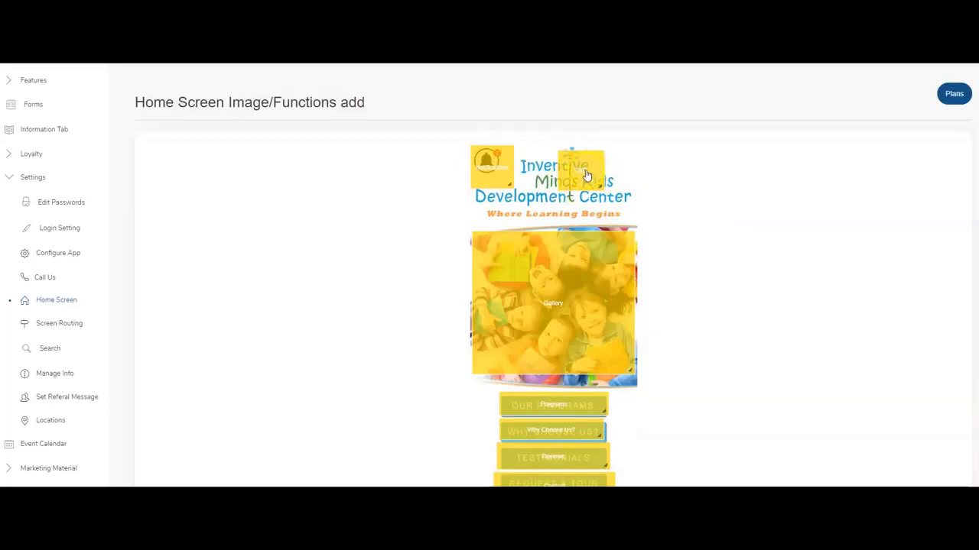
pyautogui.click(587, 176)
pyautogui.click(419, 267)
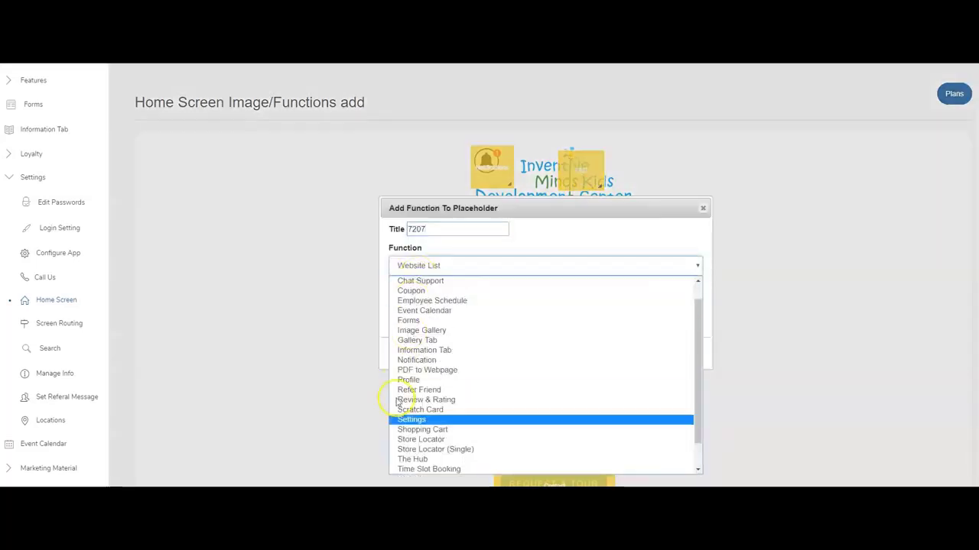
pyautogui.click(432, 450)
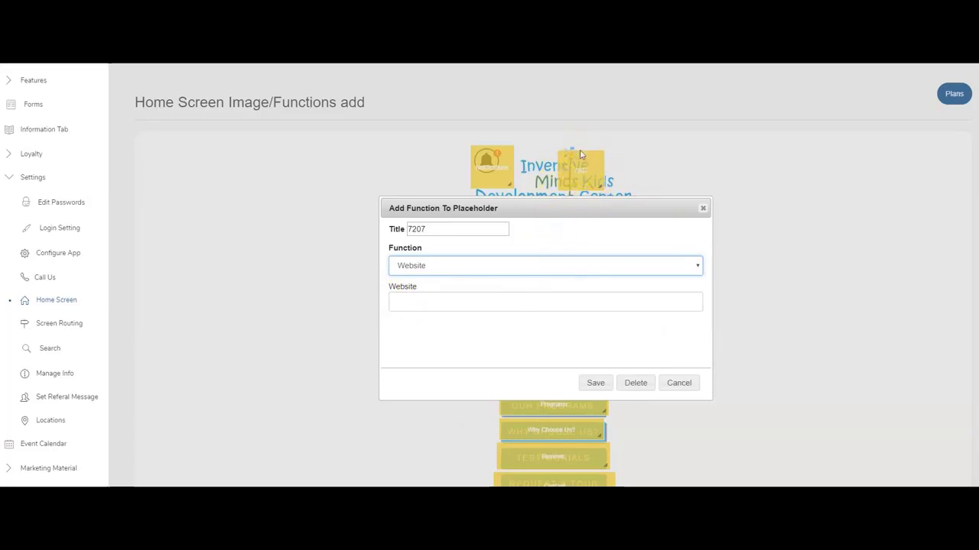
pyautogui.click(633, 383)
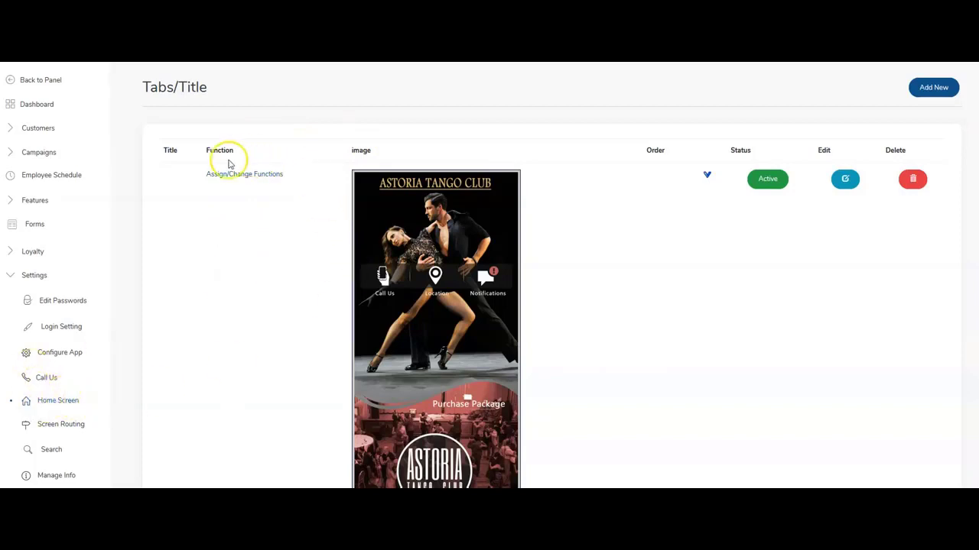
# Create the Demo Plan with annual validity and a membership fee of 197.
pyautogui.click(235, 177)
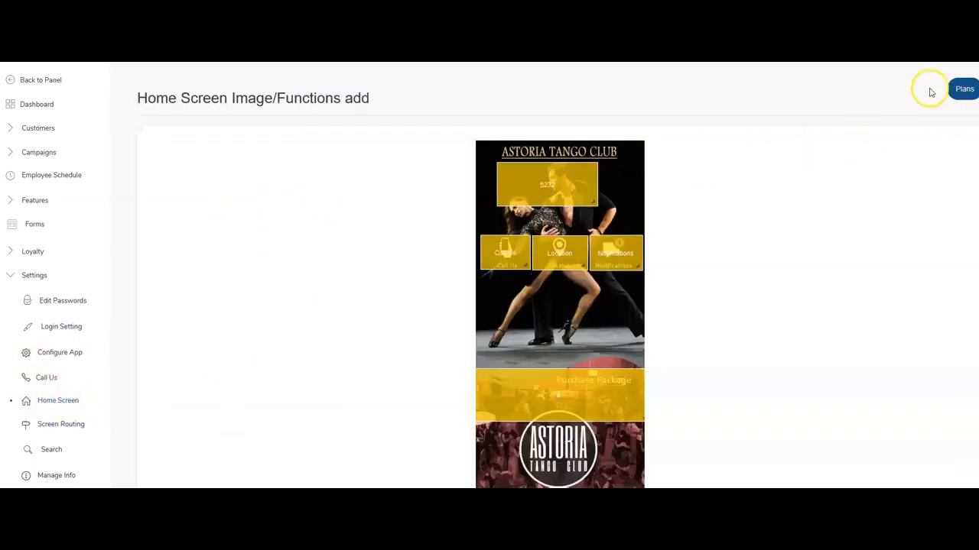
pyautogui.click(964, 91)
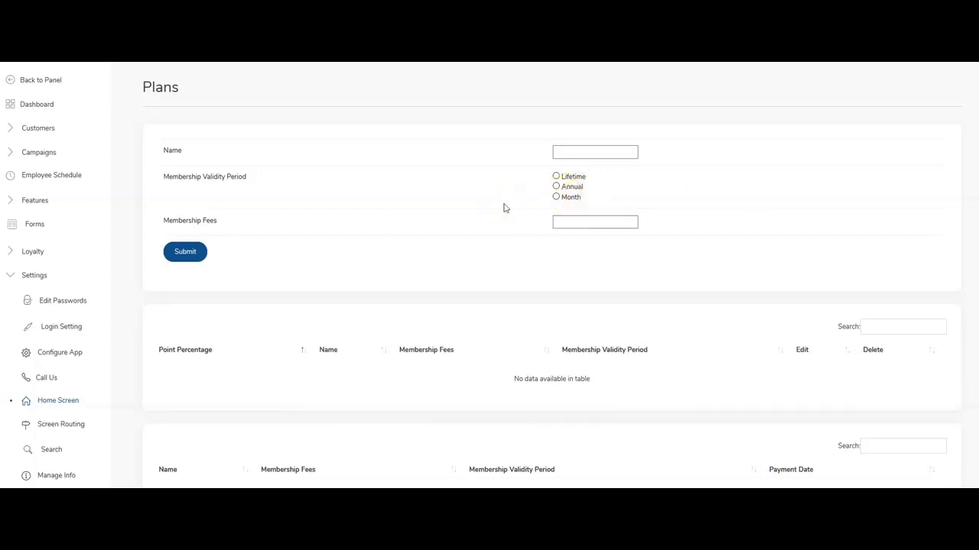
pyautogui.click(586, 150)
pyautogui.click(568, 153)
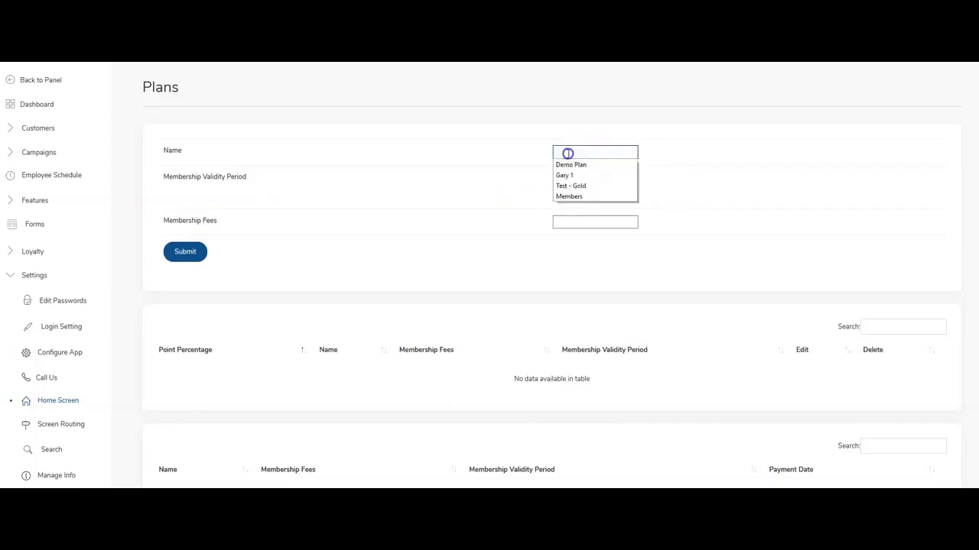
pyautogui.click(570, 164)
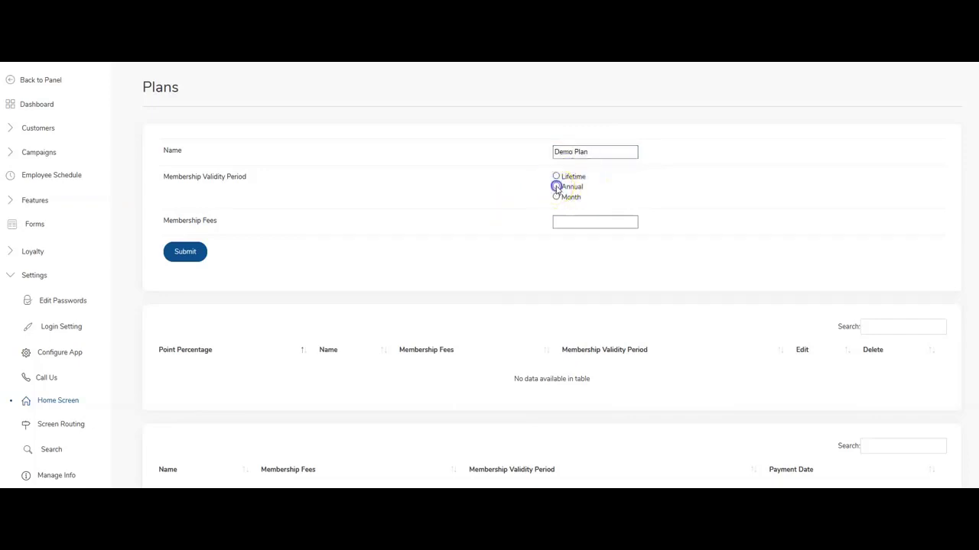
pyautogui.click(556, 188)
pyautogui.click(570, 222)
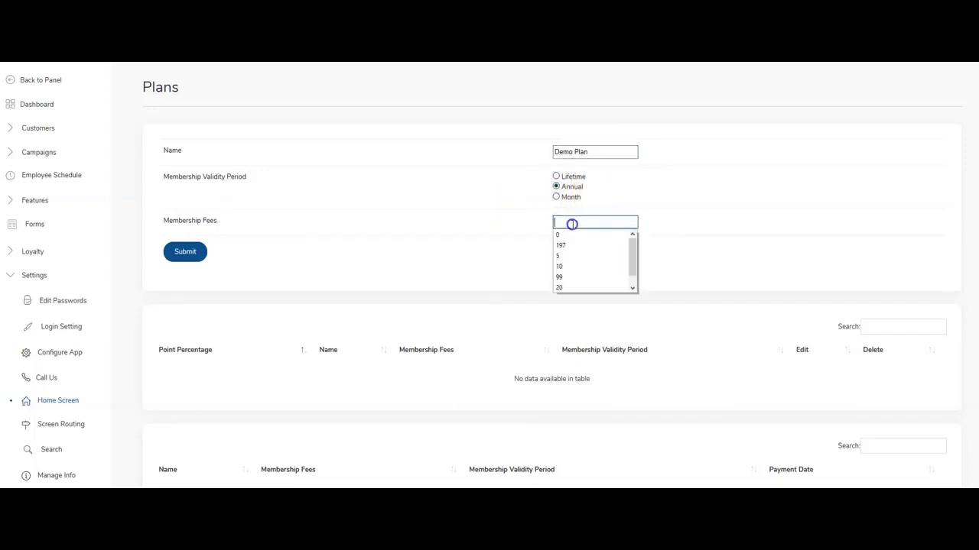
pyautogui.click(562, 245)
pyautogui.click(185, 257)
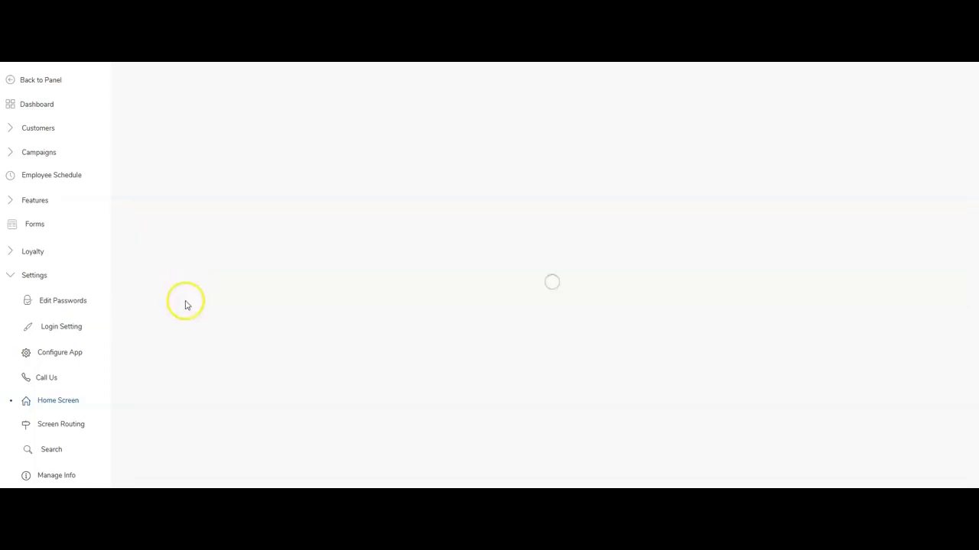
# Add a second plan named Members with a monthly fee of 20.
pyautogui.click(593, 151)
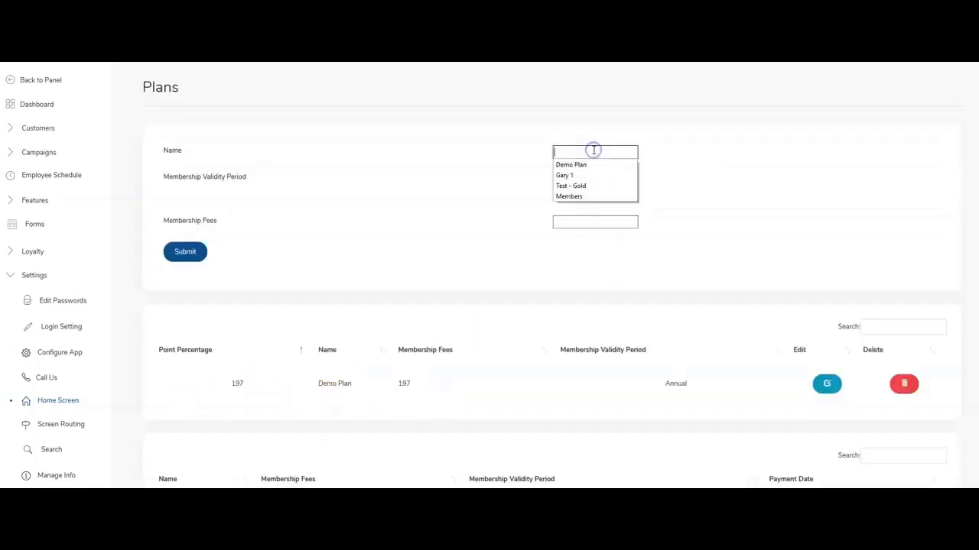
pyautogui.click(590, 197)
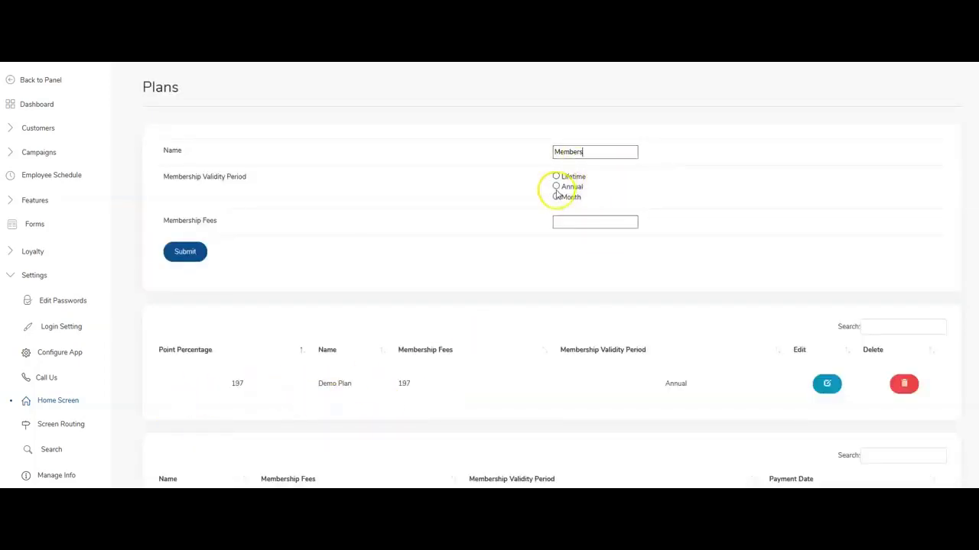
pyautogui.click(566, 220)
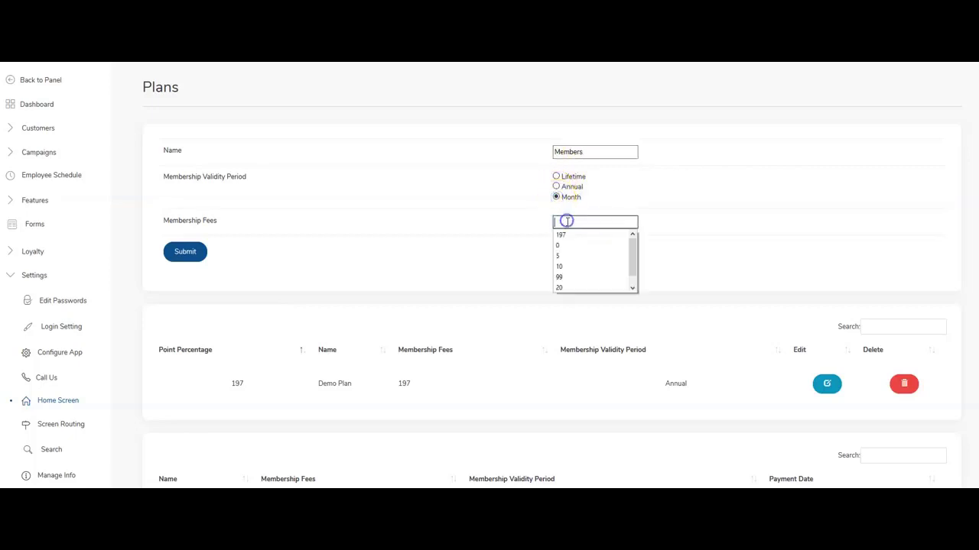
pyautogui.scroll(-1, 574, 253)
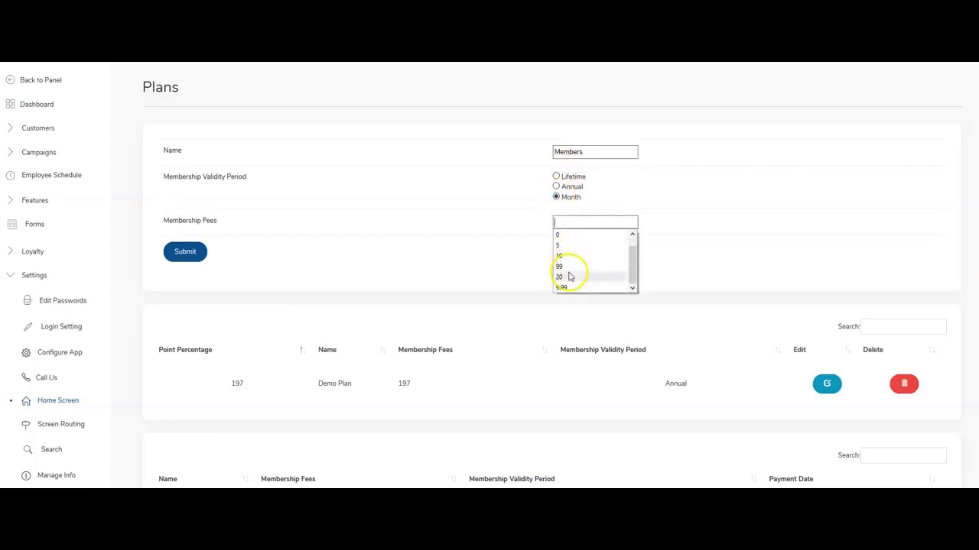
pyautogui.click(569, 275)
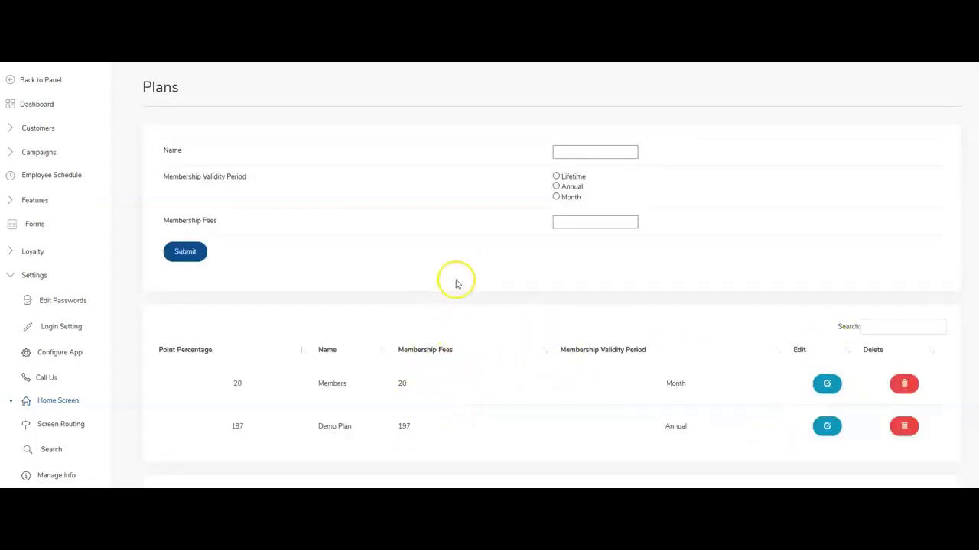
pyautogui.click(65, 400)
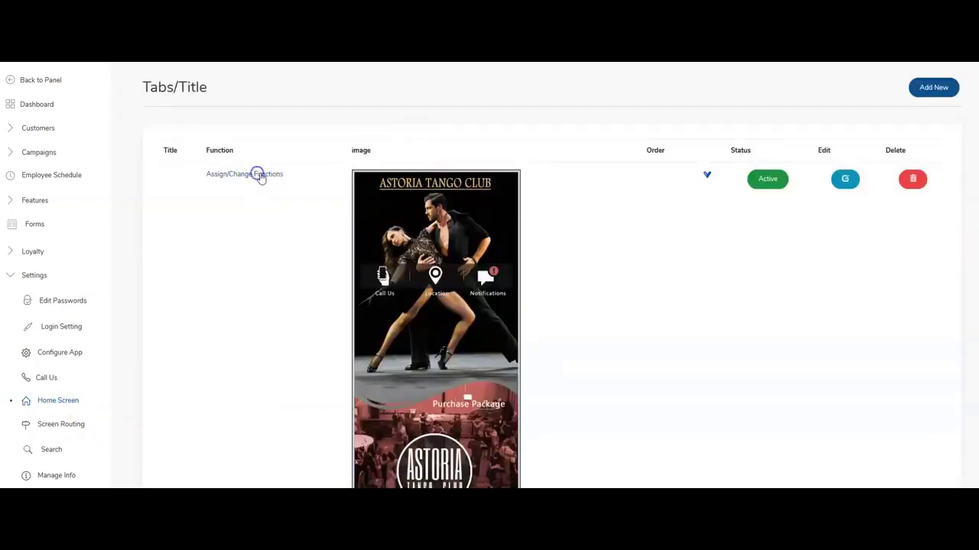
# Keep the Purchase Package hotspot as Website and restrict it to the Members plan.
pyautogui.click(259, 174)
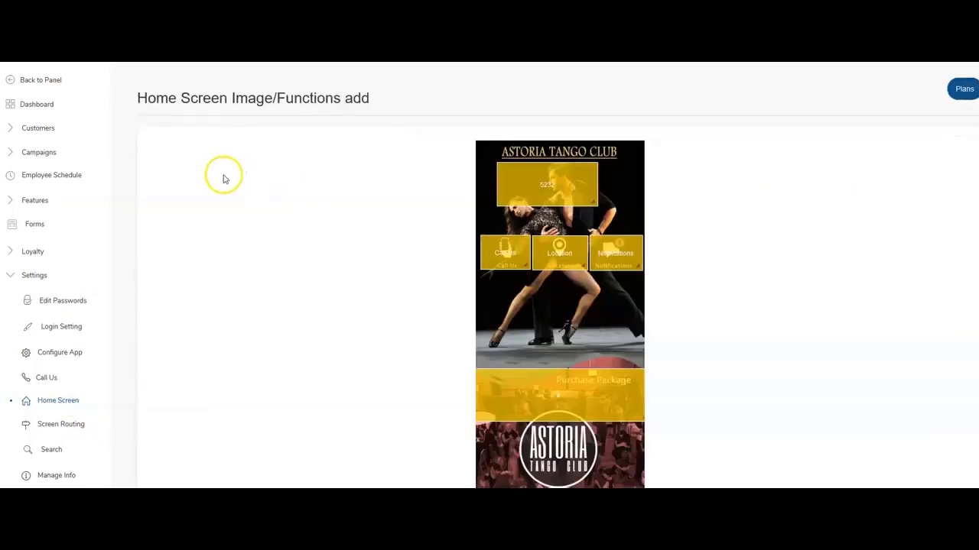
pyautogui.click(556, 404)
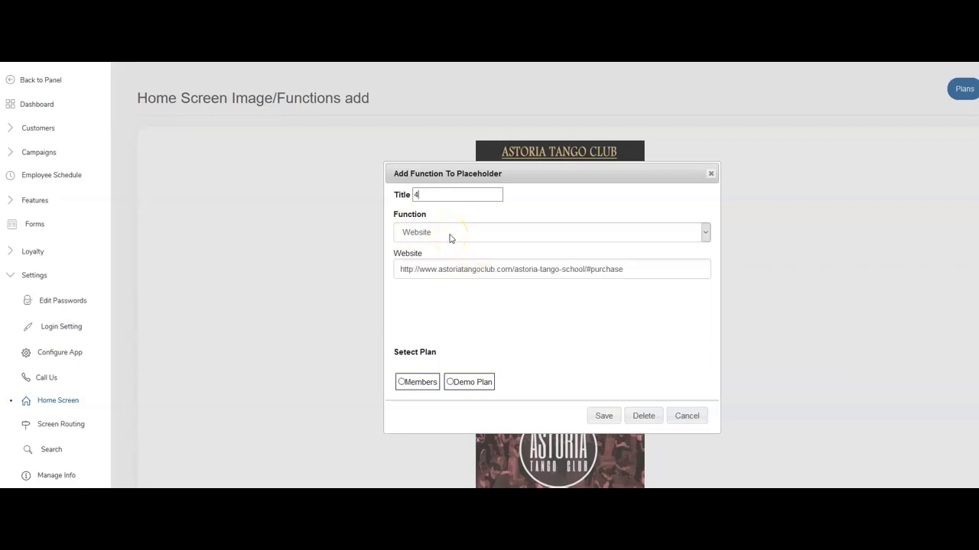
pyautogui.click(450, 237)
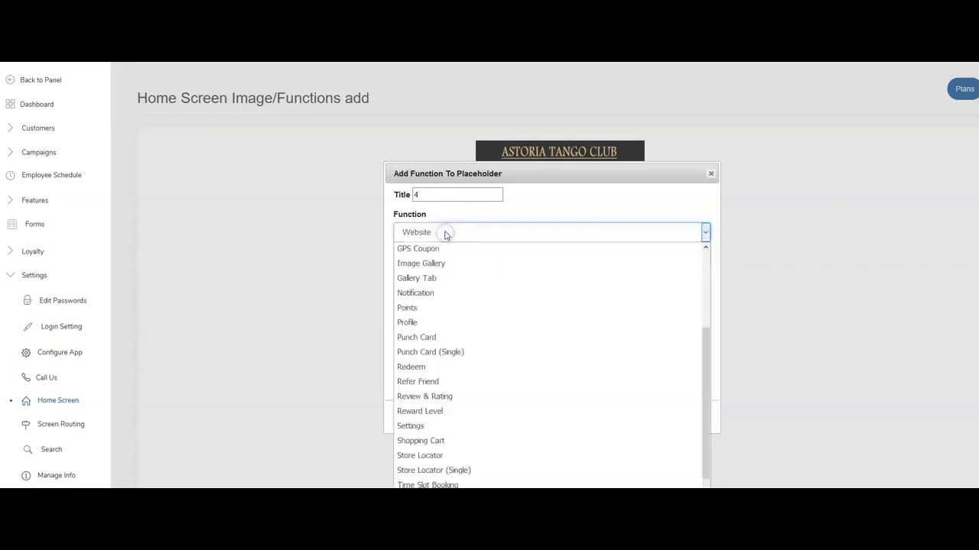
pyautogui.click(446, 234)
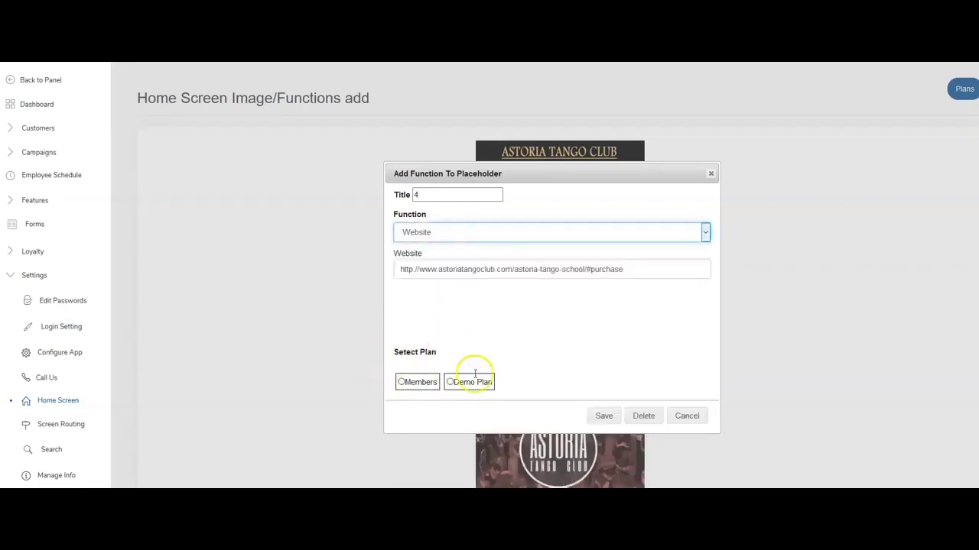
pyautogui.click(401, 382)
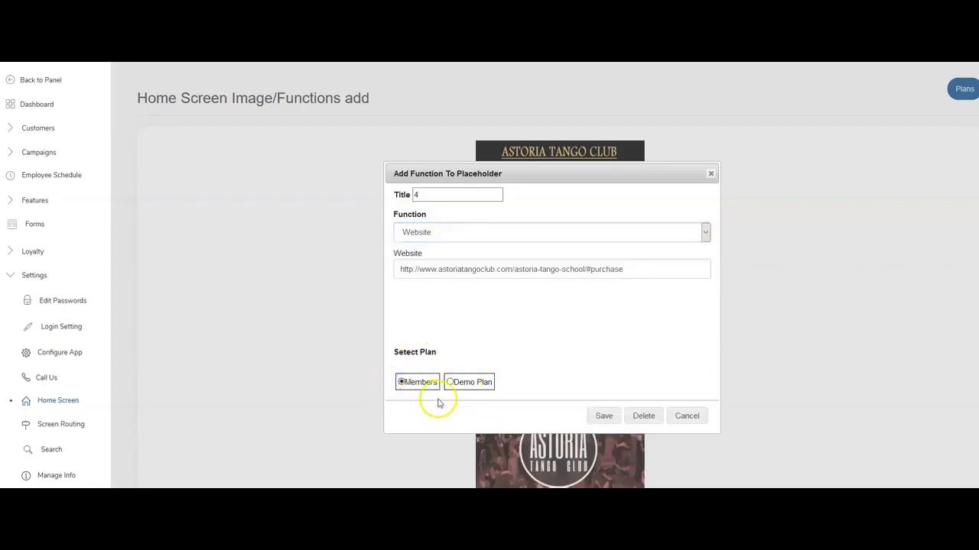
pyautogui.click(601, 416)
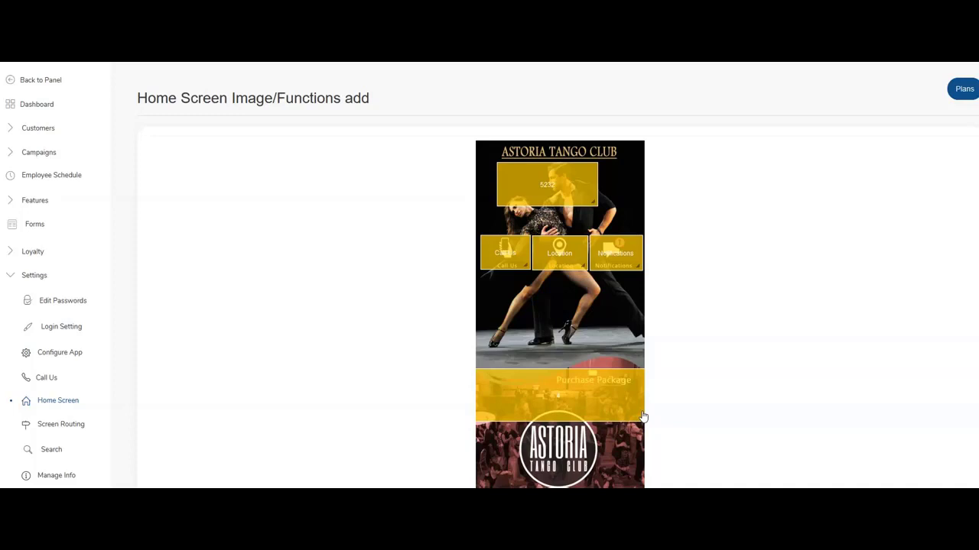
# Restrict the 5232 Points placeholder to the Demo Plan and save it.
pyautogui.click(561, 396)
pyautogui.click(559, 190)
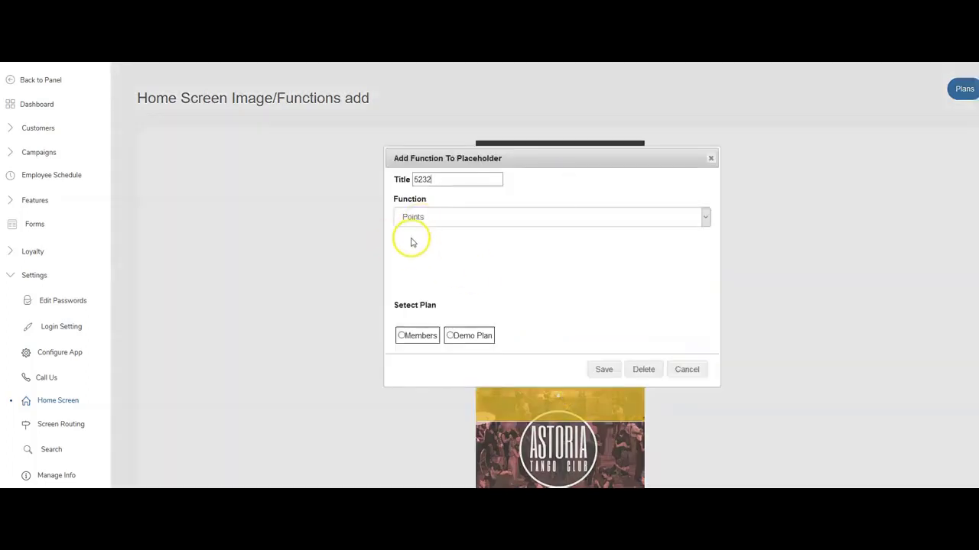
pyautogui.click(449, 336)
pyautogui.click(604, 370)
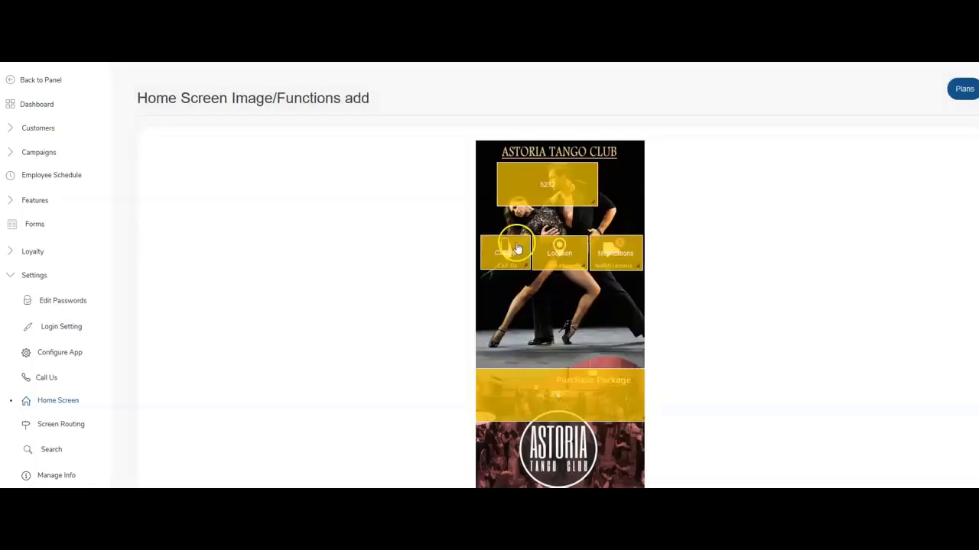
pyautogui.scroll(-3, 360, 268)
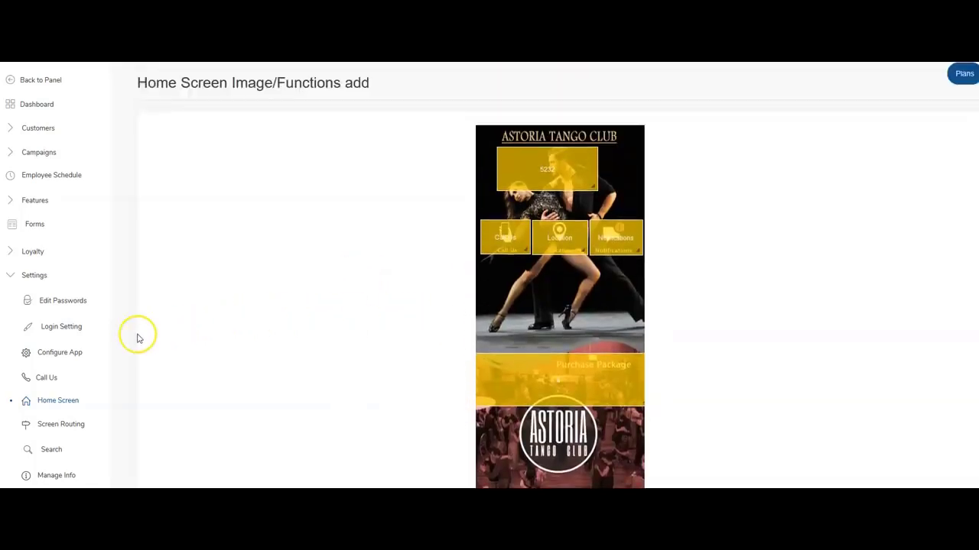
pyautogui.scroll(-1, 26, 286)
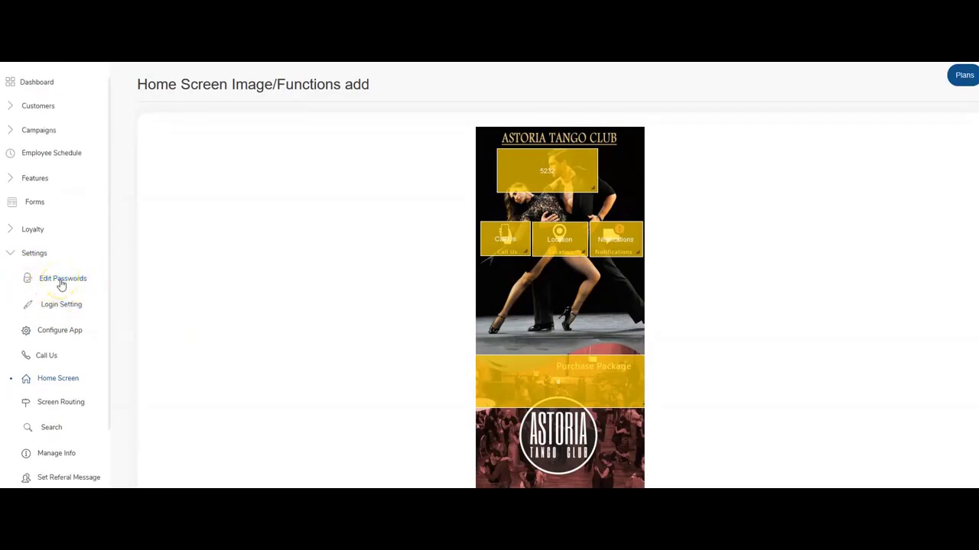
# View the Edit Passwords page with its admin and redeem password forms.
pyautogui.click(60, 281)
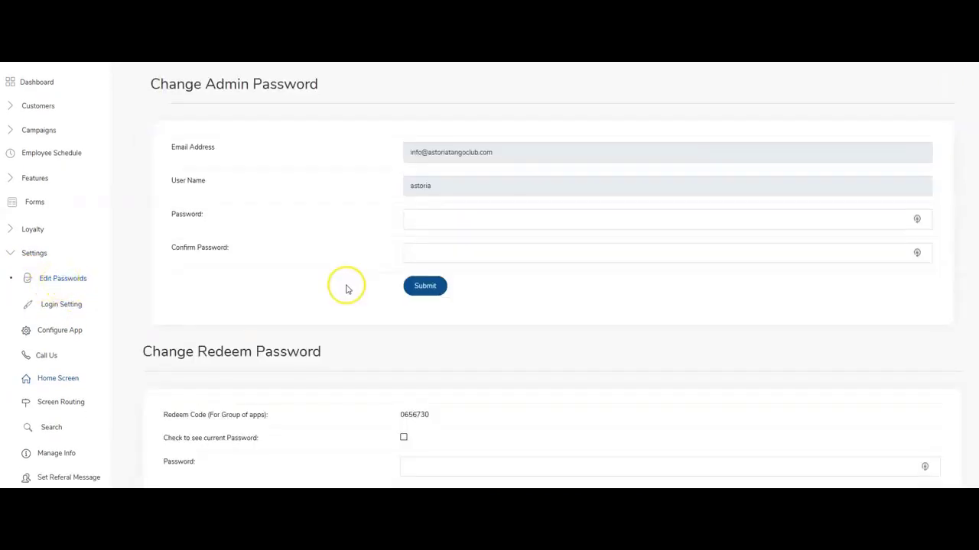
pyautogui.scroll(-5, 340, 321)
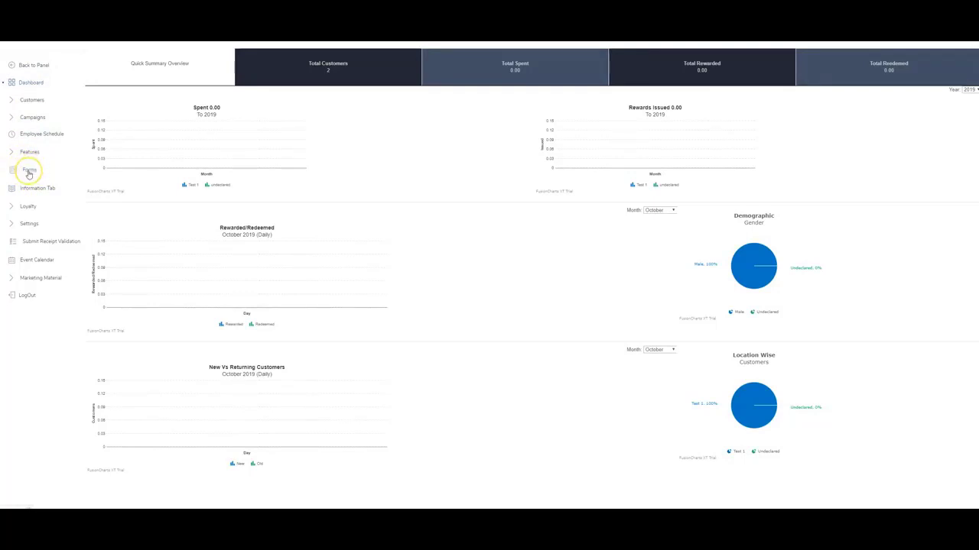
# Start a new form named Survey and enter its submit button title.
pyautogui.click(29, 169)
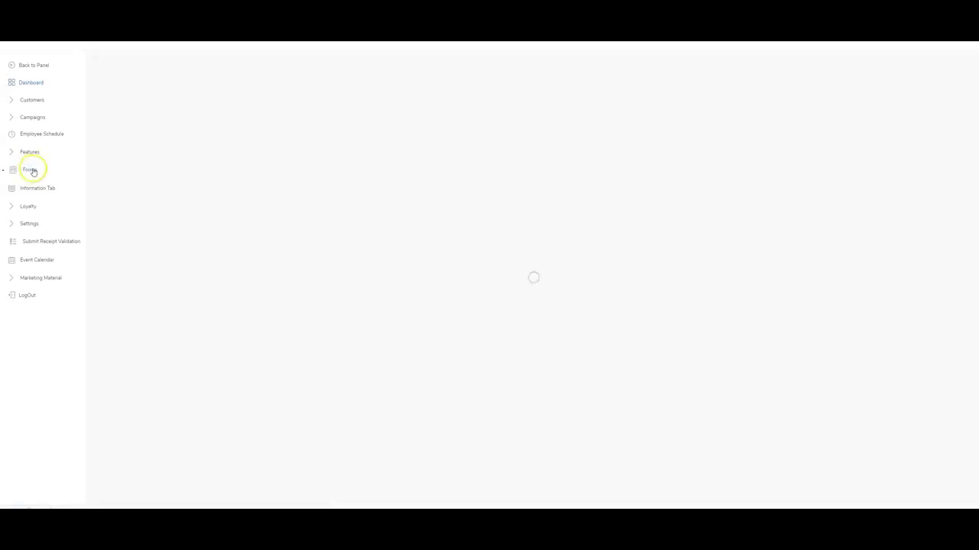
pyautogui.click(933, 70)
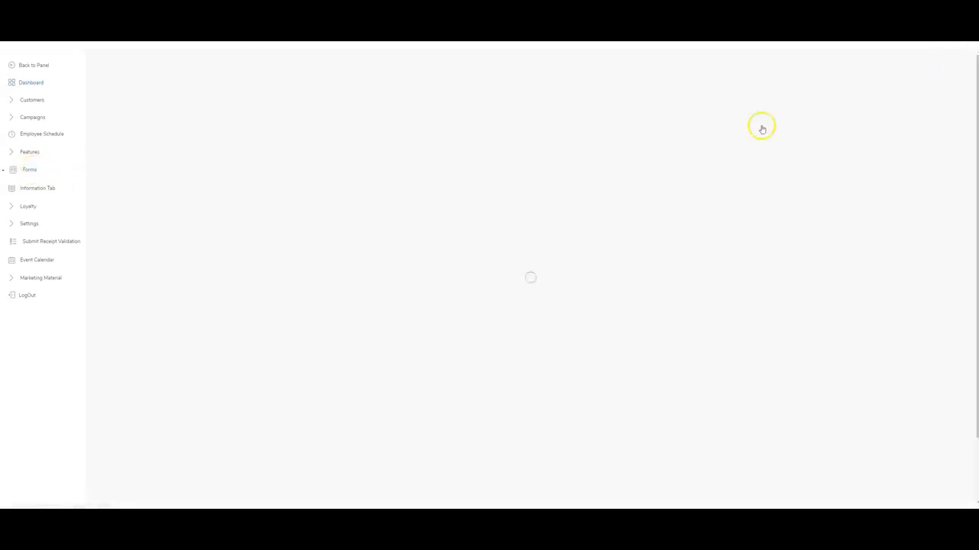
pyautogui.click(397, 117)
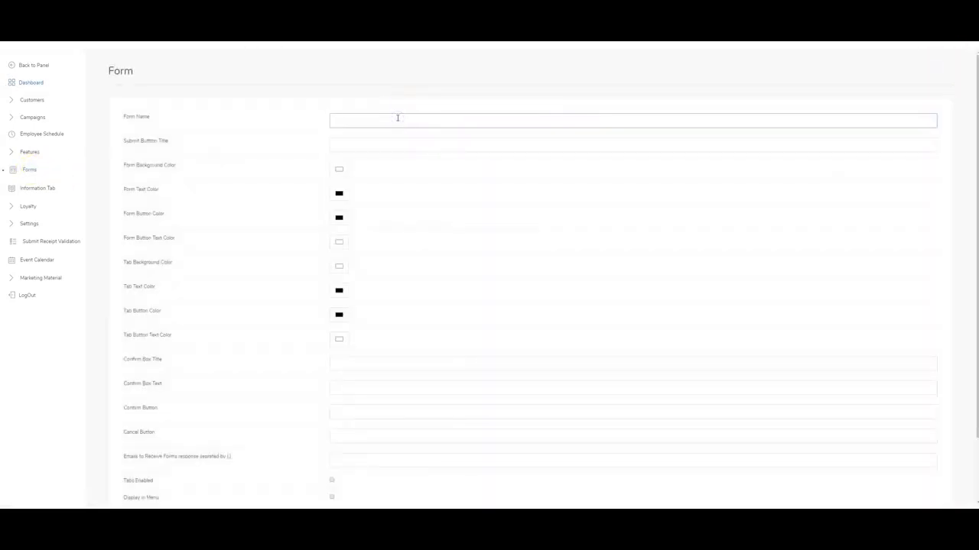
pyautogui.write('Survey')
pyautogui.click(376, 140)
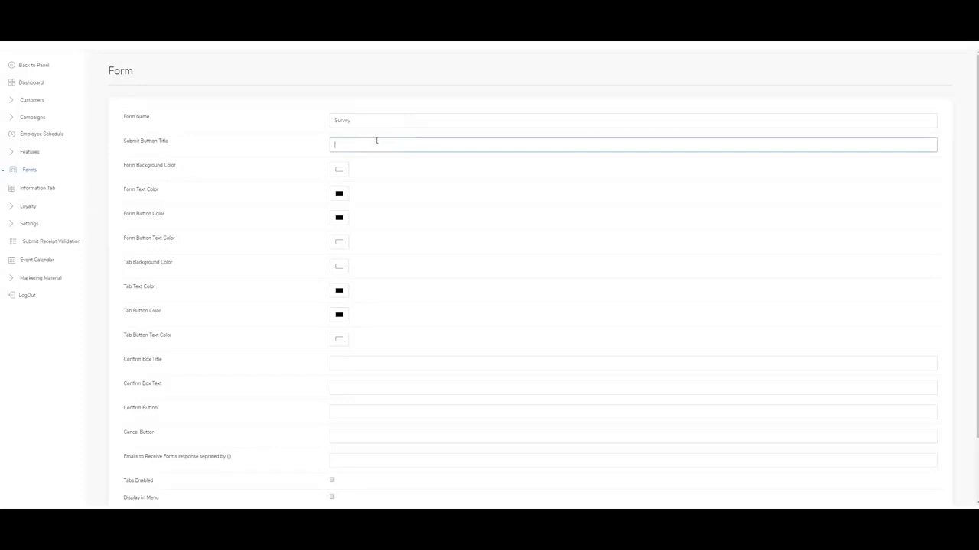
pyautogui.write('submit')
# Fill the confirm box: title 'confirm', text 'sonfirm', buttons 'confirm' and 'cancel'.
pyautogui.click(355, 359)
pyautogui.write('confirm')
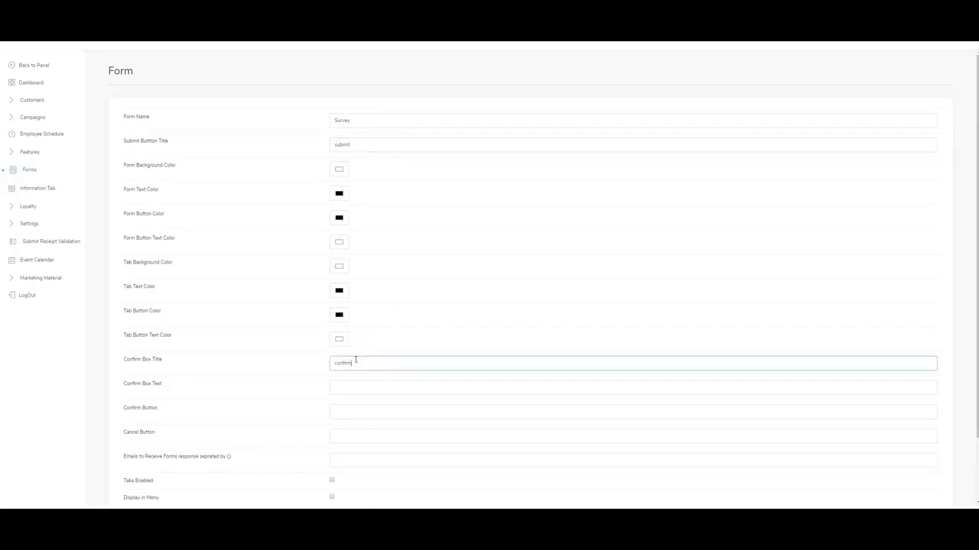
pyautogui.click(347, 389)
pyautogui.write('s')
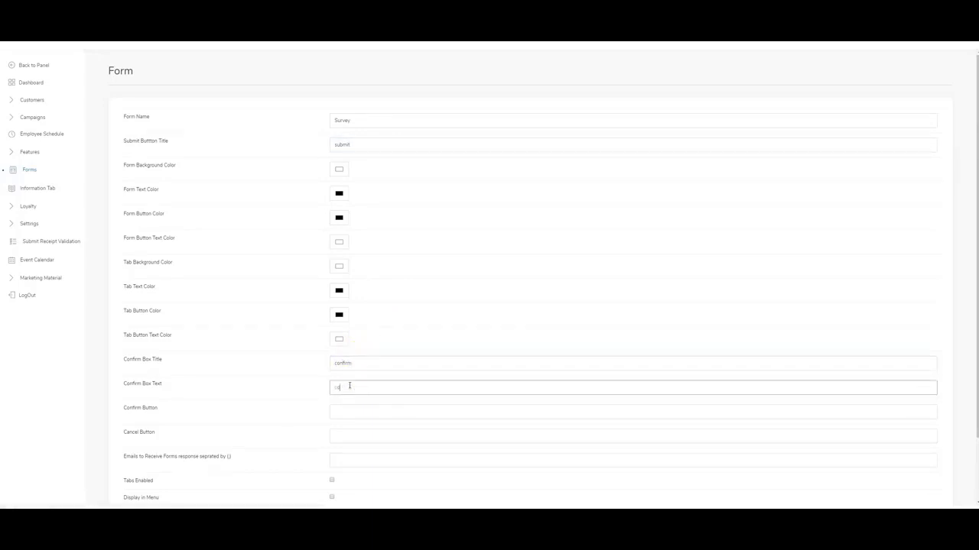
pyautogui.write('onfirm')
pyautogui.click(364, 410)
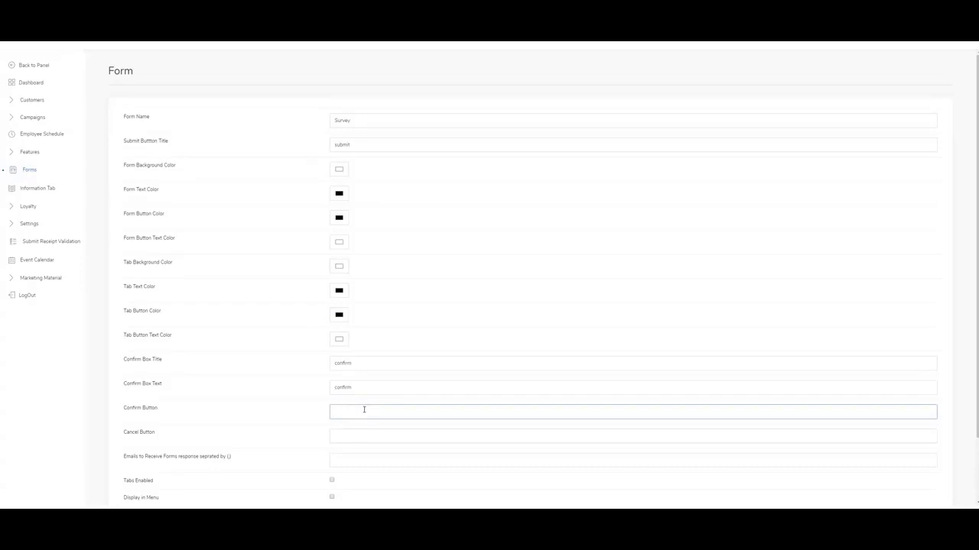
pyautogui.write('confirm')
pyautogui.click(367, 434)
pyautogui.write('cance')
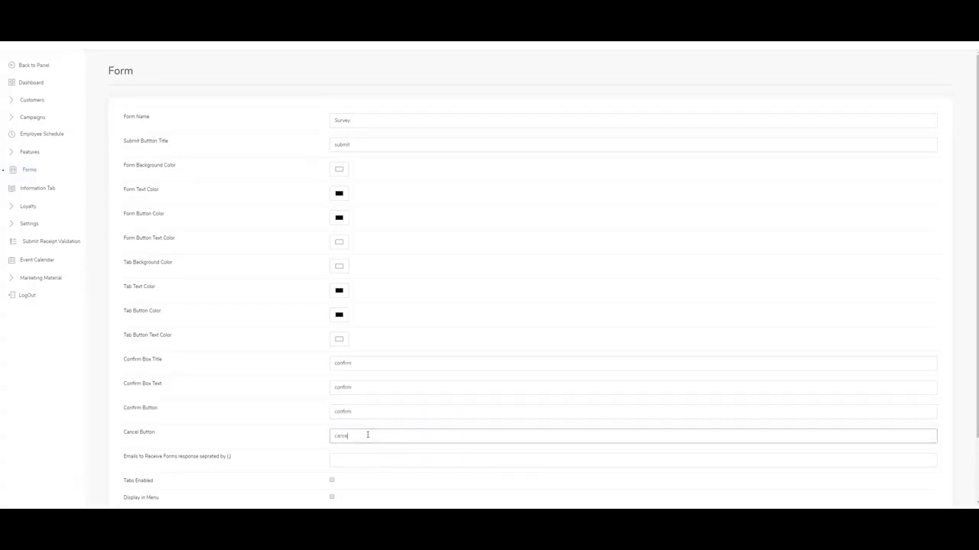
pyautogui.write('l')
# Enter the notification email address, enable Display in Menu, and submit the Survey form.
pyautogui.scroll(-1, 393, 406)
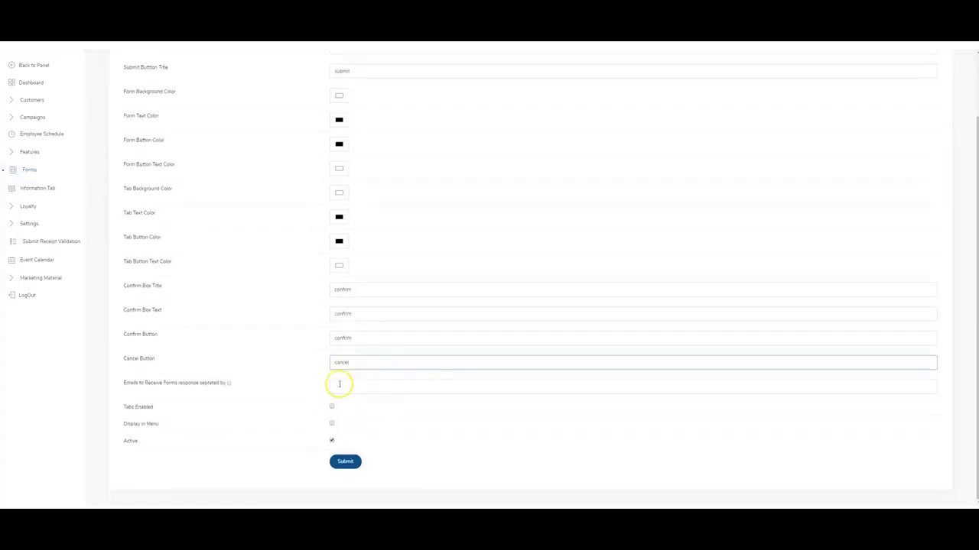
pyautogui.click(358, 388)
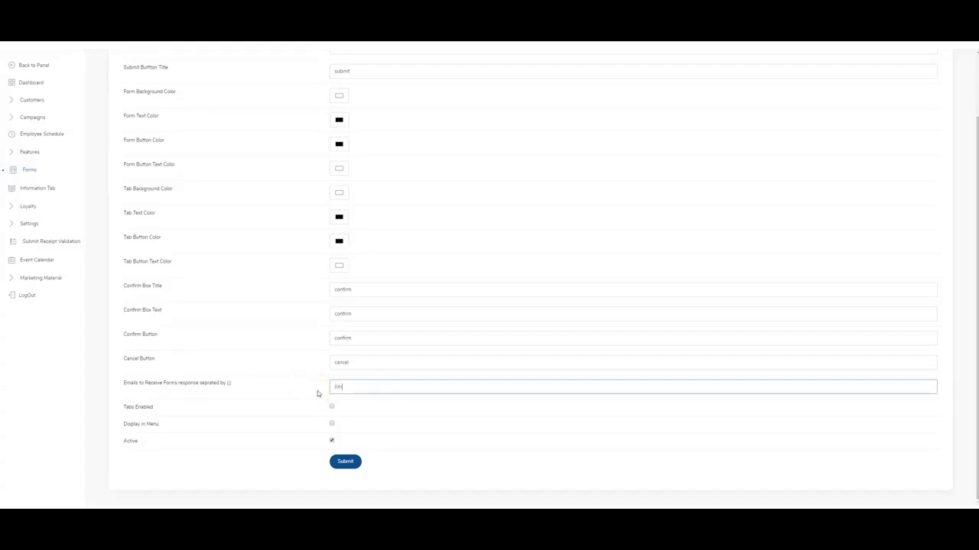
pyautogui.click(317, 391)
pyautogui.click(335, 426)
pyautogui.click(344, 461)
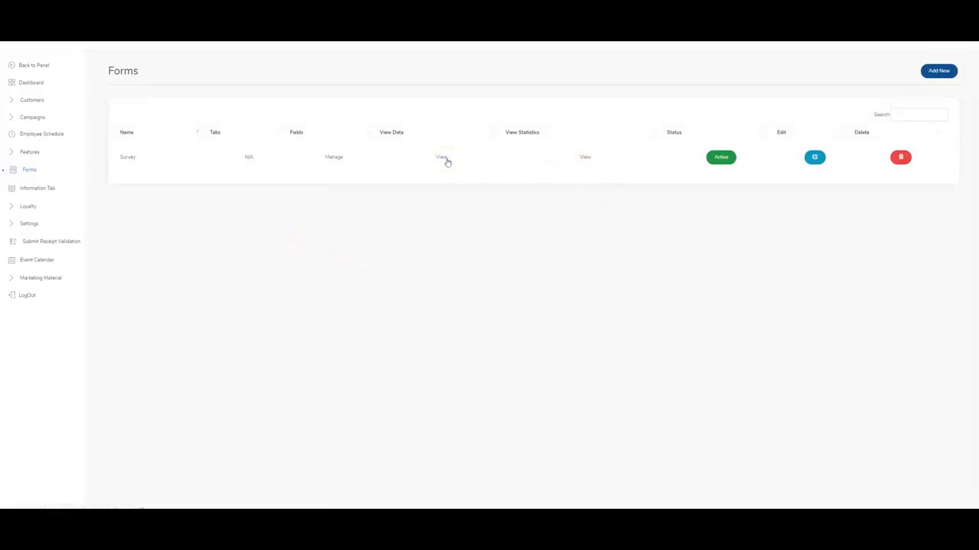
# Add a Survey field named and labelled 'Name' as Single Line Text.
pyautogui.click(340, 160)
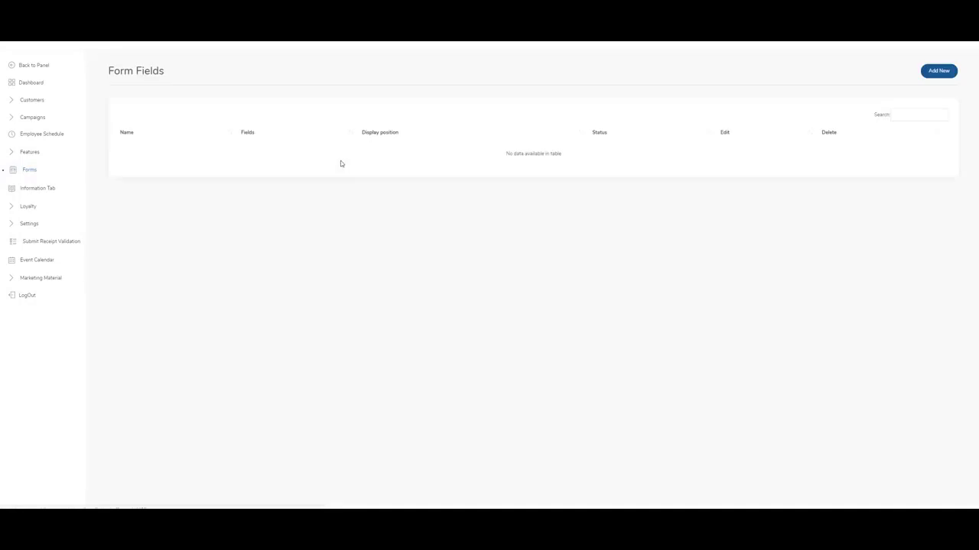
pyautogui.click(940, 71)
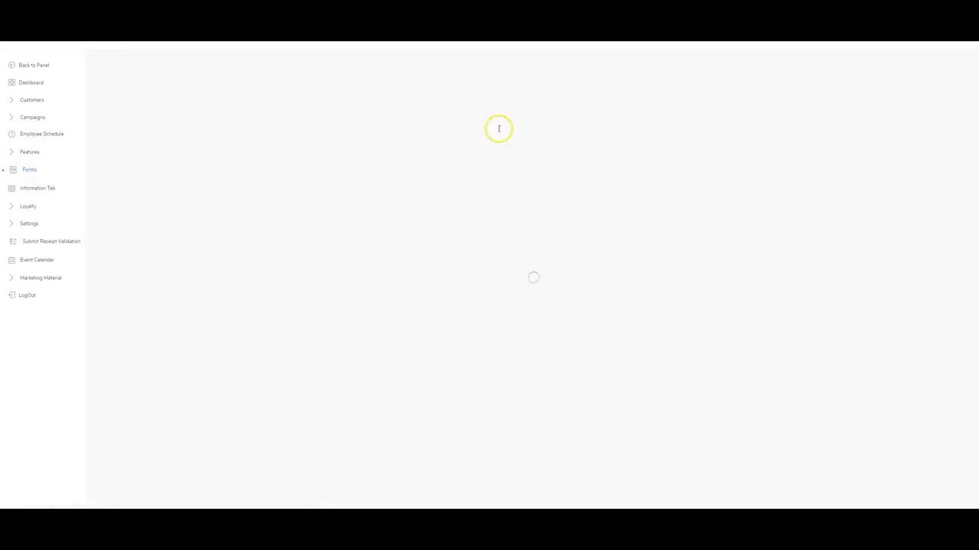
pyautogui.click(470, 115)
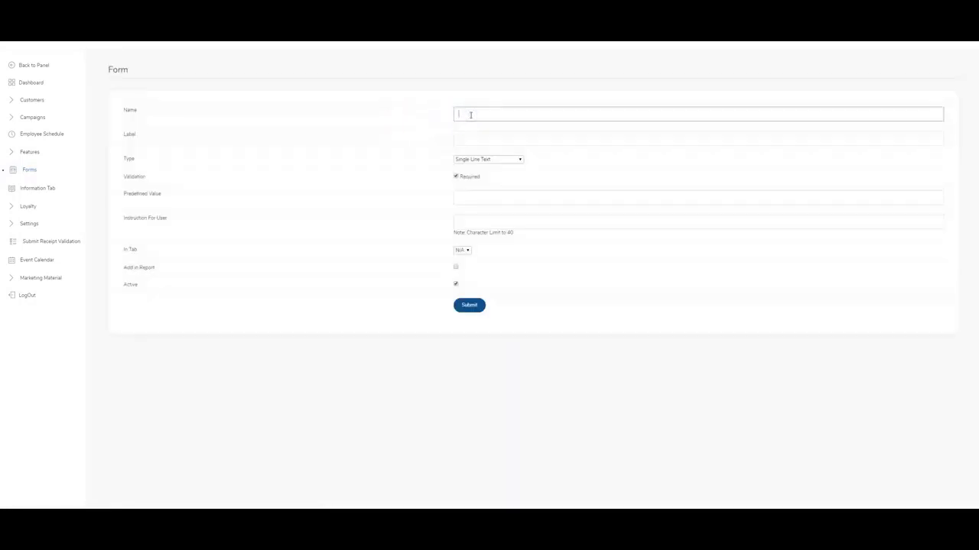
pyautogui.write('Name')
pyautogui.click(489, 136)
pyautogui.write('Name')
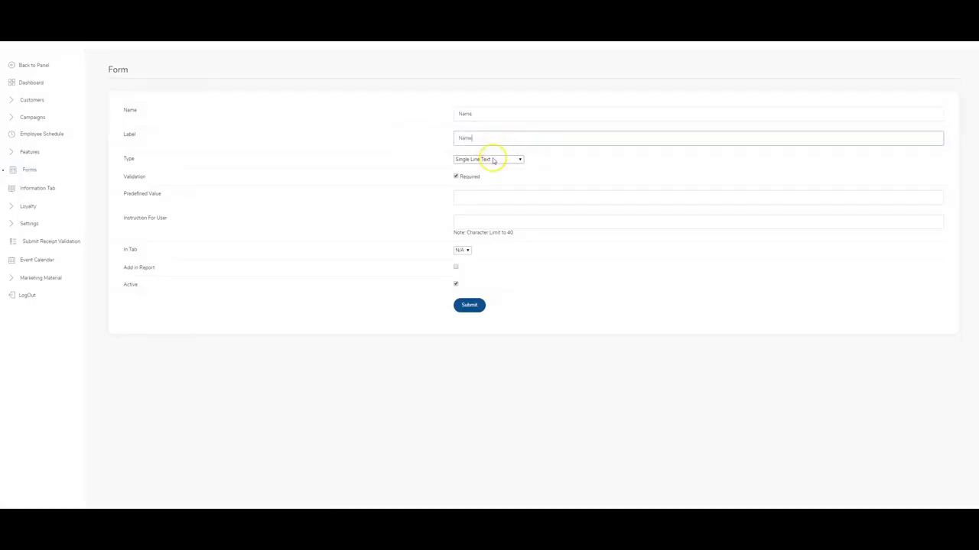
pyautogui.click(493, 159)
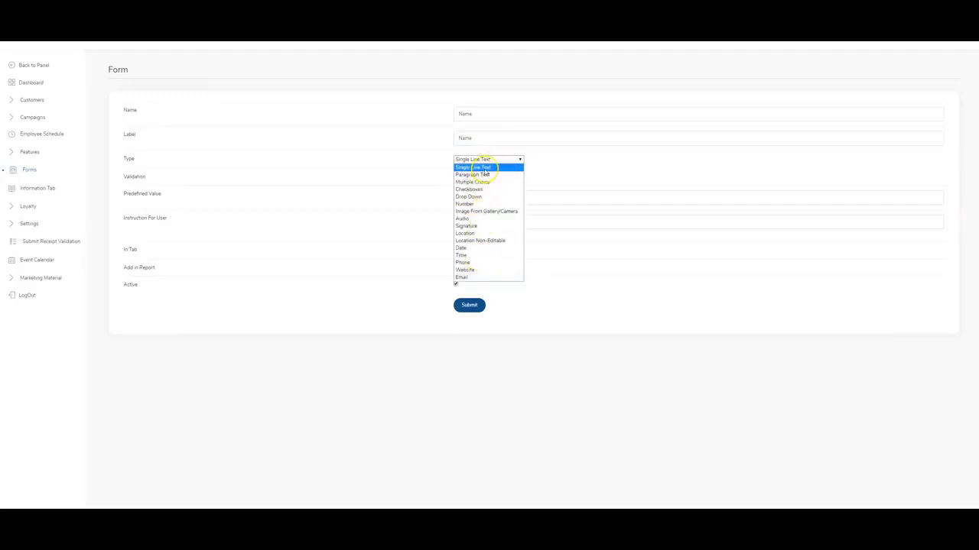
pyautogui.click(484, 167)
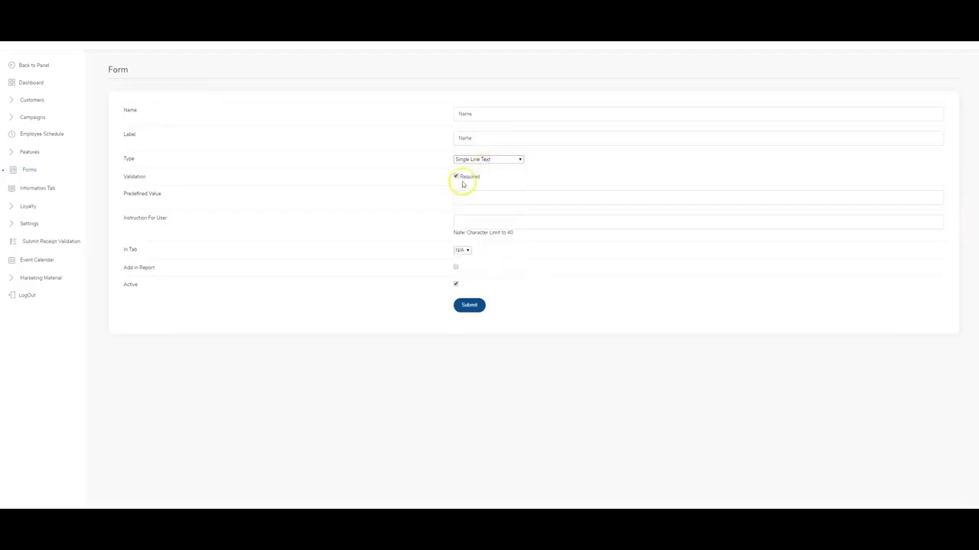
# Give the Name field the instruction 'Name', no tab, and save it.
pyautogui.click(474, 198)
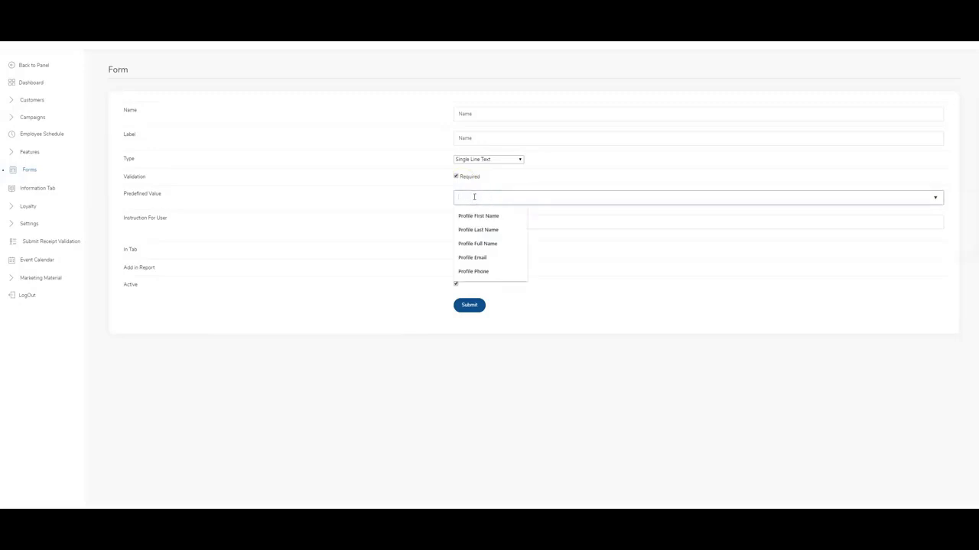
pyautogui.click(565, 221)
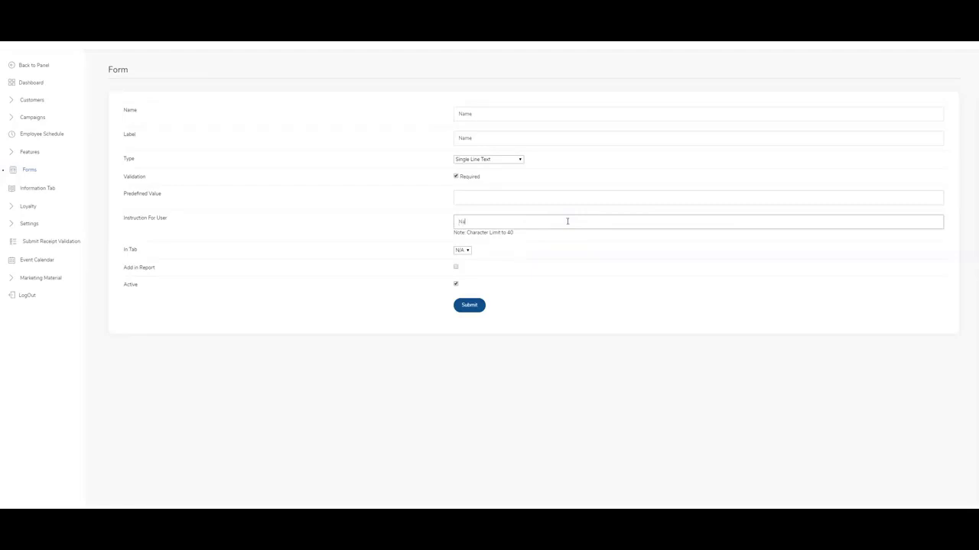
pyautogui.write('Name')
pyautogui.click(462, 250)
pyautogui.click(466, 250)
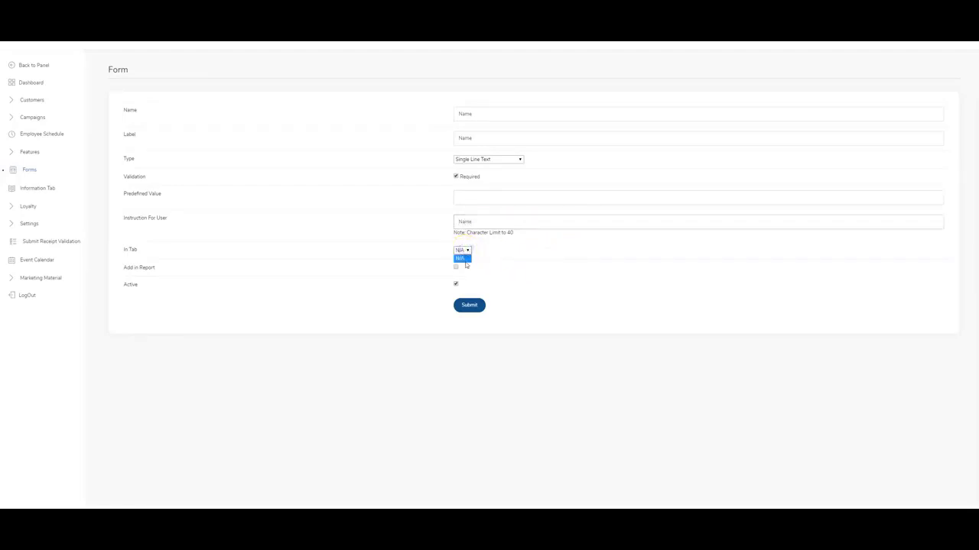
pyautogui.click(467, 255)
pyautogui.click(469, 306)
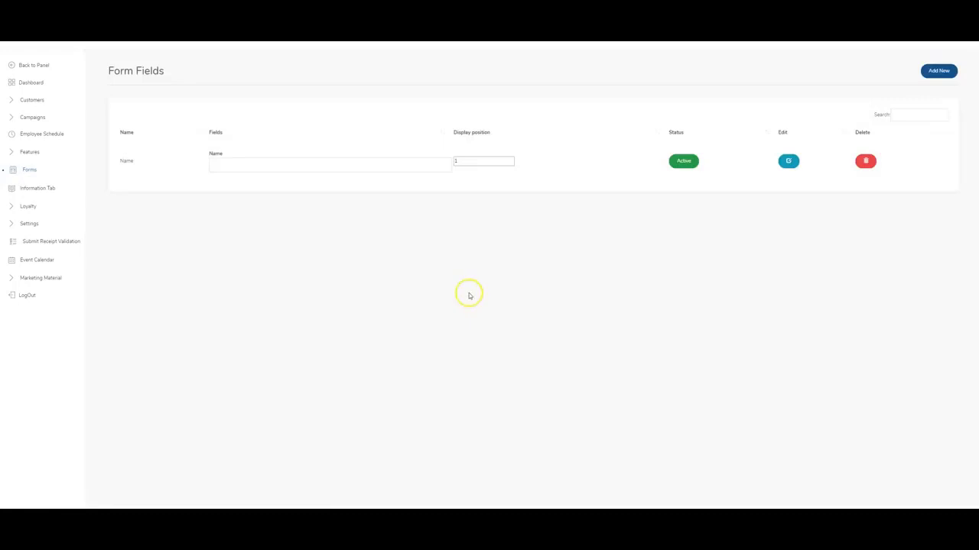
# Add an Email-type field to the Survey form with 'Email' as its instruction text.
pyautogui.click(937, 71)
pyautogui.click(522, 114)
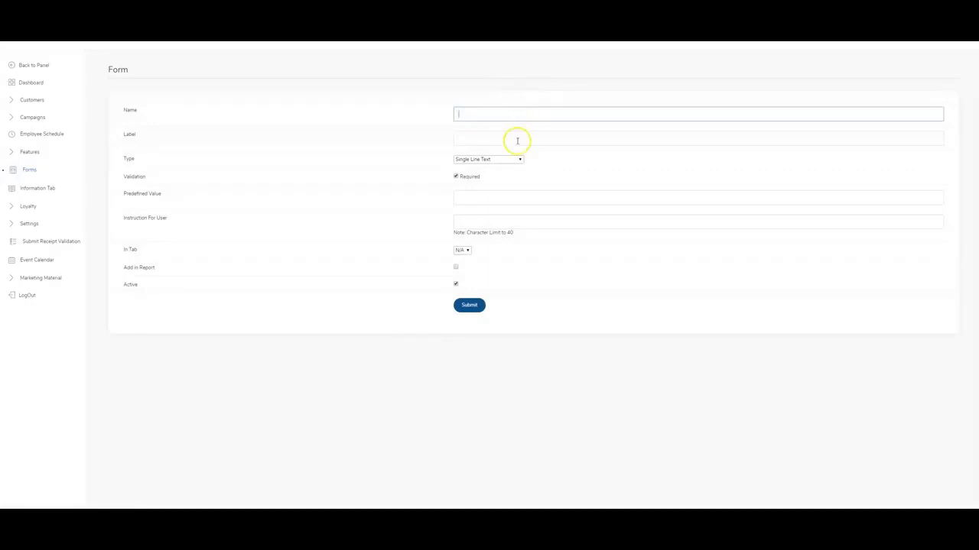
pyautogui.click(498, 159)
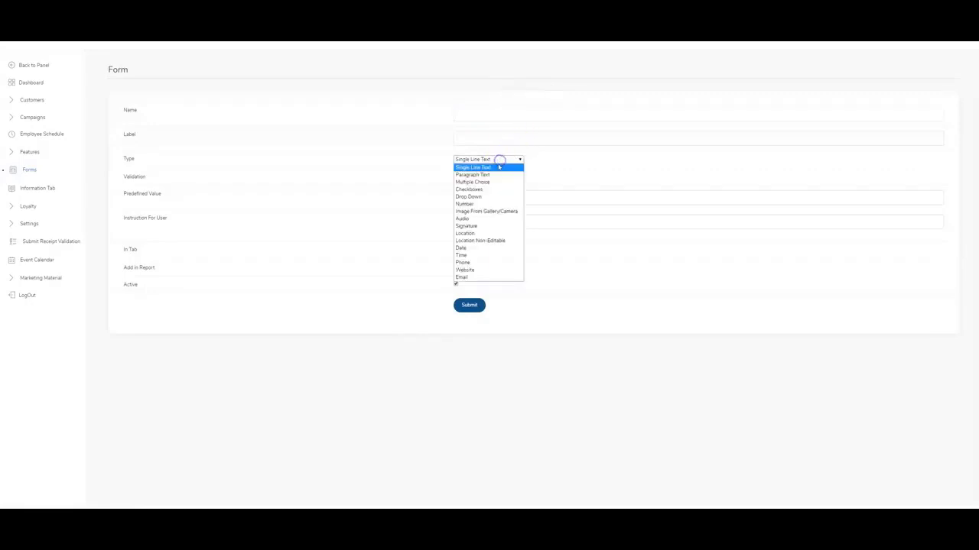
pyautogui.click(474, 277)
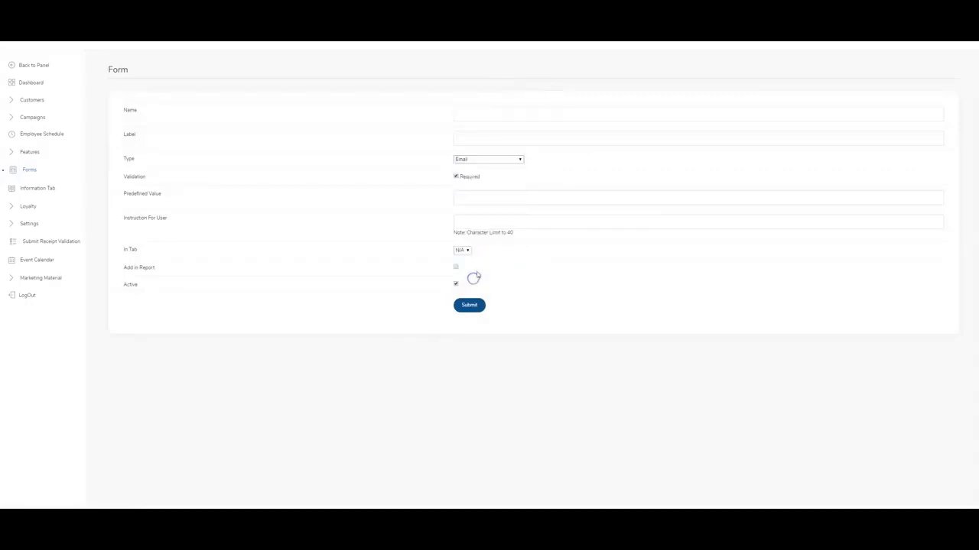
pyautogui.click(491, 112)
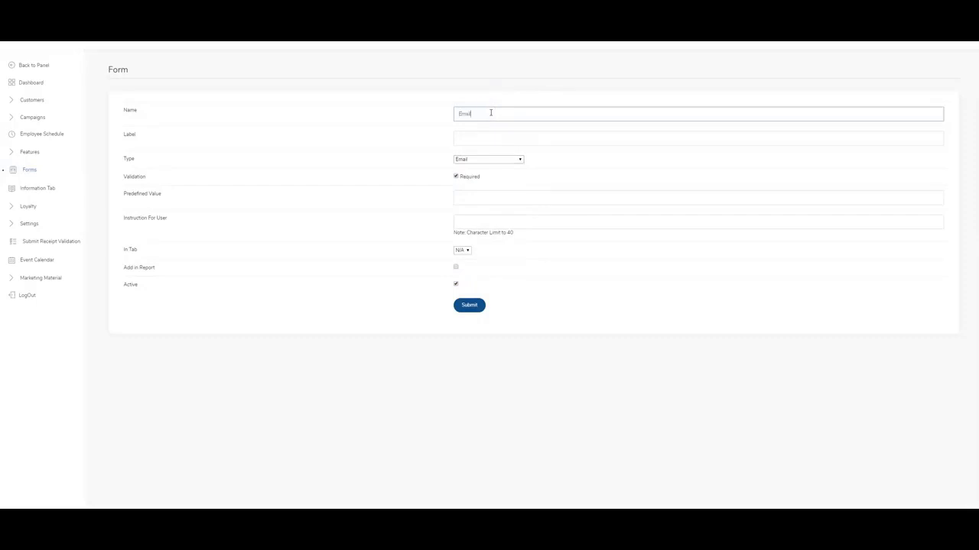
pyautogui.click(497, 140)
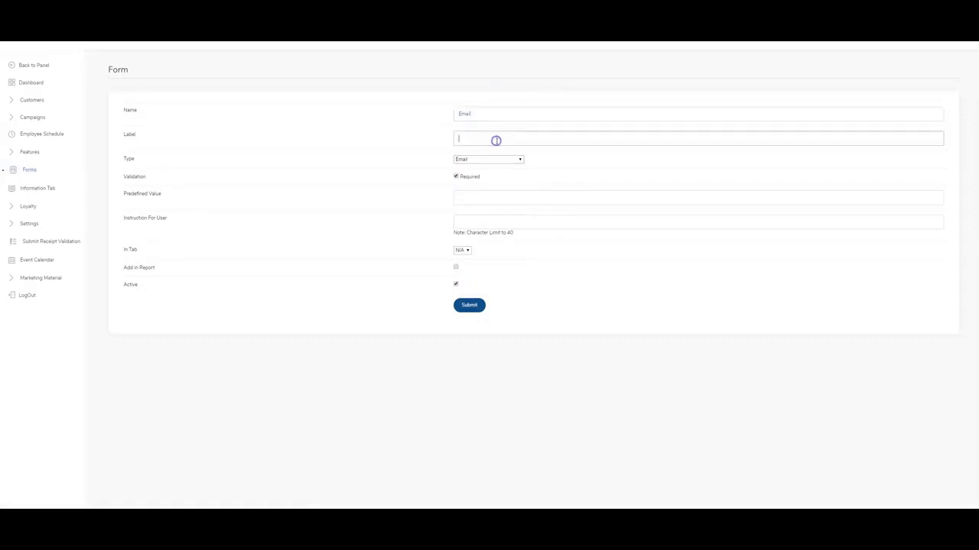
pyautogui.write('Email')
pyautogui.click(464, 222)
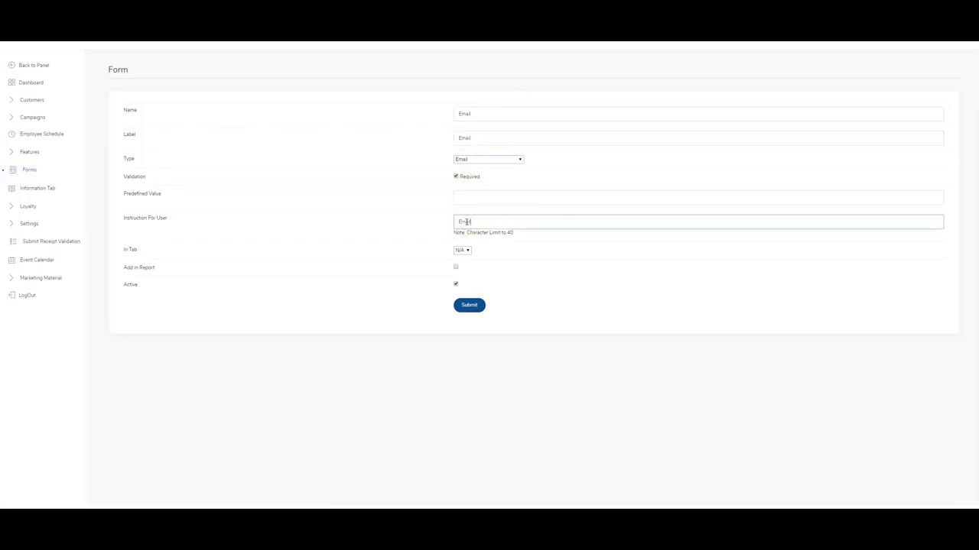
pyautogui.write('Email')
pyautogui.click(480, 248)
pyautogui.click(471, 305)
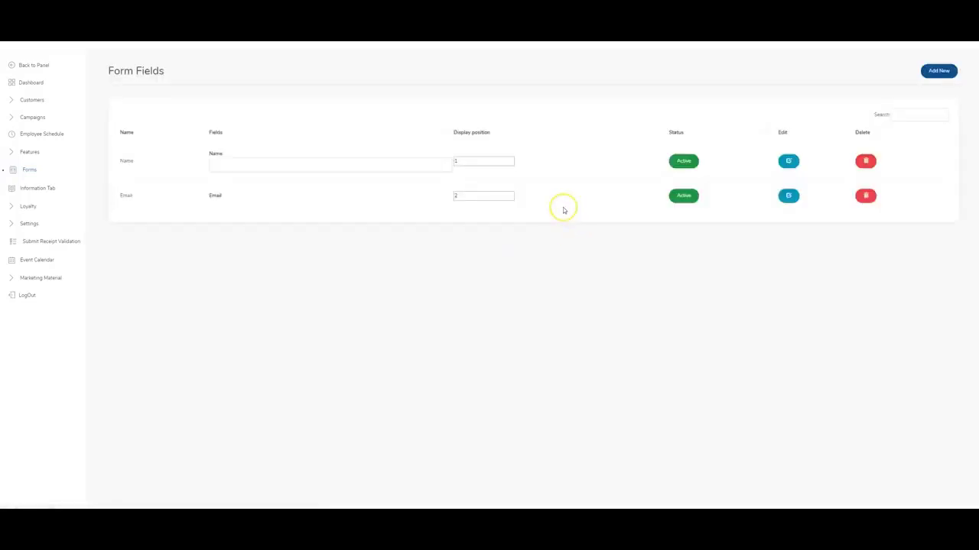
# Add a Phone-type field named 'Phone Number' with its instruction to the form.
pyautogui.click(941, 70)
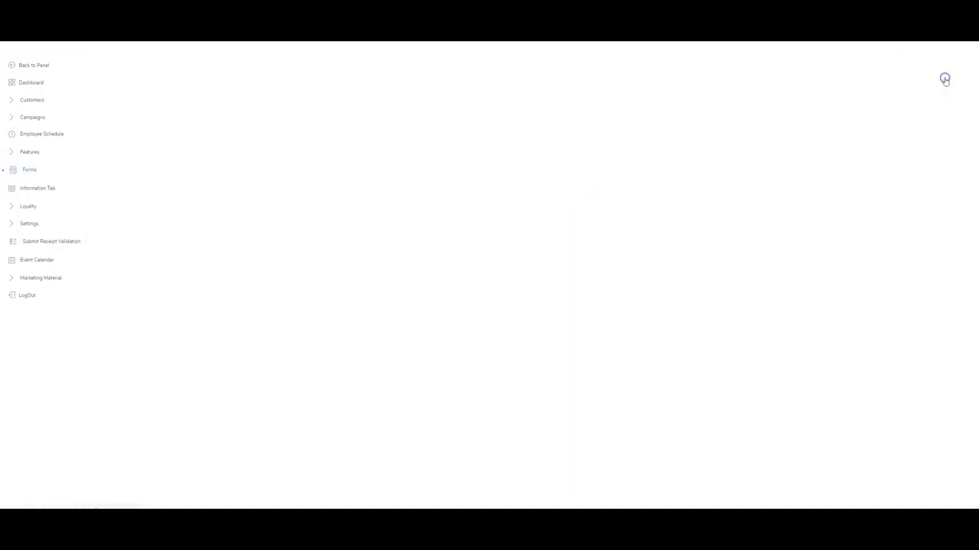
pyautogui.click(466, 115)
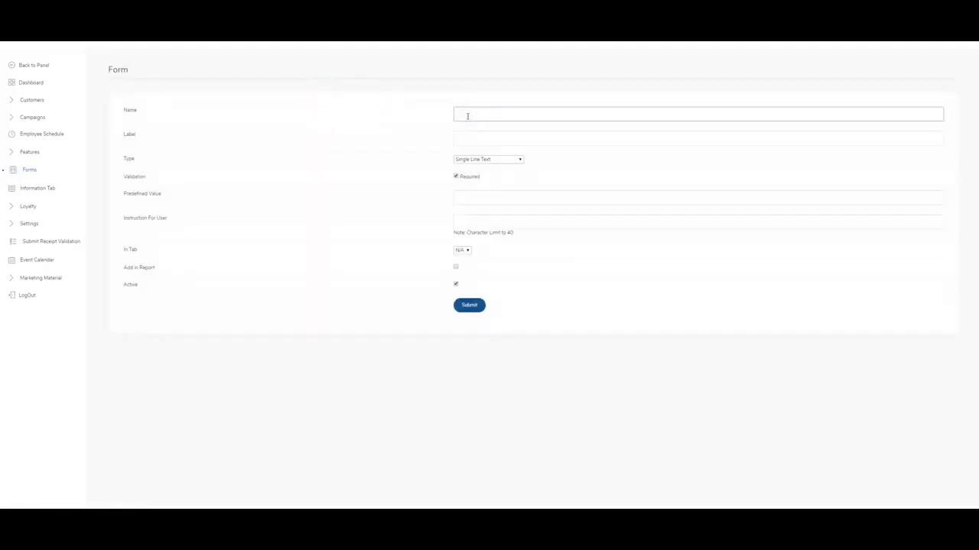
pyautogui.click(480, 160)
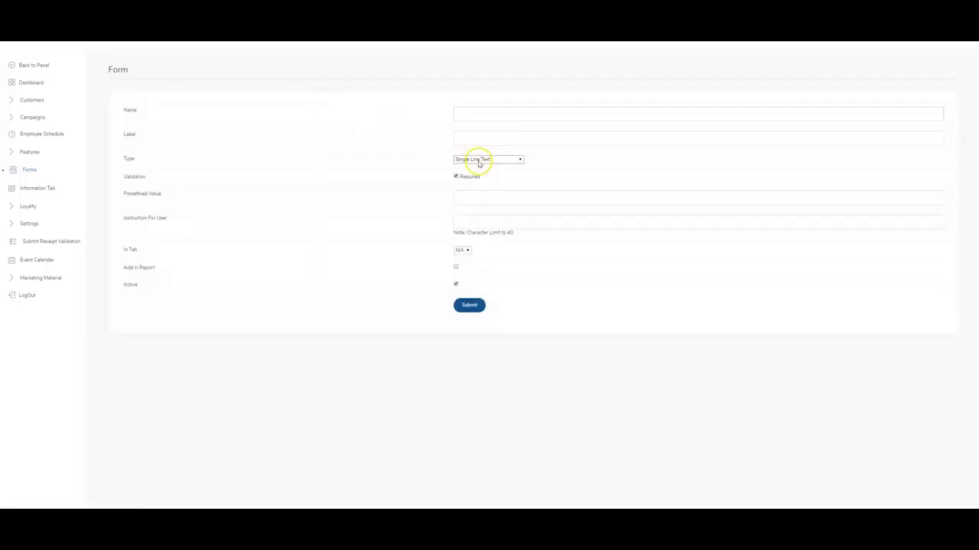
pyautogui.click(470, 263)
pyautogui.click(486, 113)
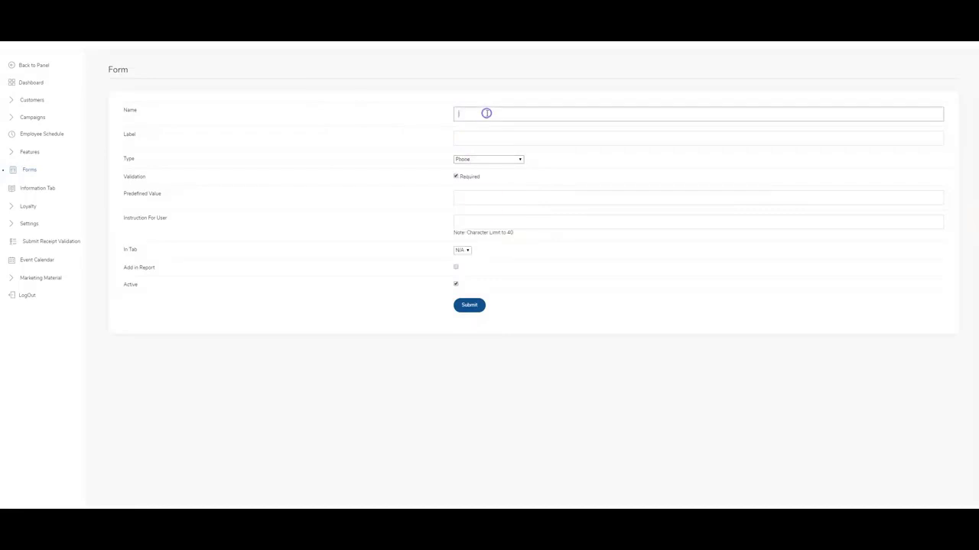
pyautogui.write('Phone')
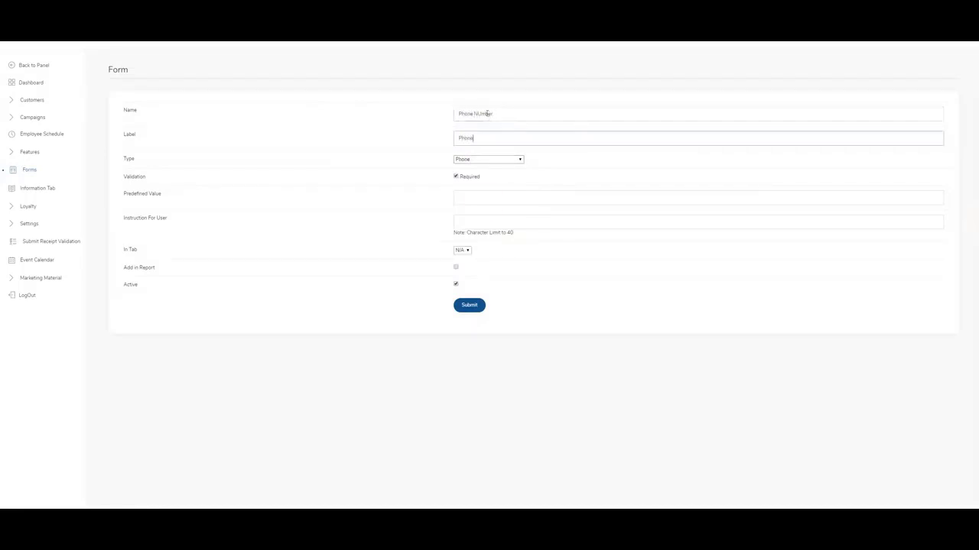
pyautogui.click(469, 223)
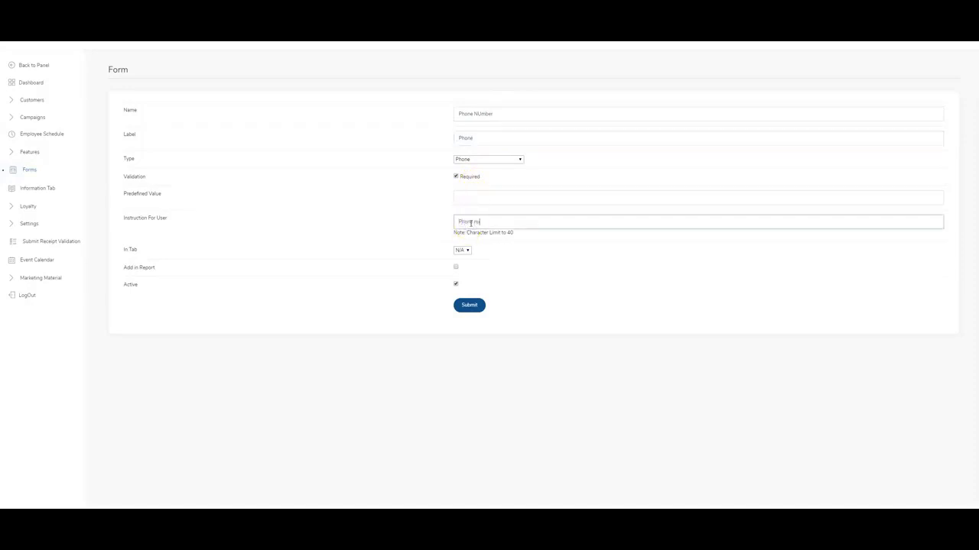
pyautogui.click(468, 305)
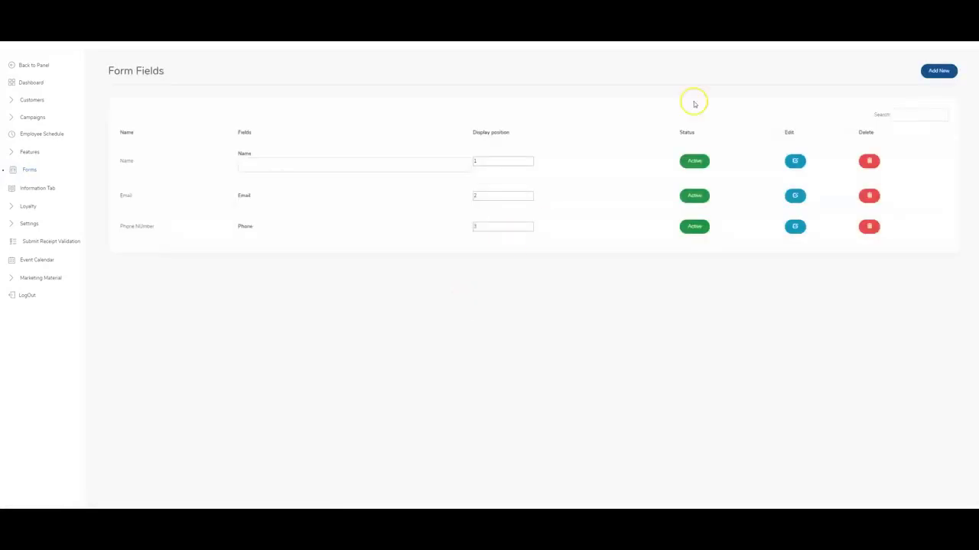
# Add a Location-type field named 'location' with the instruction 'adress' as field four.
pyautogui.click(938, 70)
pyautogui.click(470, 111)
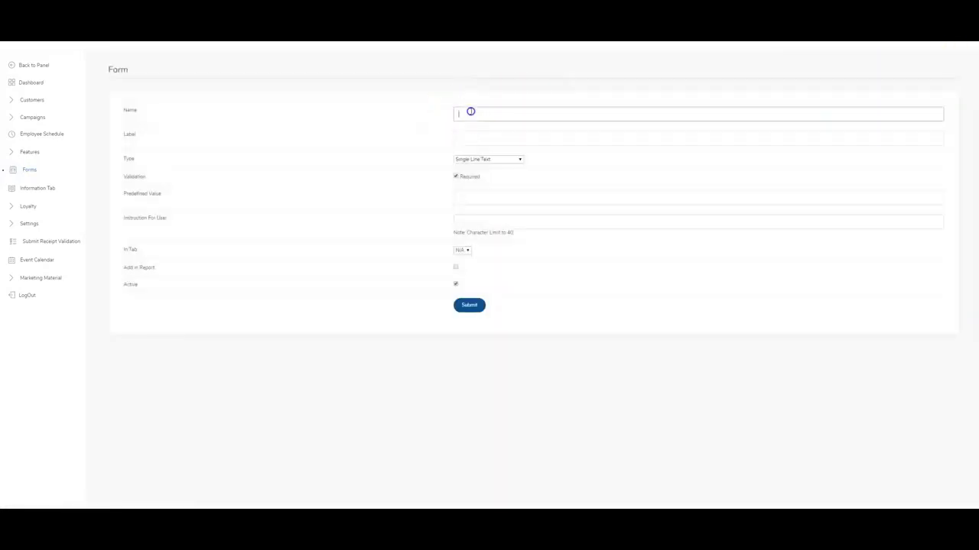
pyautogui.click(481, 159)
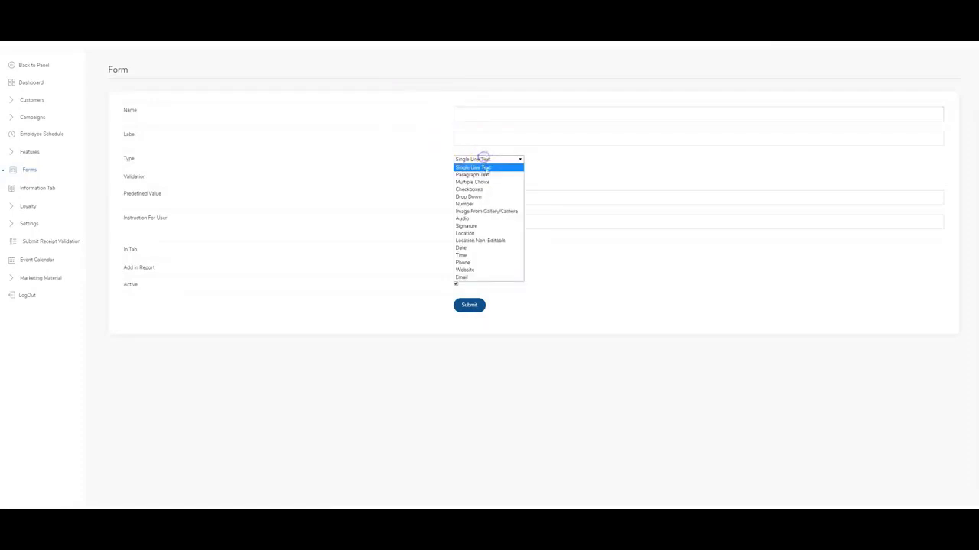
pyautogui.click(474, 233)
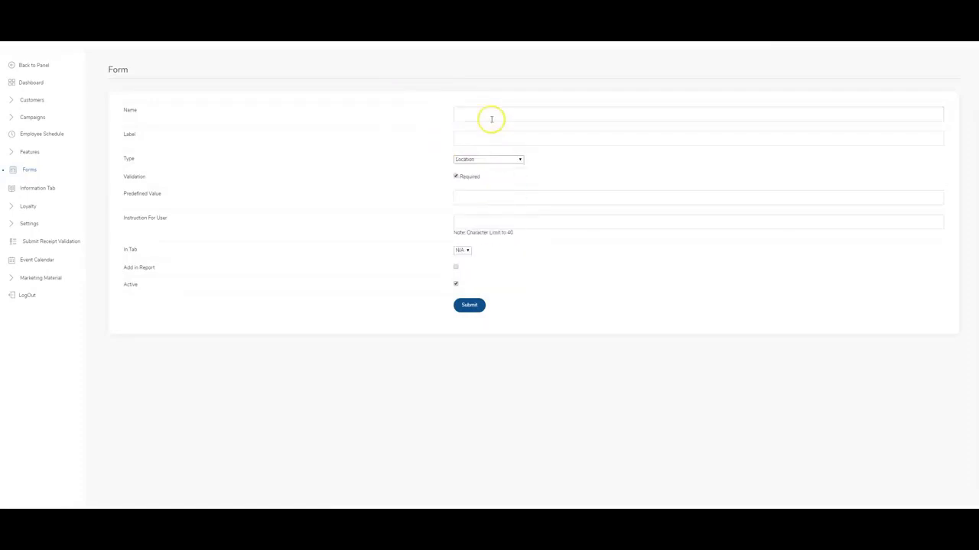
pyautogui.click(492, 119)
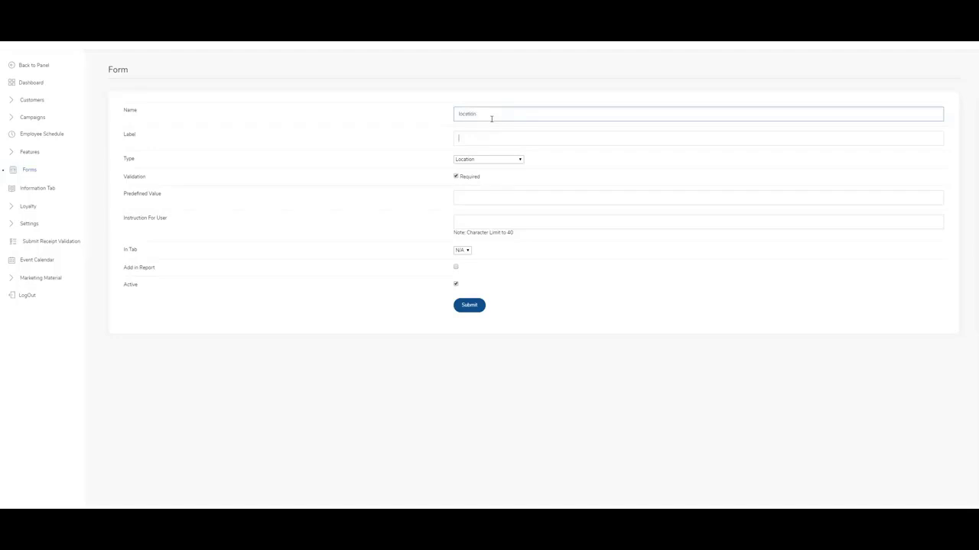
pyautogui.press('Tab')
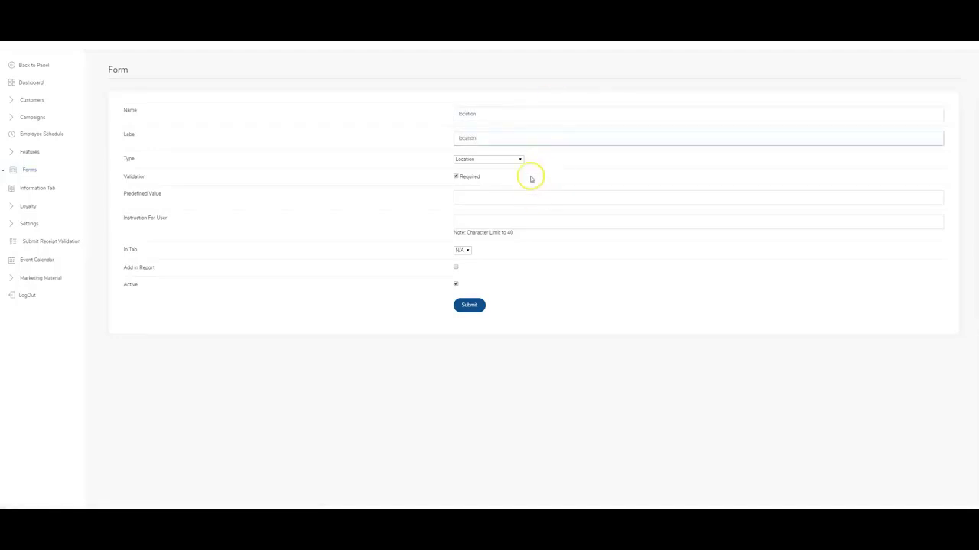
pyautogui.click(492, 223)
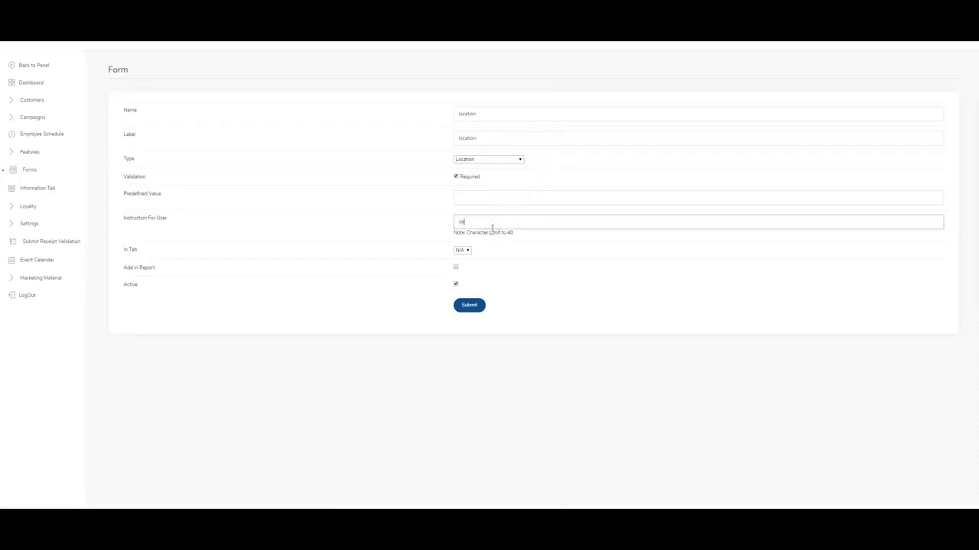
pyautogui.write('adress')
pyautogui.click(467, 305)
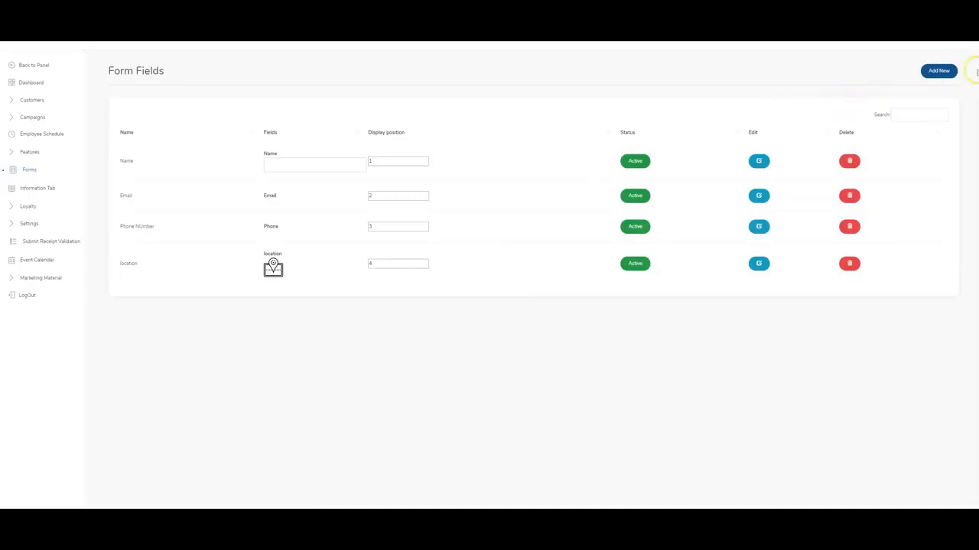
# Start another new form field and set its type to Drop Down.
pyautogui.click(939, 71)
pyautogui.click(472, 114)
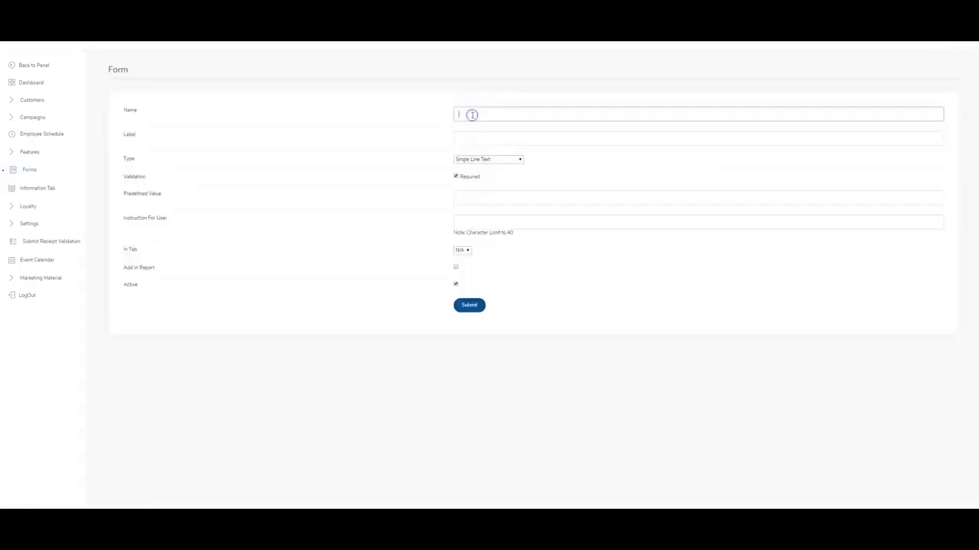
pyautogui.click(488, 159)
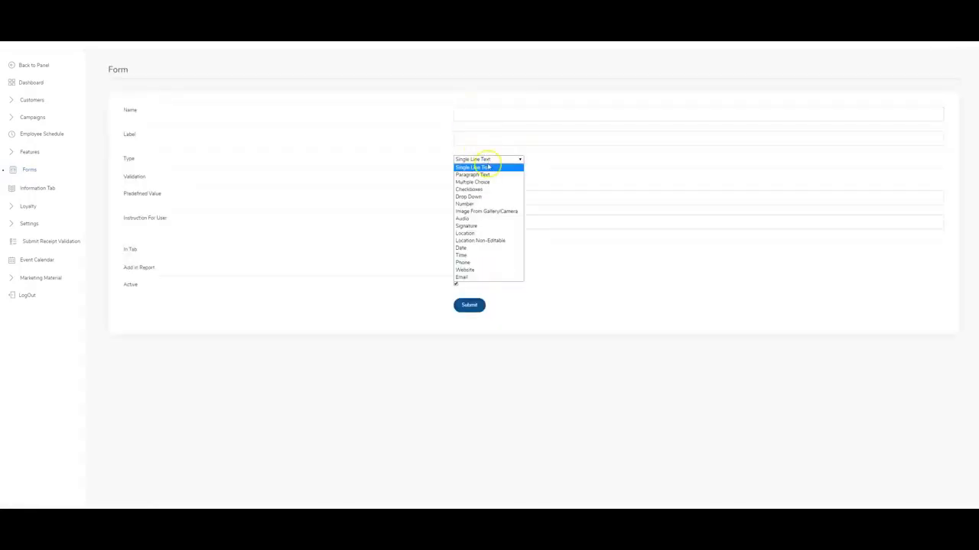
pyautogui.click(493, 197)
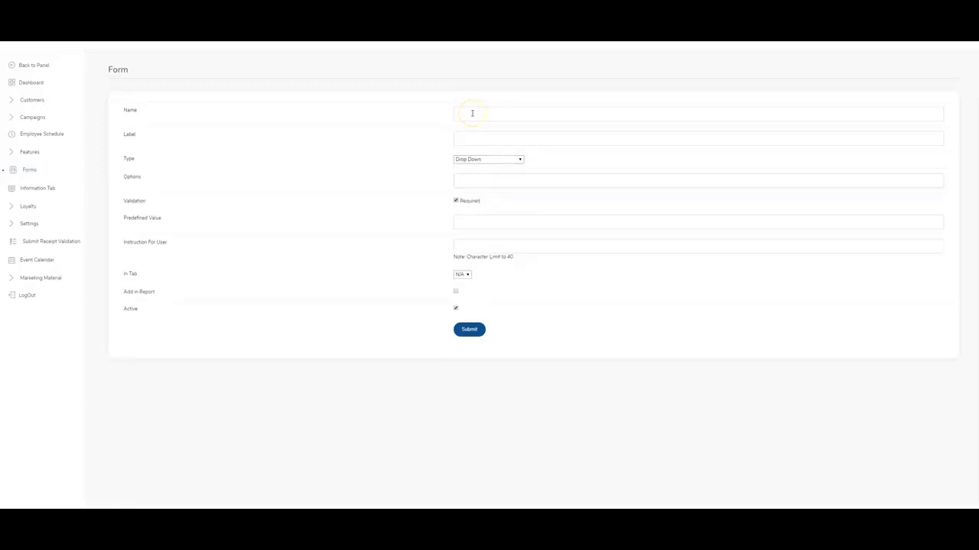
pyautogui.click(484, 159)
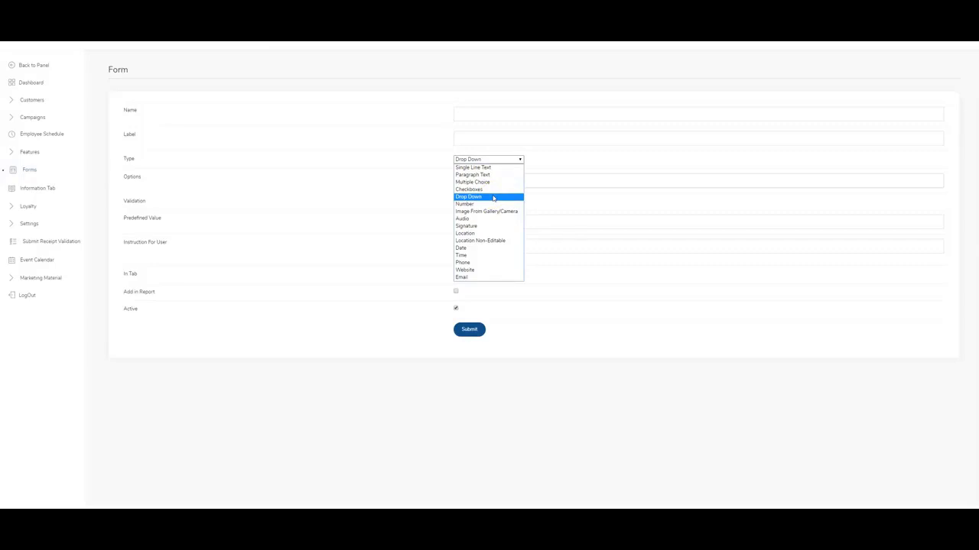
# Make the field Multiple Choice with answer options bronze, silver and gold.
pyautogui.click(489, 182)
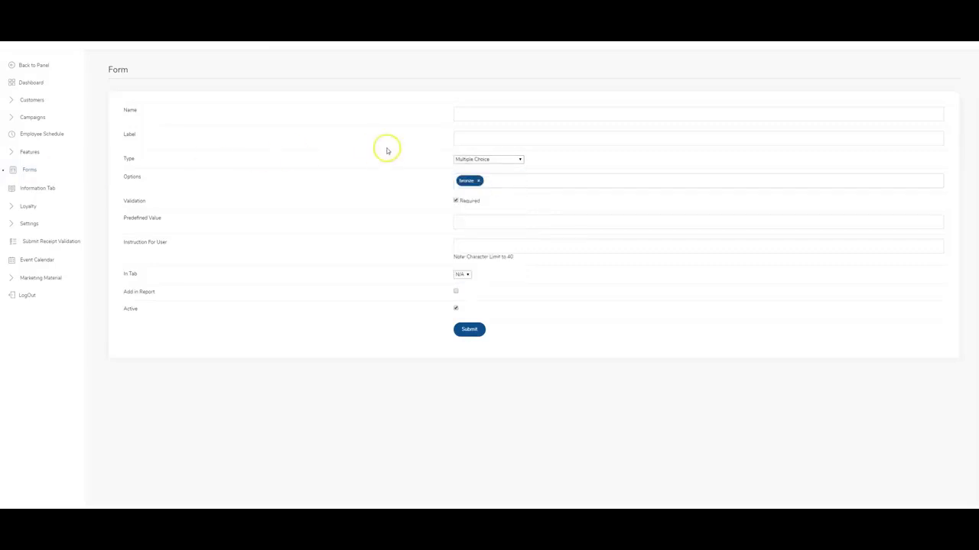
pyautogui.click(479, 181)
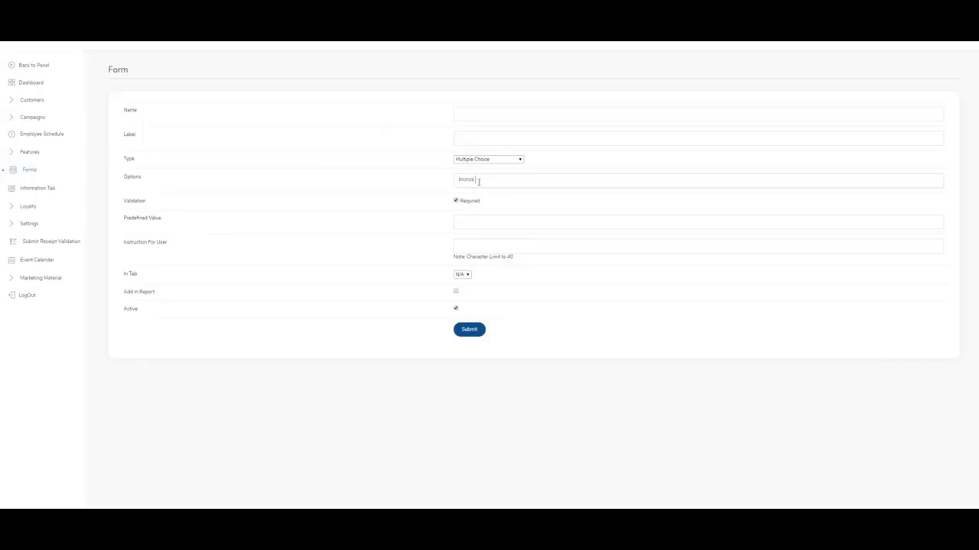
pyautogui.press('Return')
pyautogui.write('silver')
pyautogui.press('Return')
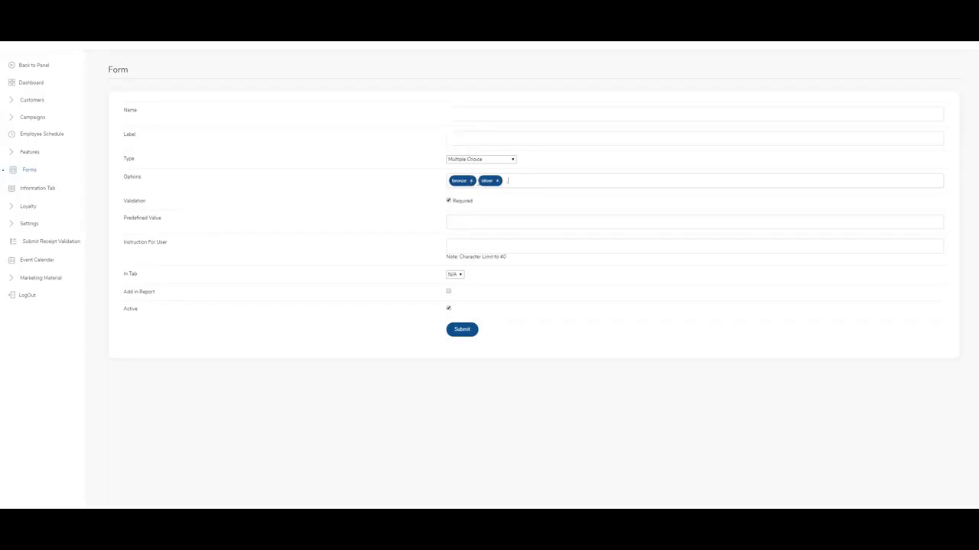
pyautogui.write('gold')
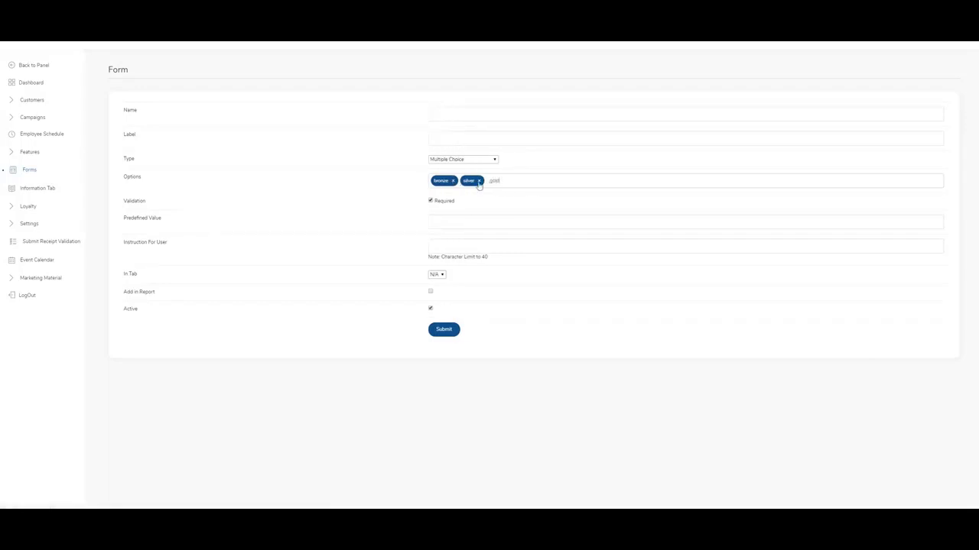
pyautogui.press('Return')
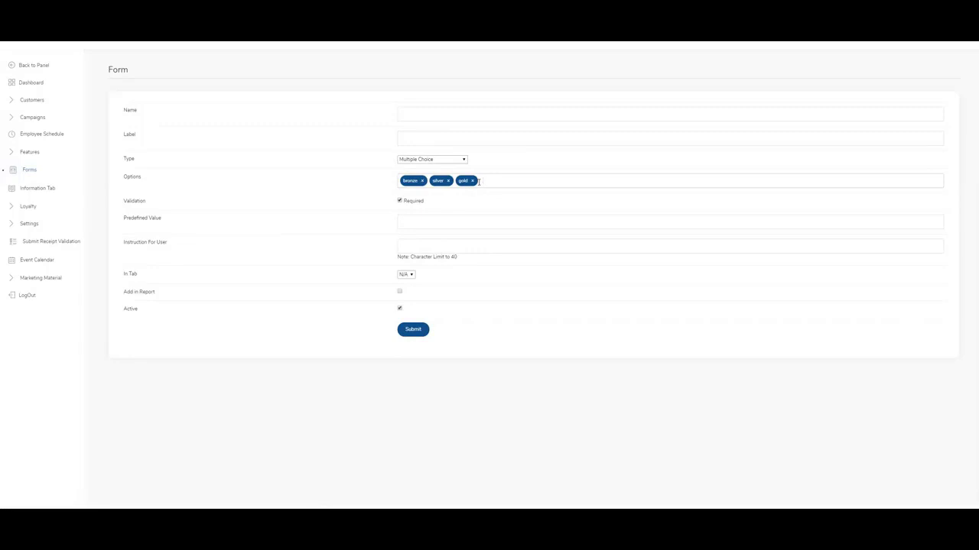
# Name and label the field 'preference', add its user instruction, and submit it.
pyautogui.click(446, 112)
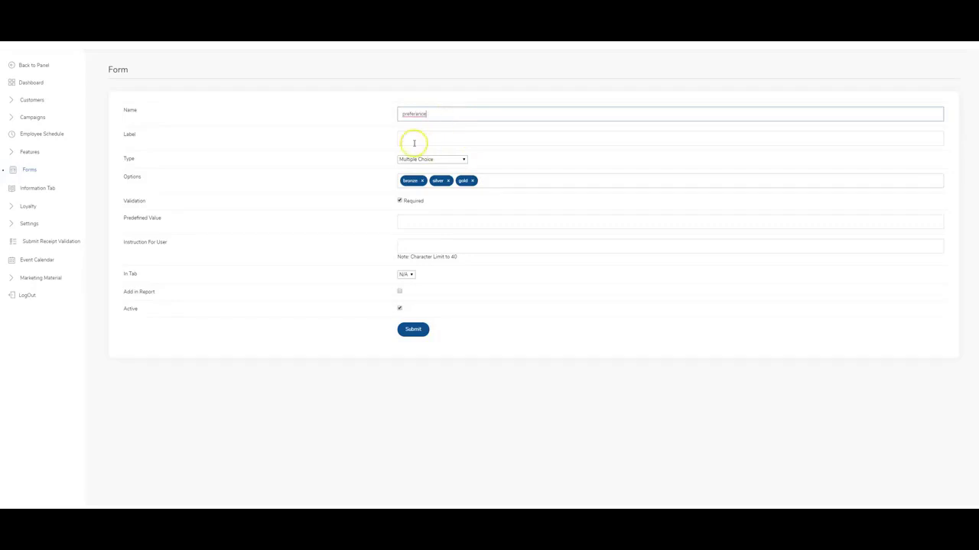
pyautogui.click(424, 139)
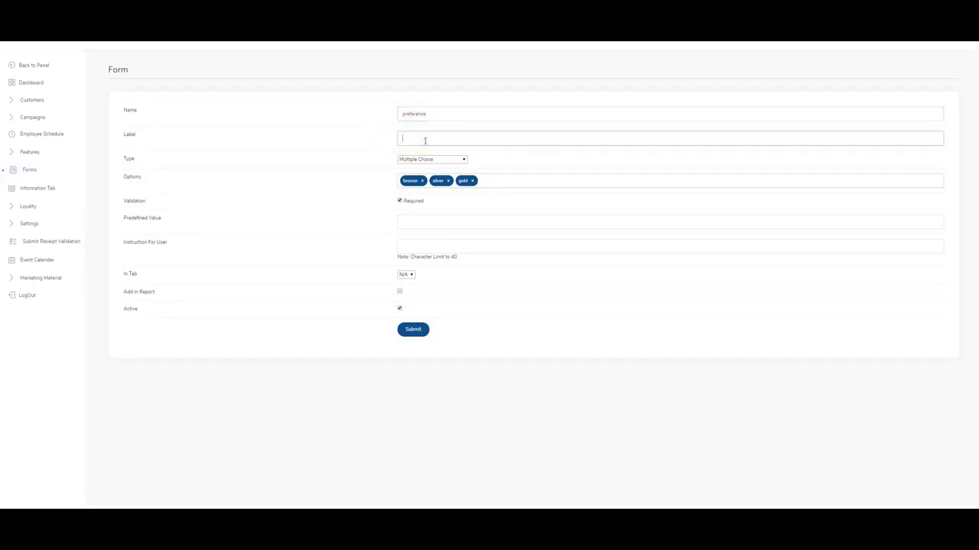
pyautogui.write('preferance')
pyautogui.rightClick(407, 113)
pyautogui.click(428, 120)
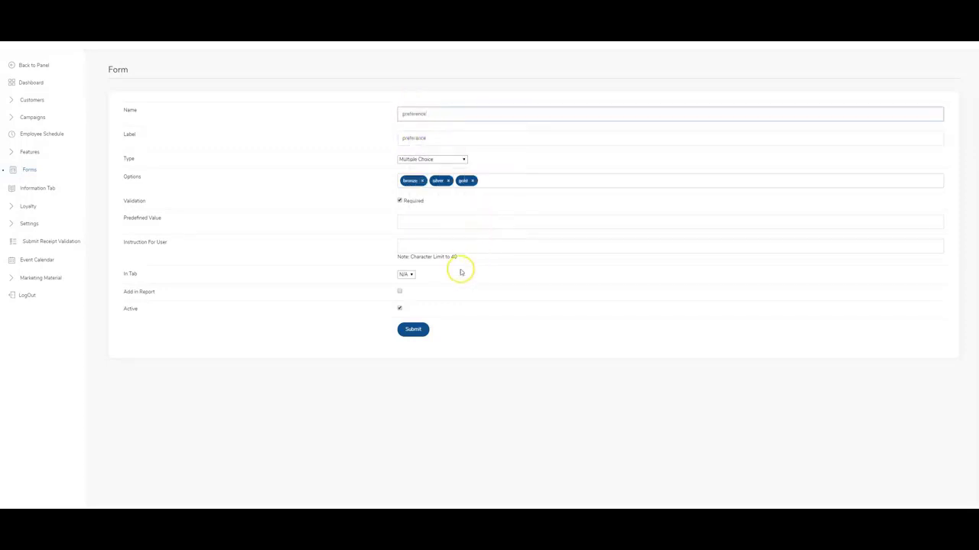
pyautogui.click(443, 249)
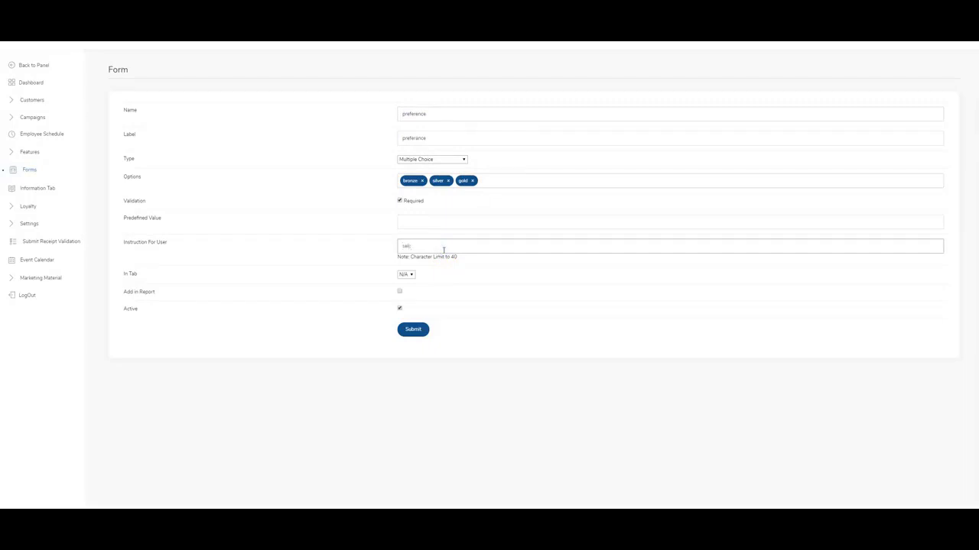
pyautogui.click(411, 328)
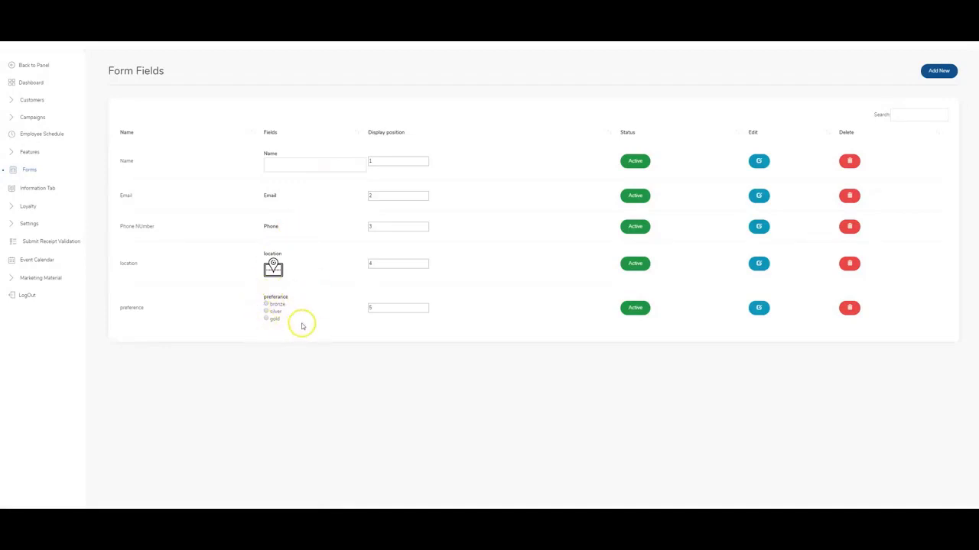
# Add an Image From Gallery/Camera field labelled 'submit photo' with its instruction.
pyautogui.click(937, 71)
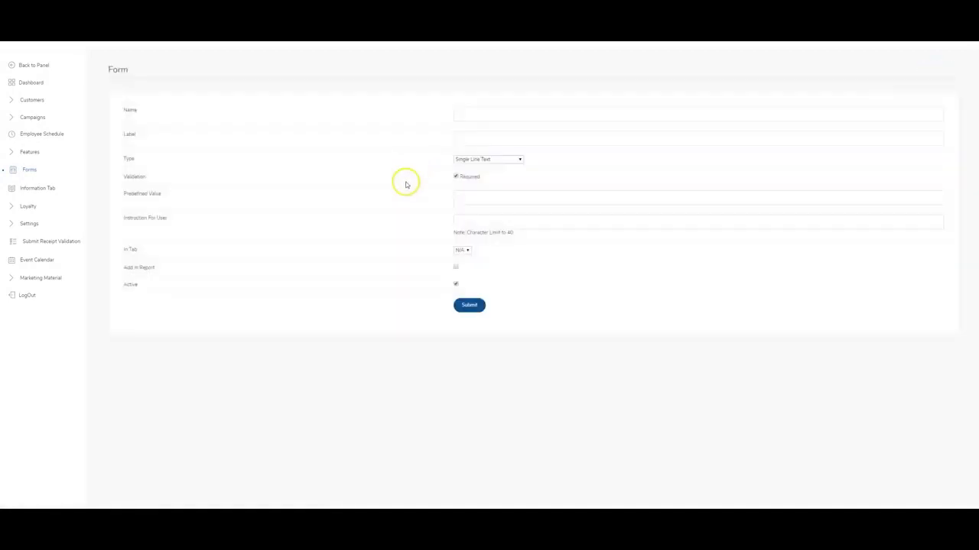
pyautogui.click(499, 159)
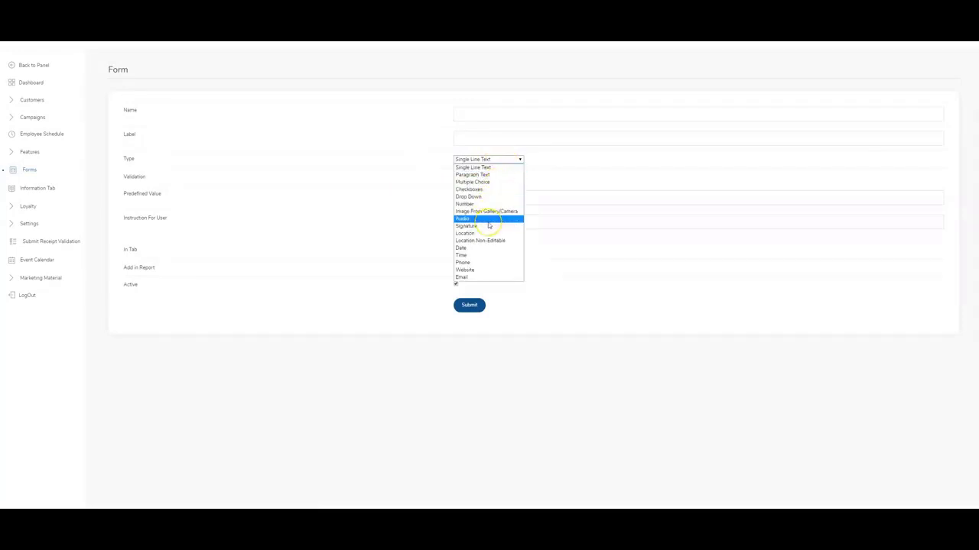
pyautogui.click(488, 212)
pyautogui.click(480, 116)
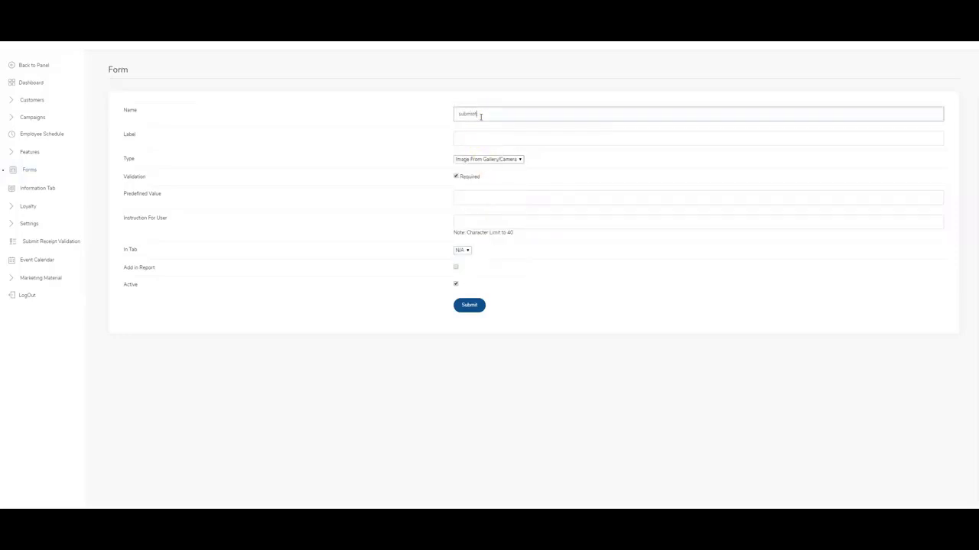
pyautogui.press('Tab')
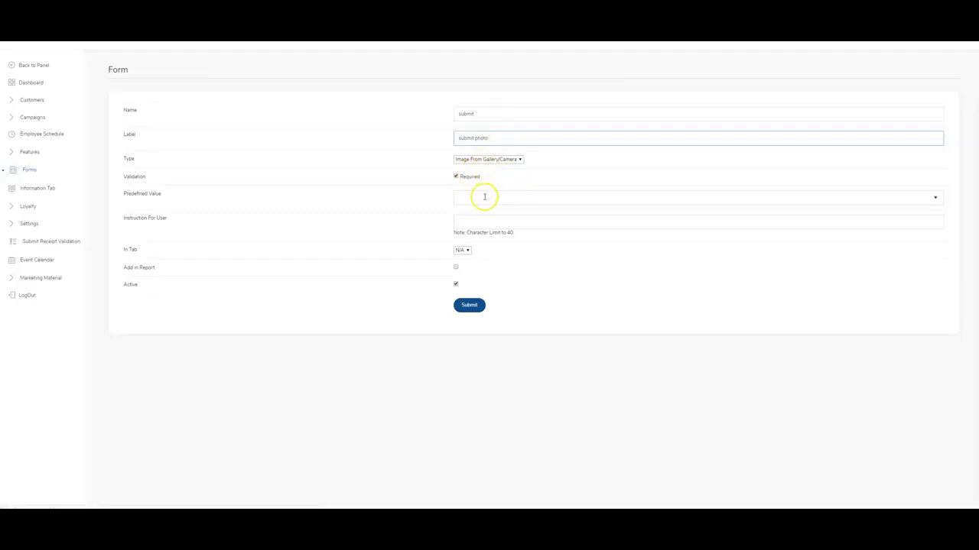
pyautogui.click(477, 219)
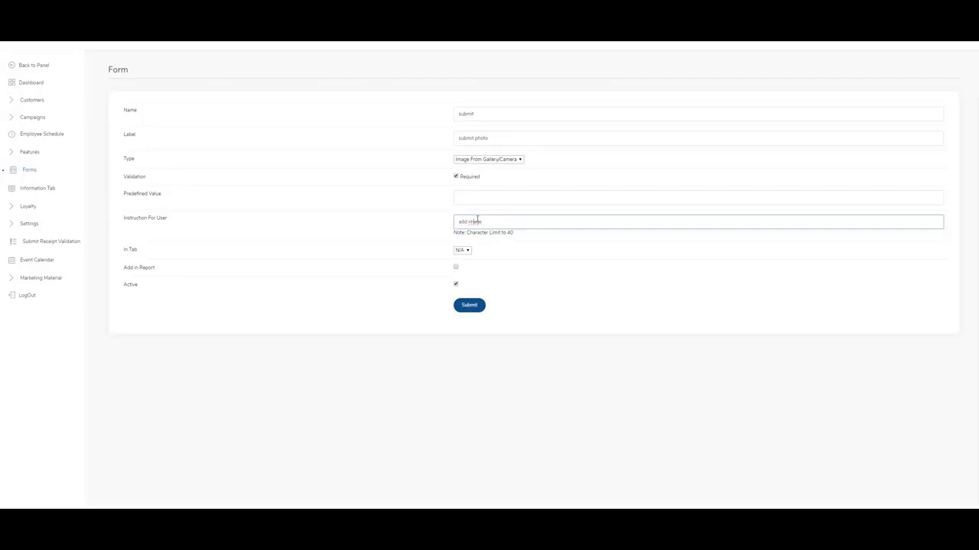
pyautogui.click(474, 306)
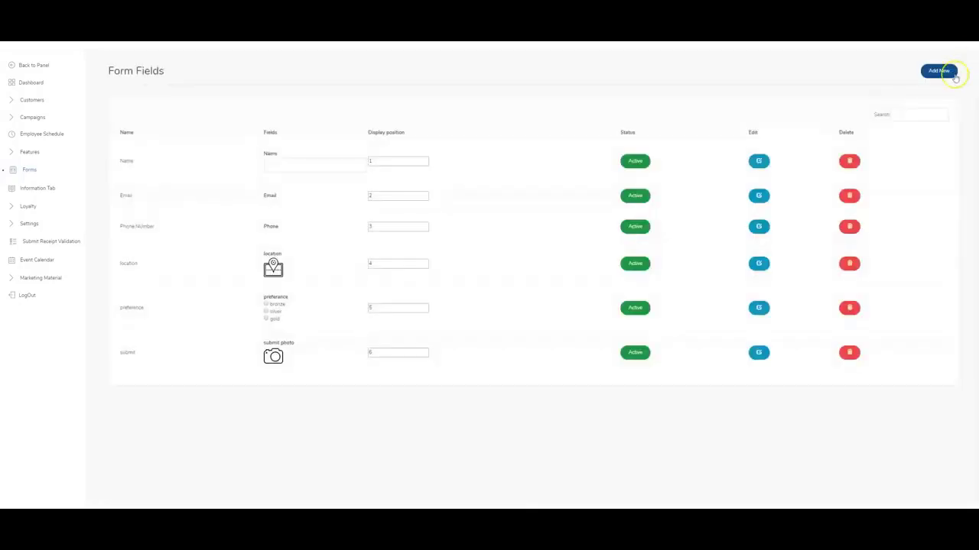
# Add an Audio field named 'audio', labelled 'add audio', with instruction 'record audio'.
pyautogui.click(953, 75)
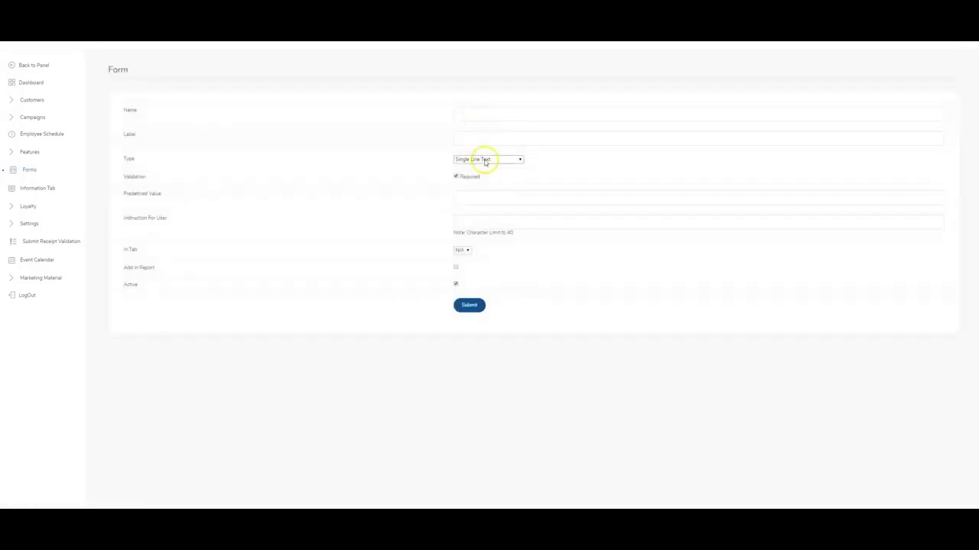
pyautogui.click(484, 160)
pyautogui.click(486, 220)
pyautogui.click(480, 114)
pyautogui.write('audio')
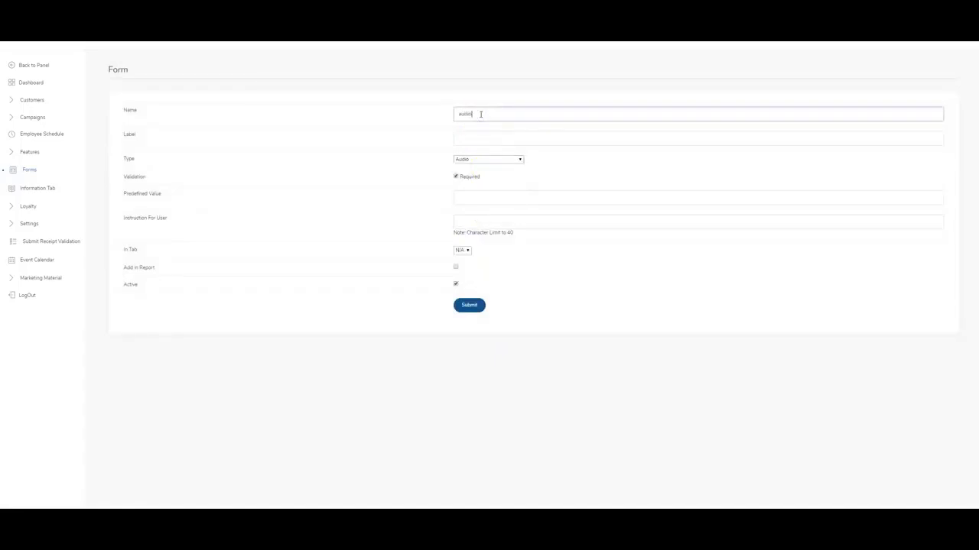
pyautogui.press('Tab')
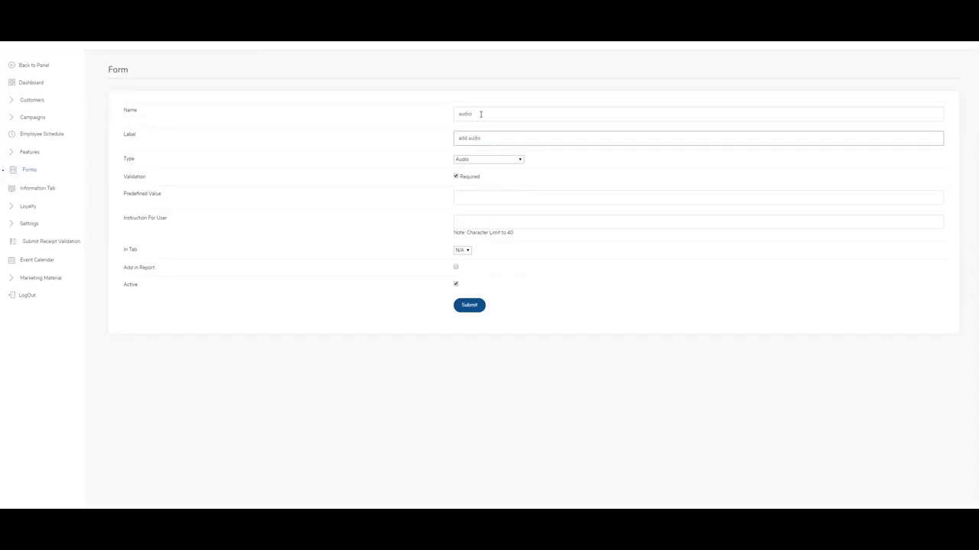
pyautogui.click(498, 224)
pyautogui.write('record audio')
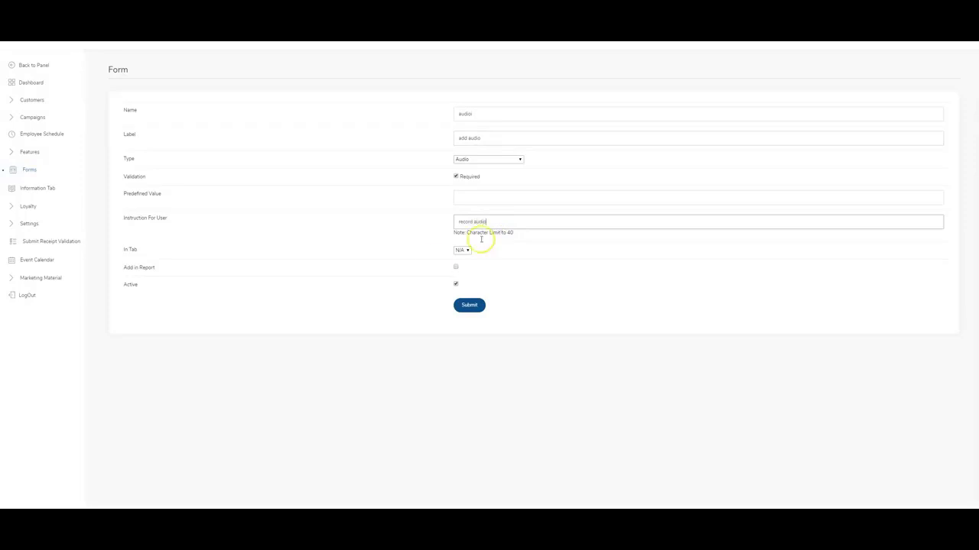
pyautogui.click(468, 305)
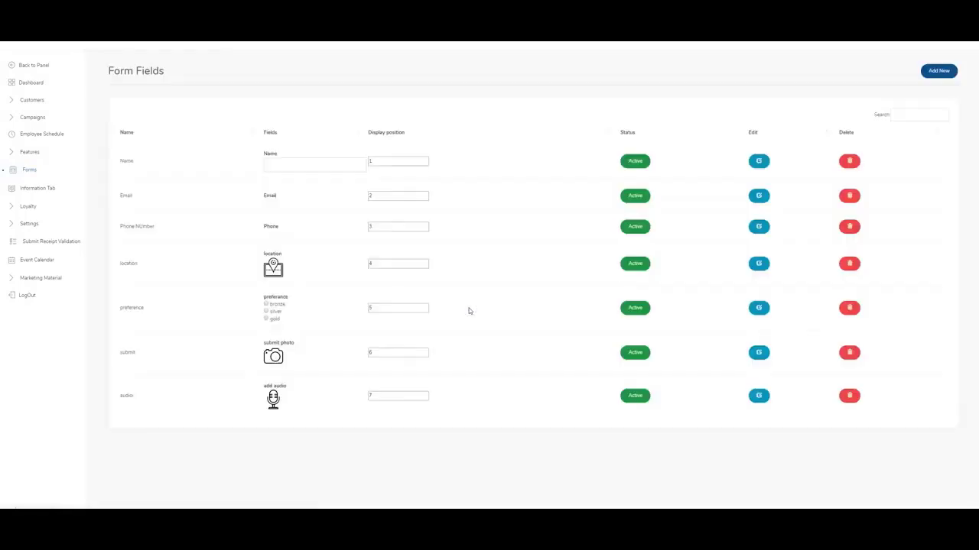
# Create a Signature-type field using 'signature' as its name, label and user instruction.
pyautogui.click(939, 70)
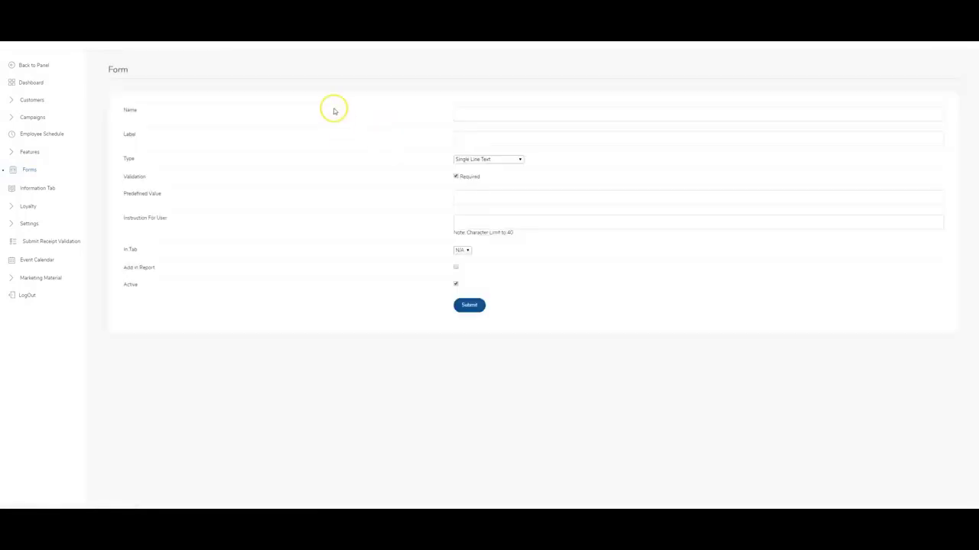
pyautogui.click(500, 160)
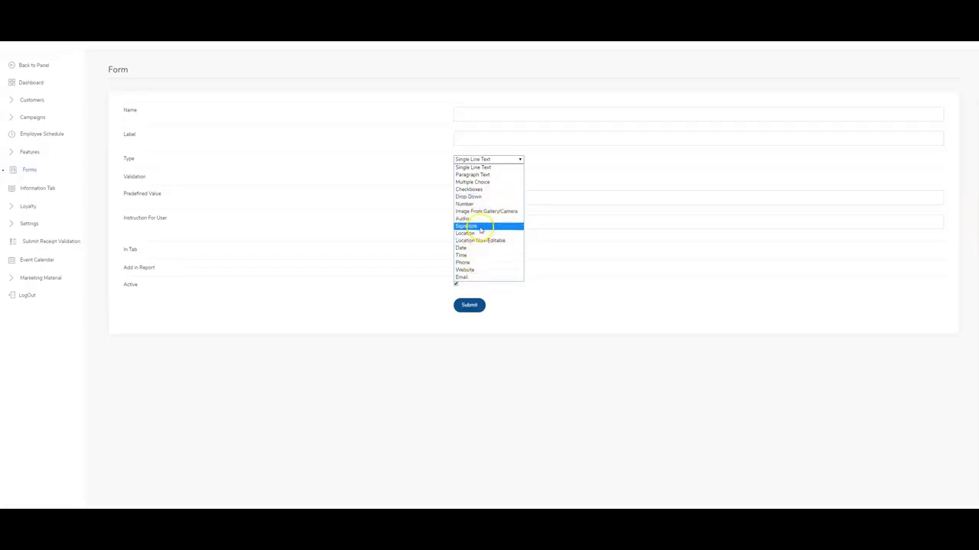
pyautogui.click(481, 227)
pyautogui.click(473, 117)
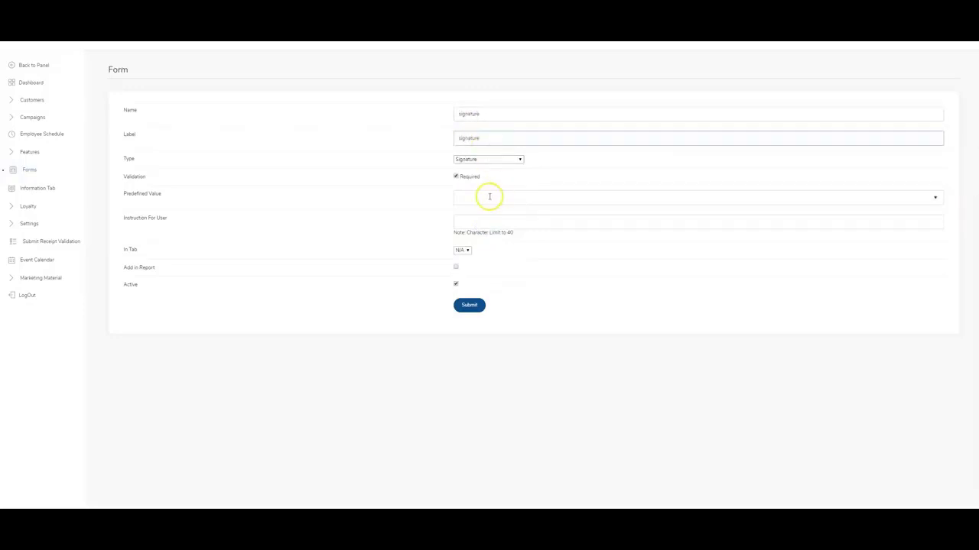
pyautogui.click(496, 221)
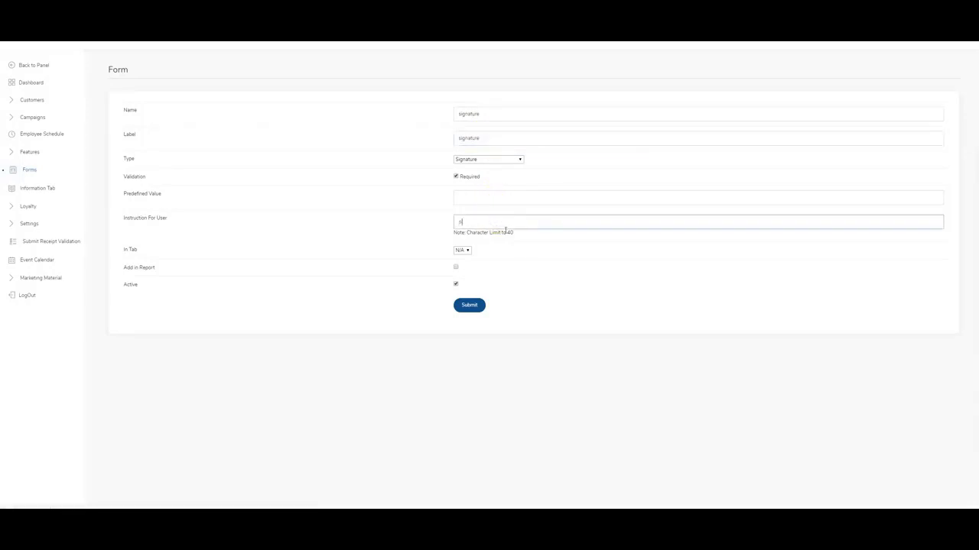
pyautogui.write('signature')
pyautogui.click(470, 307)
pyautogui.click(469, 306)
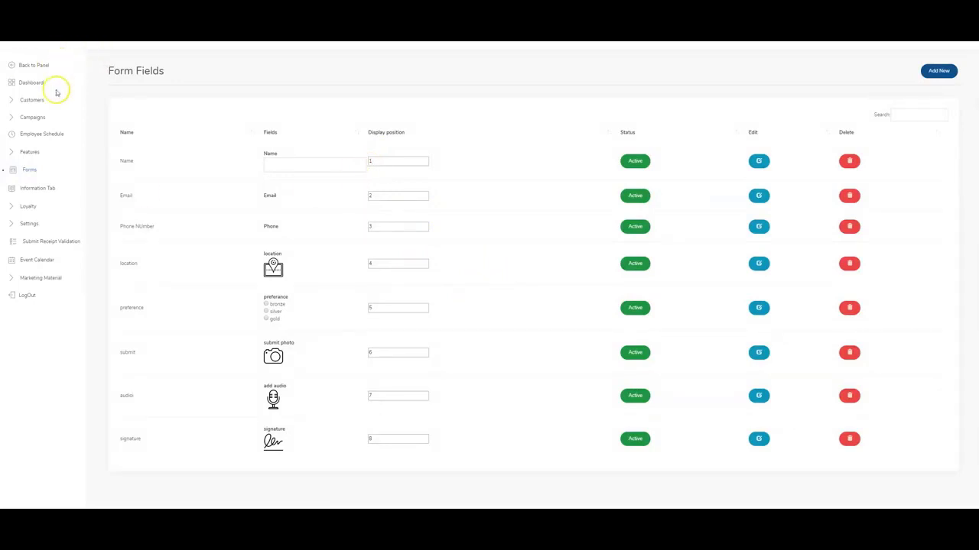
# Review the Survey form's eight fields, then return to the dashboard with Features expanded.
pyautogui.click(30, 171)
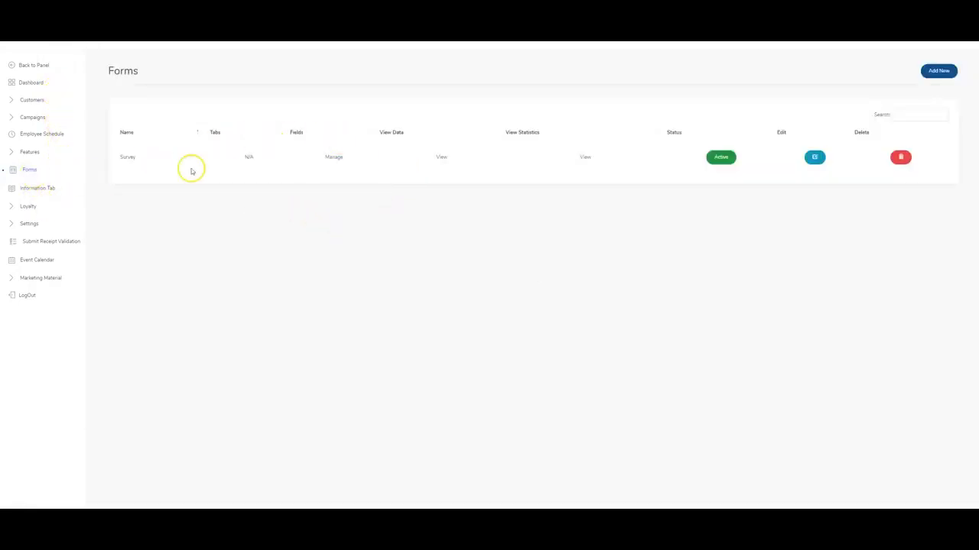
pyautogui.click(333, 157)
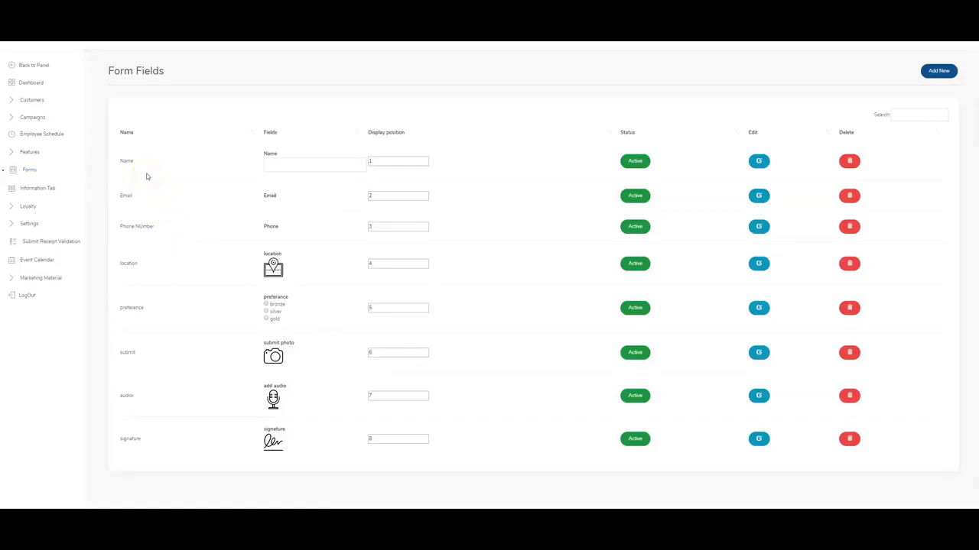
pyautogui.click(149, 184)
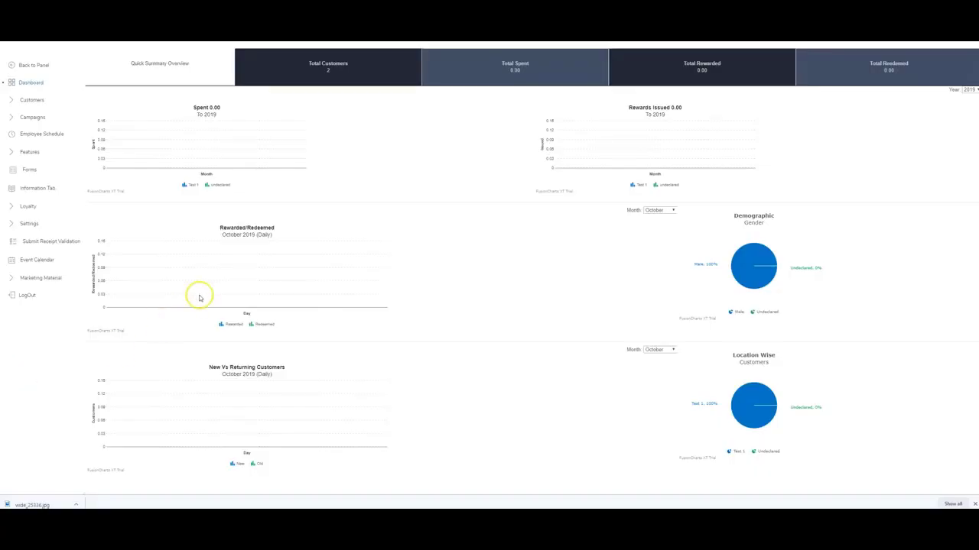
pyautogui.click(31, 153)
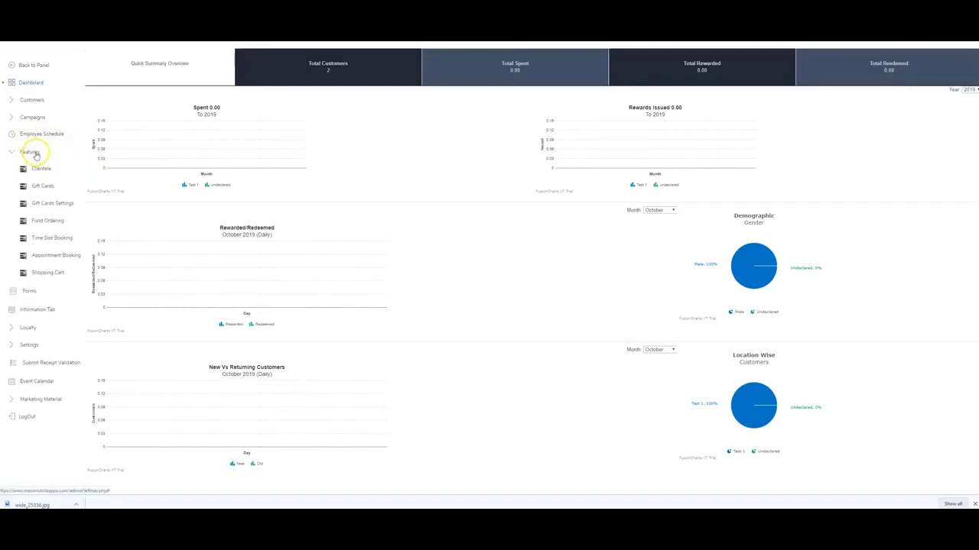
# Open Food Ordering's menu categories and add a Sandwiches category.
pyautogui.click(44, 222)
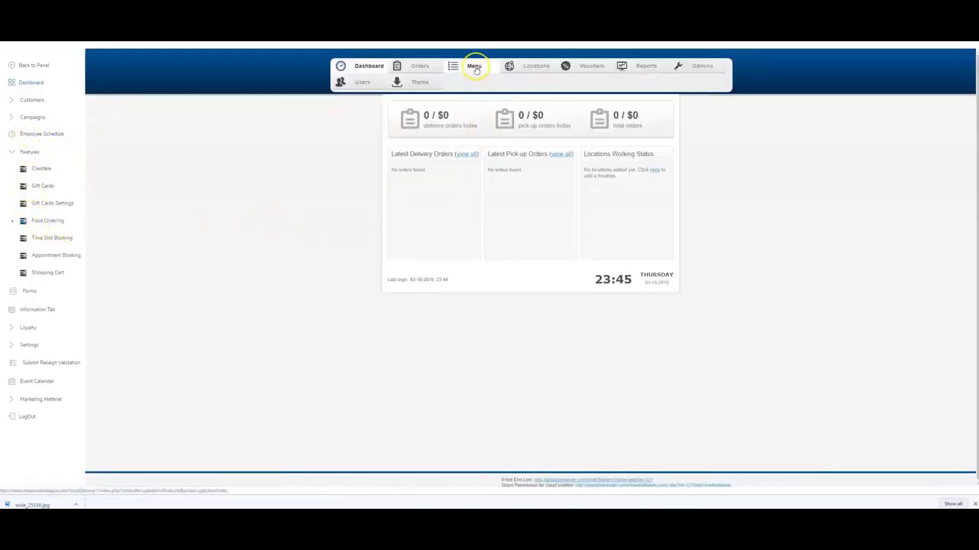
pyautogui.click(466, 67)
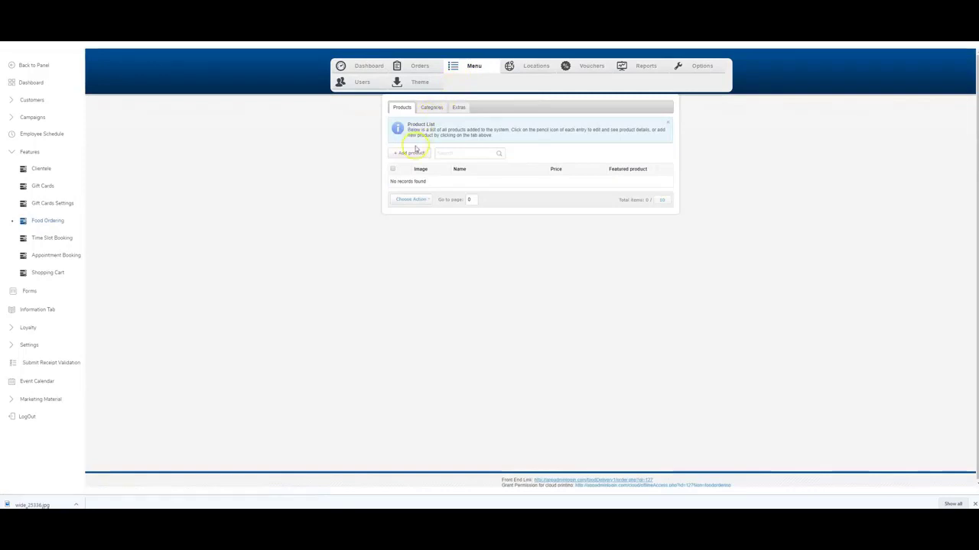
pyautogui.click(433, 109)
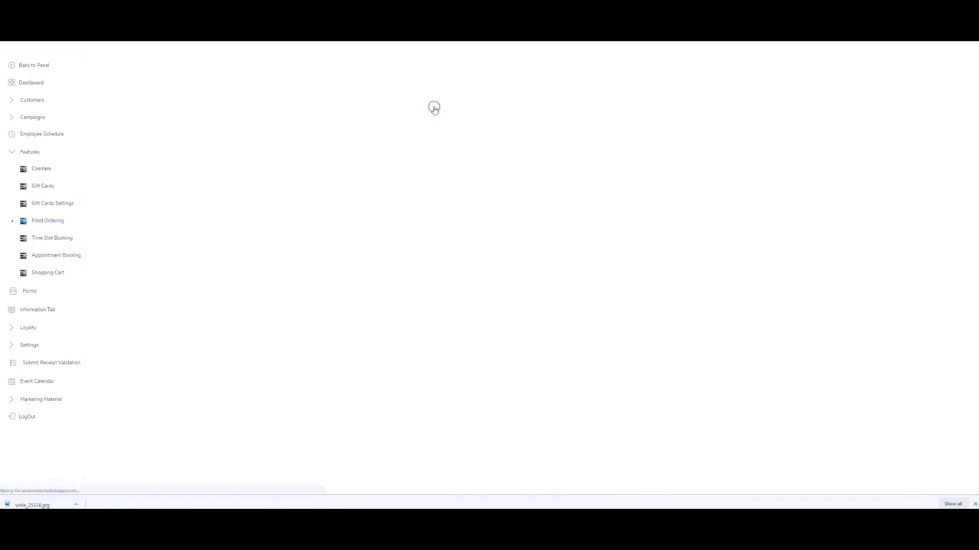
pyautogui.click(418, 156)
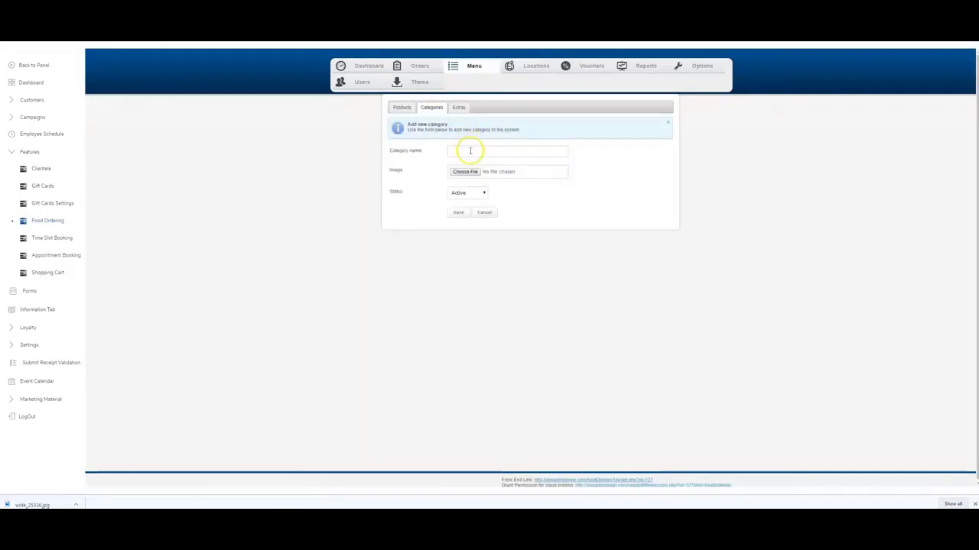
pyautogui.click(468, 151)
pyautogui.write('Sandwiches')
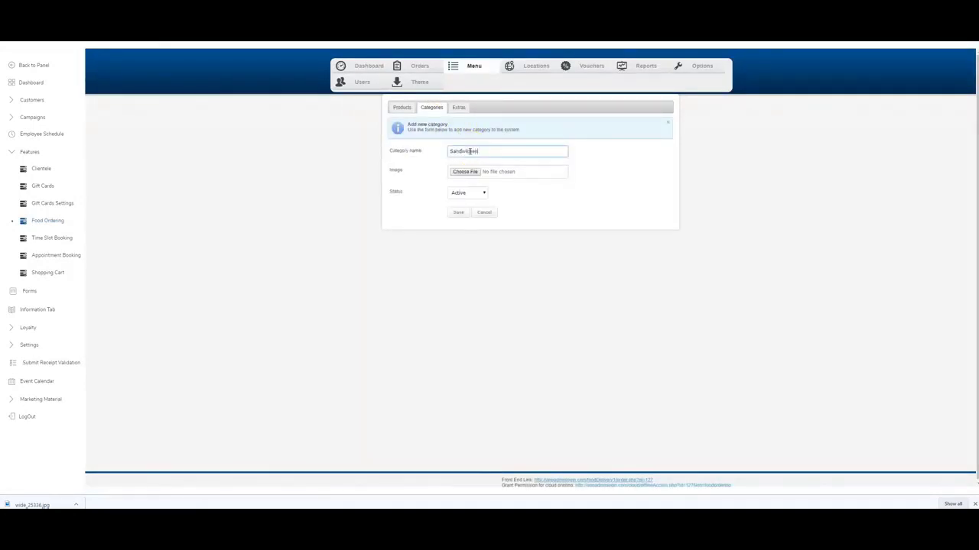
pyautogui.click(459, 212)
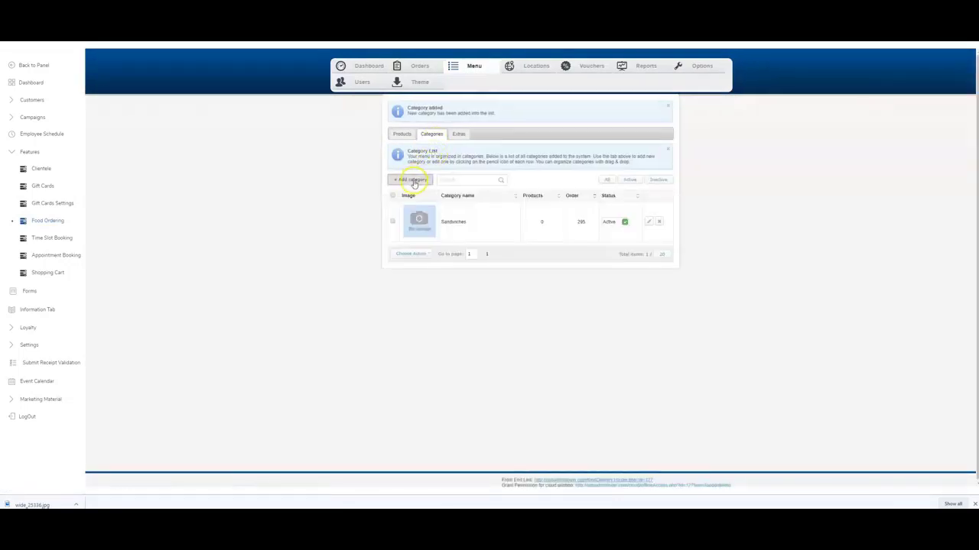
# Add a Pizza category and return to the menu Products list.
pyautogui.click(411, 179)
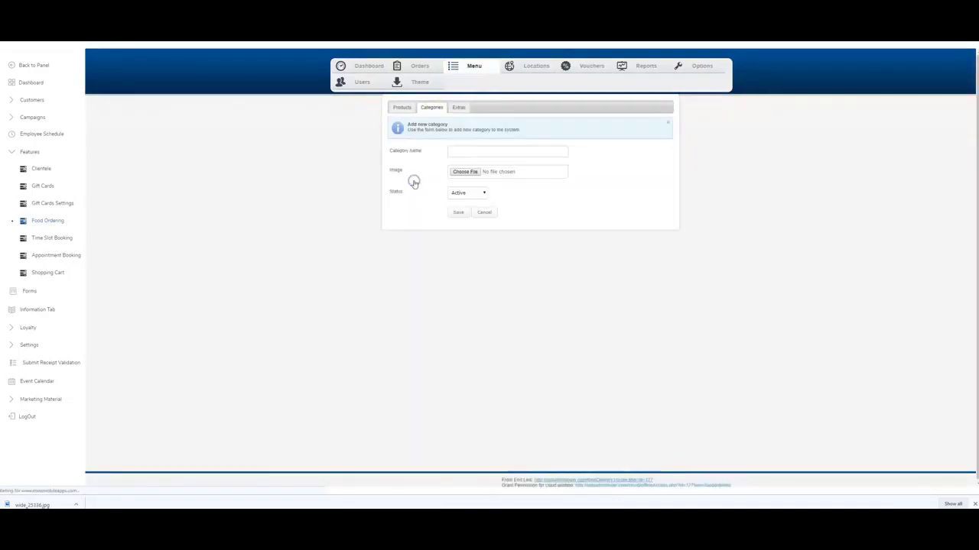
pyautogui.click(462, 152)
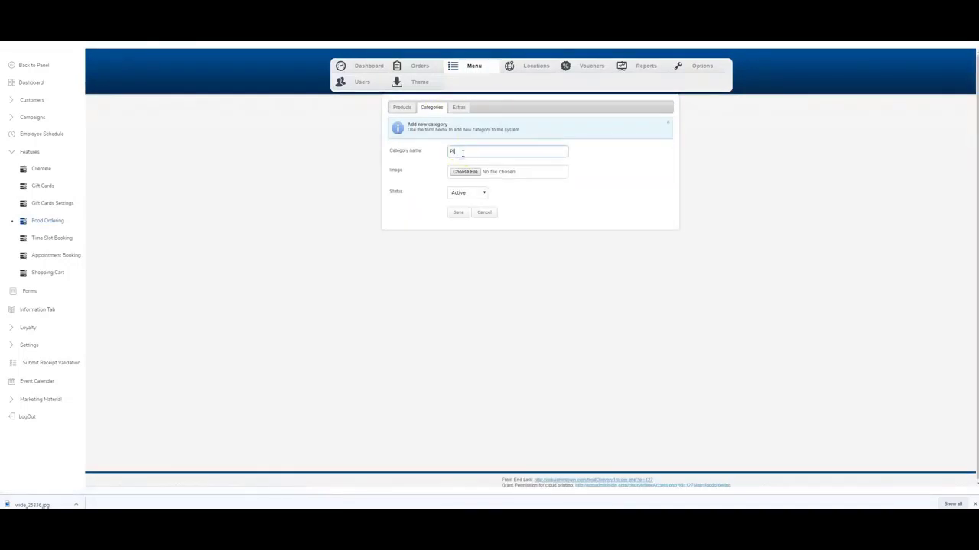
pyautogui.click(458, 215)
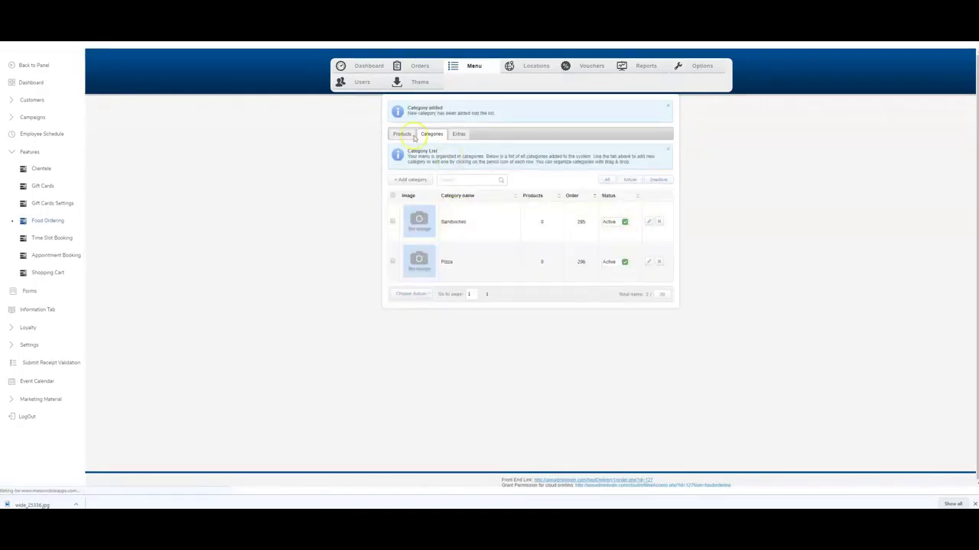
pyautogui.click(402, 134)
pyautogui.click(416, 153)
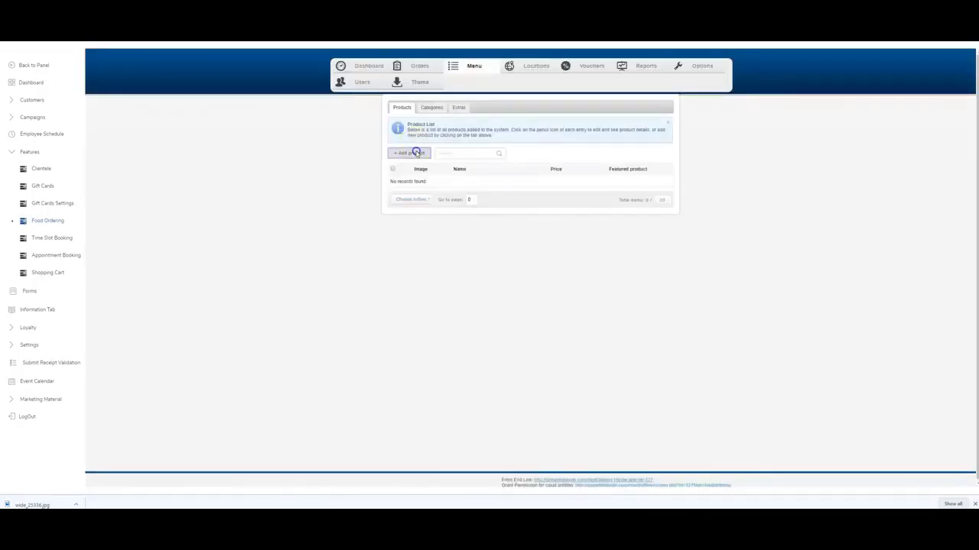
# Draft the Roast Beef product in Sandwiches, then cancel a blank product extra.
pyautogui.click(478, 151)
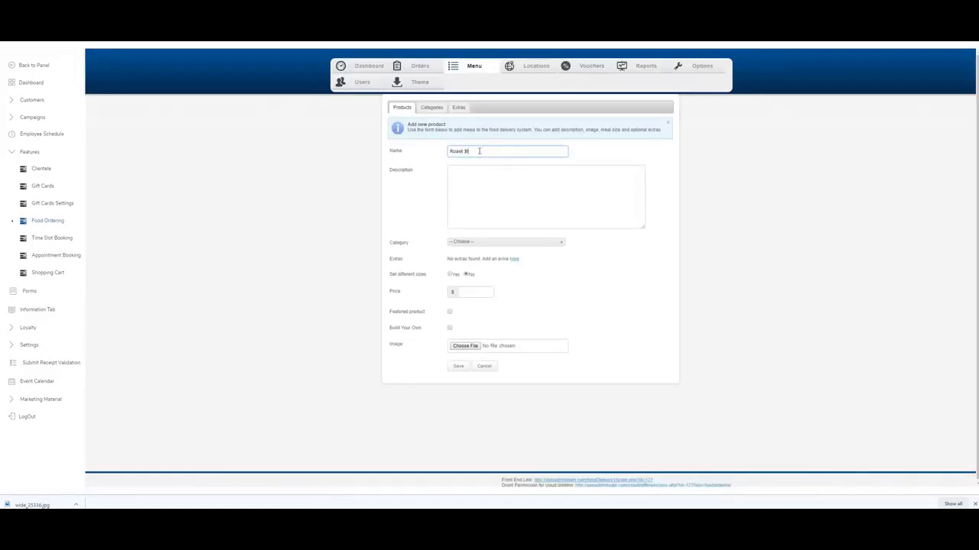
pyautogui.write('Roast Beef')
pyautogui.press('Tab')
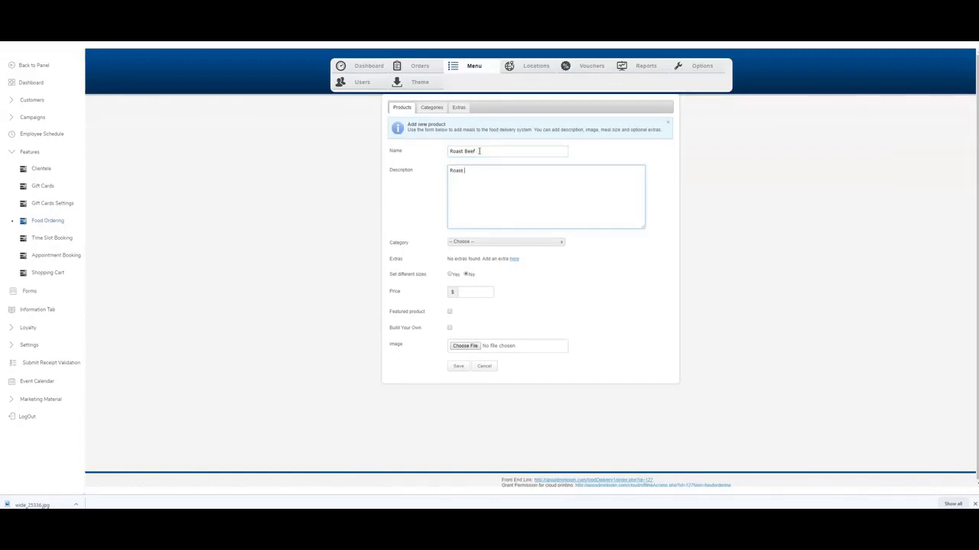
pyautogui.write('Roast Beef Sandwich')
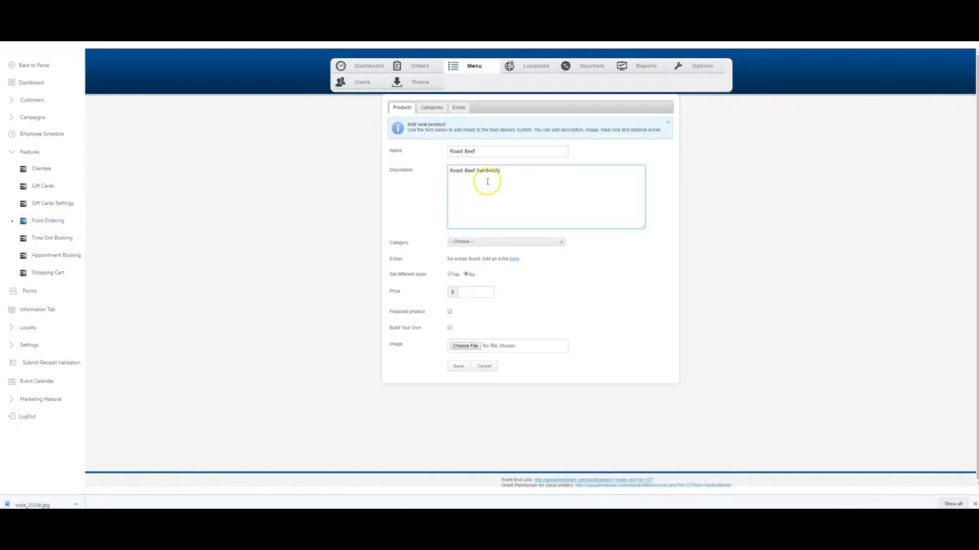
pyautogui.click(518, 226)
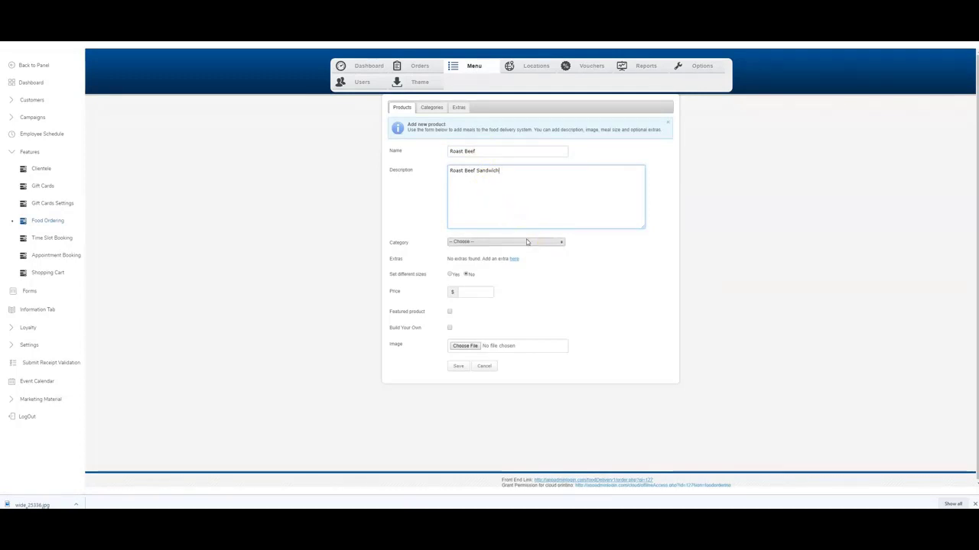
pyautogui.click(524, 246)
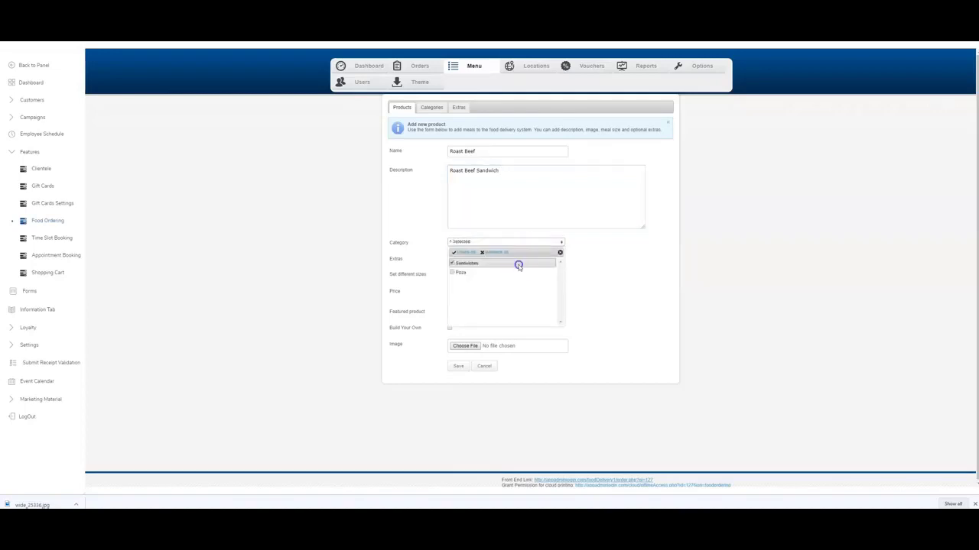
pyautogui.click(517, 263)
pyautogui.click(607, 278)
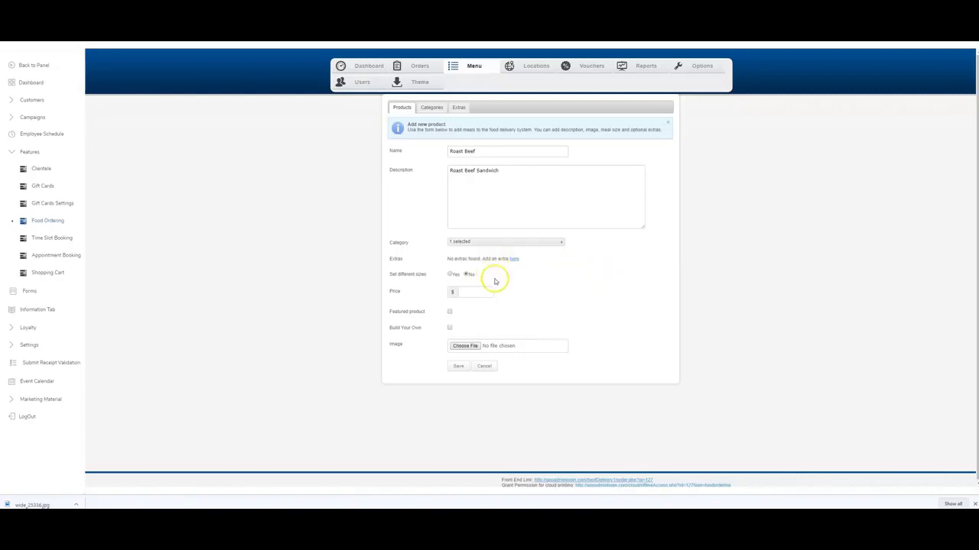
pyautogui.click(513, 259)
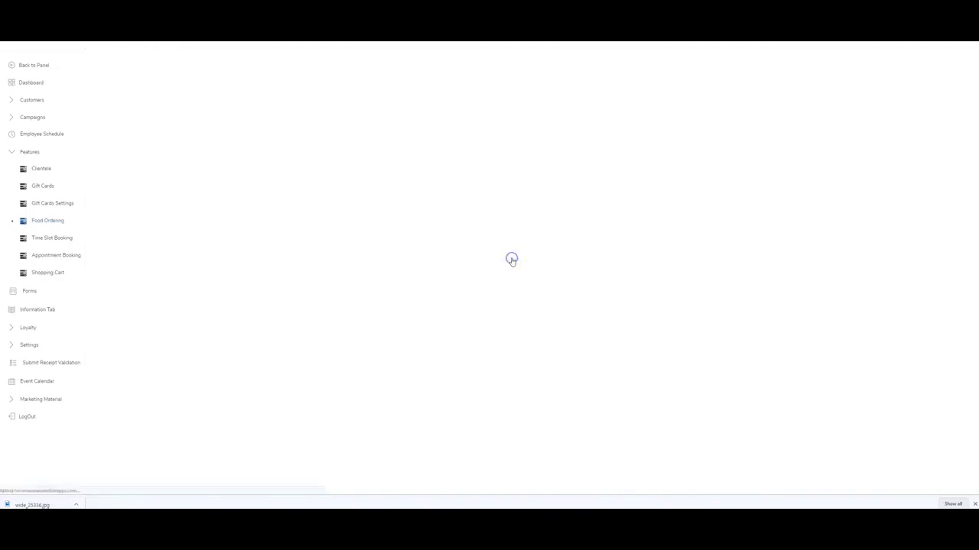
pyautogui.click(459, 194)
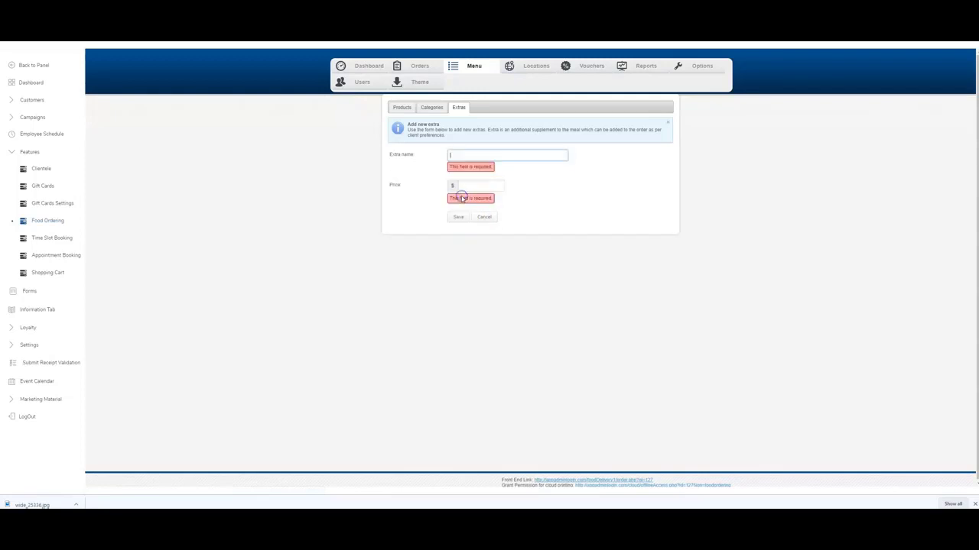
pyautogui.click(483, 217)
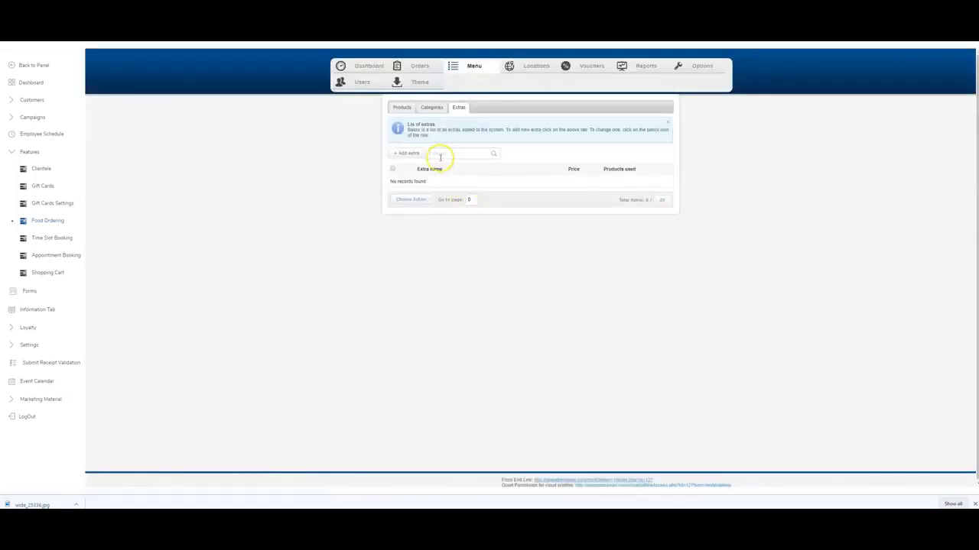
# Restart the product form with name Roast Beef and description Roast Beef Sandwich.
pyautogui.click(404, 108)
pyautogui.click(409, 153)
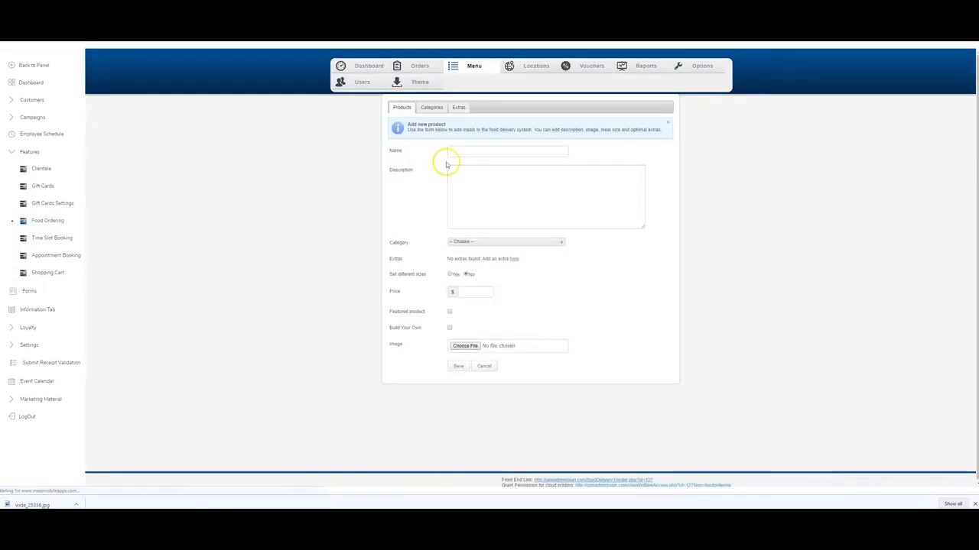
pyautogui.click(475, 151)
pyautogui.write('Roast B')
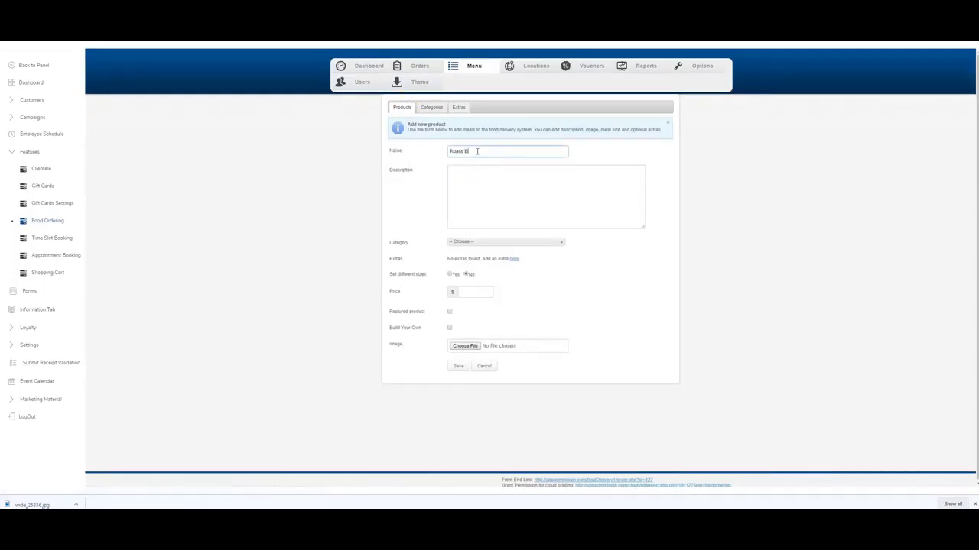
pyautogui.write('eef')
pyautogui.press('Tab')
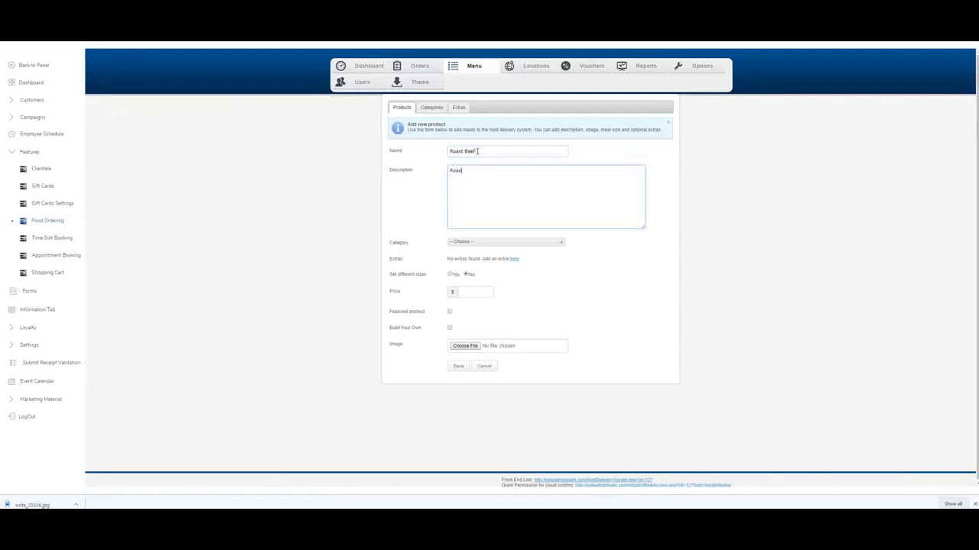
pyautogui.write('Roast Beef Sandwich')
# Put the product in Sandwiches and add a Small size priced 6.95.
pyautogui.click(474, 240)
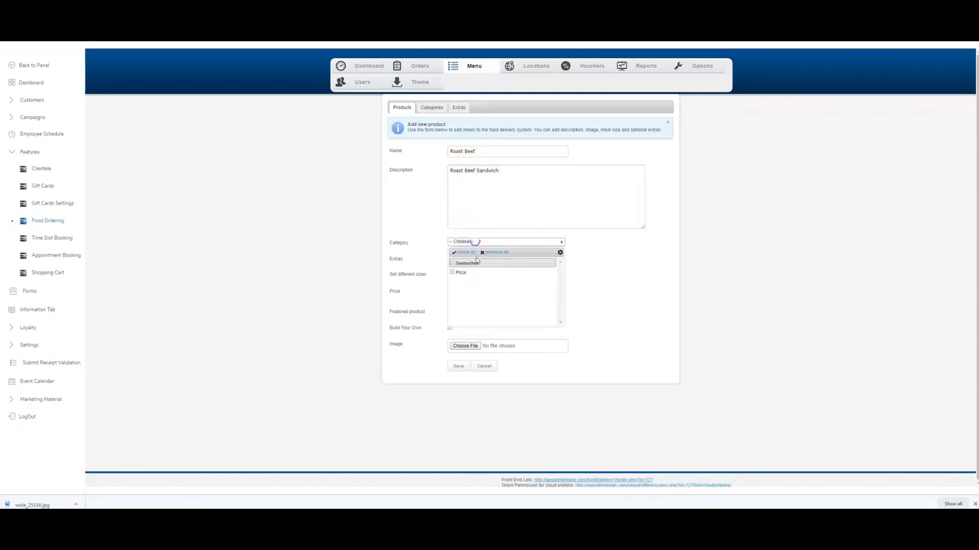
pyautogui.click(473, 264)
pyautogui.click(649, 313)
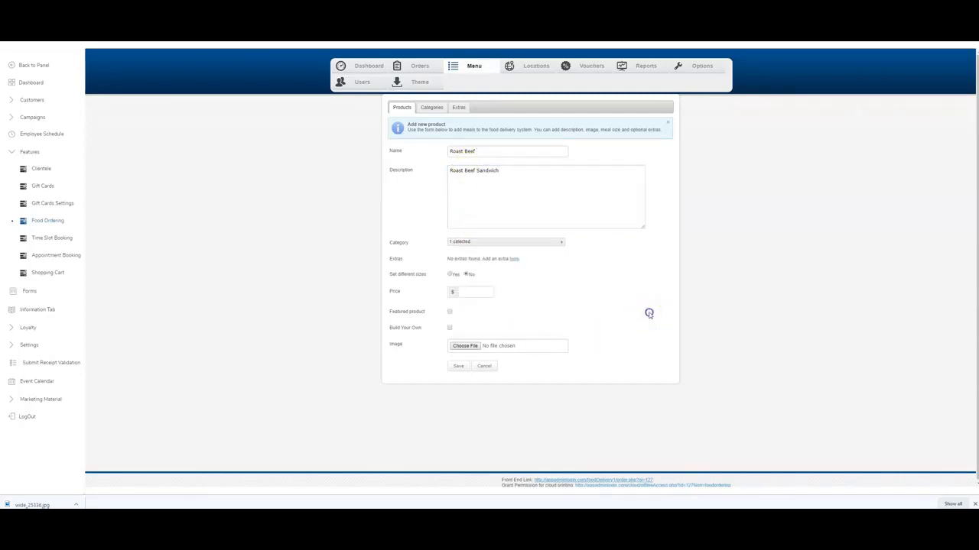
pyautogui.click(451, 275)
pyautogui.click(467, 304)
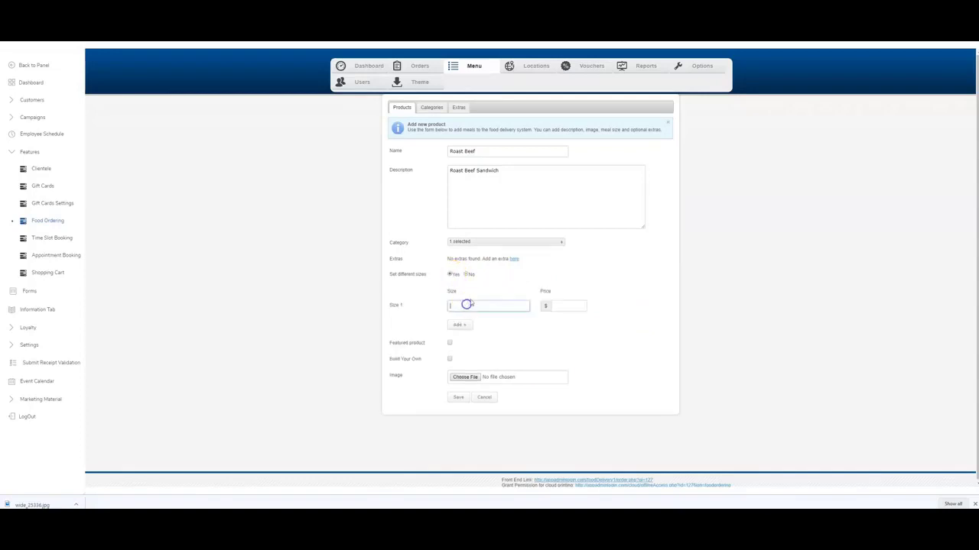
pyautogui.write('Sml')
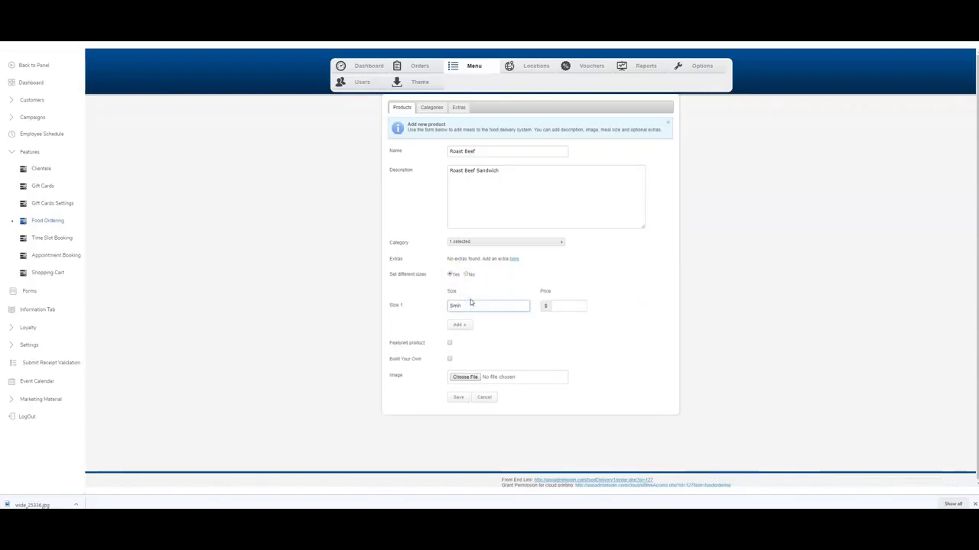
pyautogui.press('BackSpace')
pyautogui.write('al')
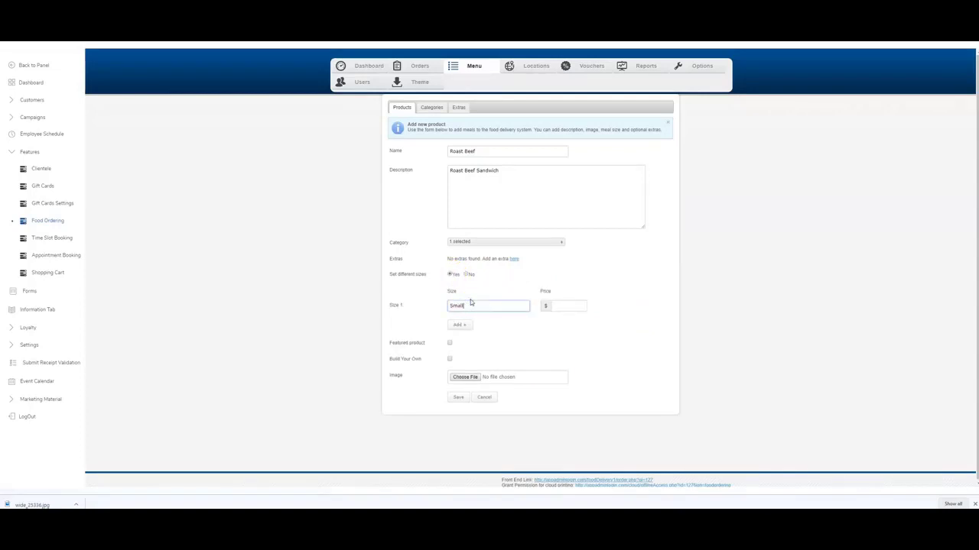
pyautogui.write('l')
pyautogui.press('Tab')
pyautogui.write('6.95')
# Add a Large size priced 9.99 and mark the product as featured.
pyautogui.click(459, 324)
pyautogui.click(474, 326)
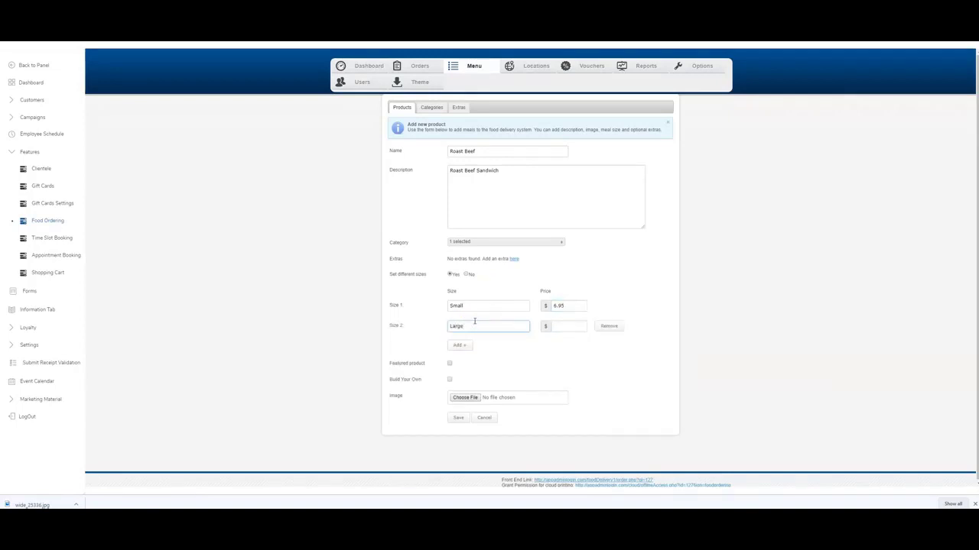
pyautogui.write('Large')
pyautogui.click(561, 325)
pyautogui.write('9.9')
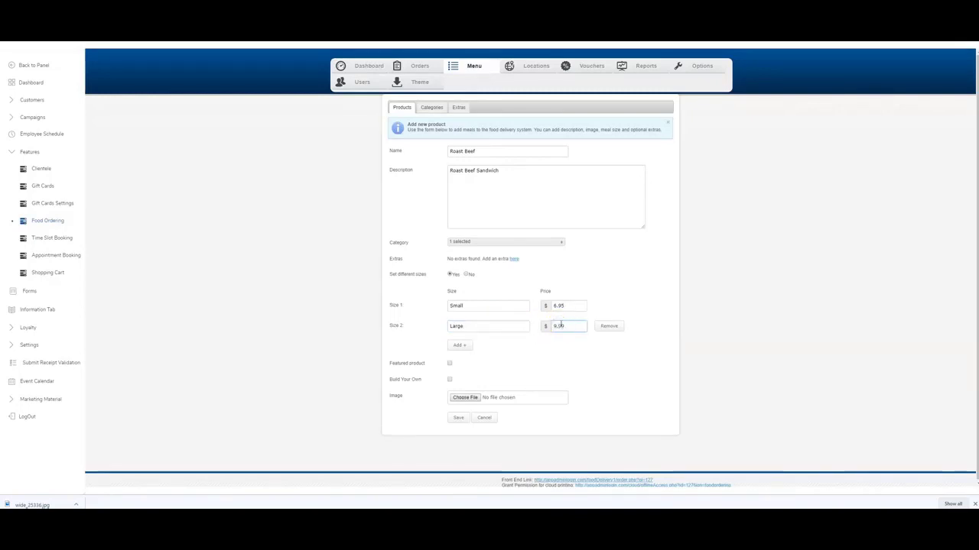
pyautogui.write('9')
pyautogui.scroll(-1, 513, 359)
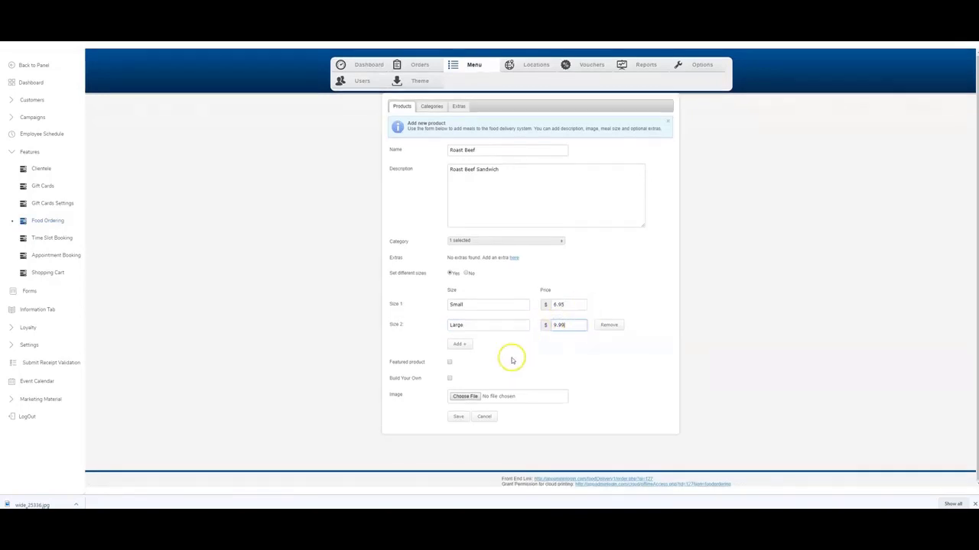
pyautogui.click(450, 364)
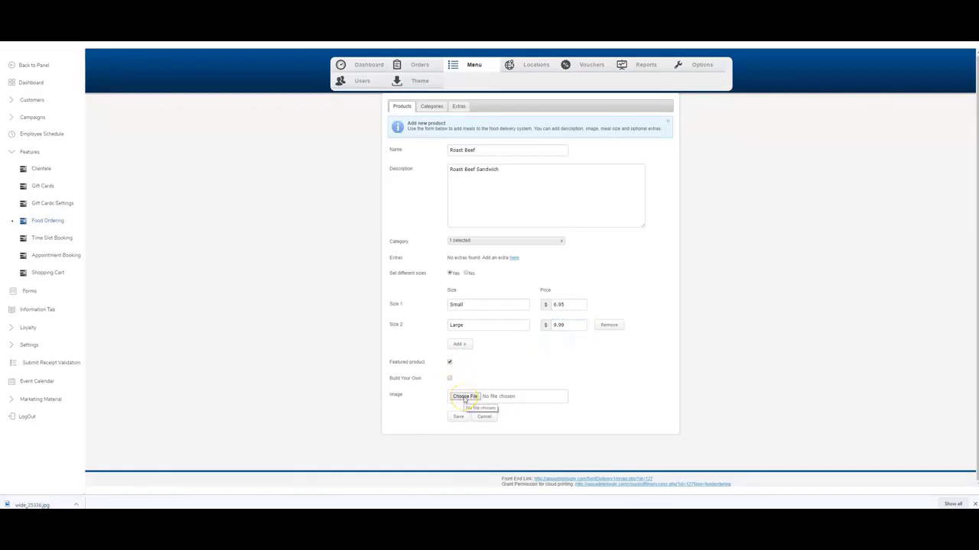
pyautogui.click(465, 397)
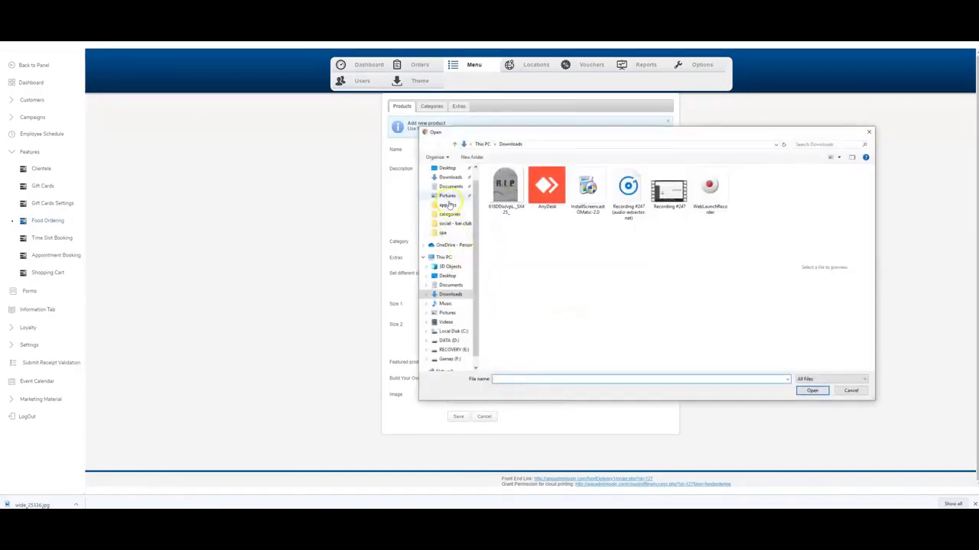
# Attach the wide_25336 picture from app pics and save the Roast Beef product.
pyautogui.click(447, 205)
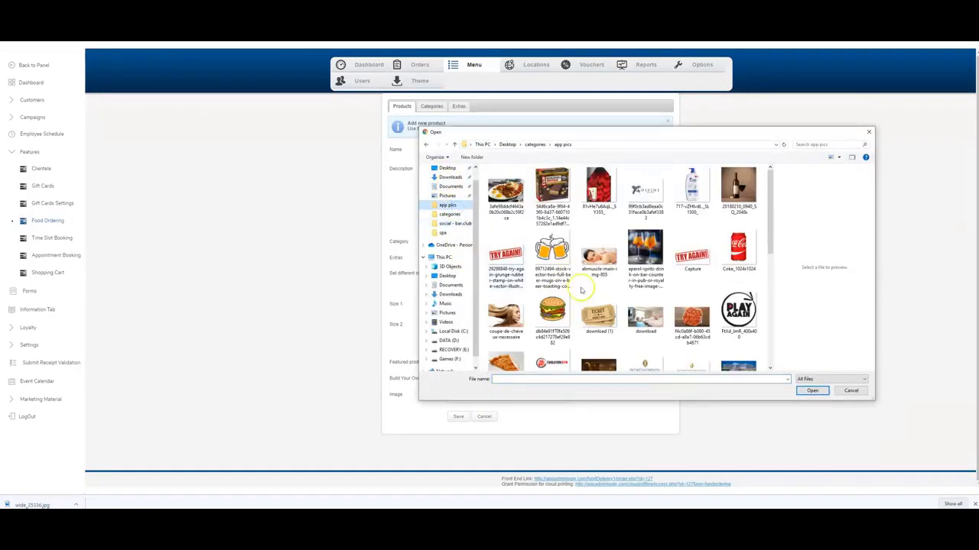
pyautogui.scroll(-5, 589, 291)
pyautogui.click(552, 346)
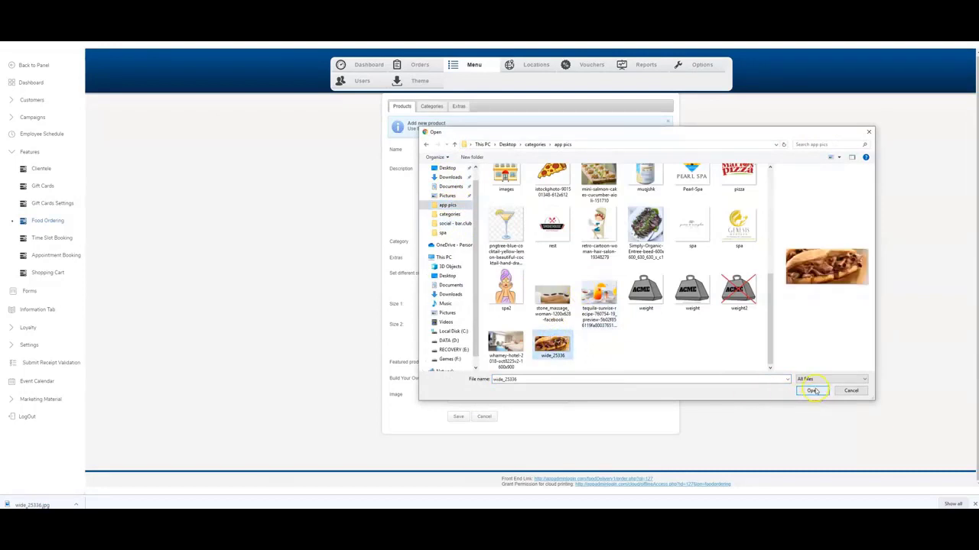
pyautogui.click(812, 391)
pyautogui.click(458, 416)
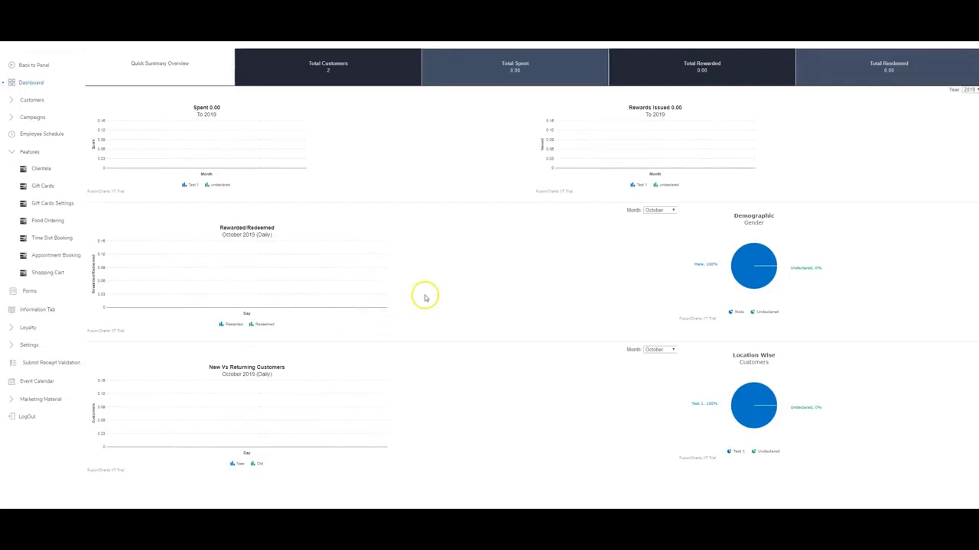
# Open Appointment Booking's Employees list and start a new employee.
pyautogui.click(26, 153)
pyautogui.click(27, 153)
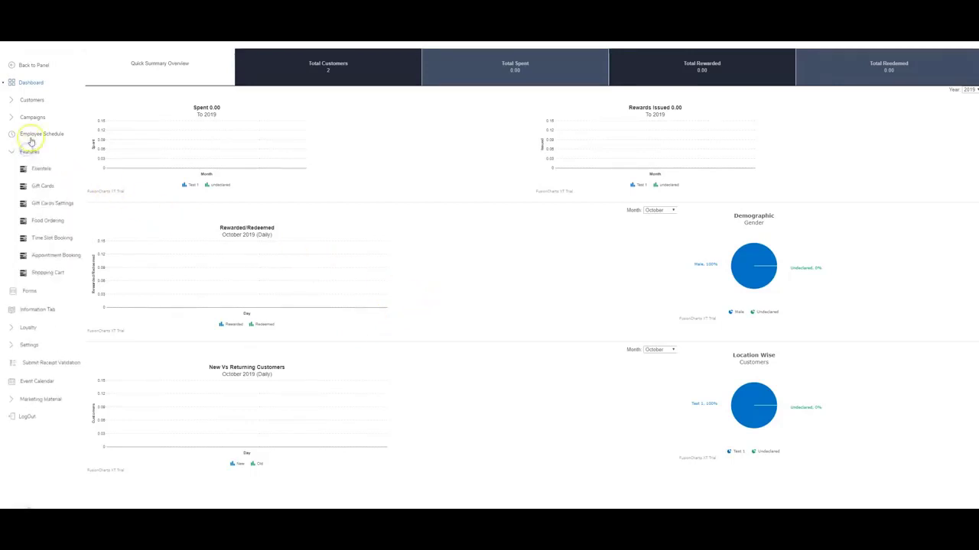
pyautogui.click(47, 257)
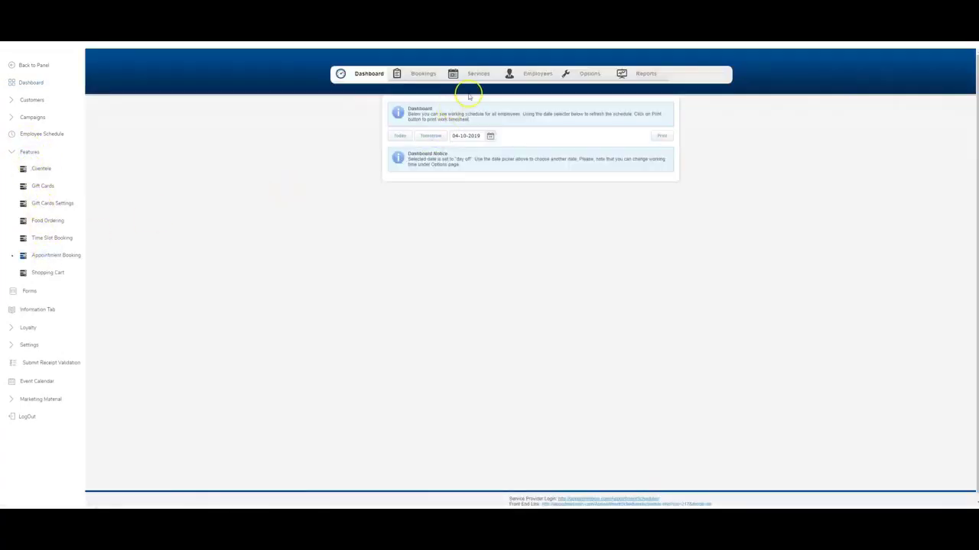
pyautogui.click(425, 74)
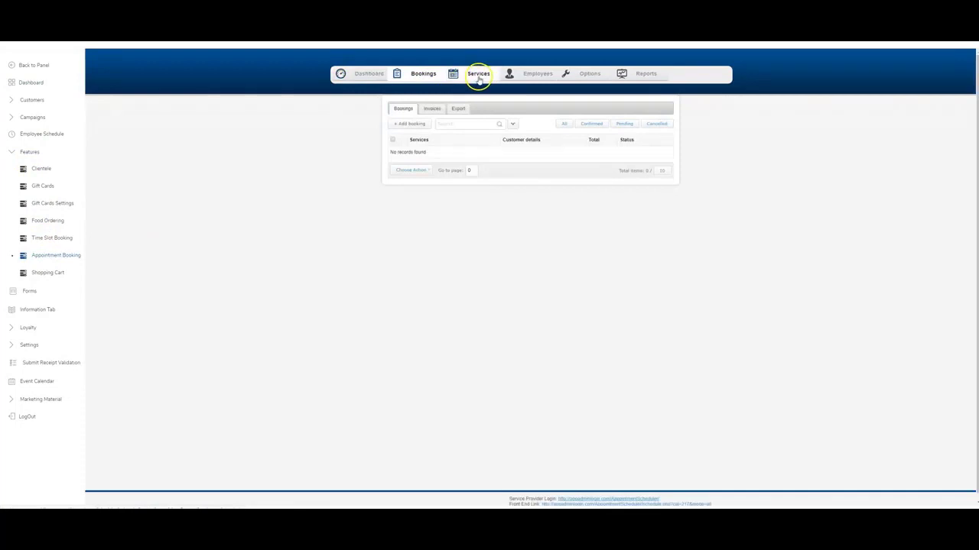
pyautogui.click(479, 74)
pyautogui.click(526, 75)
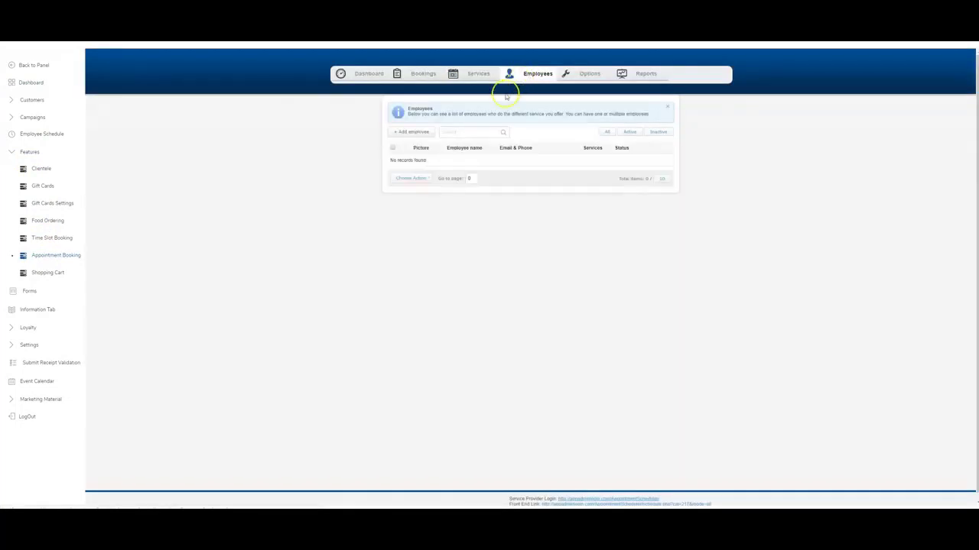
pyautogui.click(413, 133)
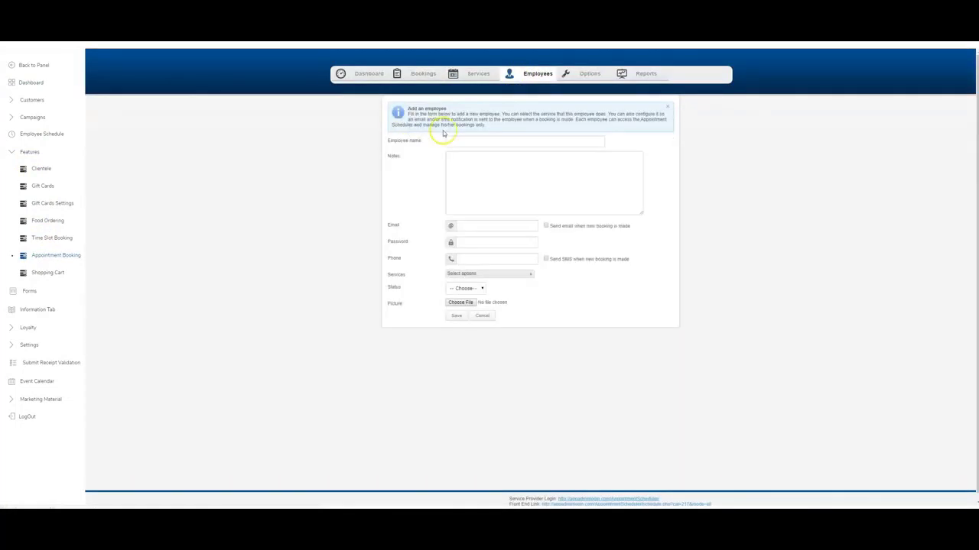
# Enter the employee's name, notes 'Great Employee', e-mail with booking alerts, and password.
pyautogui.click(464, 139)
pyautogui.write('Jon Doe')
pyautogui.press('Tab')
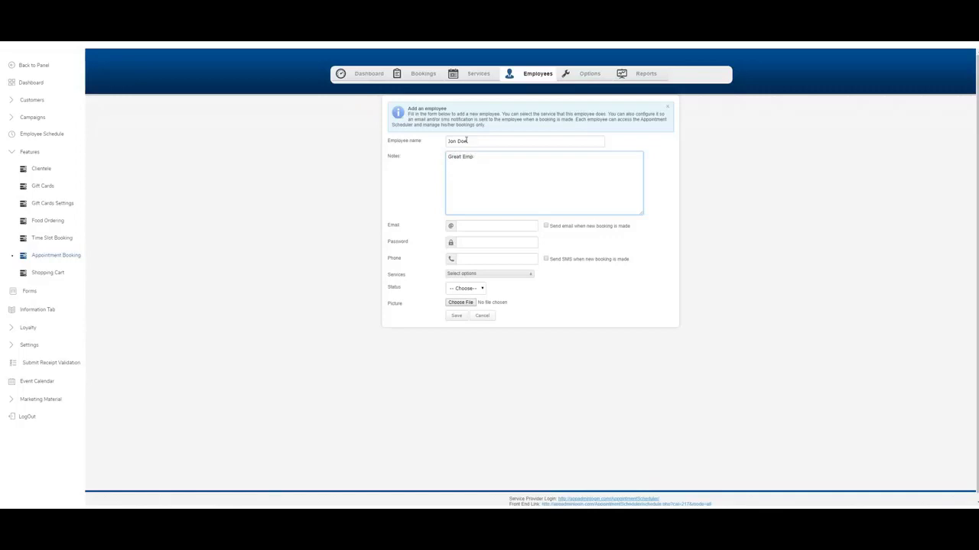
pyautogui.write('e')
pyautogui.press('Tab')
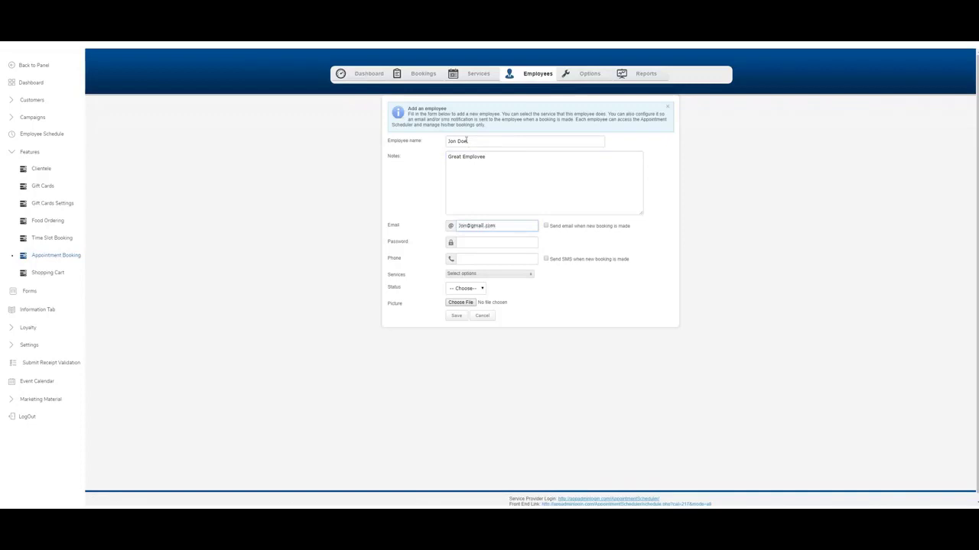
pyautogui.press('Tab')
pyautogui.click(546, 226)
pyautogui.click(477, 243)
pyautogui.write('123')
pyautogui.click(565, 243)
pyautogui.click(486, 260)
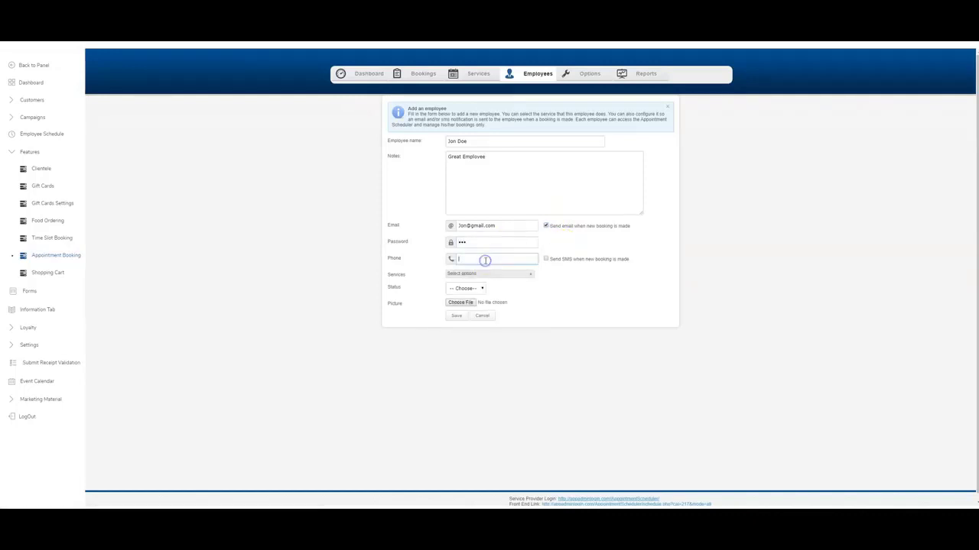
# Enter the employee's phone number and try the services selector without assigning any.
pyautogui.write('12324')
pyautogui.click(481, 273)
pyautogui.click(483, 273)
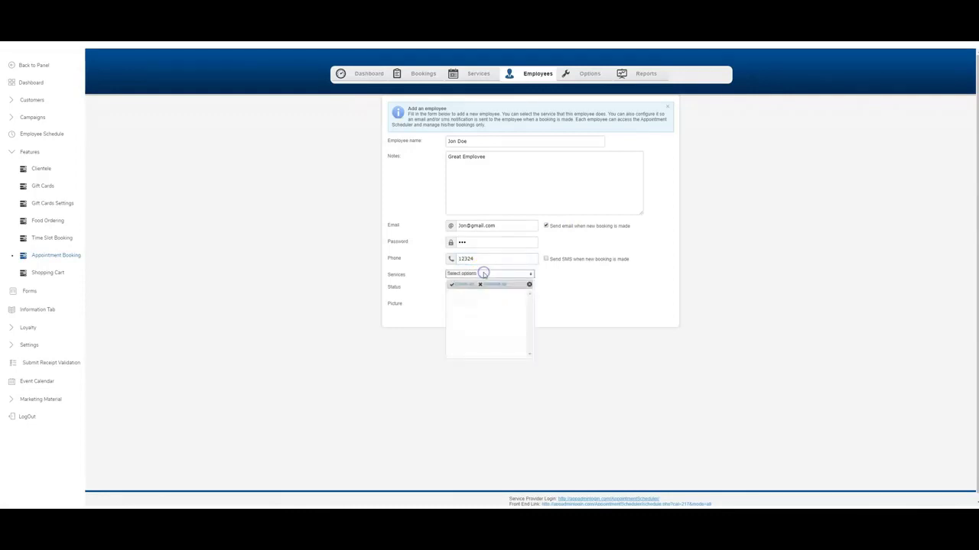
pyautogui.click(484, 274)
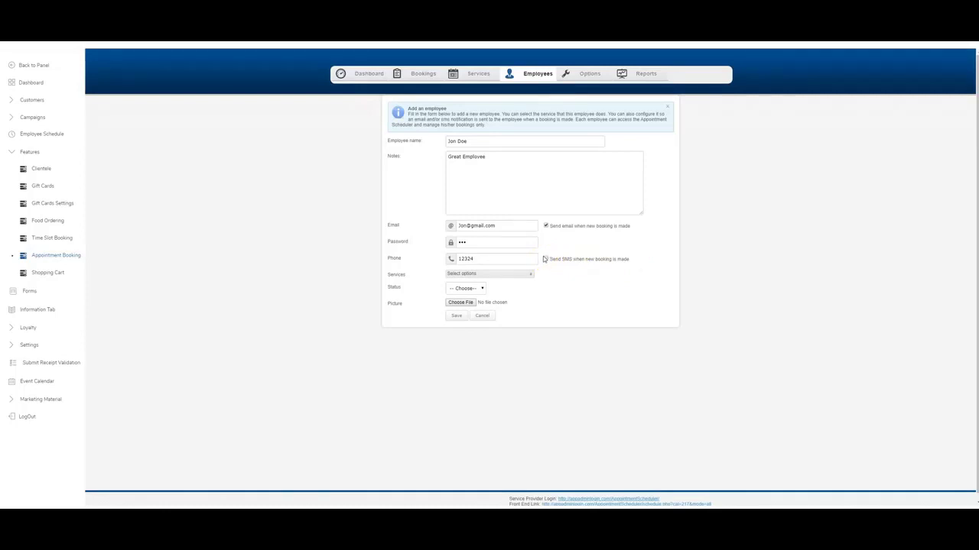
pyautogui.click(544, 257)
pyautogui.click(510, 275)
pyautogui.click(483, 288)
# Use the red image as the employee's picture, set status Active, and save.
pyautogui.click(460, 303)
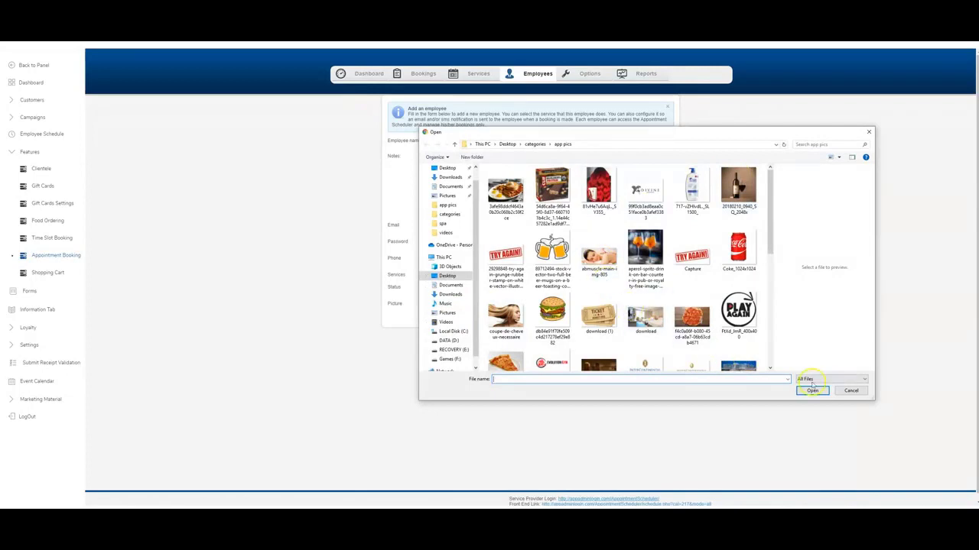
pyautogui.click(859, 394)
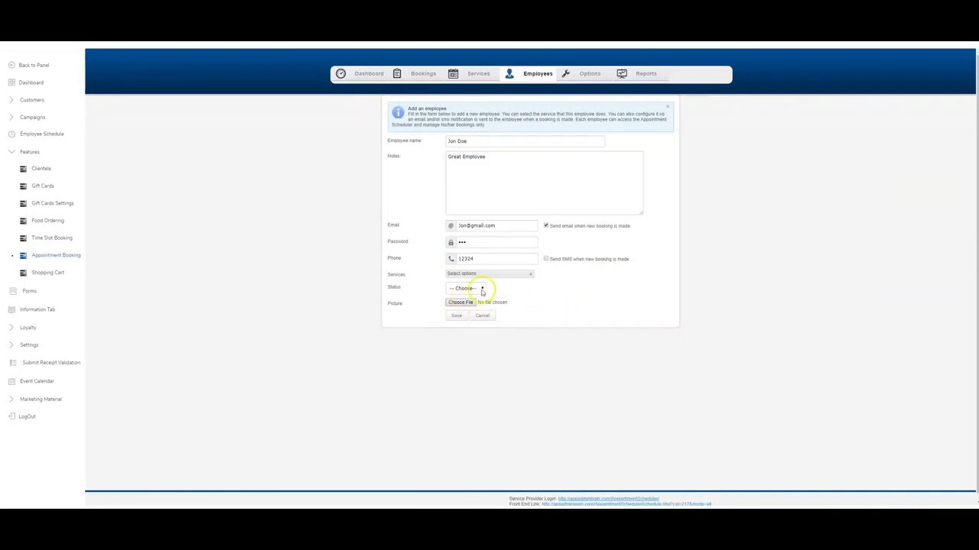
pyautogui.click(465, 302)
pyautogui.doubleClick(596, 180)
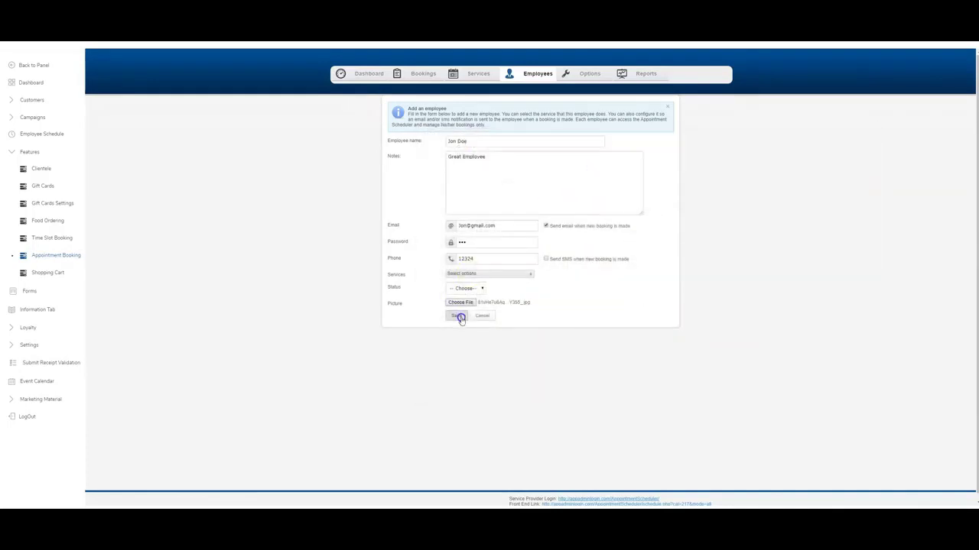
pyautogui.click(468, 288)
pyautogui.click(465, 298)
pyautogui.click(457, 317)
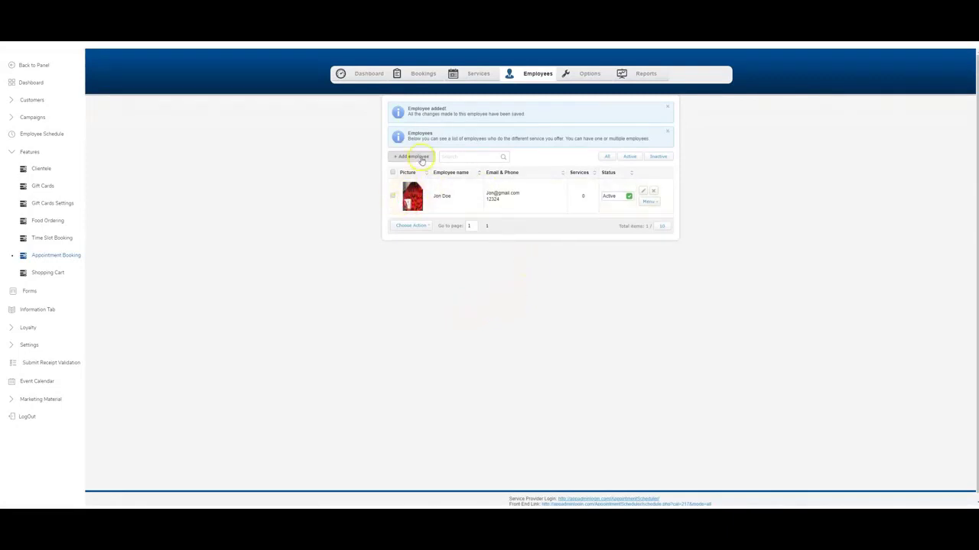
# From the Services list, start a new service named Hair Cut with a matching description.
pyautogui.click(457, 73)
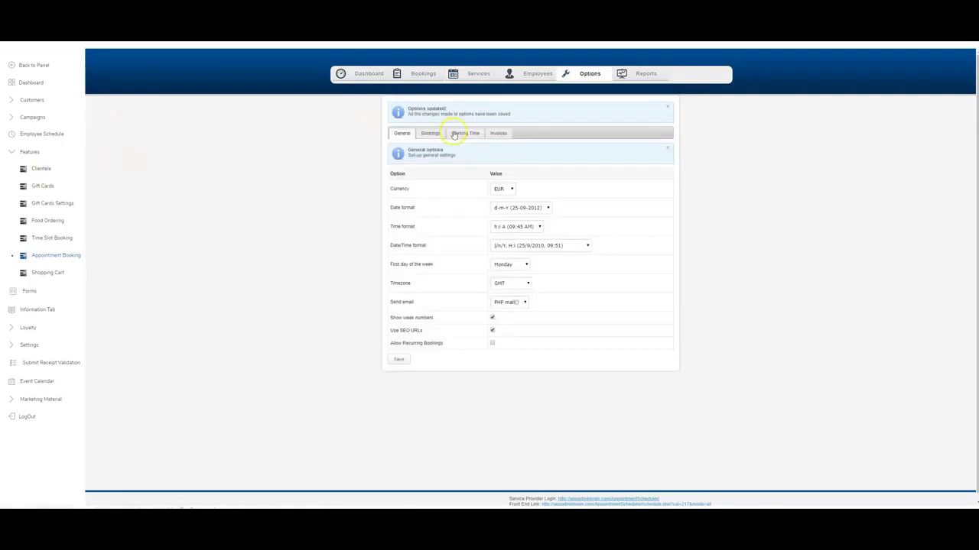
pyautogui.click(475, 74)
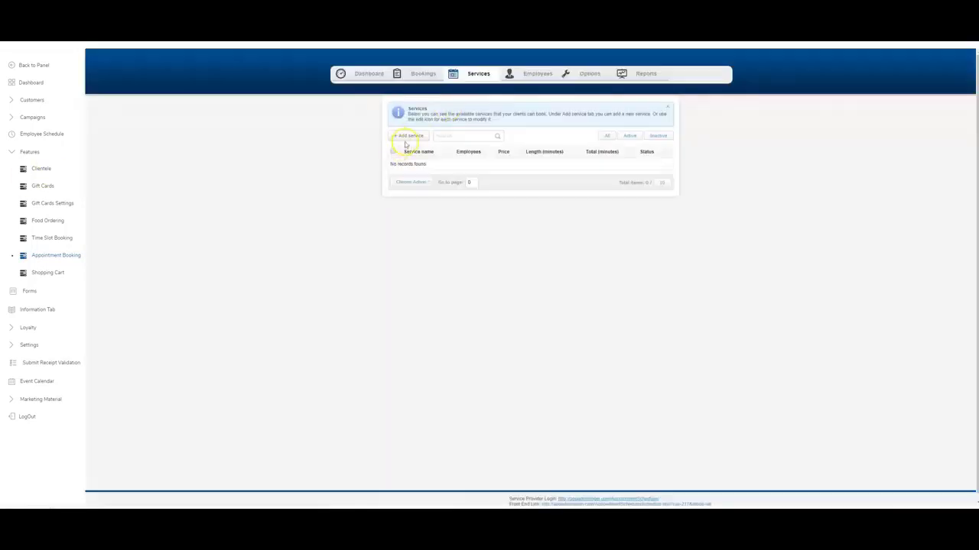
pyautogui.click(405, 137)
pyautogui.click(473, 131)
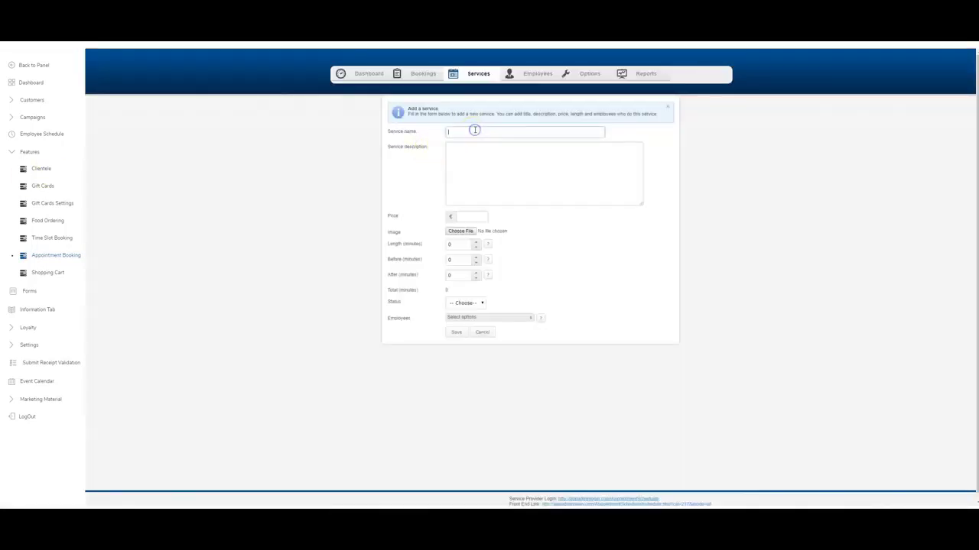
pyautogui.write('Hair Cut')
pyautogui.press('Tab')
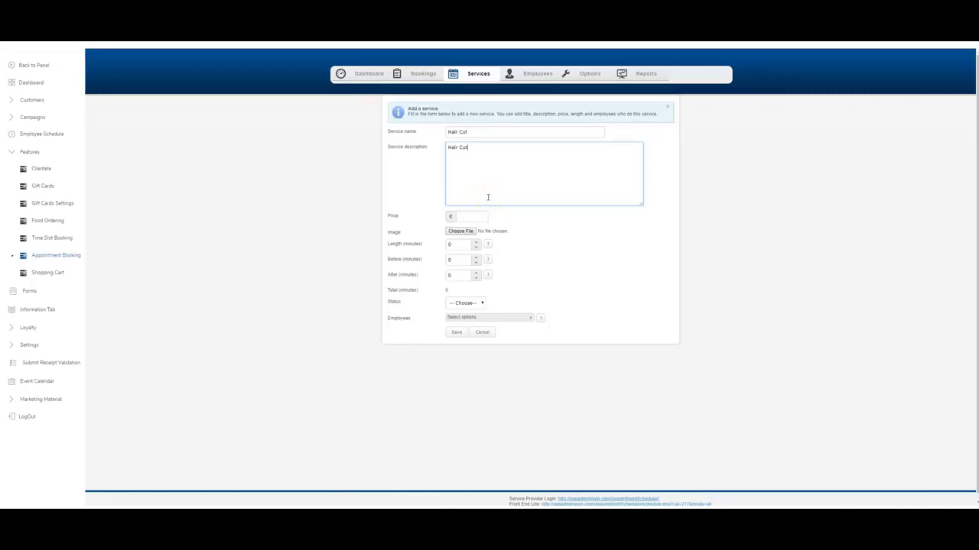
# Set the price to 45 and attach the haircut picture as the service image.
pyautogui.click(472, 217)
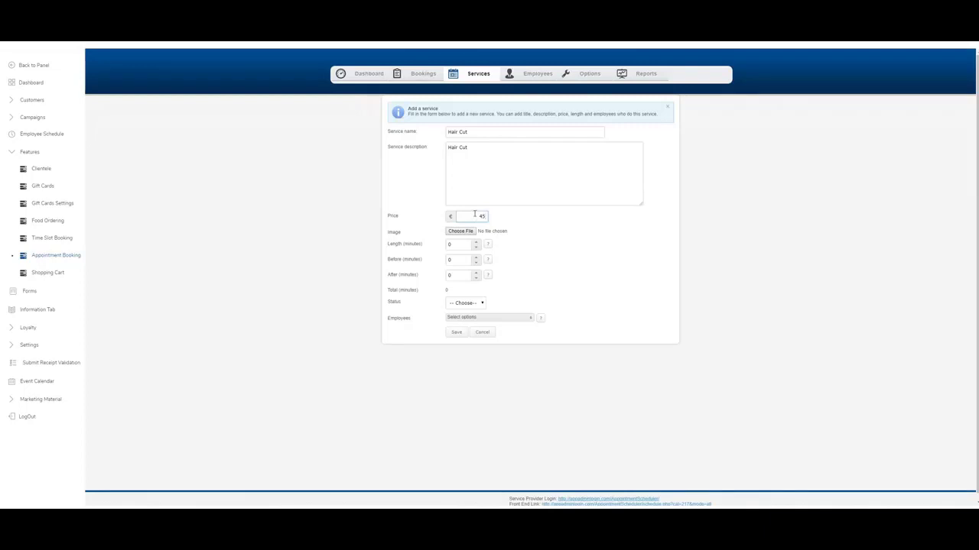
pyautogui.click(487, 231)
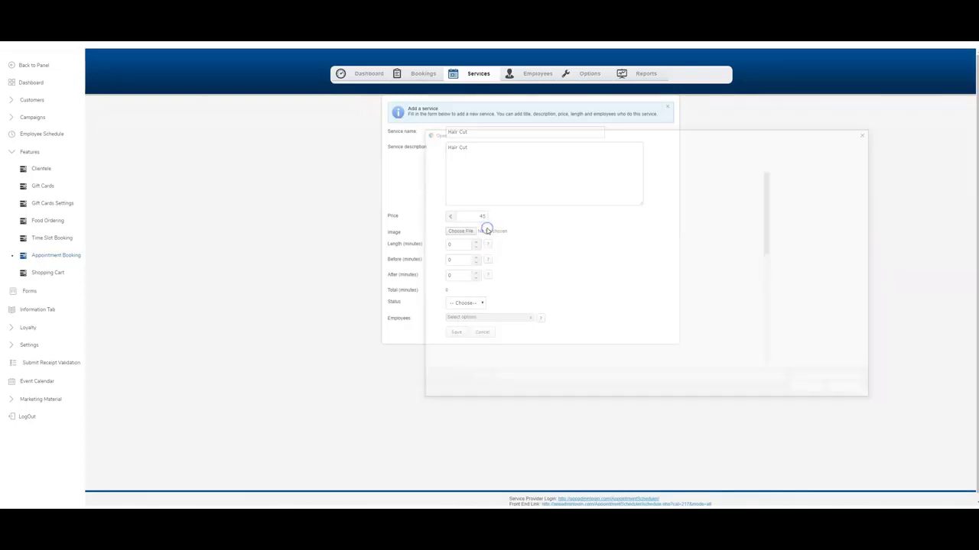
pyautogui.click(868, 132)
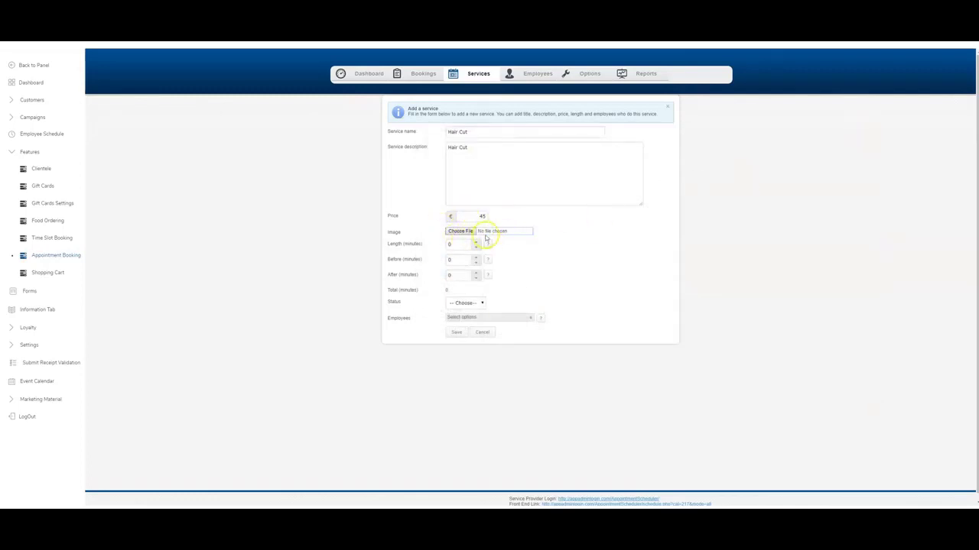
pyautogui.click(459, 231)
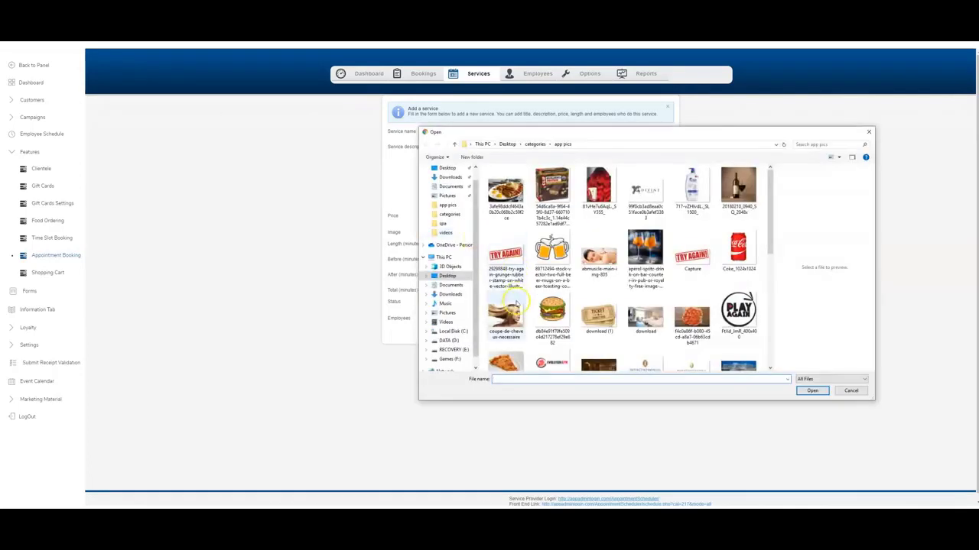
pyautogui.doubleClick(513, 308)
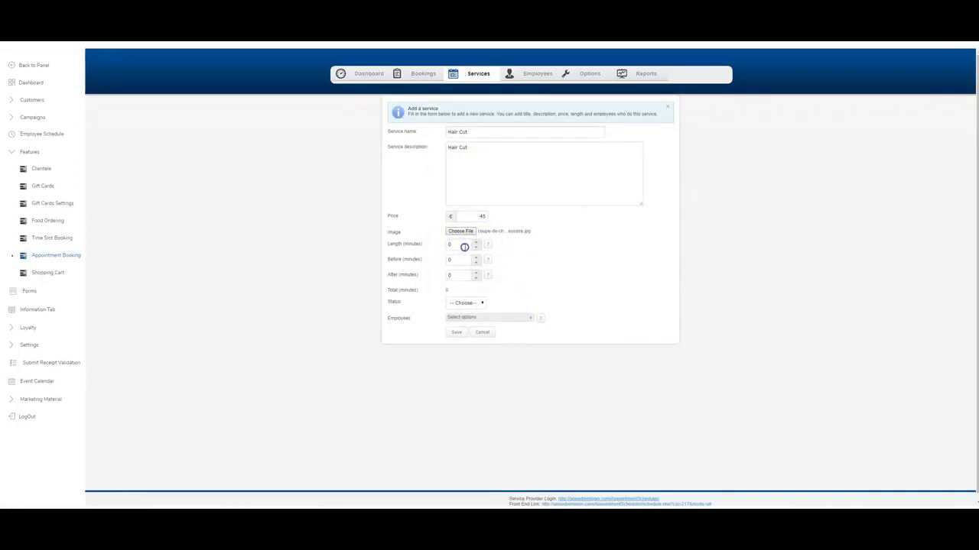
# Save Hair Cut as 30 minutes with 5-minute buffers, Active, assigned to the one employee.
pyautogui.doubleClick(464, 246)
pyautogui.write('30')
pyautogui.doubleClick(465, 261)
pyautogui.doubleClick(458, 276)
pyautogui.click(518, 288)
pyautogui.click(459, 302)
pyautogui.click(463, 316)
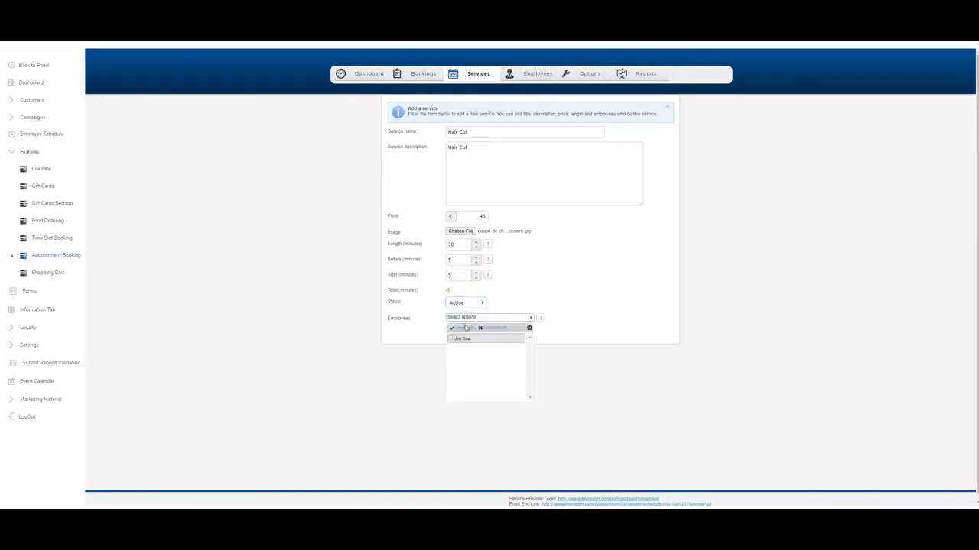
pyautogui.click(426, 327)
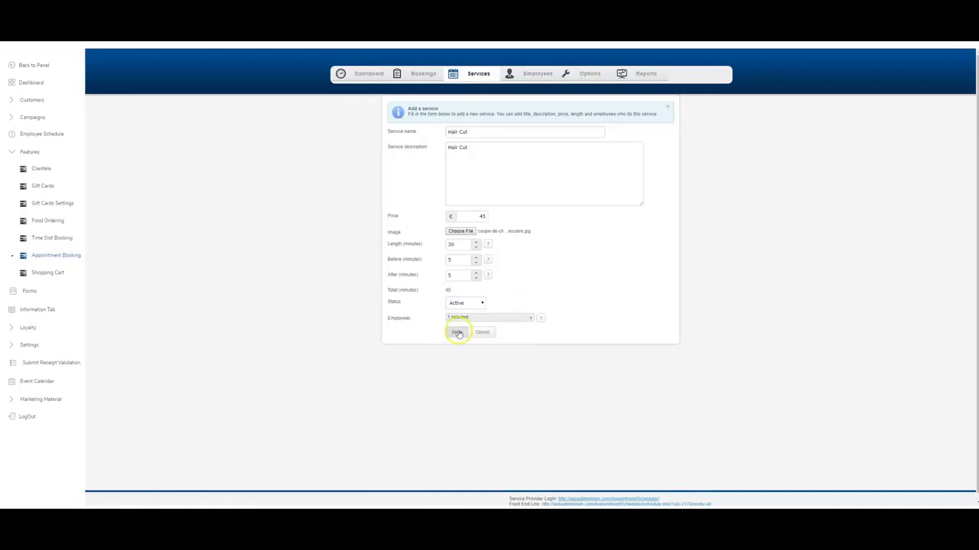
pyautogui.click(457, 332)
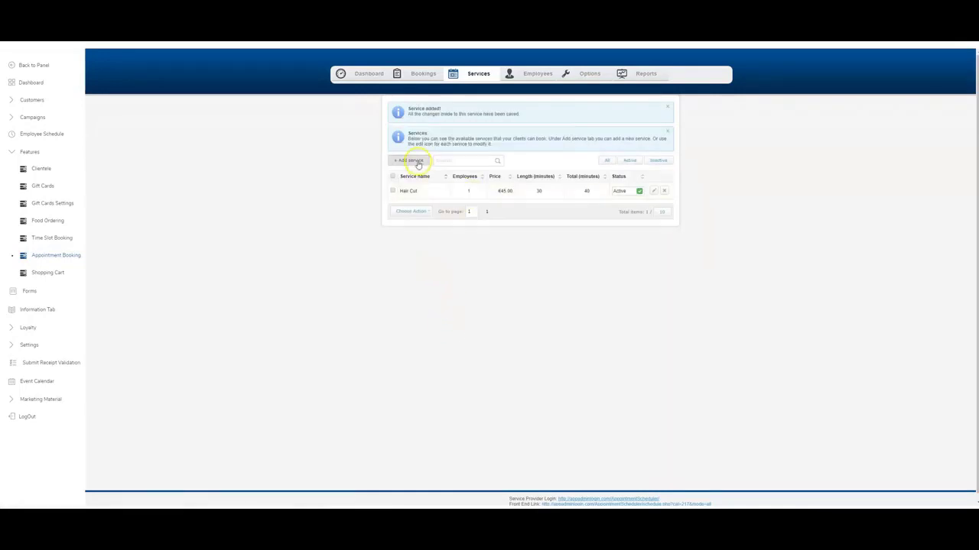
# Save USD as the booking currency in Options, then return to the Services list.
pyautogui.click(590, 73)
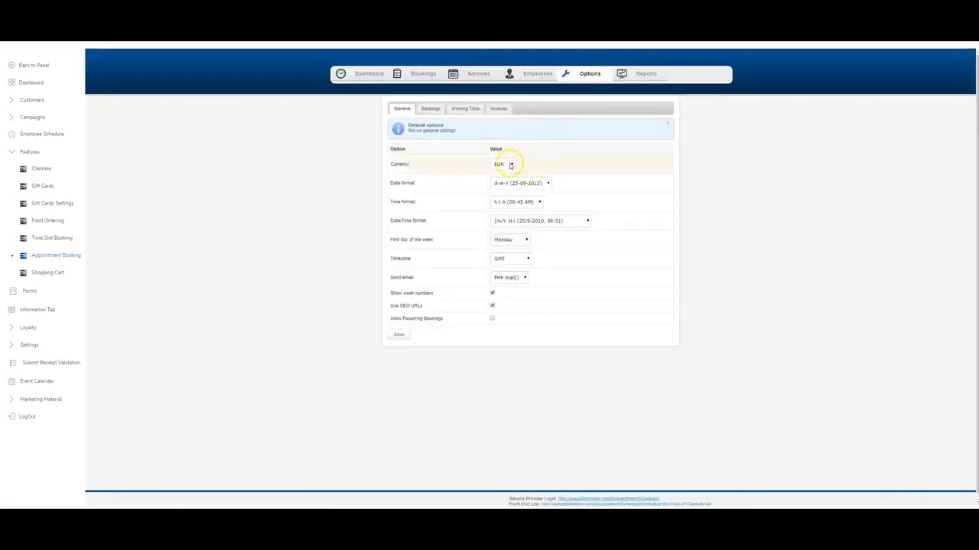
pyautogui.click(510, 165)
pyautogui.write('usd')
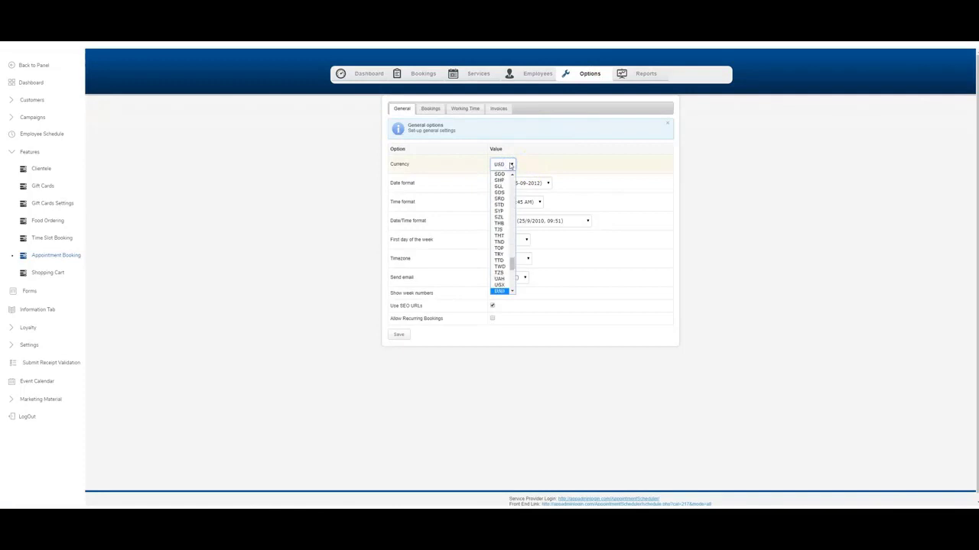
pyautogui.click(502, 164)
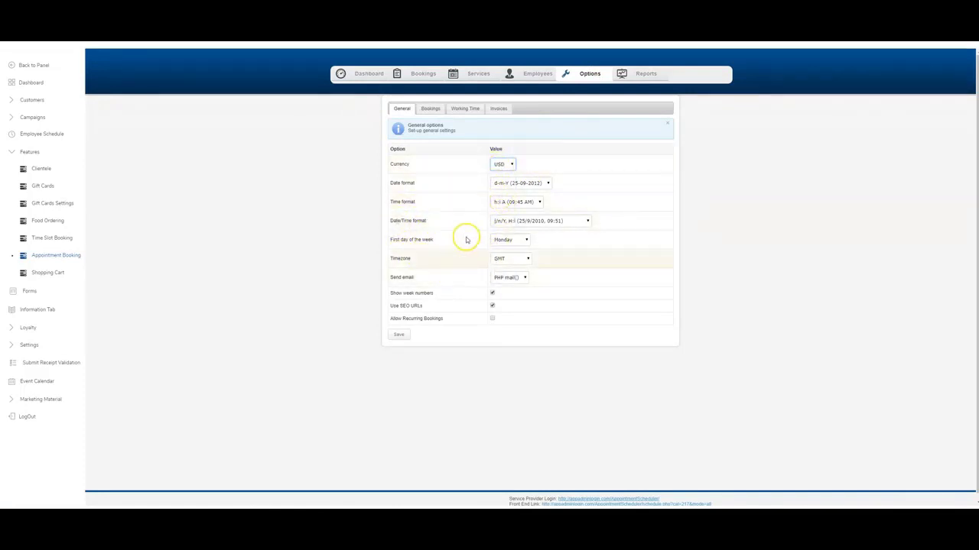
pyautogui.click(398, 336)
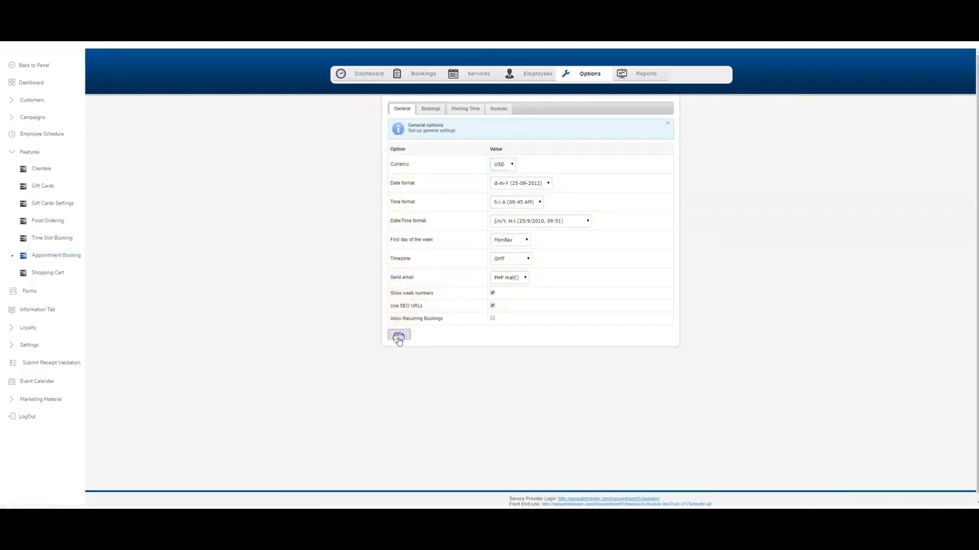
pyautogui.click(459, 73)
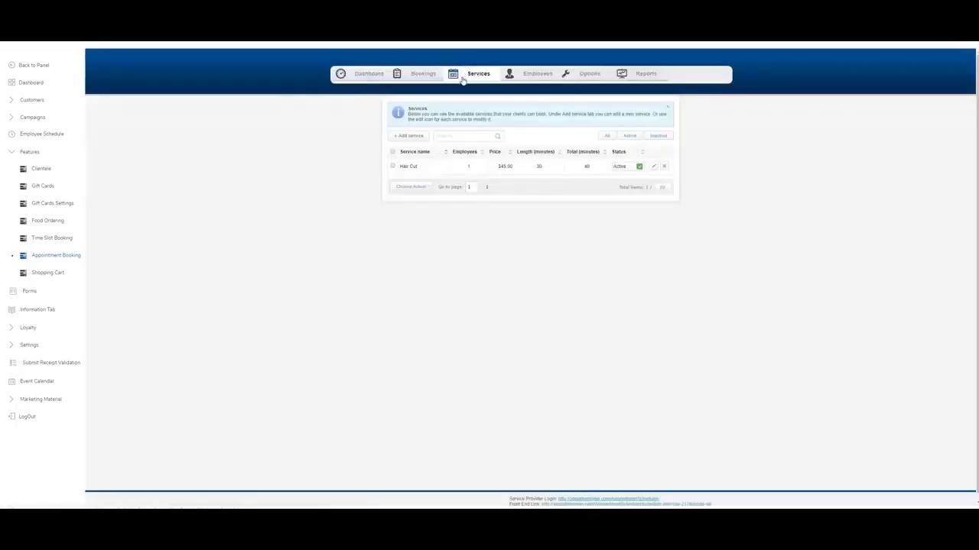
# Start a new Colour service with its description and a price of $95.
pyautogui.click(417, 137)
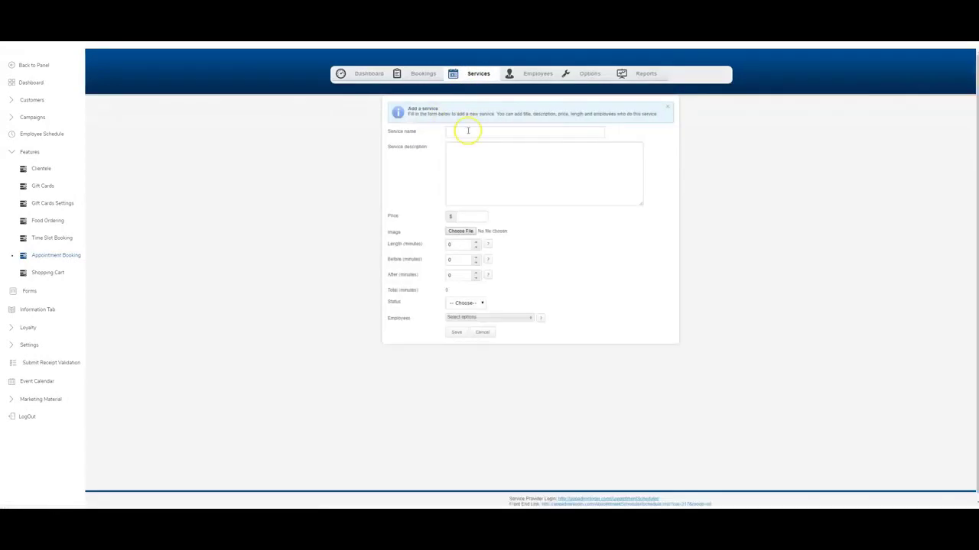
pyautogui.click(467, 132)
pyautogui.press('Tab')
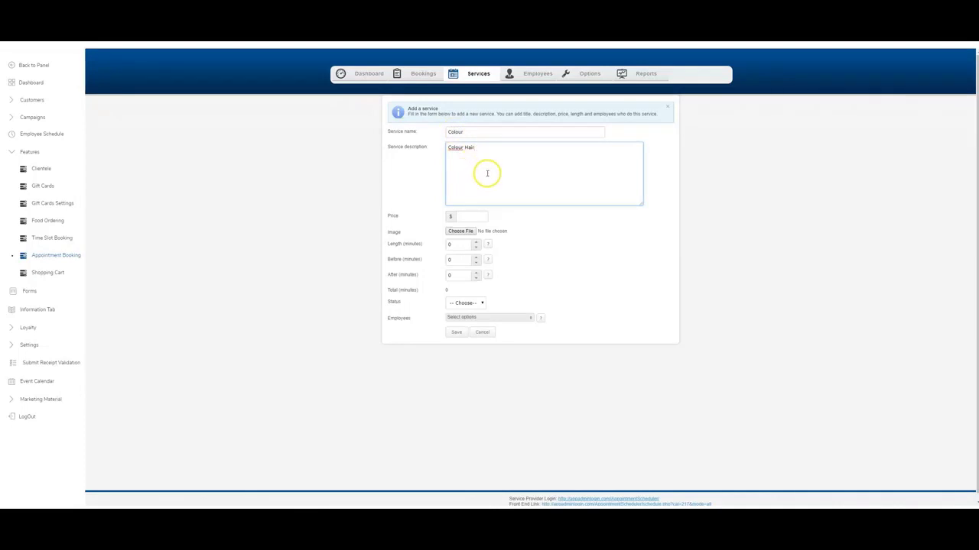
pyautogui.click(485, 231)
pyautogui.click(465, 218)
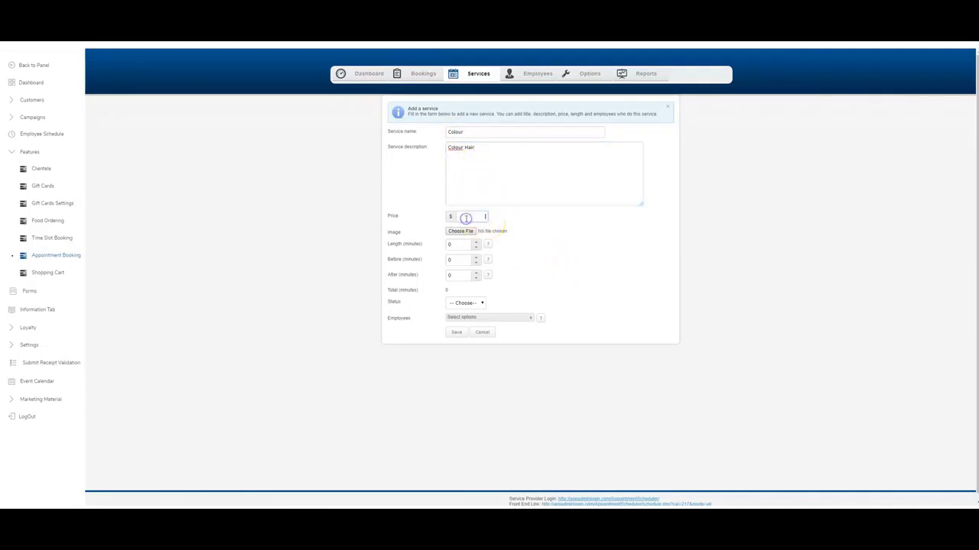
# Give Colour a 60-minute length, 5-minute buffers, Active status and the one employee, and save.
pyautogui.click(461, 246)
pyautogui.click(458, 259)
pyautogui.press('Tab')
pyautogui.write('5')
pyautogui.click(466, 303)
pyautogui.click(464, 318)
pyautogui.click(468, 317)
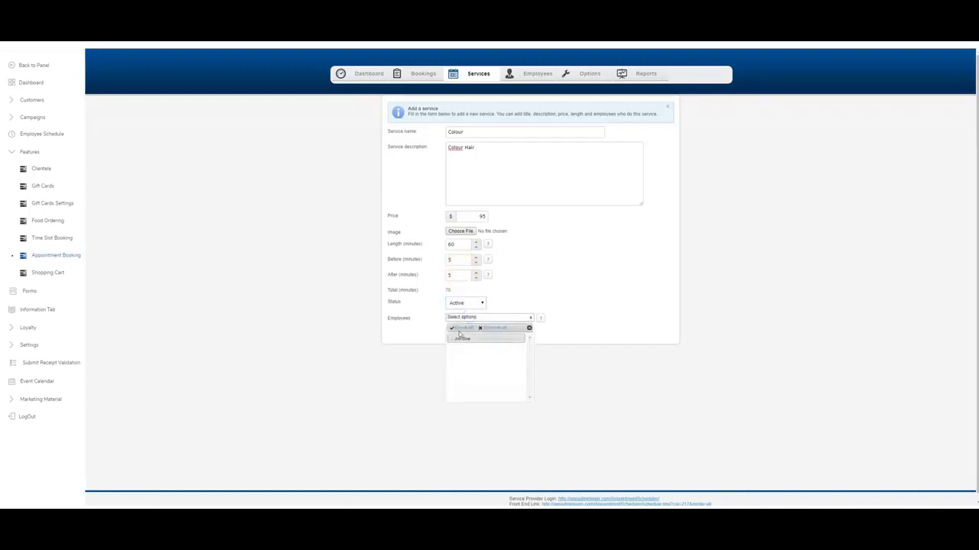
pyautogui.click(460, 337)
pyautogui.click(429, 335)
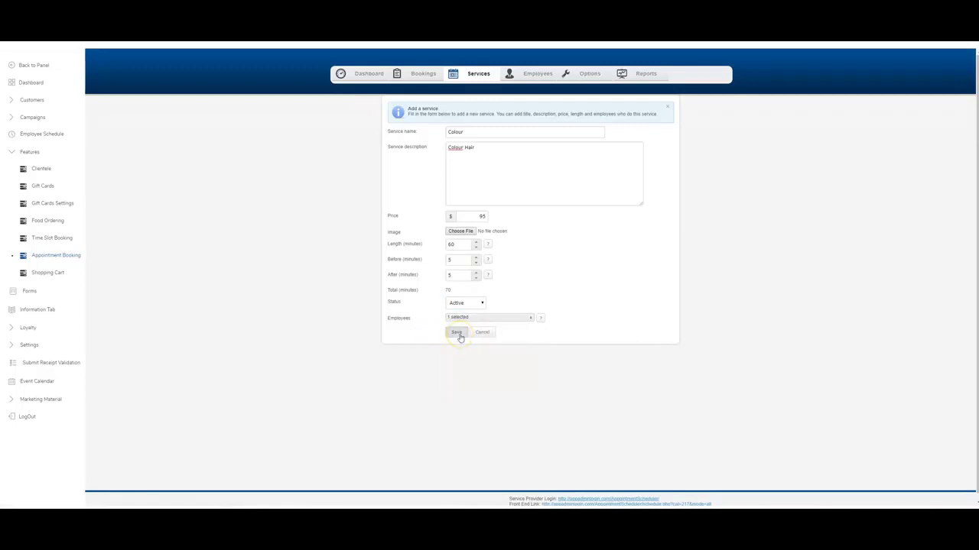
pyautogui.click(459, 334)
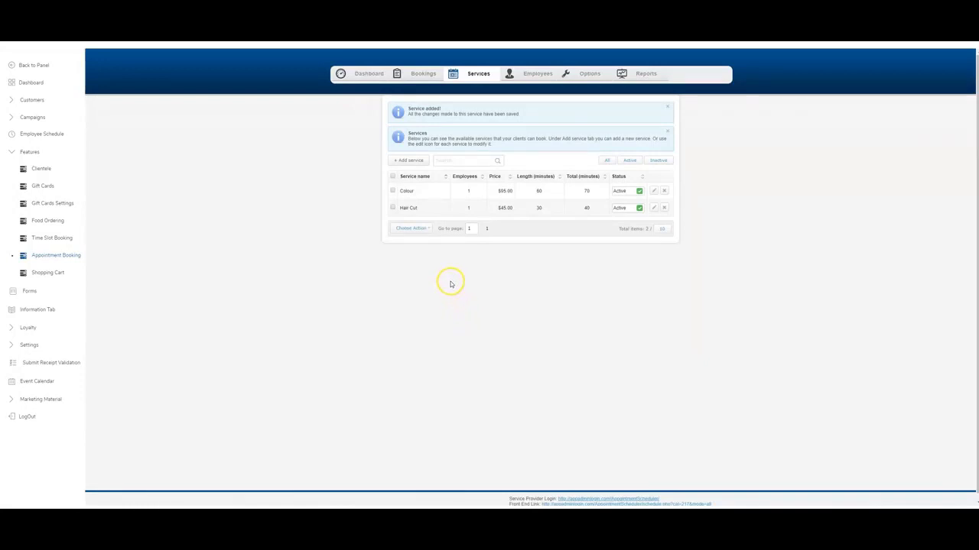
# Review the Employees and empty Bookings lists, then show the dashboard schedule for 04-10-2019.
pyautogui.click(527, 73)
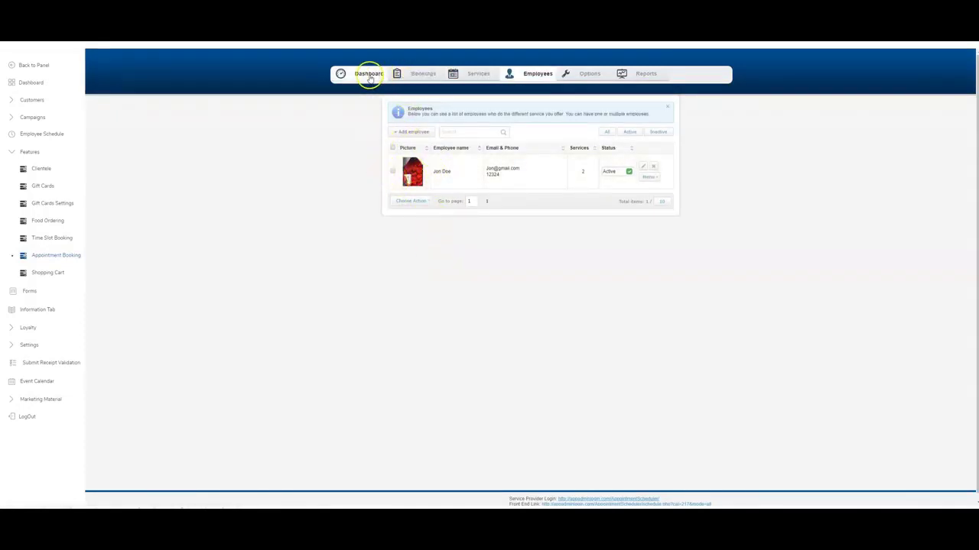
pyautogui.click(403, 75)
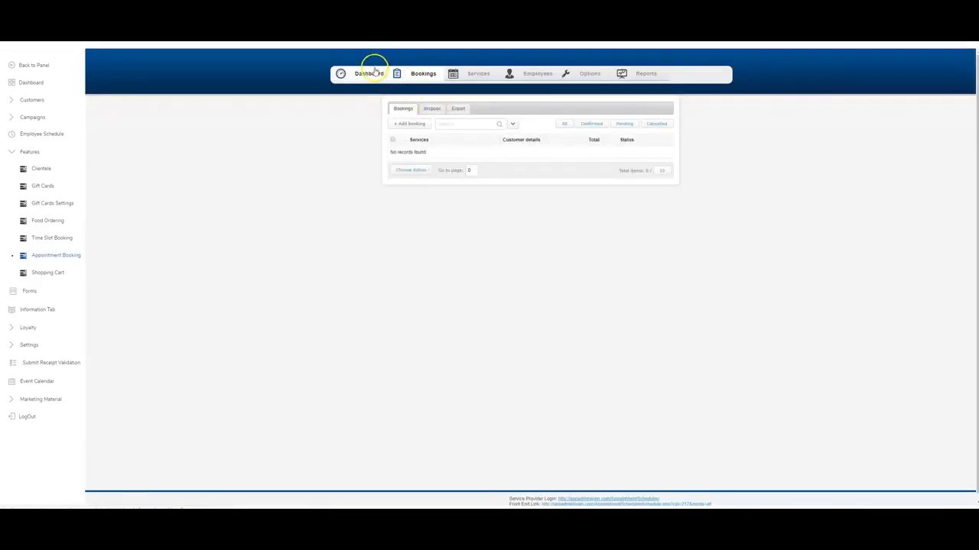
pyautogui.click(373, 73)
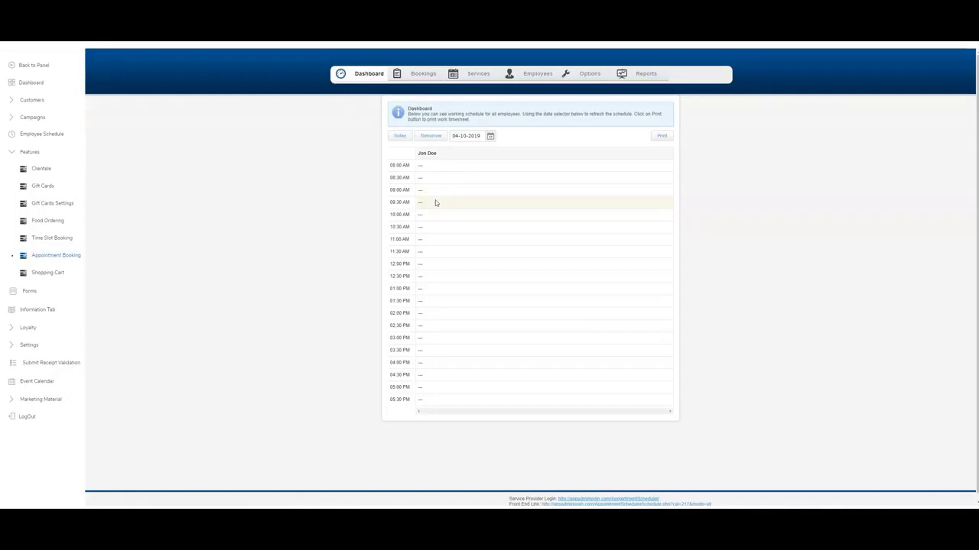
pyautogui.click(464, 136)
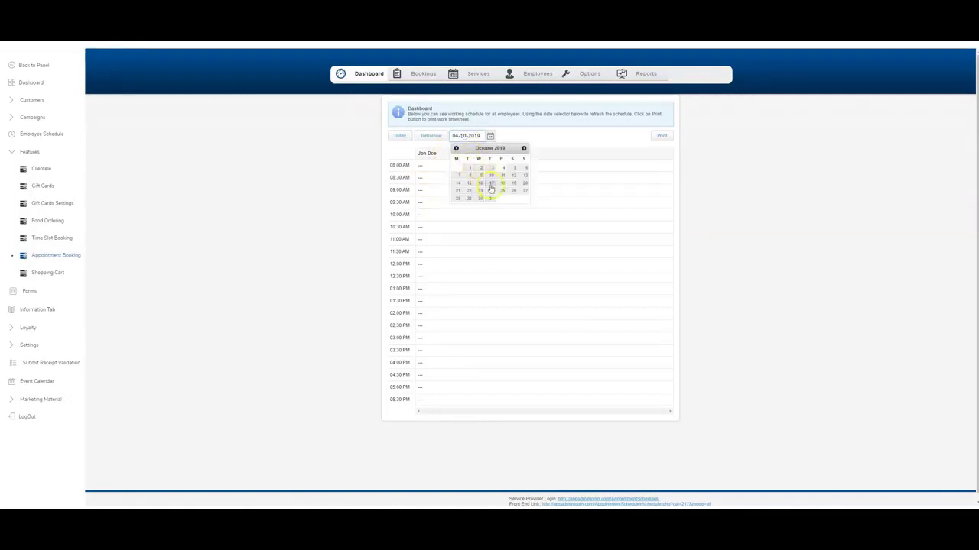
pyautogui.click(418, 137)
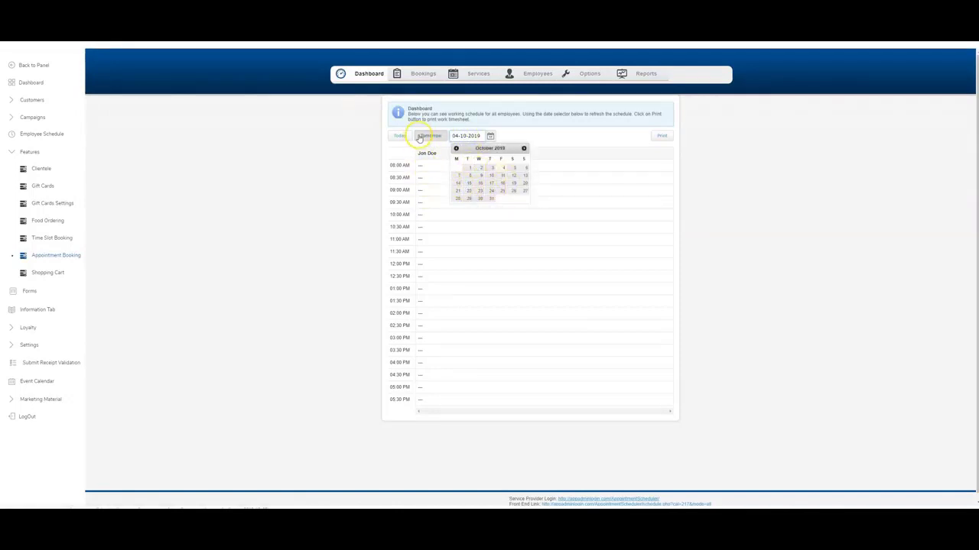
pyautogui.click(525, 76)
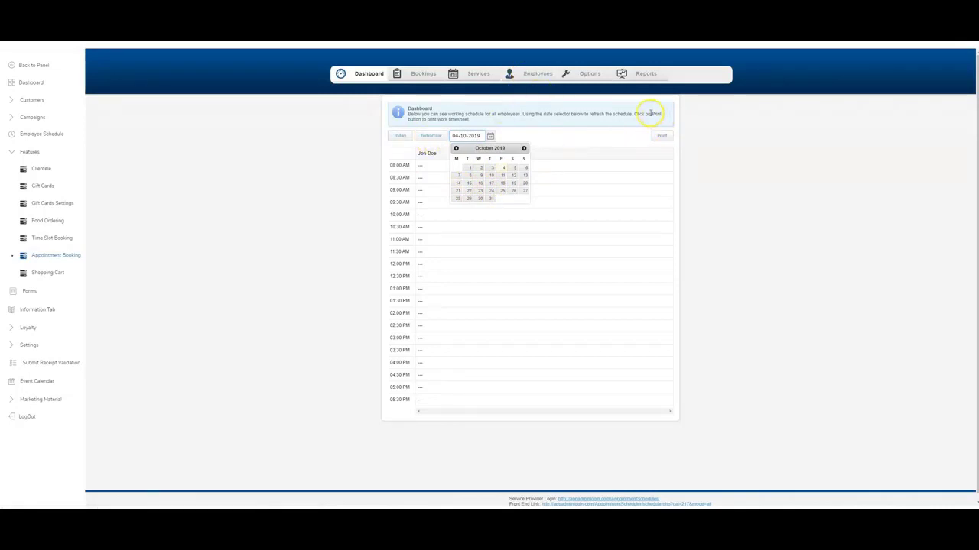
# Start a new employee with their name, e-mail, new-booking e-mail alerts and a password.
pyautogui.click(520, 76)
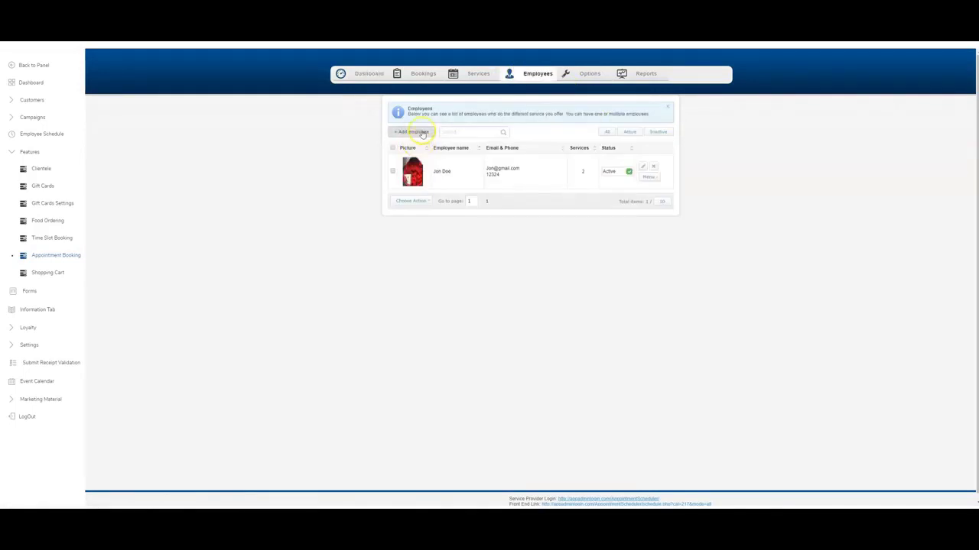
pyautogui.click(431, 132)
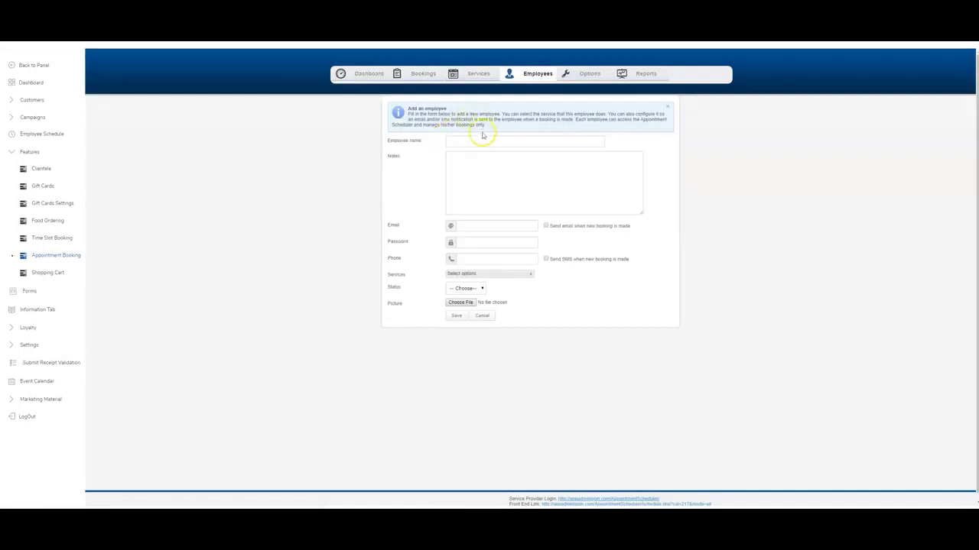
pyautogui.write('Jane Doe')
pyautogui.press('Tab')
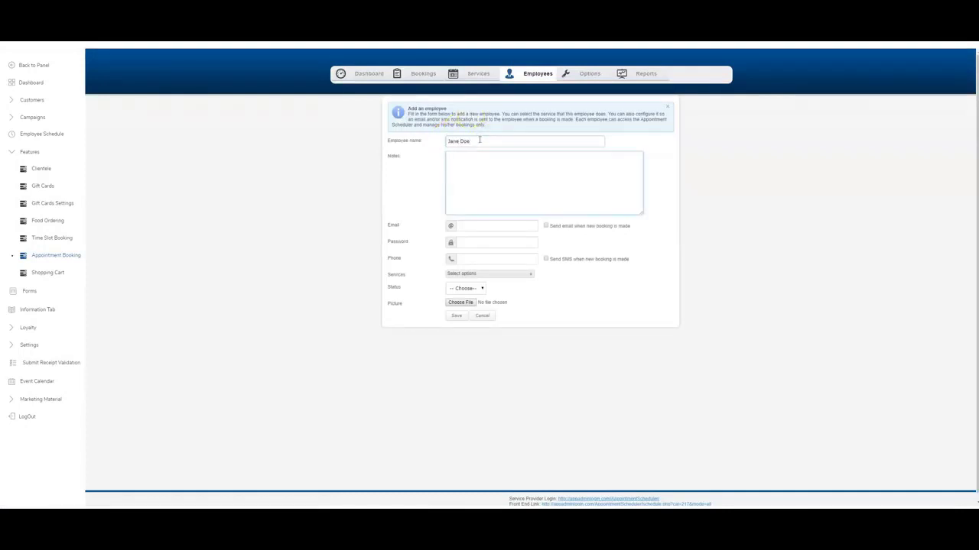
pyautogui.click(497, 225)
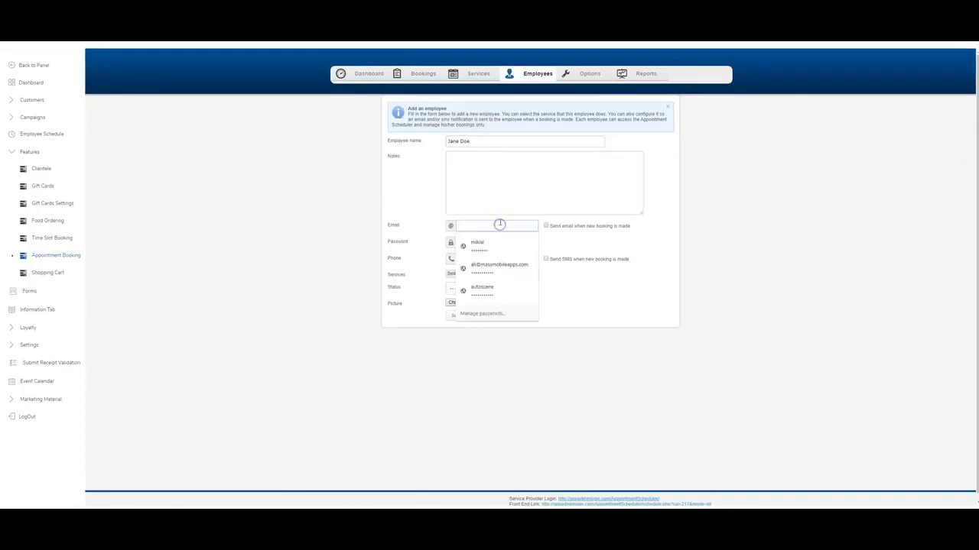
pyautogui.press('Escape')
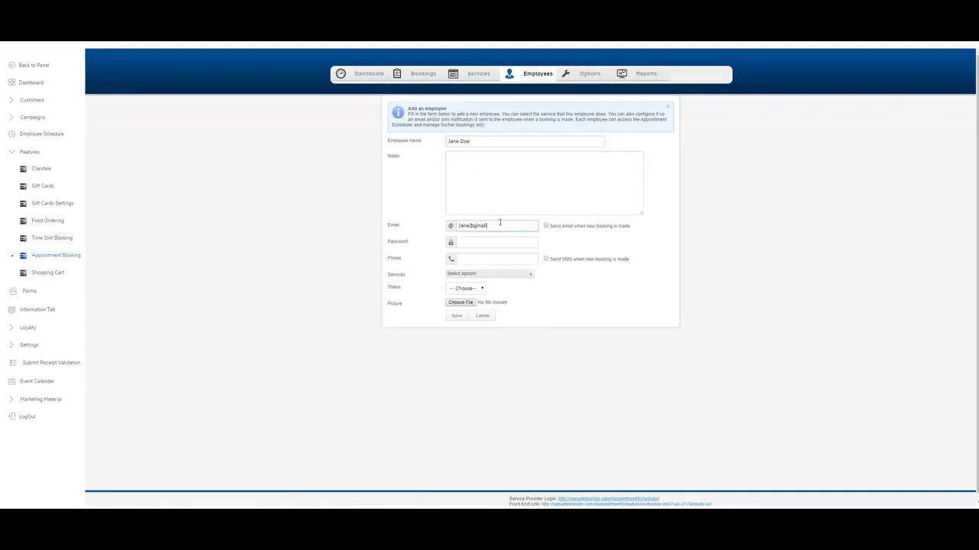
pyautogui.click(545, 225)
pyautogui.click(526, 242)
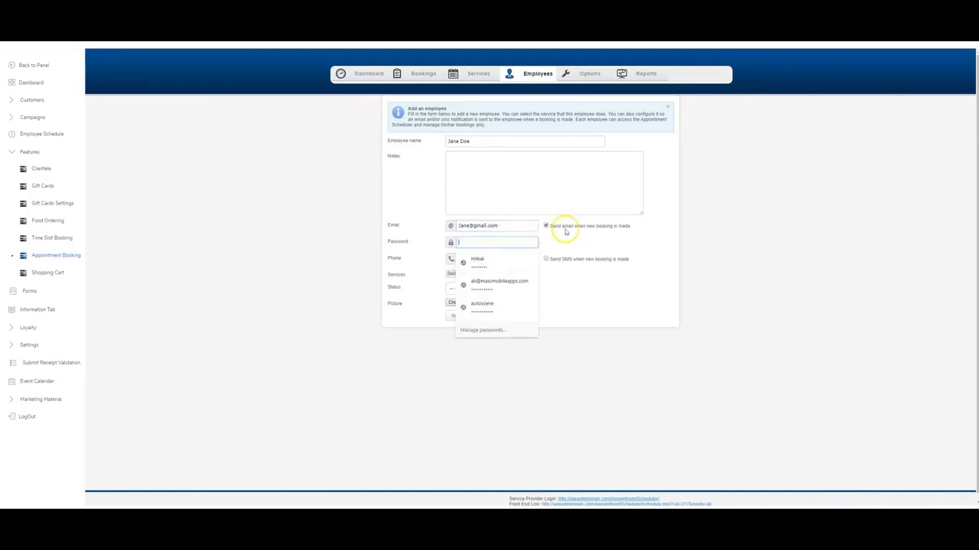
pyautogui.write('123')
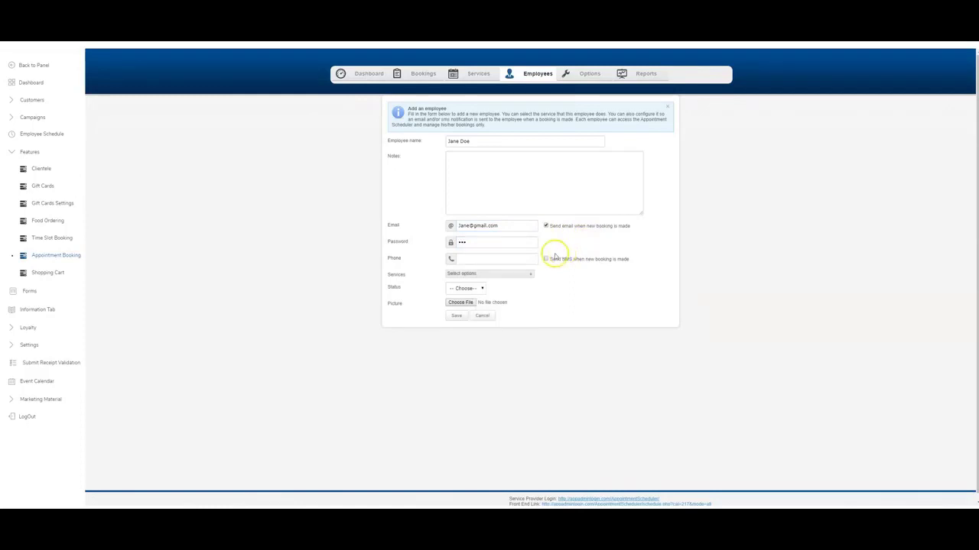
pyautogui.click(500, 260)
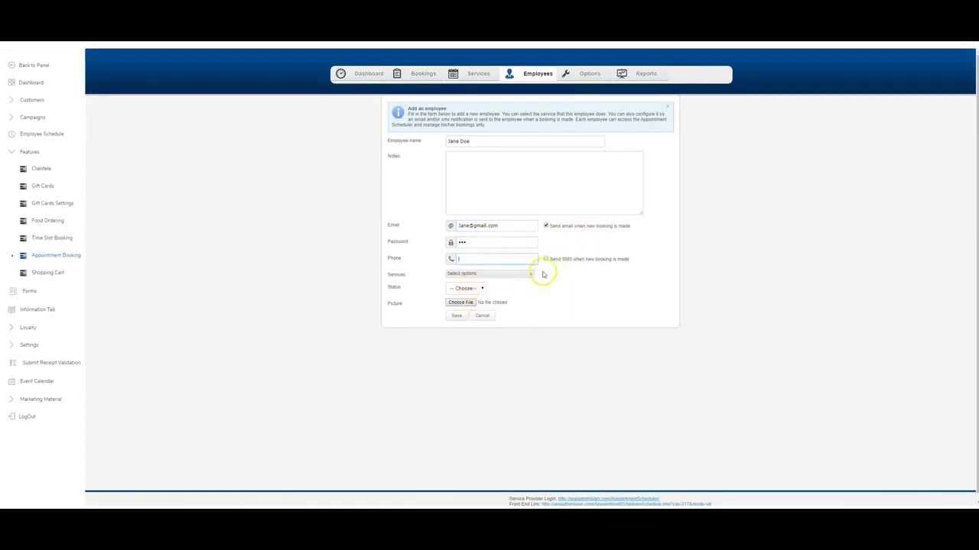
# Assign both services, set Active, attach the red image, fill in a phone number, and save.
pyautogui.click(478, 274)
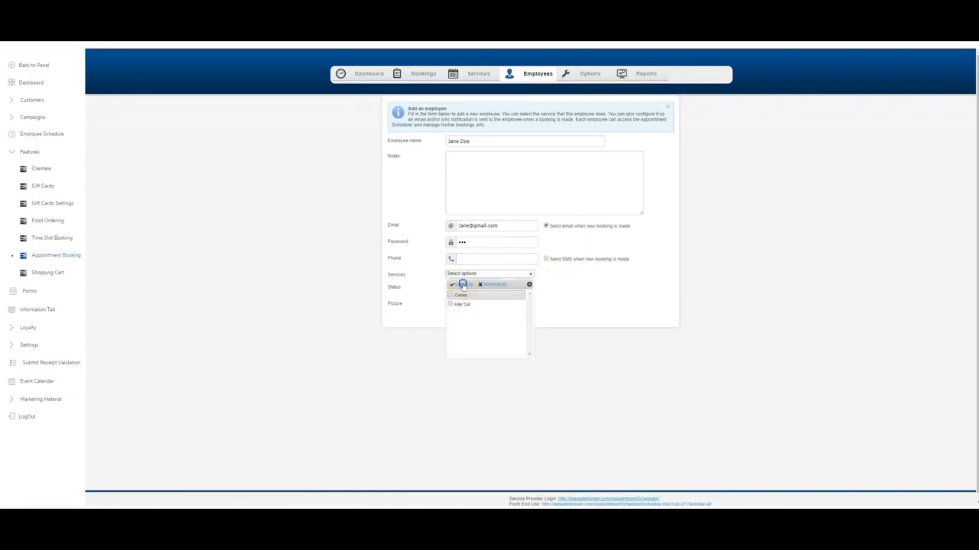
pyautogui.click(461, 284)
pyautogui.click(572, 280)
pyautogui.click(463, 288)
pyautogui.click(459, 304)
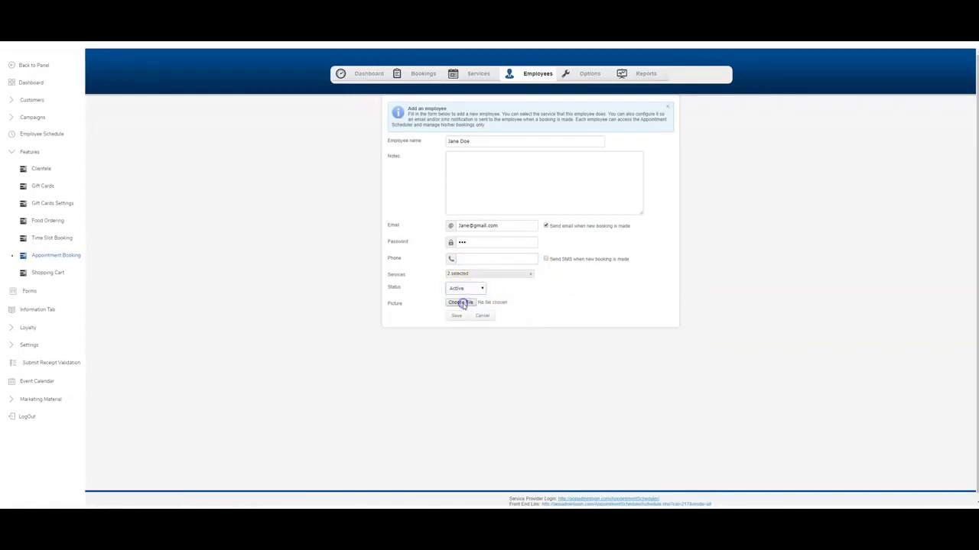
pyautogui.click(457, 303)
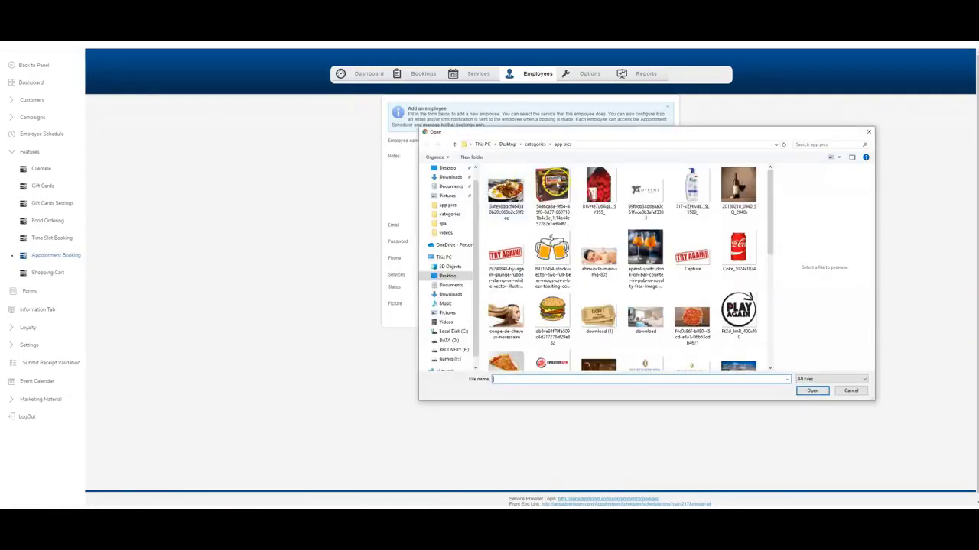
pyautogui.doubleClick(599, 191)
pyautogui.click(494, 257)
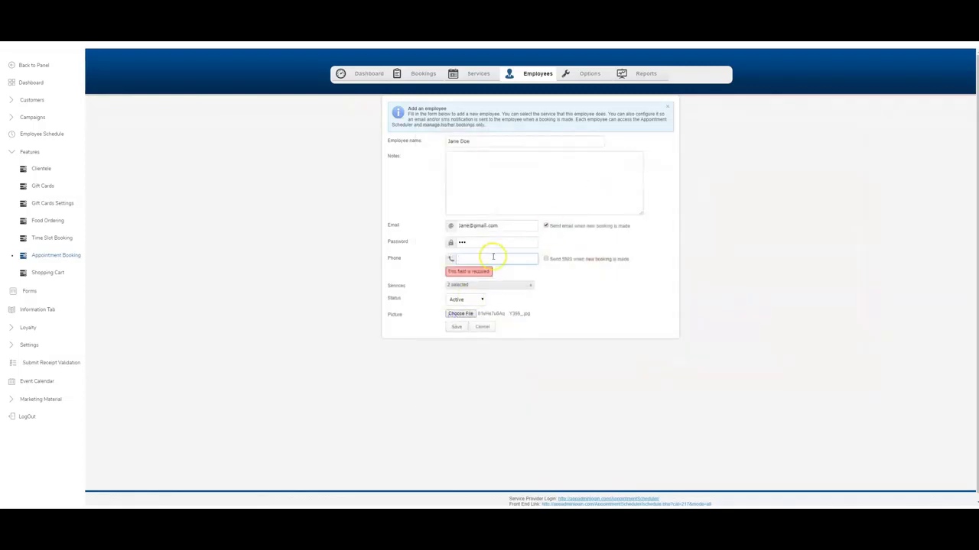
pyautogui.write('1234')
pyautogui.click(455, 327)
pyautogui.click(456, 327)
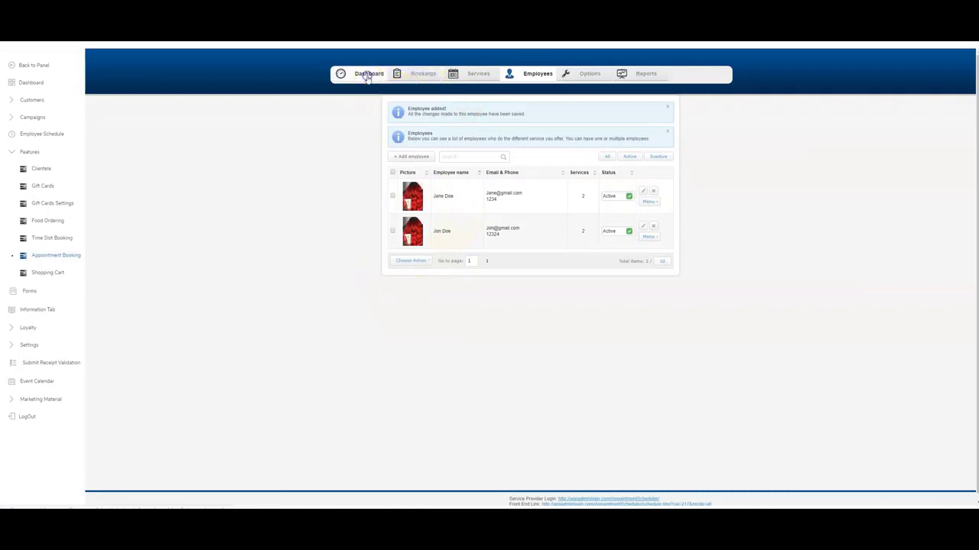
# Check the dashboard, then review Options' timezone and week-start settings, keeping GMT and Monday.
pyautogui.click(368, 76)
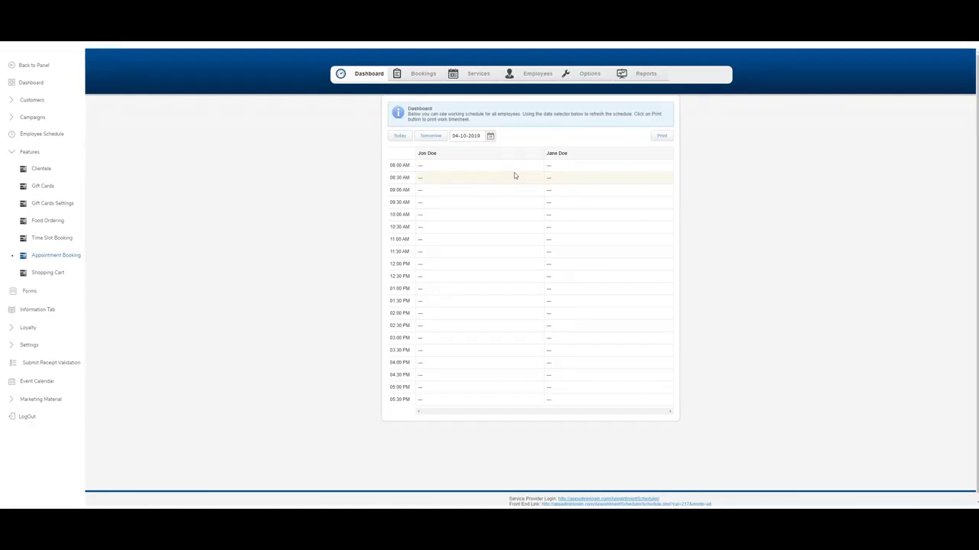
pyautogui.click(597, 74)
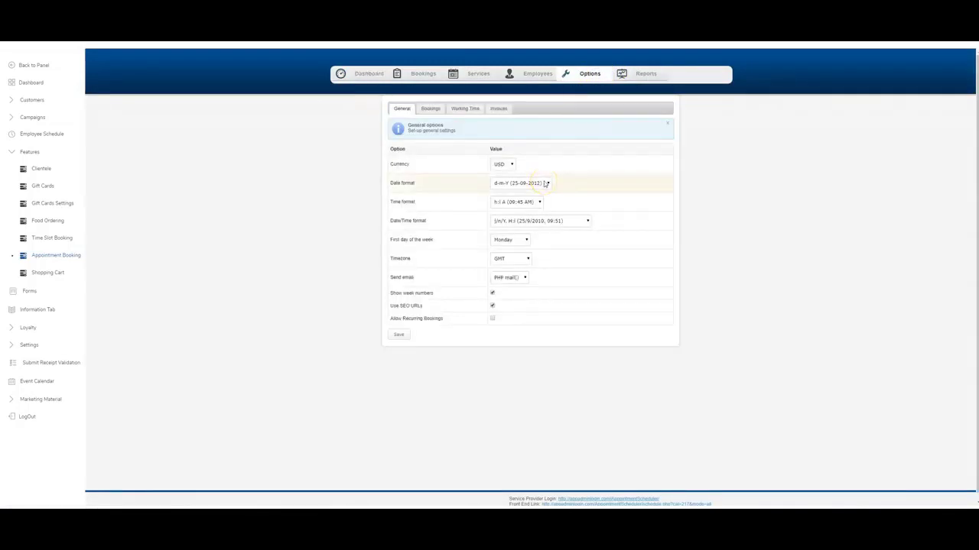
pyautogui.click(516, 258)
pyautogui.click(517, 258)
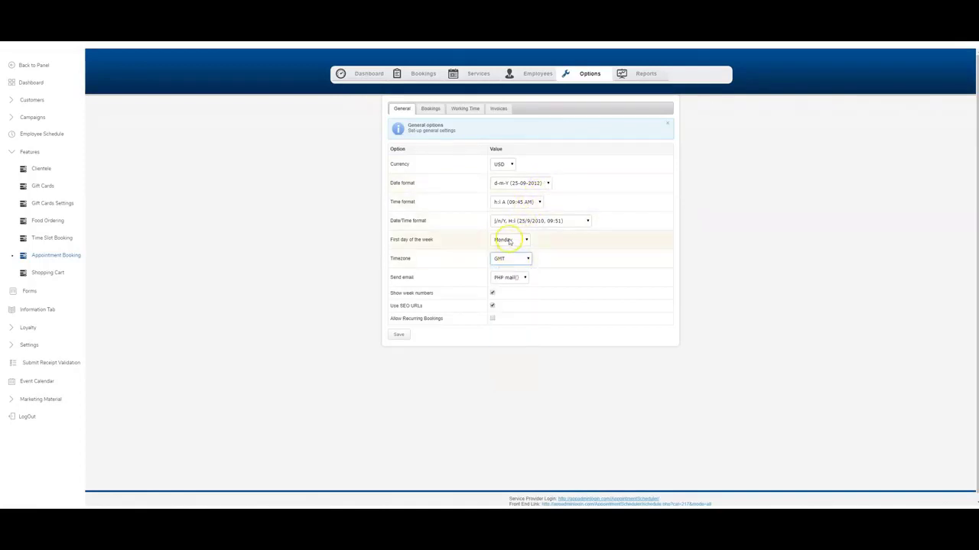
pyautogui.click(508, 239)
pyautogui.click(508, 239)
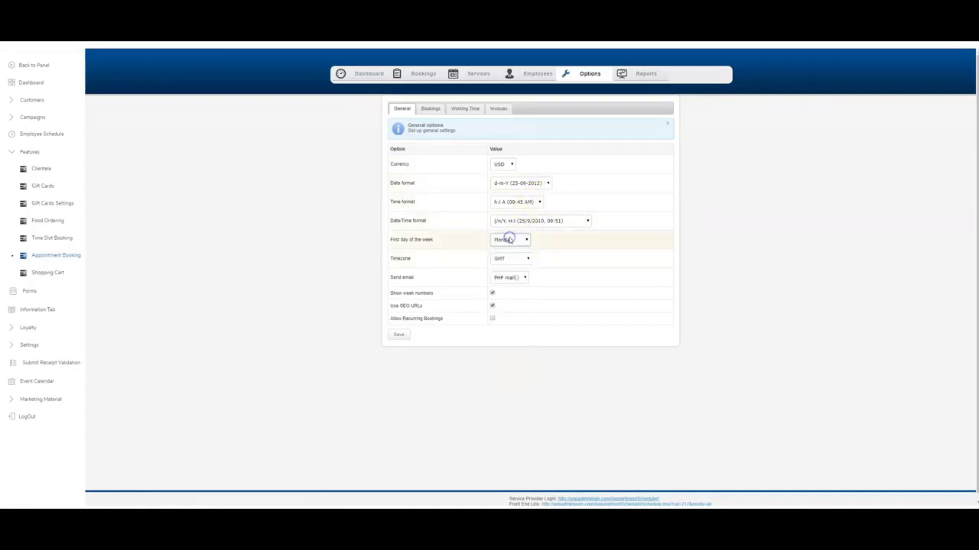
# In Bookings options, keep paid bookings Confirmed and make unpaid bookings default to Confirmed.
pyautogui.click(431, 109)
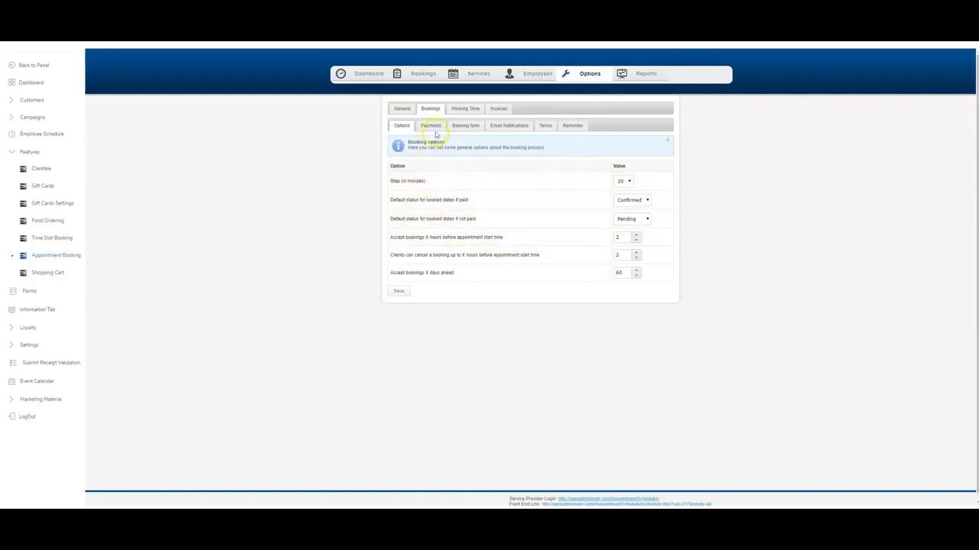
pyautogui.click(627, 203)
pyautogui.click(627, 205)
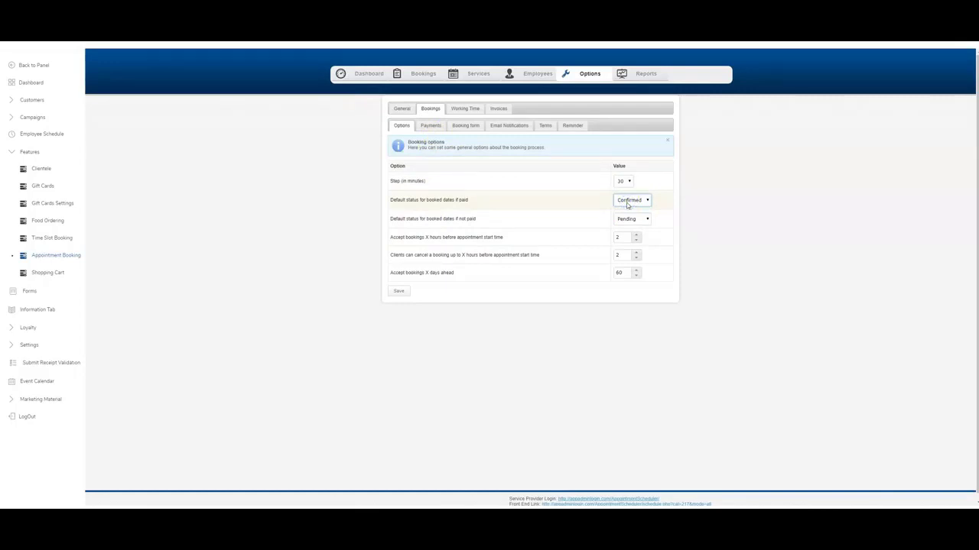
pyautogui.click(630, 202)
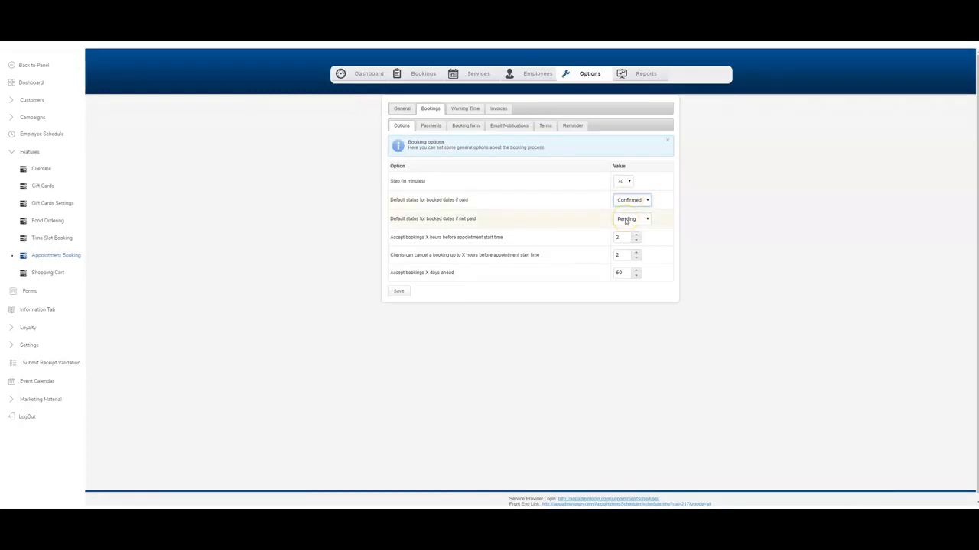
pyautogui.click(626, 220)
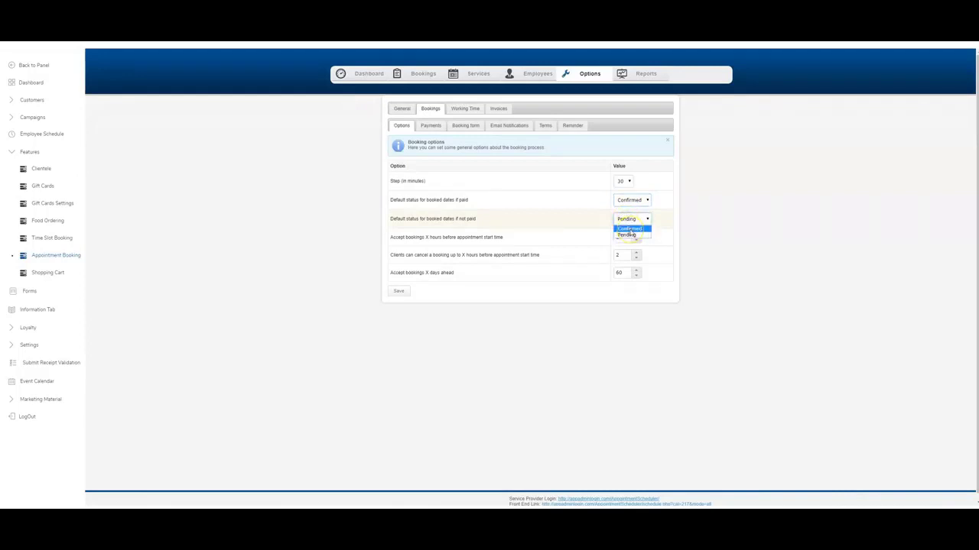
pyautogui.click(604, 222)
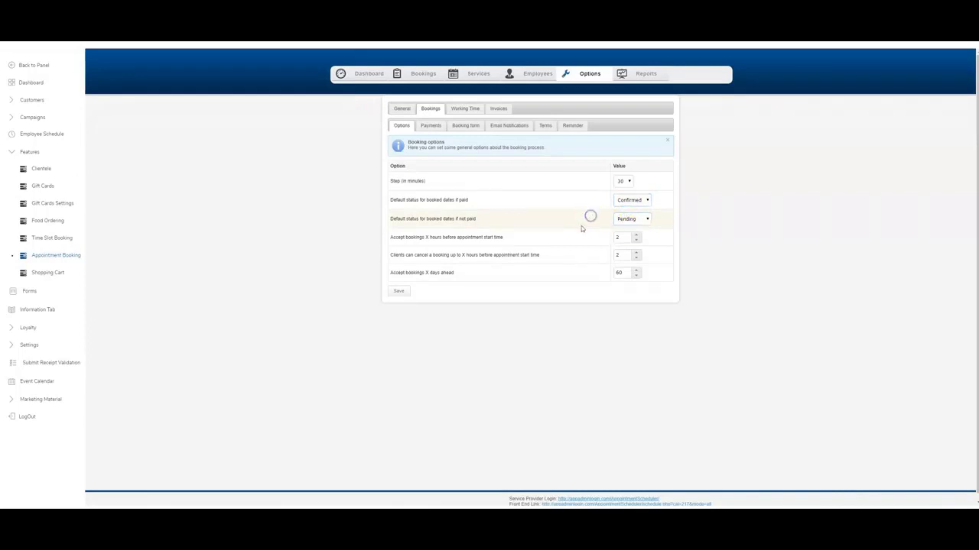
pyautogui.click(634, 220)
pyautogui.click(635, 234)
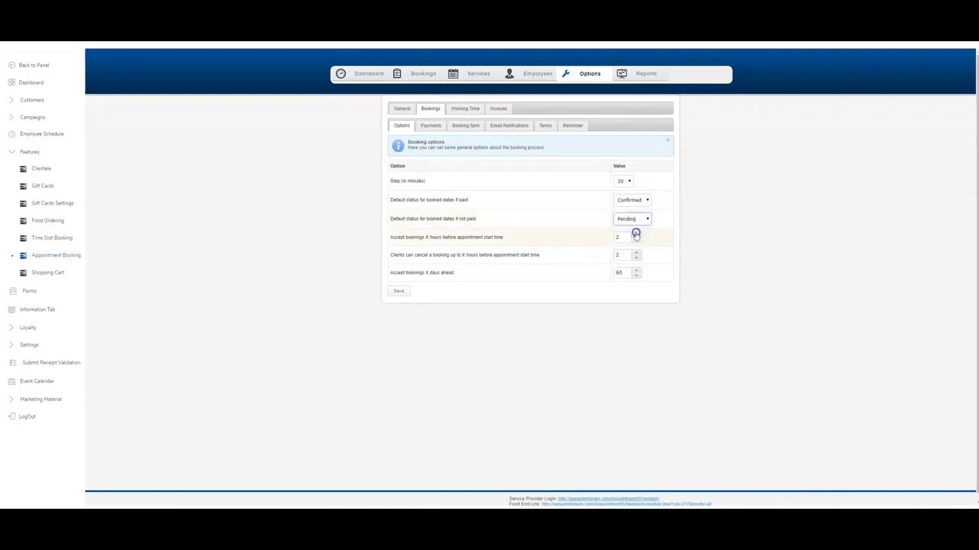
pyautogui.click(636, 221)
pyautogui.click(630, 228)
# Set the booking lead time to 1 hour and save the booking options.
pyautogui.click(636, 240)
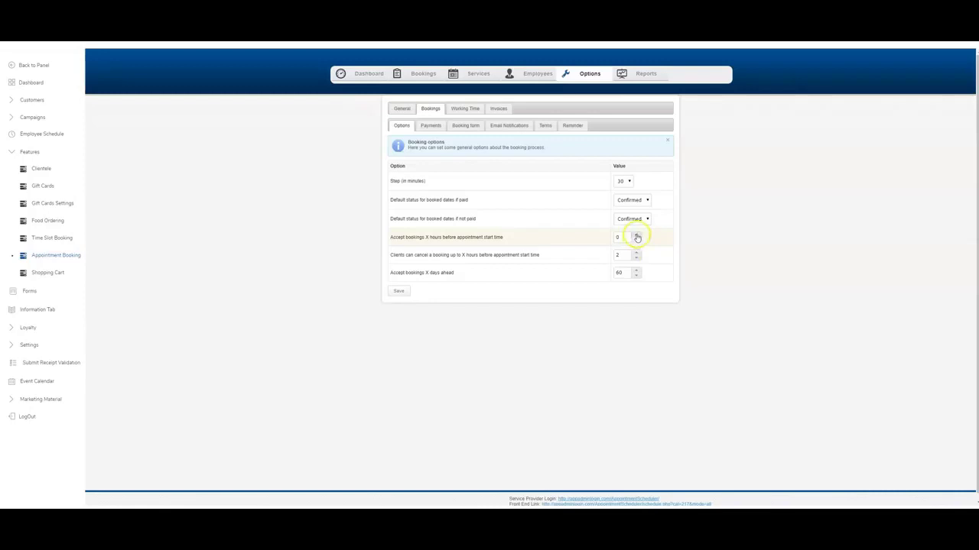
pyautogui.click(636, 236)
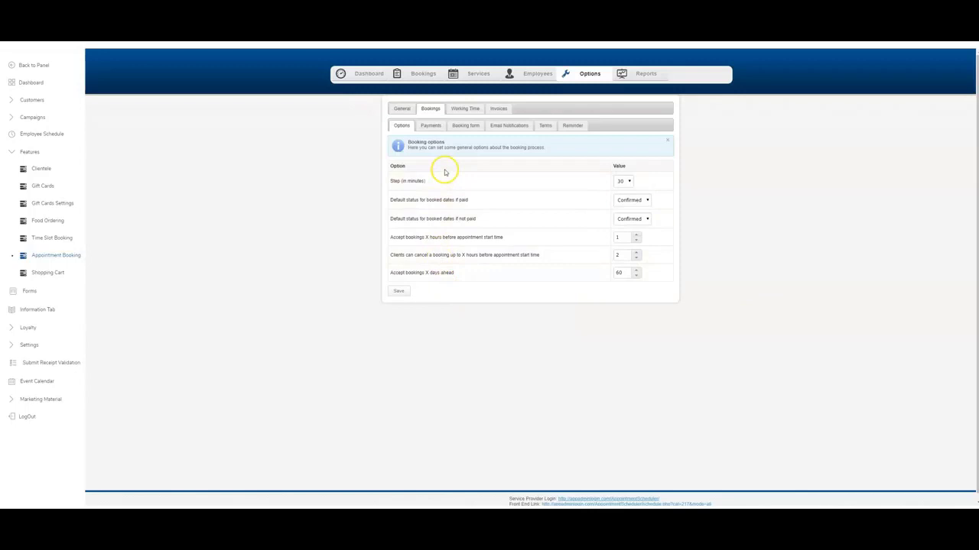
pyautogui.click(399, 290)
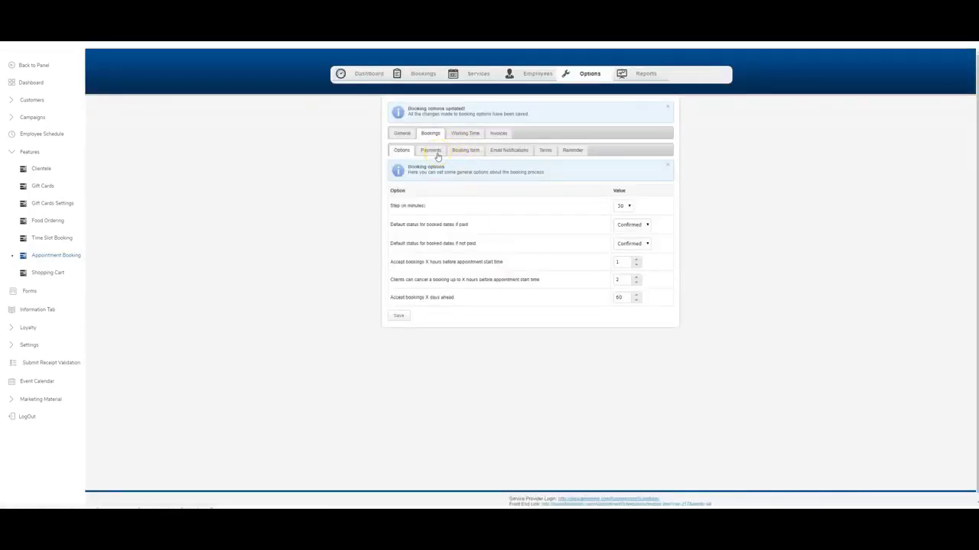
# Apply the 08:00 AM–06:00 PM default working hours to all employees, save, then go to Invoices.
pyautogui.click(466, 136)
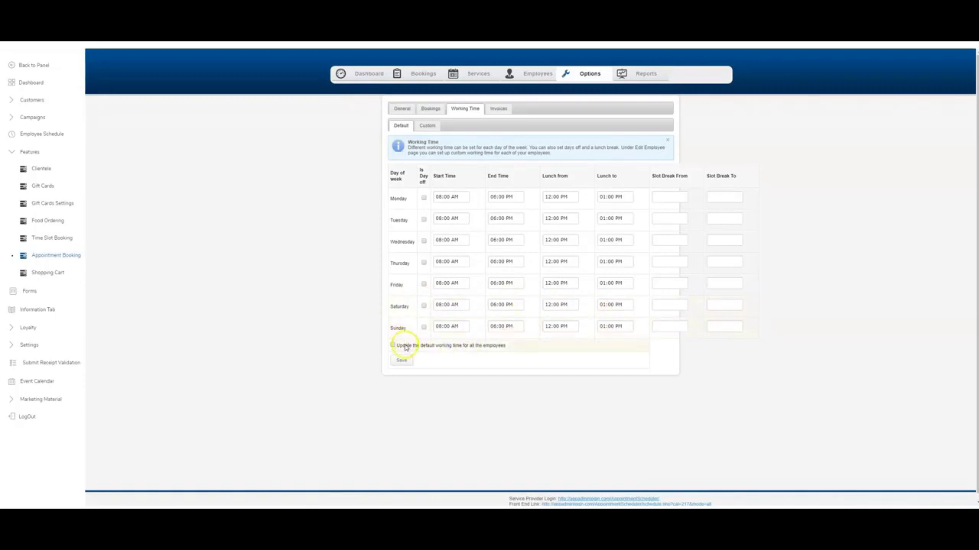
pyautogui.click(394, 345)
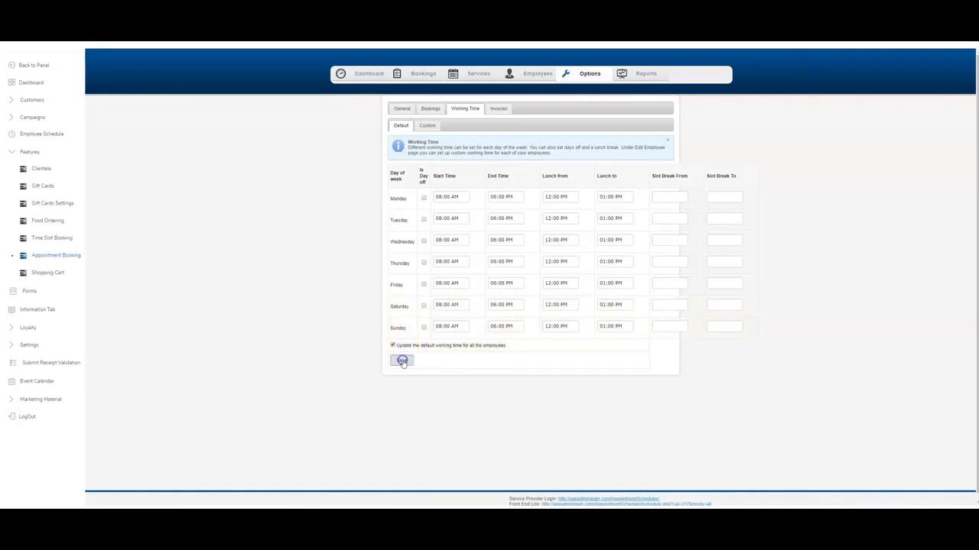
pyautogui.click(402, 360)
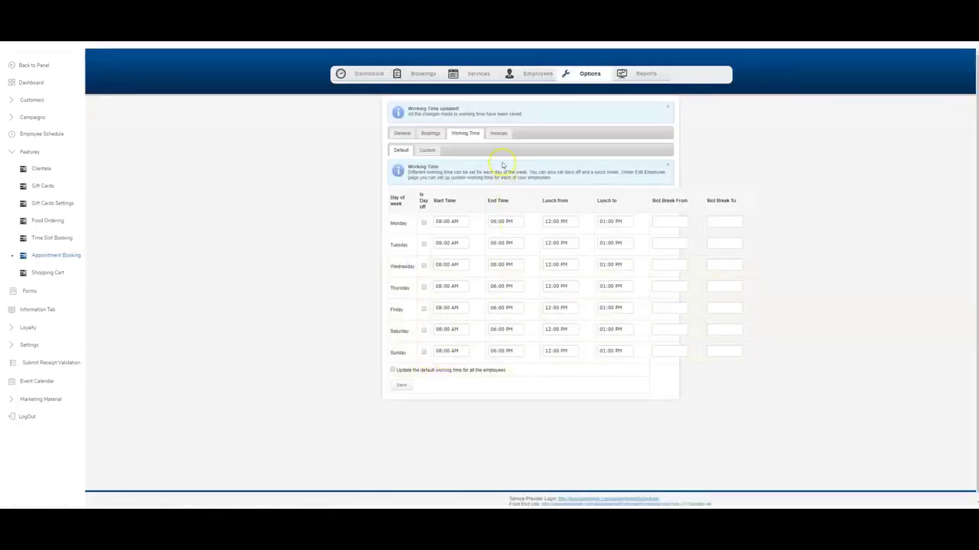
pyautogui.click(499, 134)
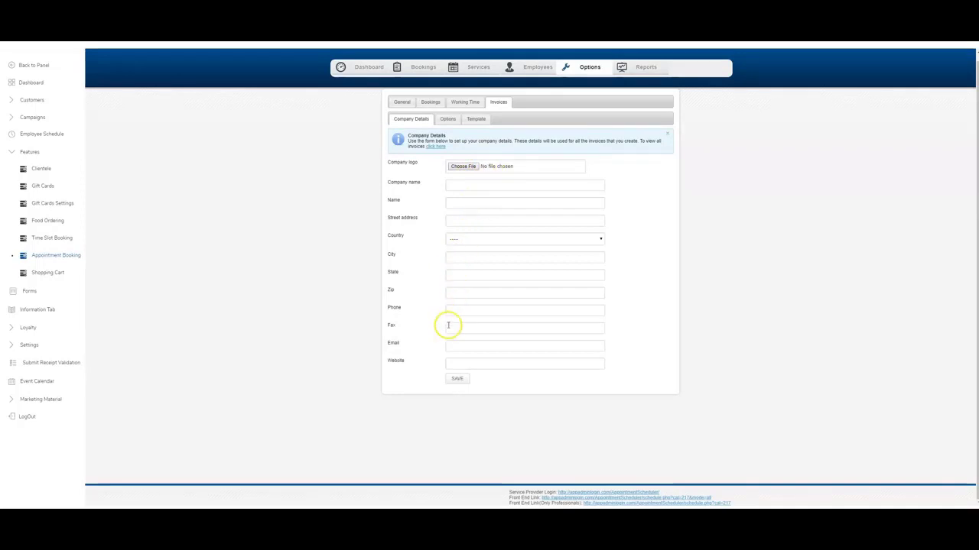
# Enable Accept payments and Accept payments with PayPal in the invoice Options, and save.
pyautogui.click(458, 379)
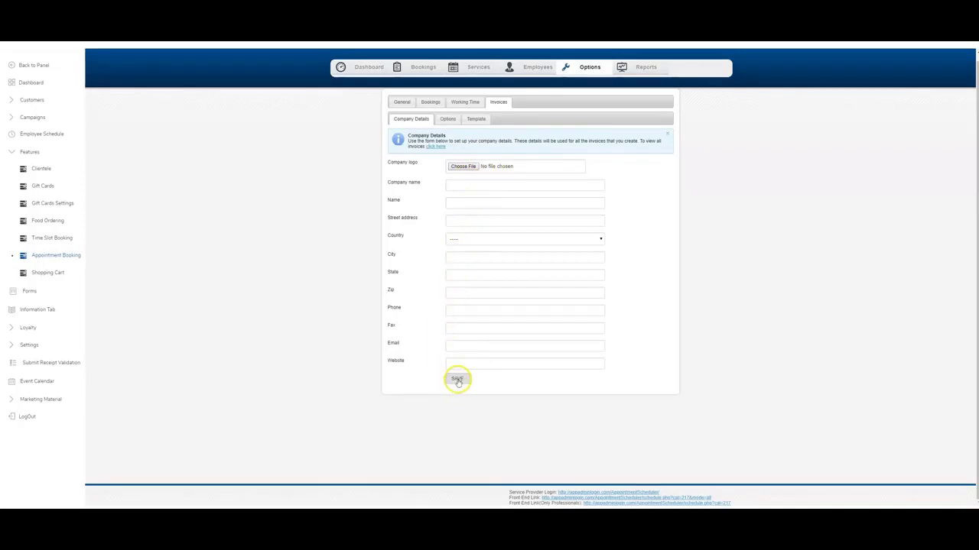
pyautogui.click(452, 121)
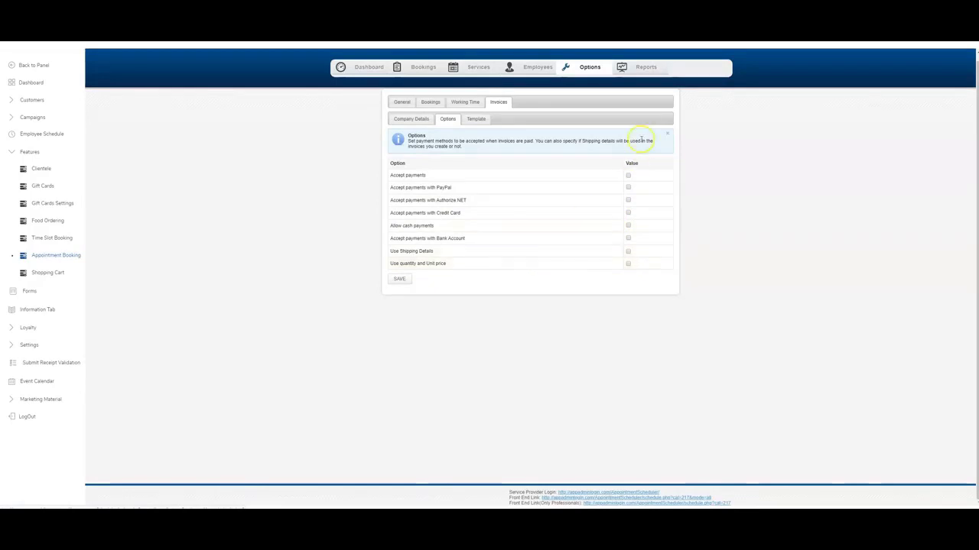
pyautogui.click(628, 175)
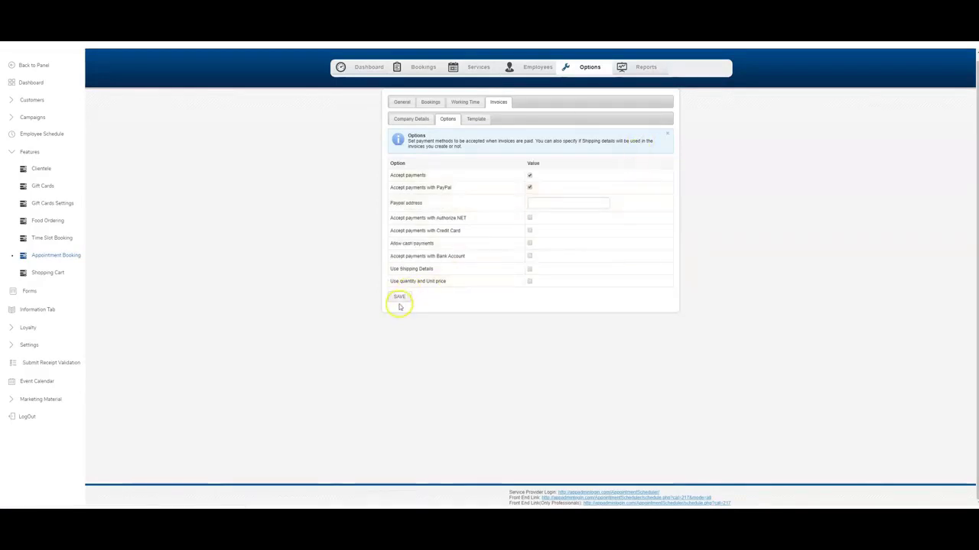
pyautogui.click(399, 298)
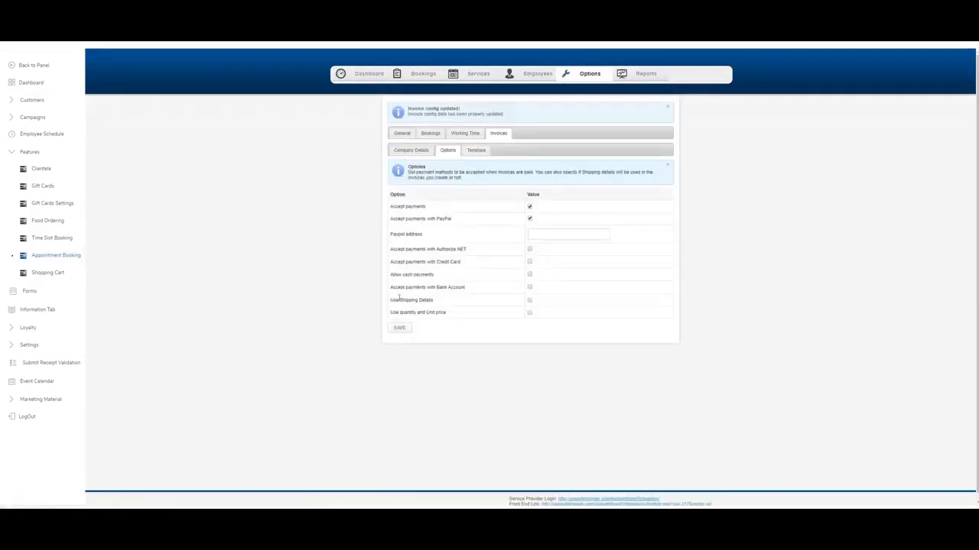
# Open the invoice template editor and insert the {y_name} company name token.
pyautogui.click(484, 153)
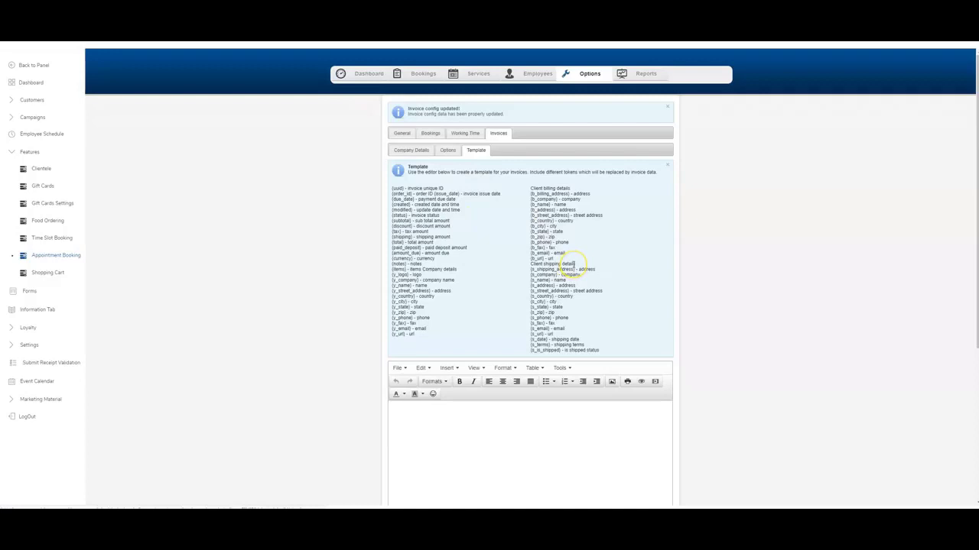
pyautogui.scroll(-1, 573, 264)
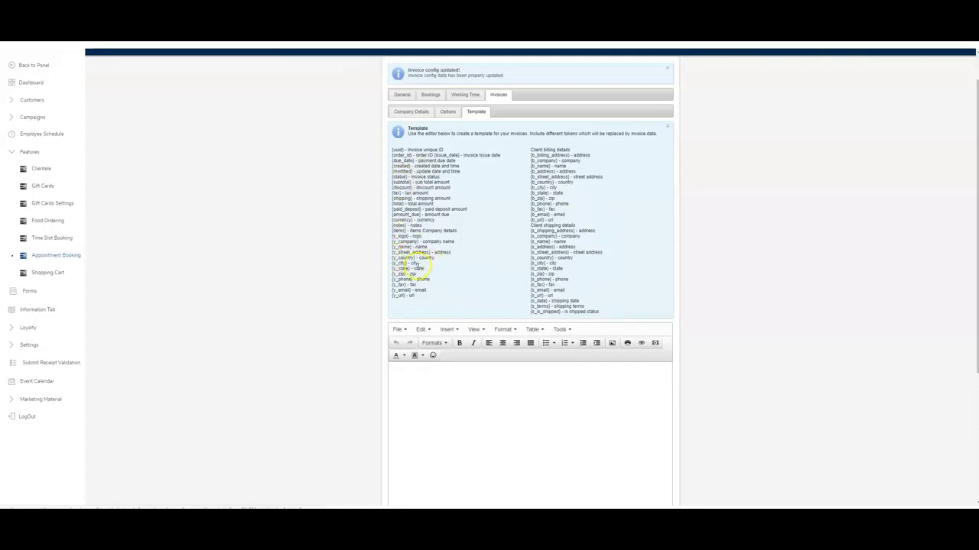
pyautogui.scroll(-1, 421, 265)
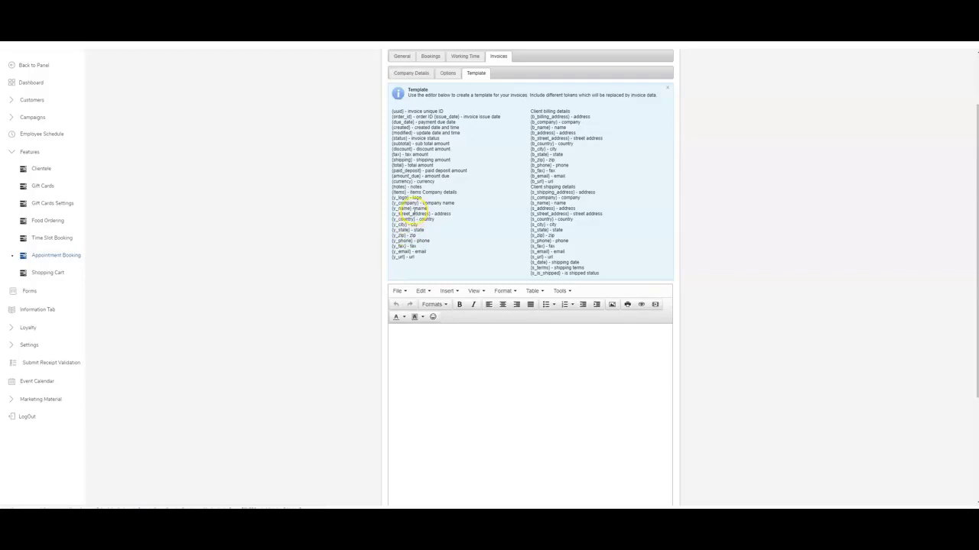
pyautogui.click(411, 208)
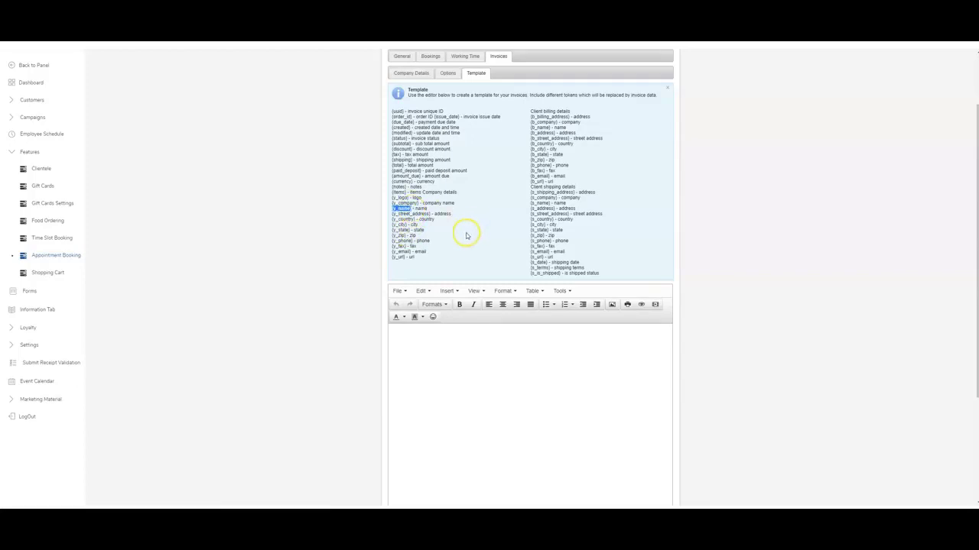
# Add a new line below {y_name} reading 'thank you for your business'.
pyautogui.click(422, 341)
pyautogui.scroll(-1, 474, 321)
pyautogui.click(426, 279)
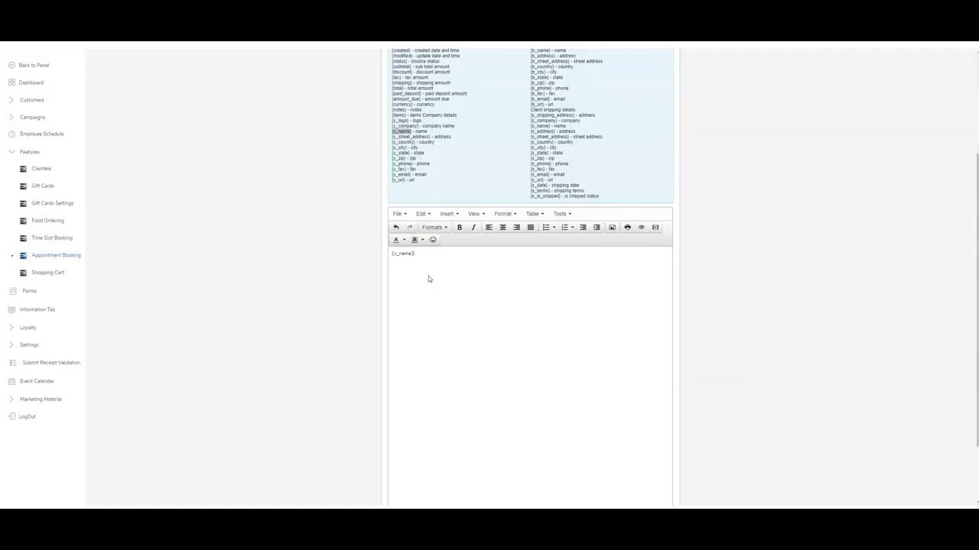
pyautogui.click(450, 254)
pyautogui.press('Return')
pyautogui.write('thank you for your business')
pyautogui.click(496, 273)
pyautogui.scroll(2, 461, 203)
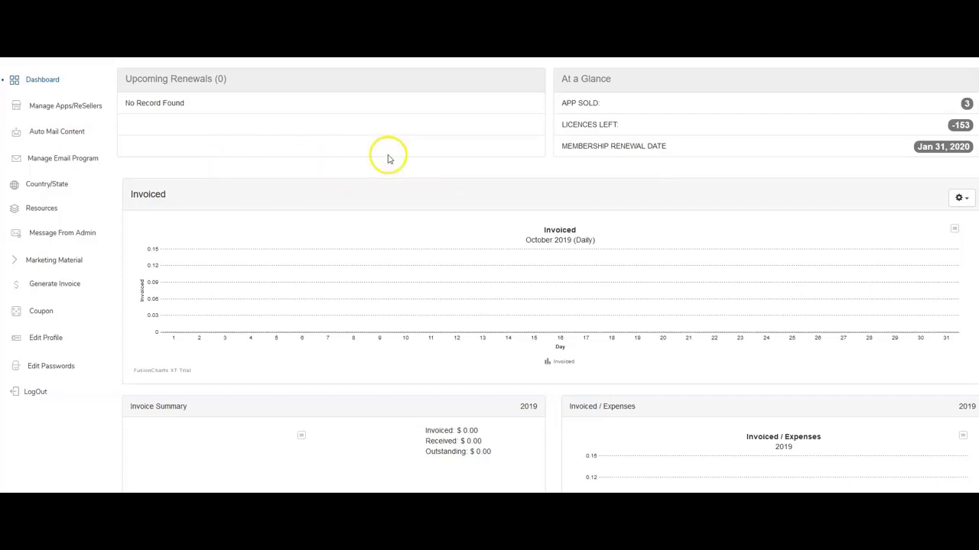
# Look over the dashboard's 2019 invoiced and receivable totals, then go to the invoice list.
pyautogui.scroll(-1, 191, 129)
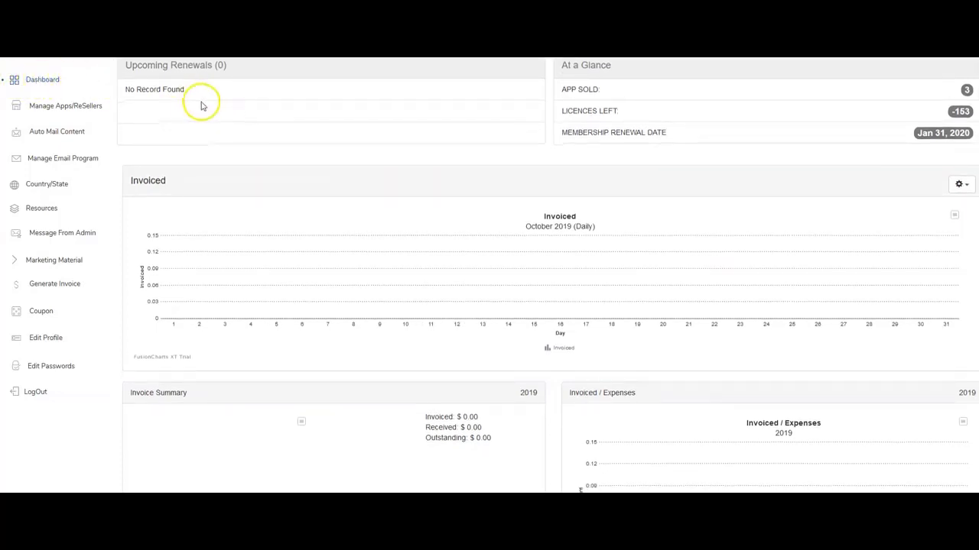
pyautogui.scroll(-1, 610, 167)
pyautogui.scroll(-1, 627, 187)
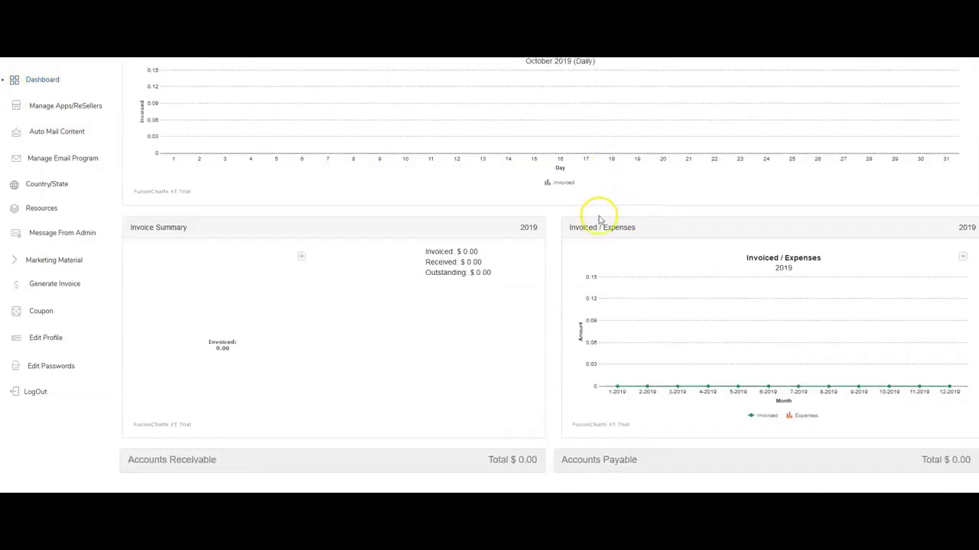
pyautogui.scroll(2, 594, 210)
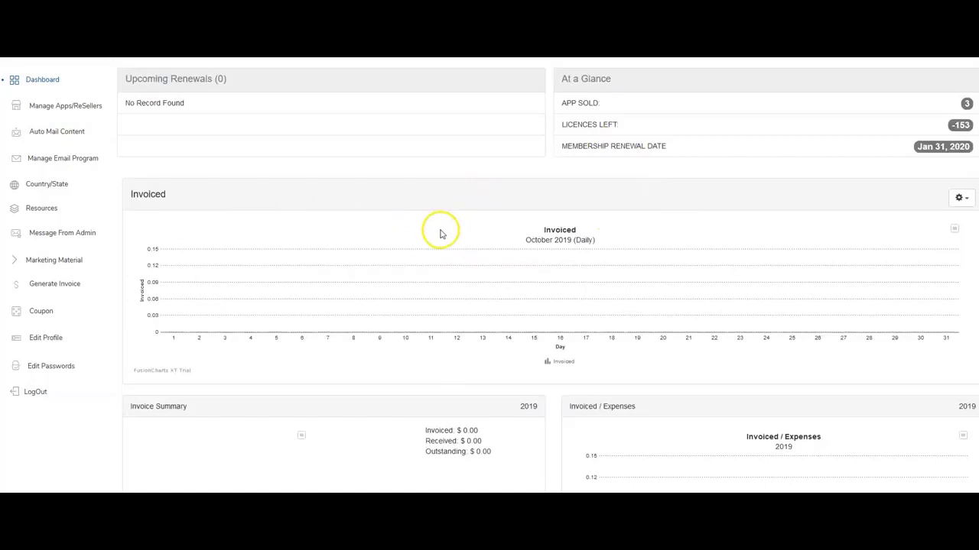
pyautogui.scroll(-2, 786, 192)
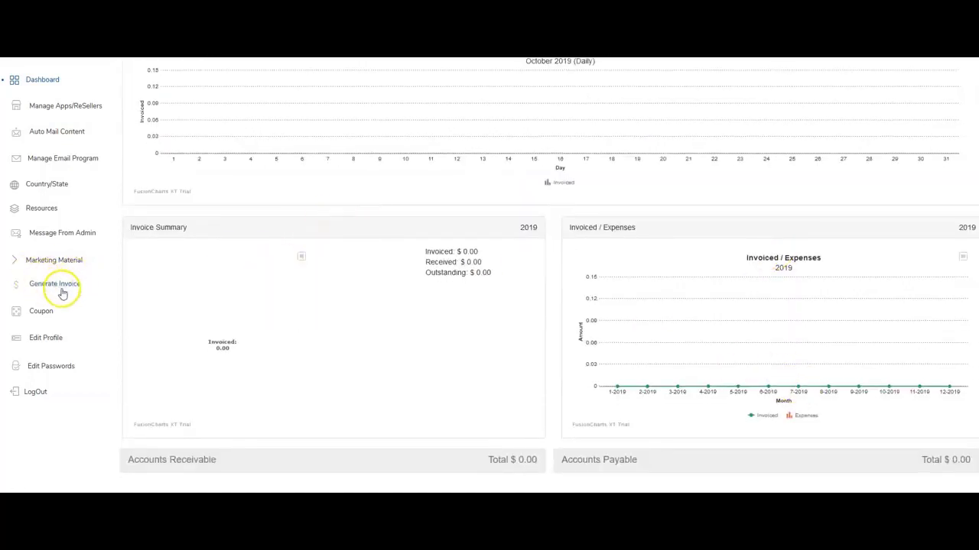
pyautogui.click(57, 285)
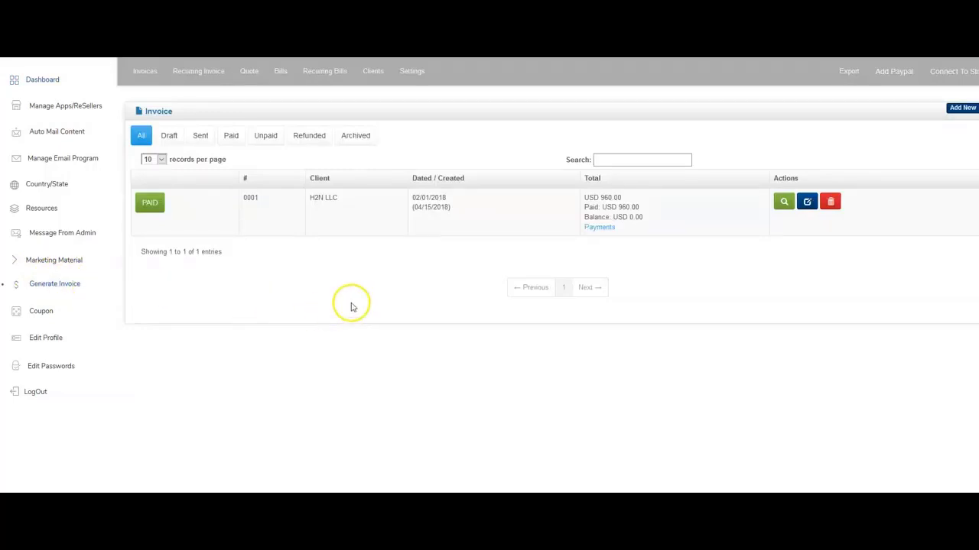
# Remove the FlexFlow logo from the Mail Send Invoice template in invoice Settings.
pyautogui.click(405, 77)
pyautogui.scroll(-3, 383, 367)
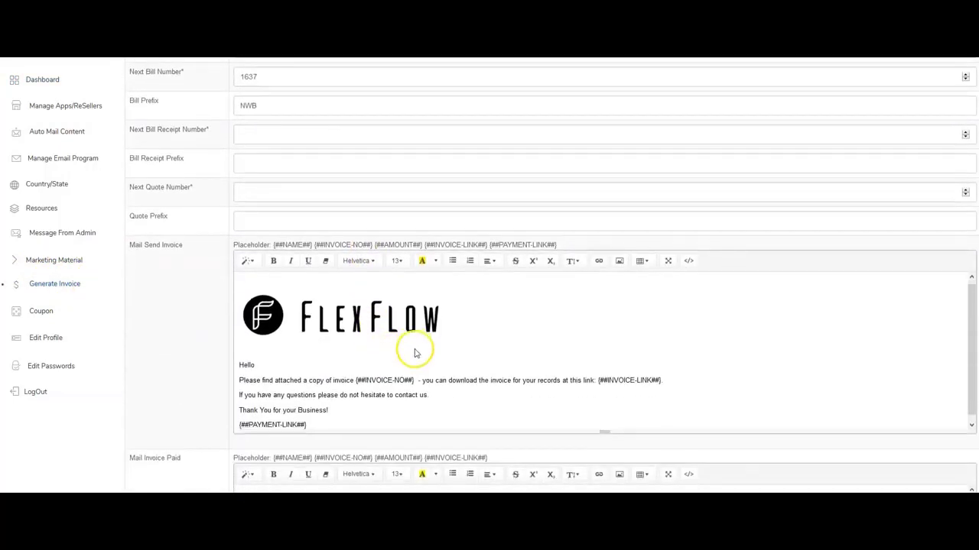
pyautogui.click(416, 350)
pyautogui.click(380, 370)
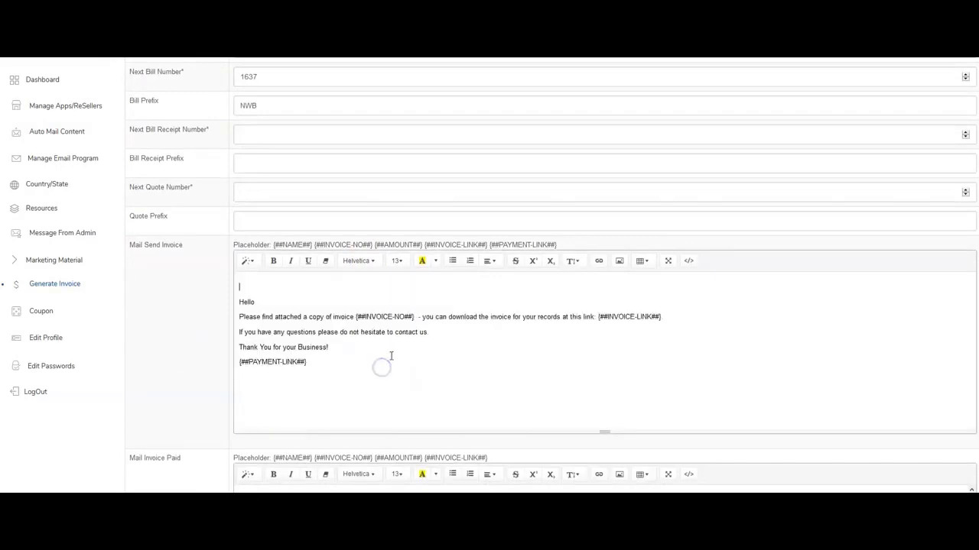
# Look through the email template and place the cursor on the empty line above Hello.
pyautogui.scroll(-3, 391, 355)
pyautogui.scroll(4, 284, 280)
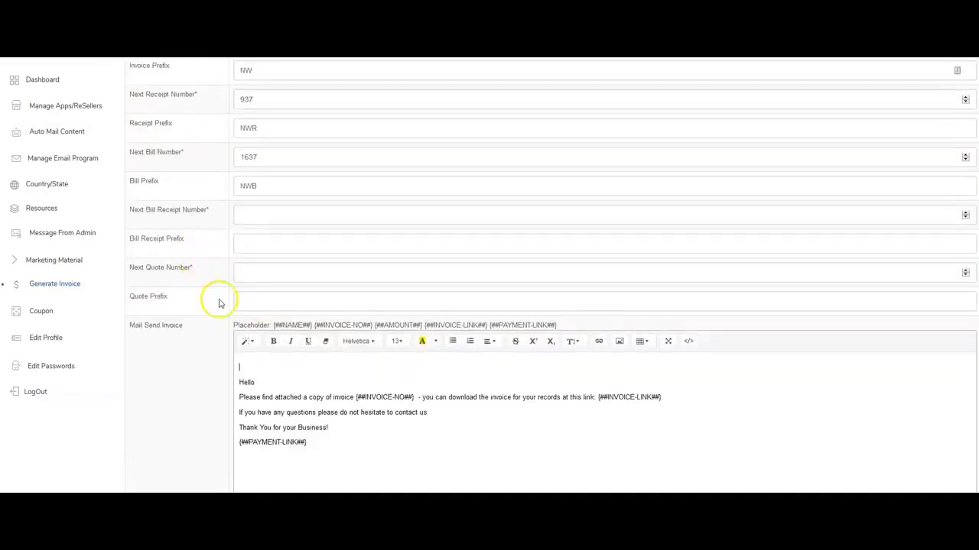
pyautogui.scroll(-2, 339, 365)
pyautogui.scroll(-1, 146, 229)
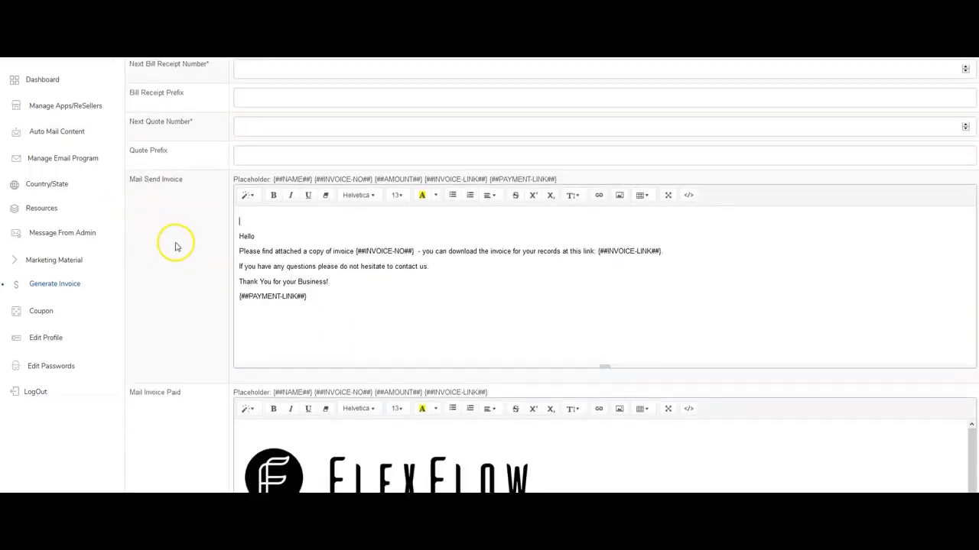
pyautogui.scroll(-5, 207, 343)
pyautogui.scroll(8, 236, 328)
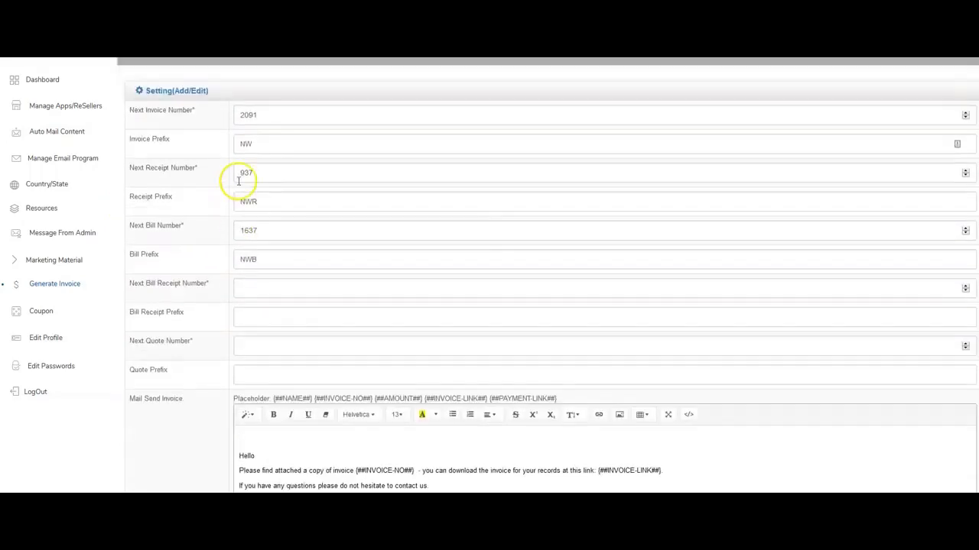
pyautogui.scroll(1, 239, 181)
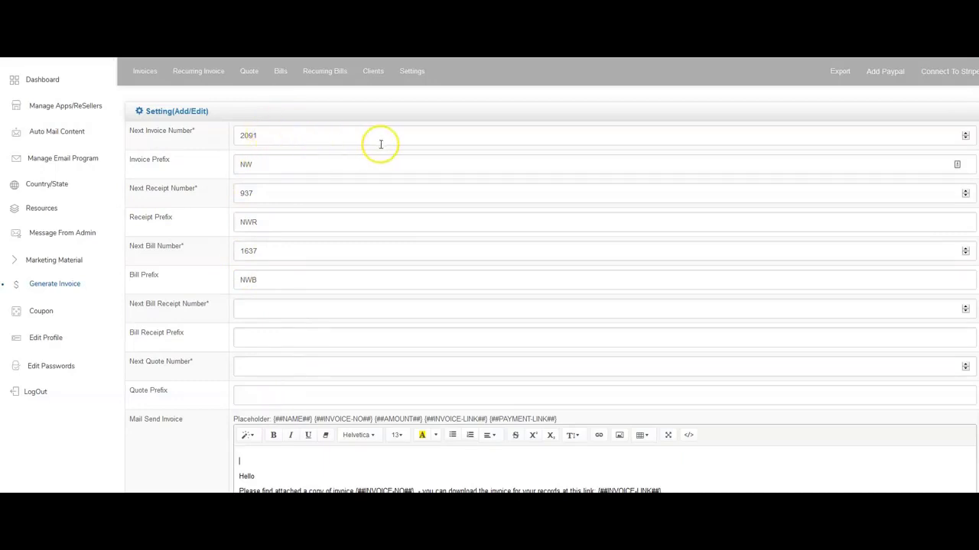
pyautogui.scroll(-3, 437, 267)
pyautogui.click(260, 205)
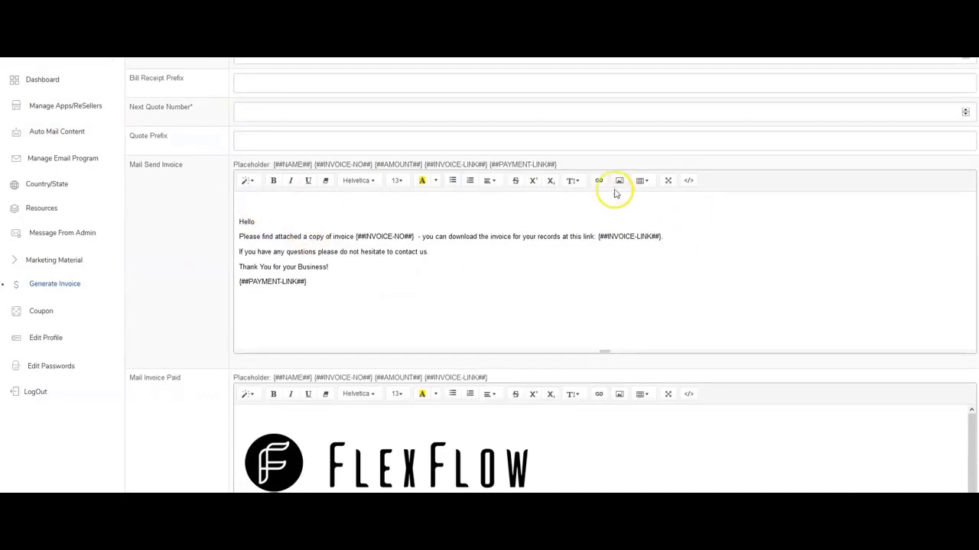
# Bring up the Insert Image prompt with an empty Image URL field, then switch to Postimages.
pyautogui.click(619, 182)
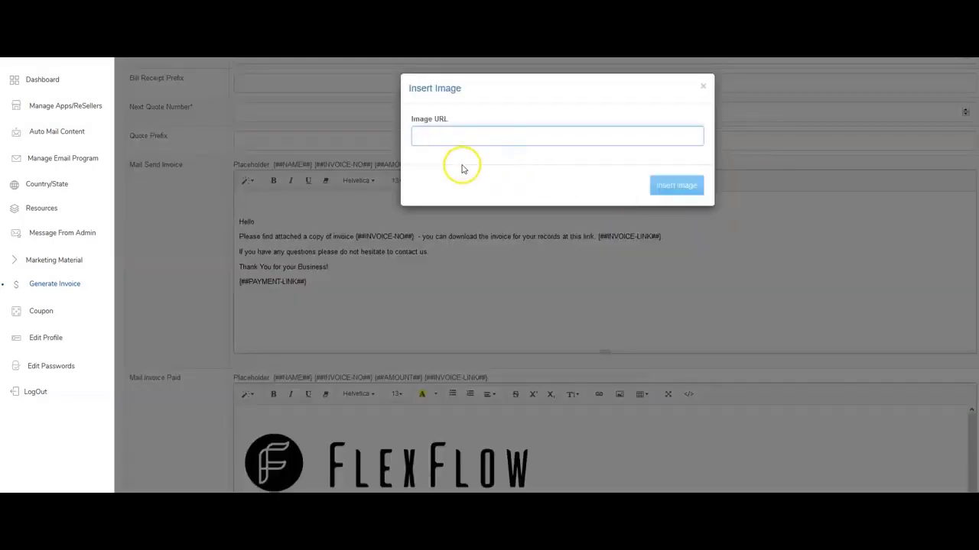
pyautogui.click(697, 88)
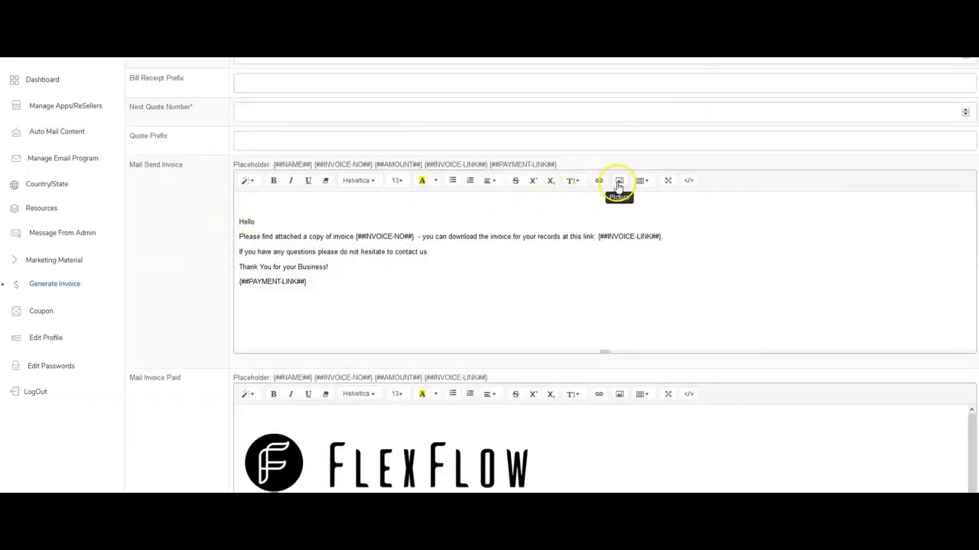
pyautogui.click(619, 185)
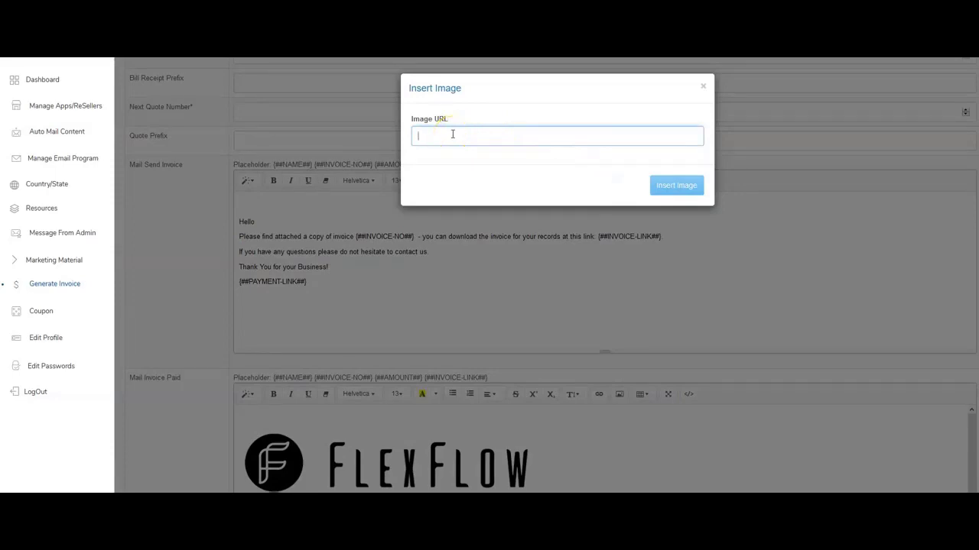
pyautogui.click(498, 124)
pyautogui.hotkey('alt', 'Tab')
pyautogui.click(155, 153)
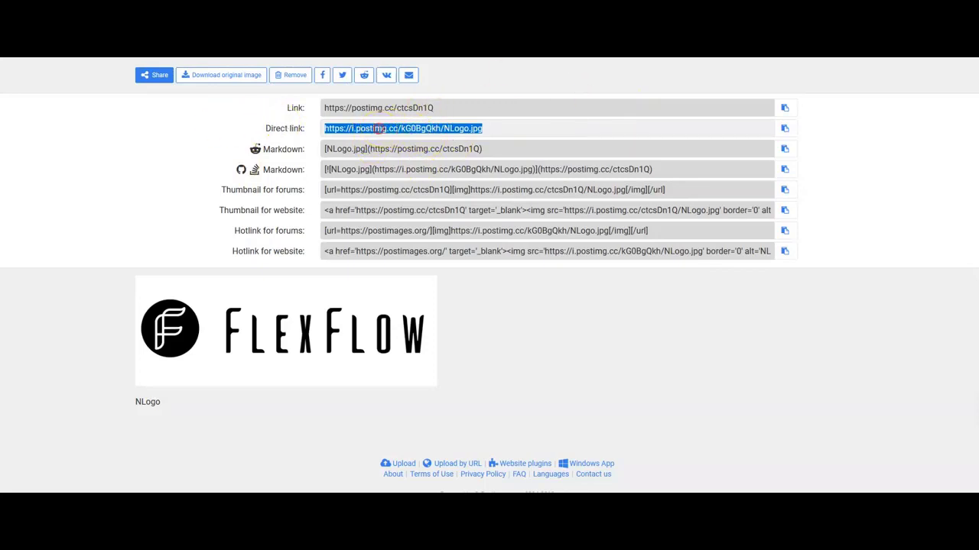
# Copy the NLogo.jpg direct link from the Postimages result page.
pyautogui.rightClick(376, 128)
pyautogui.click(417, 229)
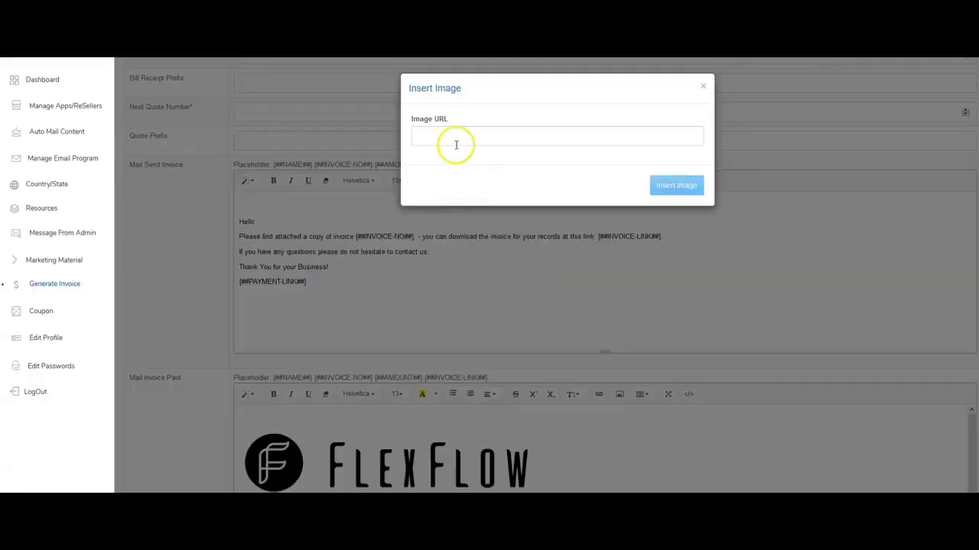
# Paste the NLogo.jpg direct link as the image URL and insert the FlexFlow logo above Hello.
pyautogui.rightClick(450, 138)
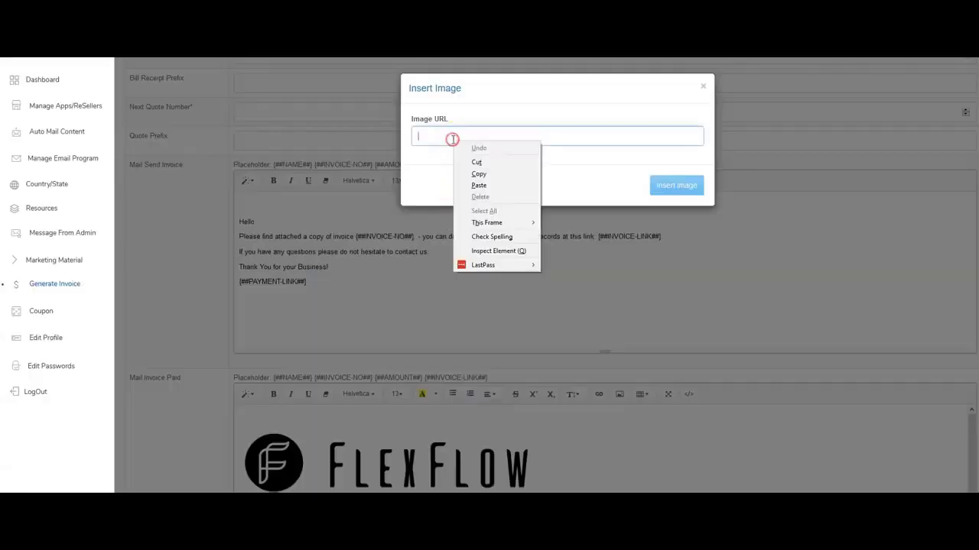
pyautogui.click(479, 187)
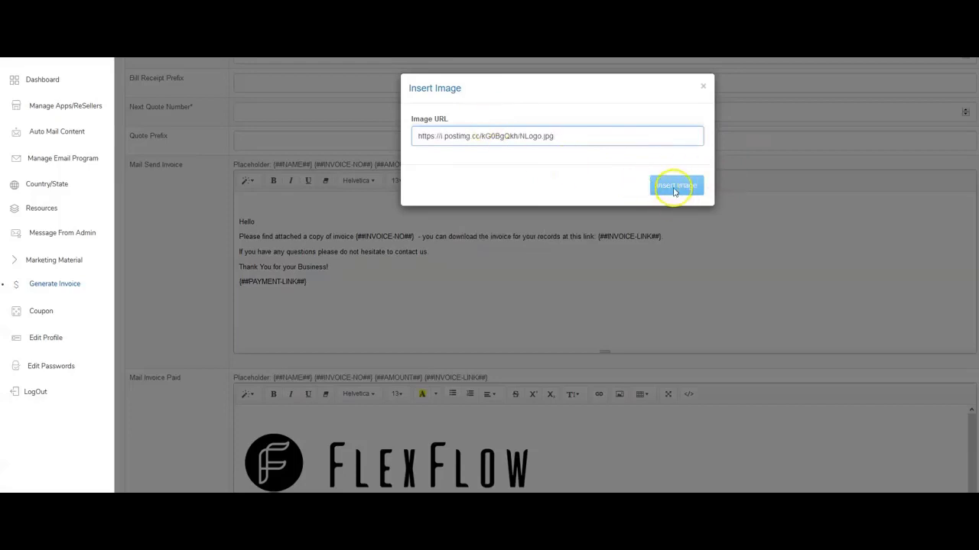
pyautogui.click(672, 188)
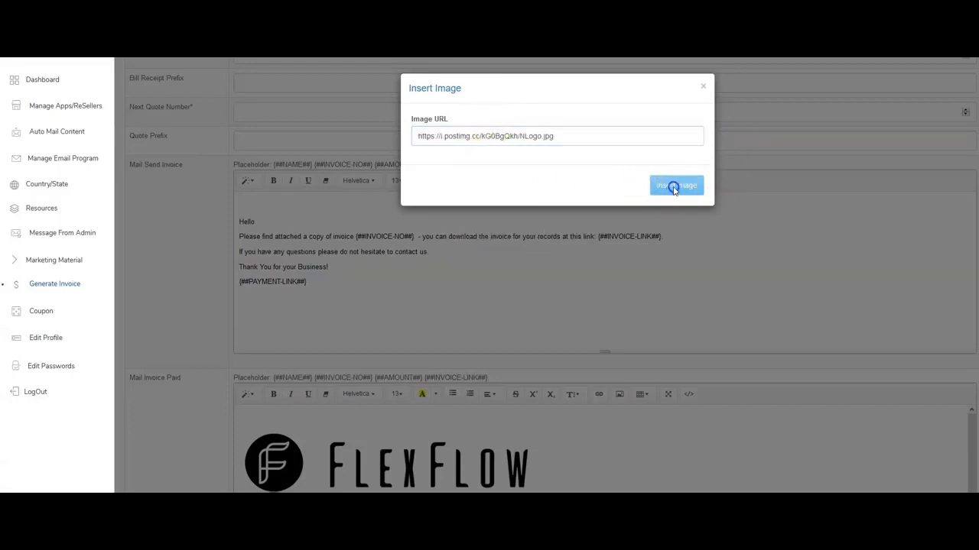
pyautogui.click(578, 136)
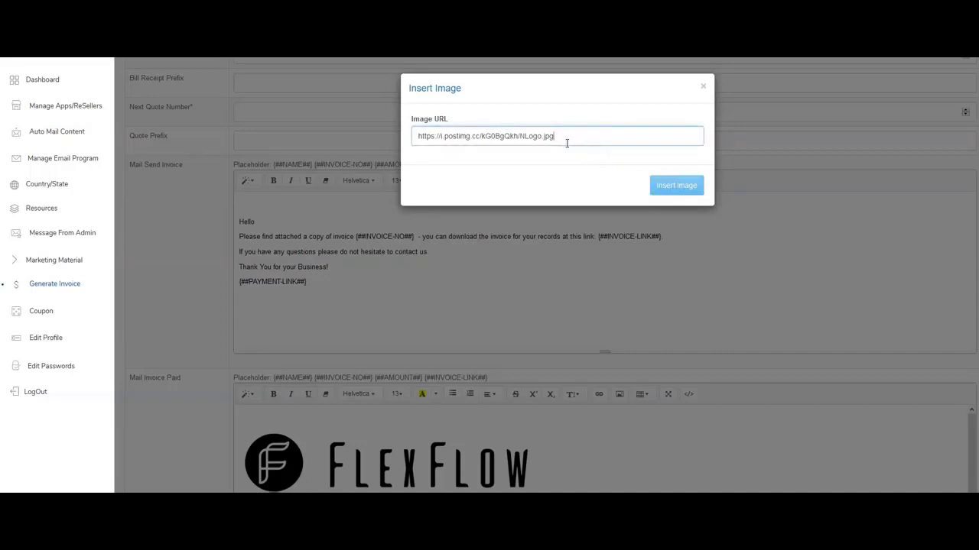
pyautogui.click(660, 193)
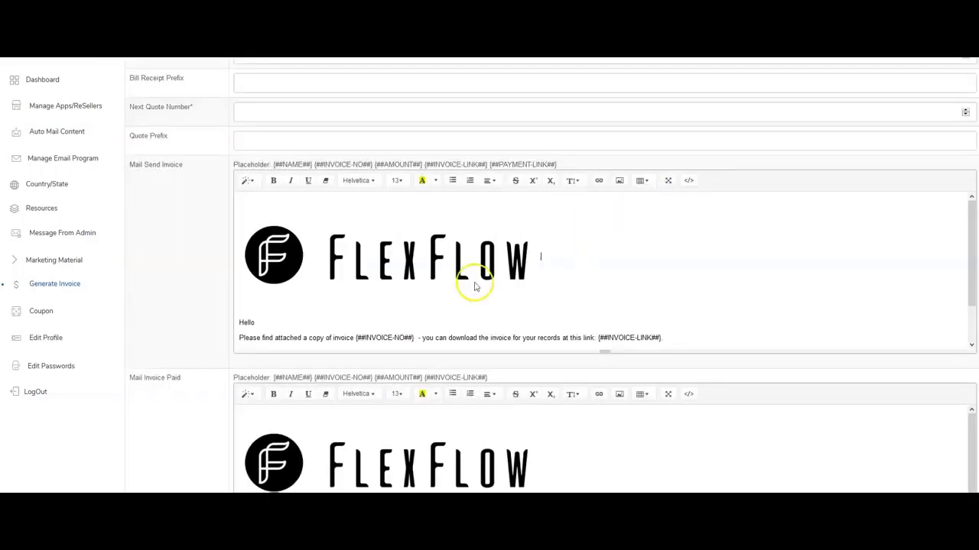
pyautogui.click(387, 267)
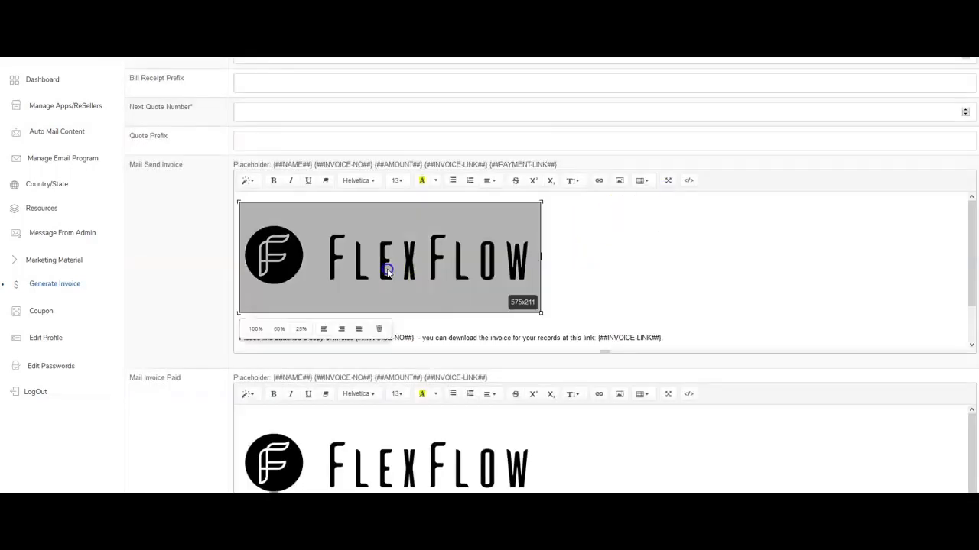
# Check the Mail Send Invoice, Mail Invoice Paid and Receipt templates down to the sender fields.
pyautogui.click(598, 260)
pyautogui.scroll(-2, 601, 261)
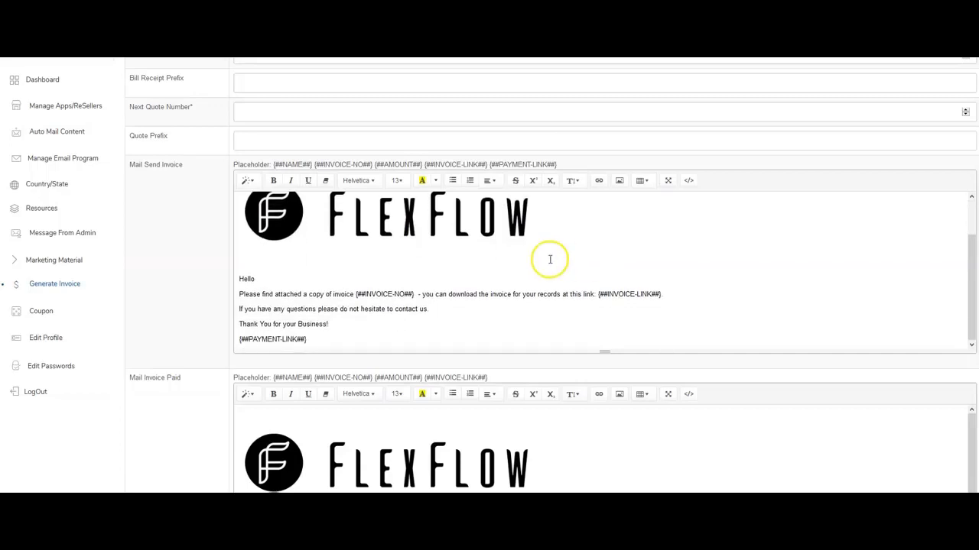
pyautogui.scroll(-1, 266, 293)
pyautogui.moveTo(239, 238); pyautogui.dragTo(360, 299)
pyautogui.click(360, 299)
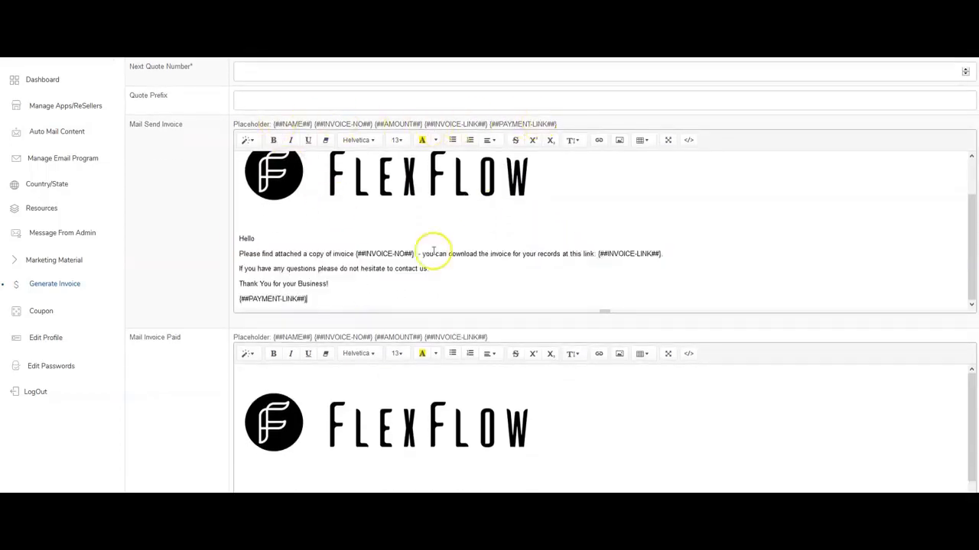
pyautogui.scroll(-3, 333, 363)
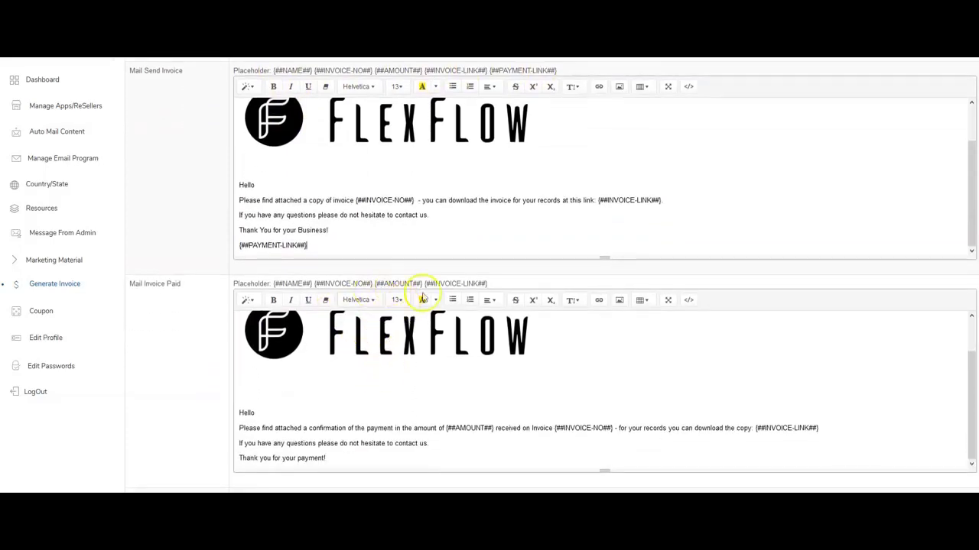
pyautogui.scroll(3, 464, 386)
pyautogui.scroll(-2, 476, 298)
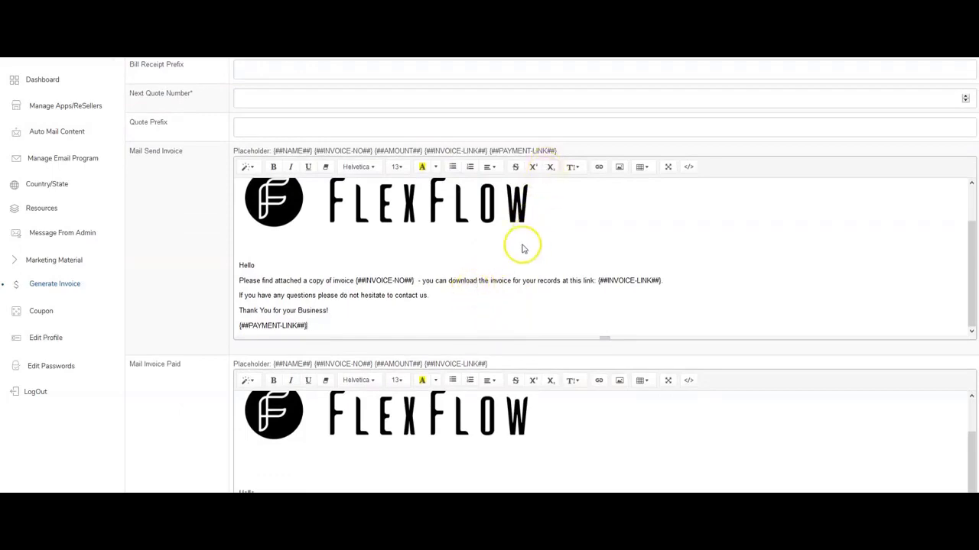
pyautogui.scroll(-4, 406, 291)
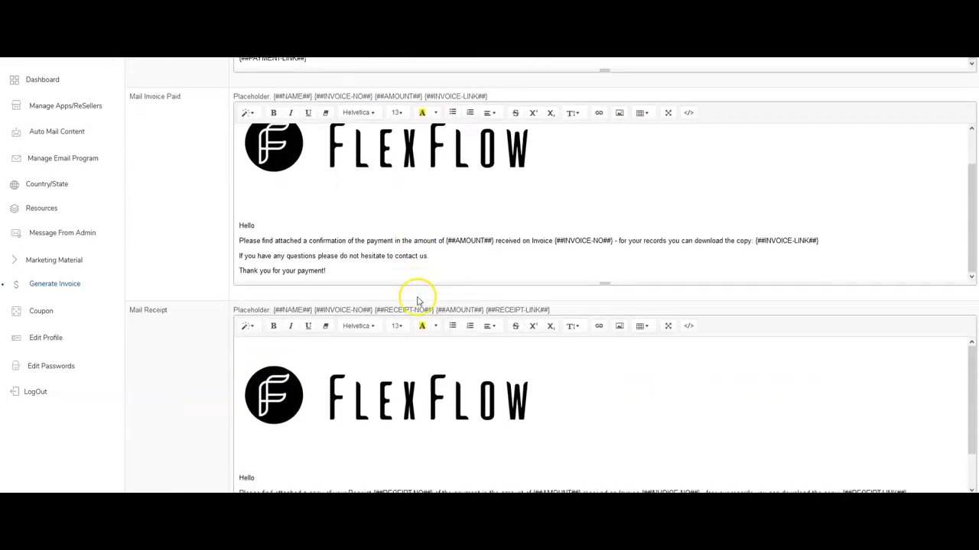
pyautogui.scroll(-5, 419, 290)
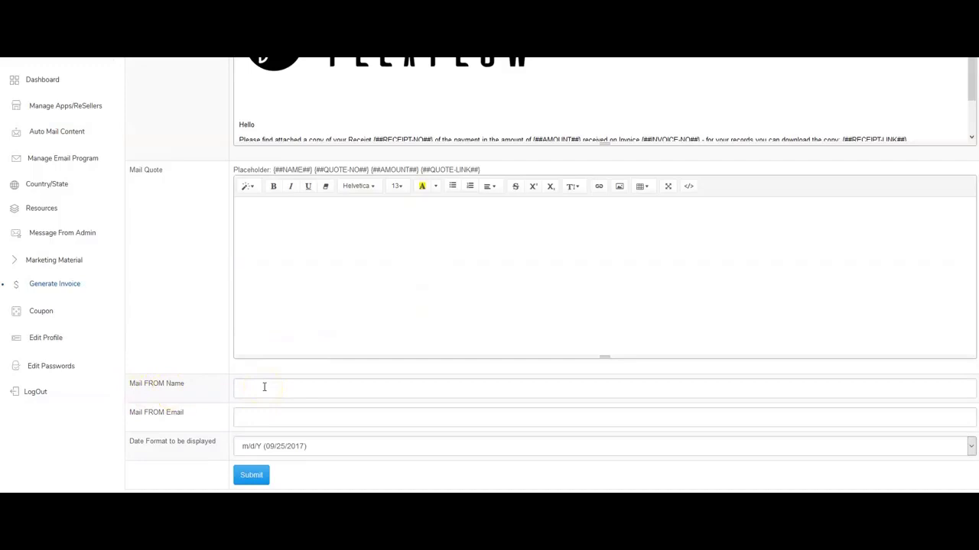
pyautogui.click(264, 475)
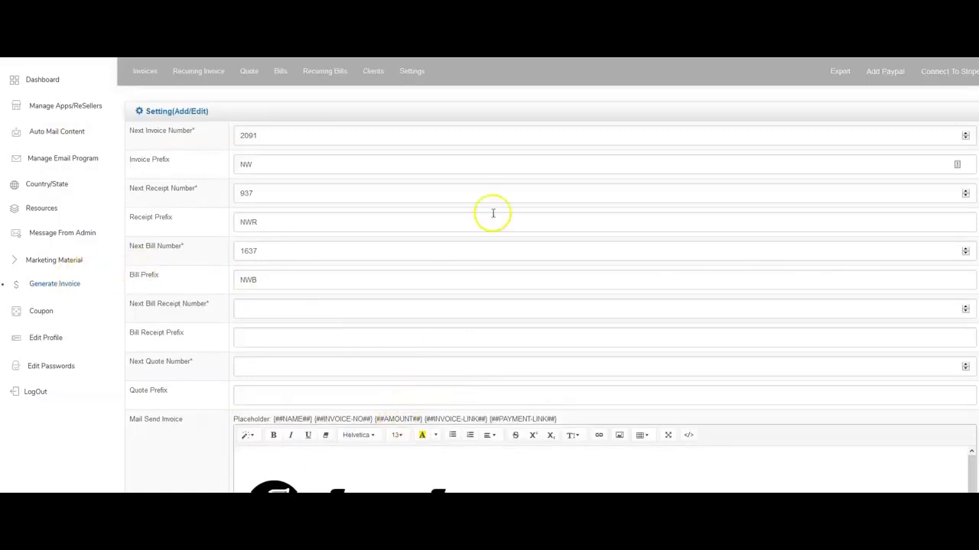
pyautogui.click(885, 77)
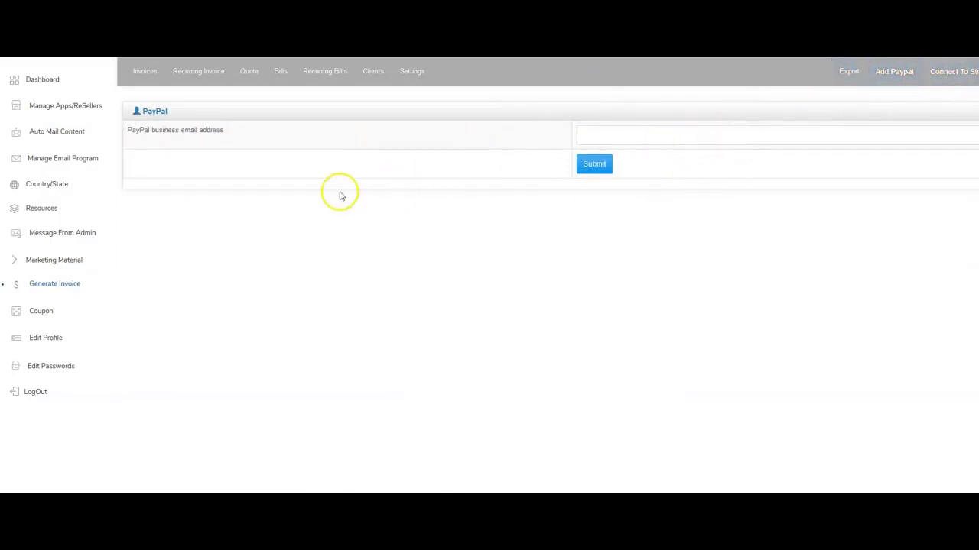
pyautogui.click(411, 76)
pyautogui.scroll(-3, 321, 337)
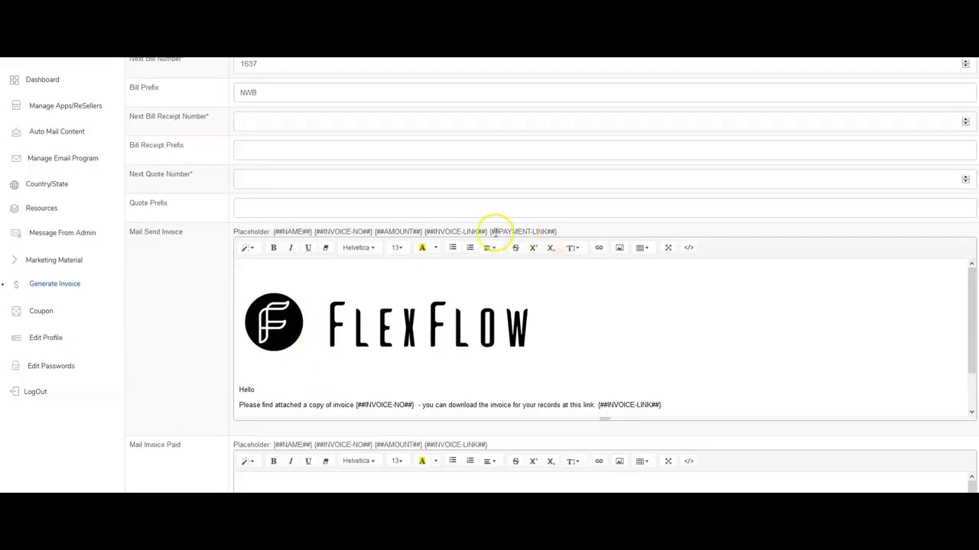
pyautogui.scroll(-2, 459, 382)
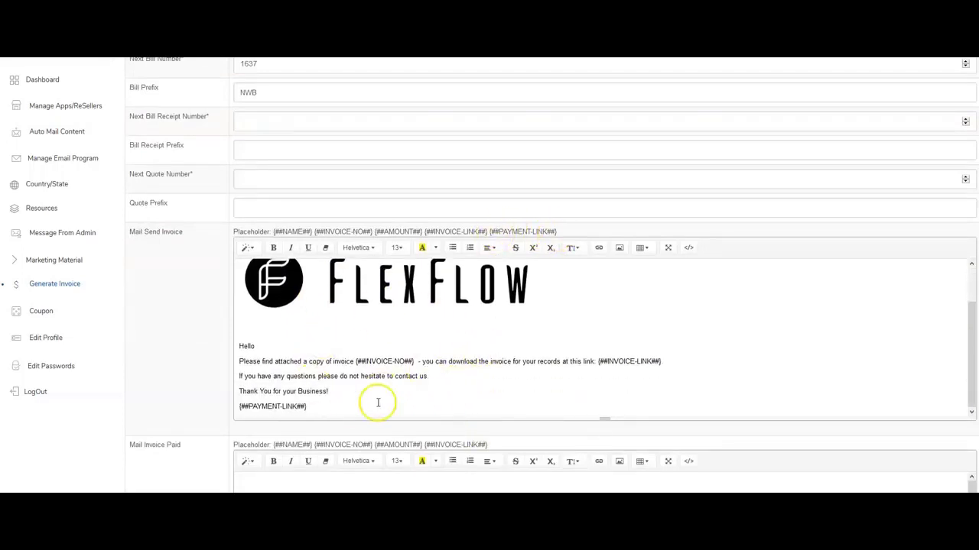
pyautogui.tripleClick(253, 406)
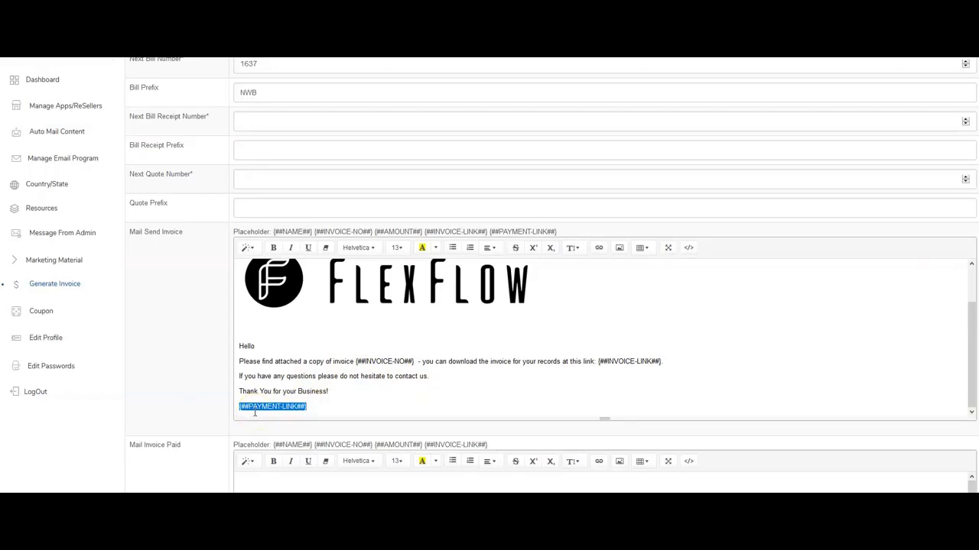
pyautogui.scroll(1, 255, 413)
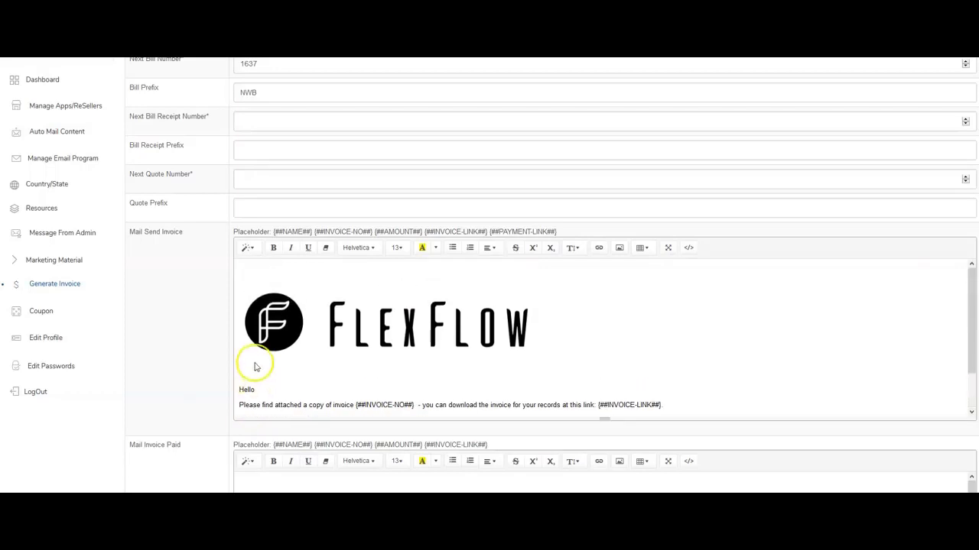
pyautogui.scroll(2, 255, 367)
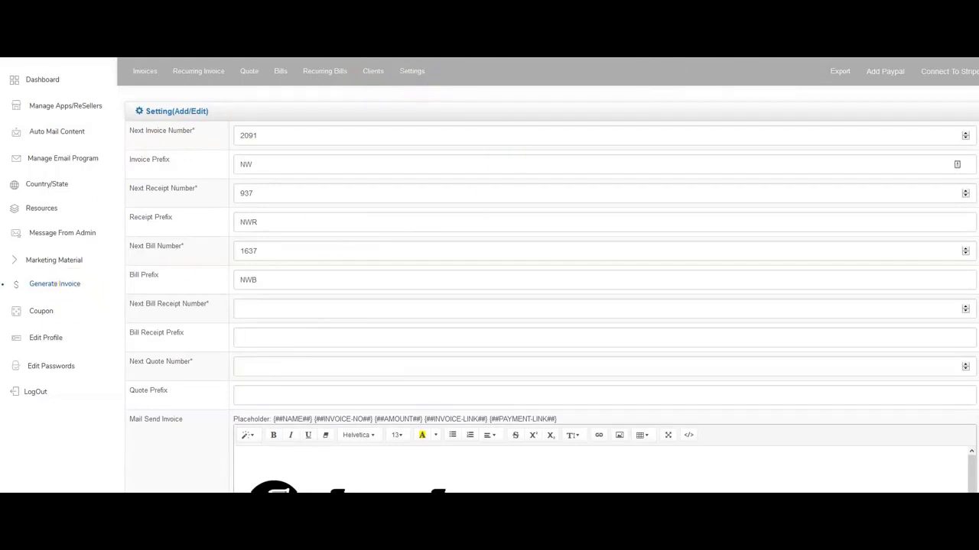
# Start a new invoice for Demo Client from the Invoices list.
pyautogui.click(145, 71)
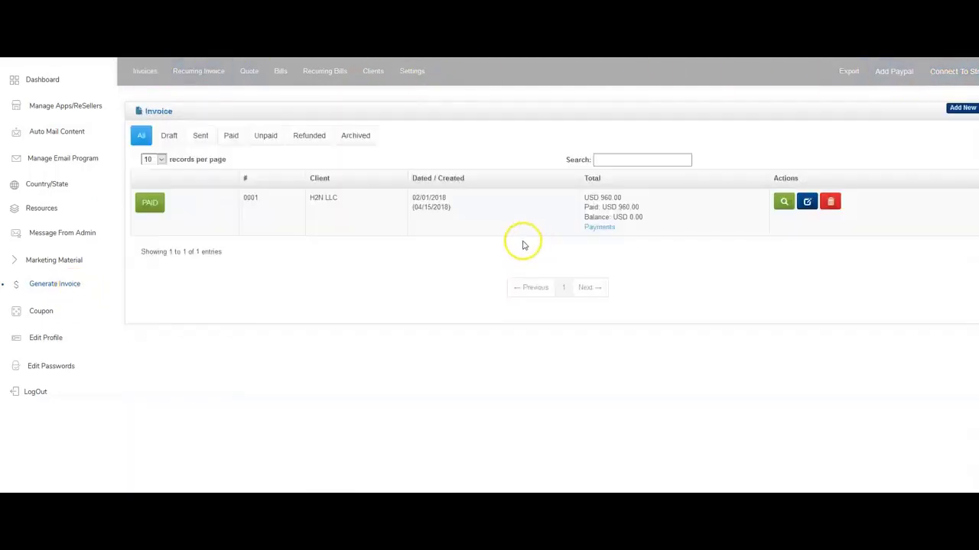
pyautogui.click(963, 111)
pyautogui.click(199, 204)
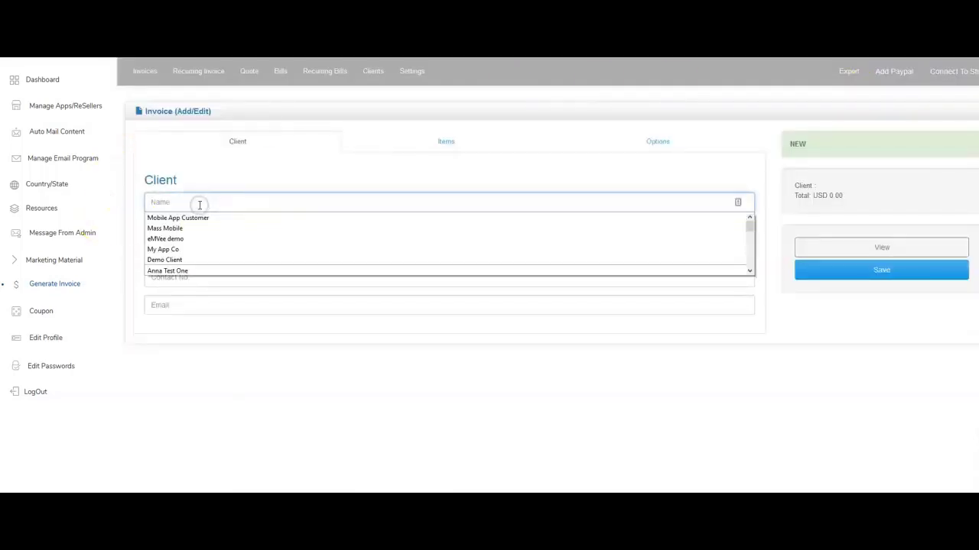
pyautogui.click(193, 261)
pyautogui.click(212, 247)
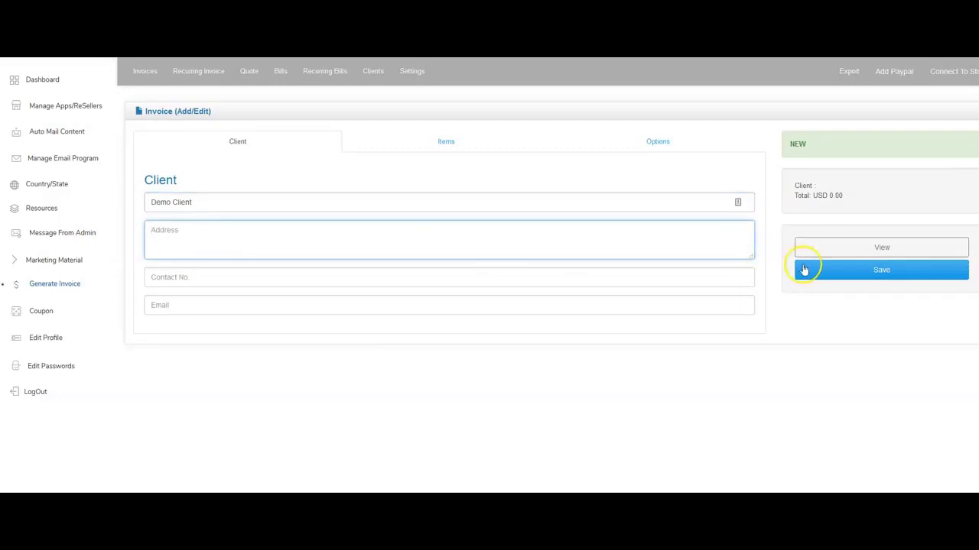
pyautogui.click(804, 268)
pyautogui.click(621, 298)
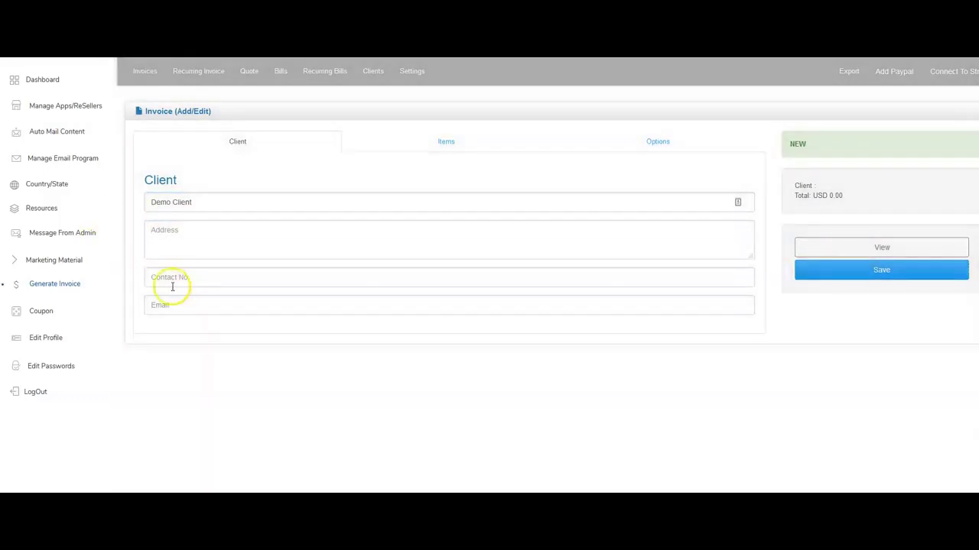
# Fill in the client's address, contact number and e-mail, then save the invoice as a draft.
pyautogui.click(176, 245)
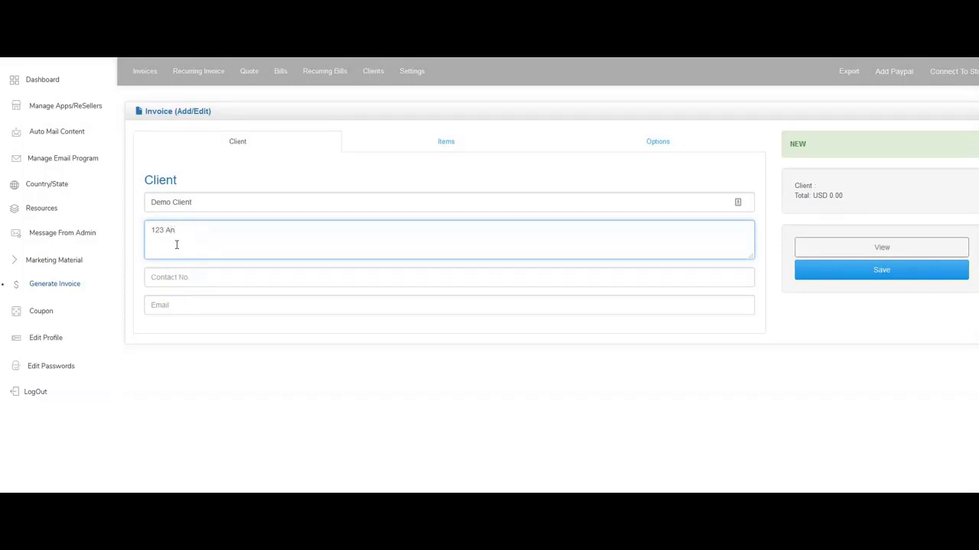
pyautogui.write('treet')
pyautogui.press('Tab')
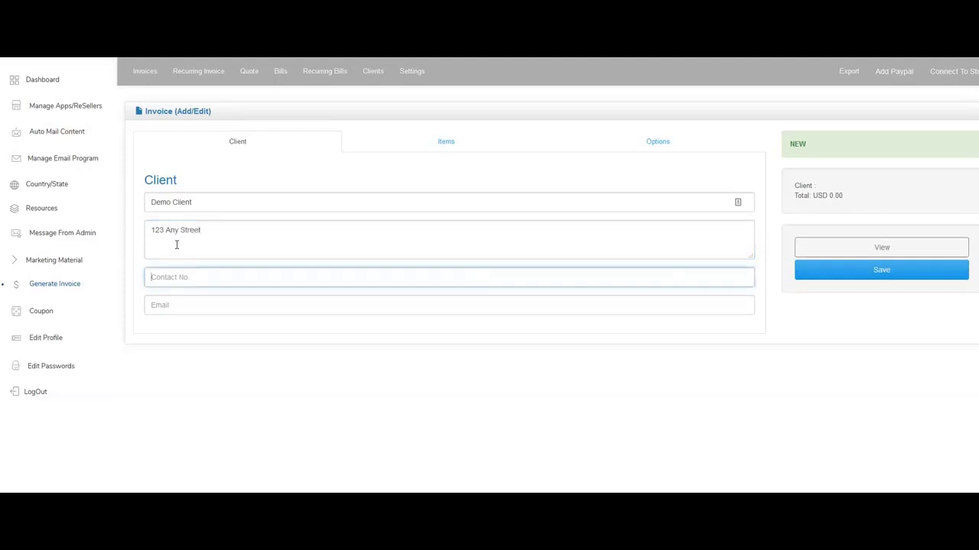
pyautogui.write('111-222-3333')
pyautogui.press('Tab')
pyautogui.write('in')
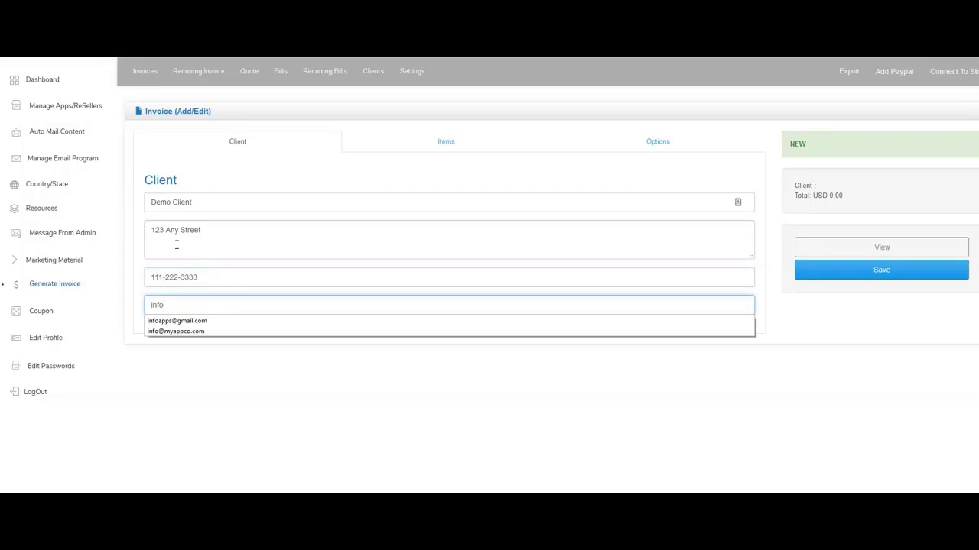
pyautogui.press('Down')
pyautogui.press('Down')
pyautogui.press('Tab')
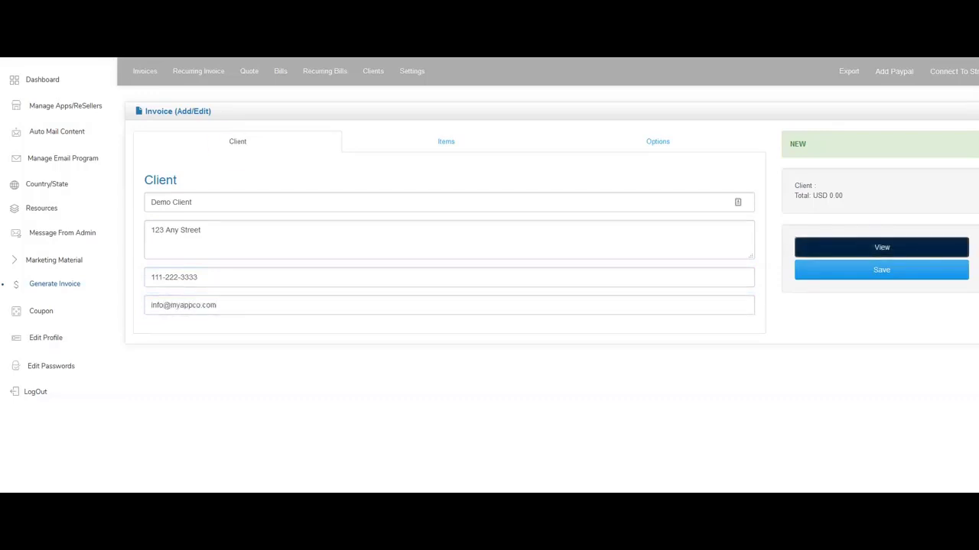
pyautogui.click(869, 272)
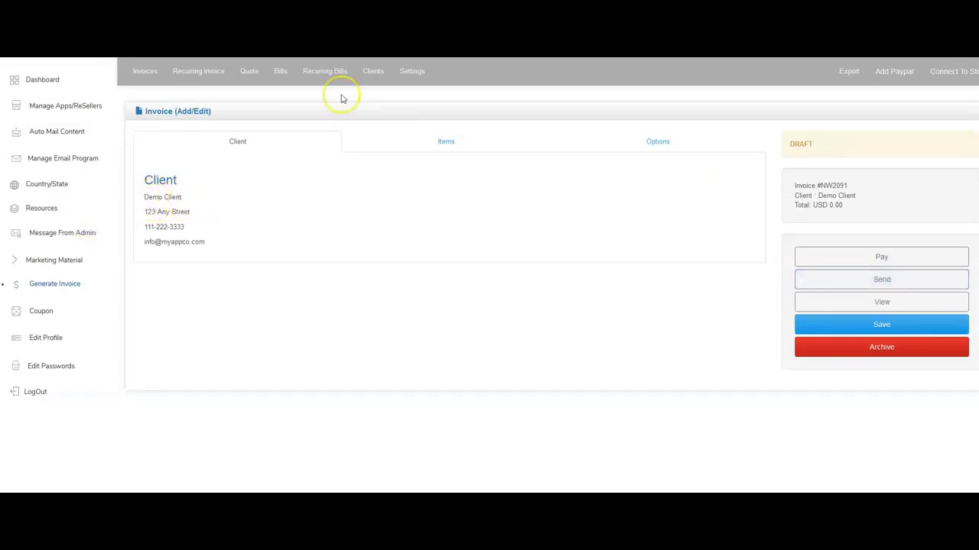
pyautogui.click(428, 145)
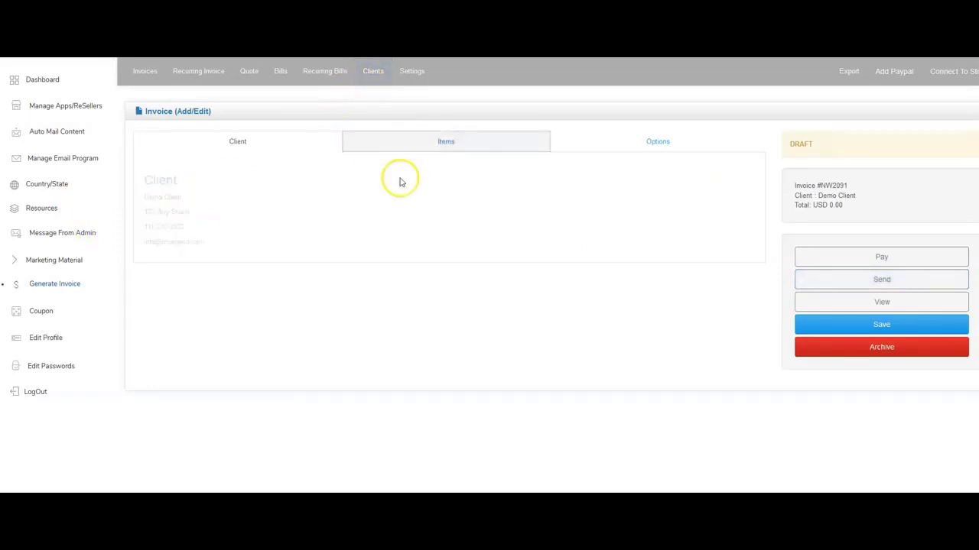
# Add a Custom Mobile App line item at price 1500, quantity 1, and save.
pyautogui.click(278, 203)
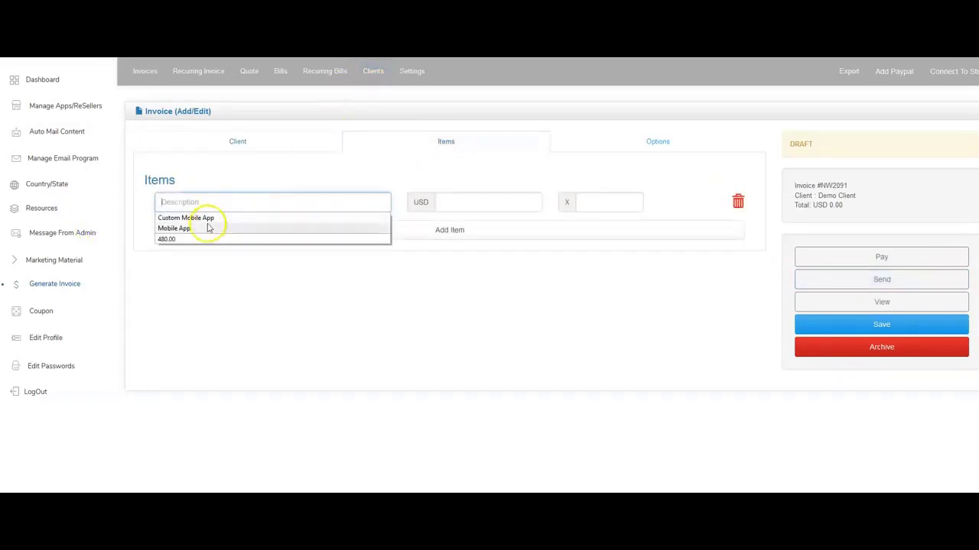
pyautogui.click(210, 227)
pyautogui.click(207, 203)
pyautogui.click(207, 217)
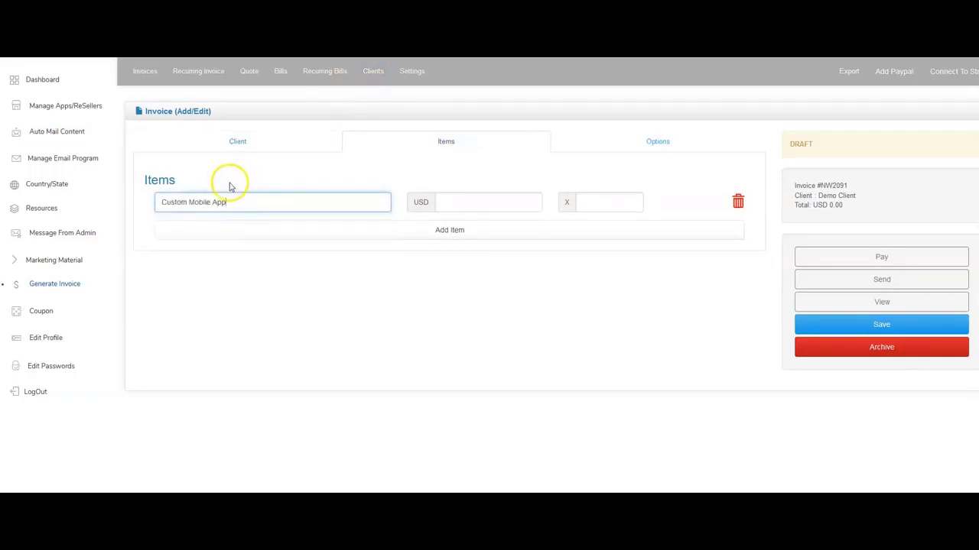
pyautogui.click(461, 197)
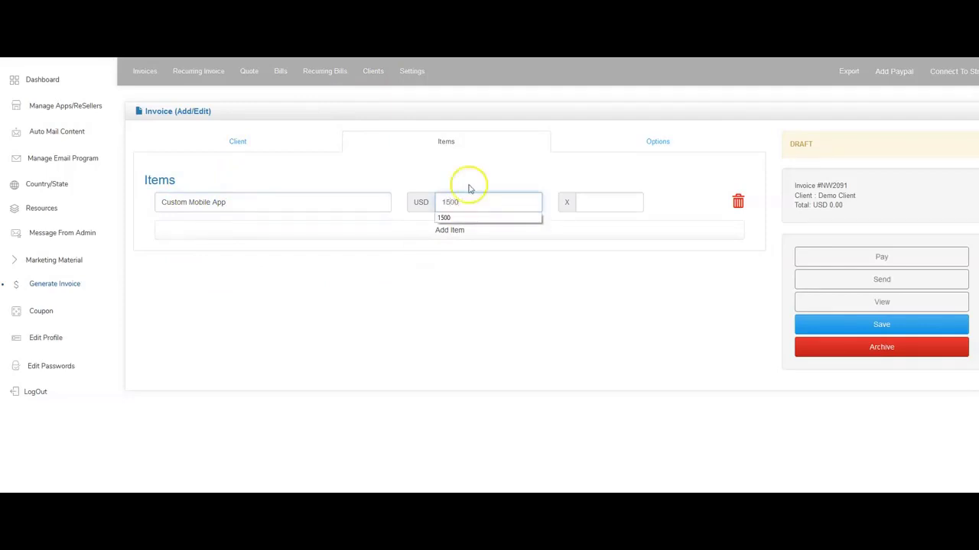
pyautogui.click(603, 204)
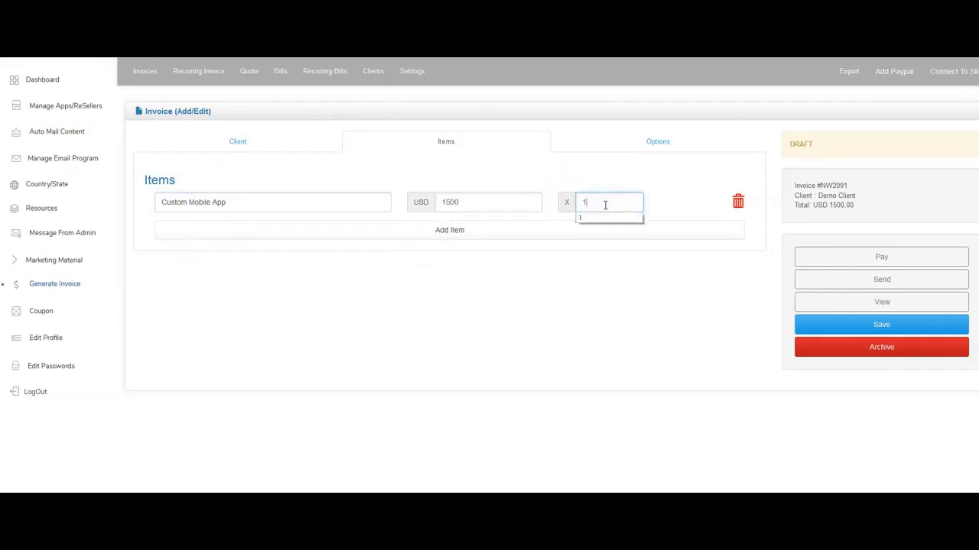
pyautogui.click(882, 327)
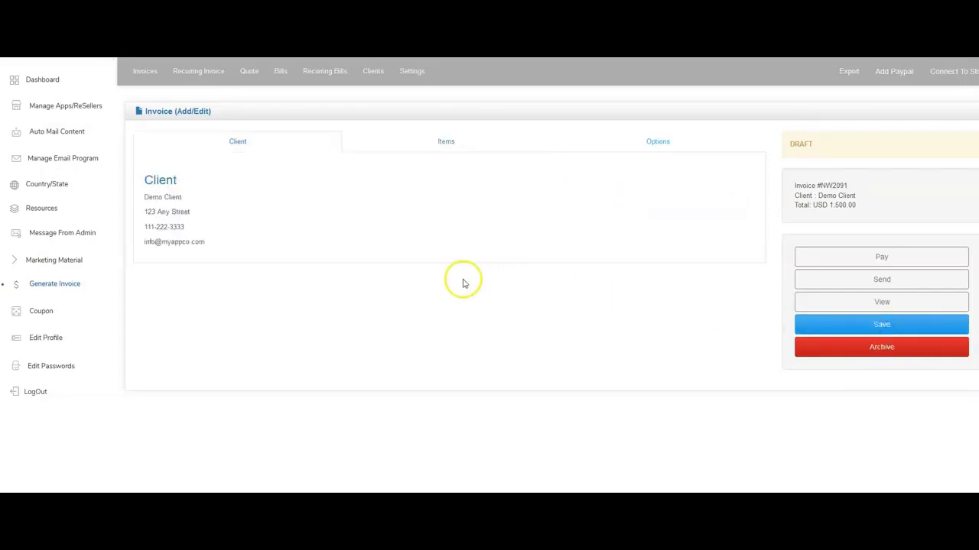
# Add two spare empty item rows and delete them again.
pyautogui.click(445, 141)
pyautogui.click(448, 232)
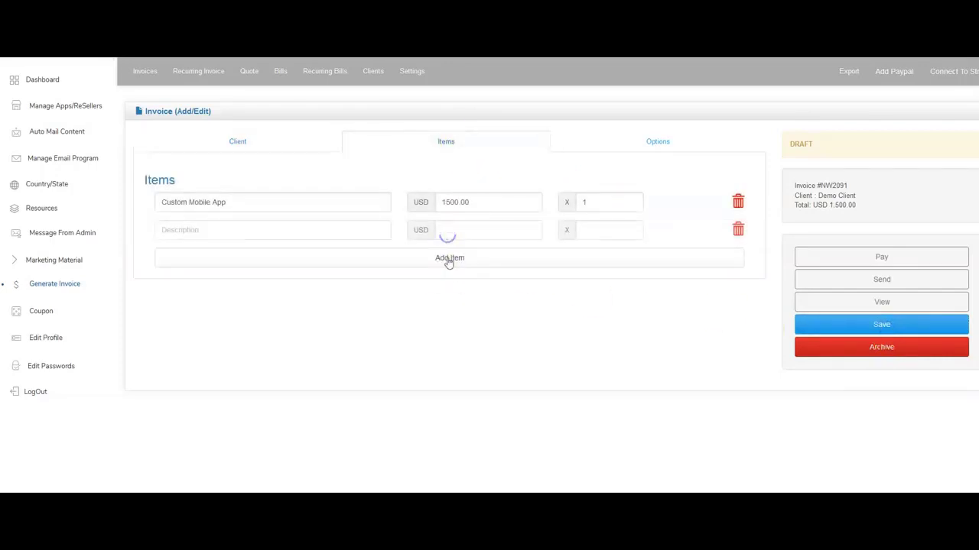
pyautogui.click(449, 260)
pyautogui.click(738, 230)
pyautogui.click(738, 230)
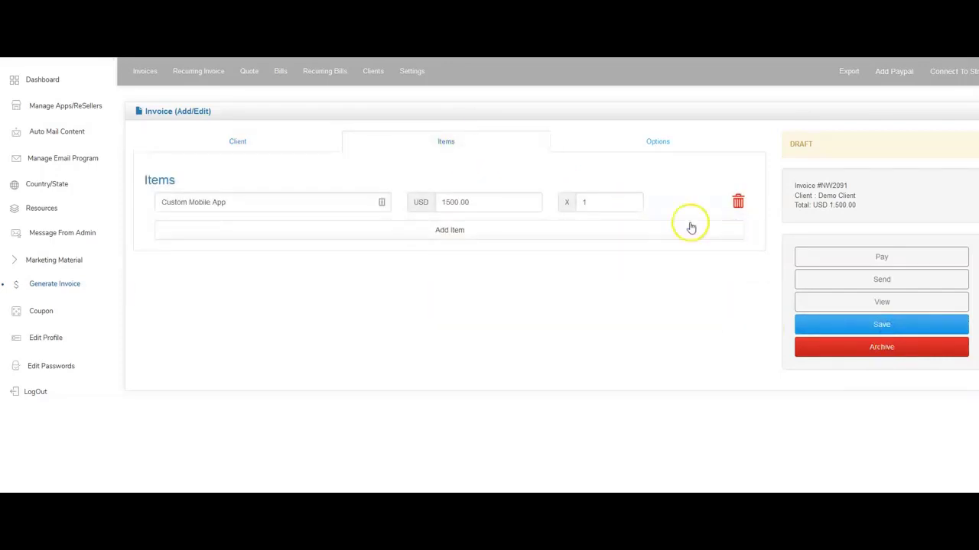
# Keep the invoice options at USD dated 2019-10-17, enlarge the Notes box, and save.
pyautogui.click(658, 141)
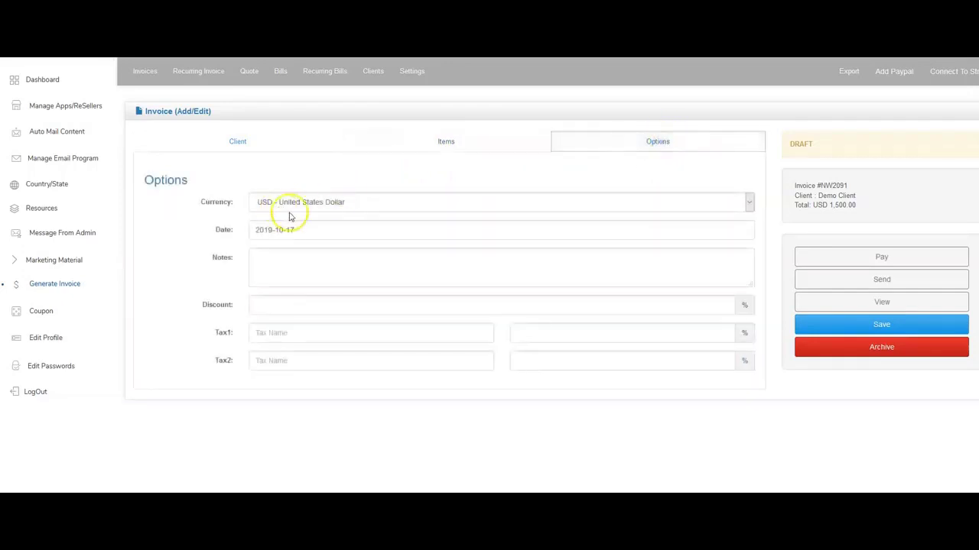
pyautogui.click(260, 204)
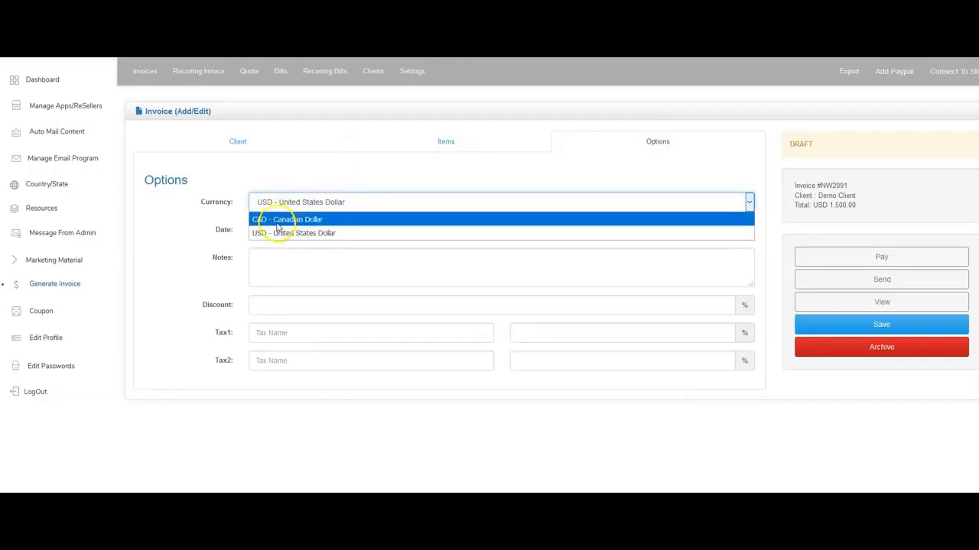
pyautogui.click(223, 207)
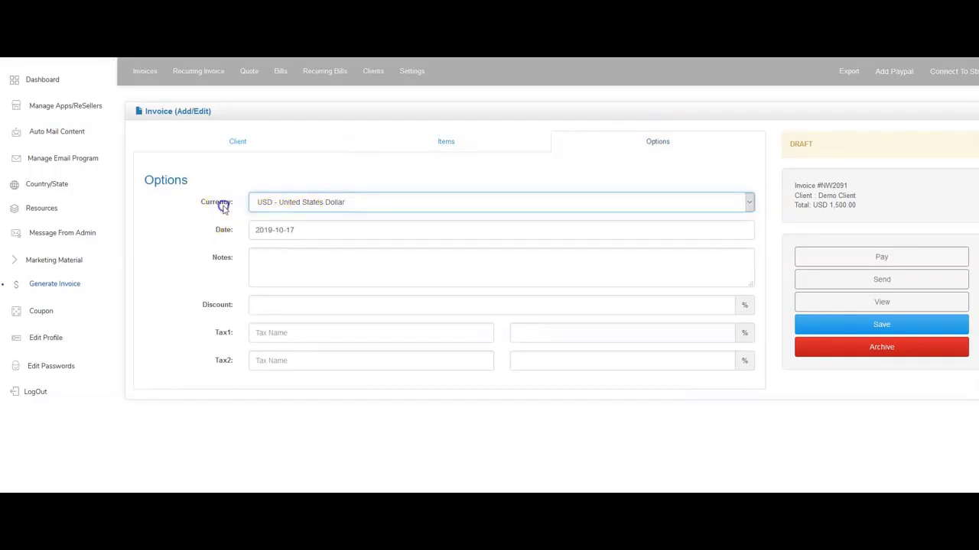
pyautogui.click(281, 230)
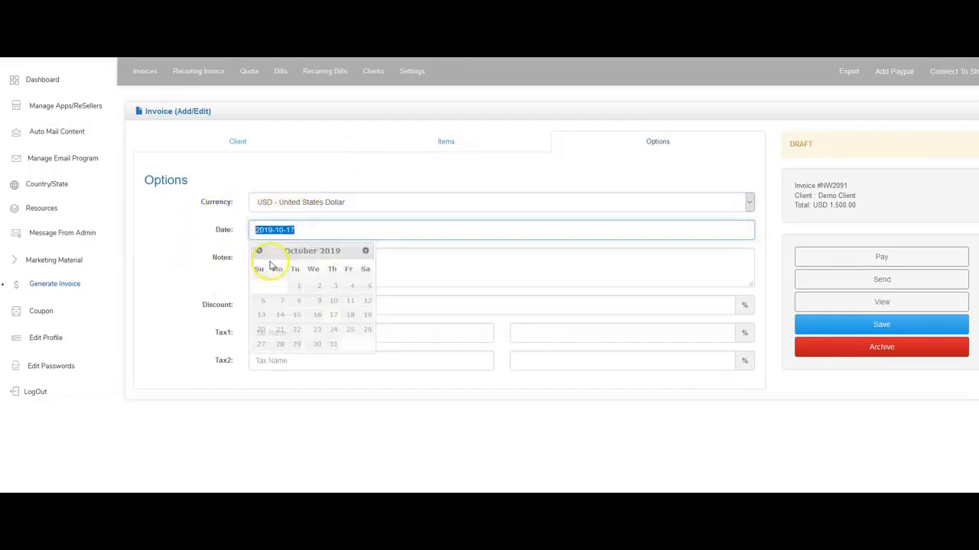
pyautogui.click(425, 262)
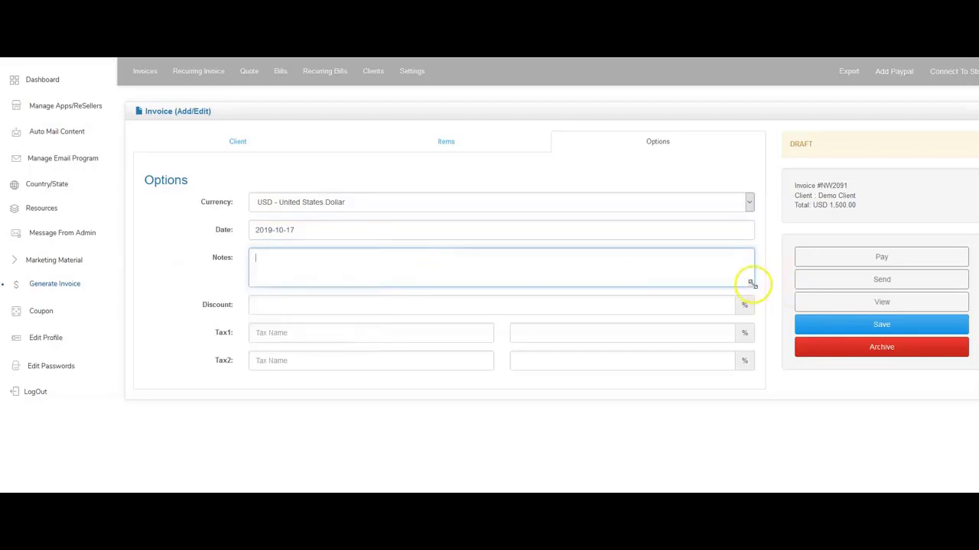
pyautogui.moveTo(751, 284); pyautogui.dragTo(752, 328)
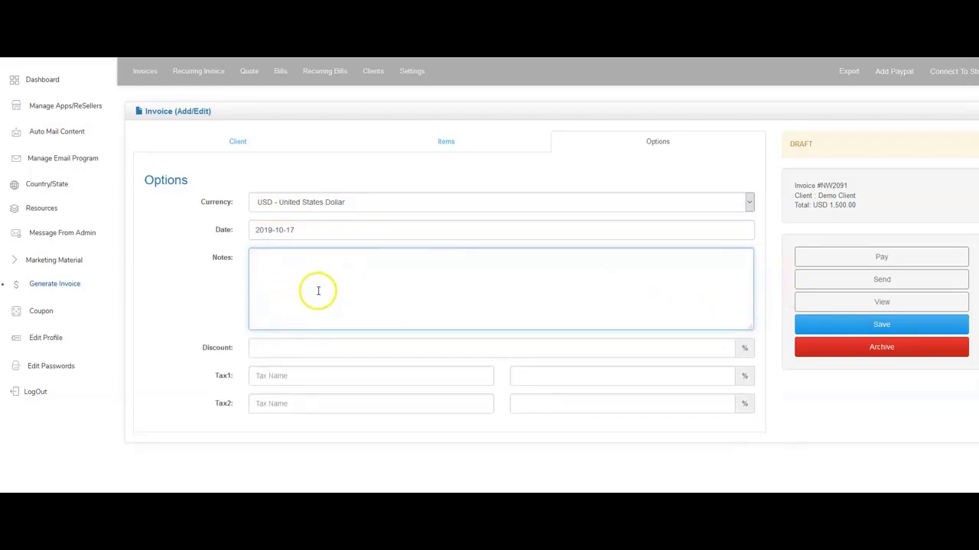
pyautogui.click(300, 348)
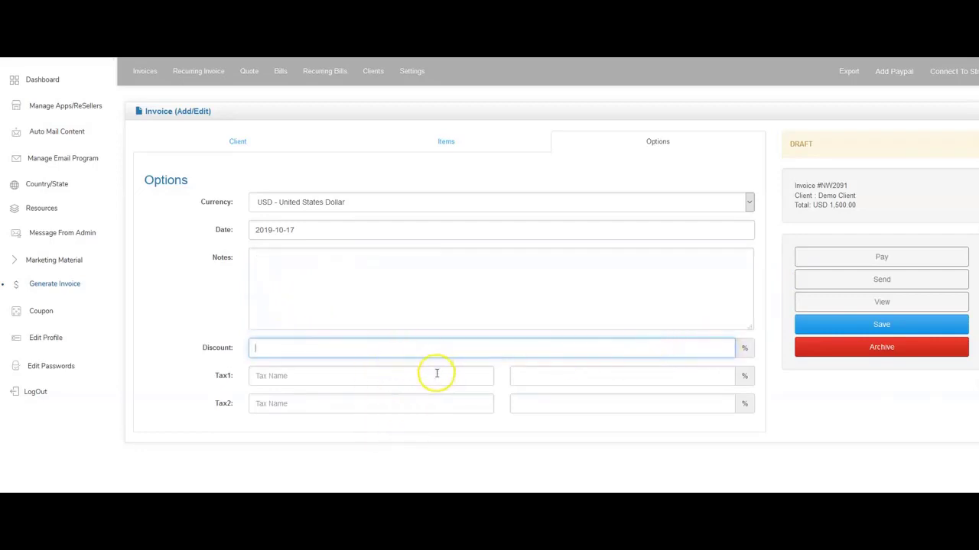
pyautogui.click(879, 324)
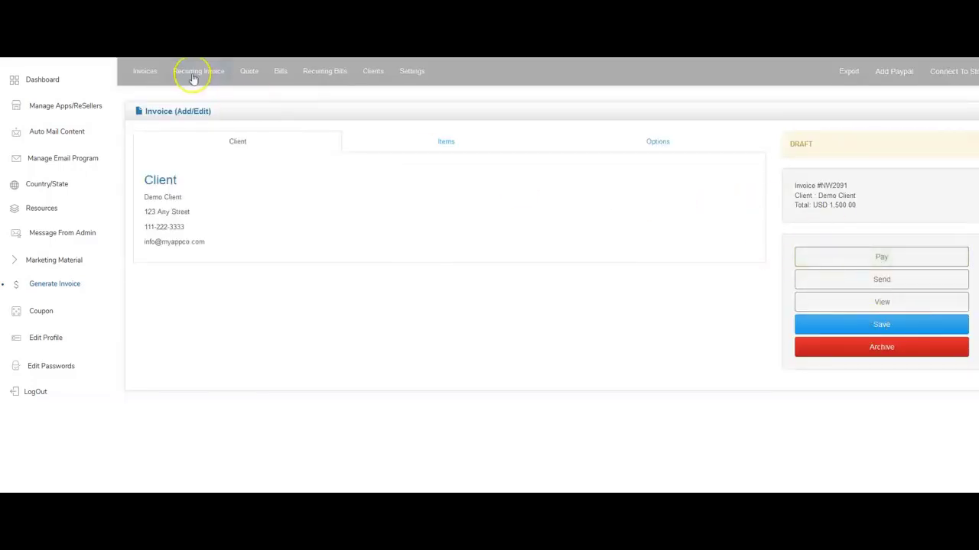
# Reopen invoice NW2091 from the invoice list and send it to the client.
pyautogui.click(148, 71)
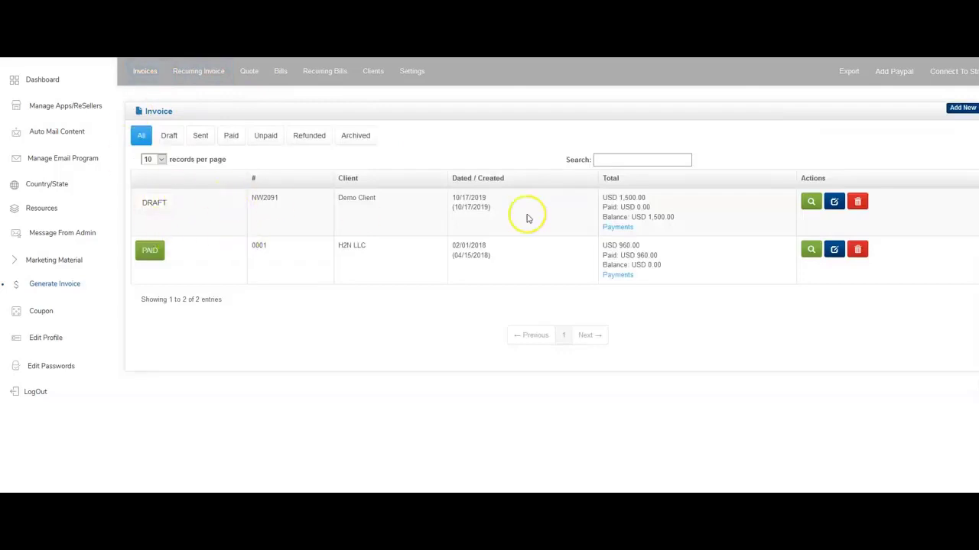
pyautogui.click(834, 202)
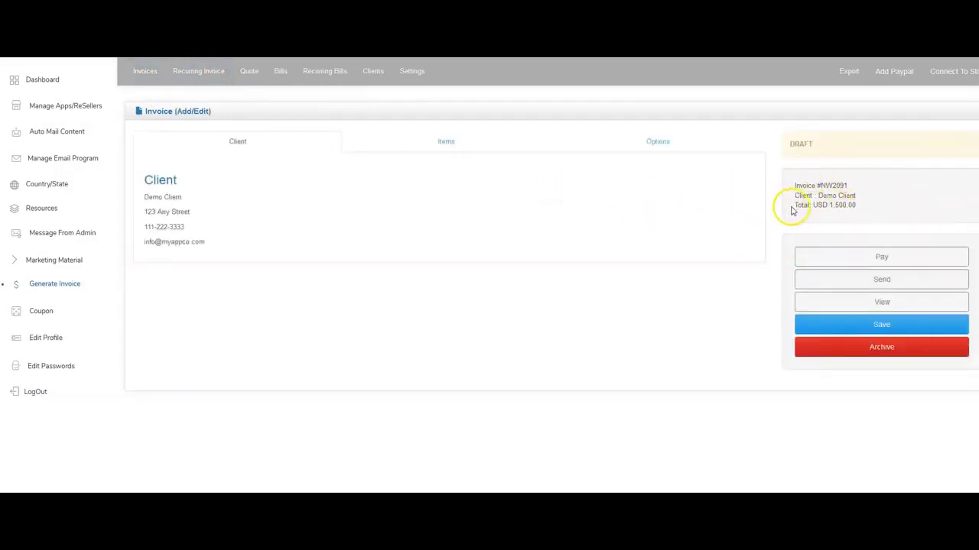
pyautogui.click(862, 284)
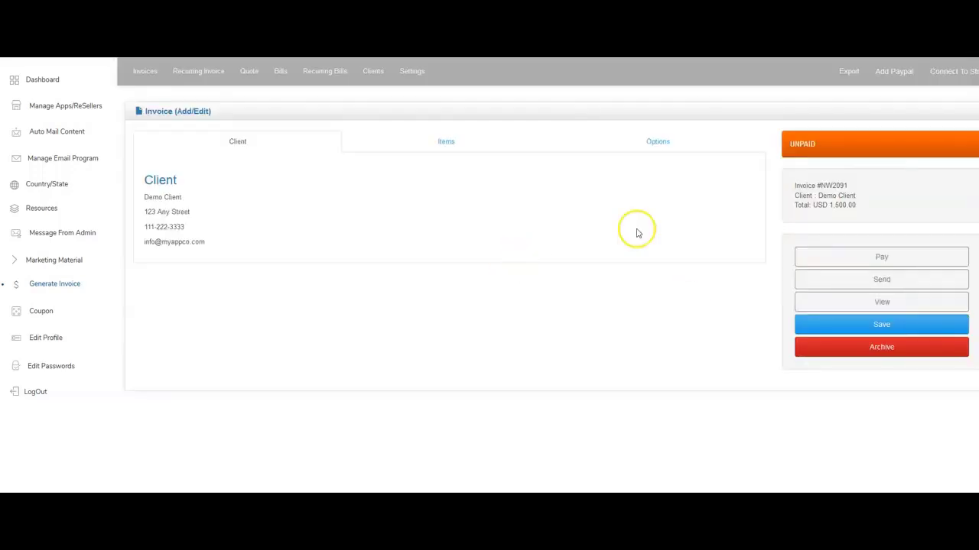
# Filter the invoice list by Draft, Sent, Paid, Unpaid, Refunded and Archived, then show All.
pyautogui.click(140, 77)
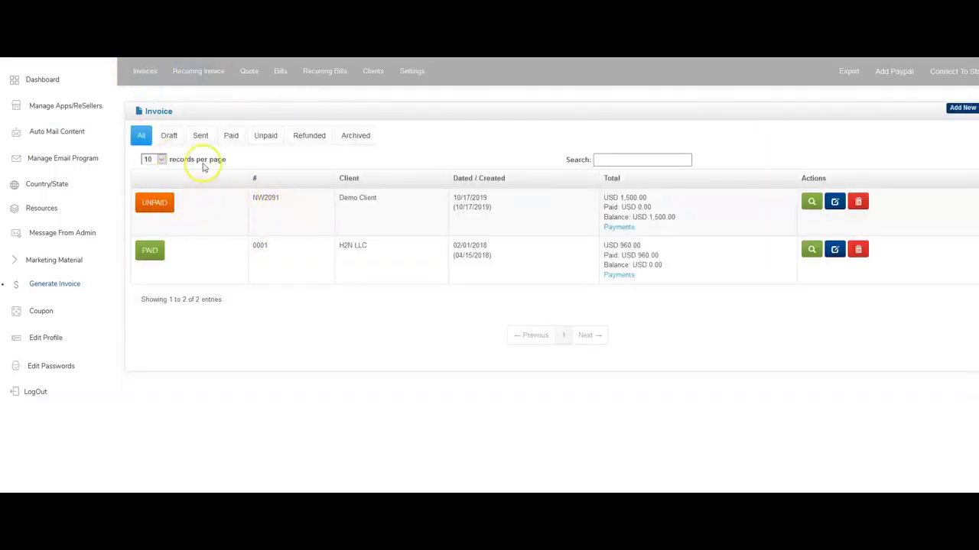
pyautogui.click(168, 138)
pyautogui.click(202, 138)
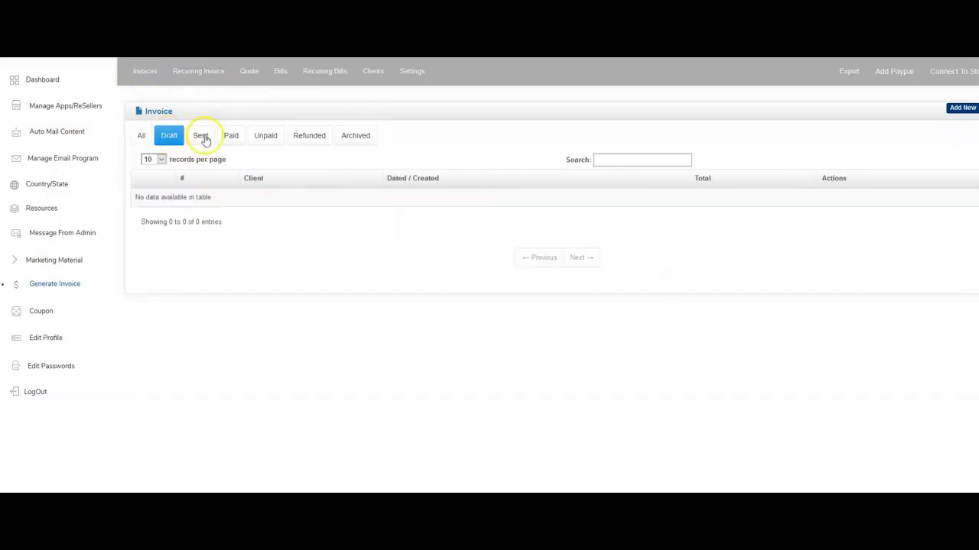
pyautogui.click(233, 139)
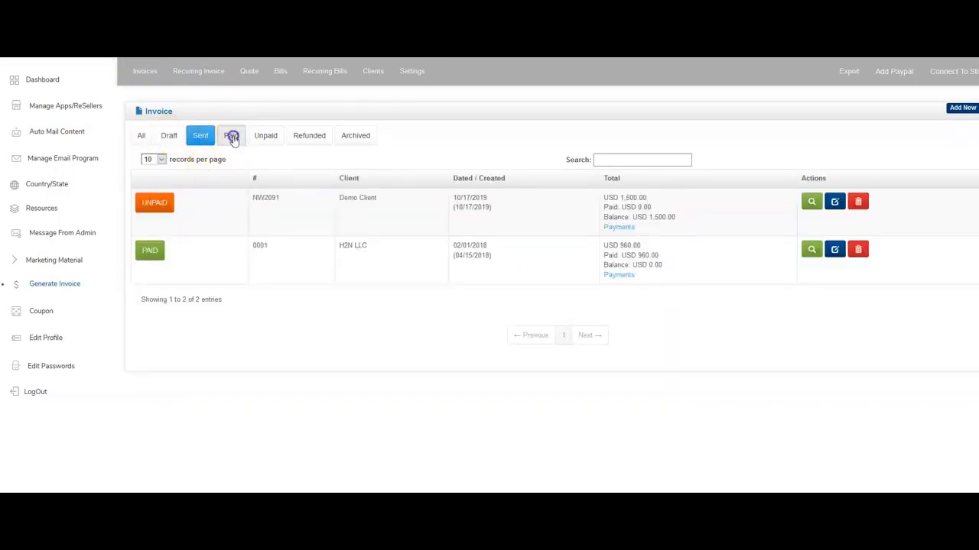
pyautogui.click(264, 139)
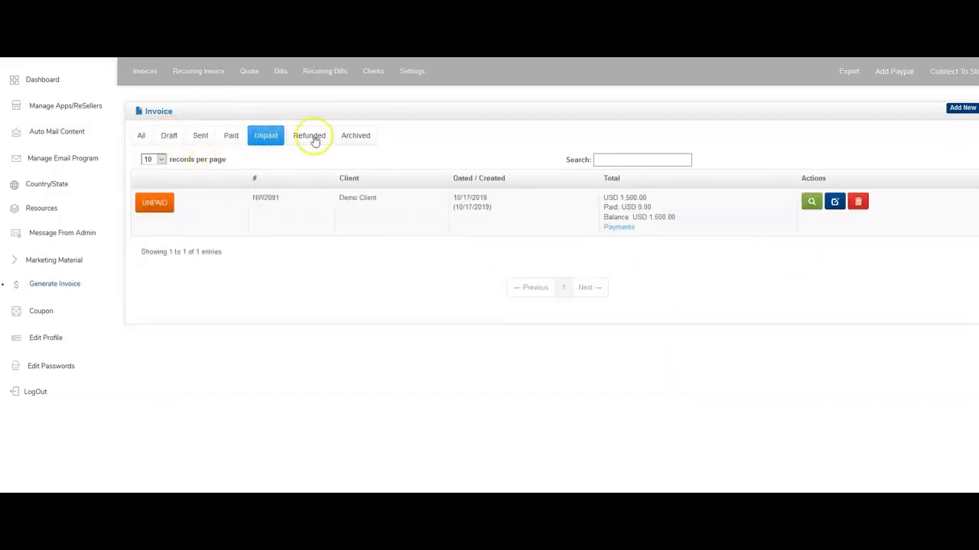
pyautogui.click(313, 137)
pyautogui.click(353, 138)
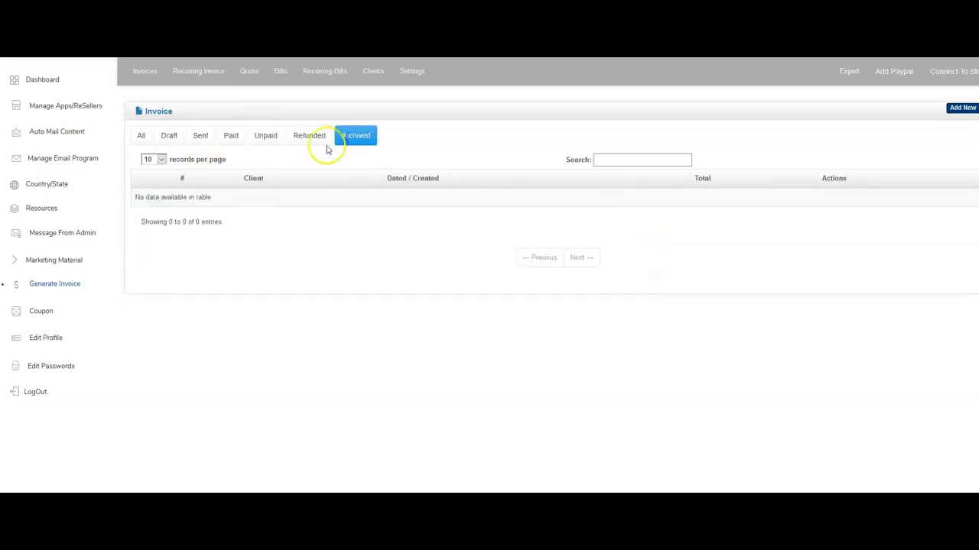
pyautogui.click(144, 138)
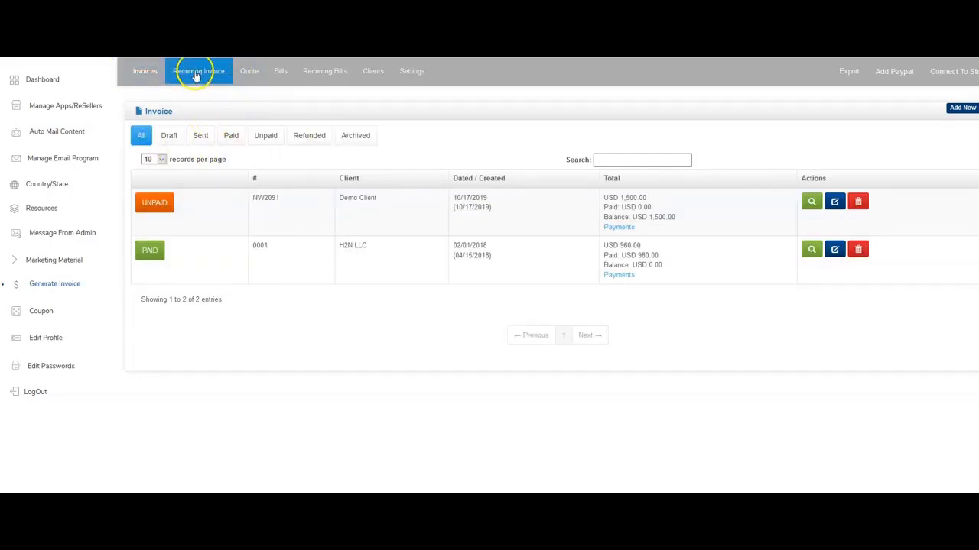
# Start a new recurring invoice with Demo Client as the client and save it.
pyautogui.click(150, 73)
pyautogui.click(198, 72)
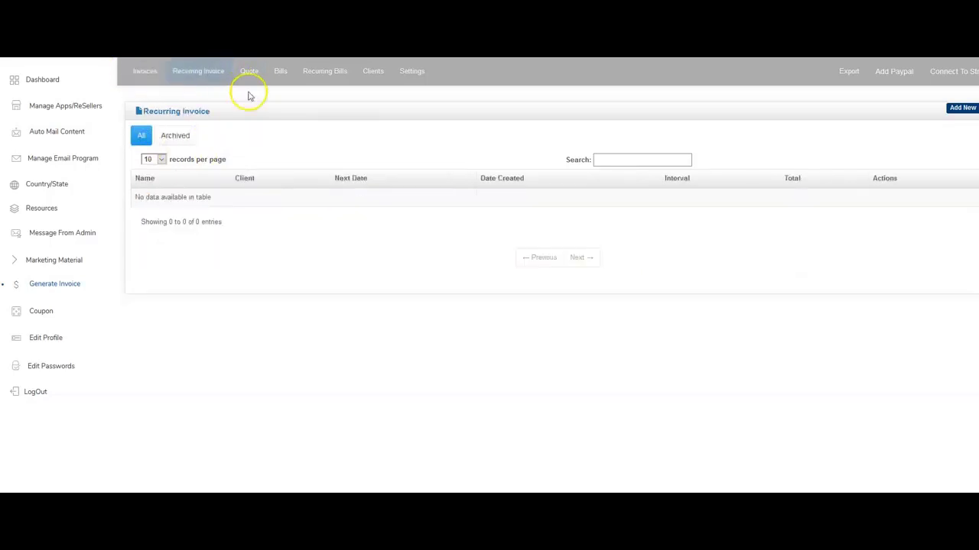
pyautogui.click(962, 109)
pyautogui.click(220, 203)
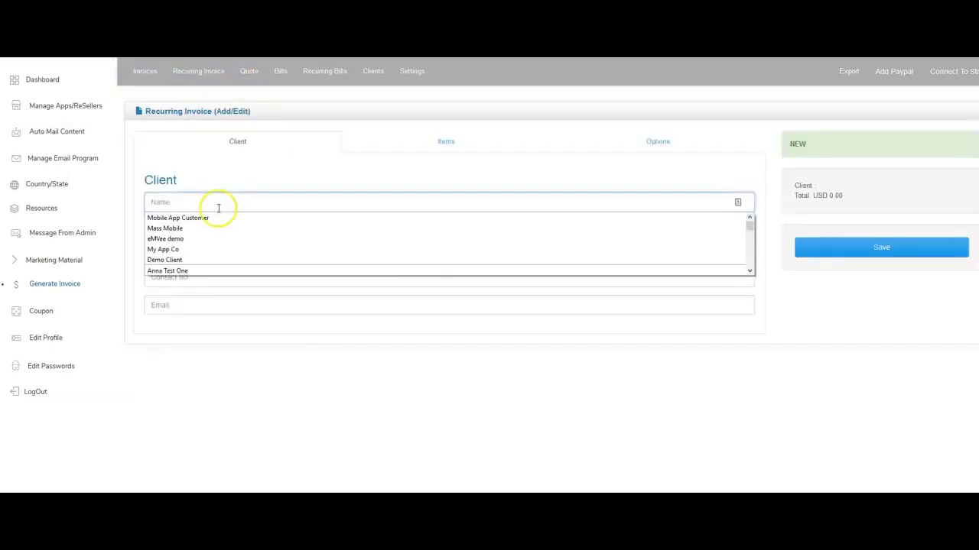
pyautogui.click(199, 256)
pyautogui.click(207, 208)
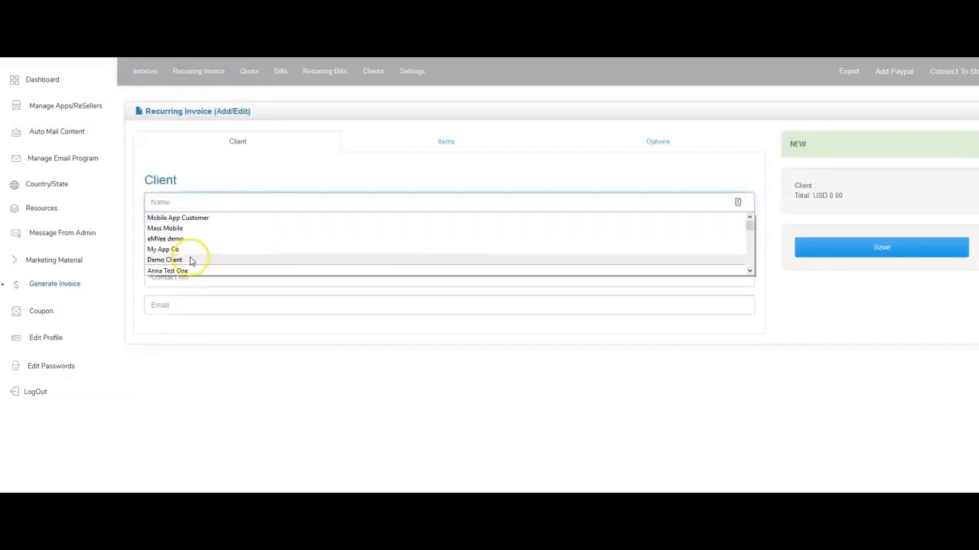
pyautogui.click(222, 259)
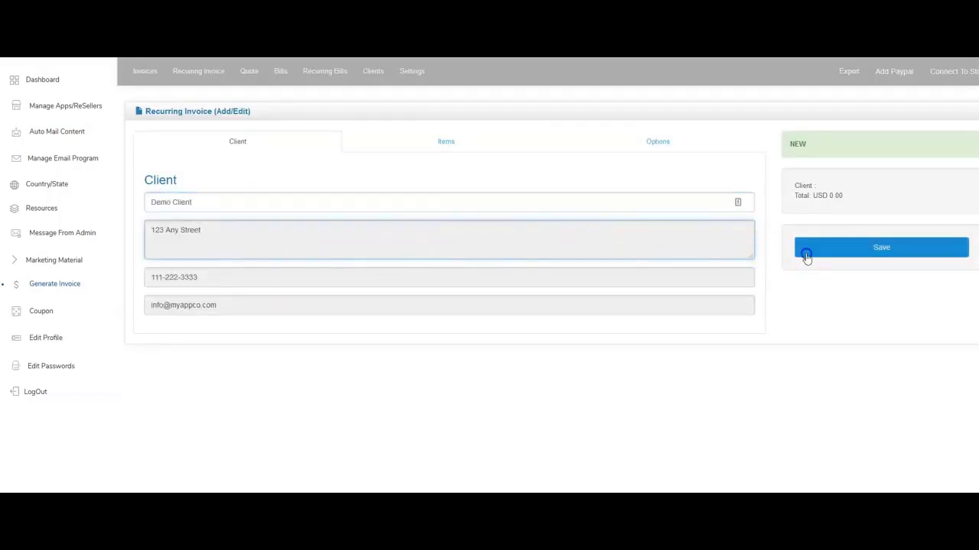
pyautogui.click(806, 256)
# Add a 'Monthly Fee' line item priced at 100 with quantity 1 and save it.
pyautogui.click(454, 142)
pyautogui.click(213, 202)
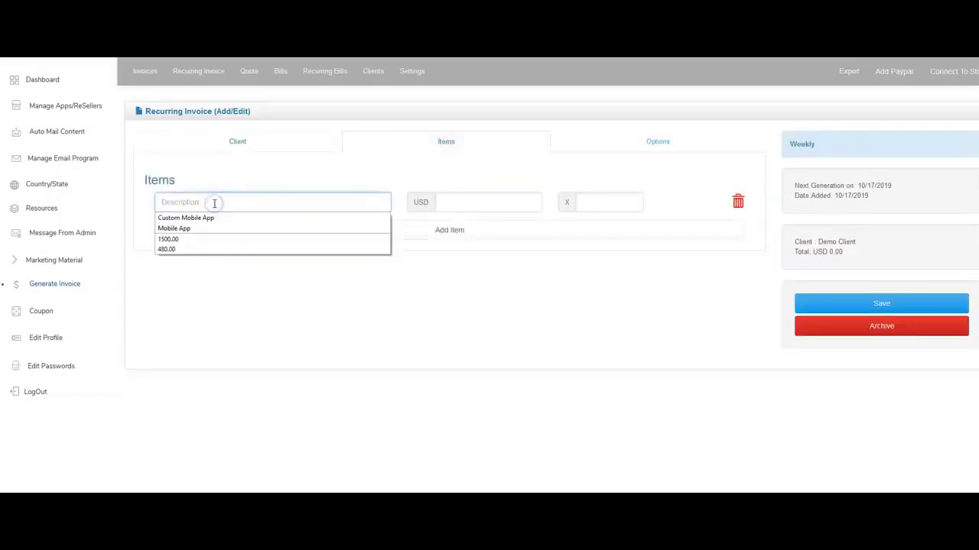
pyautogui.write('Monthly Fee')
pyautogui.press('Tab')
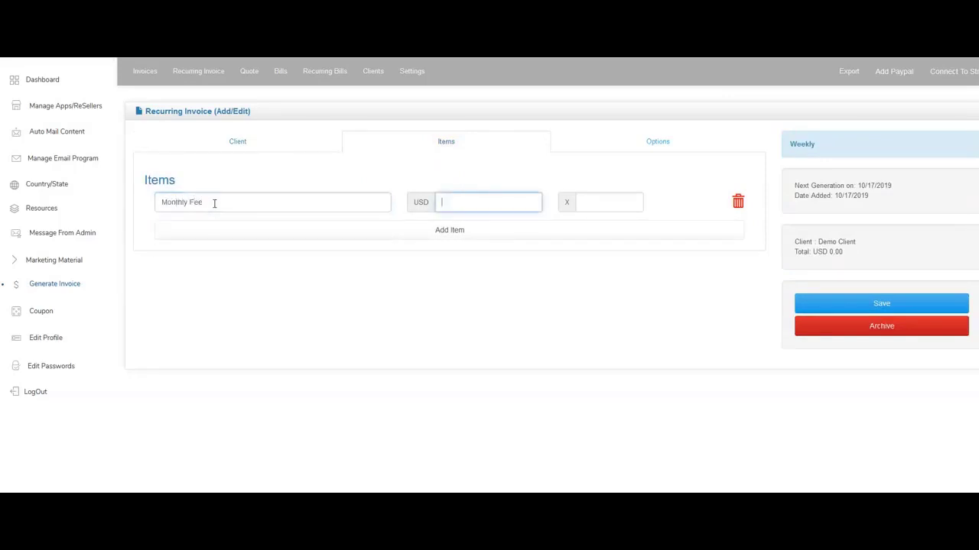
pyautogui.write('100')
pyautogui.press('Tab')
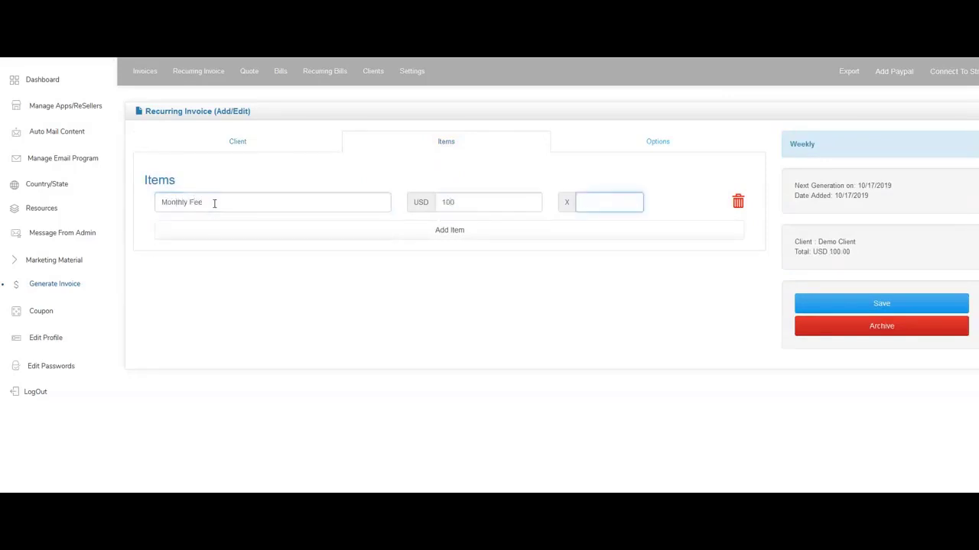
pyautogui.click(880, 306)
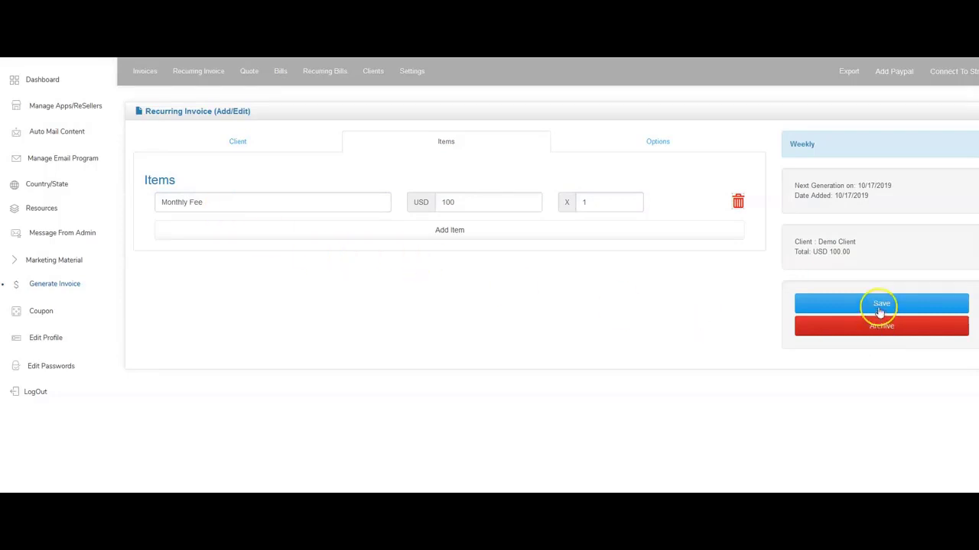
pyautogui.click(655, 142)
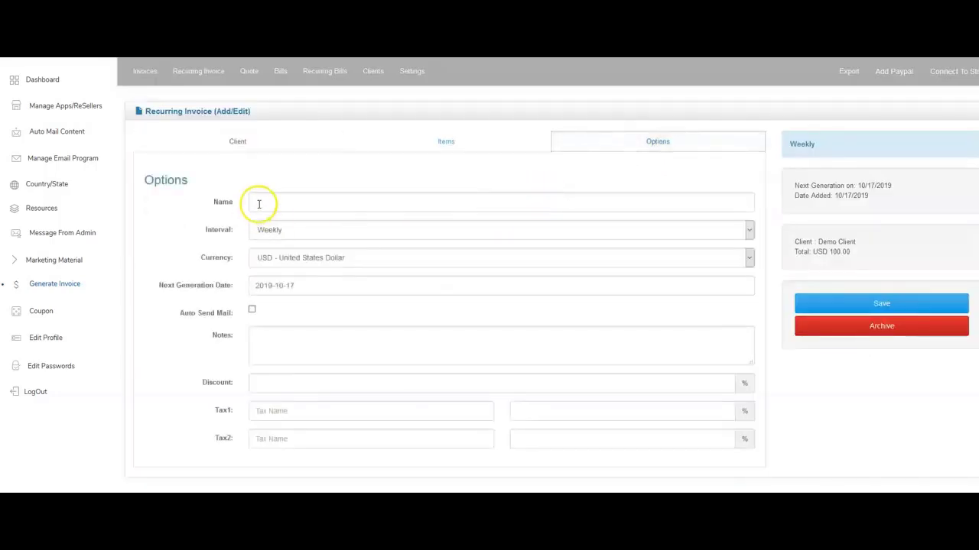
# Name the recurring invoice 'Demo Client', set the interval to Monthly, enable Auto Send Mail, and save.
pyautogui.click(262, 200)
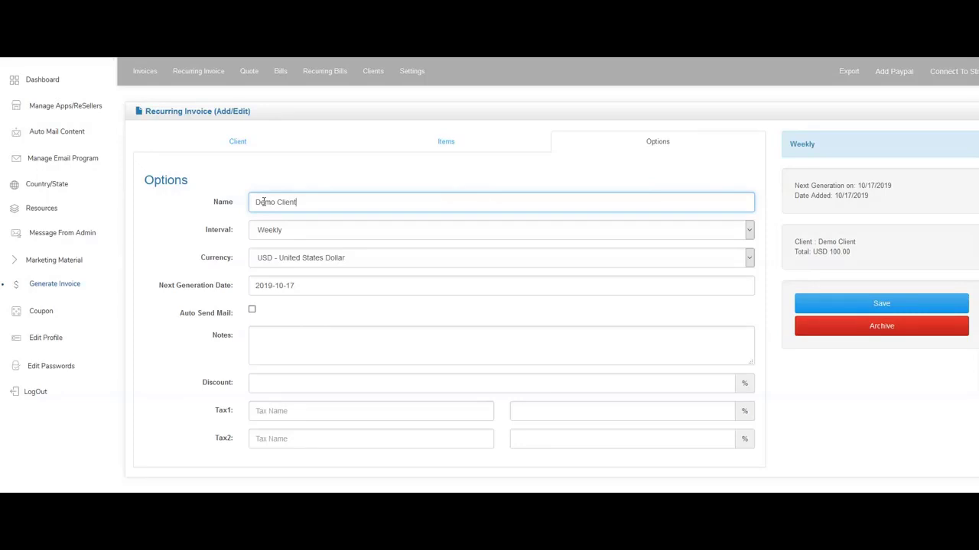
pyautogui.click(289, 238)
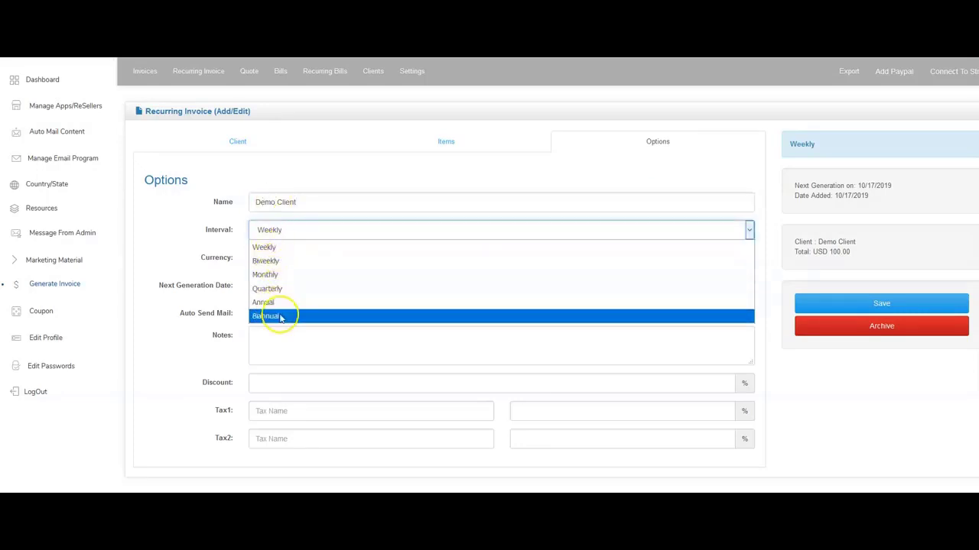
pyautogui.click(293, 275)
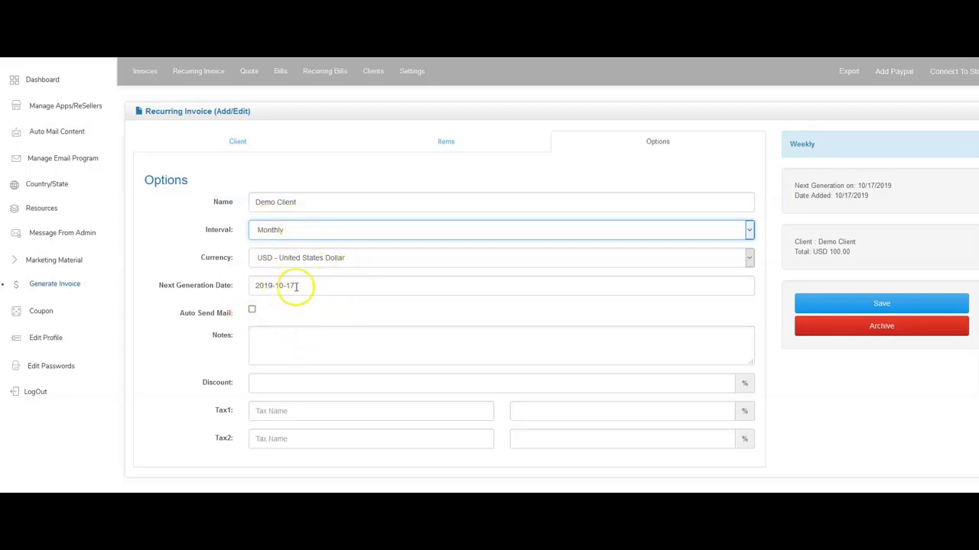
pyautogui.click(251, 311)
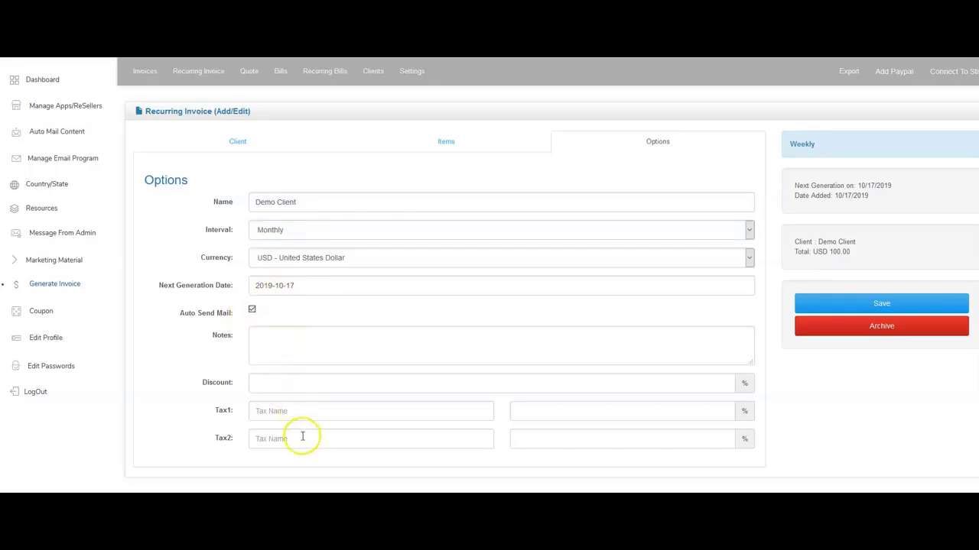
pyautogui.click(836, 308)
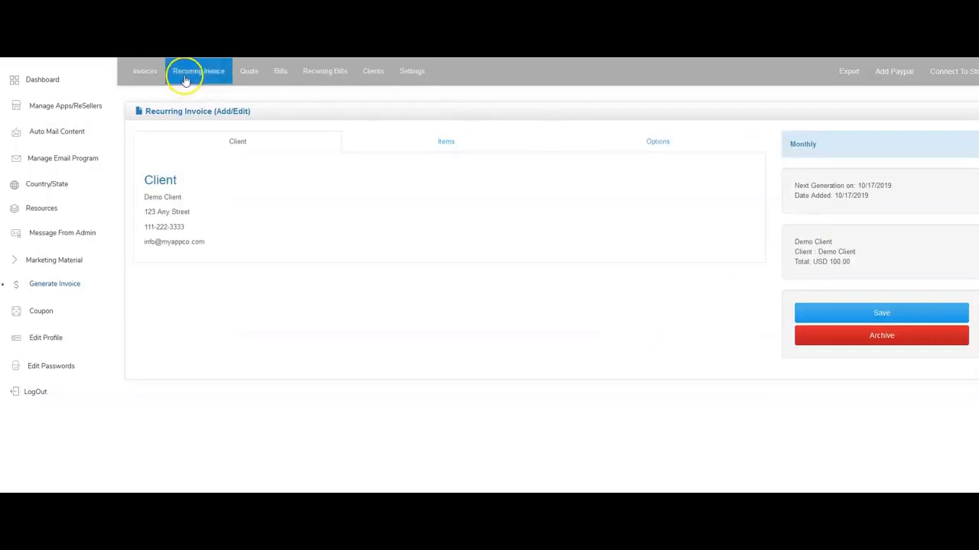
# Browse the Recurring Invoice, Bills and Recurring Bills lists, ending on the Clients list.
pyautogui.click(185, 81)
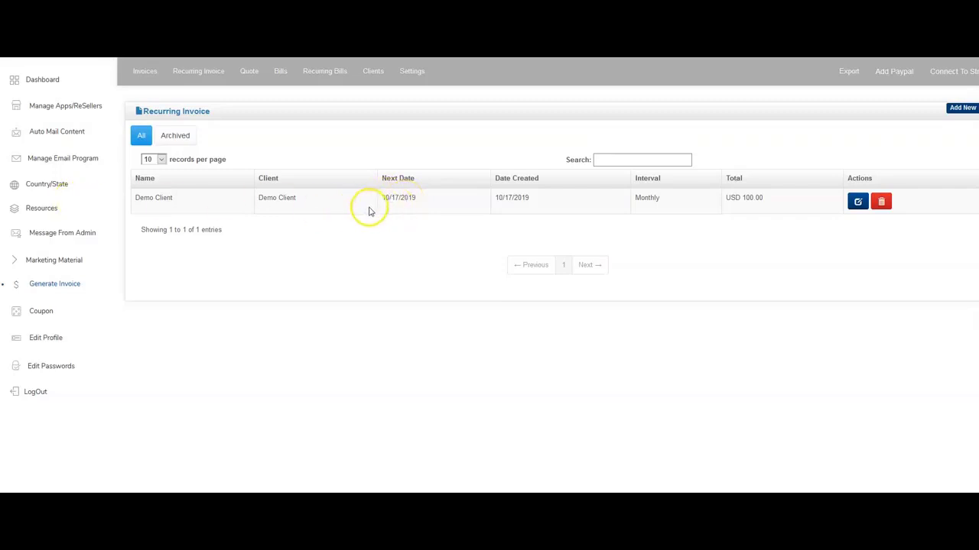
pyautogui.click(278, 71)
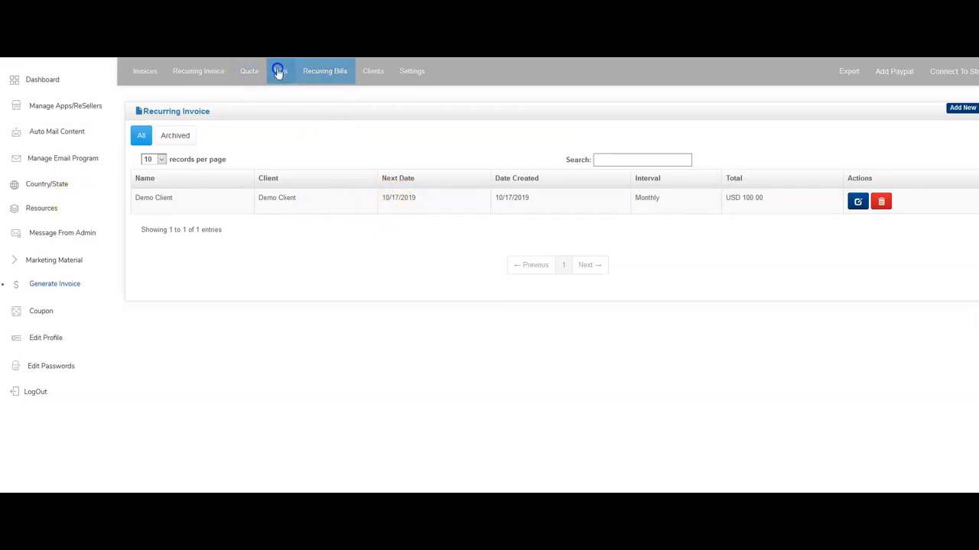
pyautogui.click(327, 71)
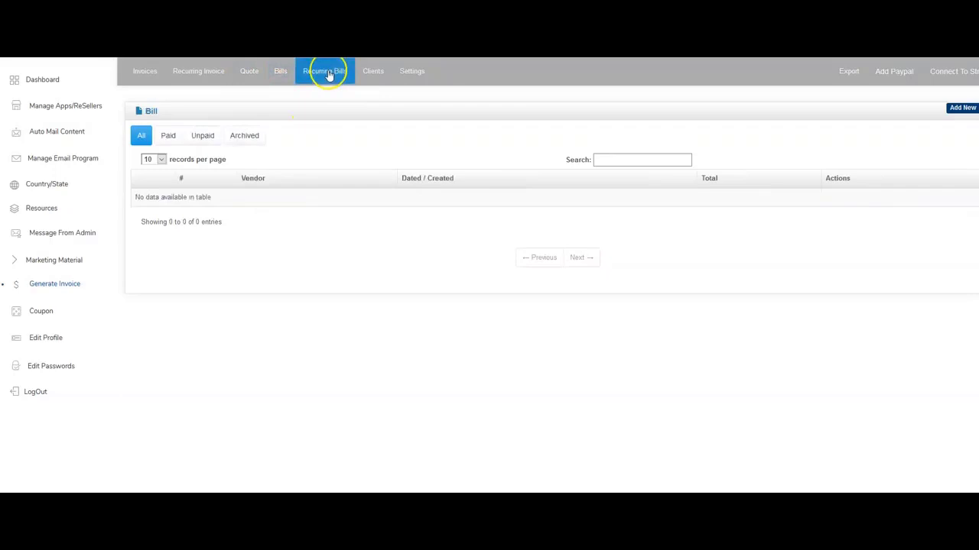
pyautogui.click(374, 74)
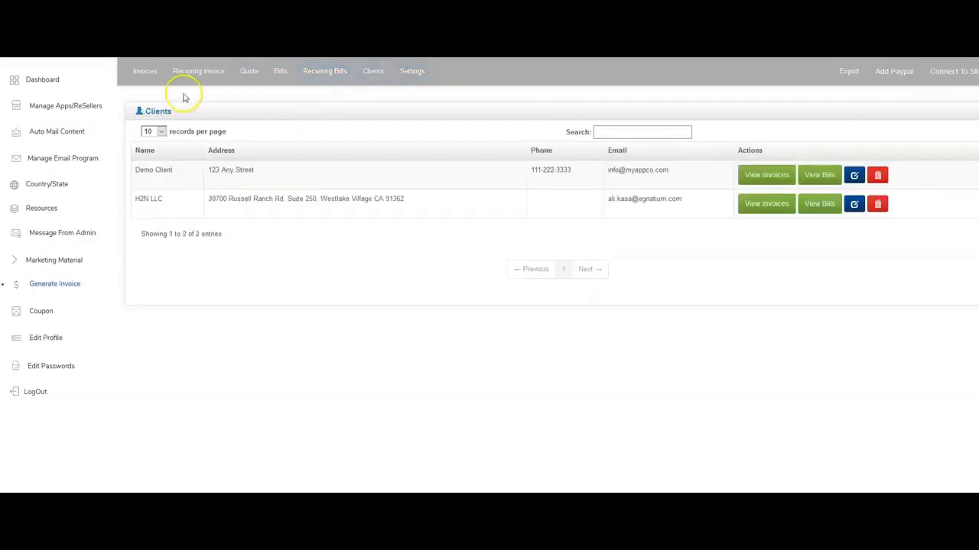
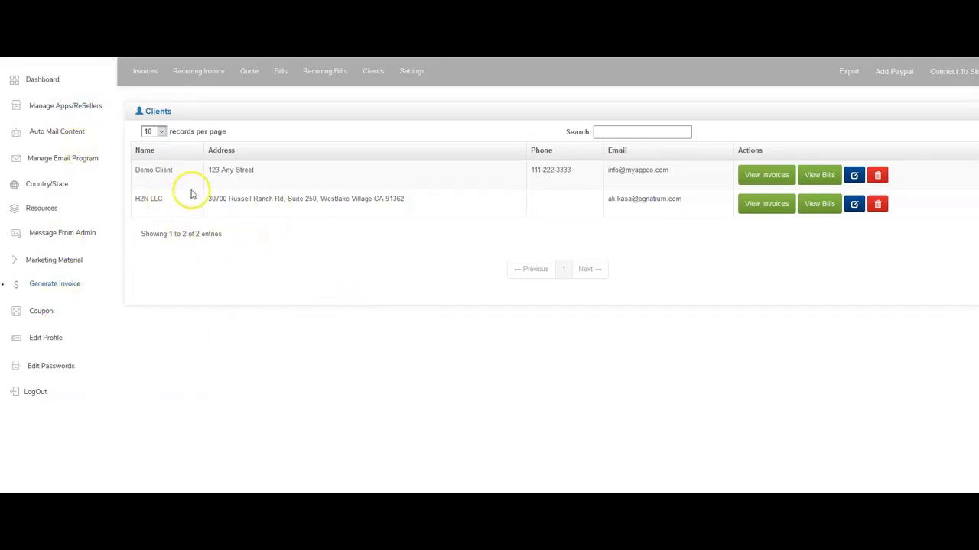
# Set the dashboard chart to Last 12 months and show Payments Received.
pyautogui.click(40, 81)
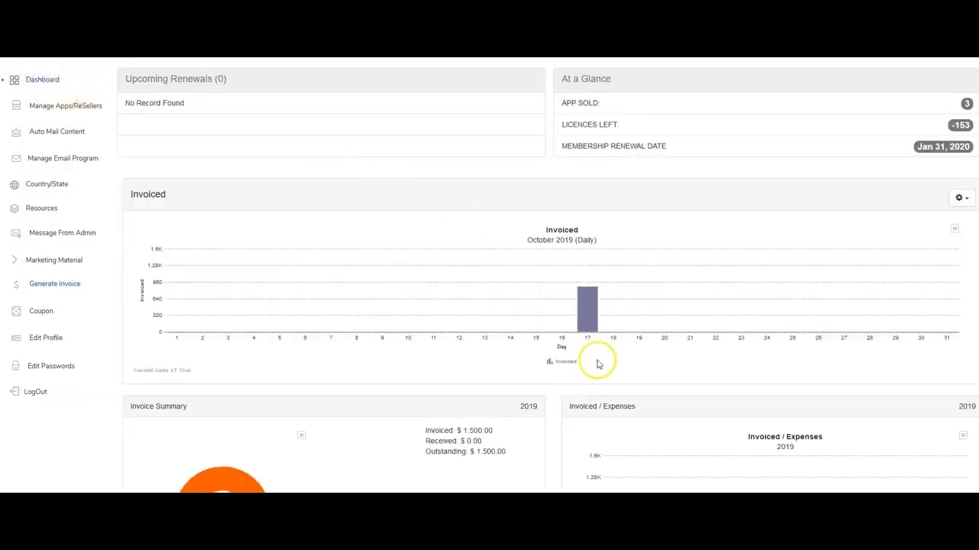
pyautogui.moveTo(585, 280)
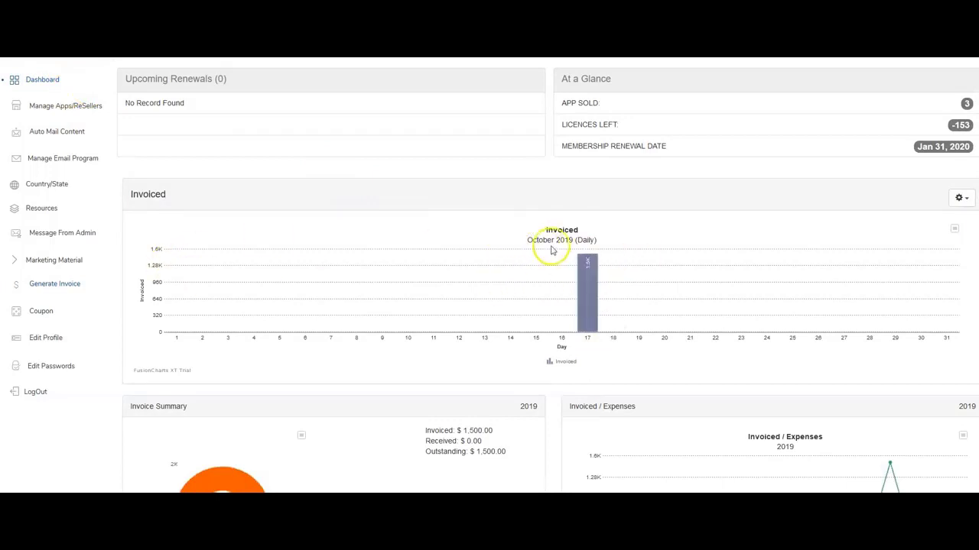
pyautogui.click(968, 201)
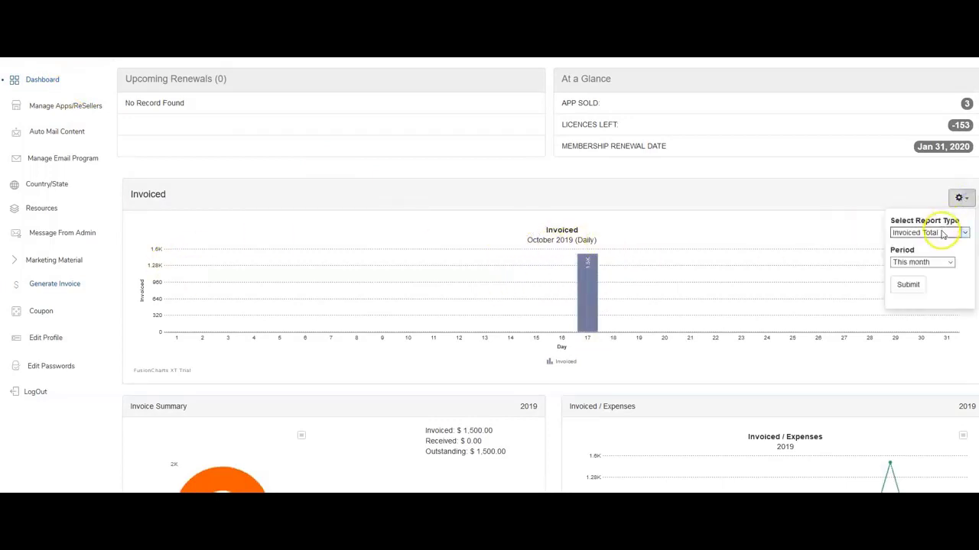
pyautogui.click(935, 262)
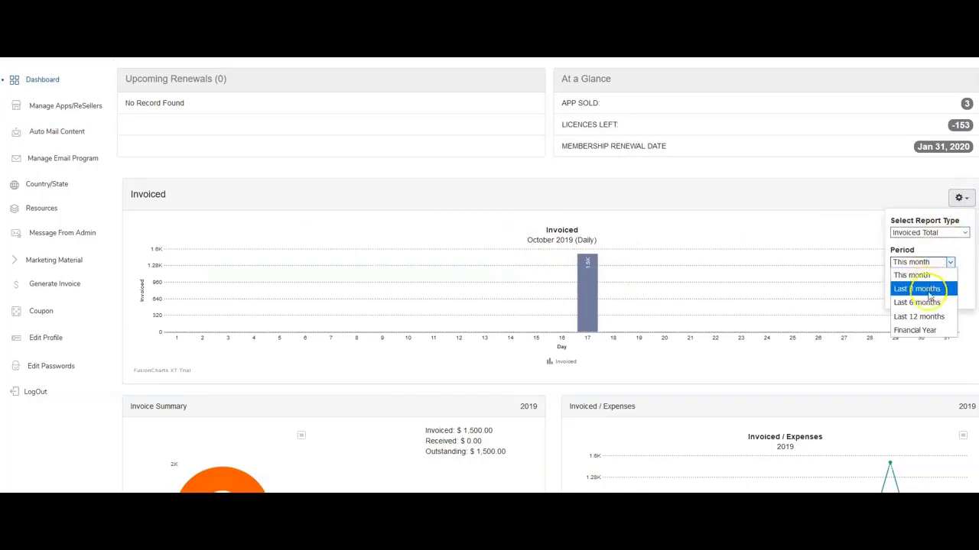
pyautogui.click(928, 316)
pyautogui.click(943, 233)
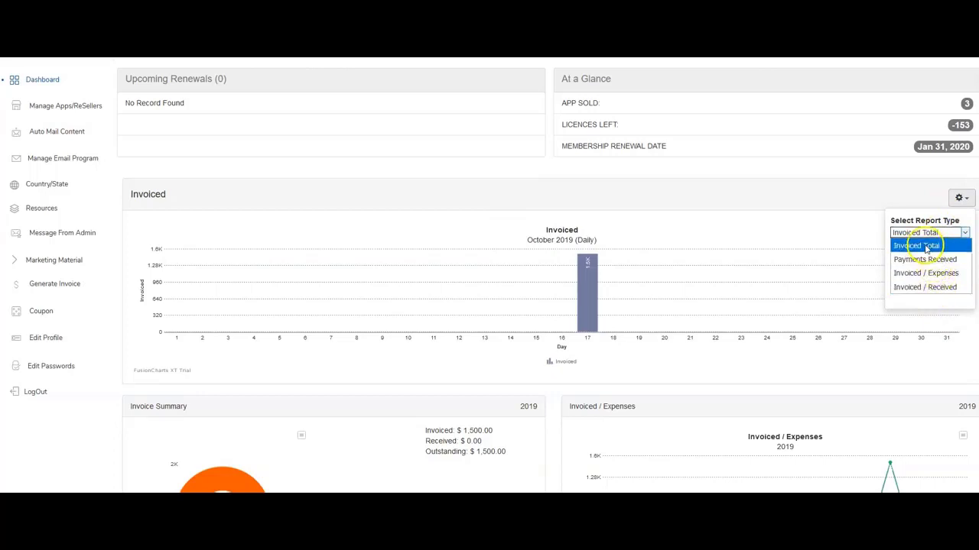
pyautogui.click(924, 260)
pyautogui.click(908, 283)
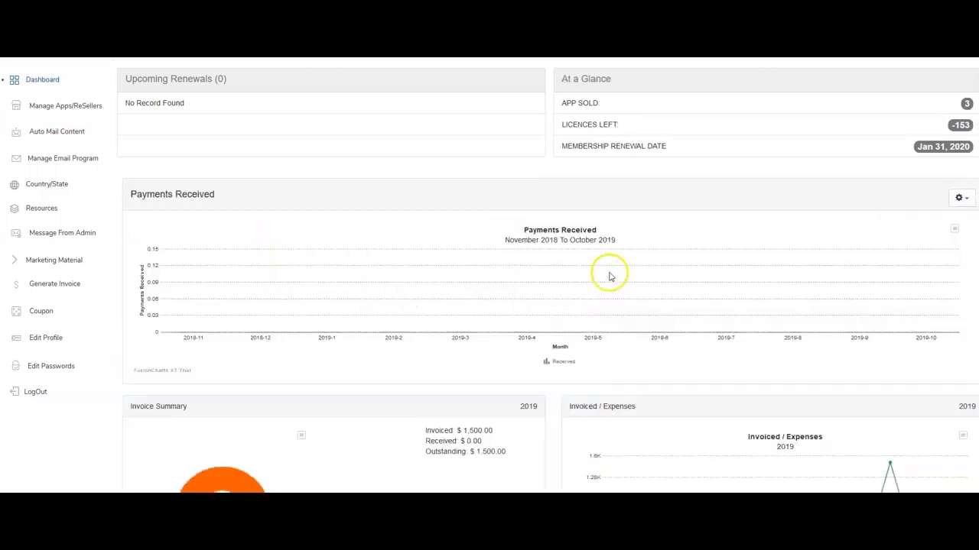
# Switch the Last 12 months chart back to Invoiced Total.
pyautogui.click(954, 228)
pyautogui.click(961, 198)
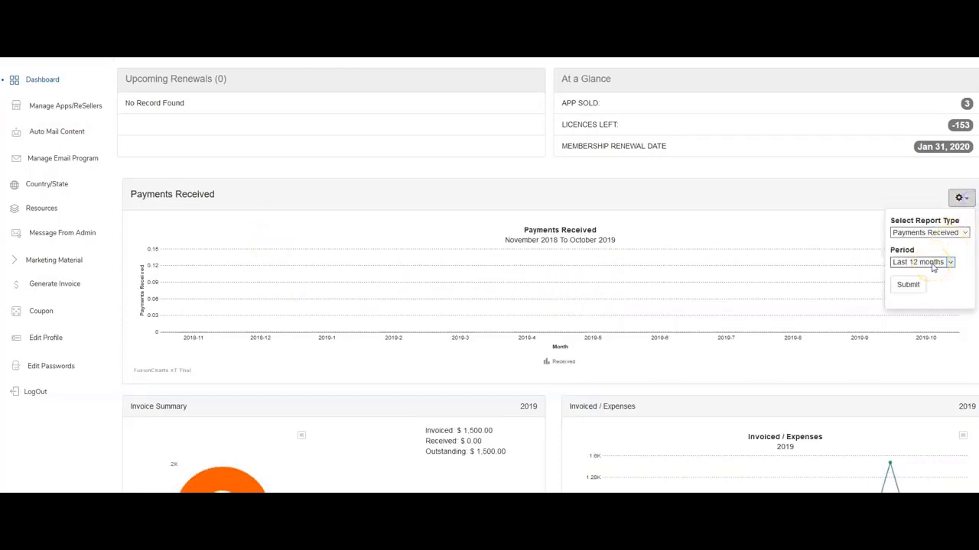
pyautogui.click(933, 265)
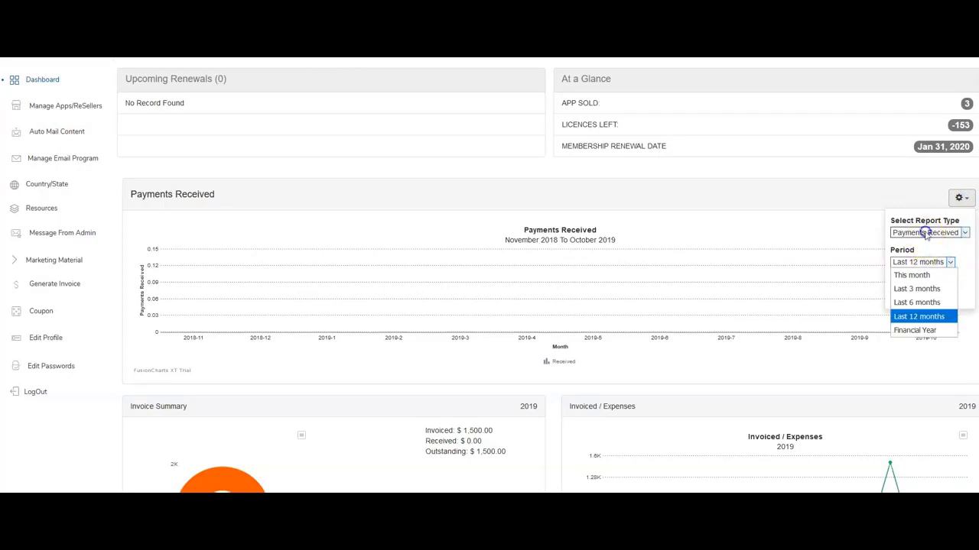
pyautogui.click(925, 232)
pyautogui.click(925, 246)
pyautogui.click(909, 283)
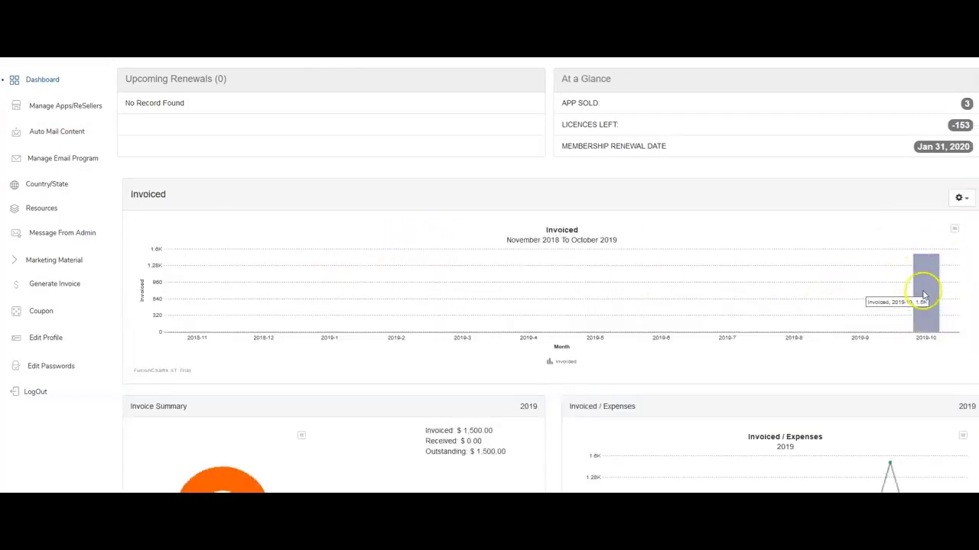
pyautogui.scroll(-3, 503, 263)
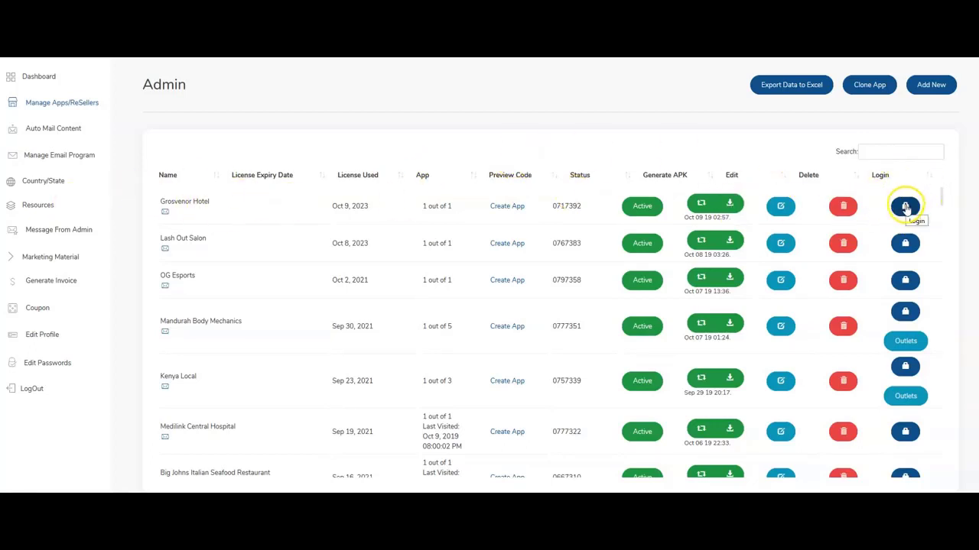
# Exit full screen, then expand and collapse the Grosvenor Hotel row's details.
pyautogui.click(906, 207)
pyautogui.press('F11')
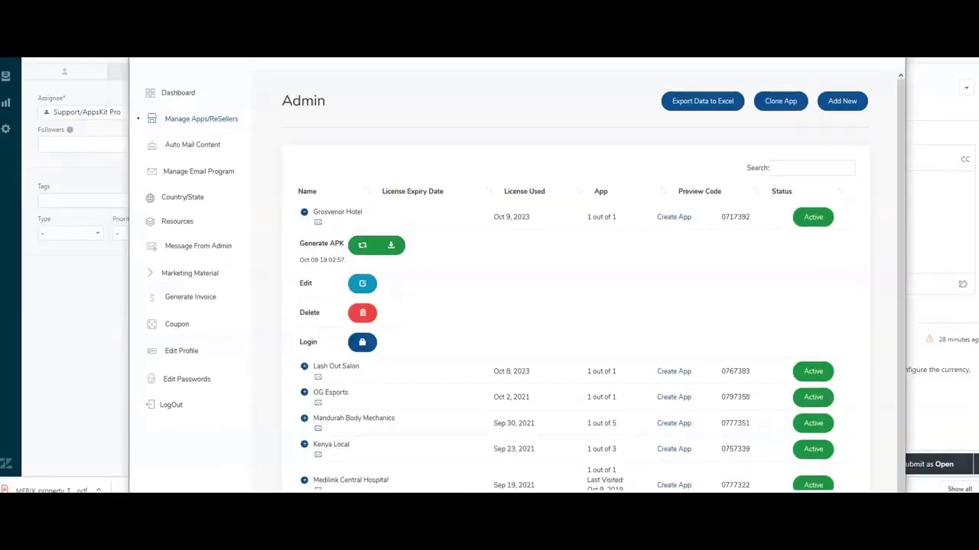
pyautogui.click(305, 211)
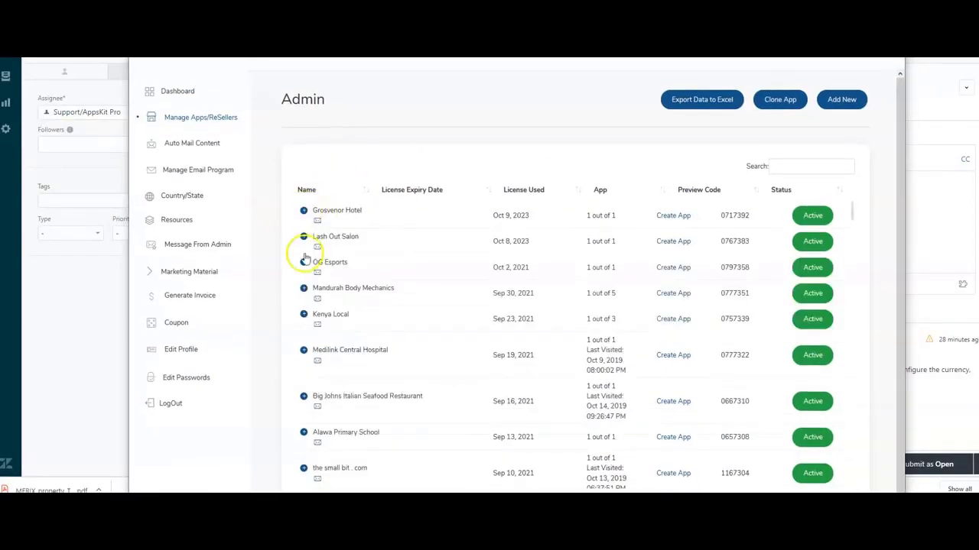
pyautogui.click(305, 211)
pyautogui.click(305, 211)
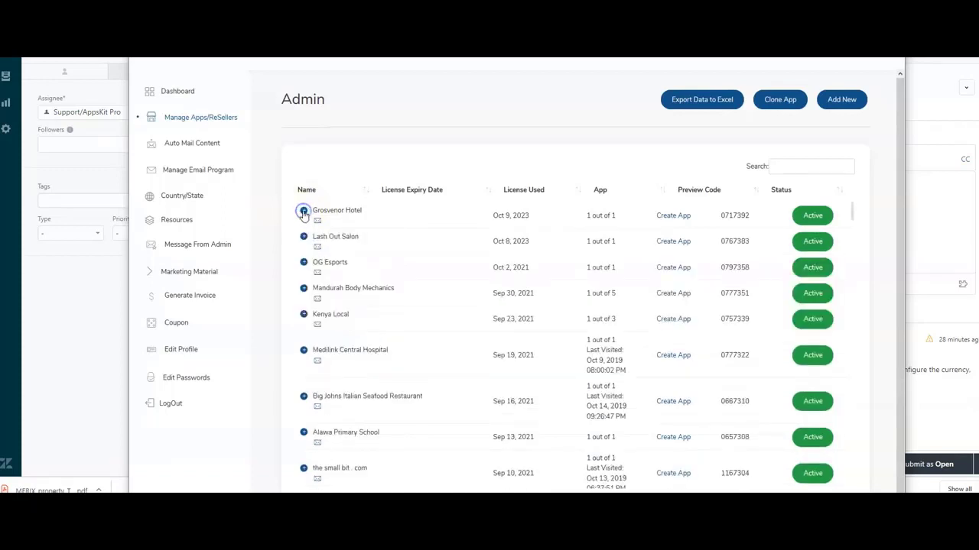
pyautogui.click(304, 211)
pyautogui.click(303, 210)
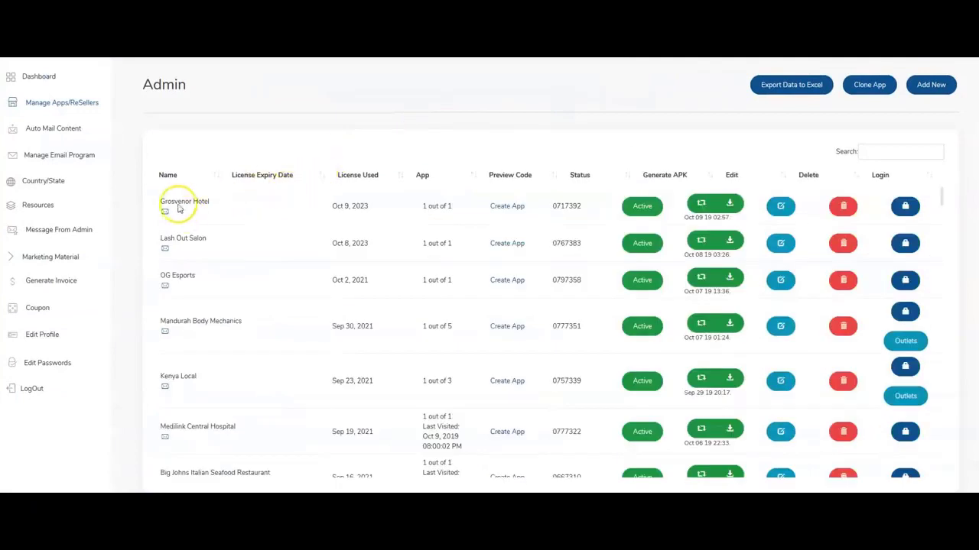
# Sign in to Grosvenor Hotel and check its Configure App language, keeping English.
pyautogui.click(905, 206)
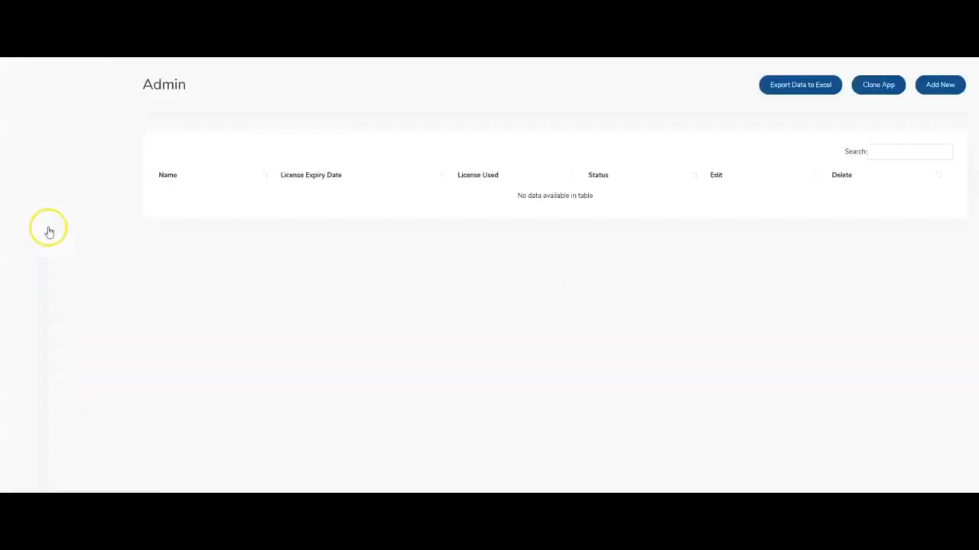
pyautogui.moveTo(66, 227)
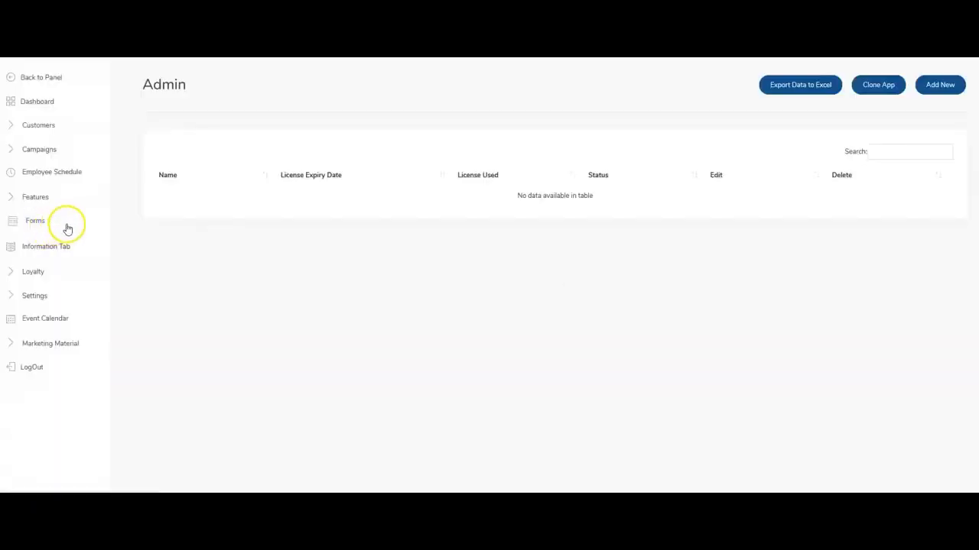
pyautogui.click(37, 296)
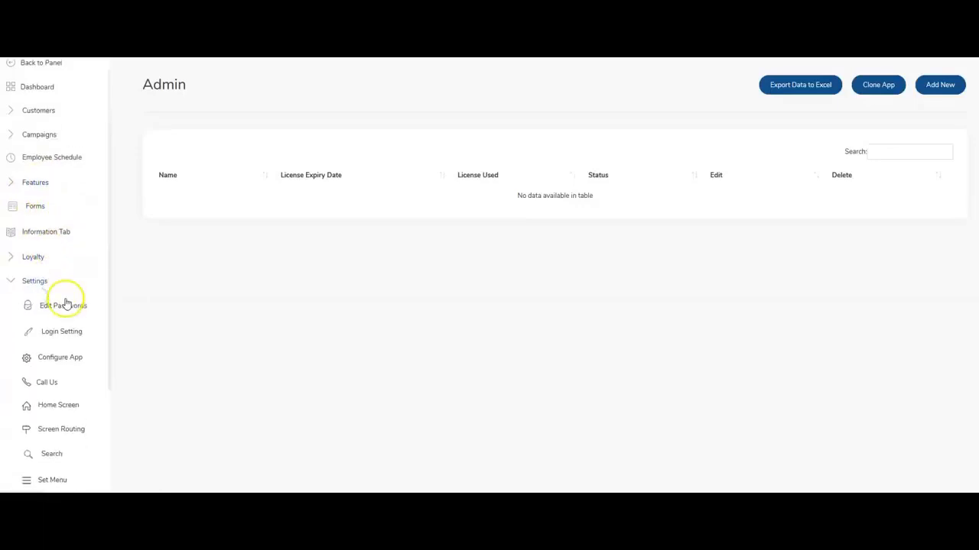
pyautogui.scroll(-1, 65, 322)
pyautogui.click(73, 348)
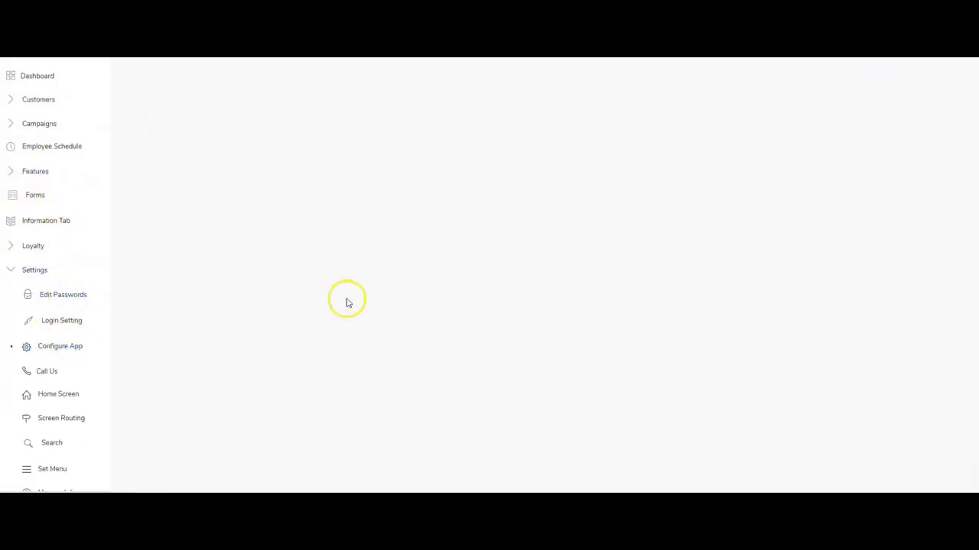
pyautogui.click(358, 256)
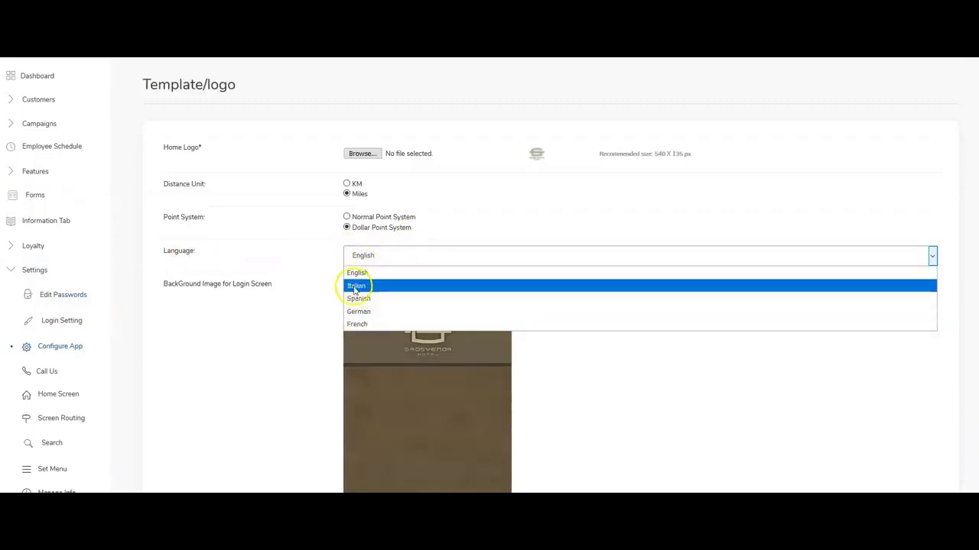
pyautogui.click(293, 267)
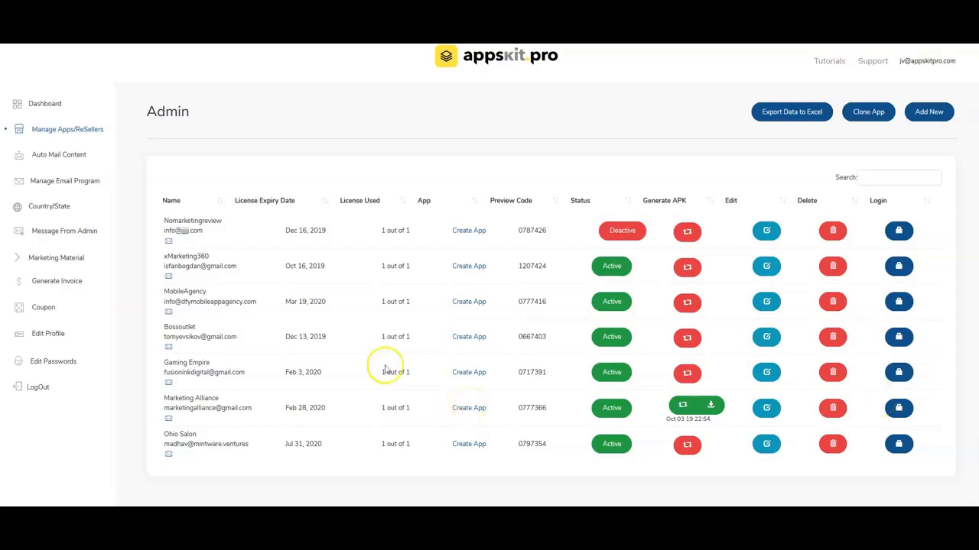
pyautogui.click(432, 145)
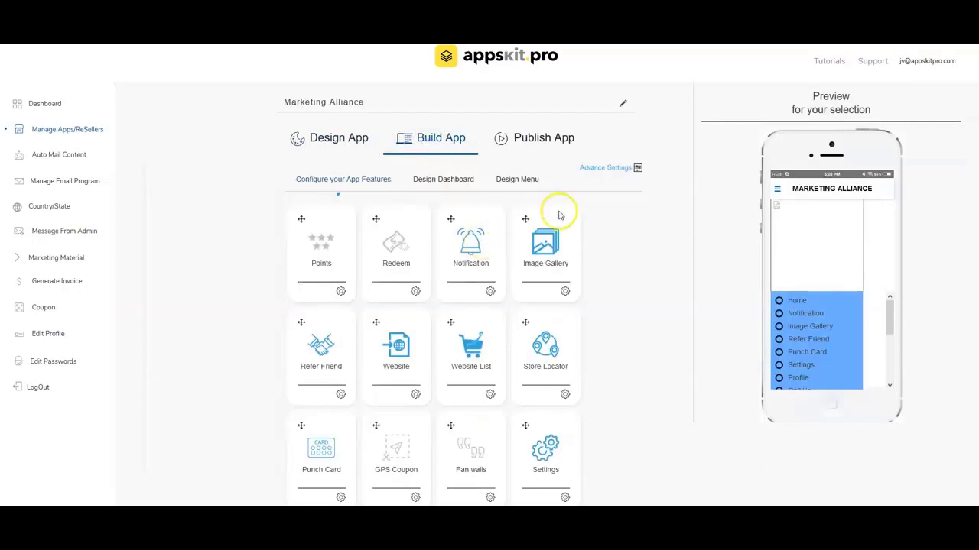
pyautogui.click(637, 167)
pyautogui.scroll(-3, 581, 332)
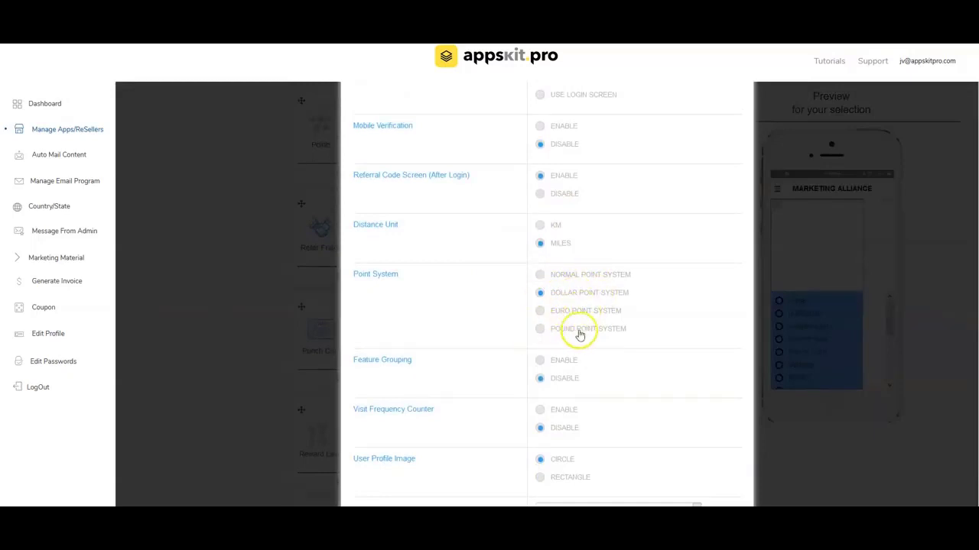
pyautogui.scroll(-5, 558, 405)
pyautogui.scroll(8, 555, 407)
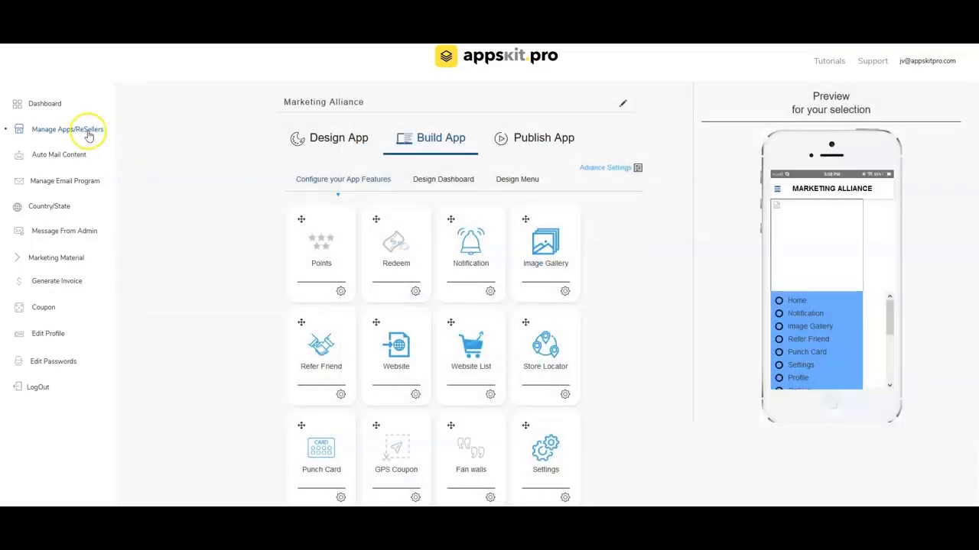
pyautogui.click(88, 131)
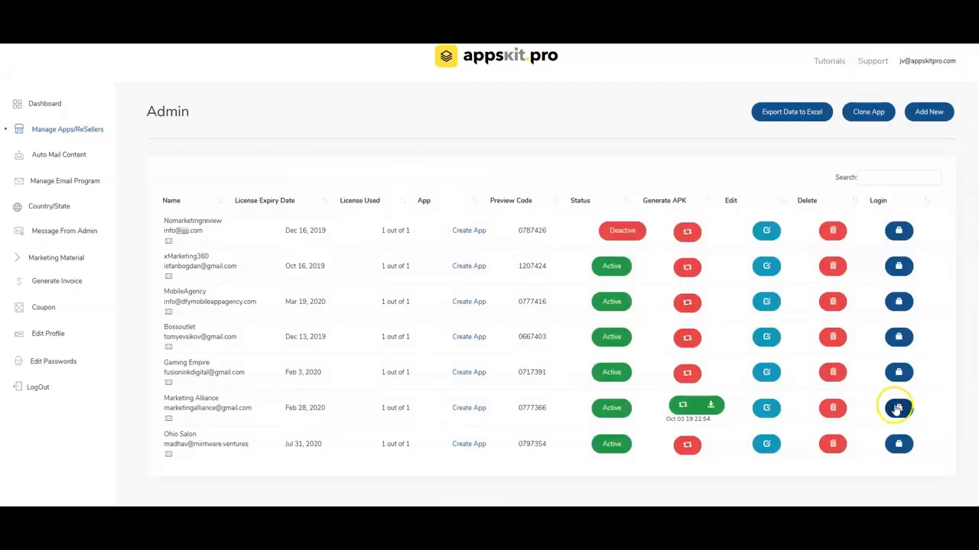
# Sign in to Marketing Alliance and check the Event Ticketing booking currency, keeping USD.
pyautogui.click(898, 409)
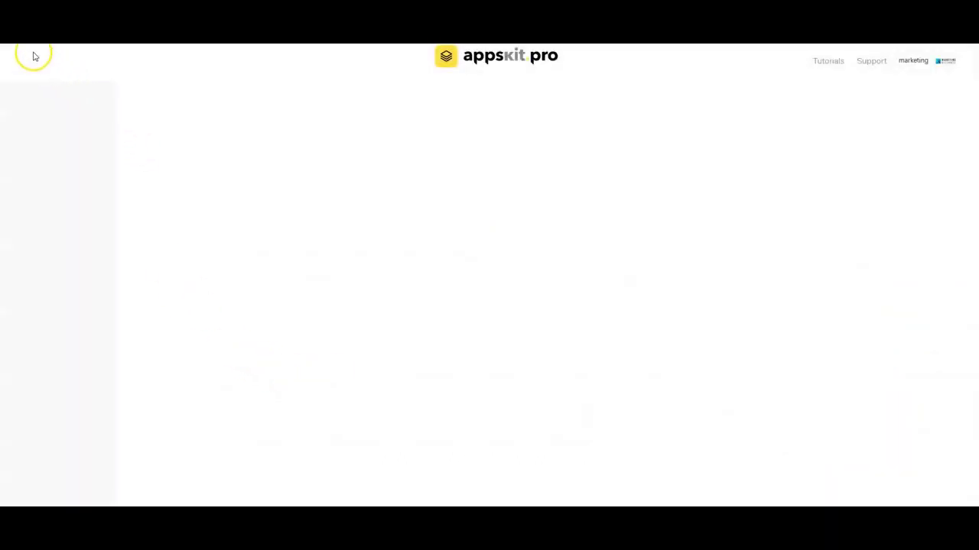
pyautogui.click(35, 221)
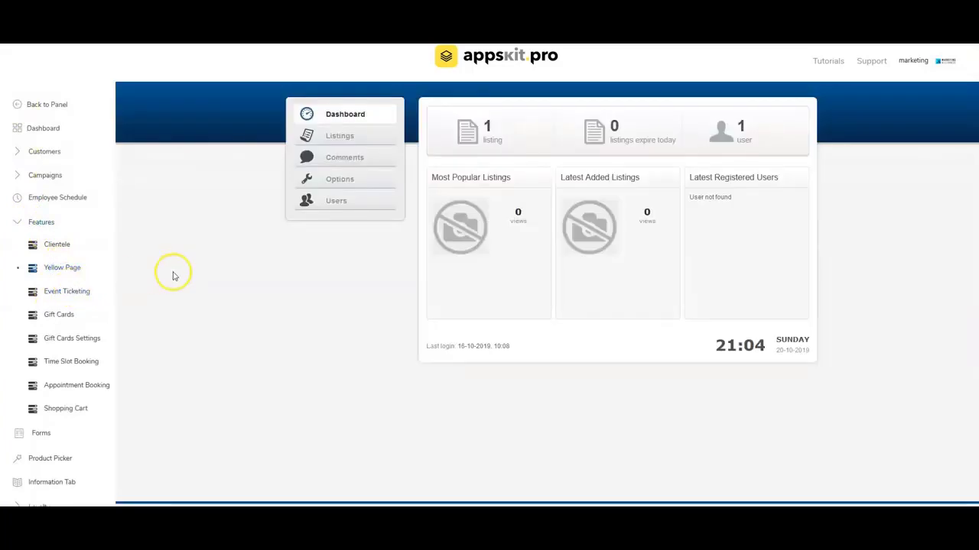
pyautogui.click(62, 292)
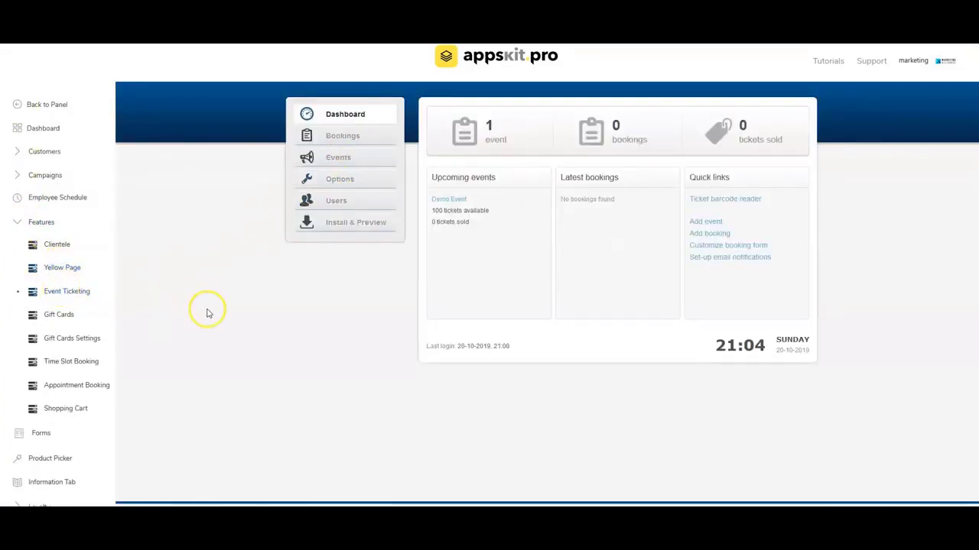
pyautogui.click(352, 180)
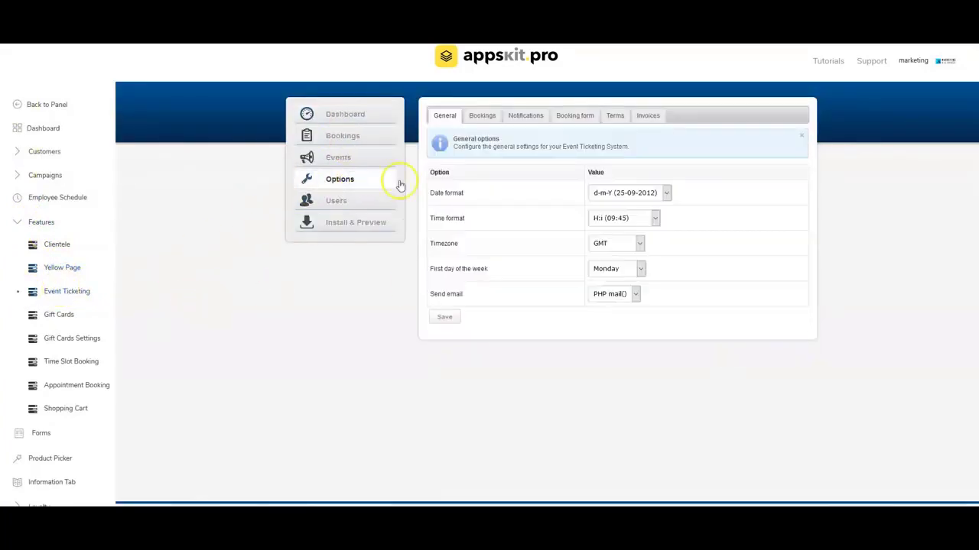
pyautogui.click(485, 119)
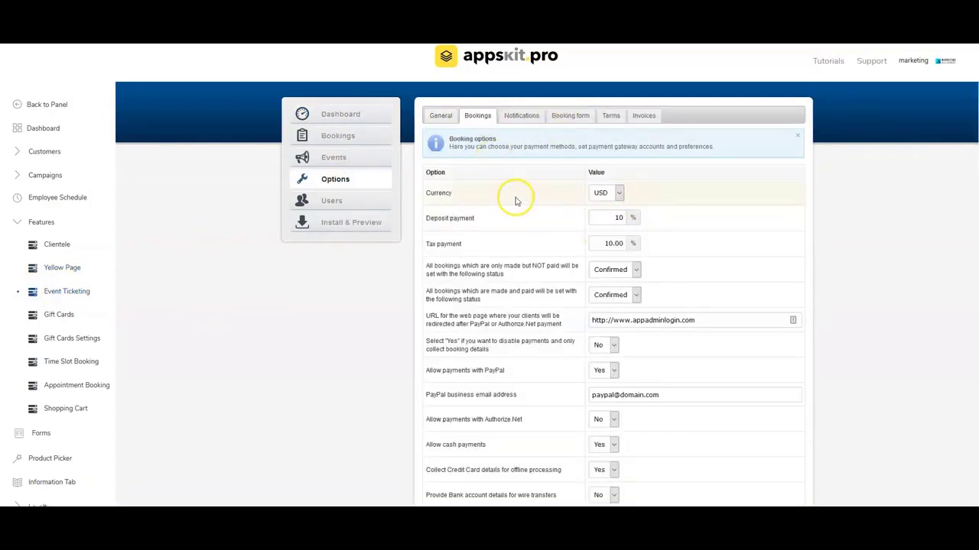
pyautogui.click(614, 192)
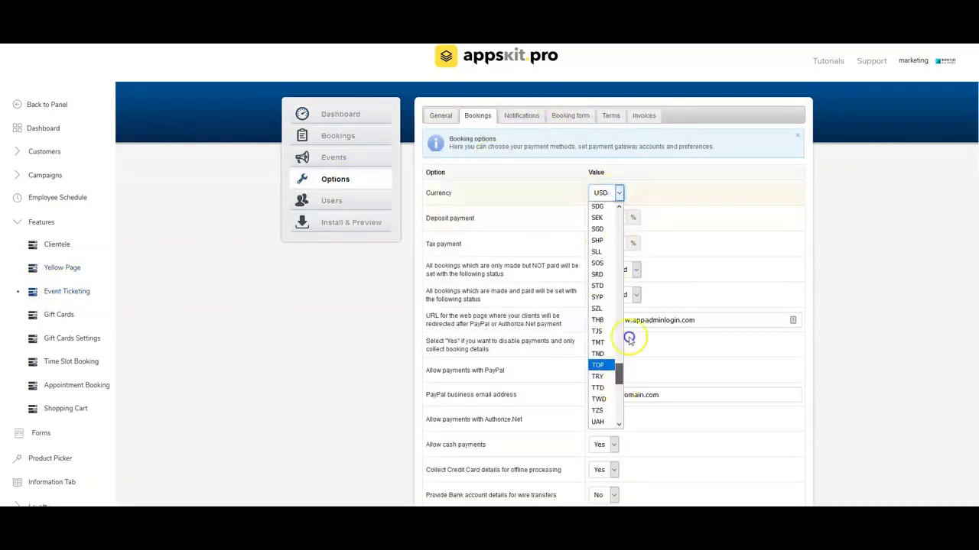
pyautogui.click(318, 344)
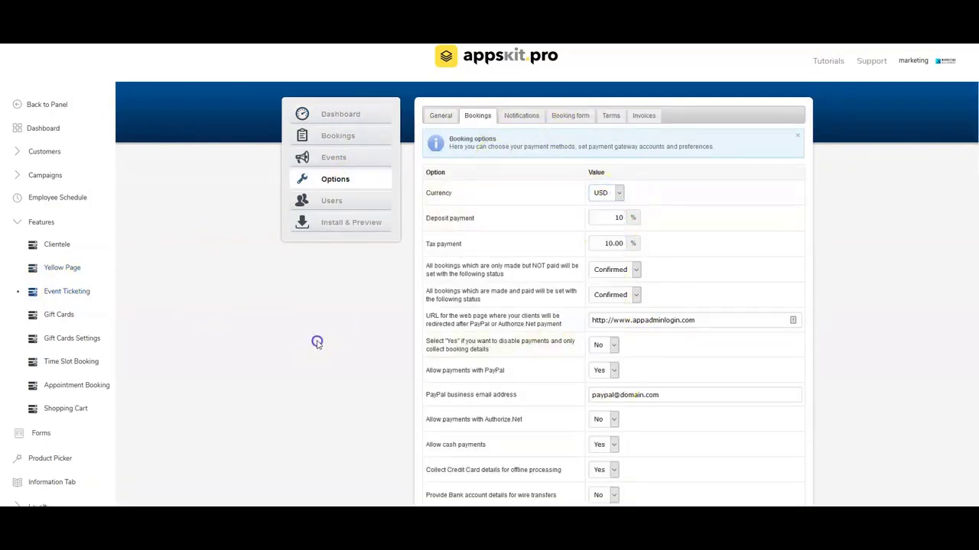
# Check the Appointment Booking and Shopping Cart currencies, keeping both at EUR.
pyautogui.click(91, 385)
pyautogui.click(623, 117)
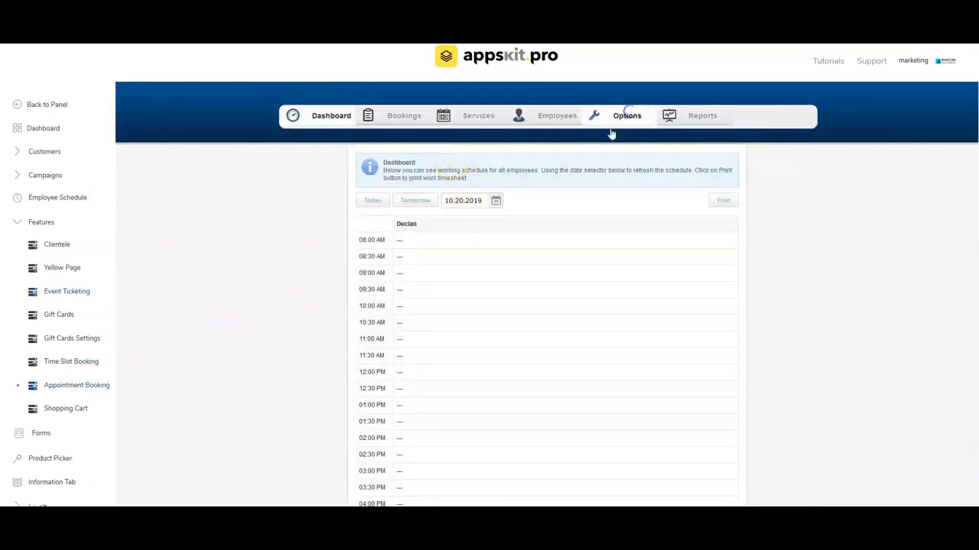
pyautogui.click(507, 238)
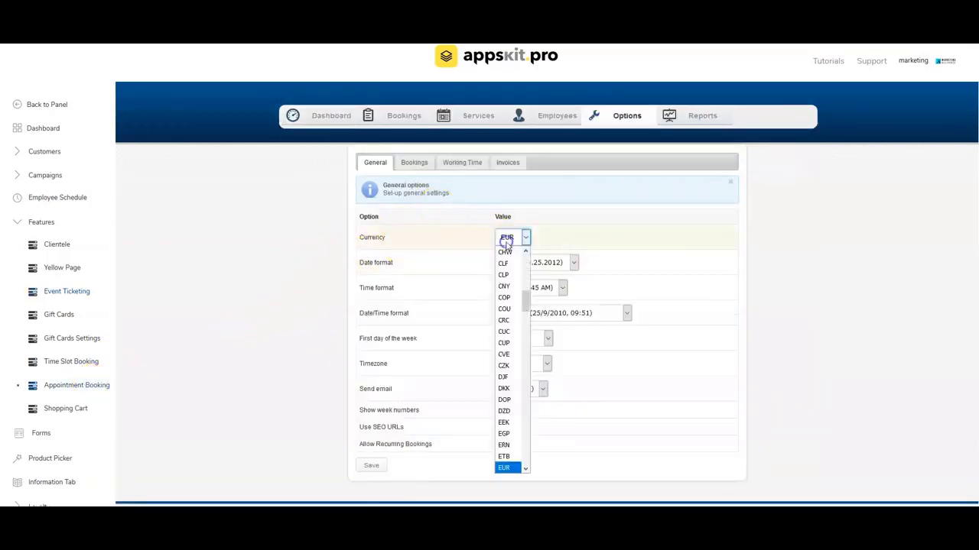
pyautogui.click(238, 253)
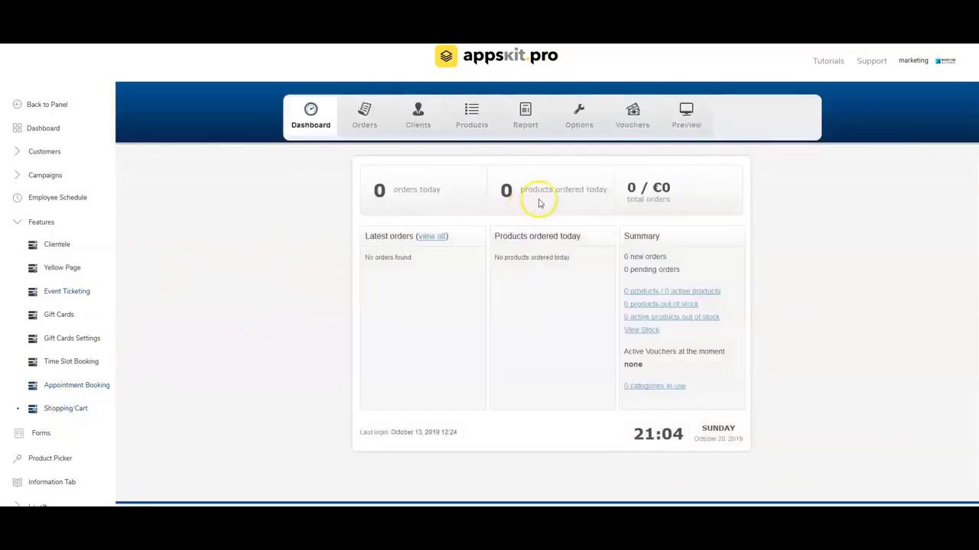
pyautogui.click(598, 124)
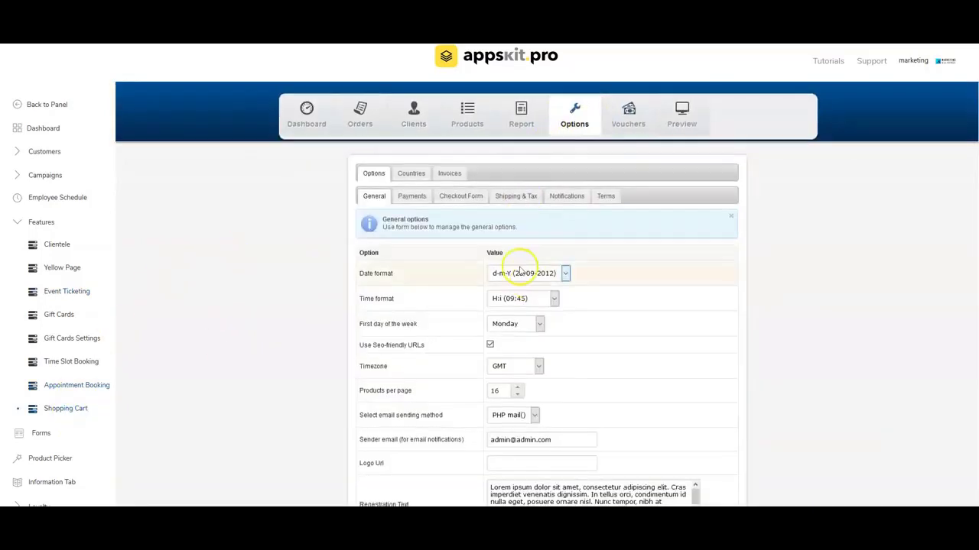
pyautogui.scroll(-1, 421, 223)
pyautogui.click(411, 185)
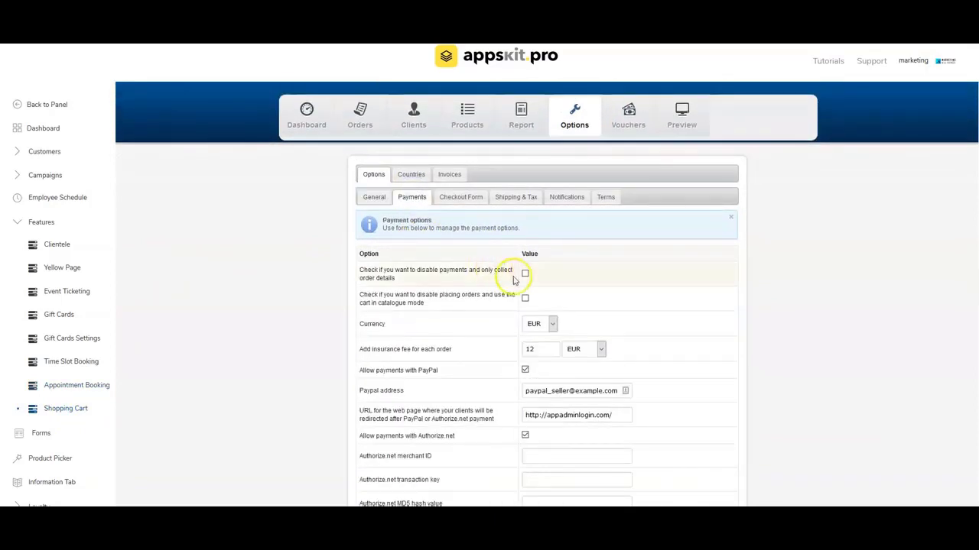
pyautogui.scroll(-1, 581, 252)
pyautogui.click(551, 219)
pyautogui.click(551, 220)
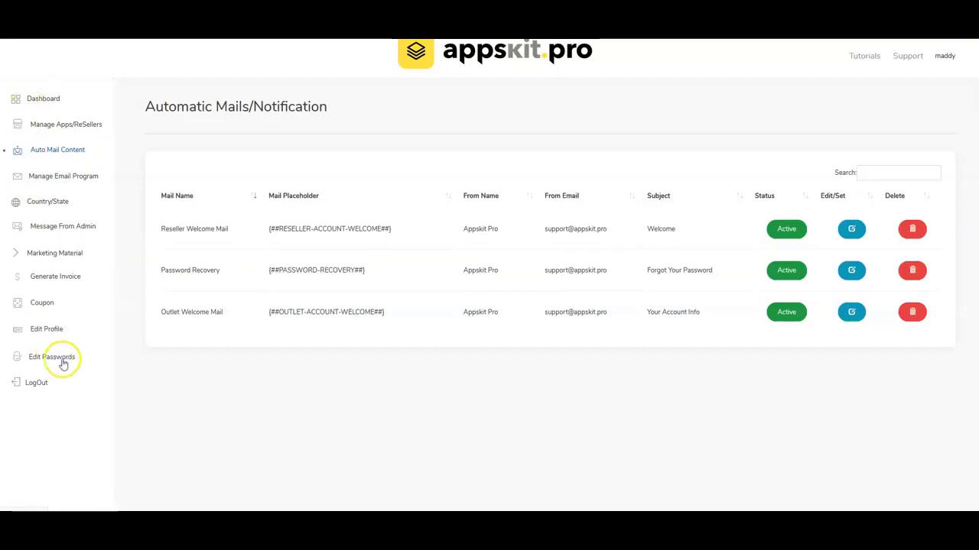
# Open the Outlet Welcome Mail and review its body, subject, sender name and sender email.
pyautogui.click(54, 151)
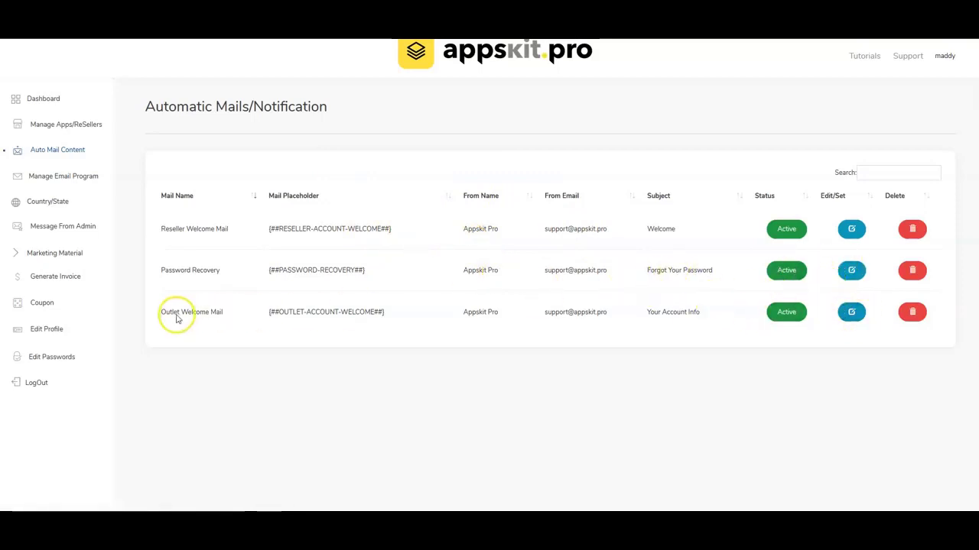
pyautogui.click(851, 312)
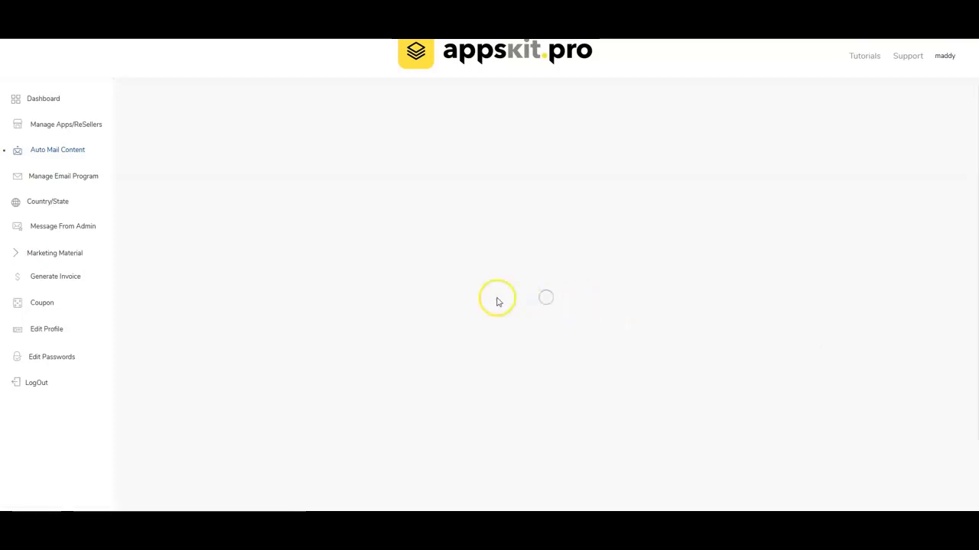
pyautogui.scroll(-1, 376, 320)
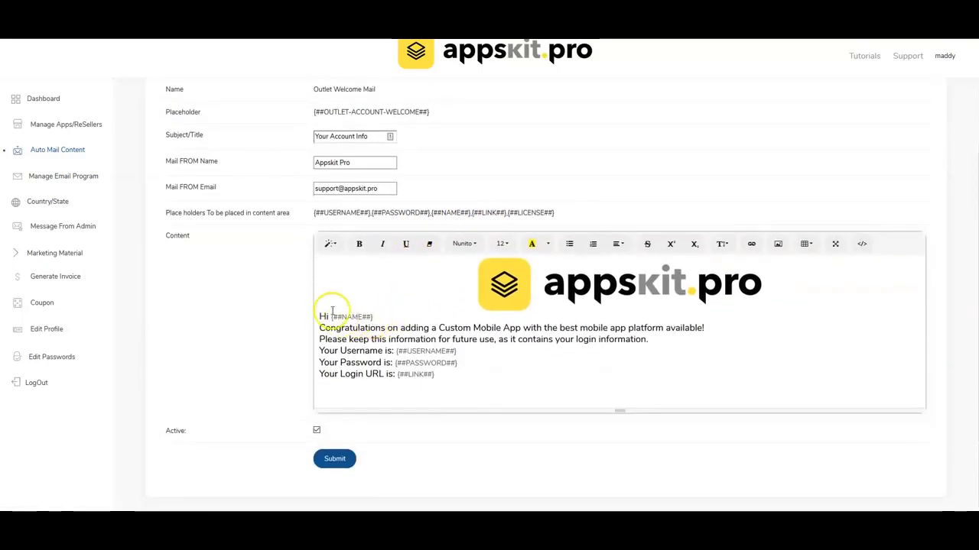
pyautogui.moveTo(319, 310); pyautogui.dragTo(469, 383)
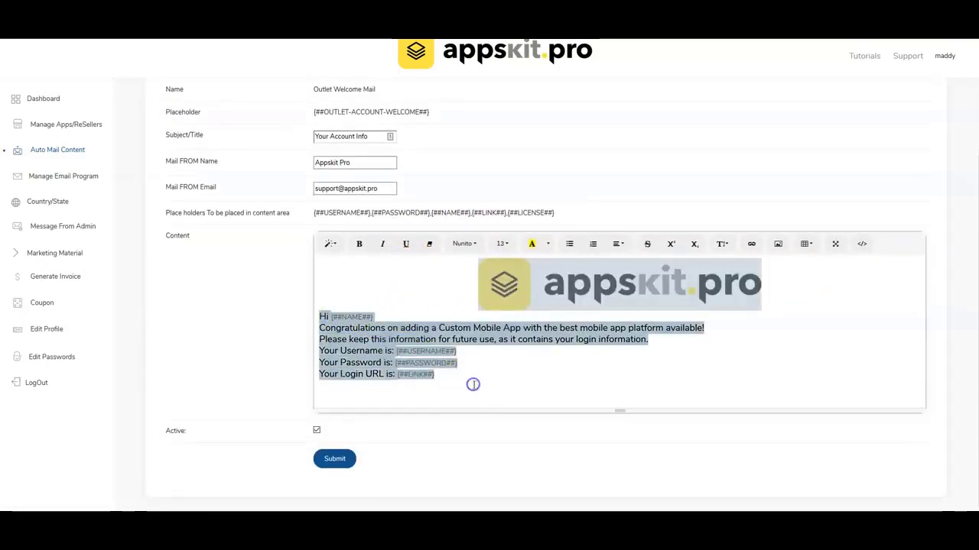
pyautogui.click(460, 388)
pyautogui.click(533, 348)
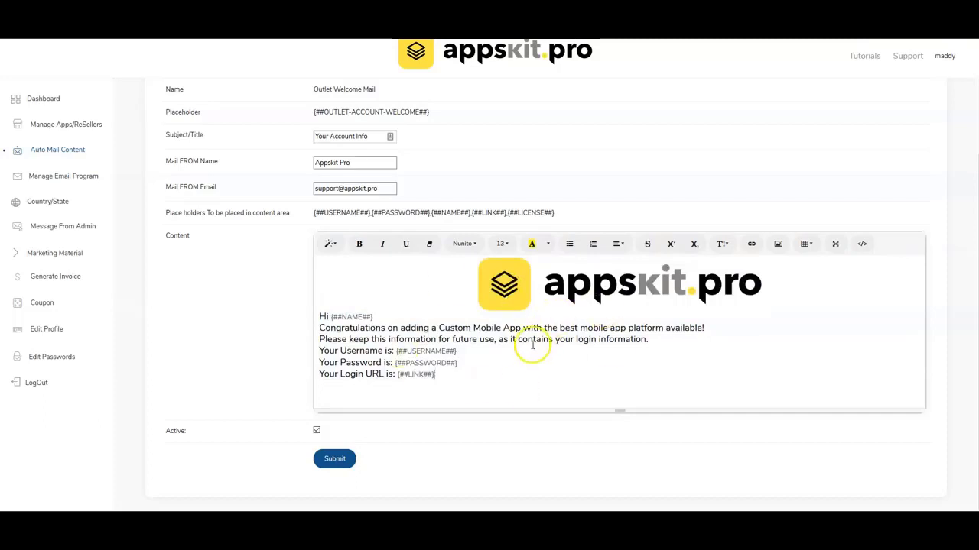
pyautogui.click(314, 138)
pyautogui.moveTo(314, 138); pyautogui.dragTo(367, 137)
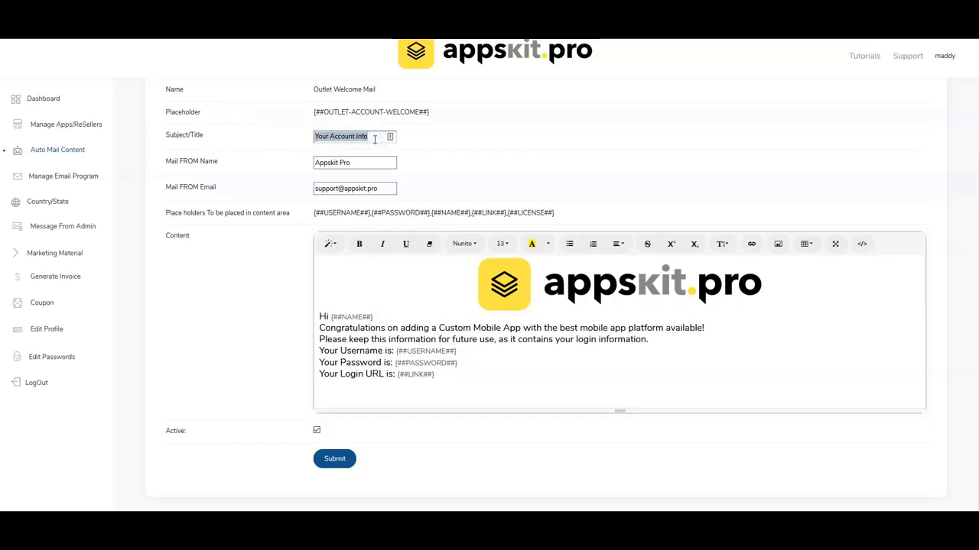
pyautogui.moveTo(371, 163); pyautogui.dragTo(314, 163)
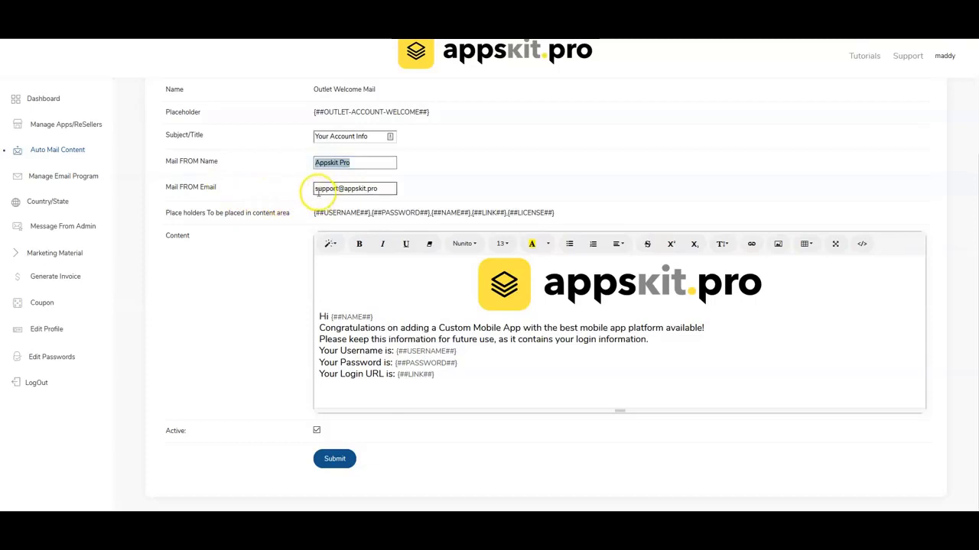
pyautogui.moveTo(313, 189); pyautogui.dragTo(369, 192)
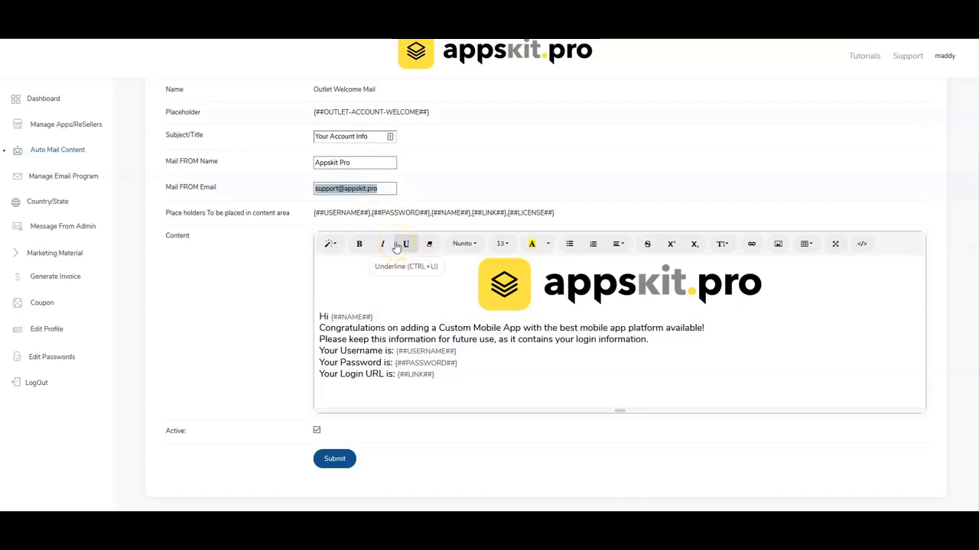
pyautogui.moveTo(363, 163); pyautogui.dragTo(309, 163)
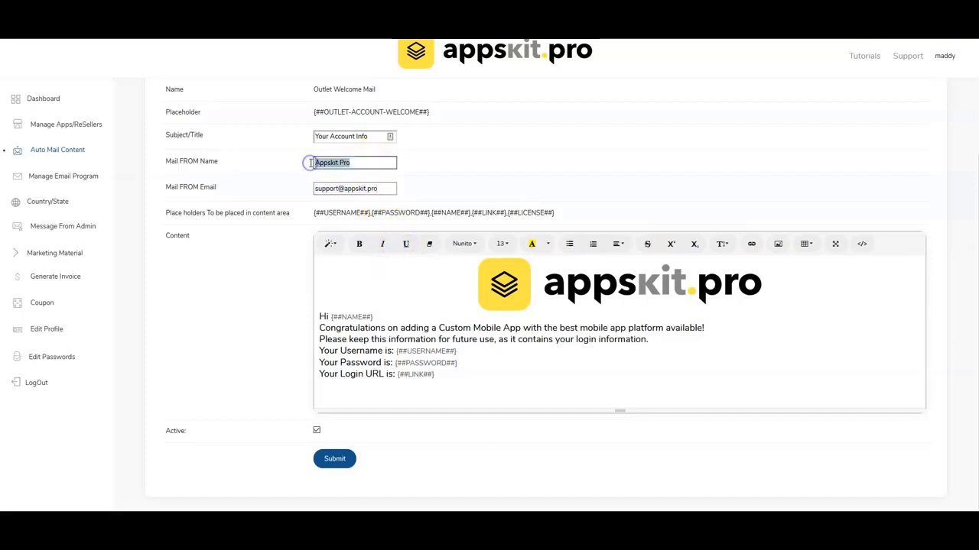
pyautogui.click(312, 188)
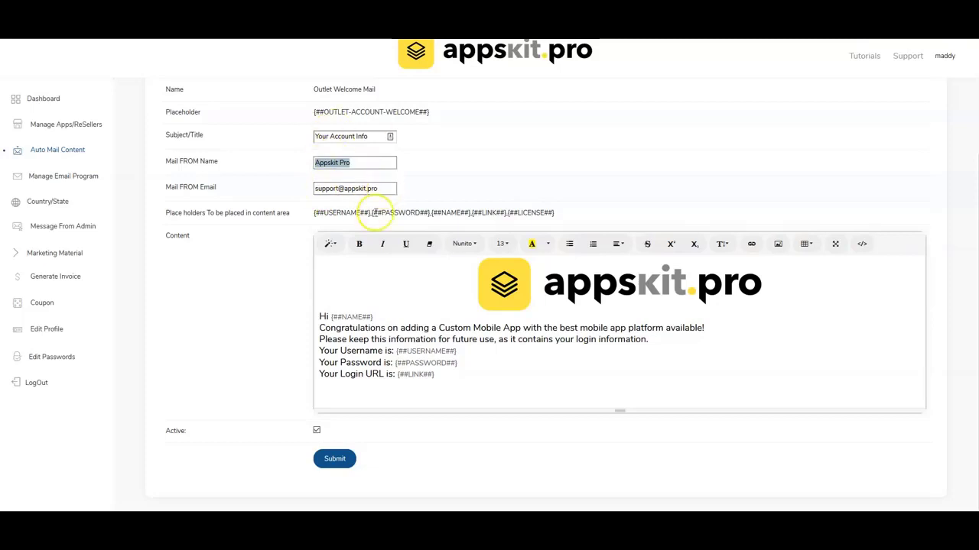
# Insert a blank line above the 'Hi' greeting and submit the mail.
pyautogui.click(510, 291)
pyautogui.click(339, 306)
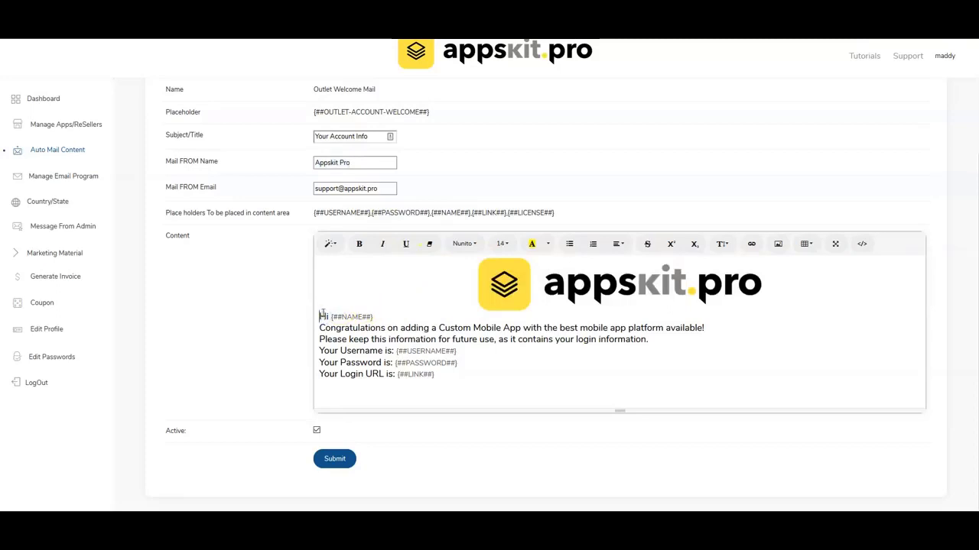
pyautogui.press('Return')
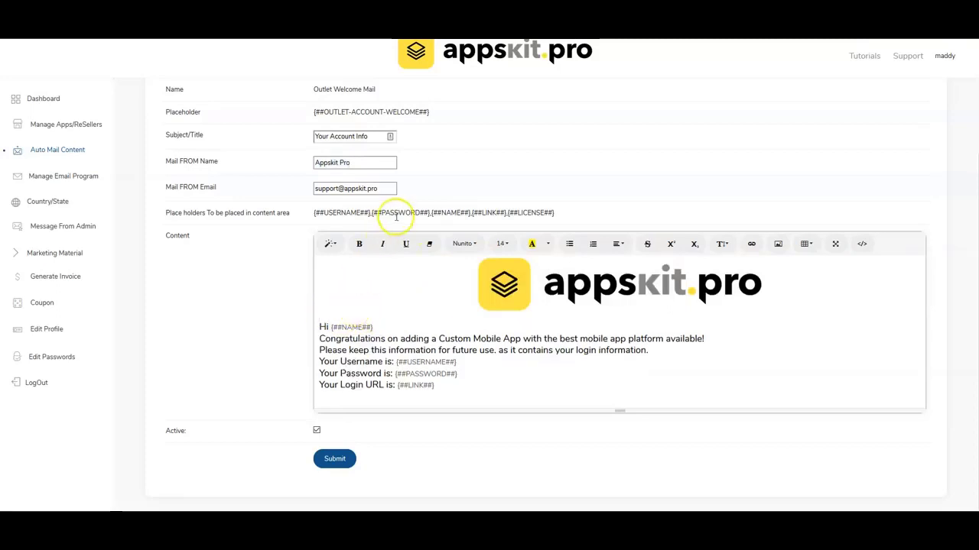
pyautogui.moveTo(370, 215); pyautogui.dragTo(331, 213)
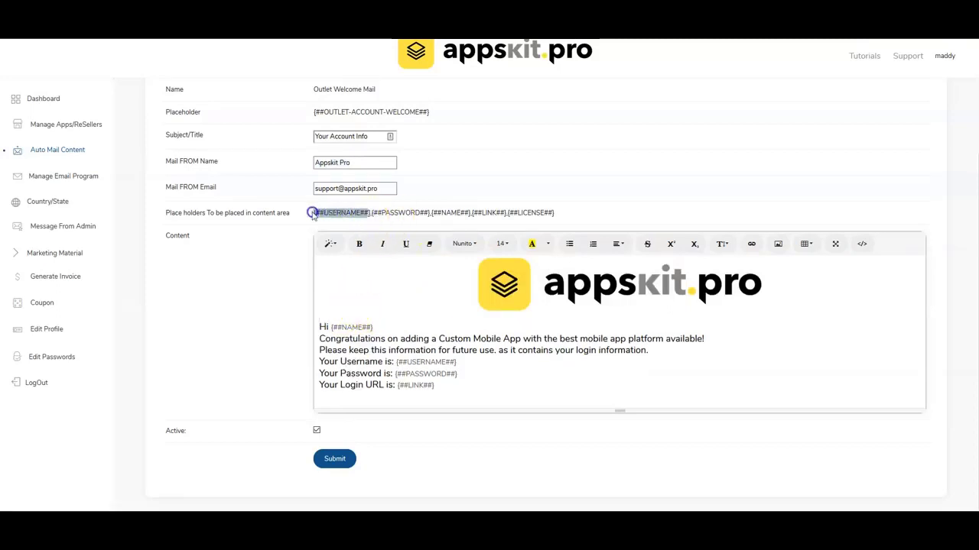
pyautogui.click(370, 214)
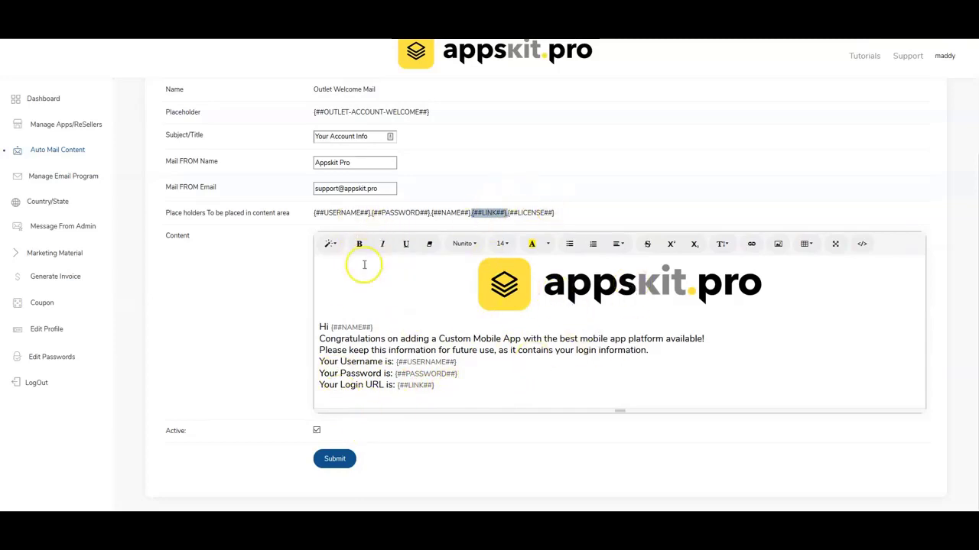
pyautogui.click(337, 459)
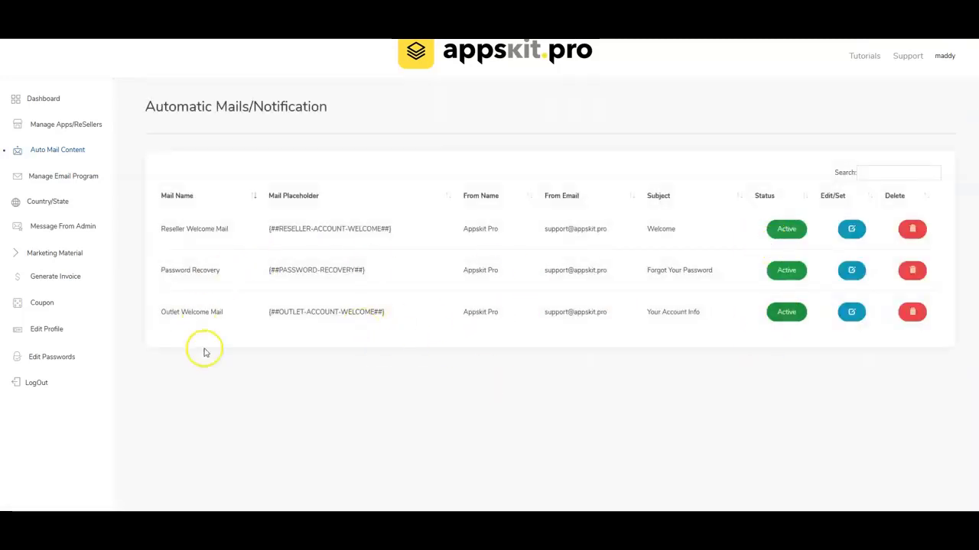
# Display the Admin apps and resellers table with licence expiry, status and preview codes.
pyautogui.click(77, 126)
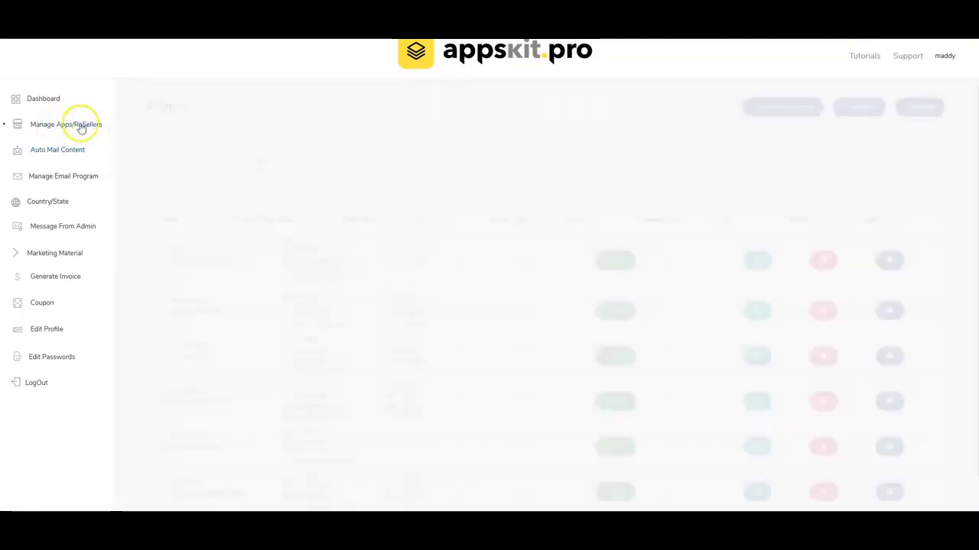
pyautogui.scroll(-2, 201, 347)
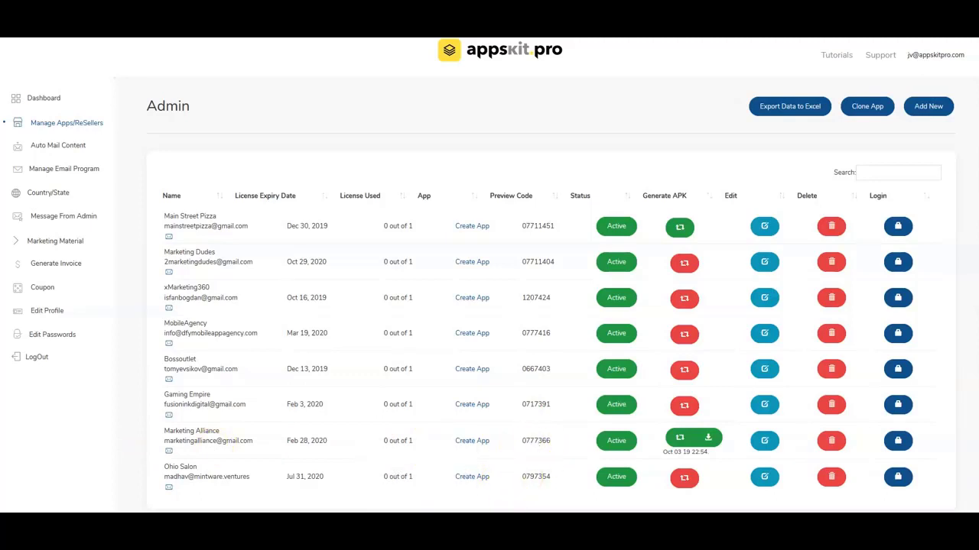
pyautogui.hotkey('alt', 'Tab')
# Load the Marketing Alliance preview with business code 0777366, then shrink the mirror window.
pyautogui.click(438, 196)
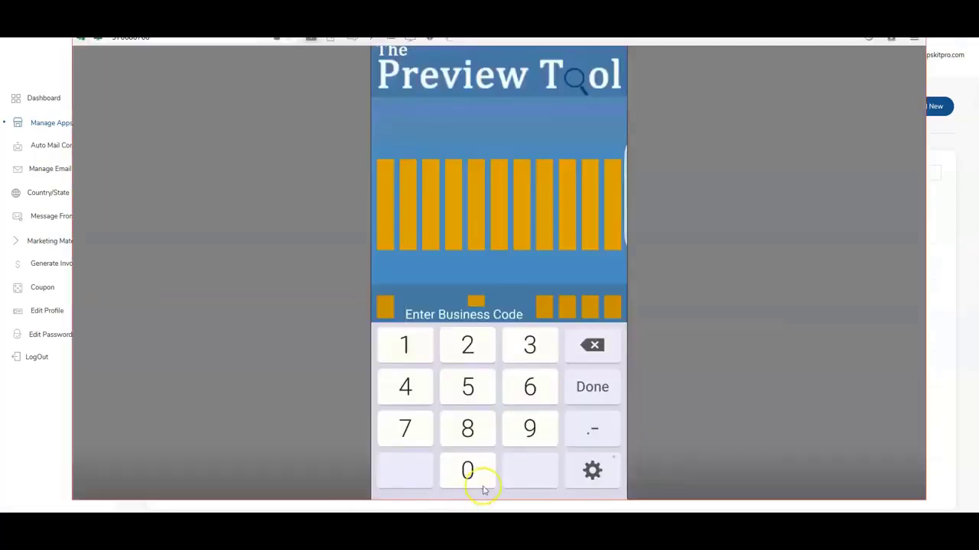
pyautogui.click(482, 490)
pyautogui.write('777366')
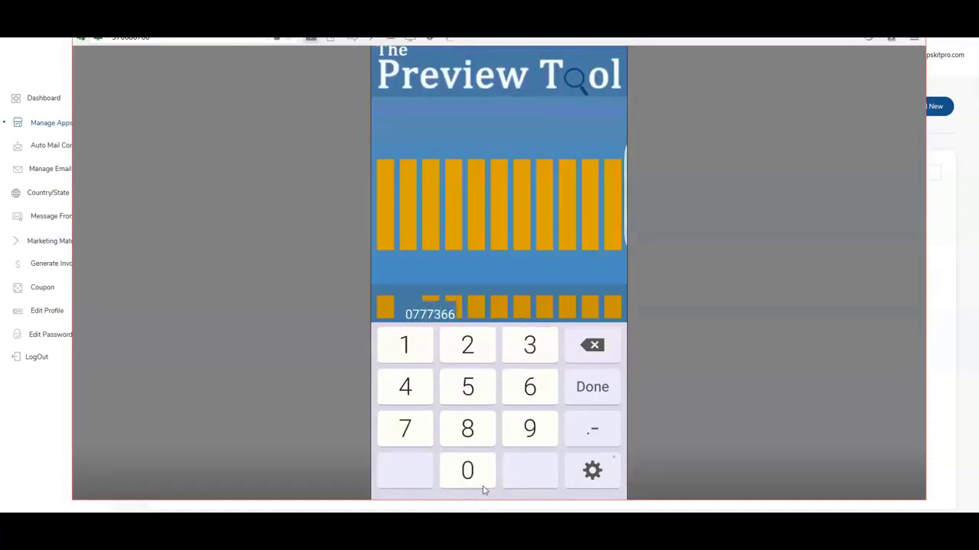
pyautogui.press('Return')
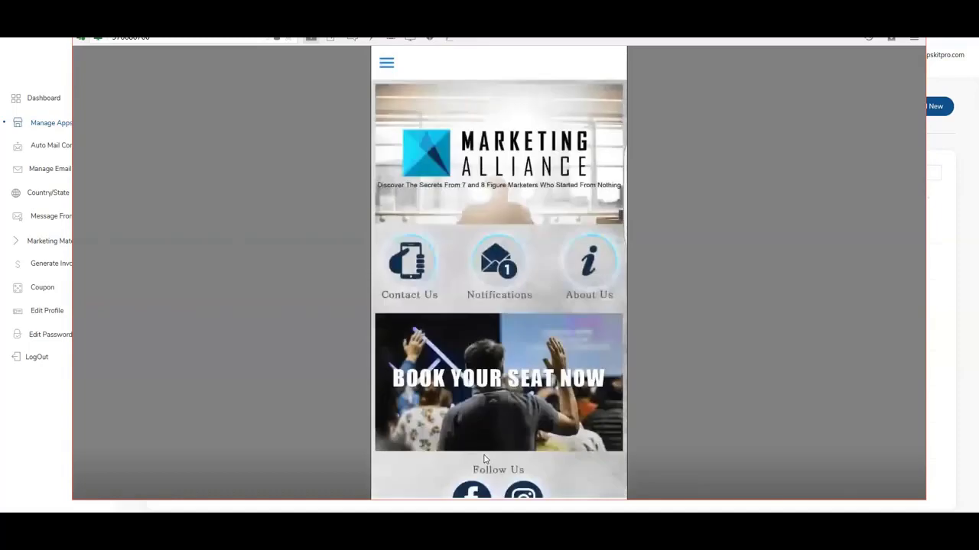
pyautogui.scroll(-5, 484, 459)
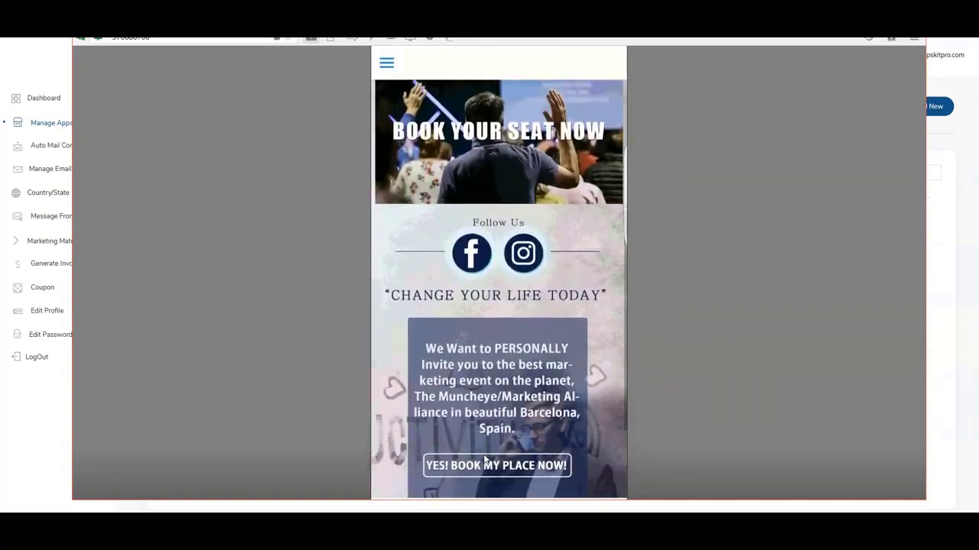
pyautogui.scroll(5, 484, 459)
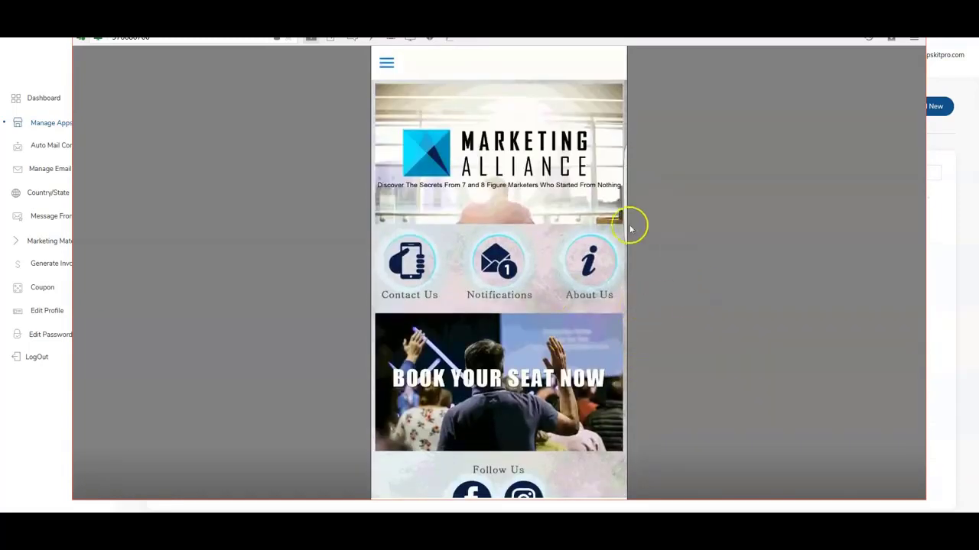
pyautogui.click(890, 21)
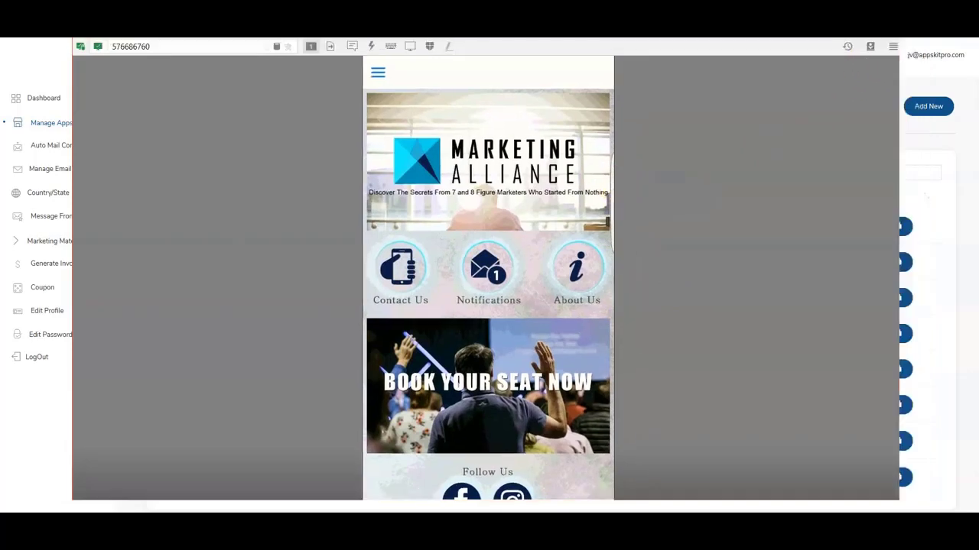
pyautogui.moveTo(594, 99); pyautogui.dragTo(748, 90)
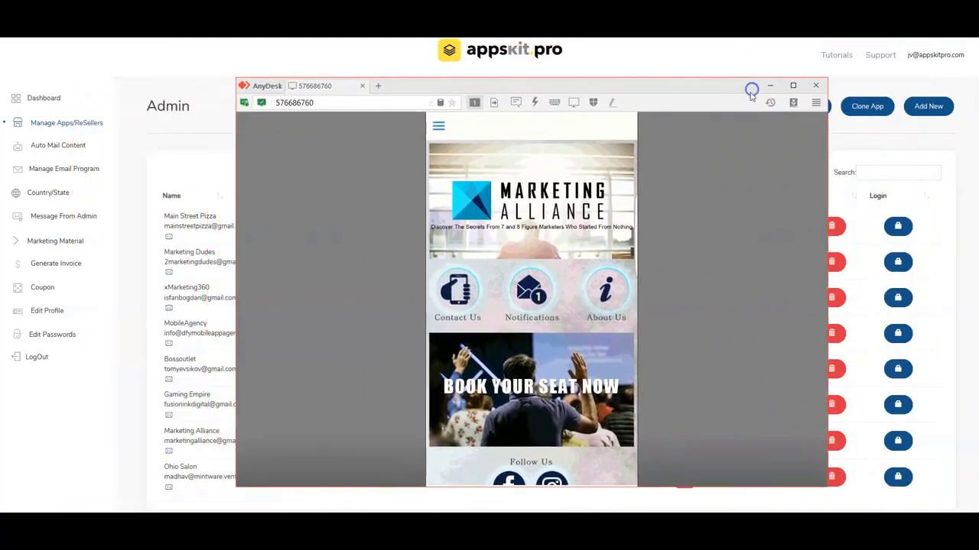
# Log out of the Marketing Alliance preview and reset it to business code entry.
pyautogui.scroll(-5, 688, 145)
pyautogui.scroll(5, 686, 148)
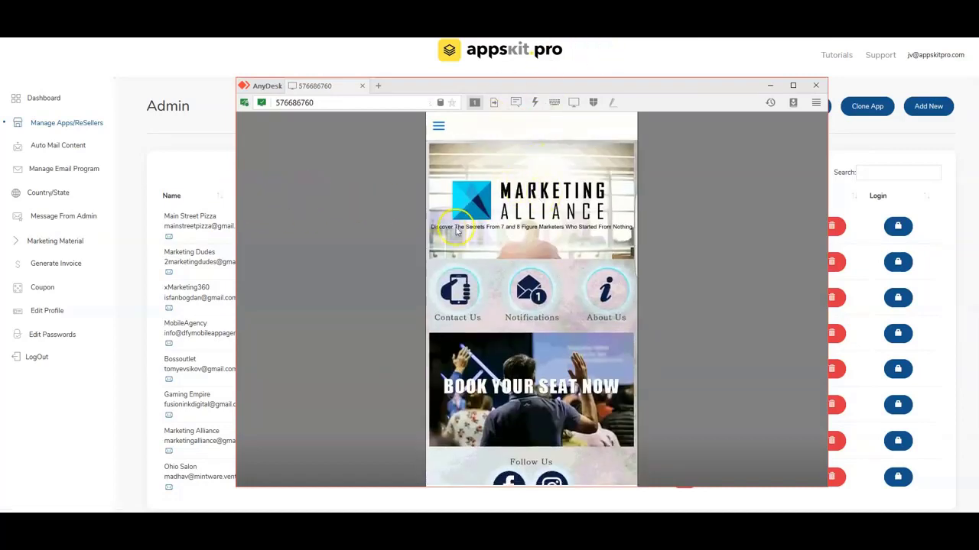
pyautogui.click(214, 139)
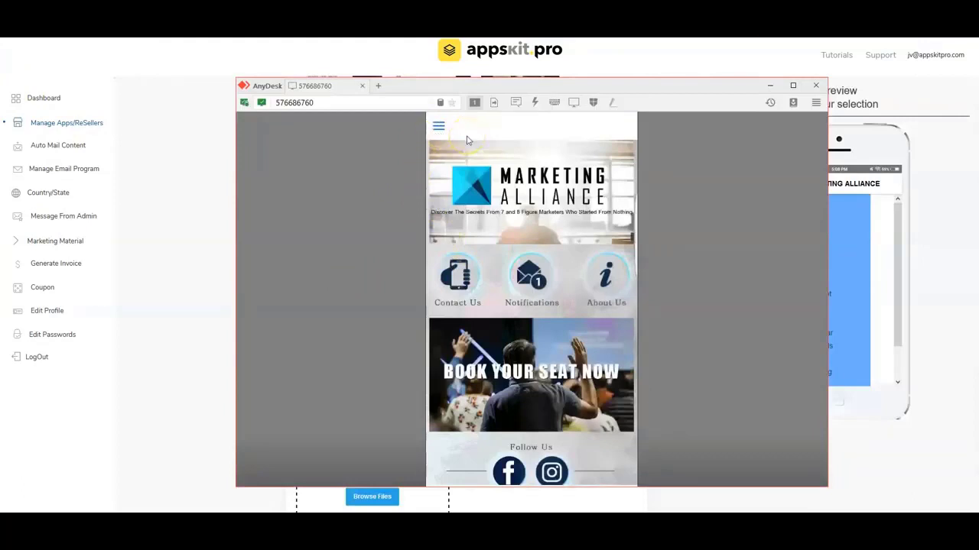
pyautogui.click(468, 140)
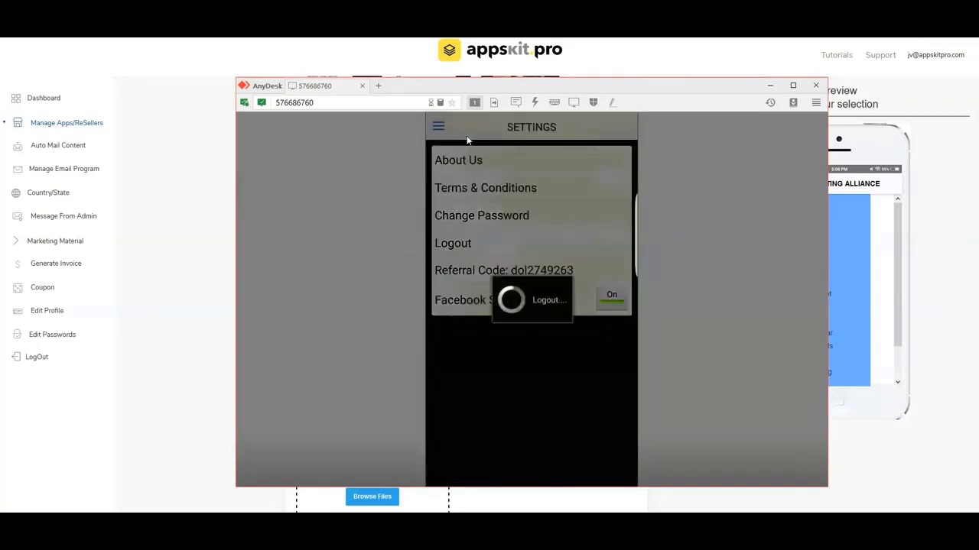
pyautogui.click(474, 174)
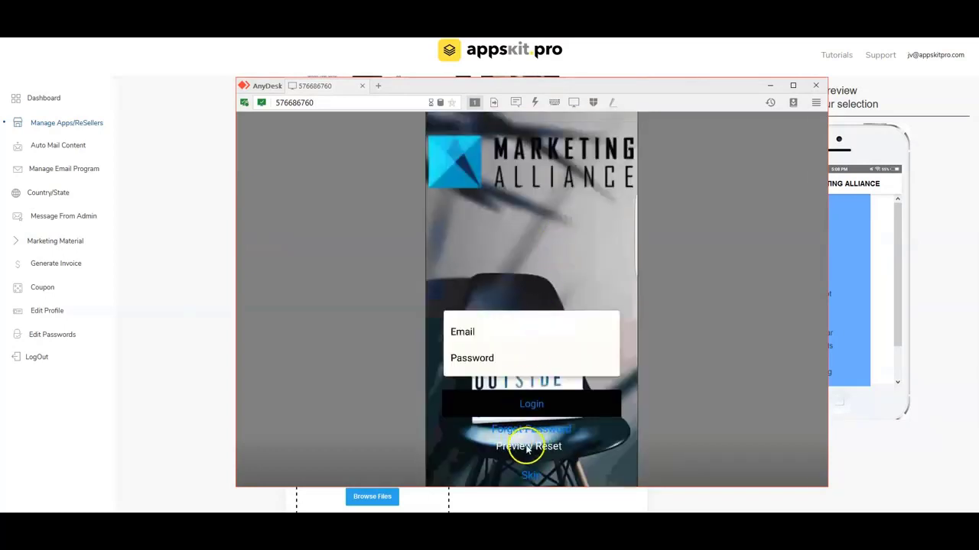
pyautogui.click(530, 448)
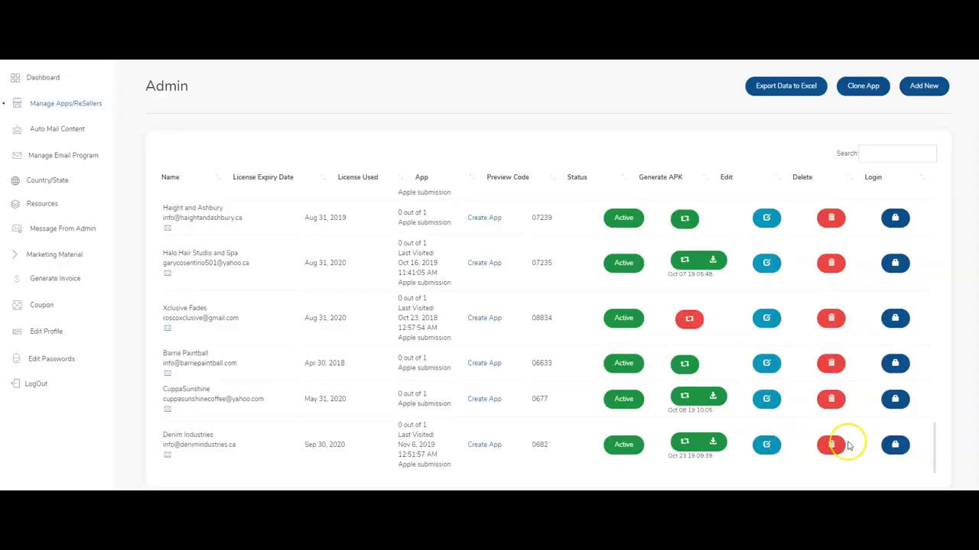
# Sign in to the Denim Industries outlet and expand its Settings menu.
pyautogui.scroll(1, 214, 306)
pyautogui.scroll(-1, 337, 367)
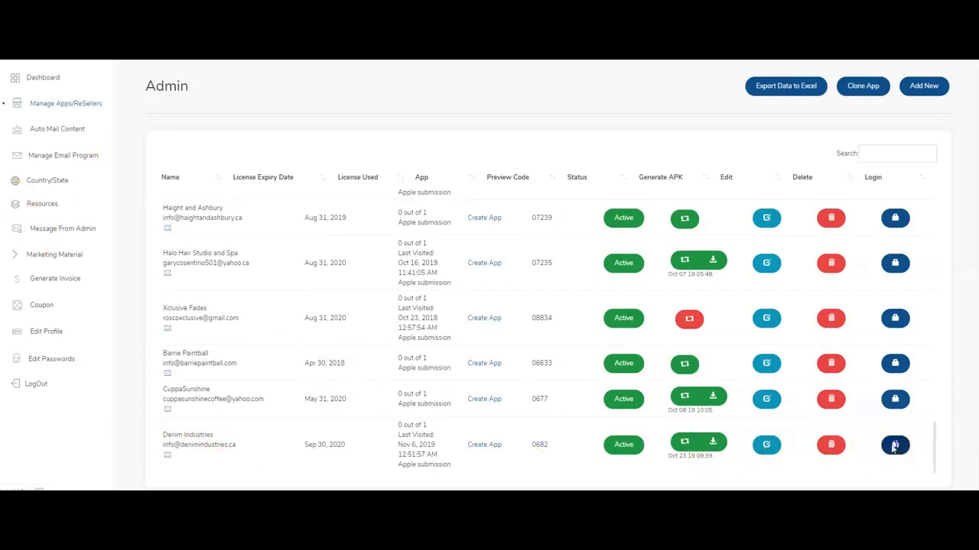
pyautogui.click(894, 444)
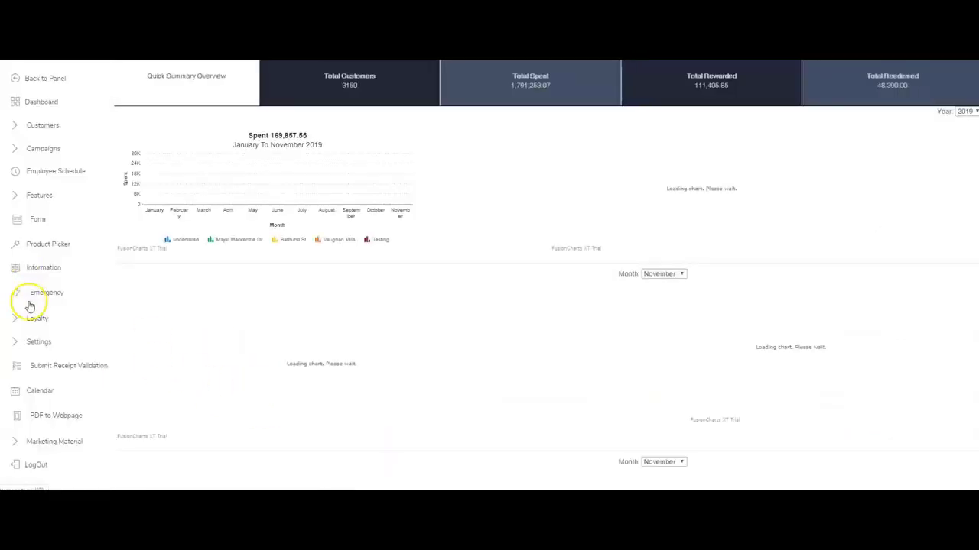
pyautogui.click(65, 343)
pyautogui.scroll(-5, 63, 336)
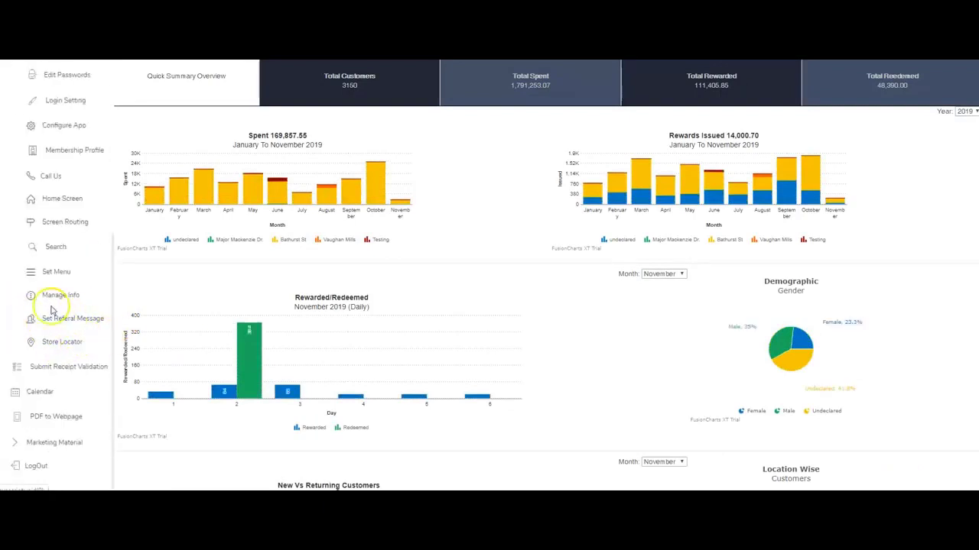
# Open Denim Industries' Manage Info page and review its About Us and Terms & Condition texts.
pyautogui.click(59, 297)
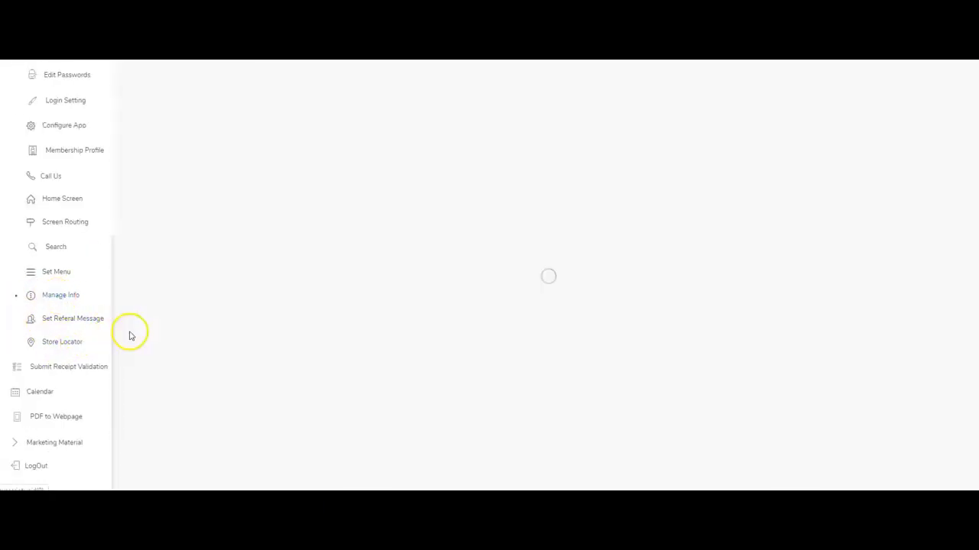
pyautogui.scroll(-2, 211, 345)
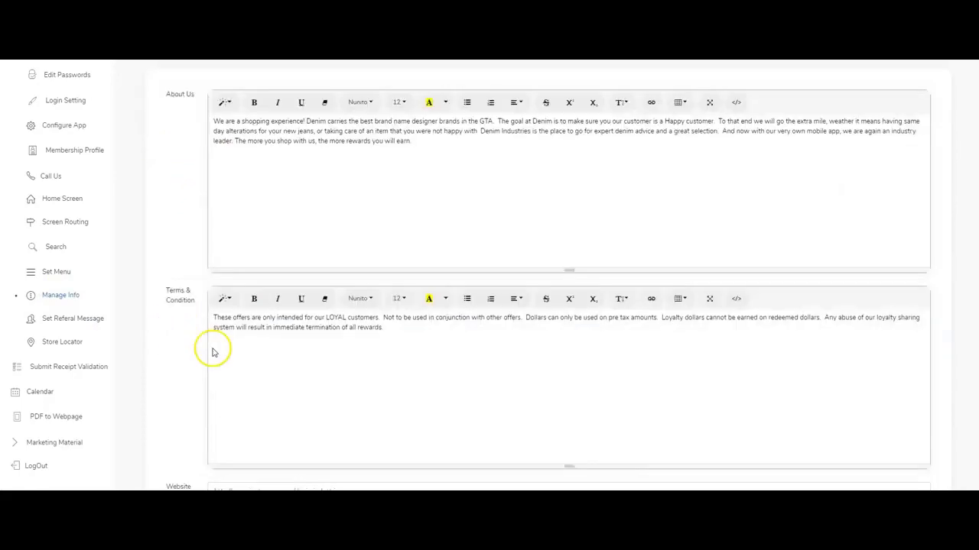
pyautogui.scroll(2, 286, 406)
pyautogui.scroll(-2, 286, 402)
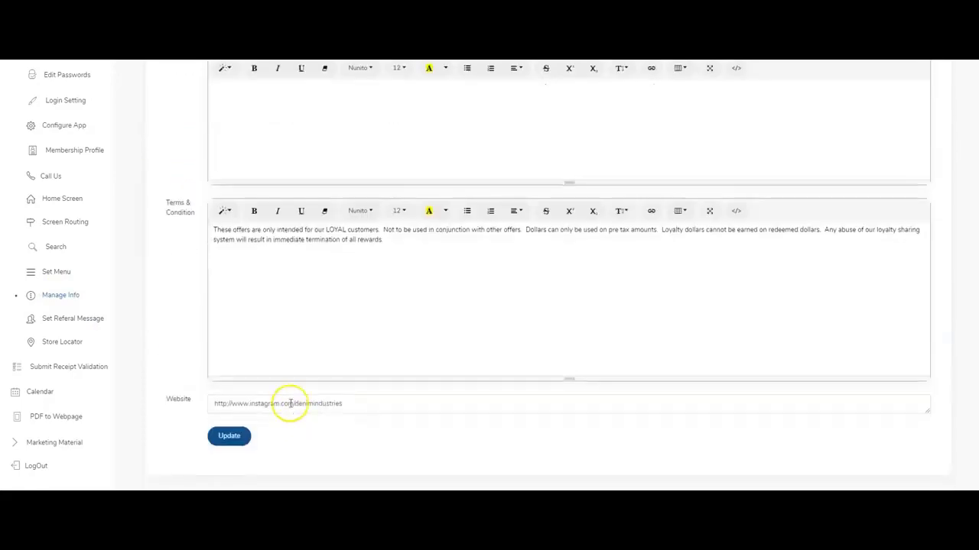
pyautogui.scroll(3, 304, 385)
pyautogui.moveTo(413, 196); pyautogui.dragTo(222, 169)
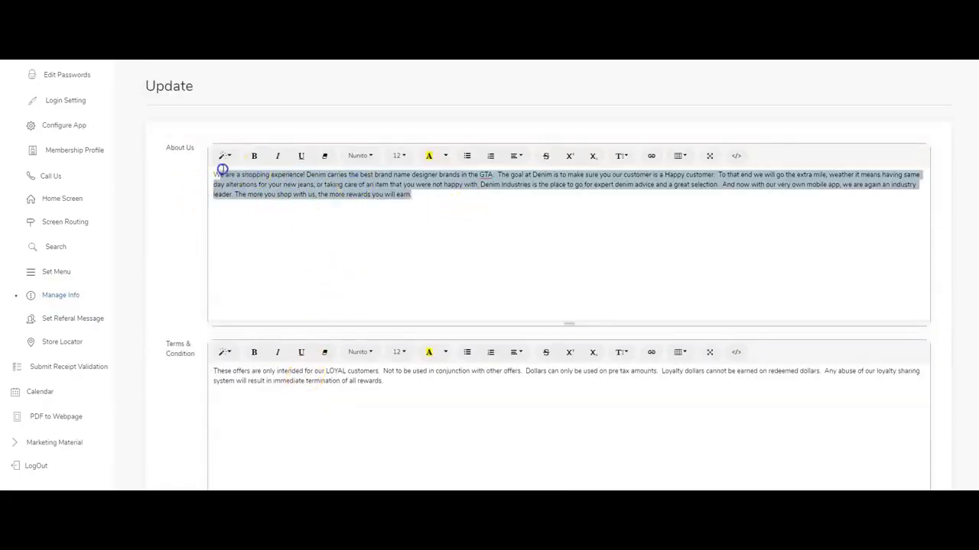
pyautogui.moveTo(399, 386); pyautogui.dragTo(231, 342)
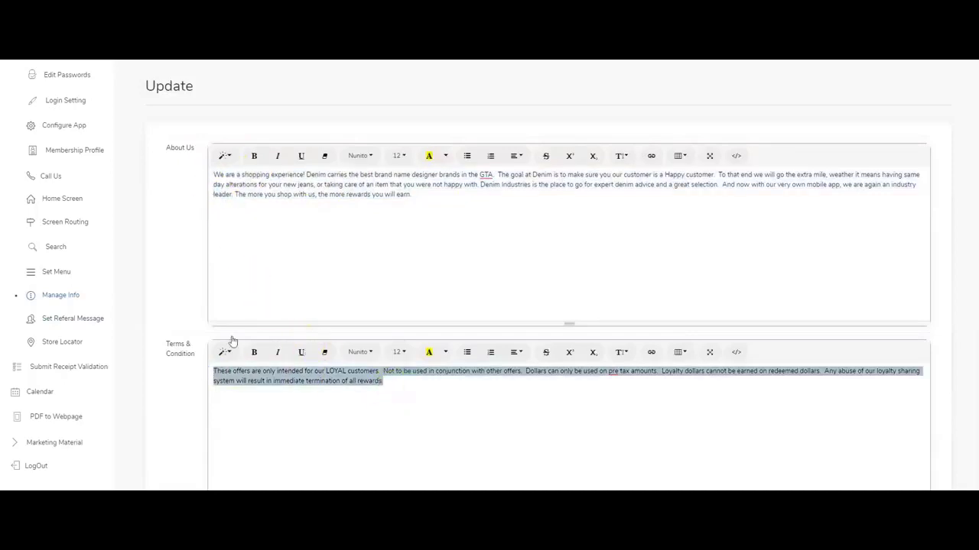
pyautogui.click(305, 195)
pyautogui.moveTo(432, 194); pyautogui.dragTo(215, 173)
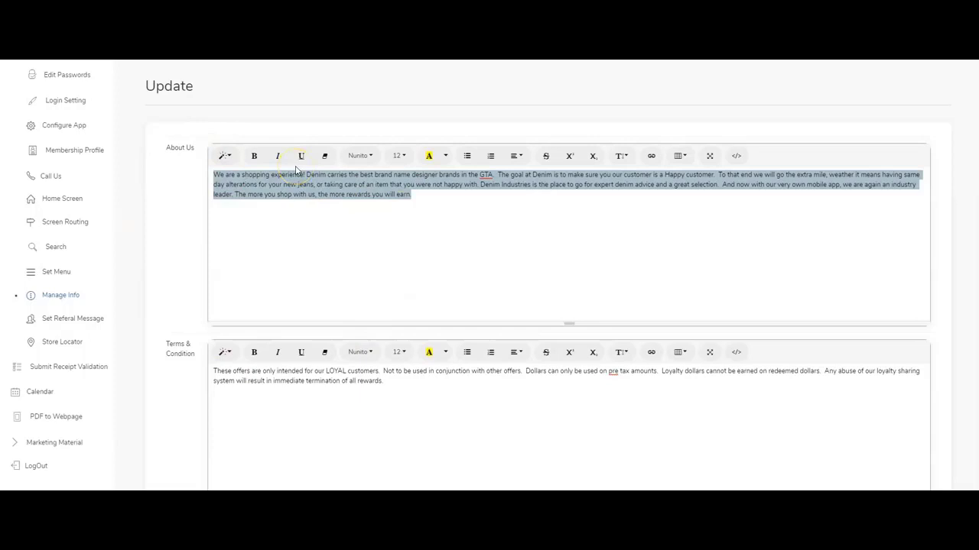
pyautogui.scroll(3, 46, 172)
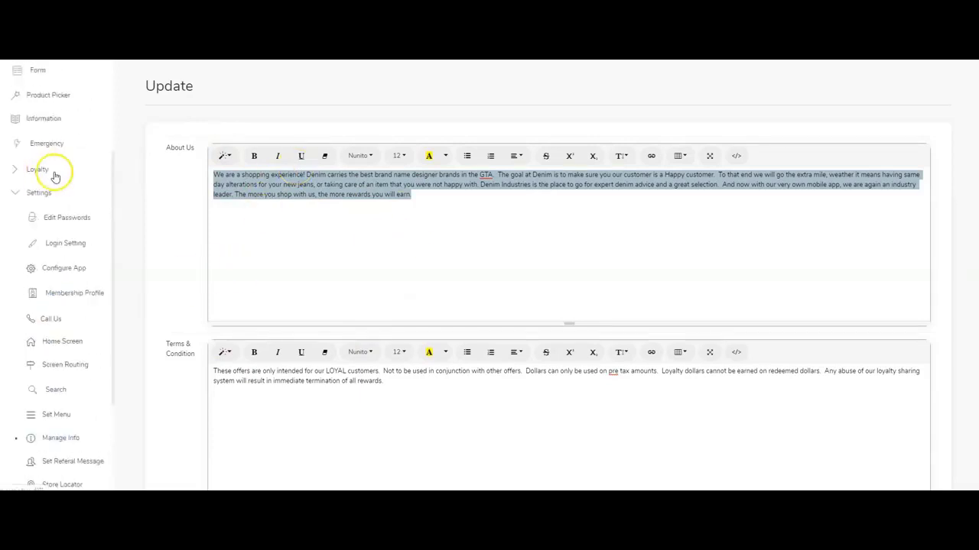
pyautogui.scroll(3, 55, 172)
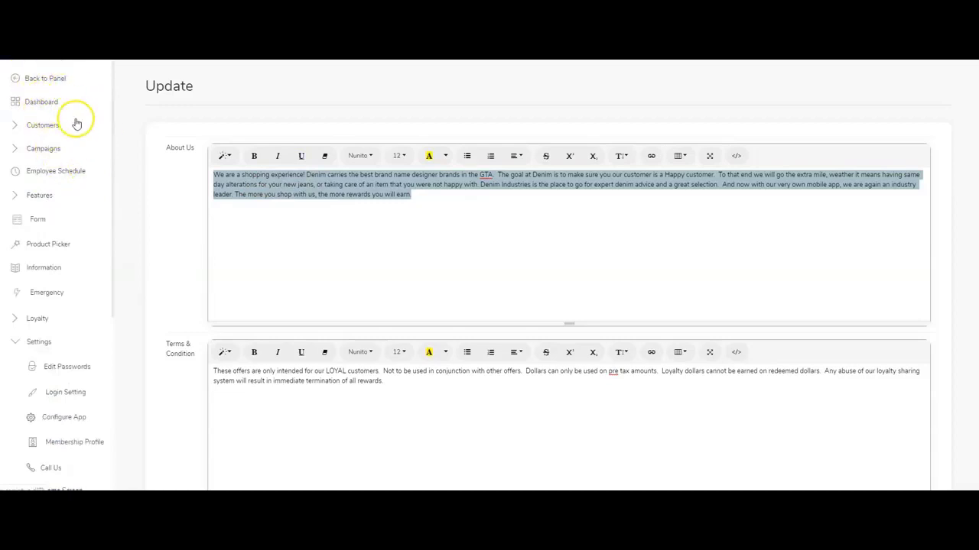
pyautogui.scroll(-2, 86, 237)
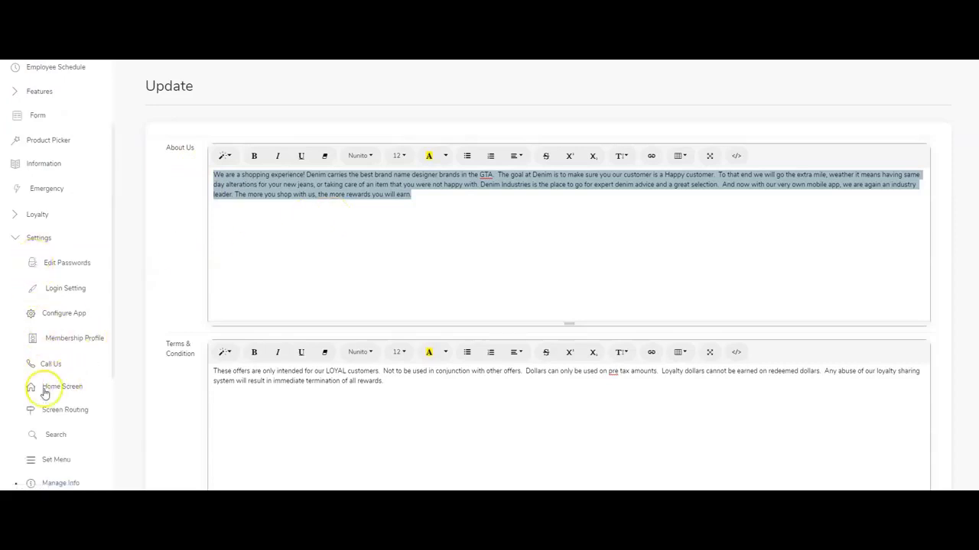
pyautogui.scroll(-1, 46, 393)
pyautogui.click(61, 147)
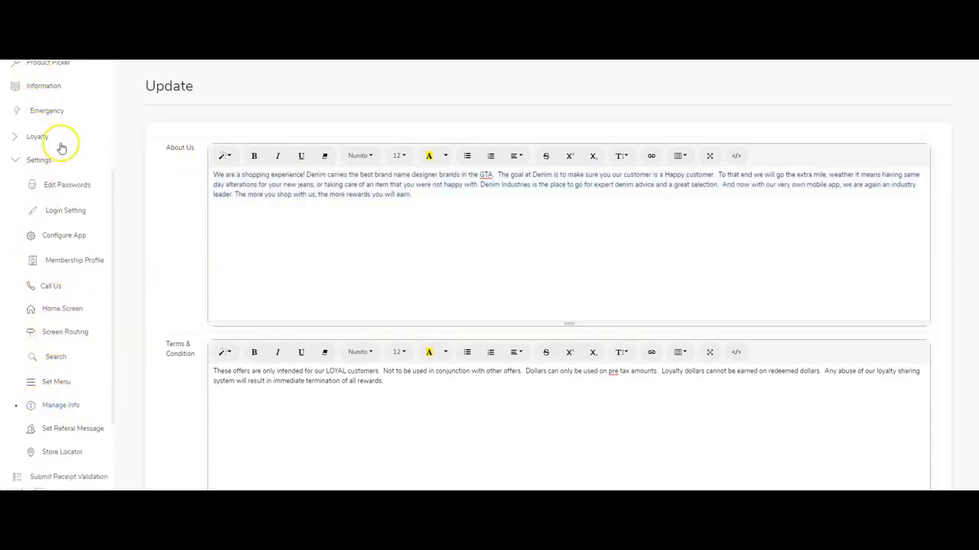